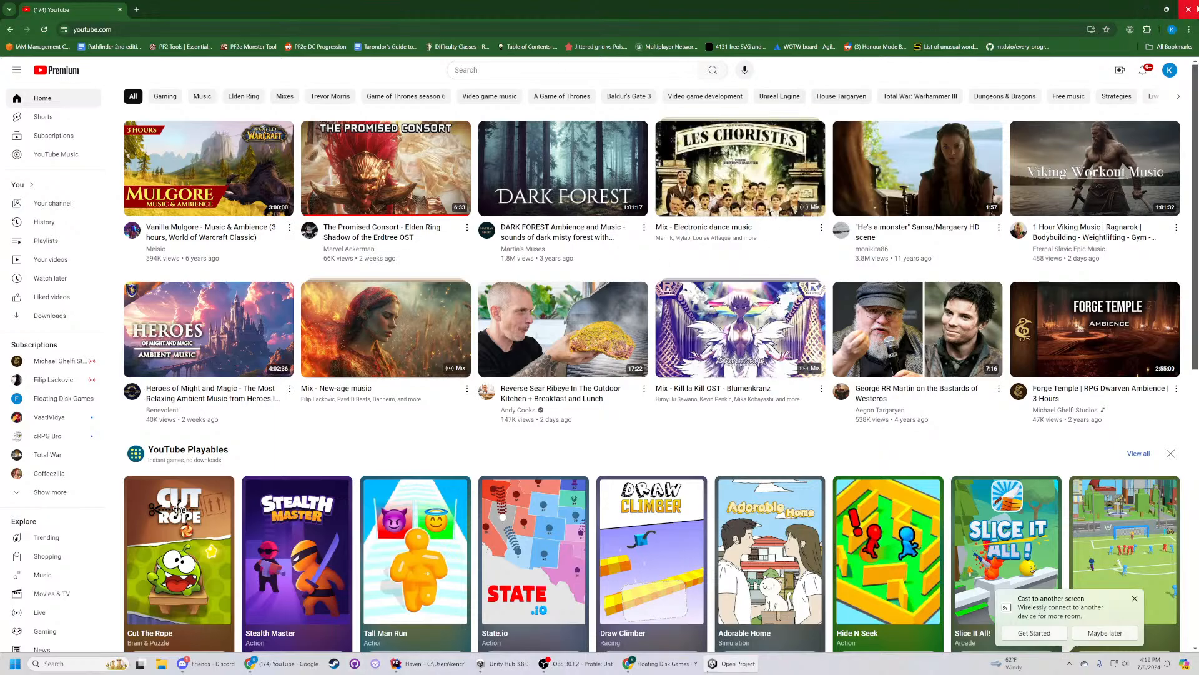
- Close the YouTube home window, switch to the Floating Disk Games channel and refresh its list of live streams
click(1184, 9)
click(604, 664)
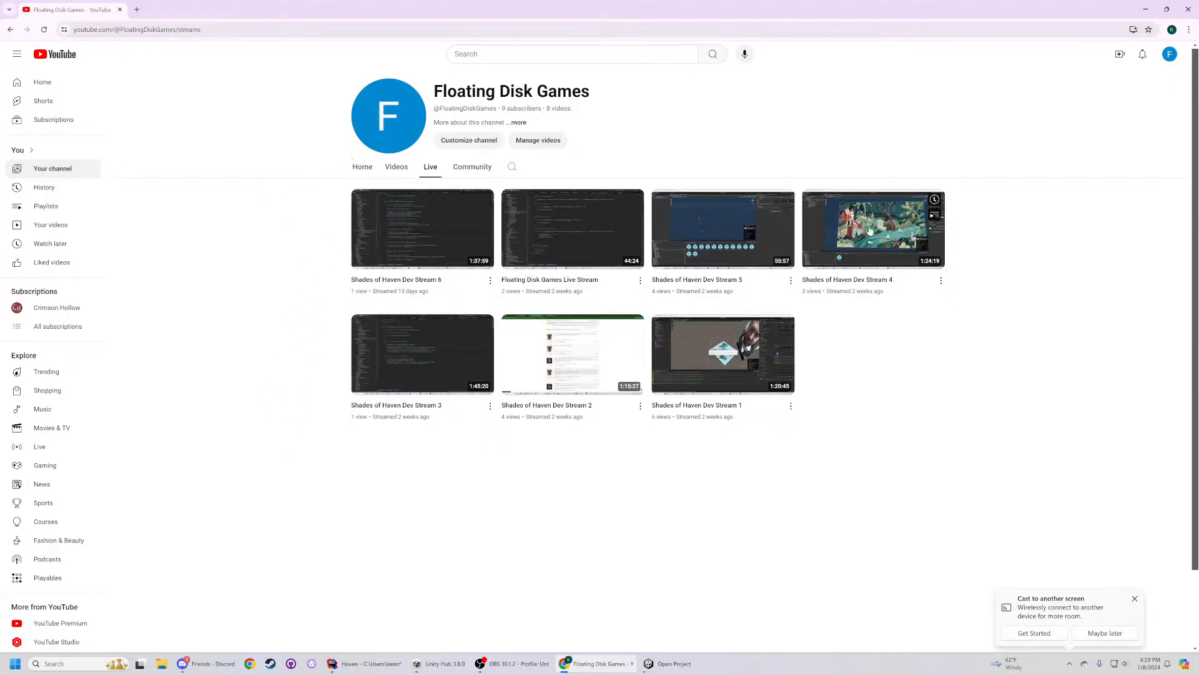
click(400, 167)
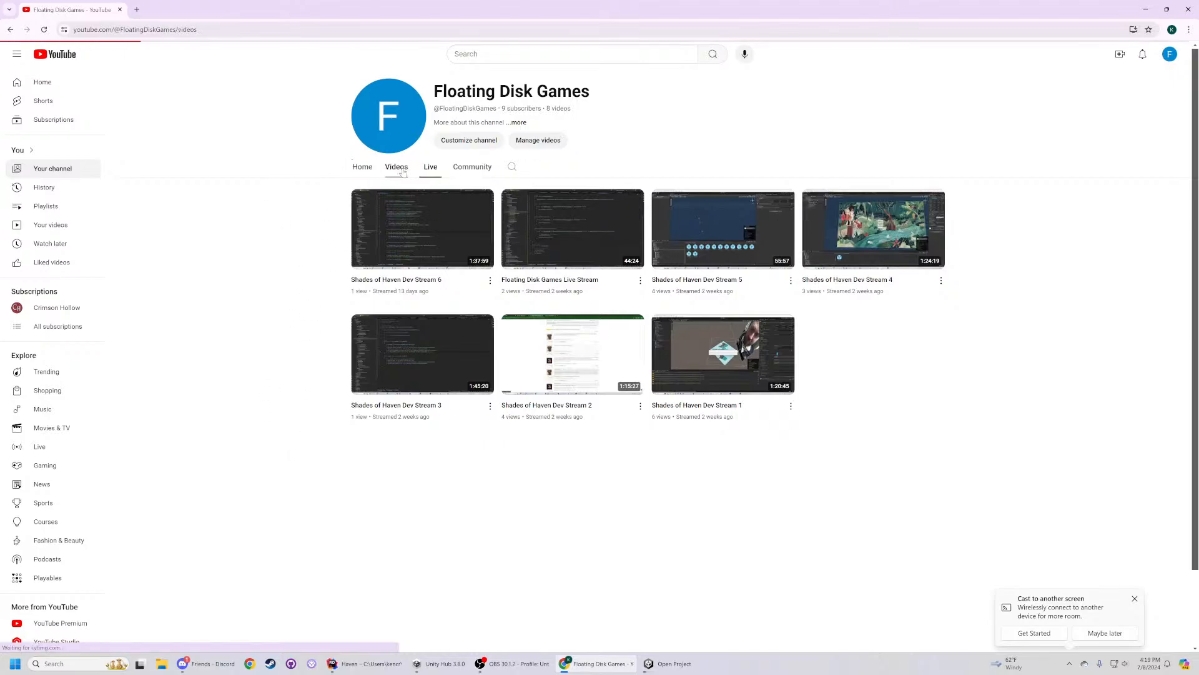
click(431, 167)
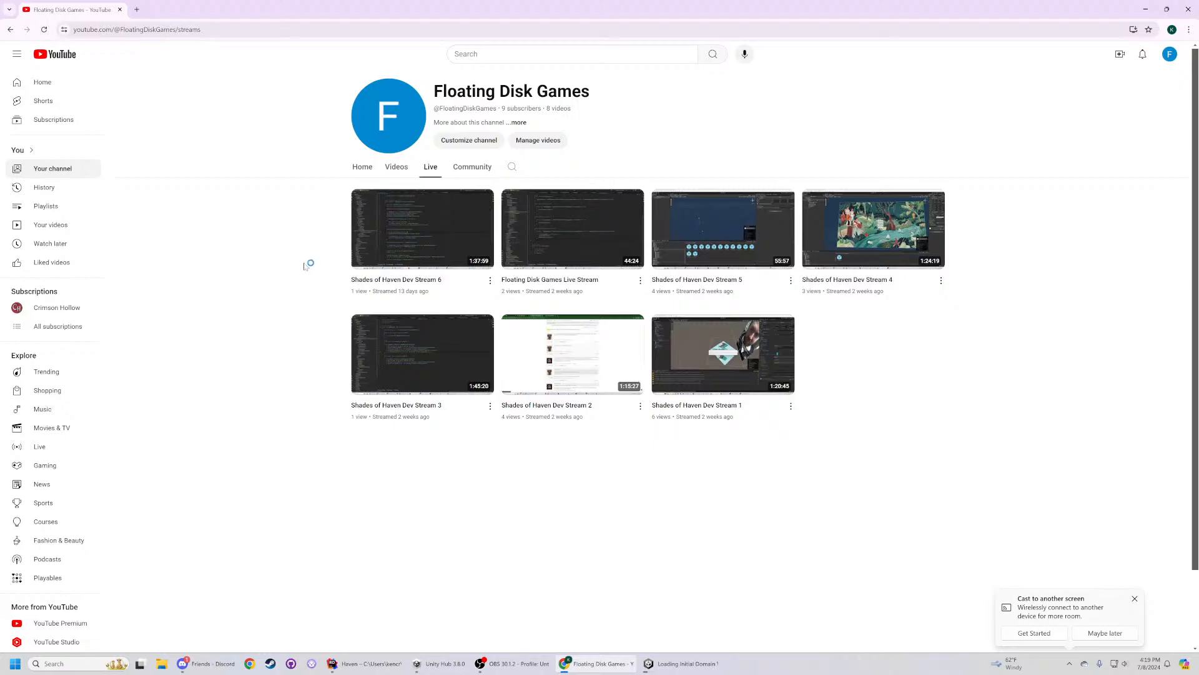
click(40, 31)
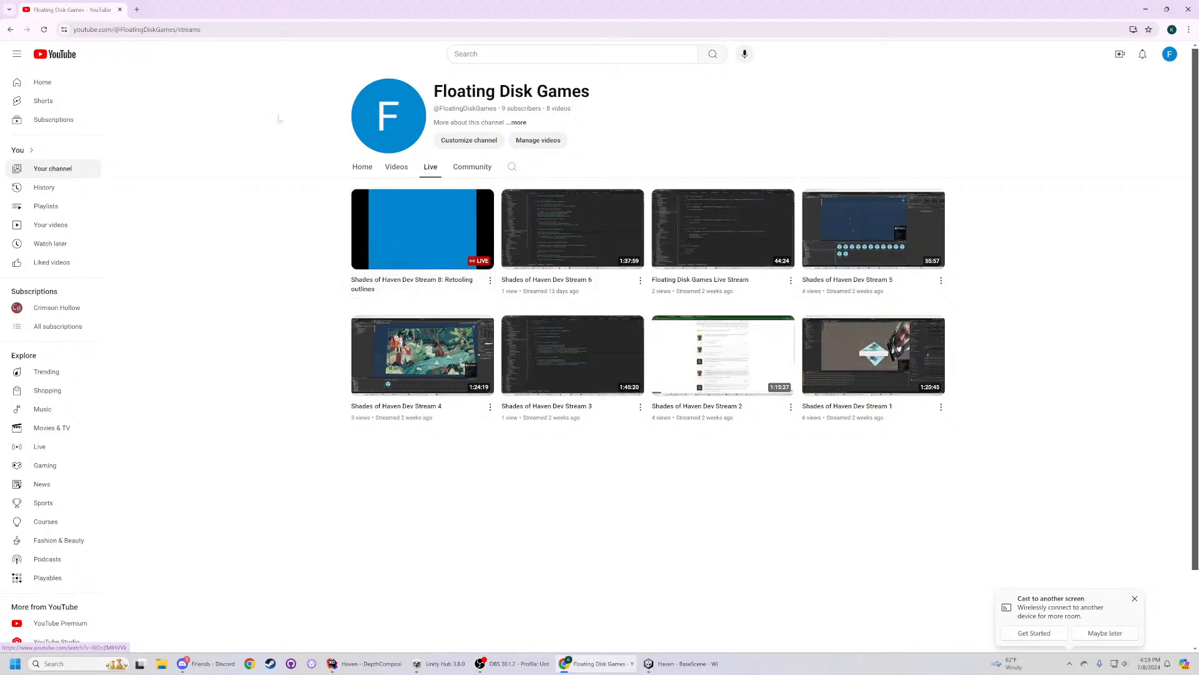
- Open the live stream "Shades of Haven Dev Stream 8: Retooling outlines", copy its address and close the page
click(394, 285)
key(ctrl+l)
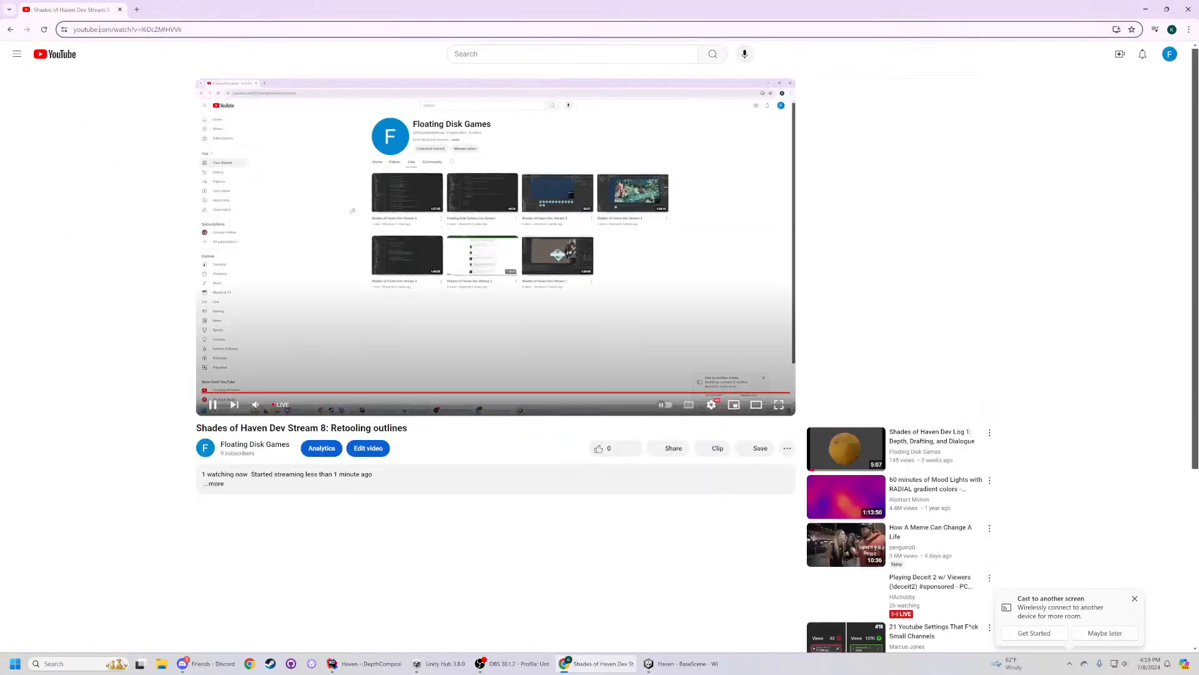
click(147, 272)
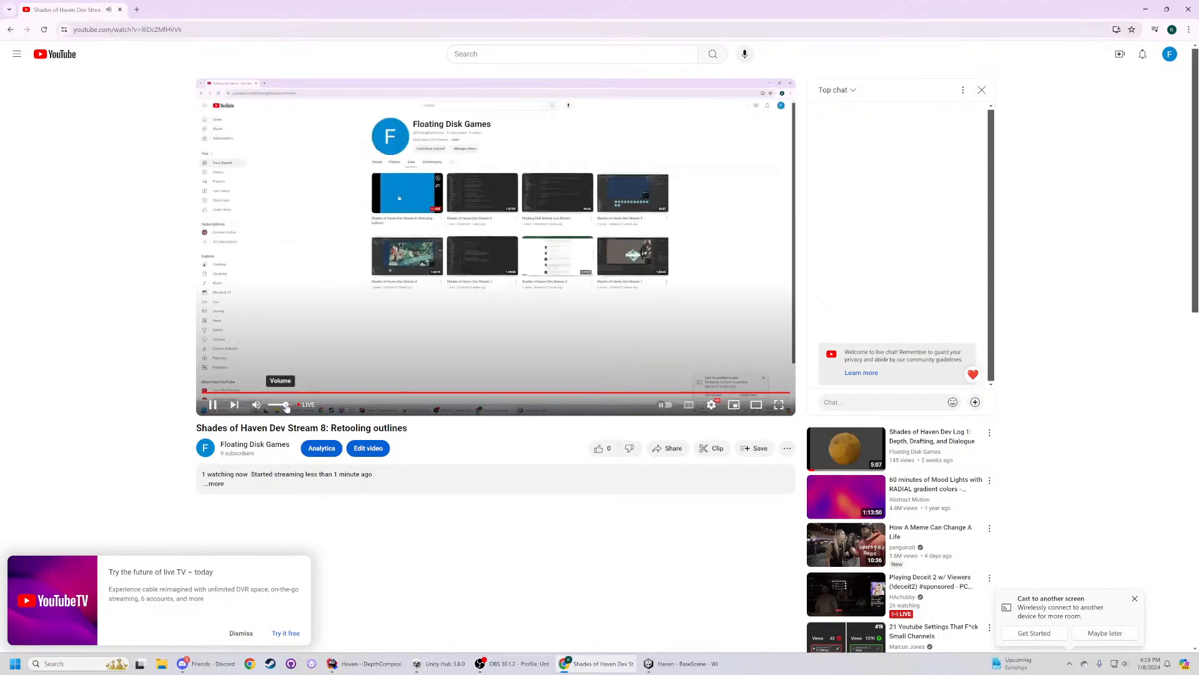
click(121, 10)
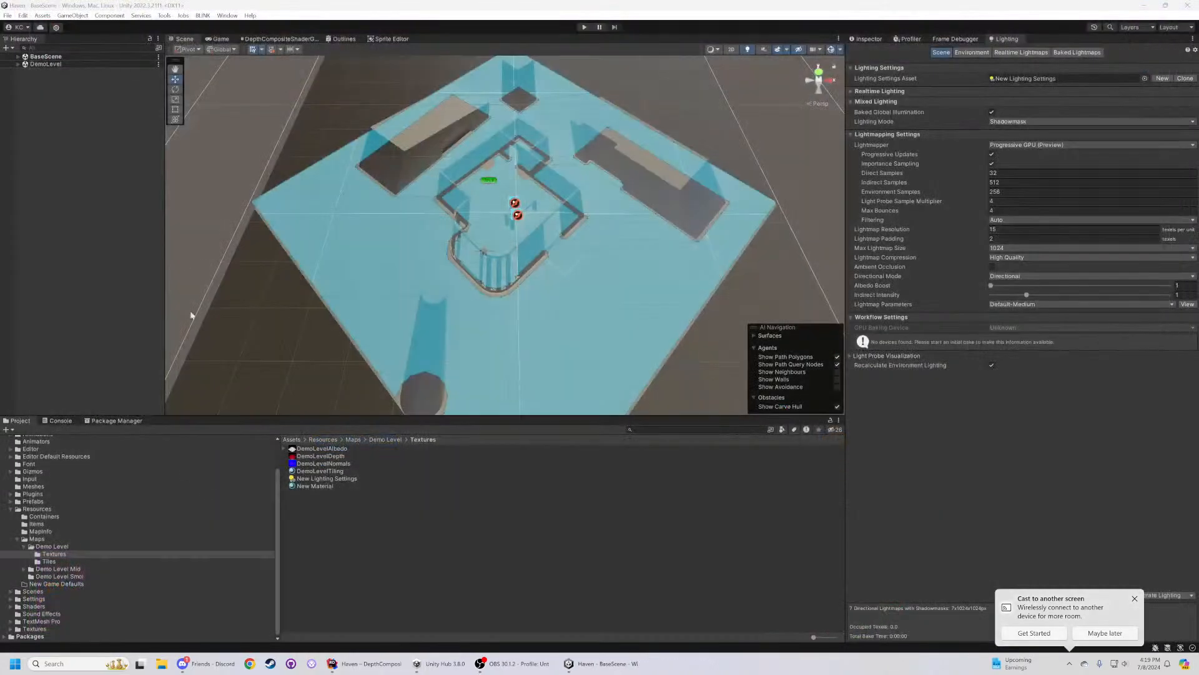
click(213, 668)
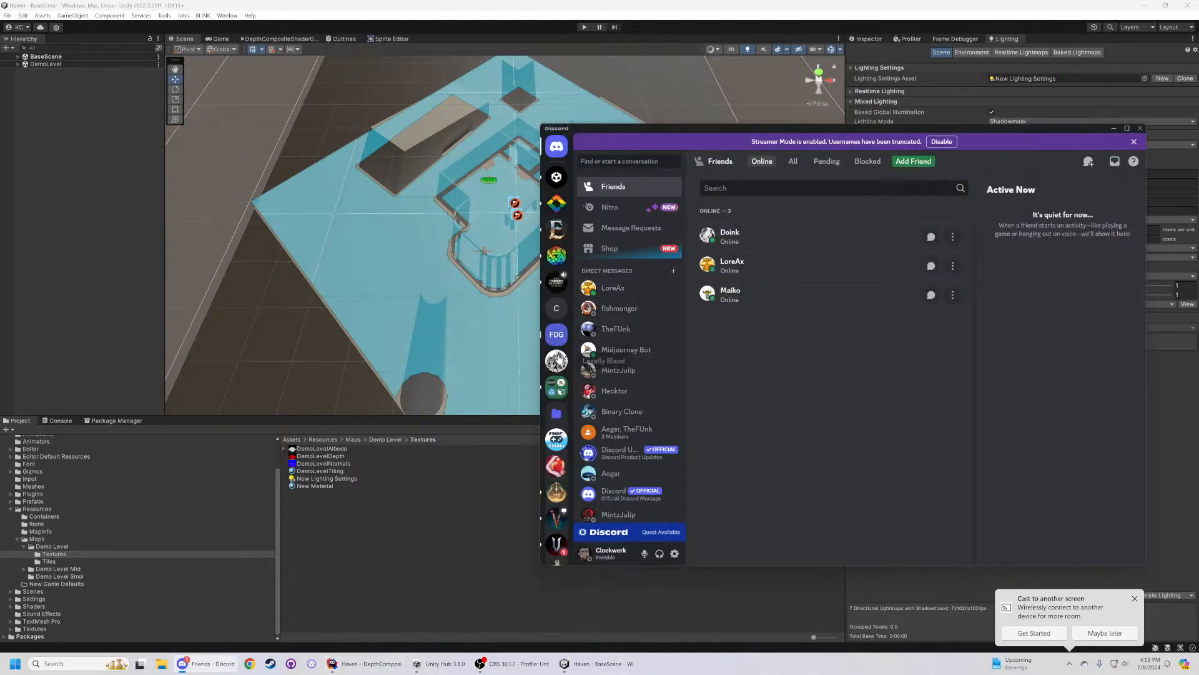
click(558, 337)
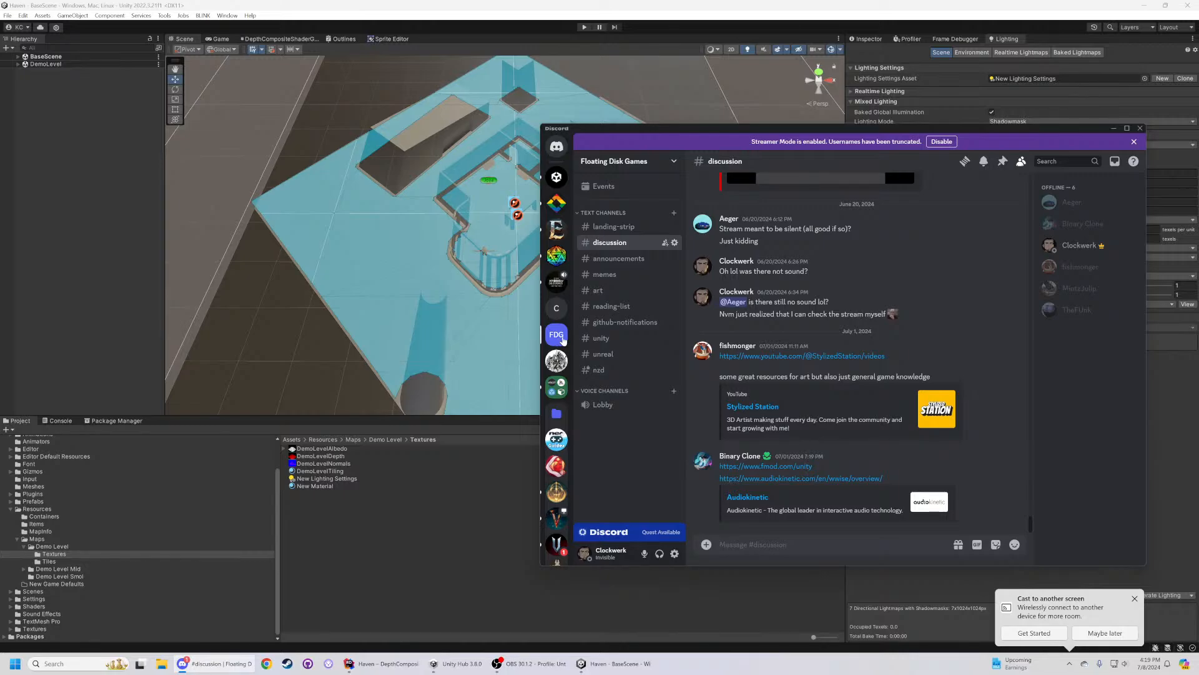
click(618, 257)
text(@e)
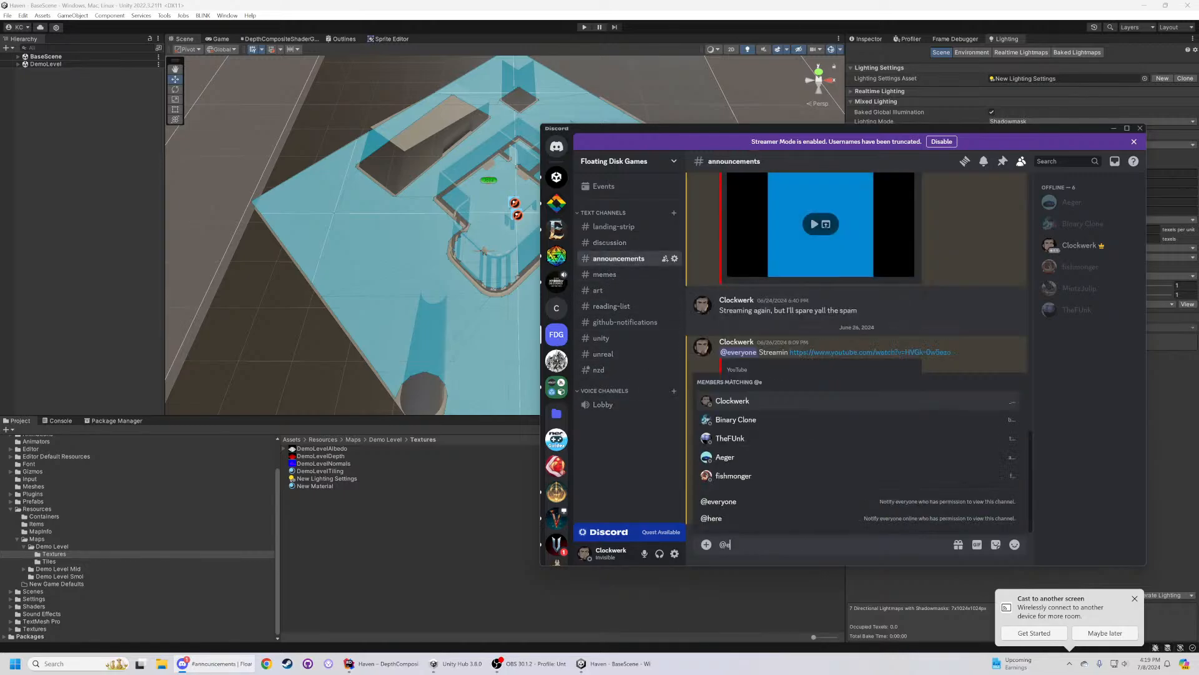
click(754, 503)
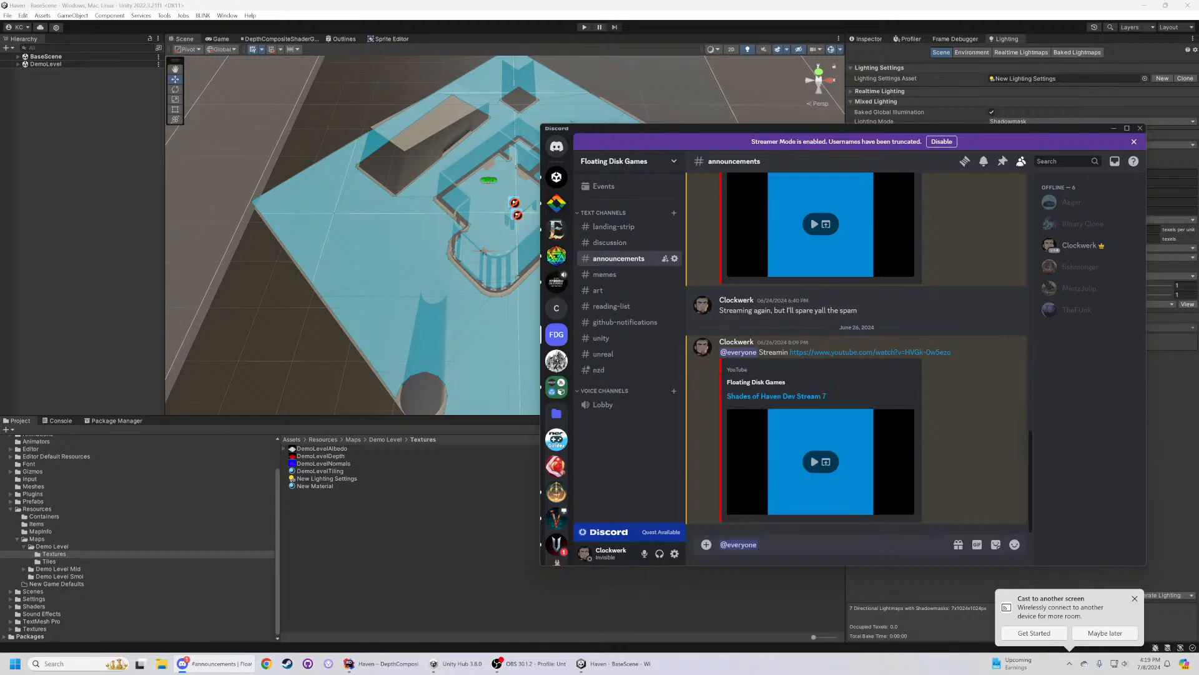
text(https://www.youtube.com/watch?v=l6DcZMlHVVk)
text(Back a)
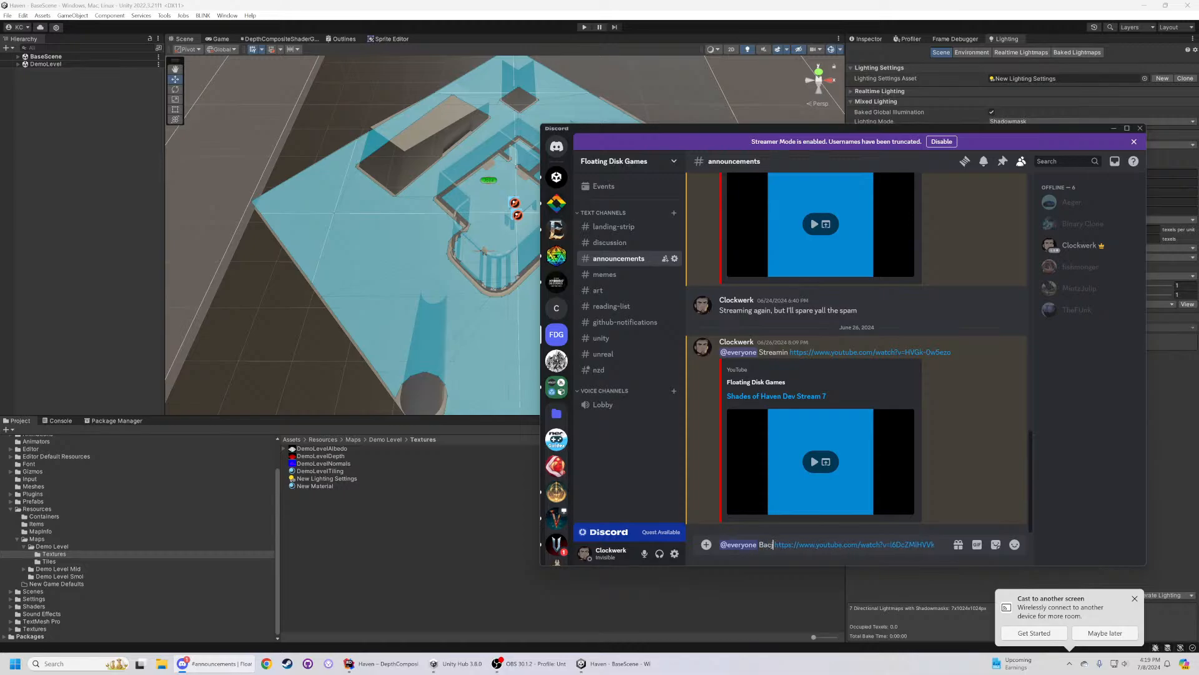
text(t it)
key(Return)
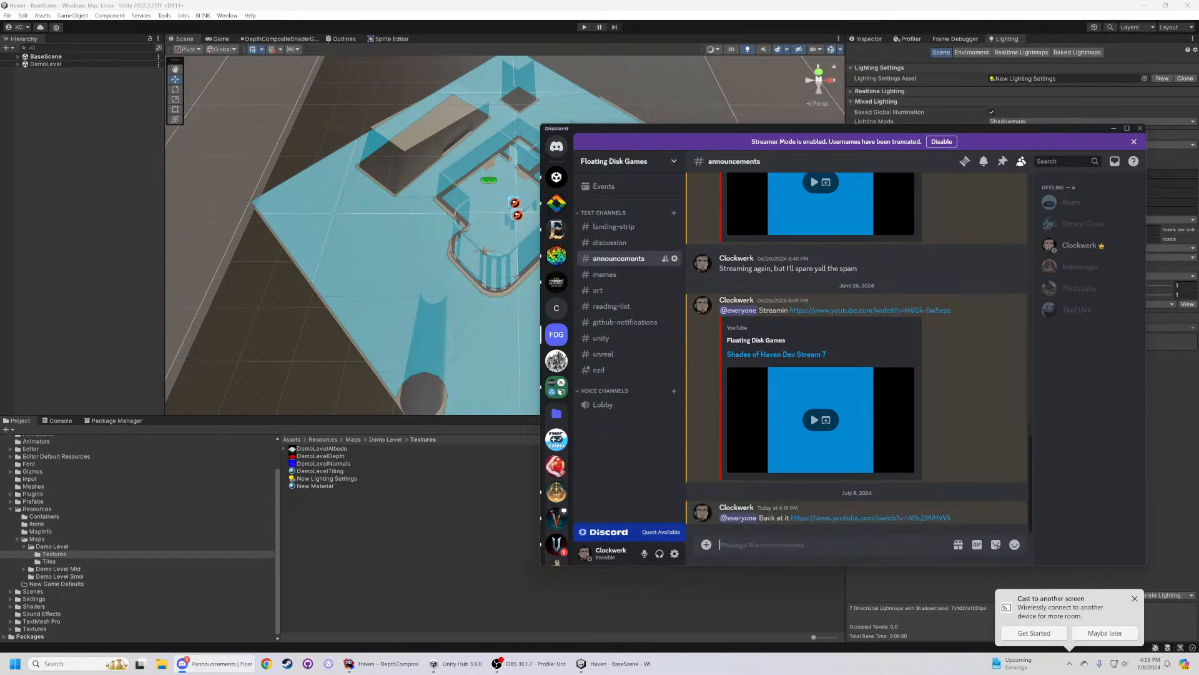
click(602, 404)
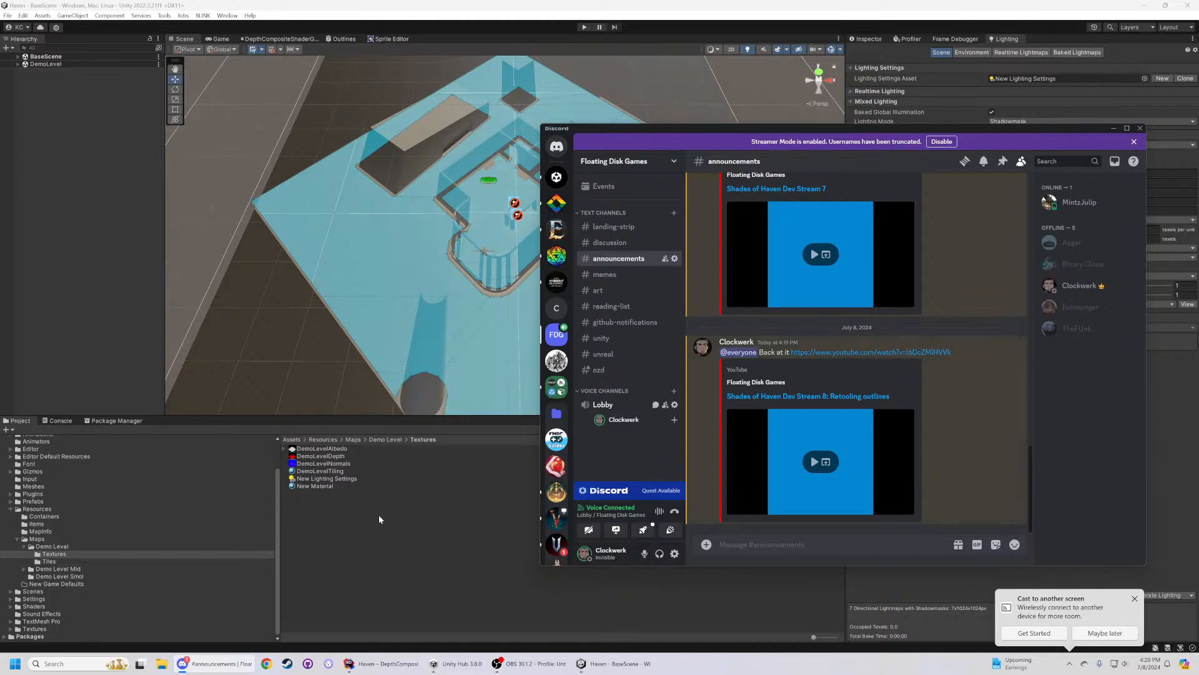
- Switch to Unity and play-test the demo level, walking the character out through the doorway and back into the room
click(371, 555)
scroll(527, 249, down, 8)
right_drag(527, 249, 635, 124)
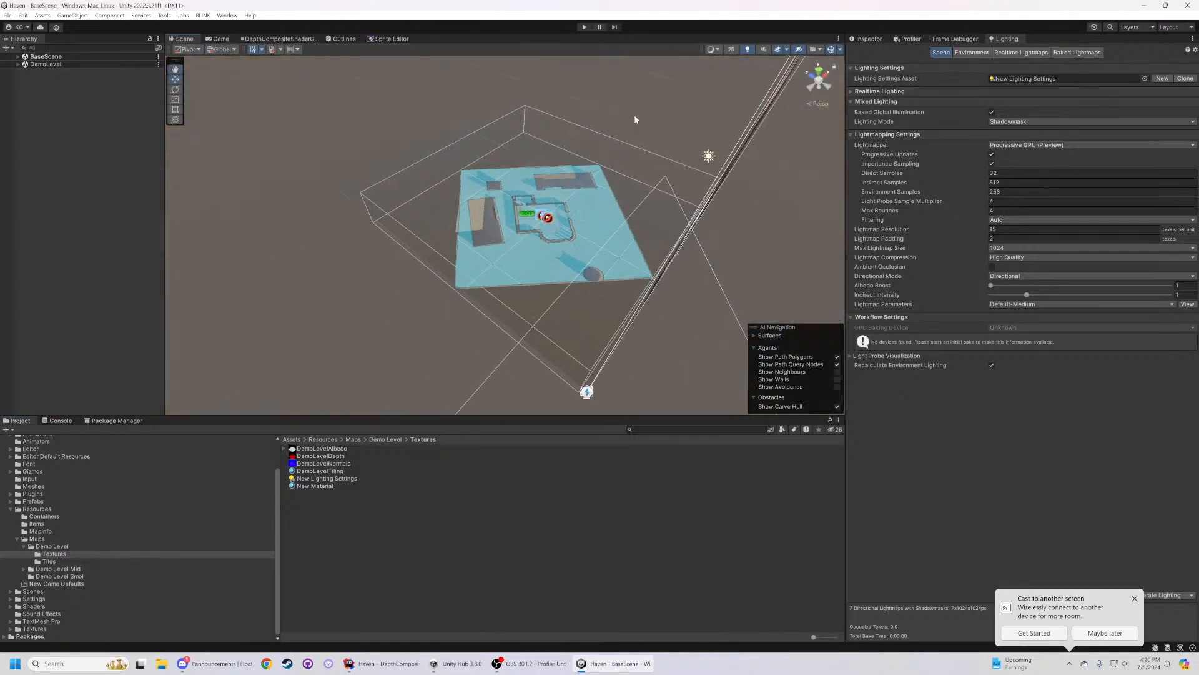
click(585, 27)
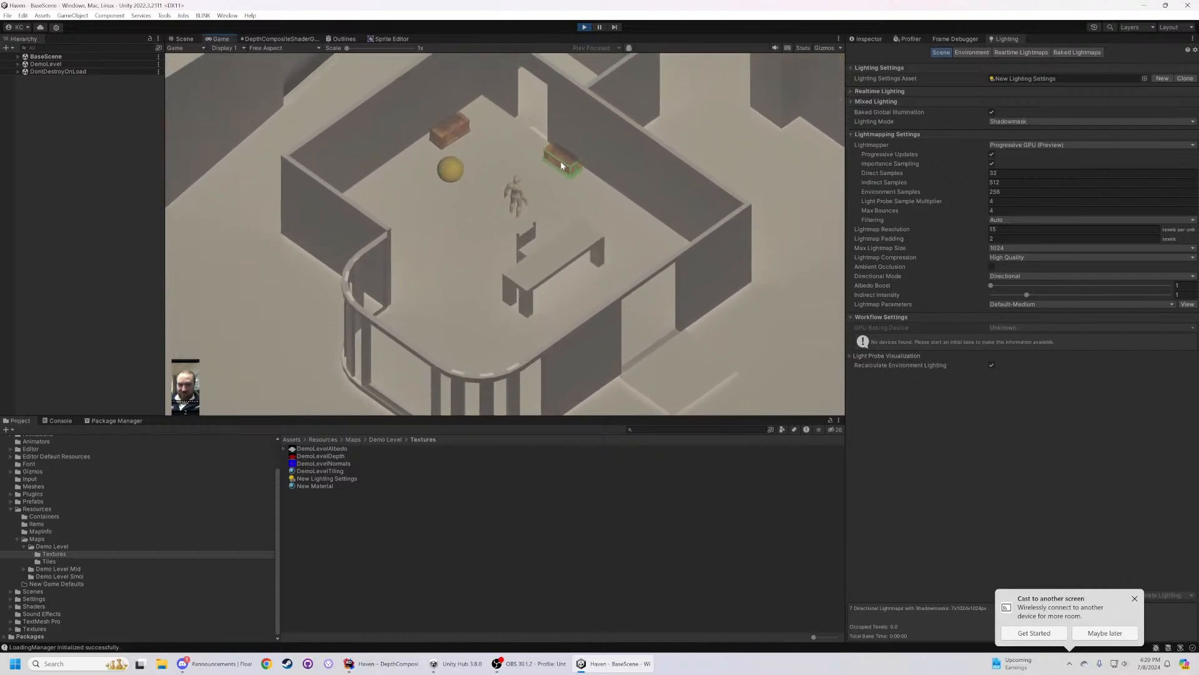
click(493, 173)
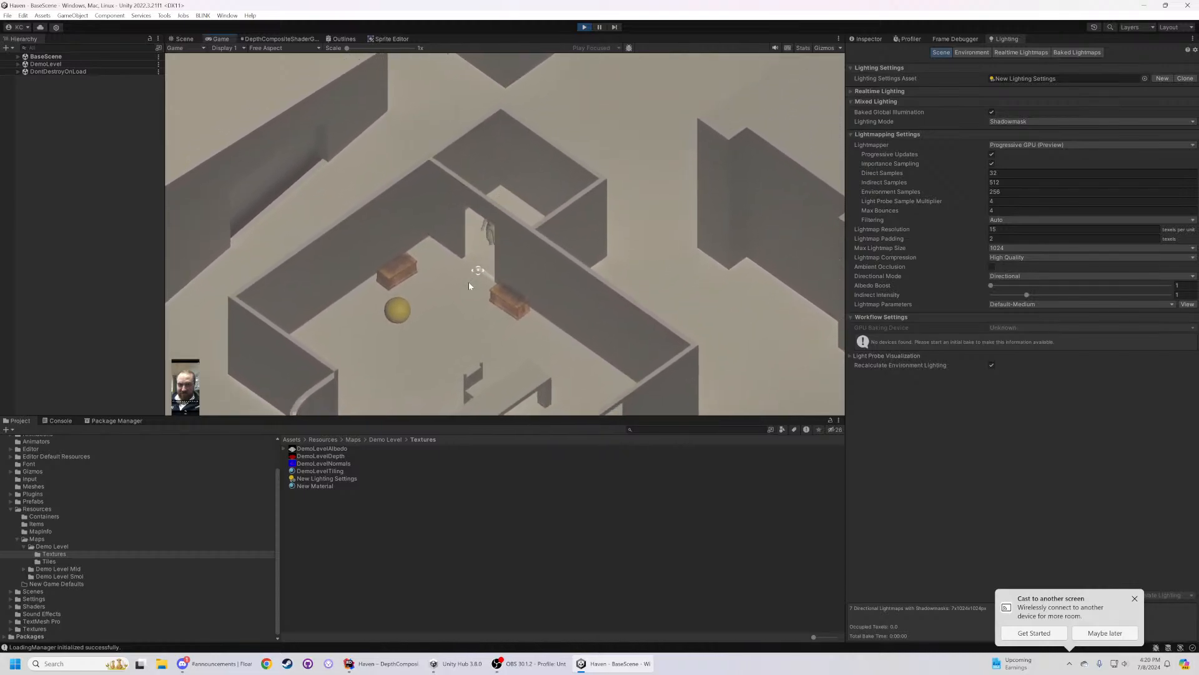
click(483, 283)
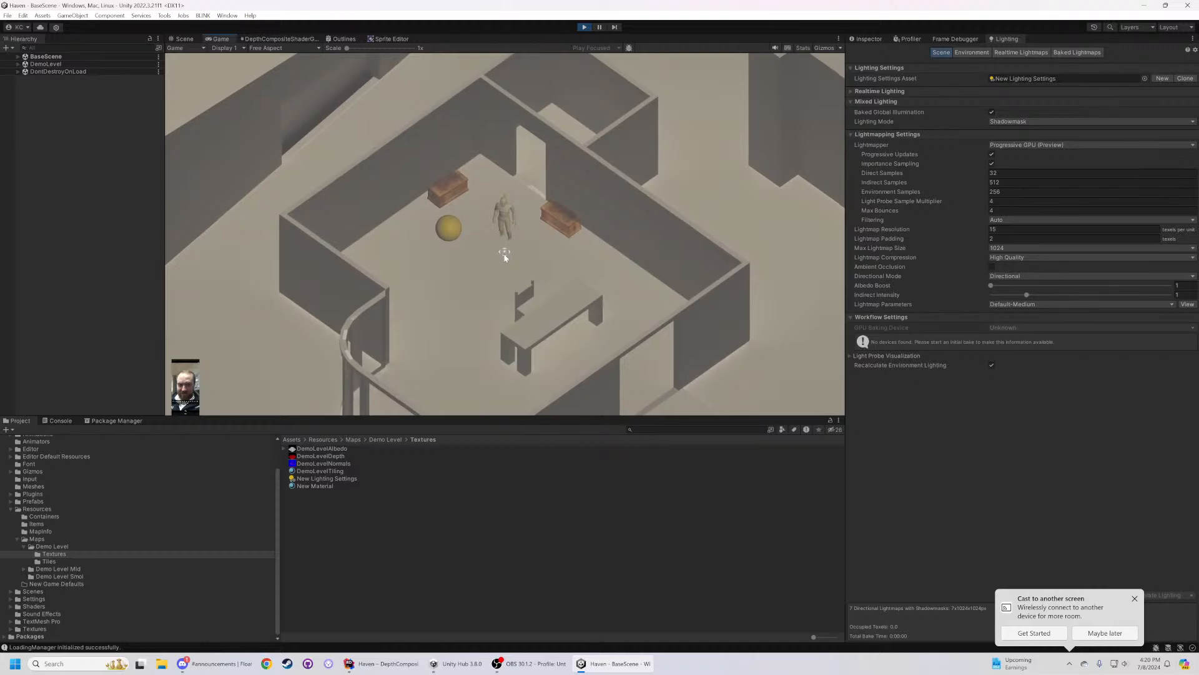
click(585, 28)
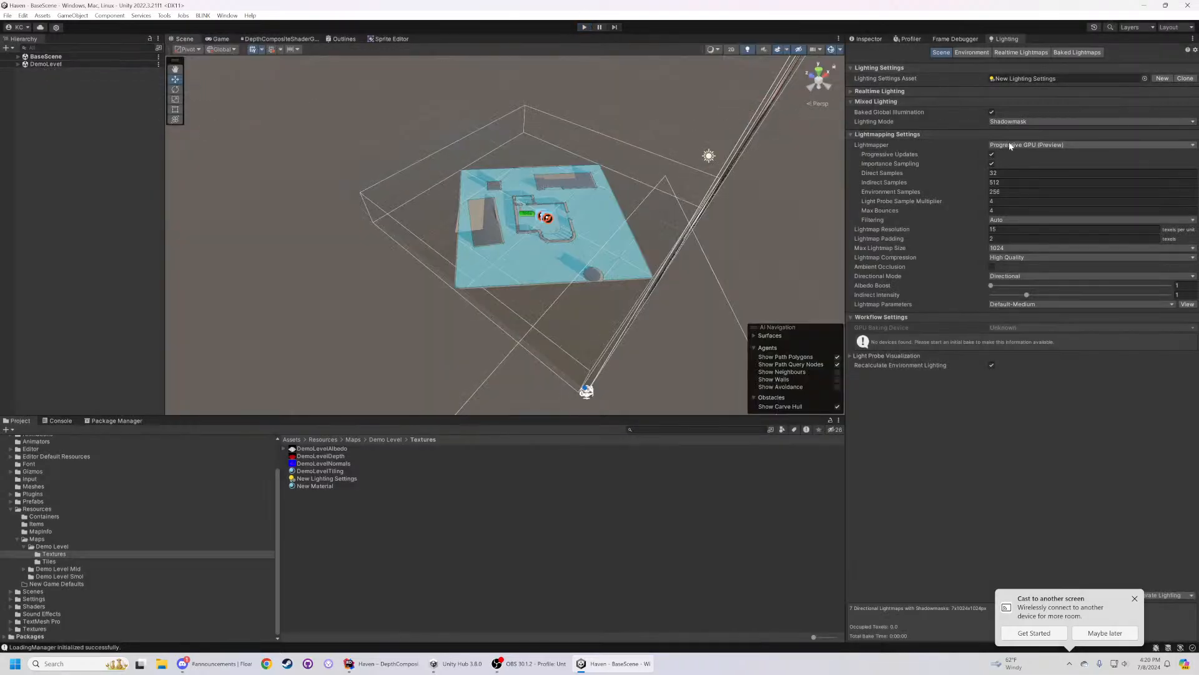
- Set the Environment Lighting source to Skybox, save the scenes and start generating the lighting
click(980, 54)
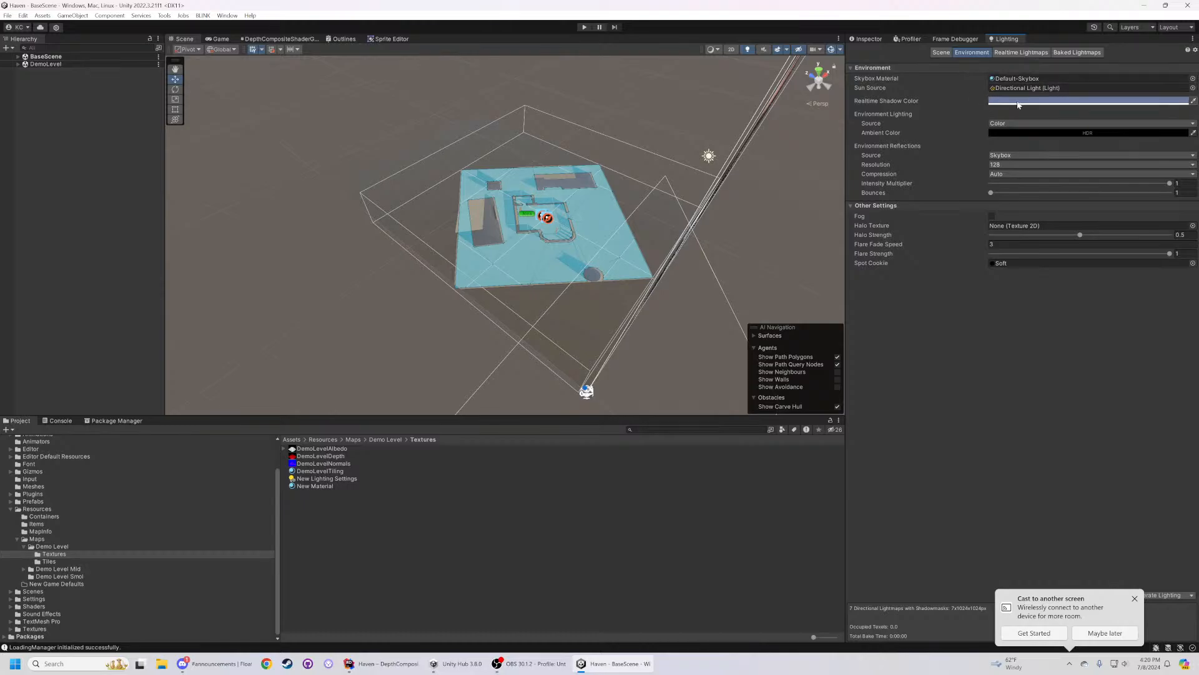
click(1013, 123)
click(1002, 129)
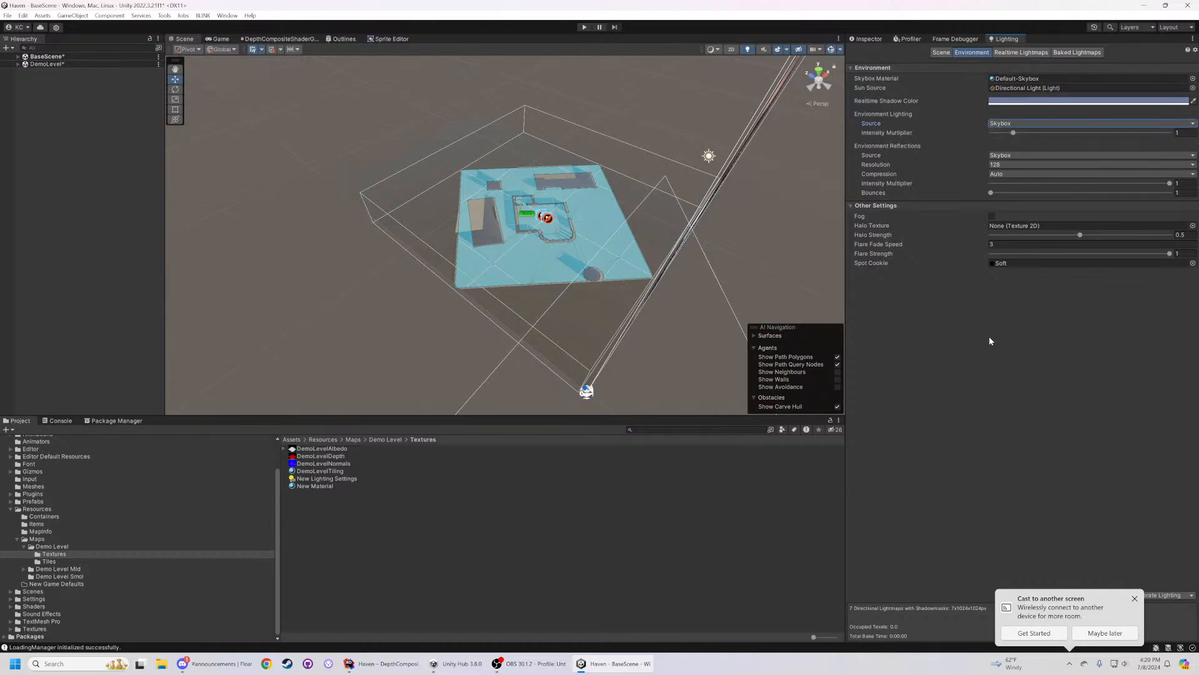
key(ctrl+s)
click(1135, 598)
click(1148, 594)
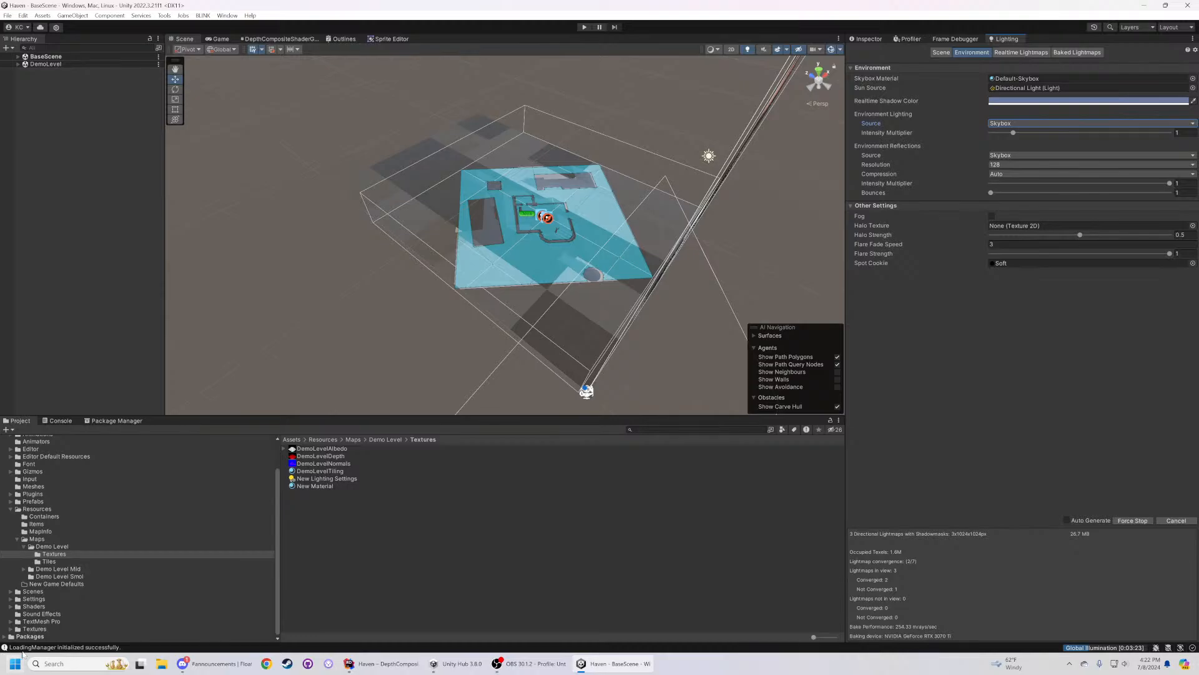
click(217, 664)
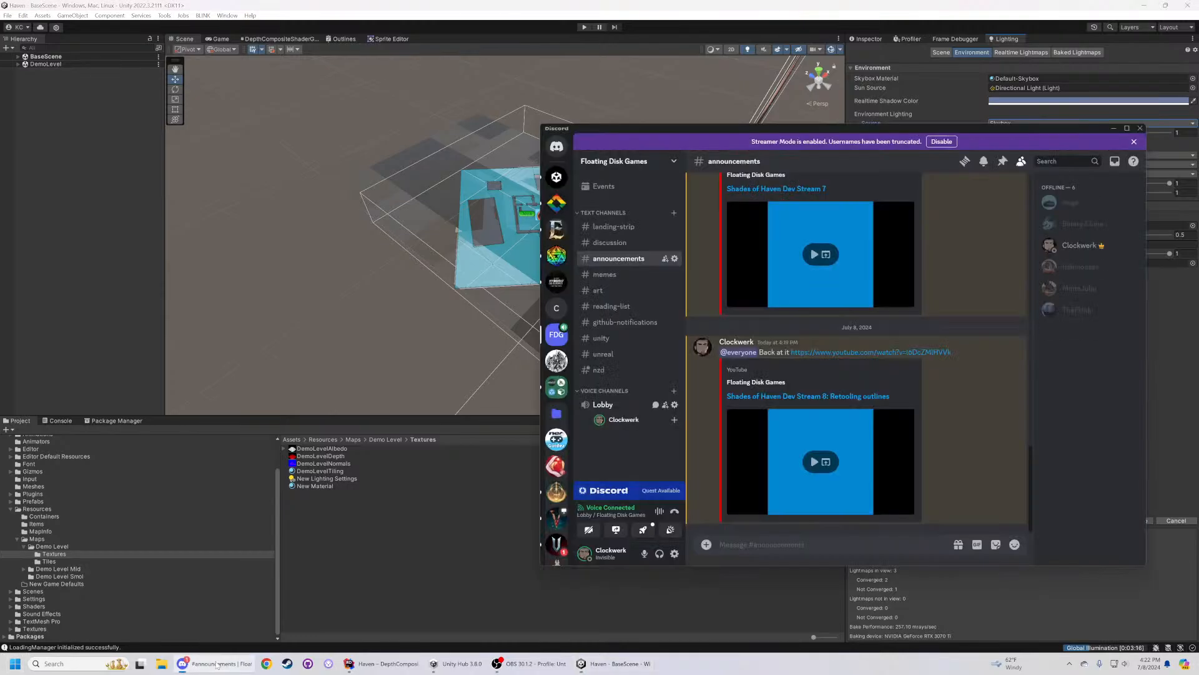
click(217, 663)
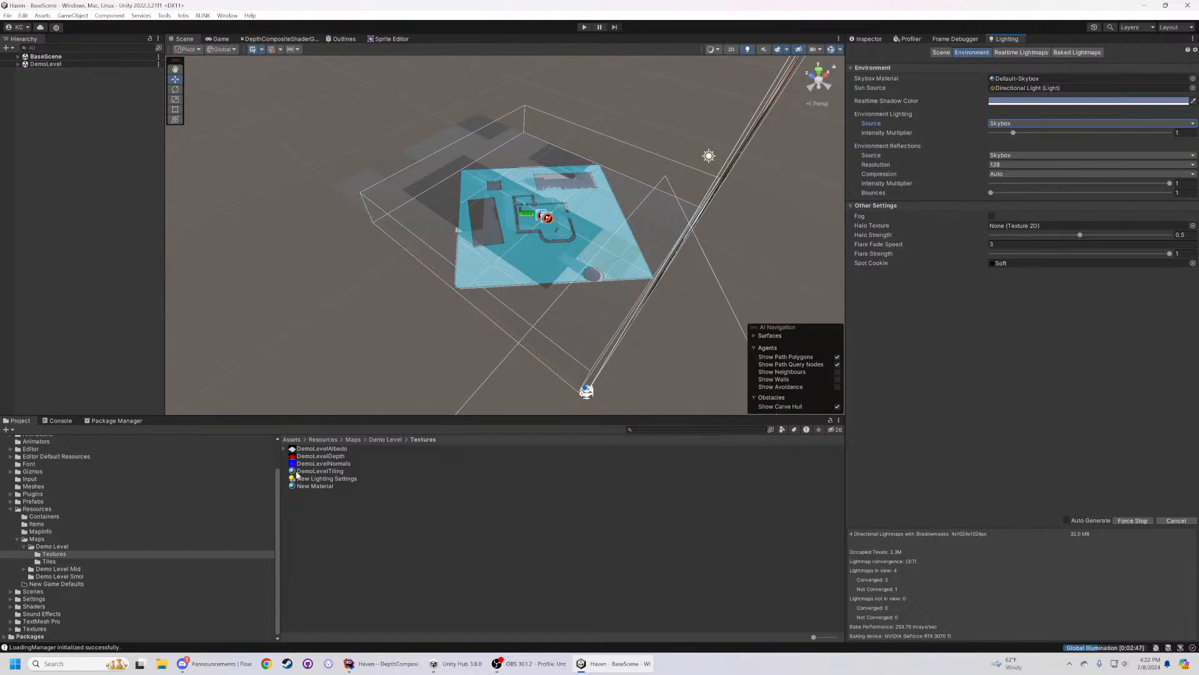
- Examine the import settings and preview of the DemoLevelAlbedo texture
click(308, 450)
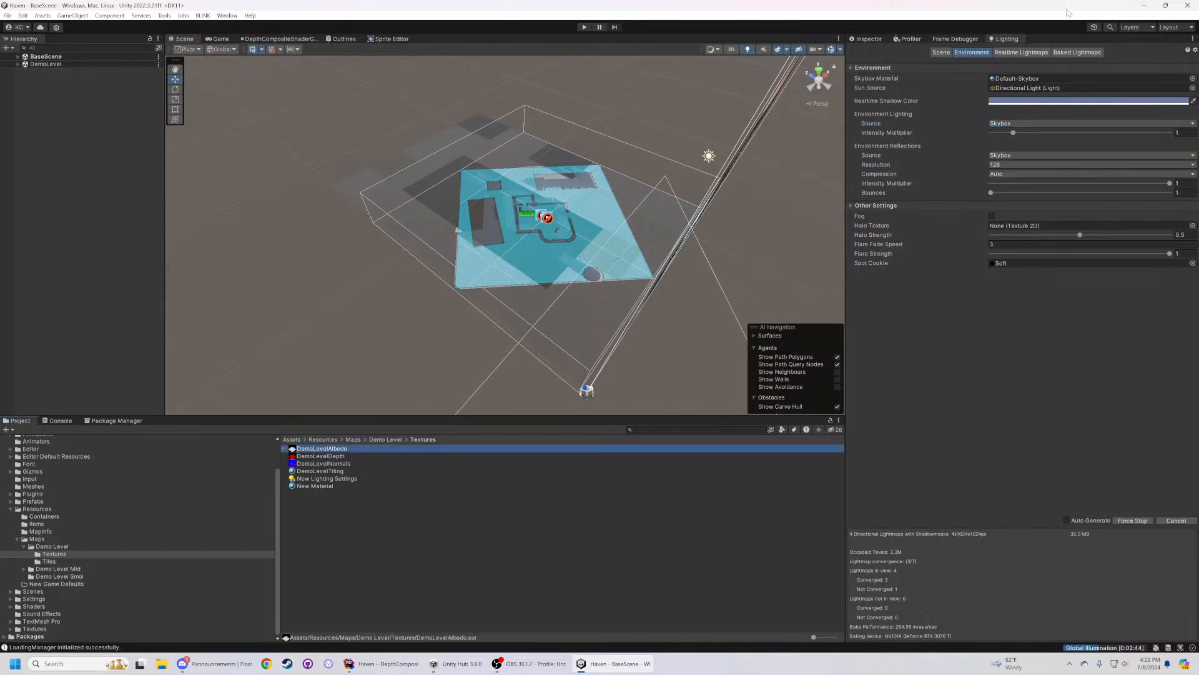
click(868, 39)
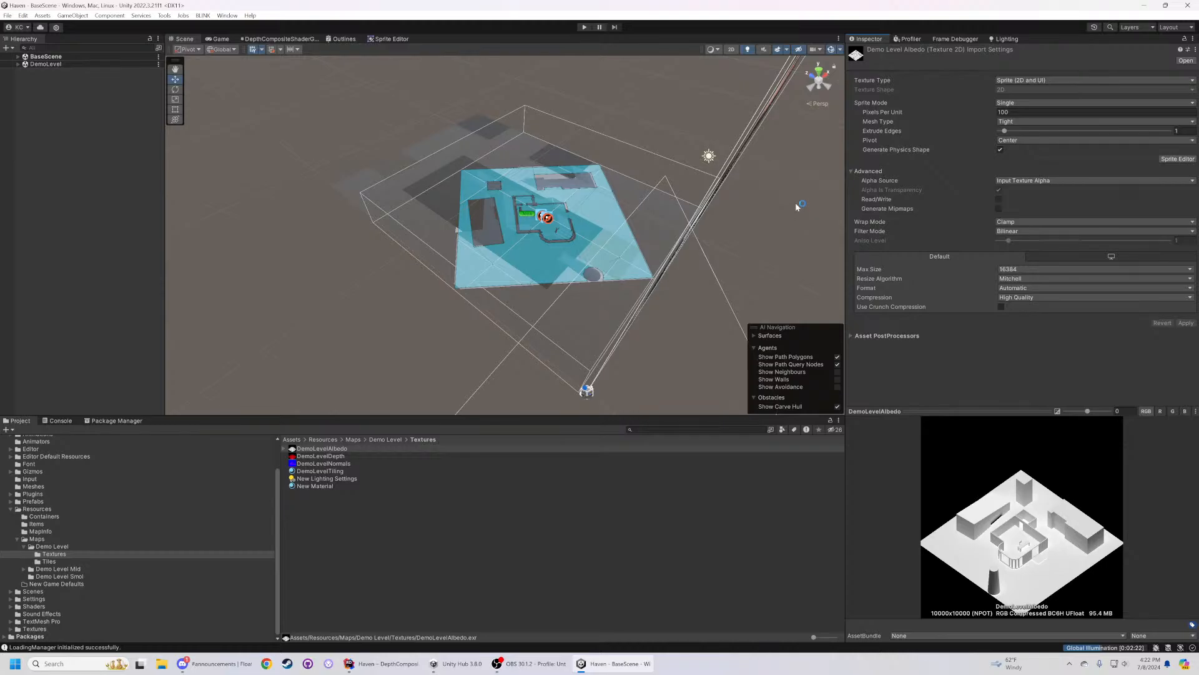
right_drag(796, 207, 796, 204)
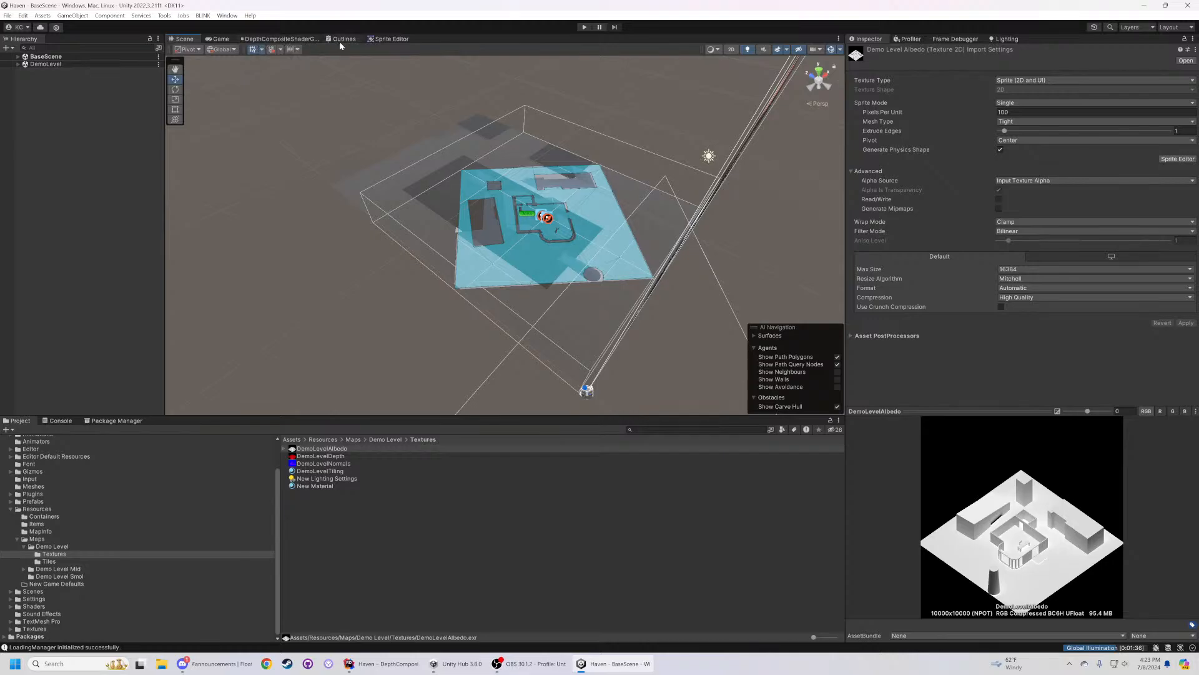
- Open DepthCompositeShaderGraph and search the available nodes for "scene normal" and "normal"
click(289, 40)
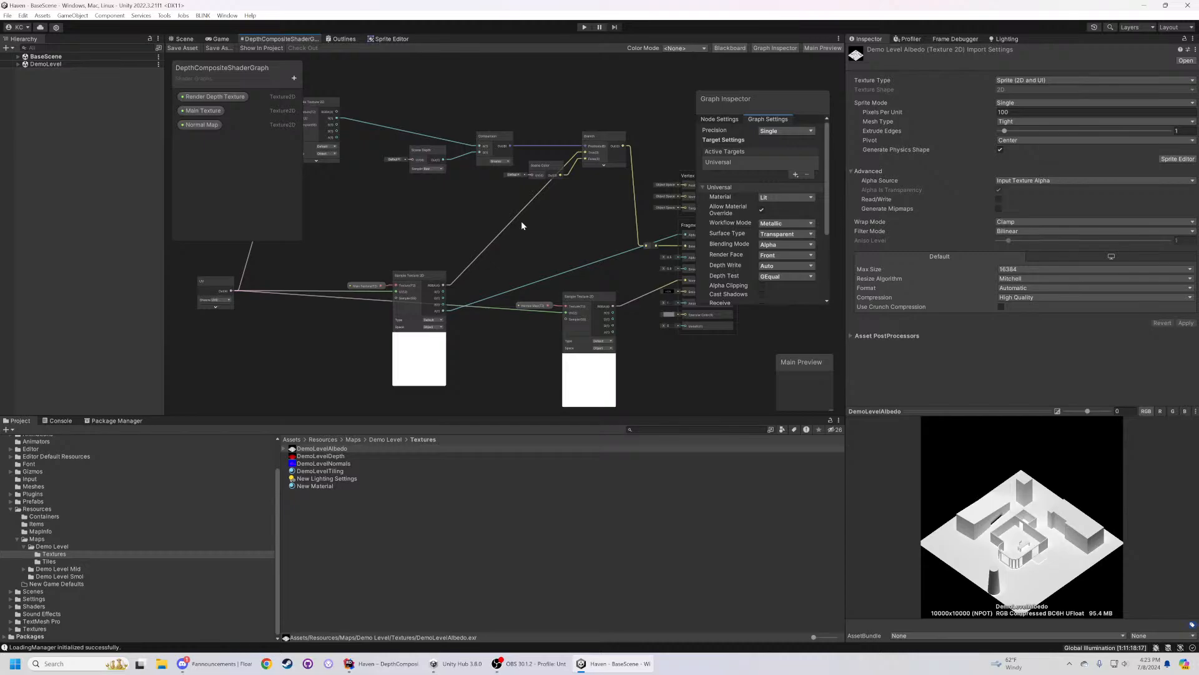
right_click(441, 202)
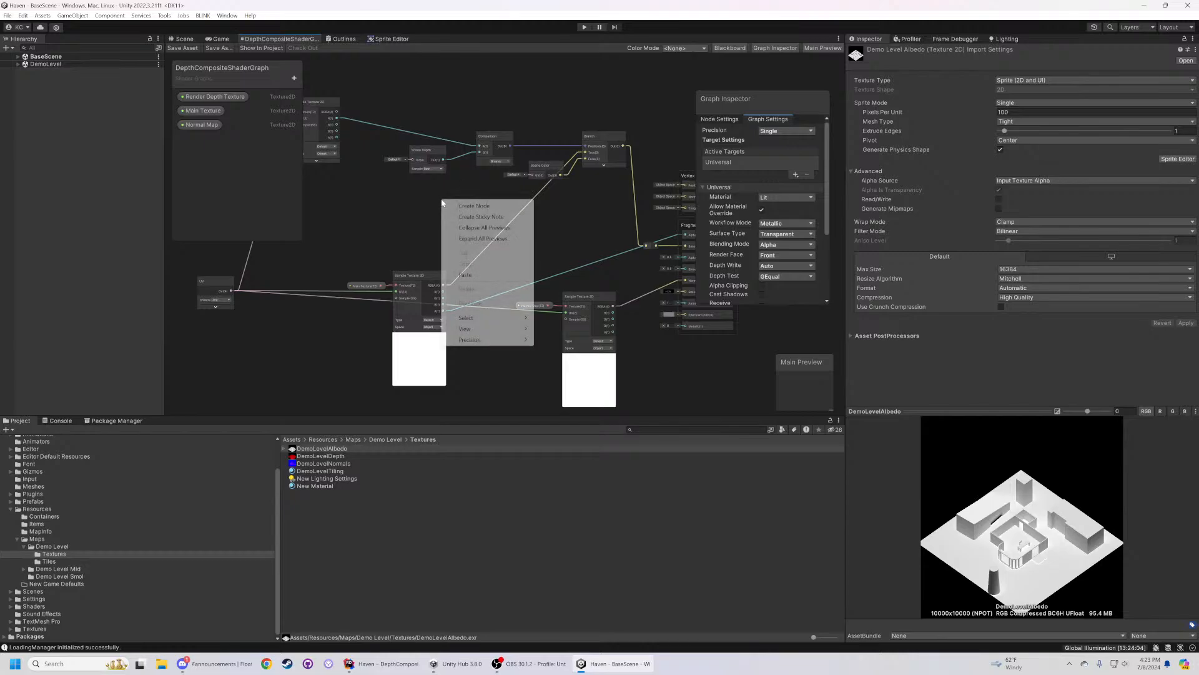
click(462, 206)
text(scen)
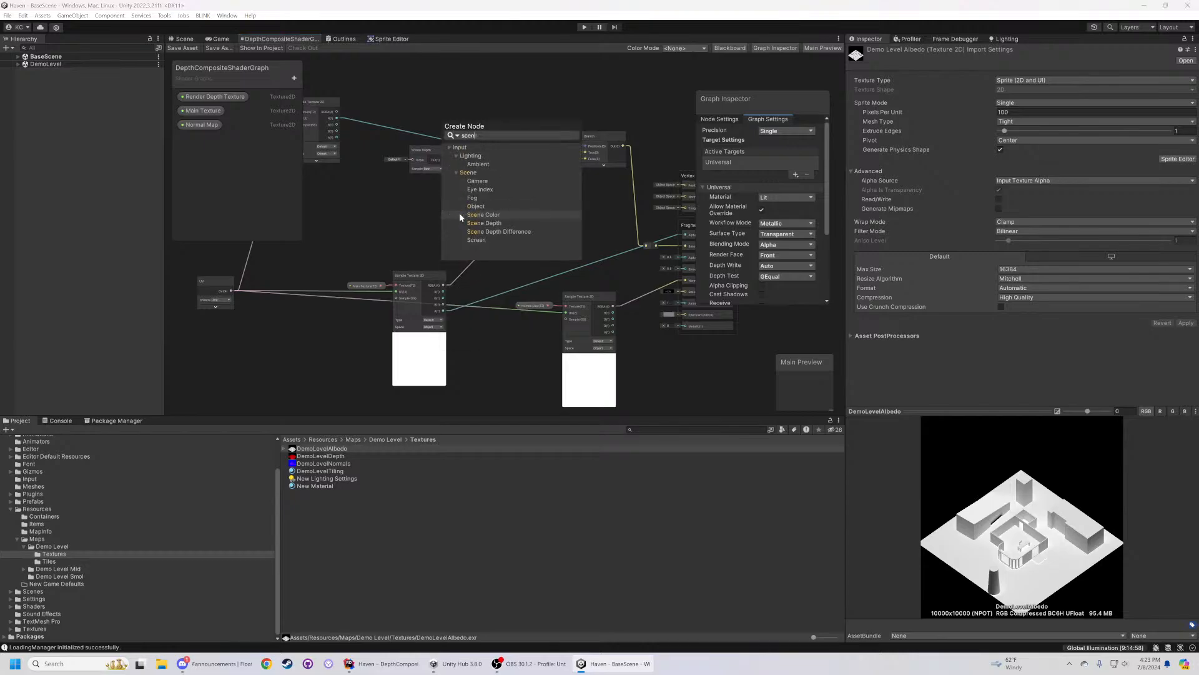
text(e normal)
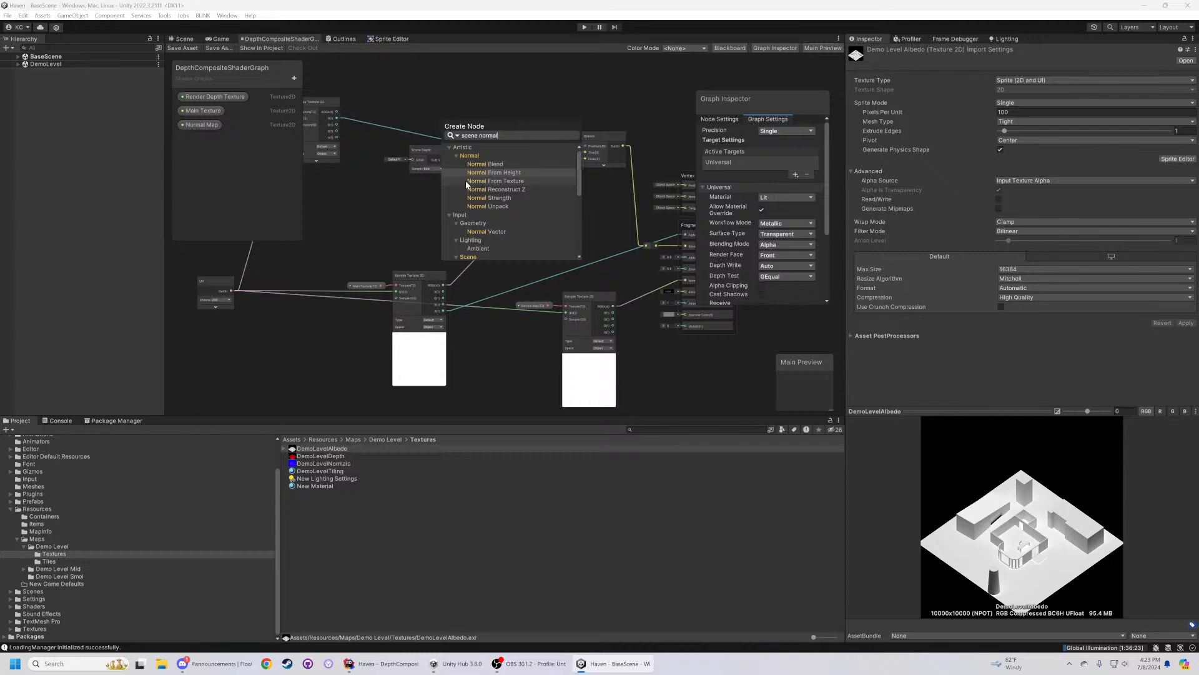
scroll(481, 189, down, 2)
scroll(483, 199, down, 4)
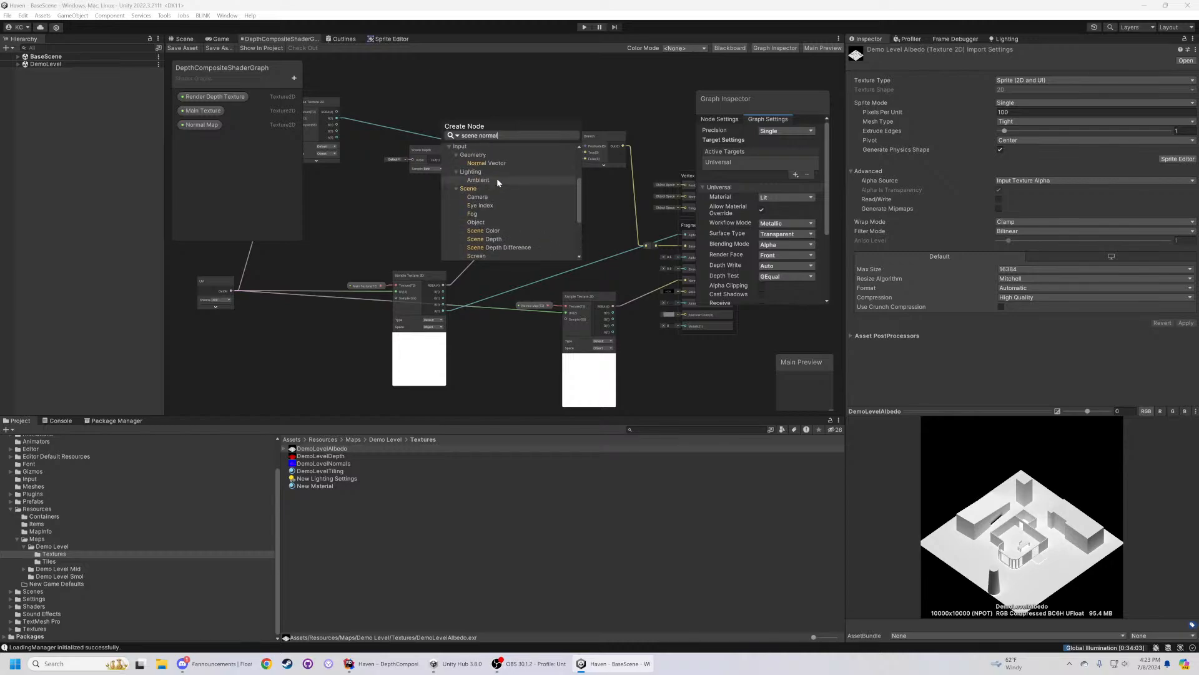
key(ctrl+a)
key(BackSpace)
text(normal)
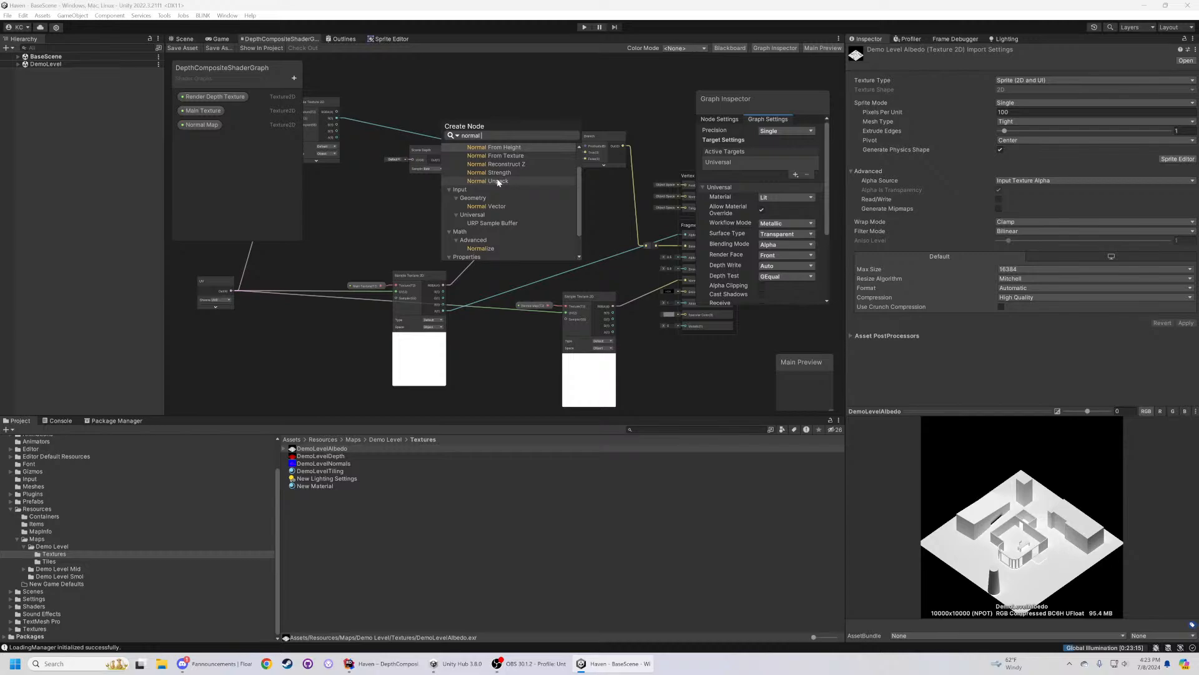
- Search the available nodes for "obj" and add an Object node to the shader graph
key(ctrl+a)
text(ob)
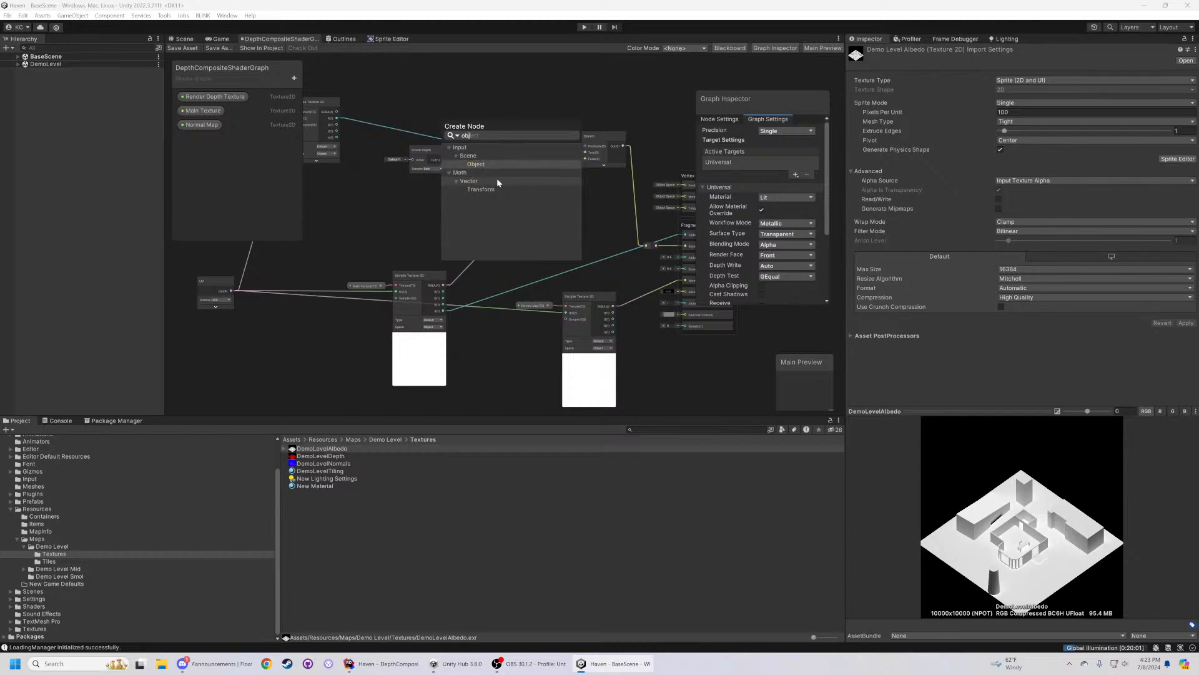
click(475, 164)
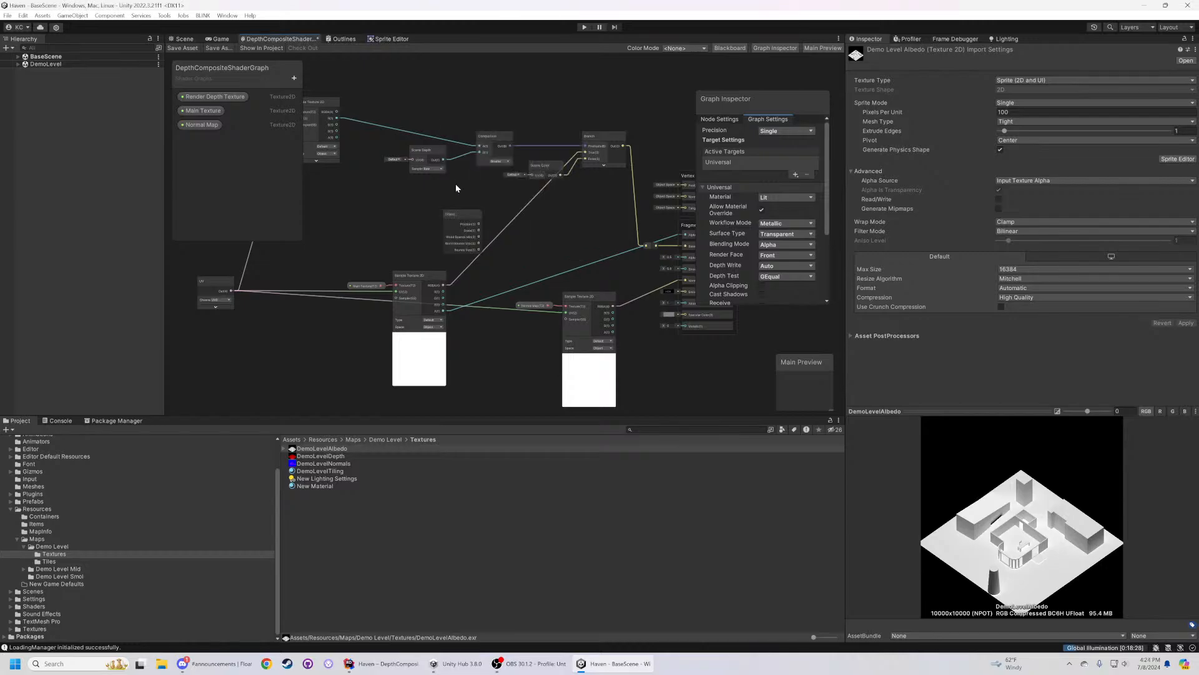
- Delete the Object node from the shader graph
click(533, 222)
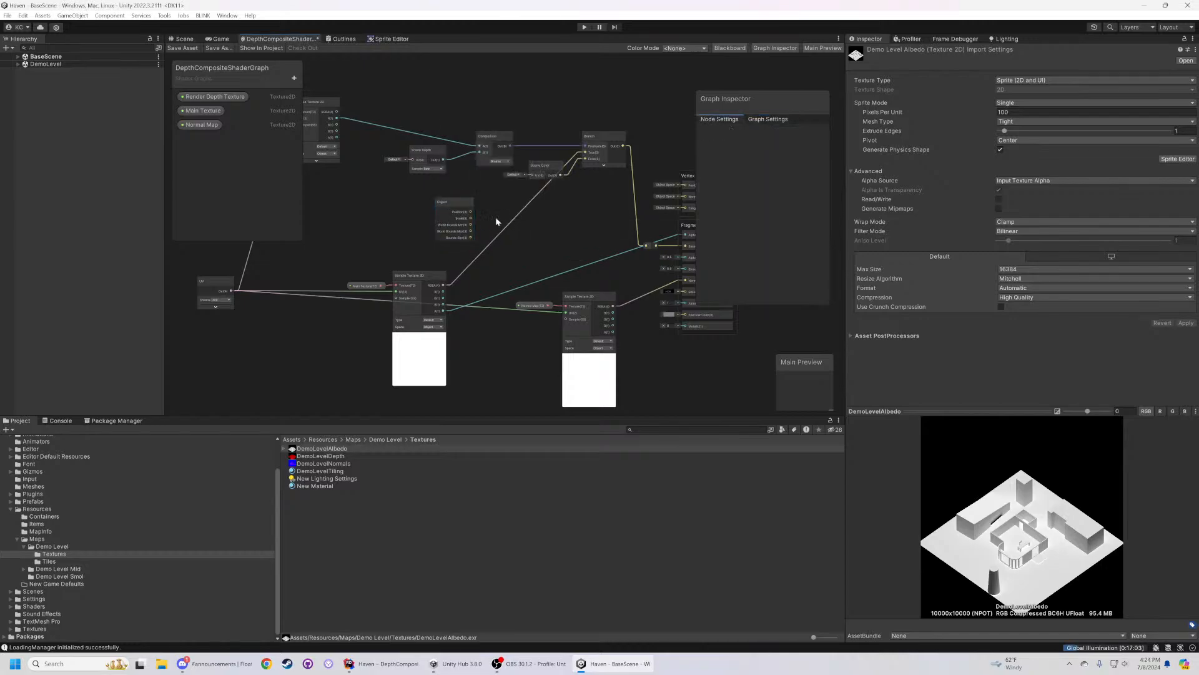
click(458, 220)
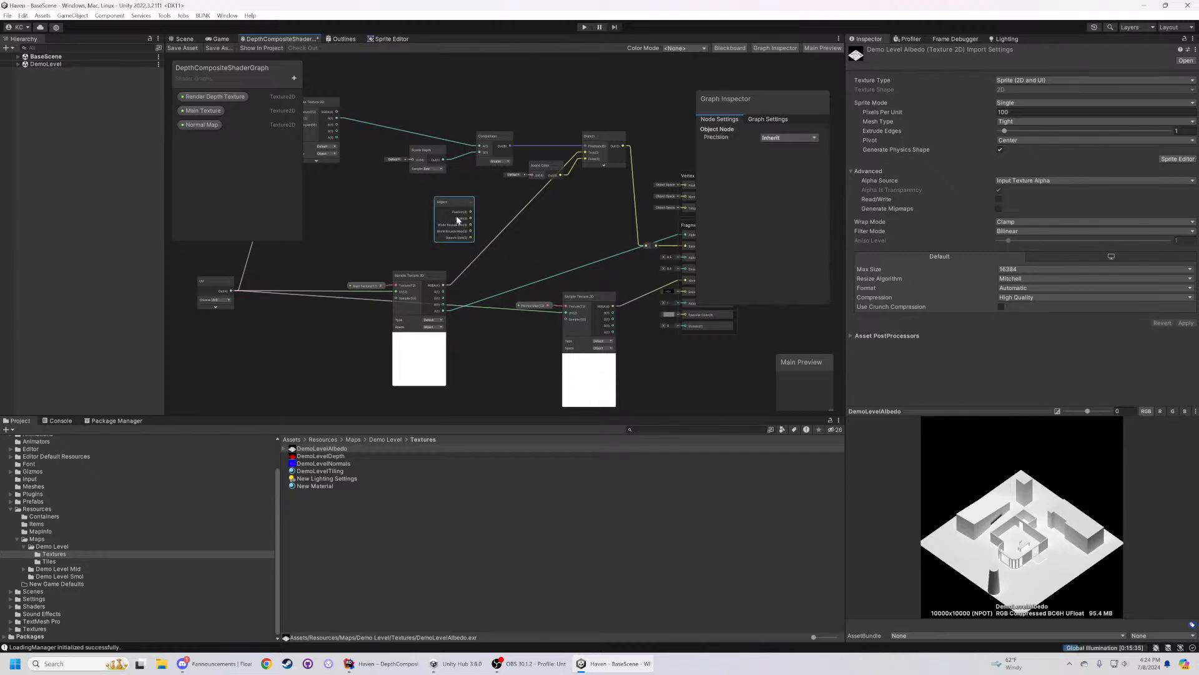
key(Delete)
right_click(451, 216)
click(460, 220)
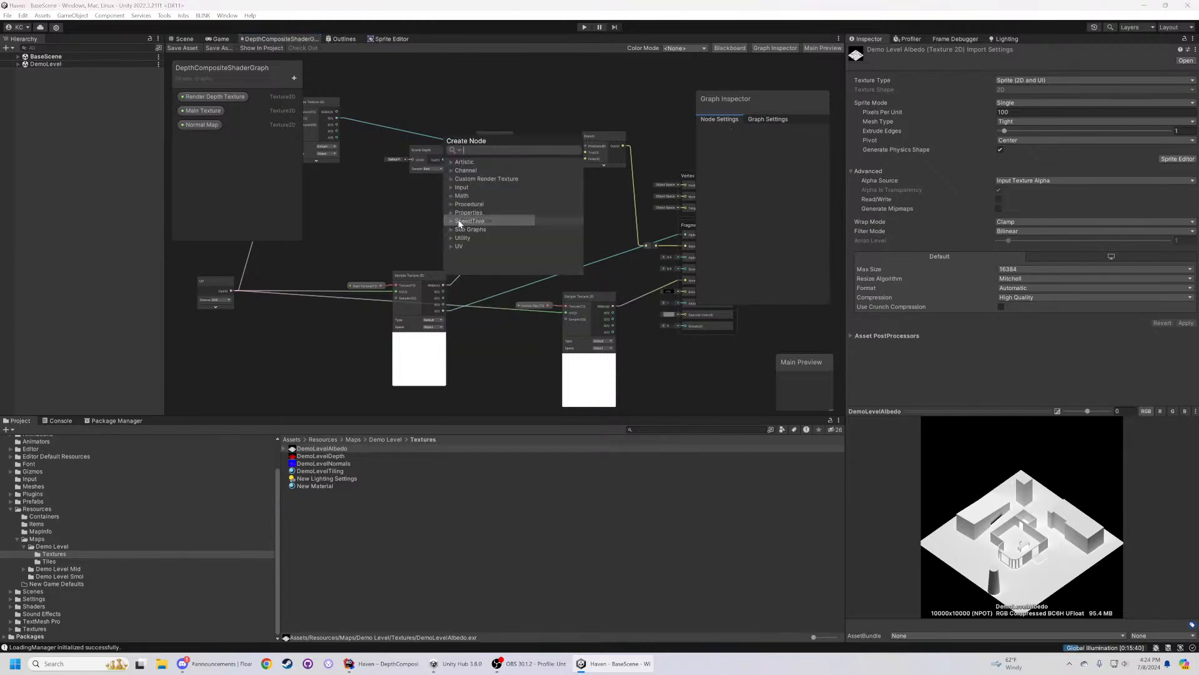
click(687, 292)
- Move the normal map's Sample Texture 2D node and its Normal Map property below the main texture's sample node
middle_drag(623, 279, 494, 268)
scroll(572, 284, up, 4)
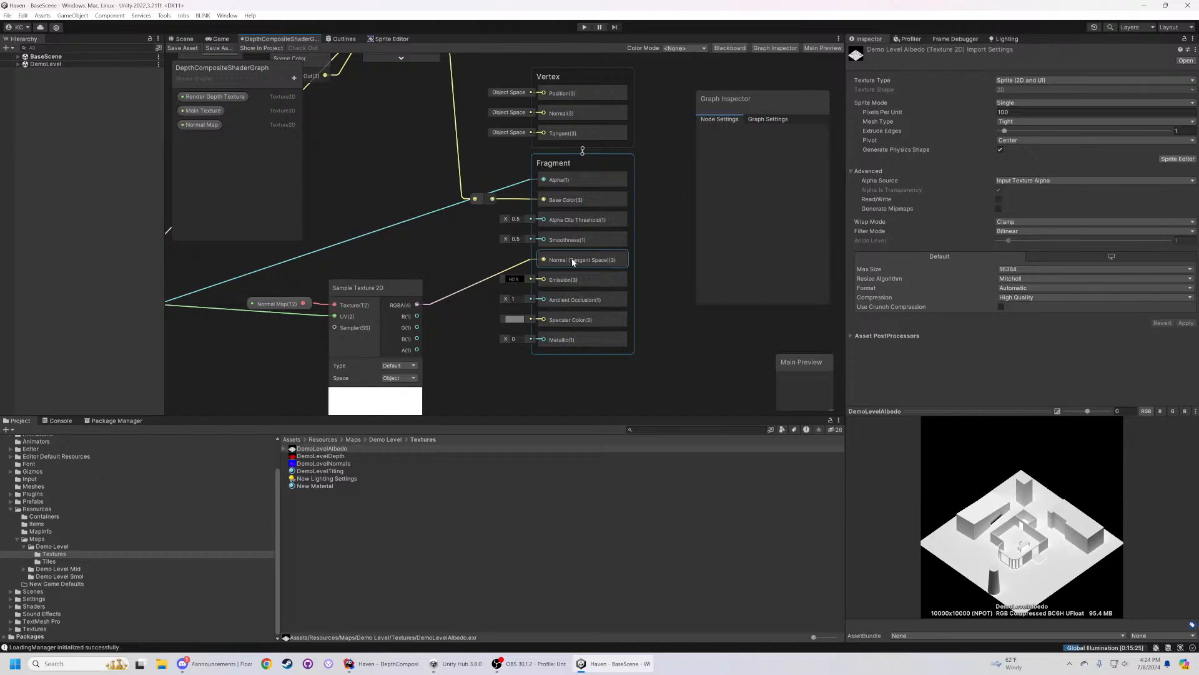
middle_drag(467, 268, 622, 210)
scroll(622, 210, down, 4)
click(578, 216)
drag(578, 208, 448, 324)
drag(527, 227, 380, 330)
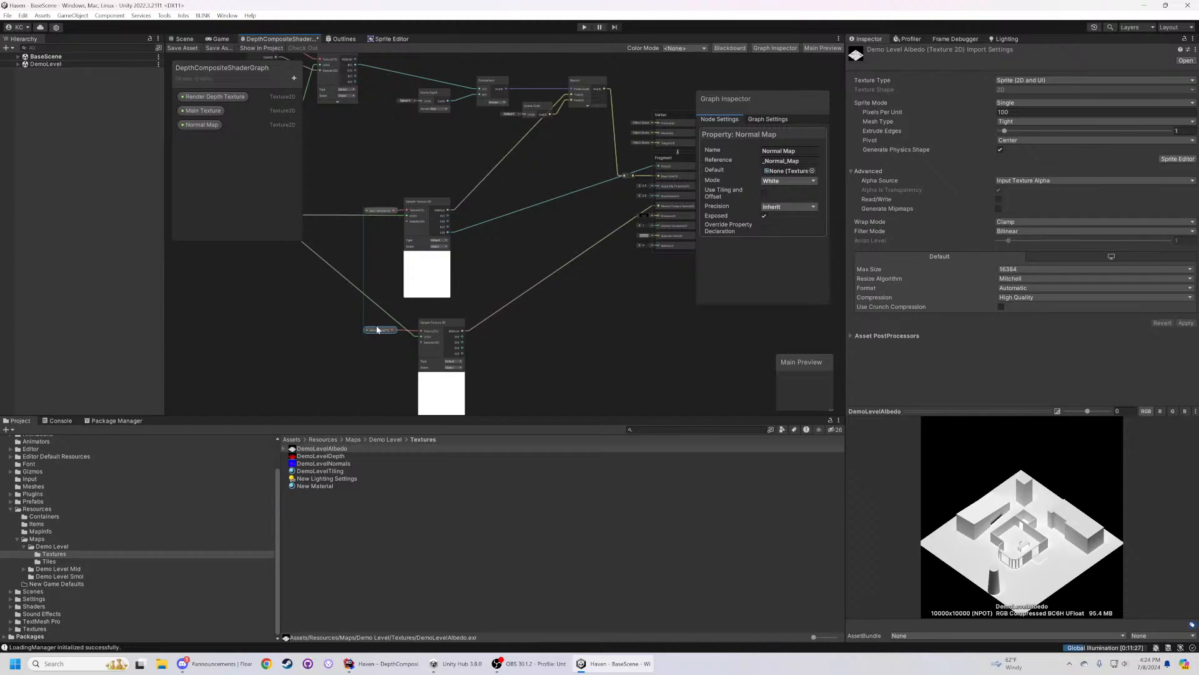
- Delete the connection between the normal map's Sample Texture 2D node and the fragment's Normal (Tangent Space) input
click(545, 275)
mouse_move(586, 292)
middle_down()
mouse_move(603, 340)
mouse_move(590, 294)
middle_up()
middle_drag(524, 260, 487, 254)
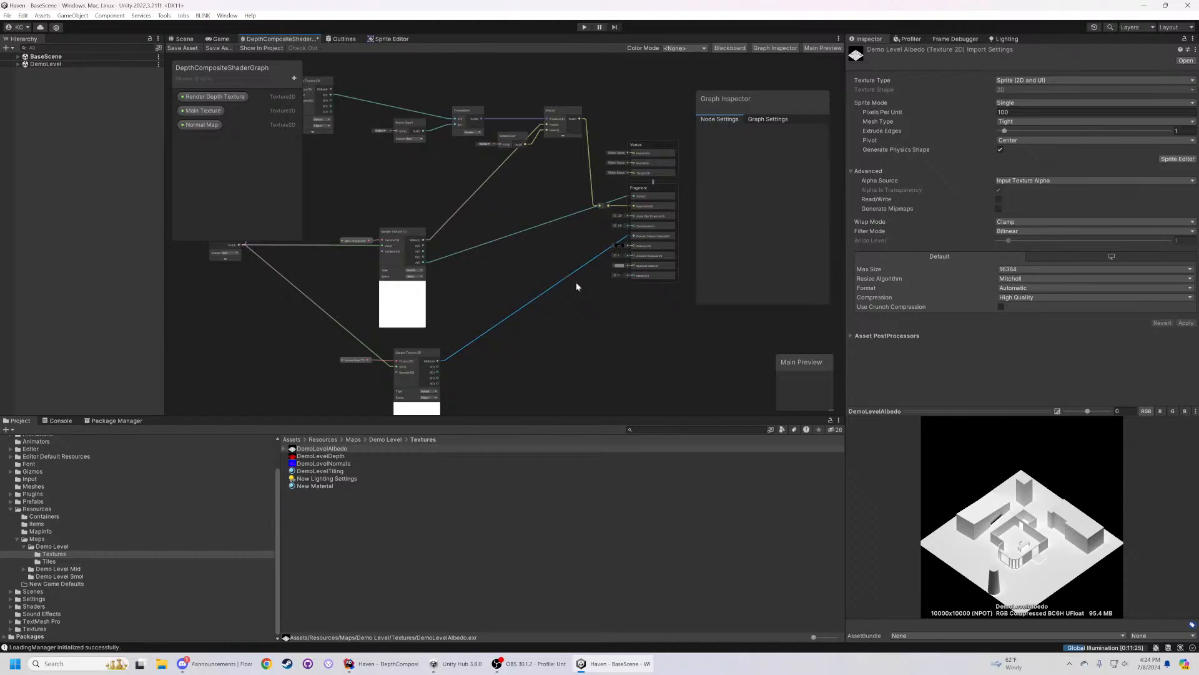
key(Delete)
scroll(576, 283, up, 3)
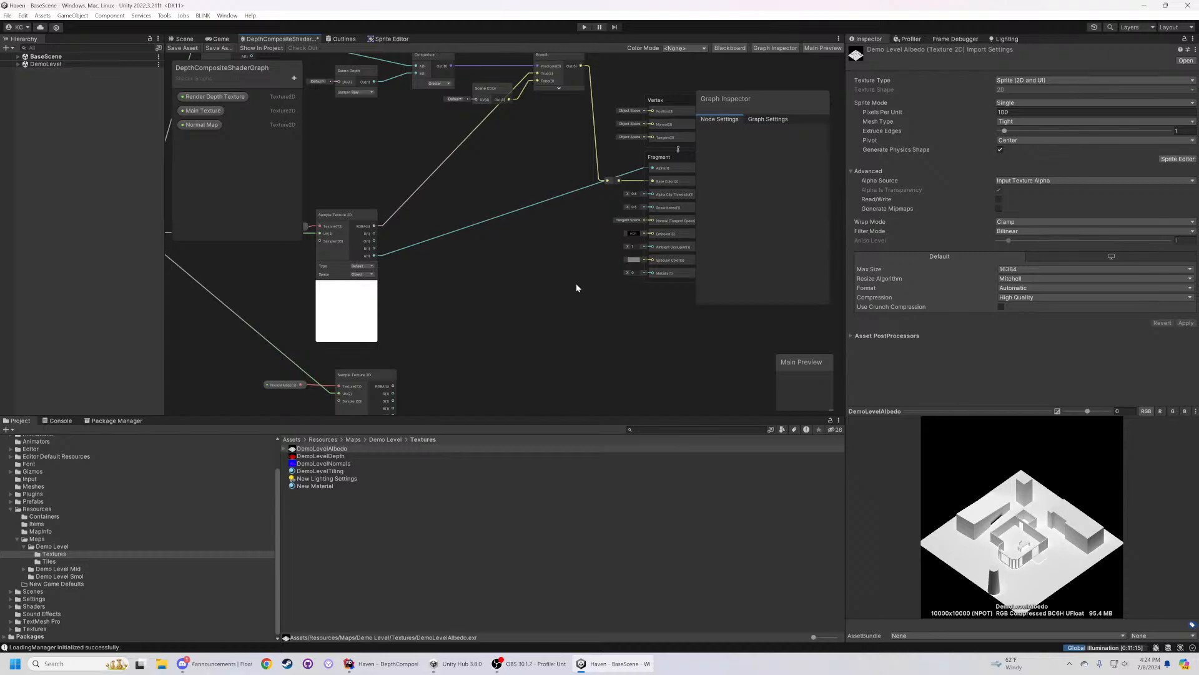
scroll(585, 242, down, 1)
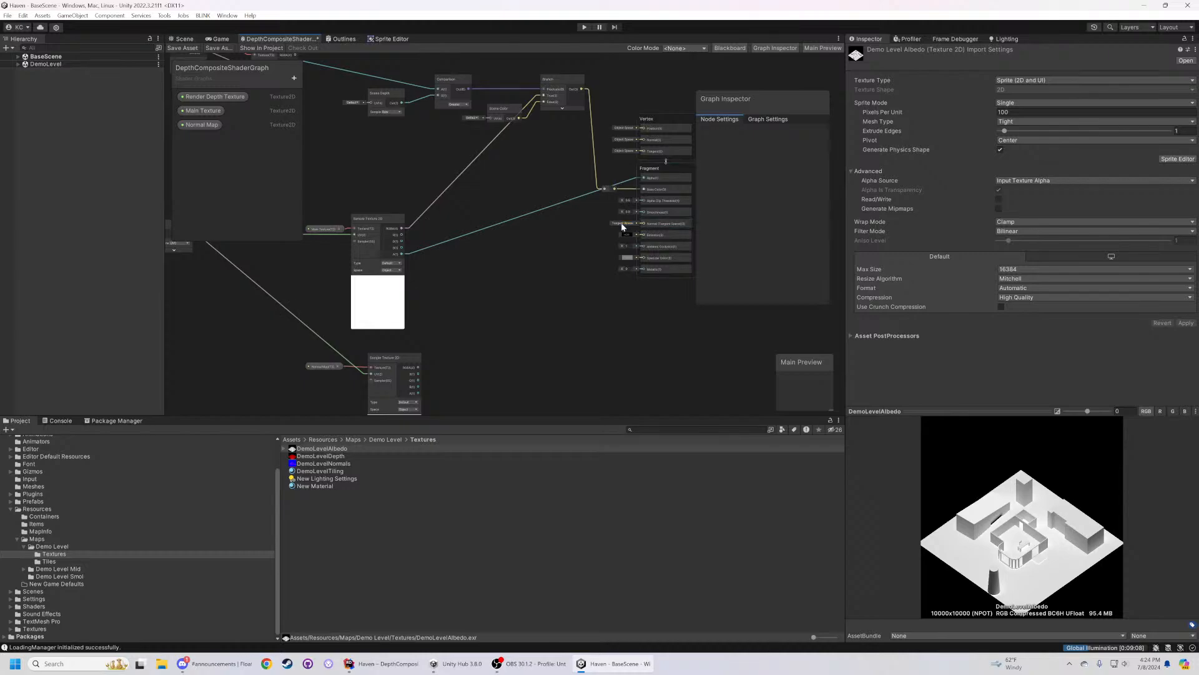
- Add a Tangent Vector node with its preview collapsed and move the normal map's Sample Texture 2D node closer below it
drag(622, 212, 616, 214)
right_click(477, 181)
click(500, 188)
text(tangent)
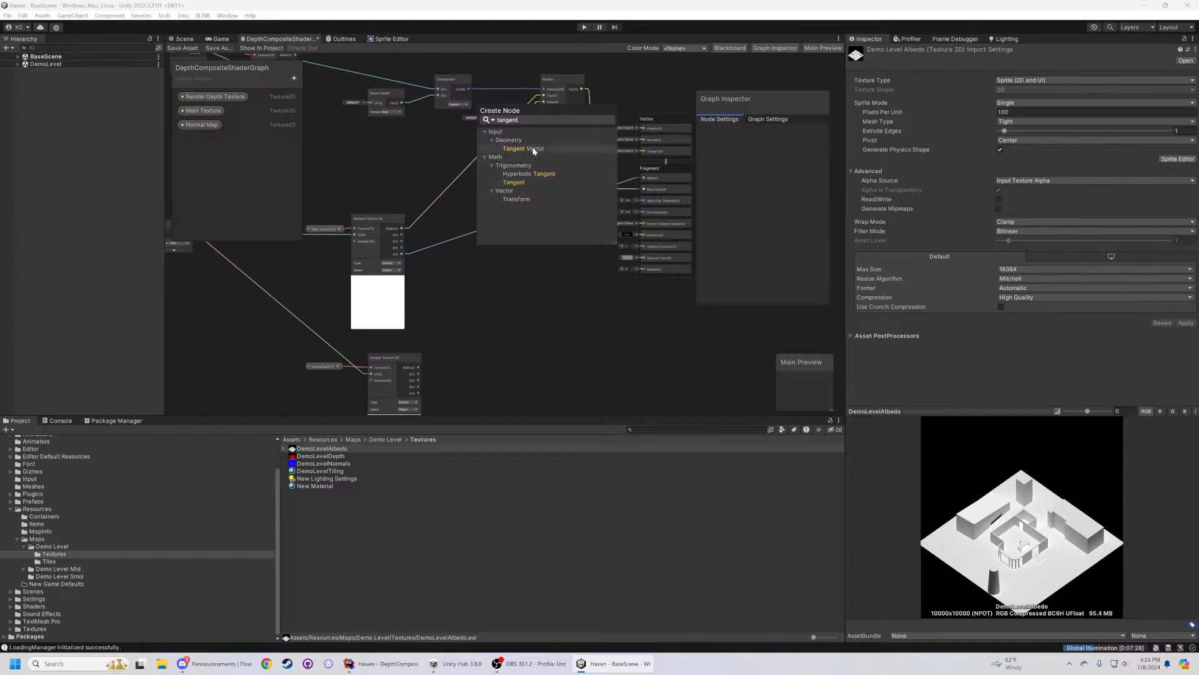
click(534, 150)
drag(513, 198, 465, 166)
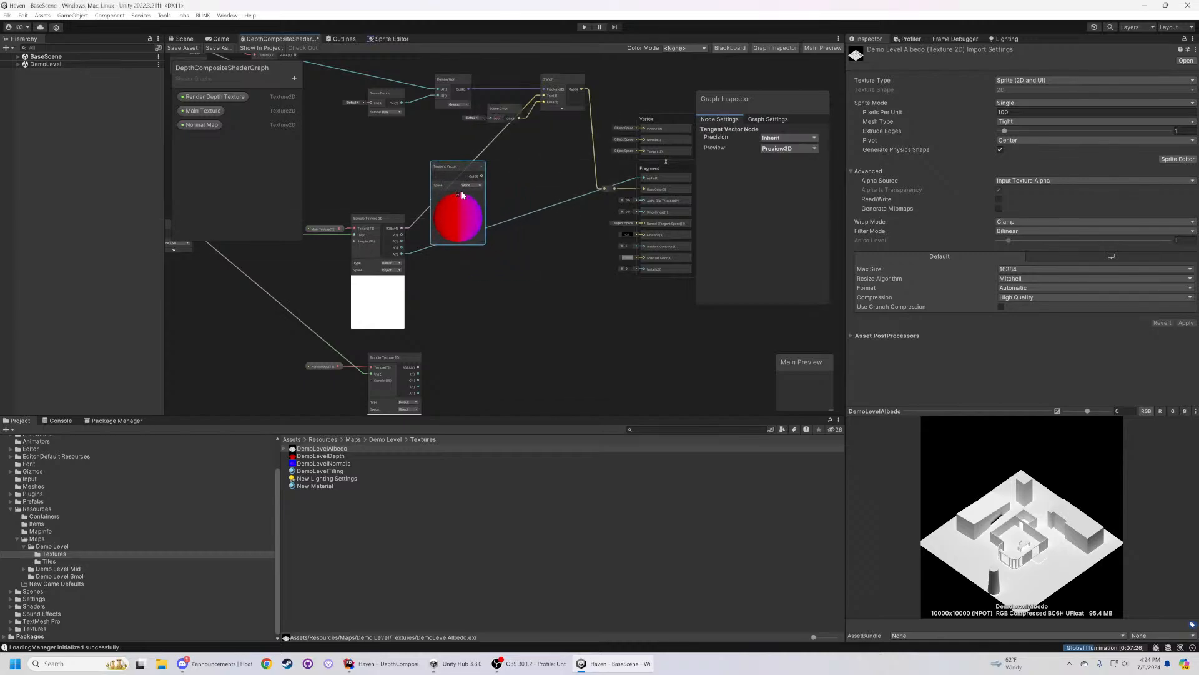
click(470, 186)
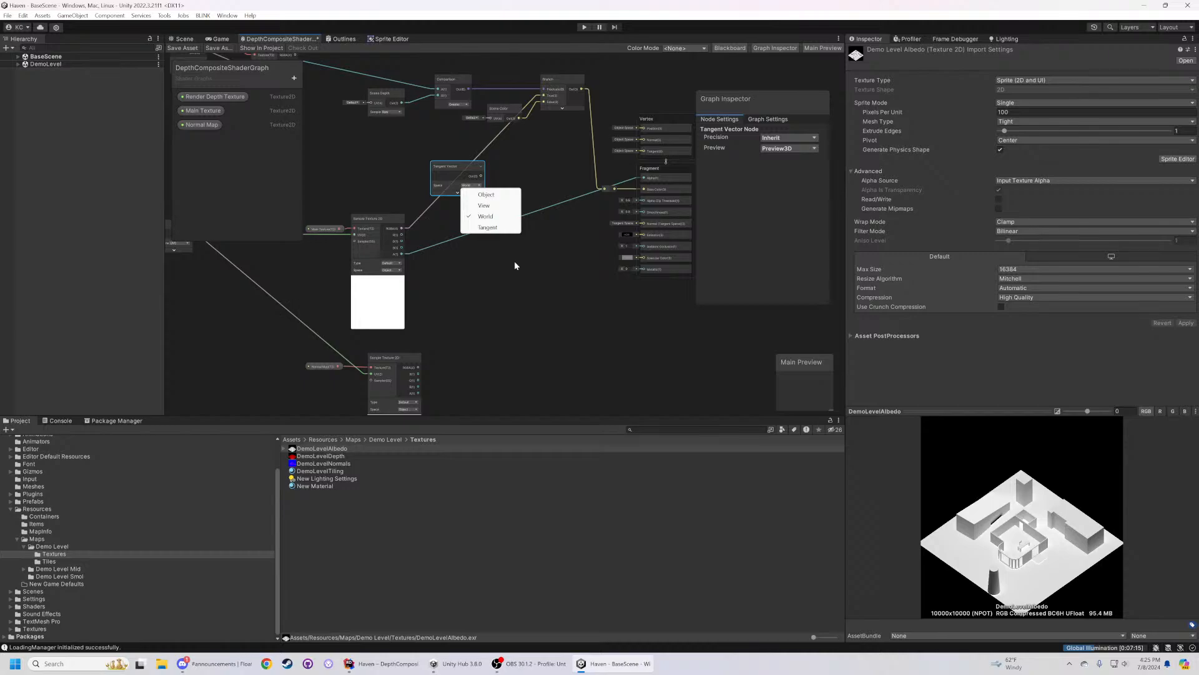
click(532, 295)
drag(414, 361, 511, 267)
- Try Object as the Tangent Vector node's space, and set it back to World
click(472, 186)
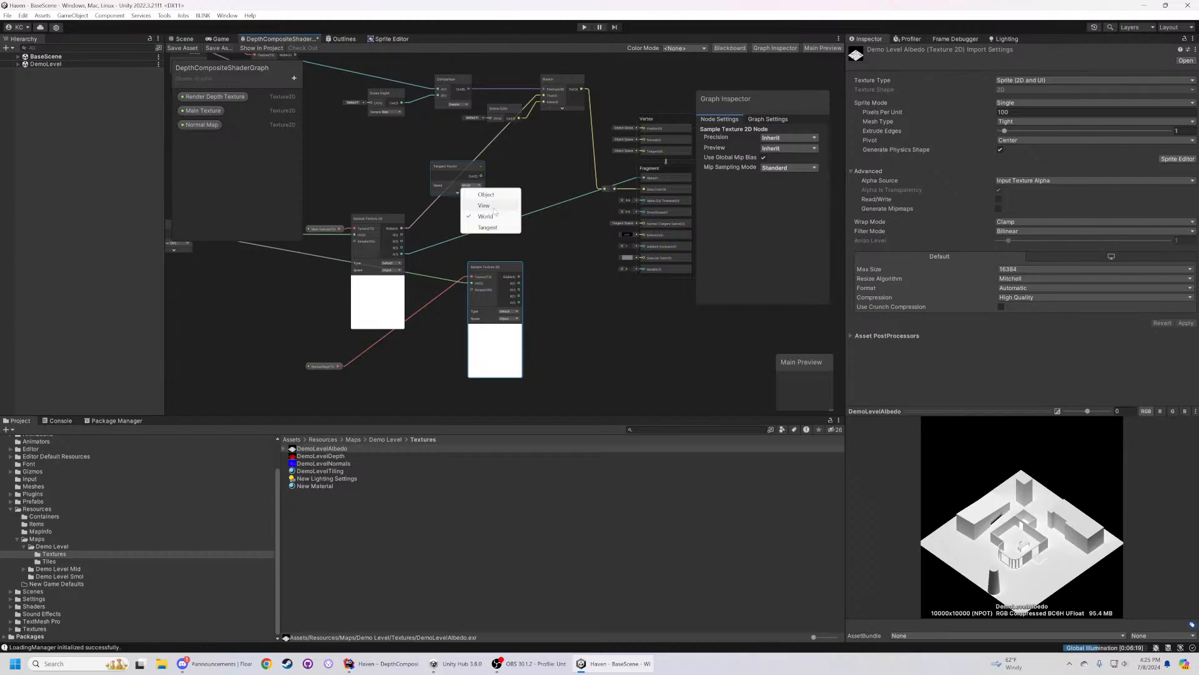
click(410, 193)
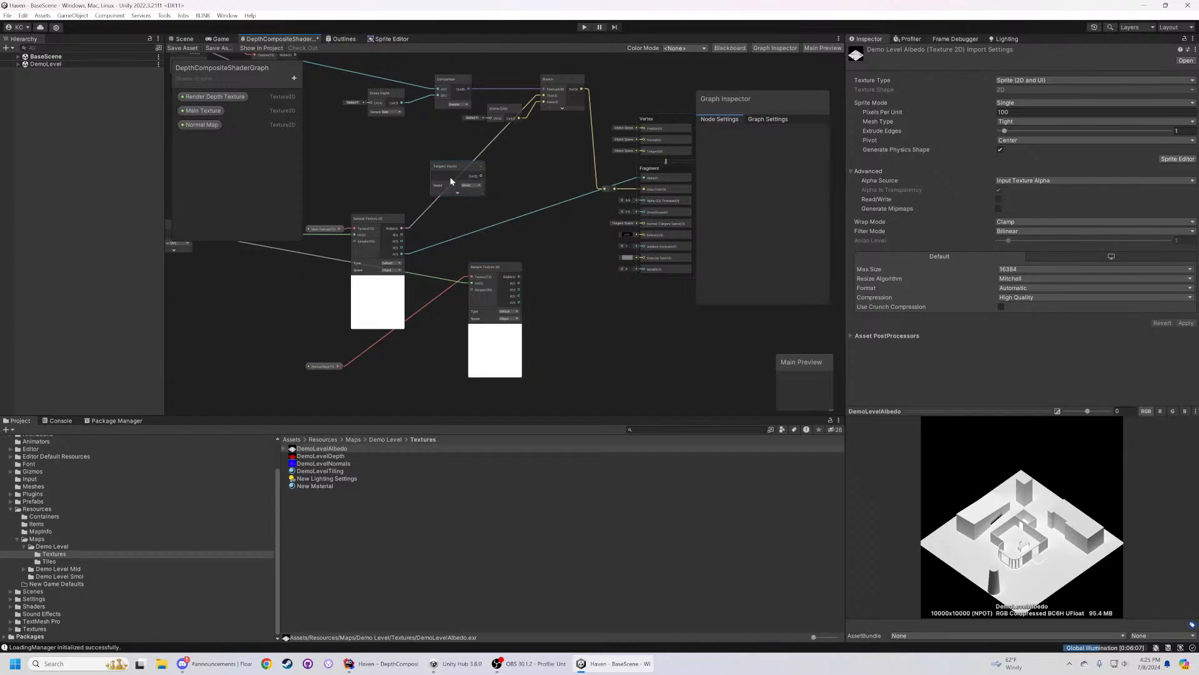
click(472, 185)
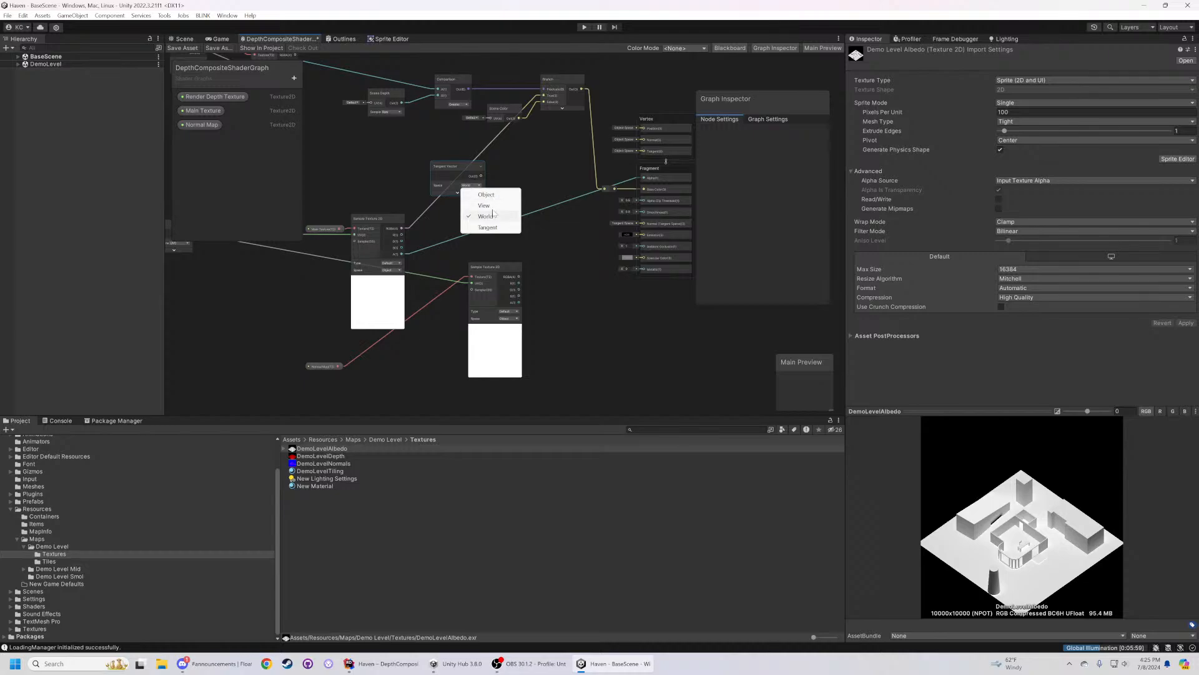
click(494, 196)
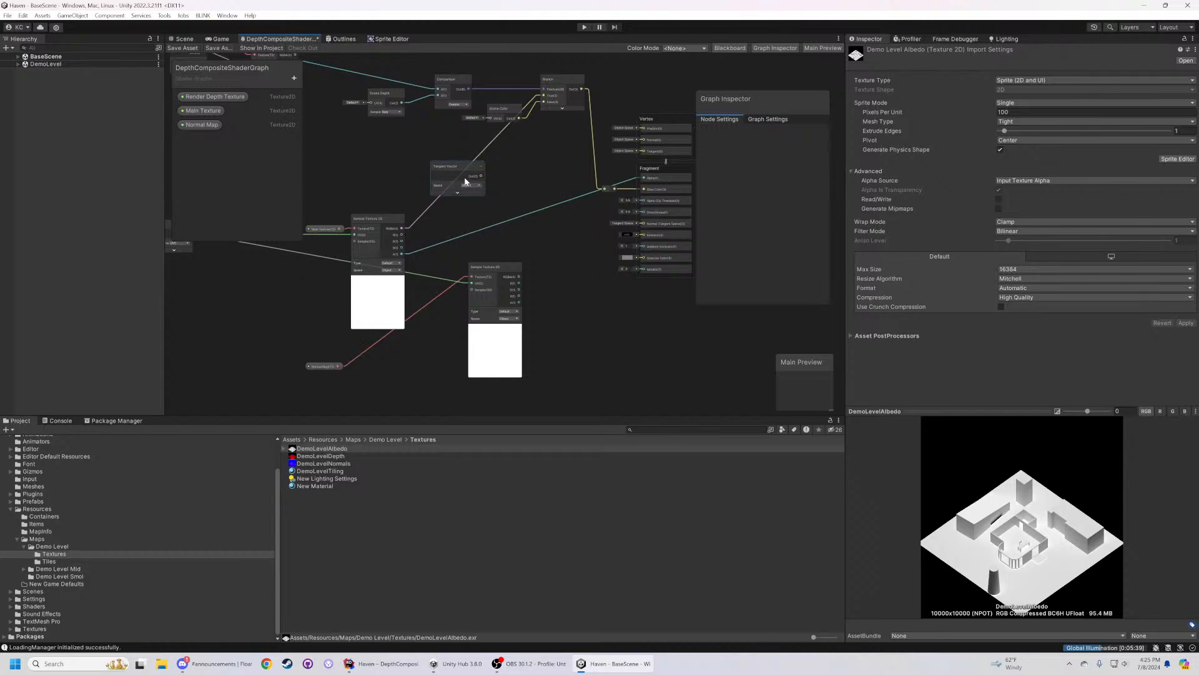
click(462, 167)
click(478, 173)
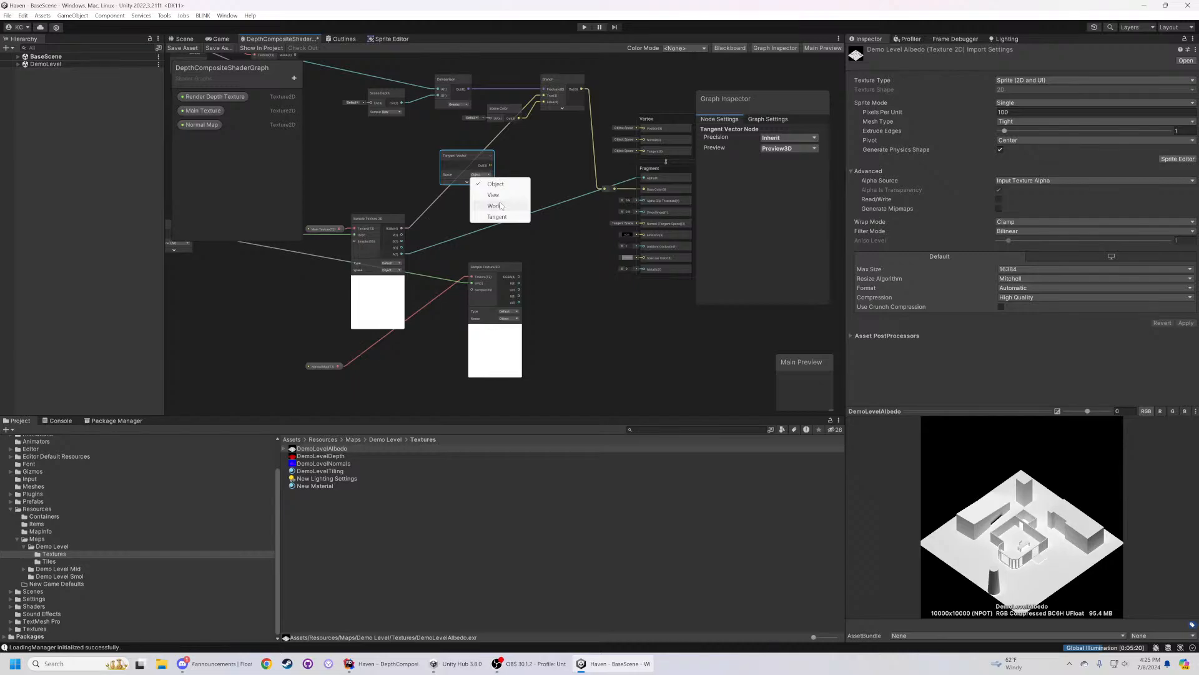
click(499, 208)
- Search the available nodes for "bra" and add a second Branch node beneath the existing one
middle_drag(508, 190, 567, 211)
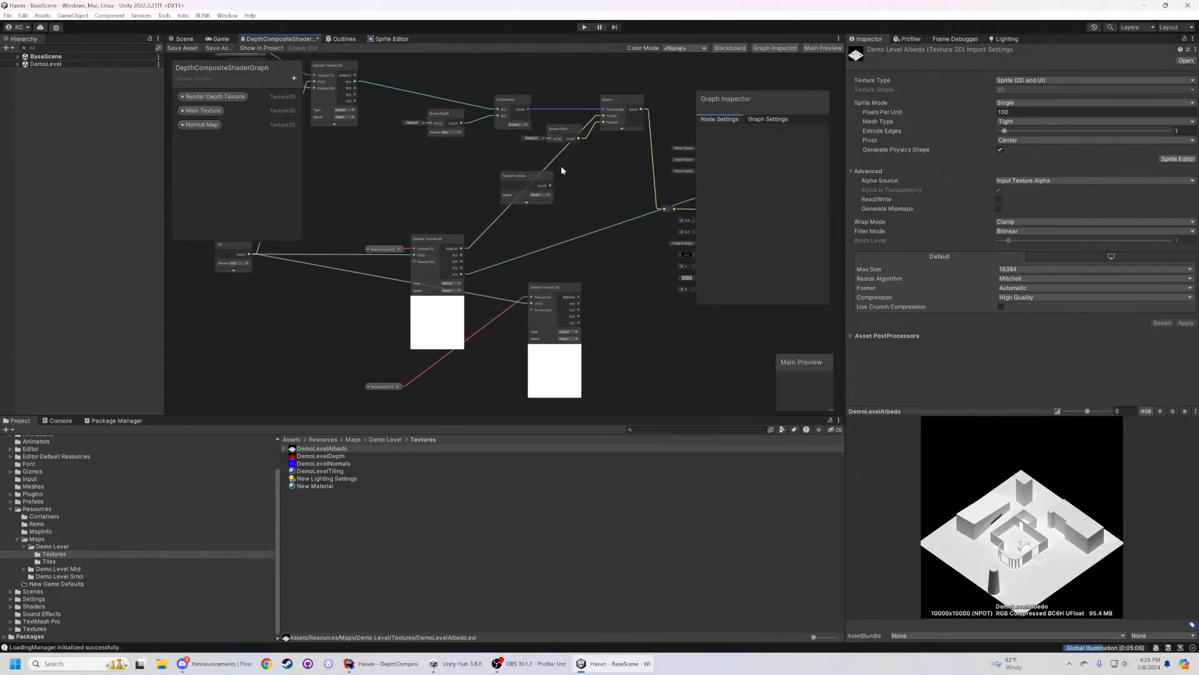
middle_drag(444, 198, 455, 223)
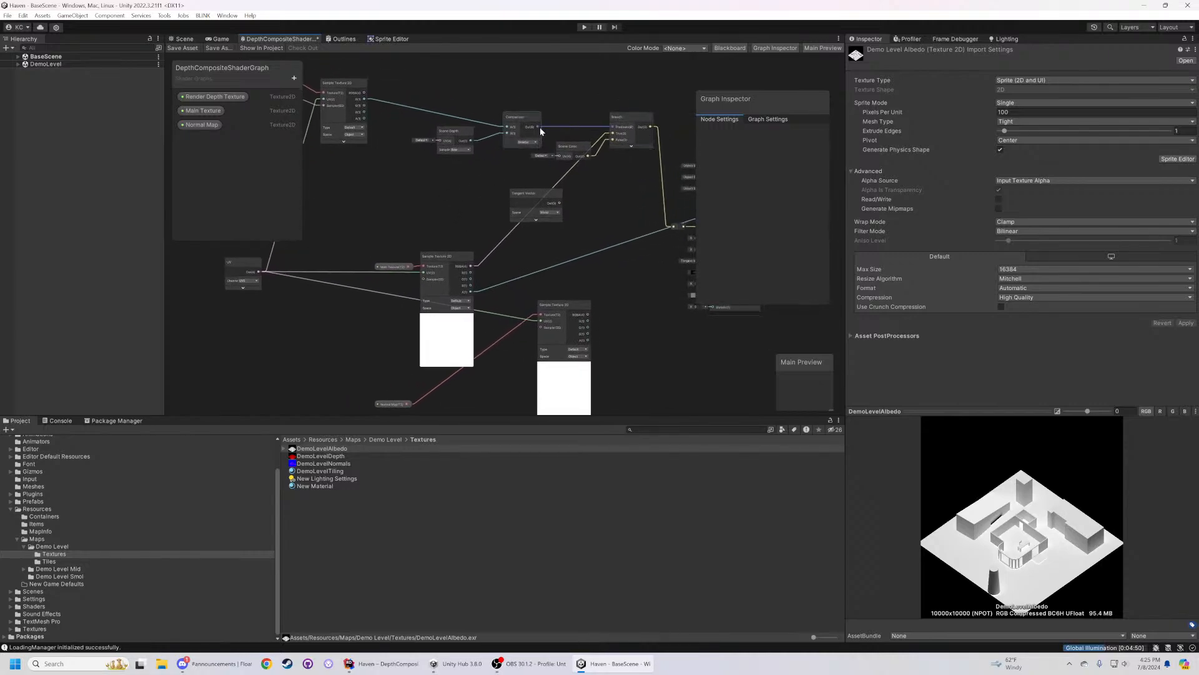
right_click(589, 197)
click(621, 202)
text(bra)
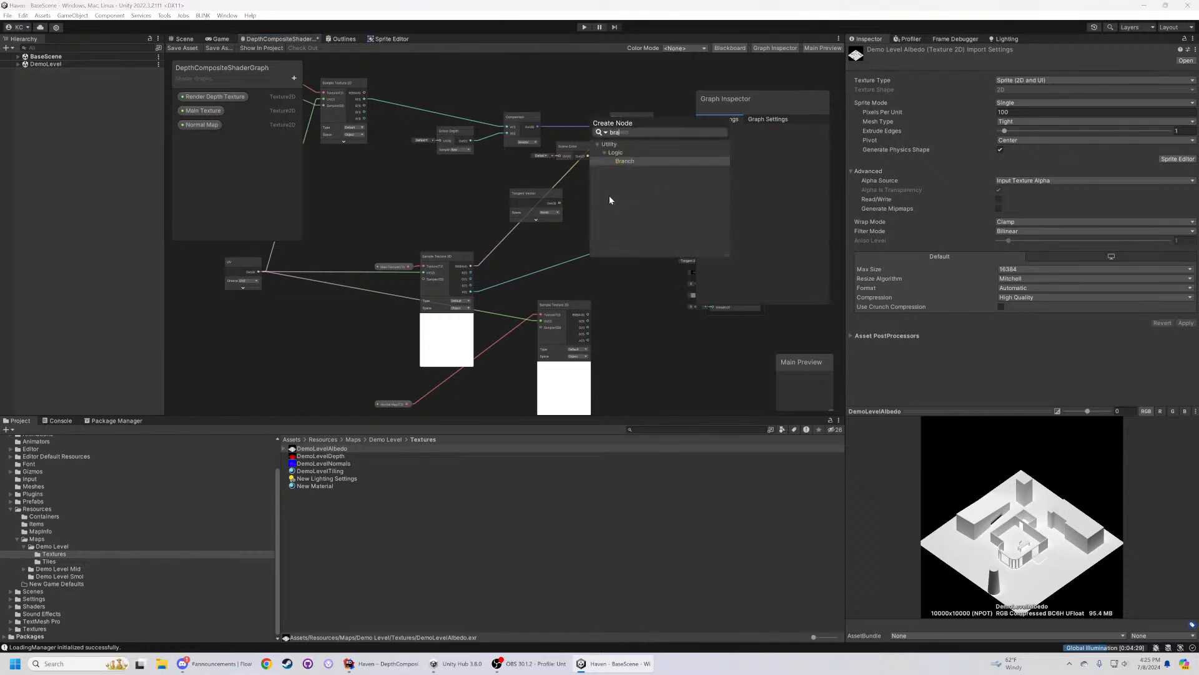
click(632, 160)
mouse_move(621, 195)
mouse_down()
mouse_move(621, 170)
mouse_move(626, 189)
mouse_up()
click(632, 217)
- Connect the Comparison node's output to the new Branch node's Predicate input
middle_drag(657, 295, 546, 257)
scroll(545, 257, up, 2)
scroll(537, 221, down, 2)
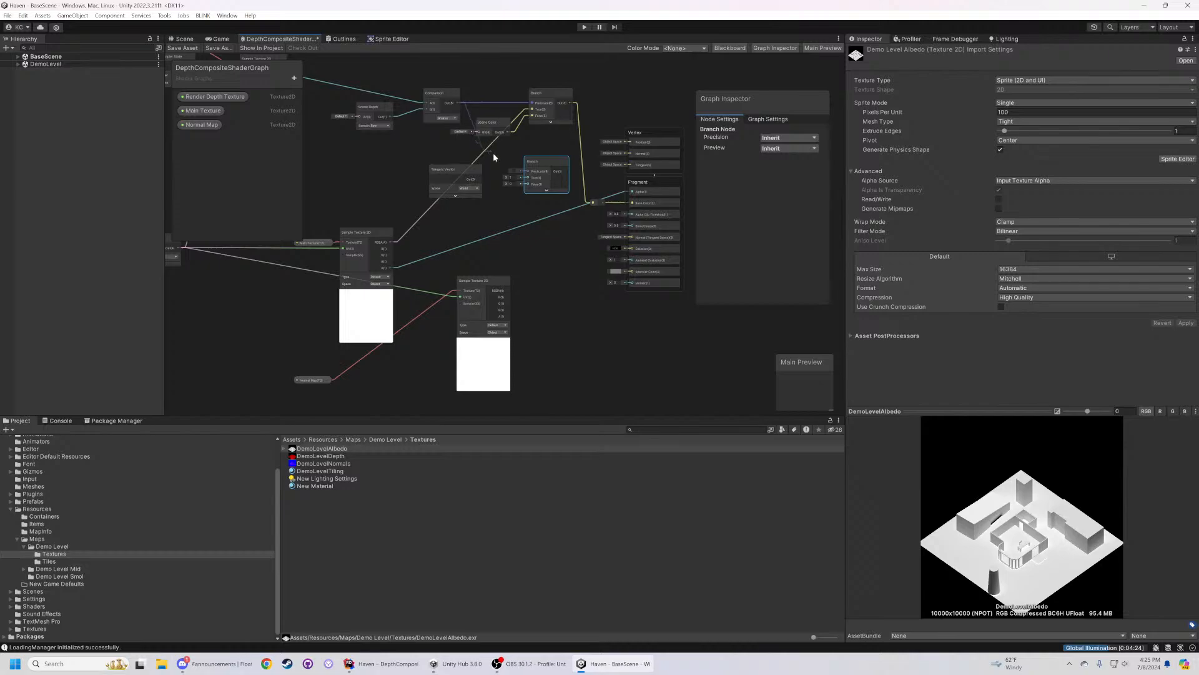
drag(530, 172, 528, 171)
click(583, 255)
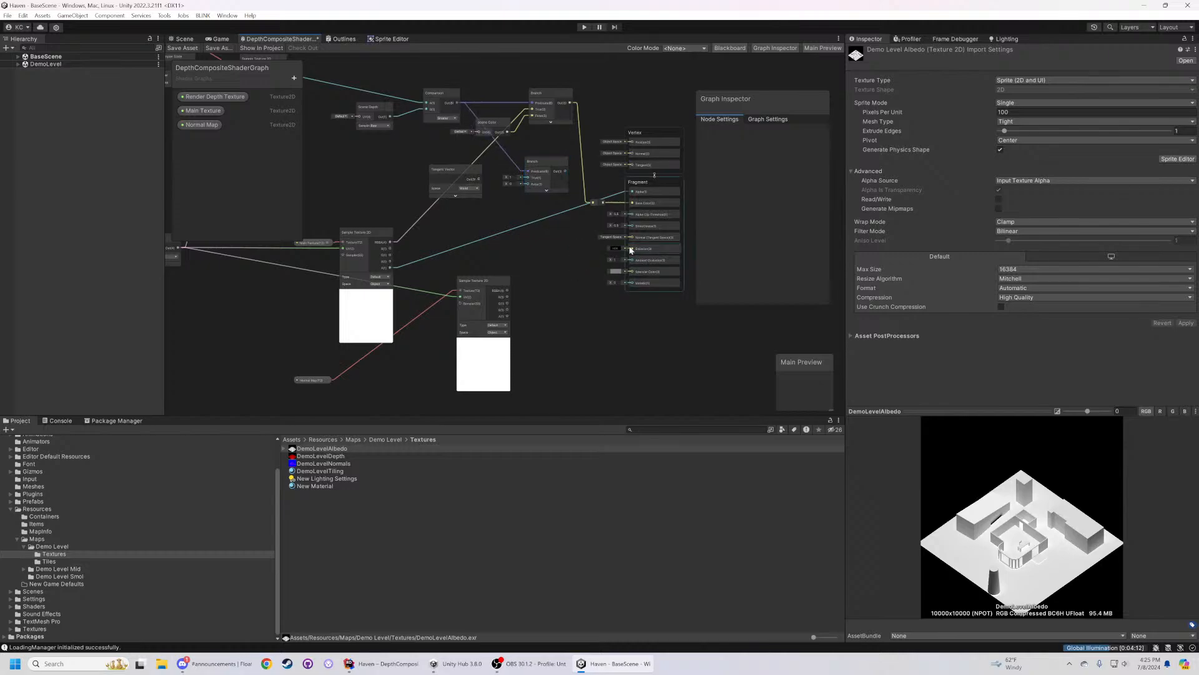
- Preview the DemoLevelNormals texture, and line up the new Branch and Tangent Vector nodes in the shader graph
click(305, 464)
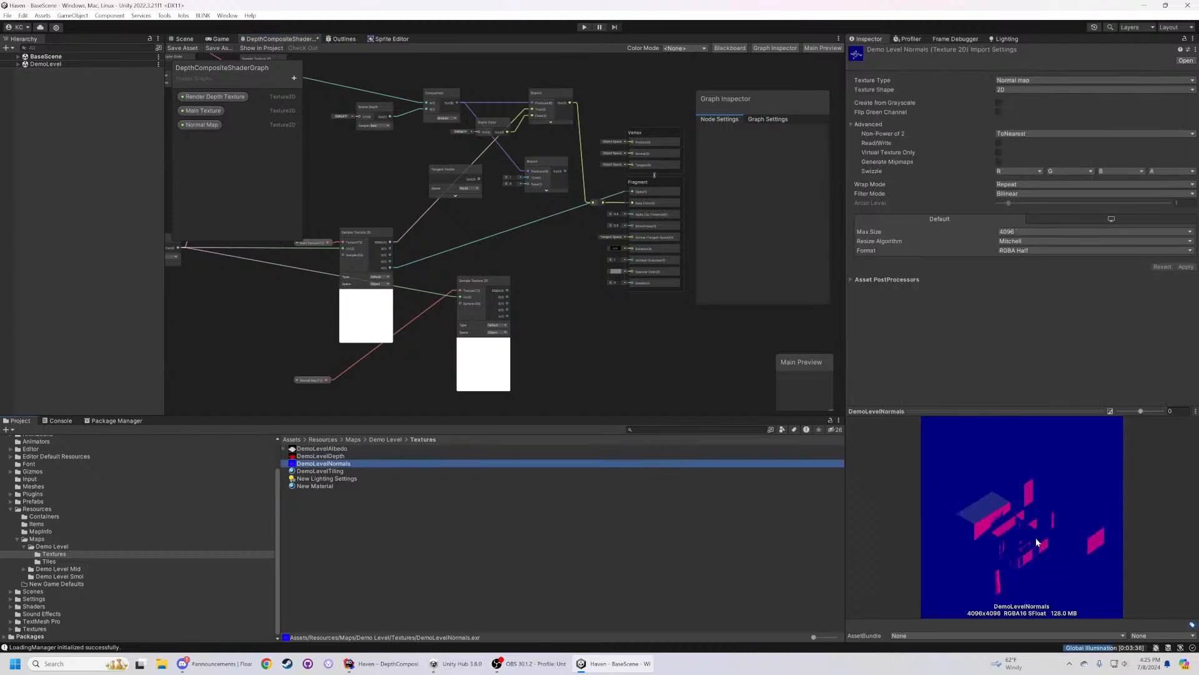
click(634, 327)
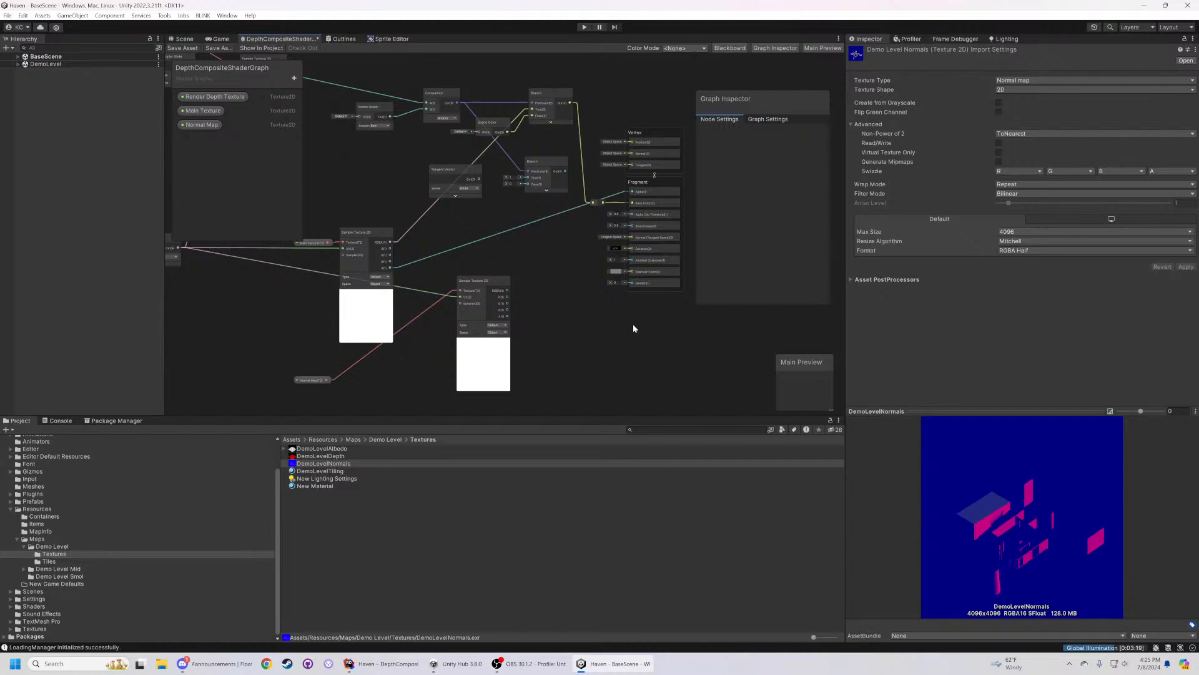
click(544, 164)
drag(544, 165, 549, 157)
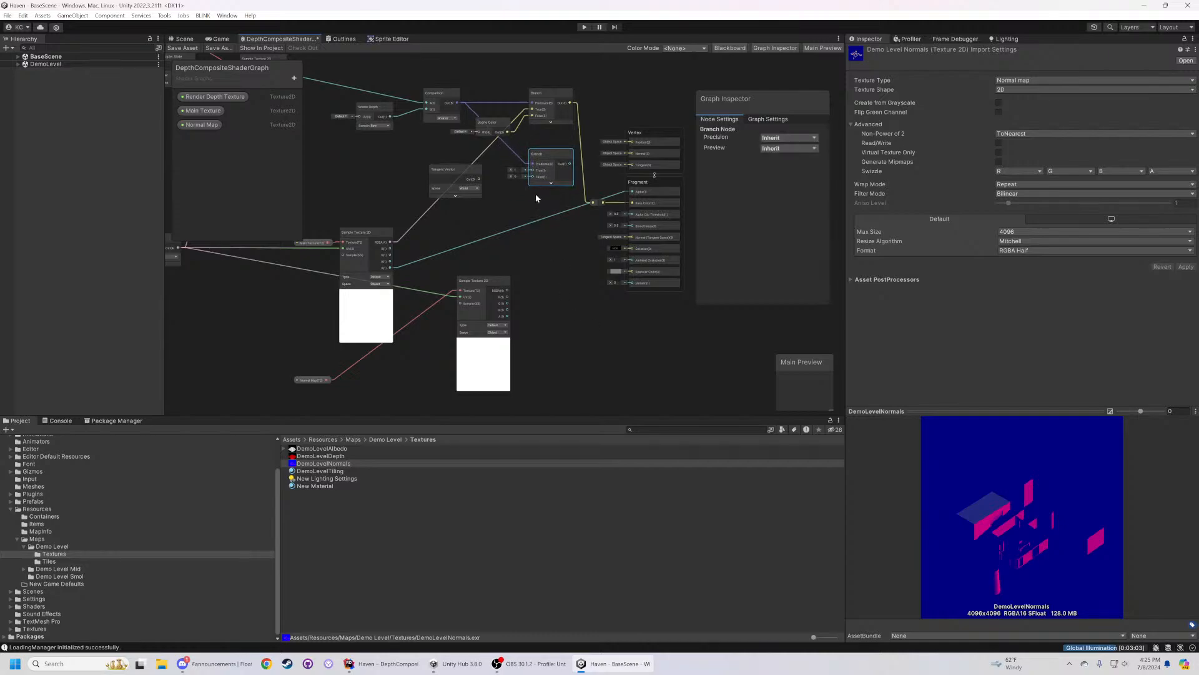
drag(461, 171, 432, 155)
click(511, 204)
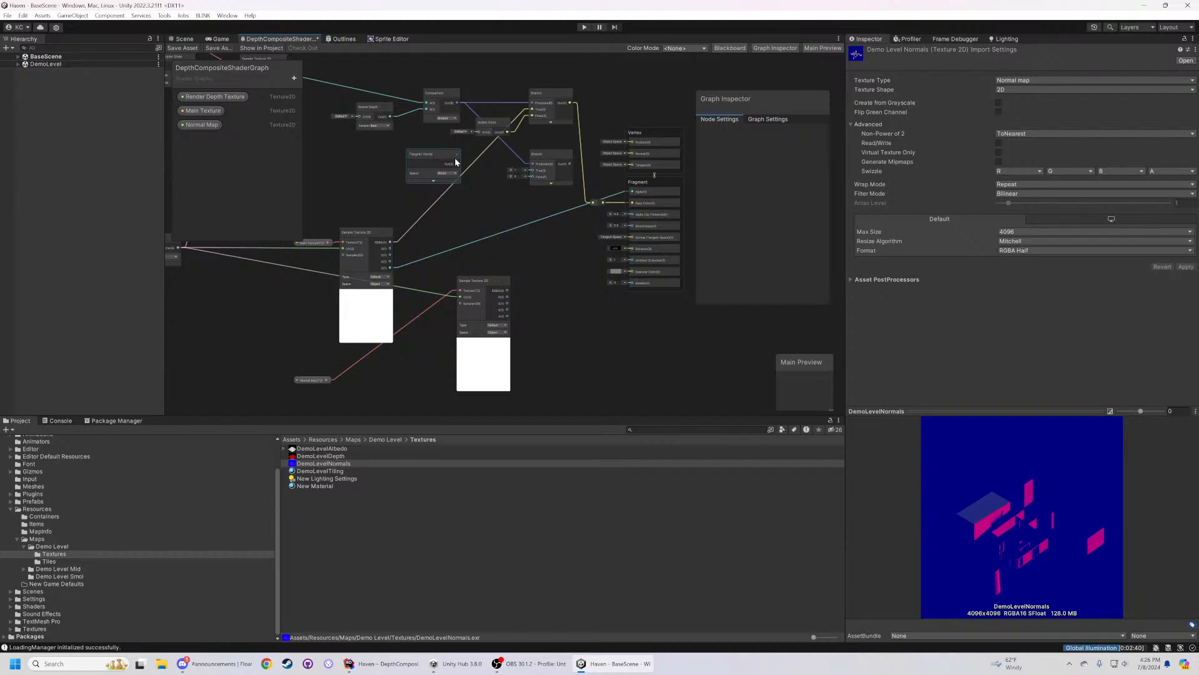
- Wire the normal map sample to the new Branch's True, Tangent Vector to False and its output to Normal (Tangent Space), and save the graph
drag(460, 166, 534, 178)
drag(508, 295, 632, 237)
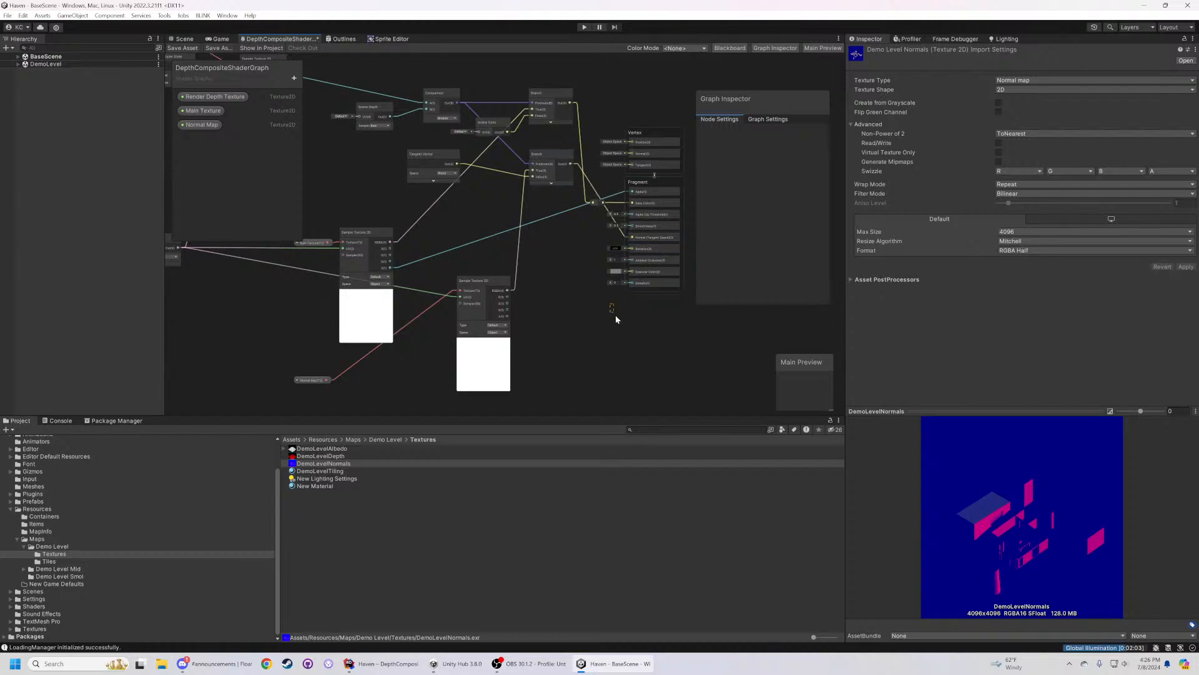
key(ctrl+s)
- Check the game and scene views and the Global Illumination baking progress in Background Tasks
click(219, 38)
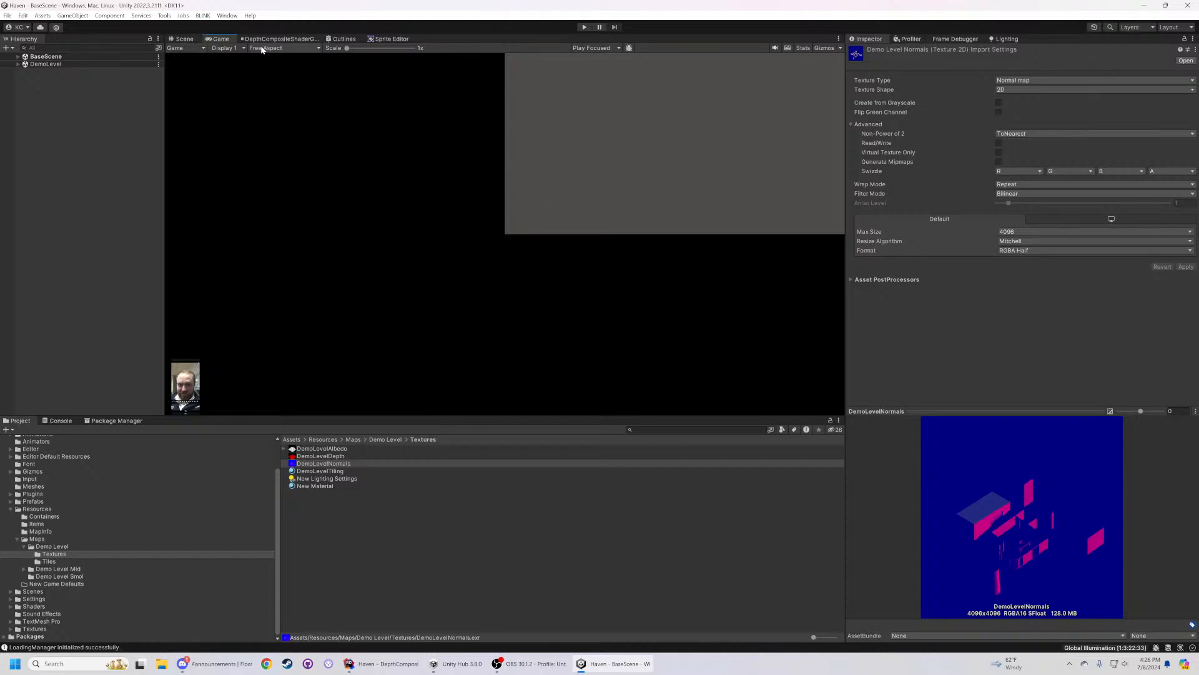
click(185, 39)
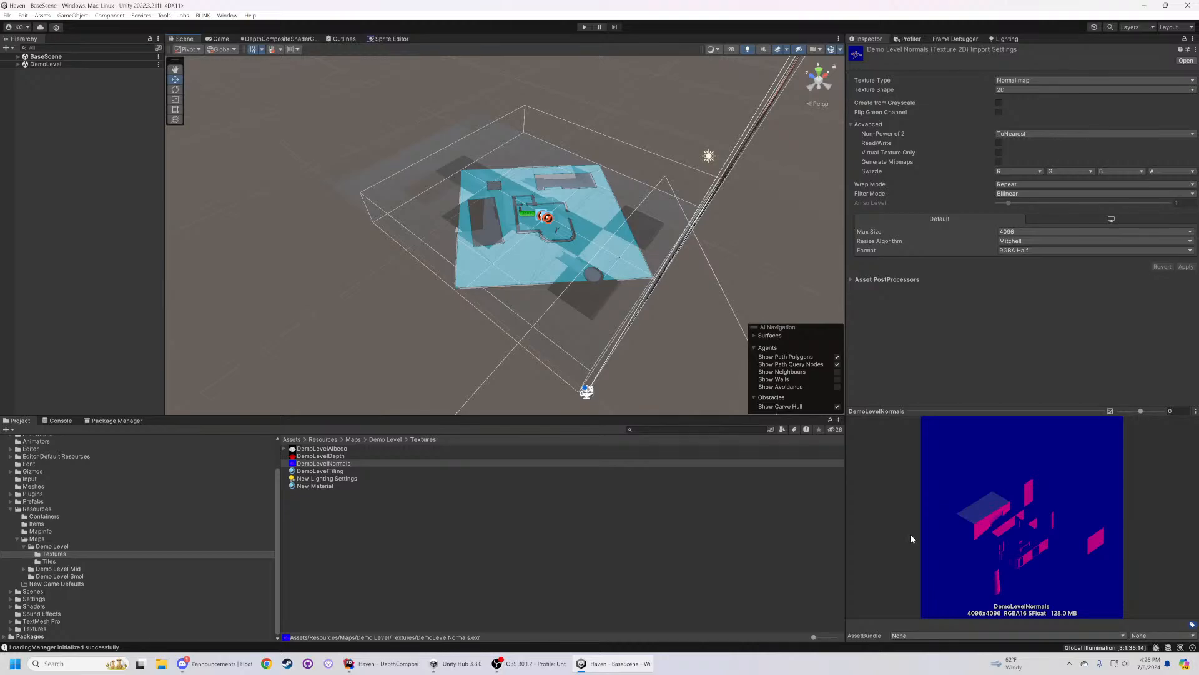
click(1085, 647)
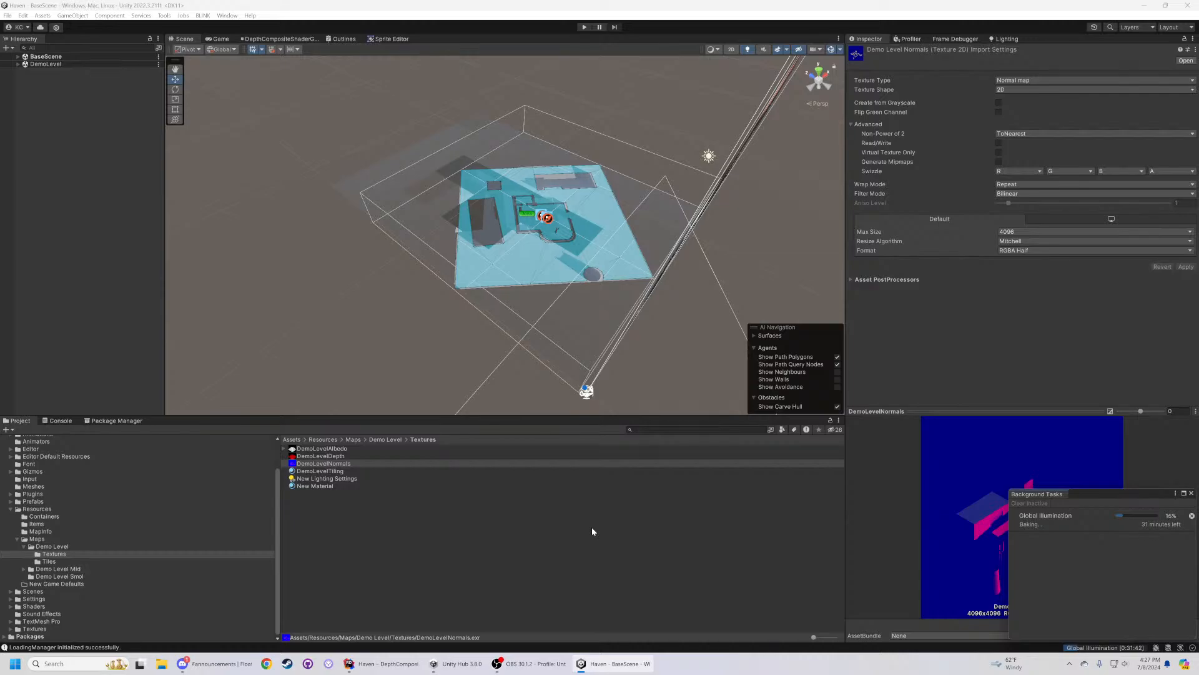
- Open the Outline folder inside the project's Shaders folder
click(19, 531)
click(17, 538)
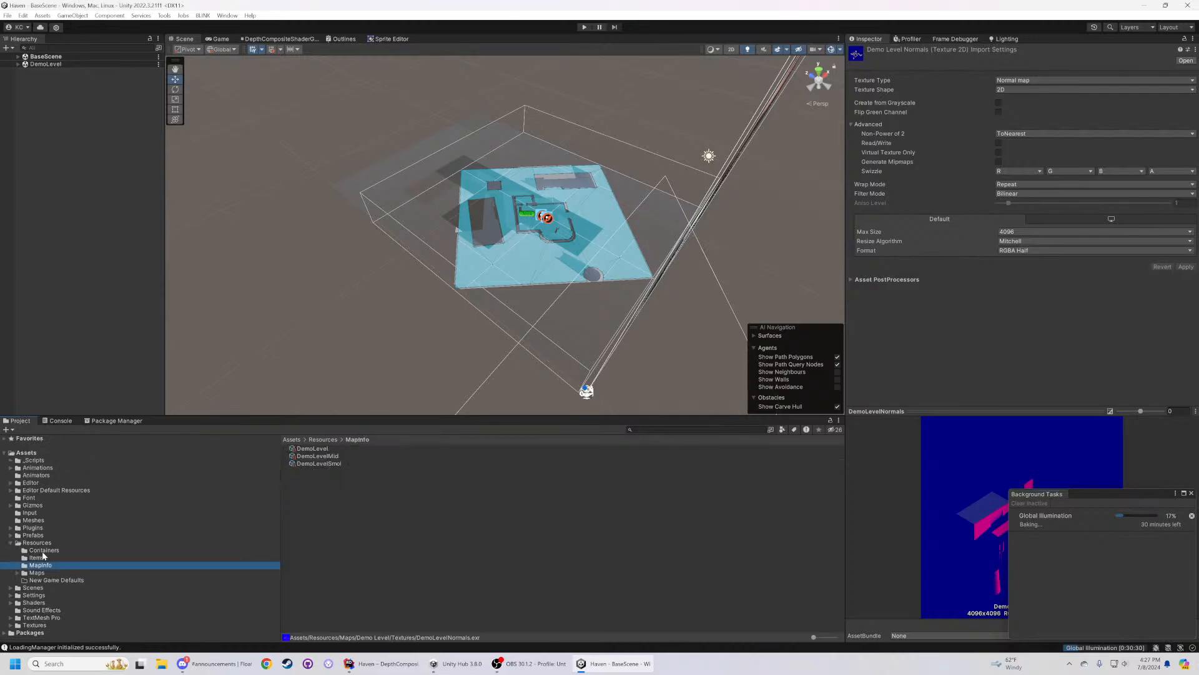
click(34, 602)
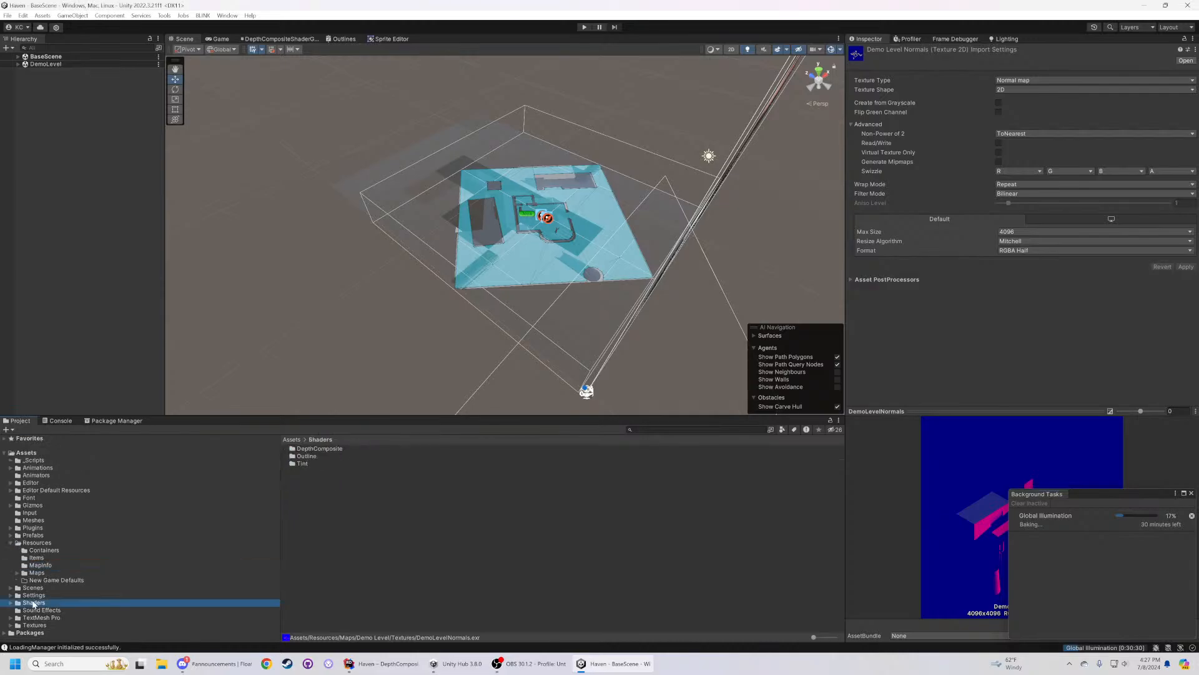
double_click(322, 454)
- Create a URP Fullscreen Shader Graph named OutlinesV2 in the Outline folder
right_click(353, 542)
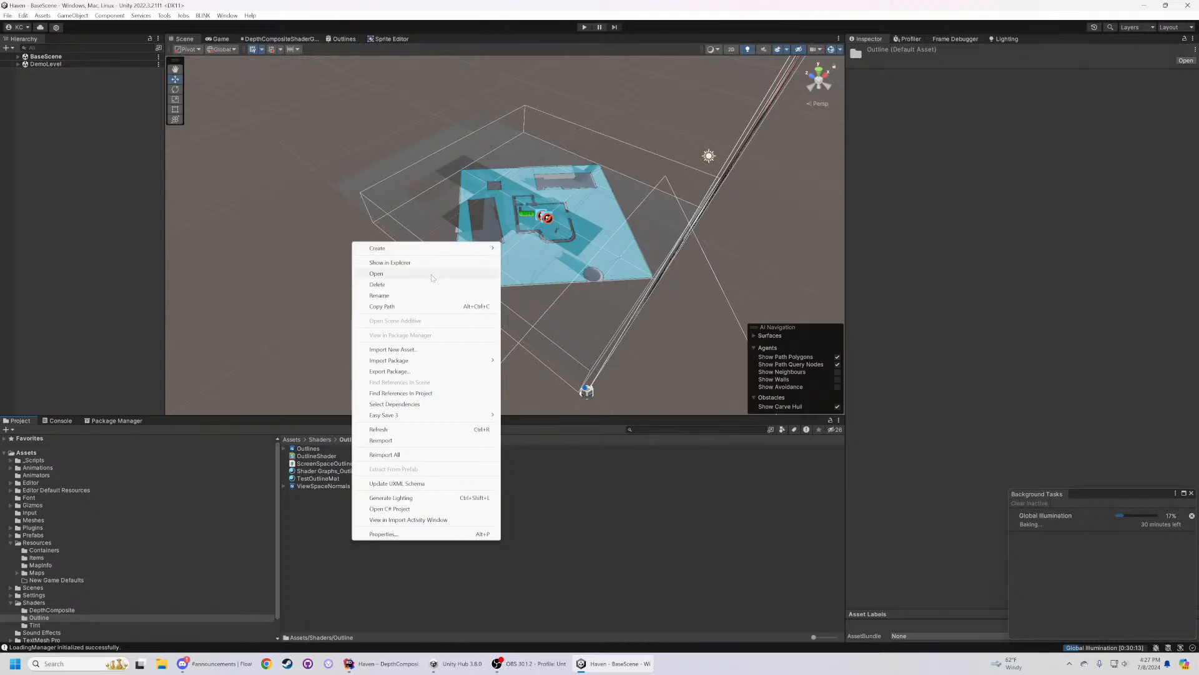
mouse_move(422, 251)
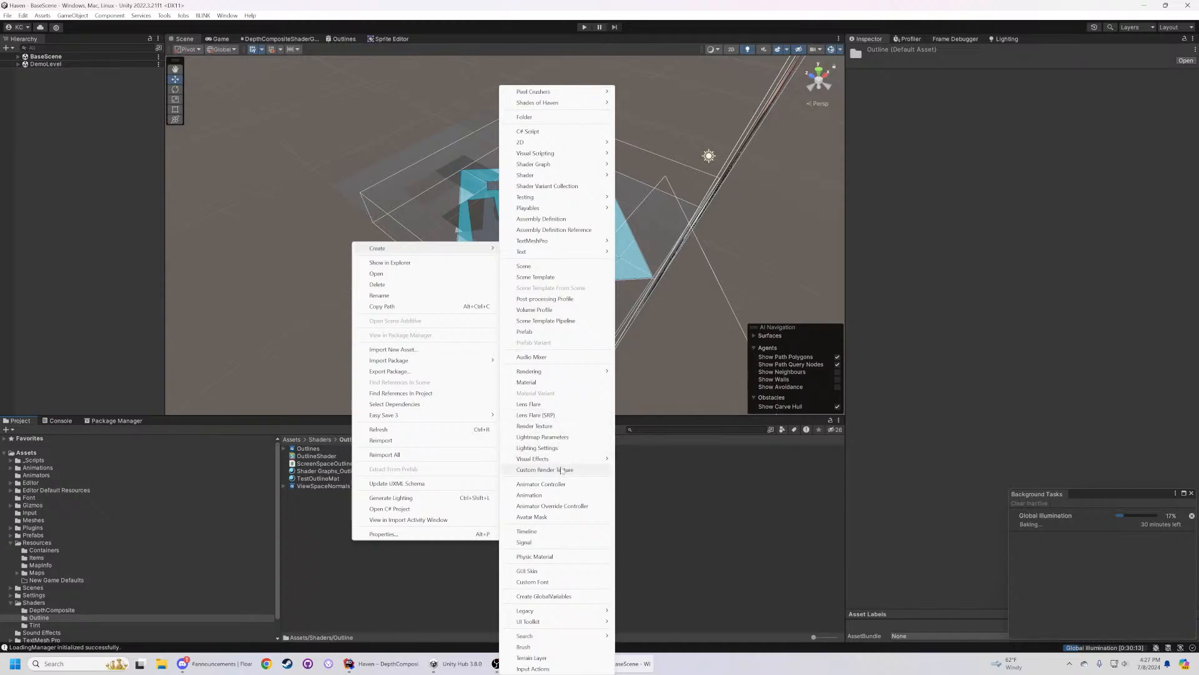
mouse_move(549, 459)
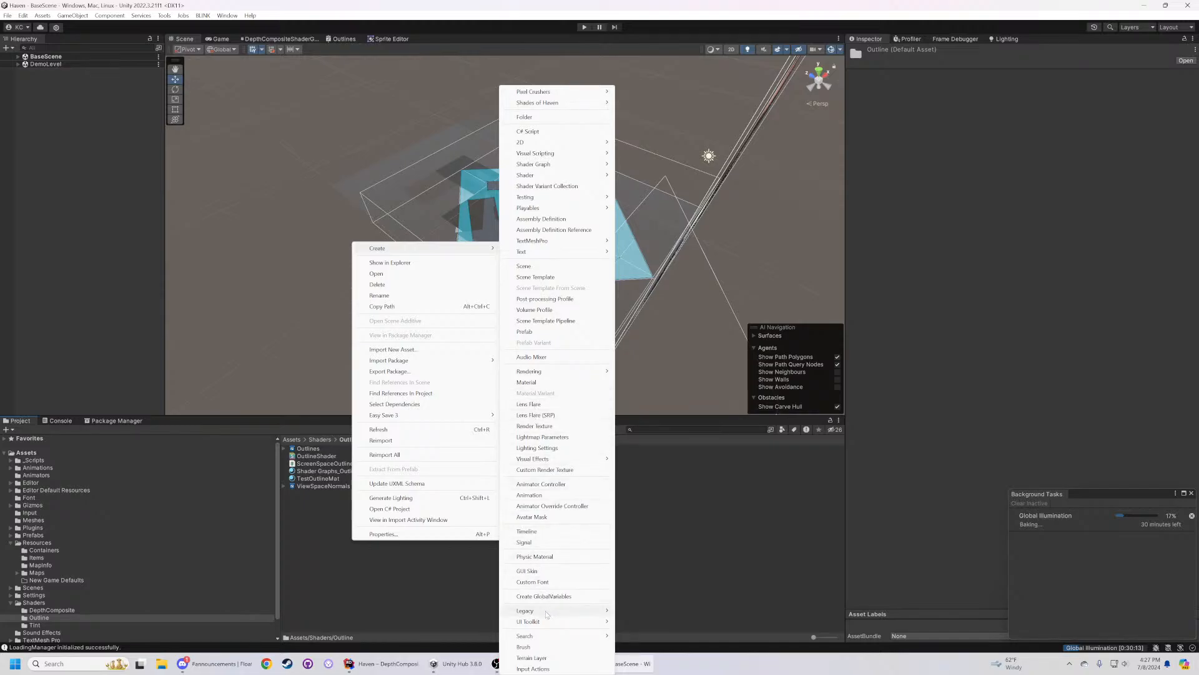
mouse_move(520, 373)
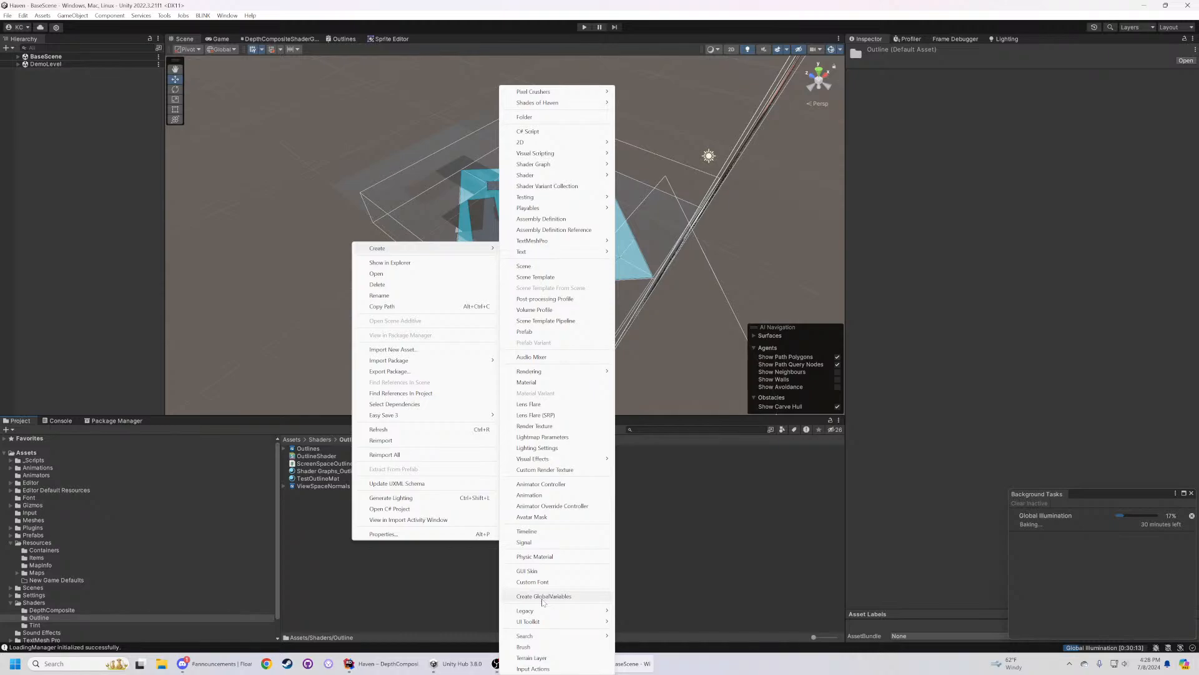
mouse_move(542, 621)
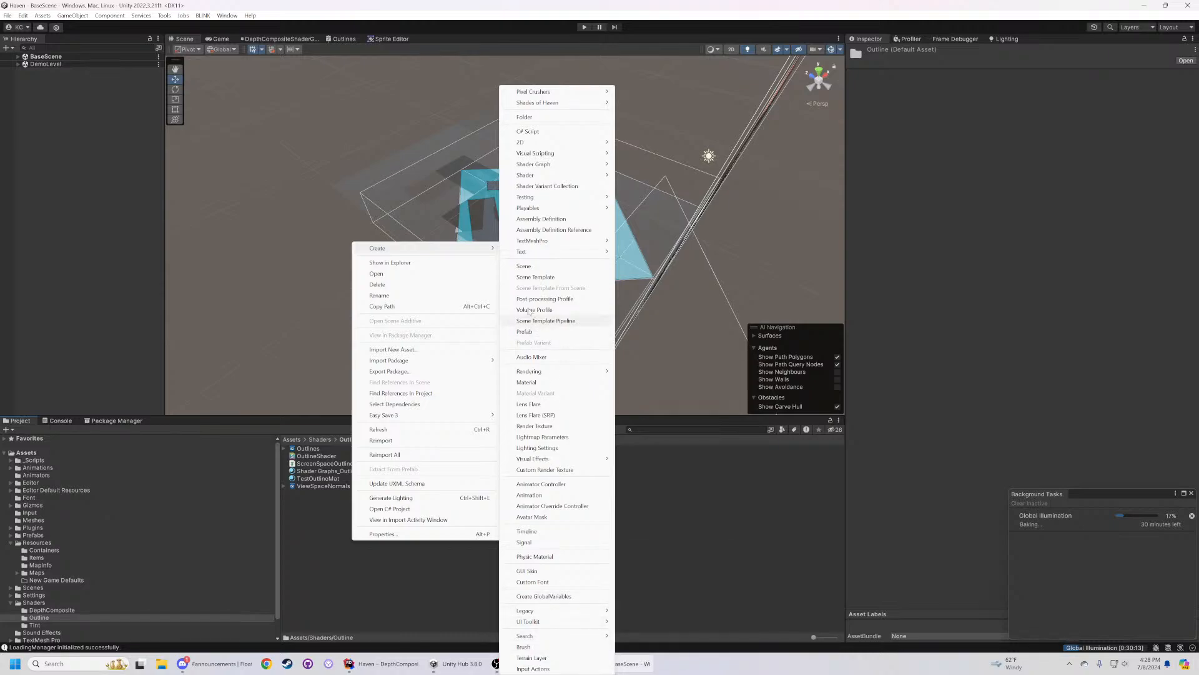
mouse_move(564, 166)
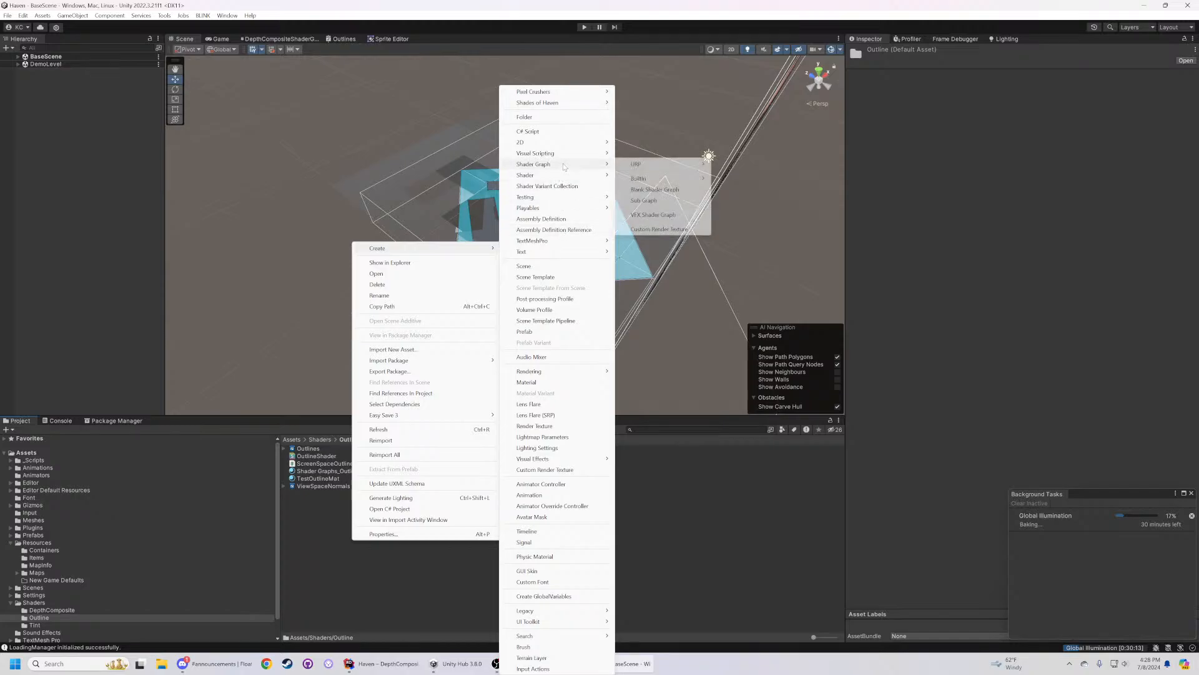
mouse_move(659, 165)
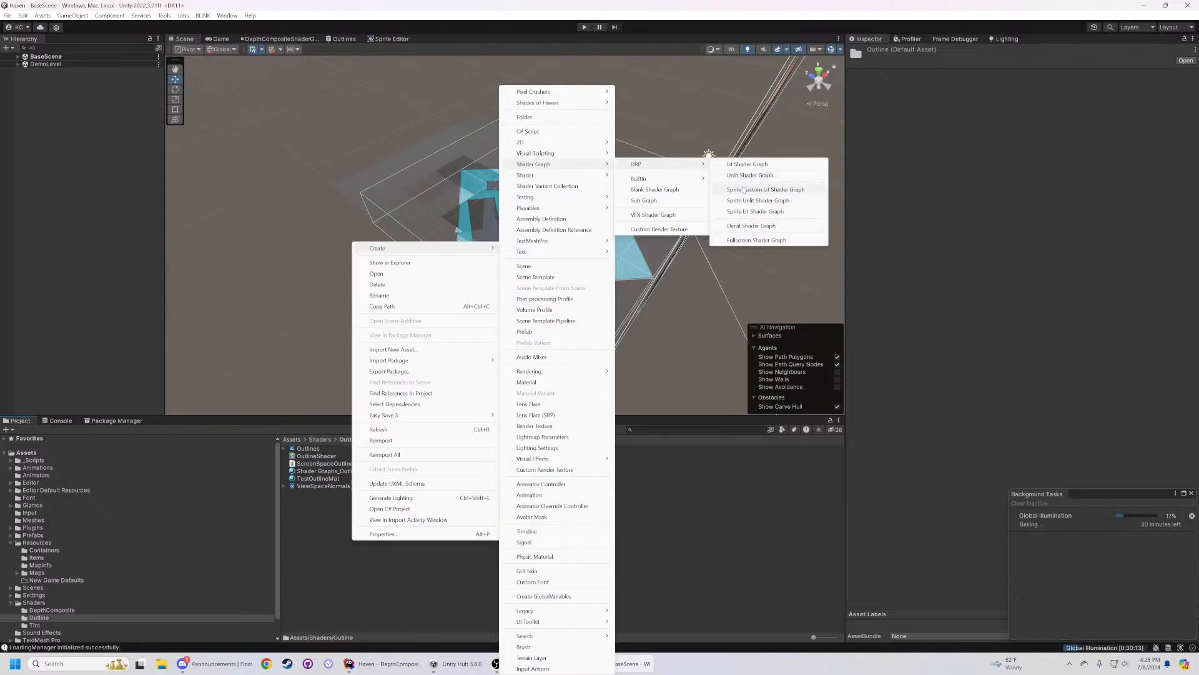
click(752, 241)
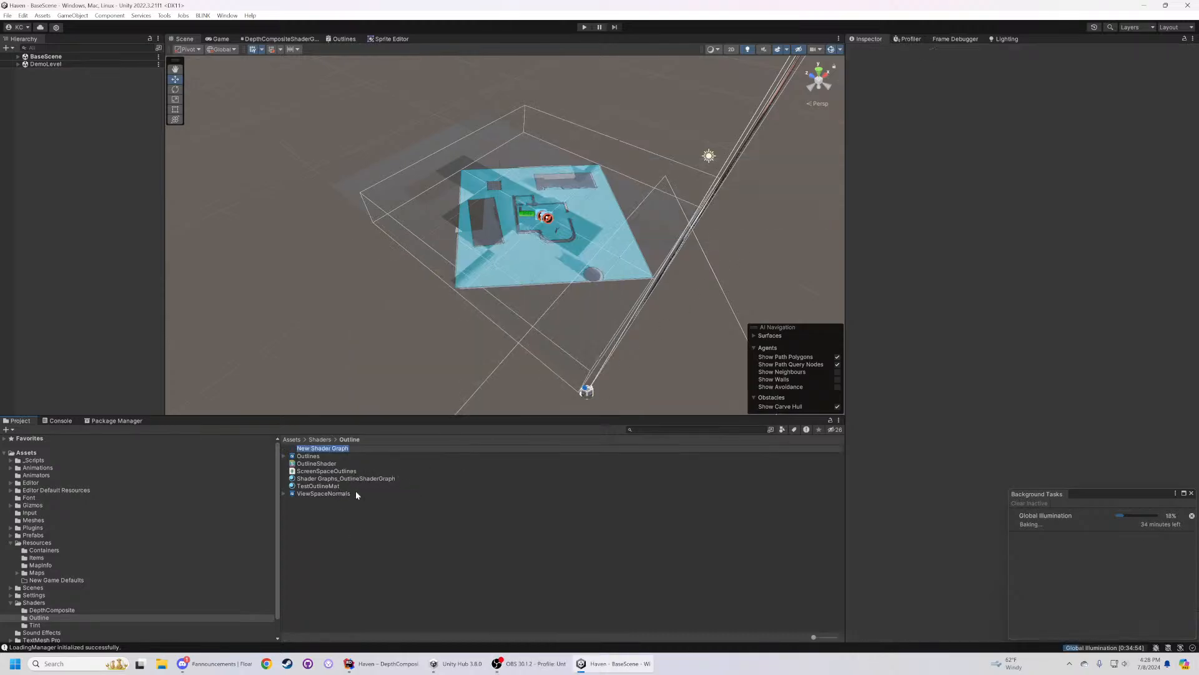
text(ly)
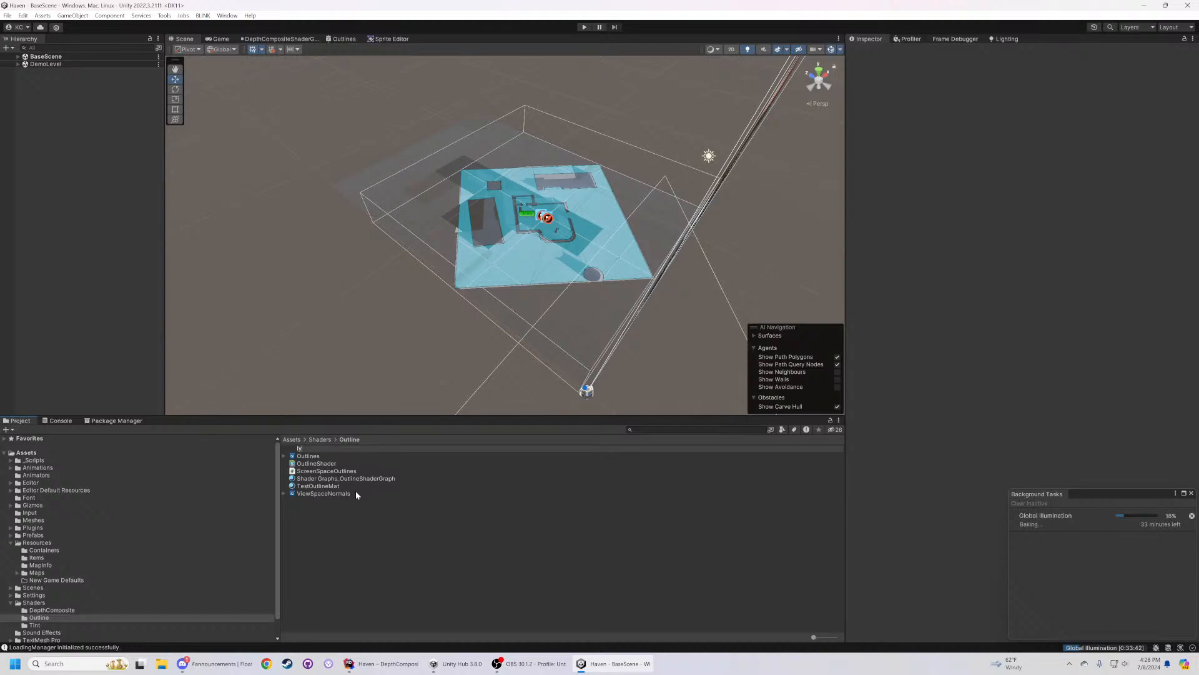
text(OutlinesV2)
key(Return)
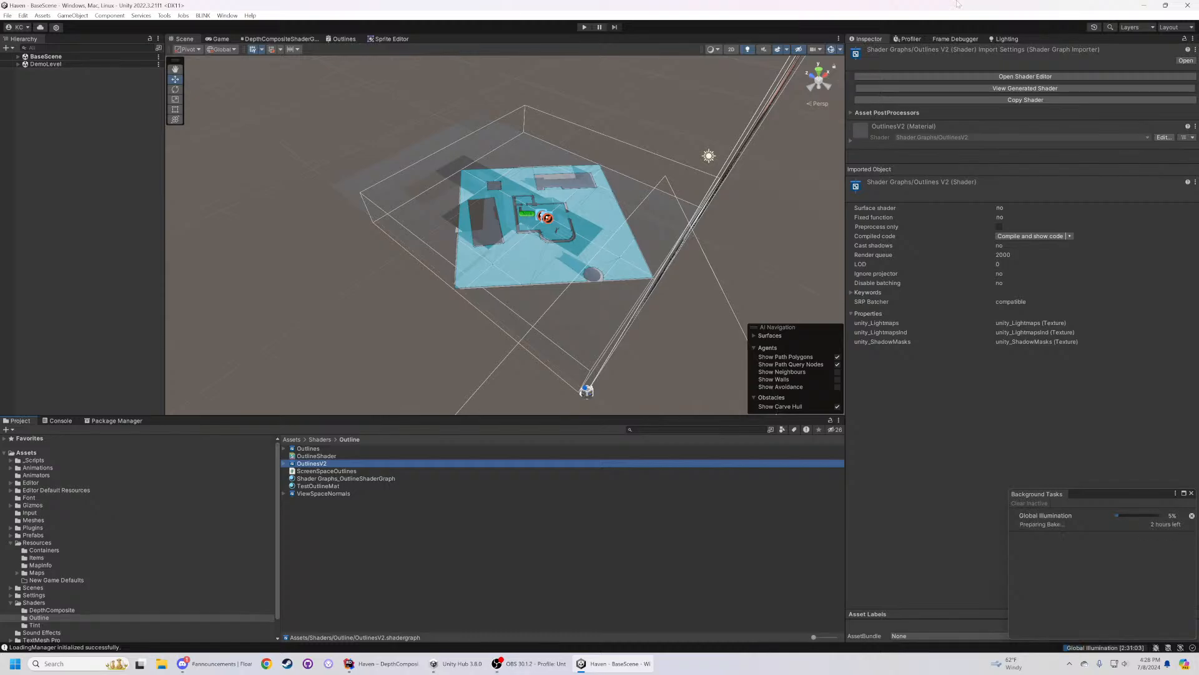
- Review the scene's lightmapping and environment lighting settings, the lightmapper choices and the baked lightmaps while the bake runs
click(997, 38)
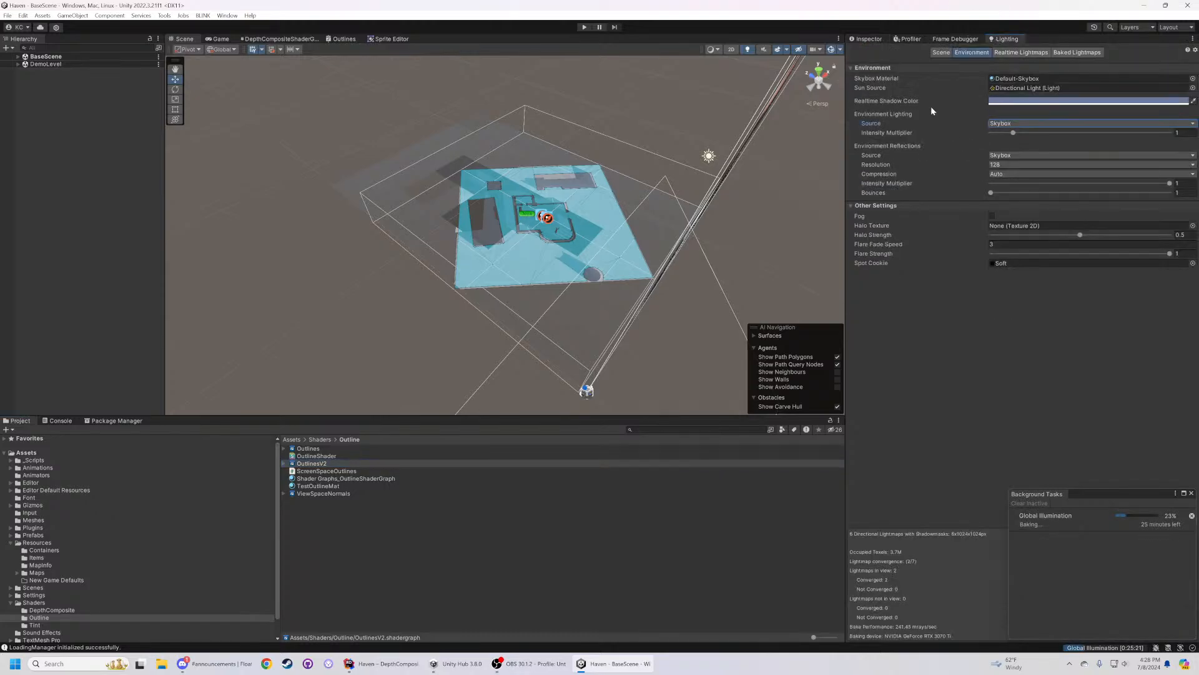
click(942, 52)
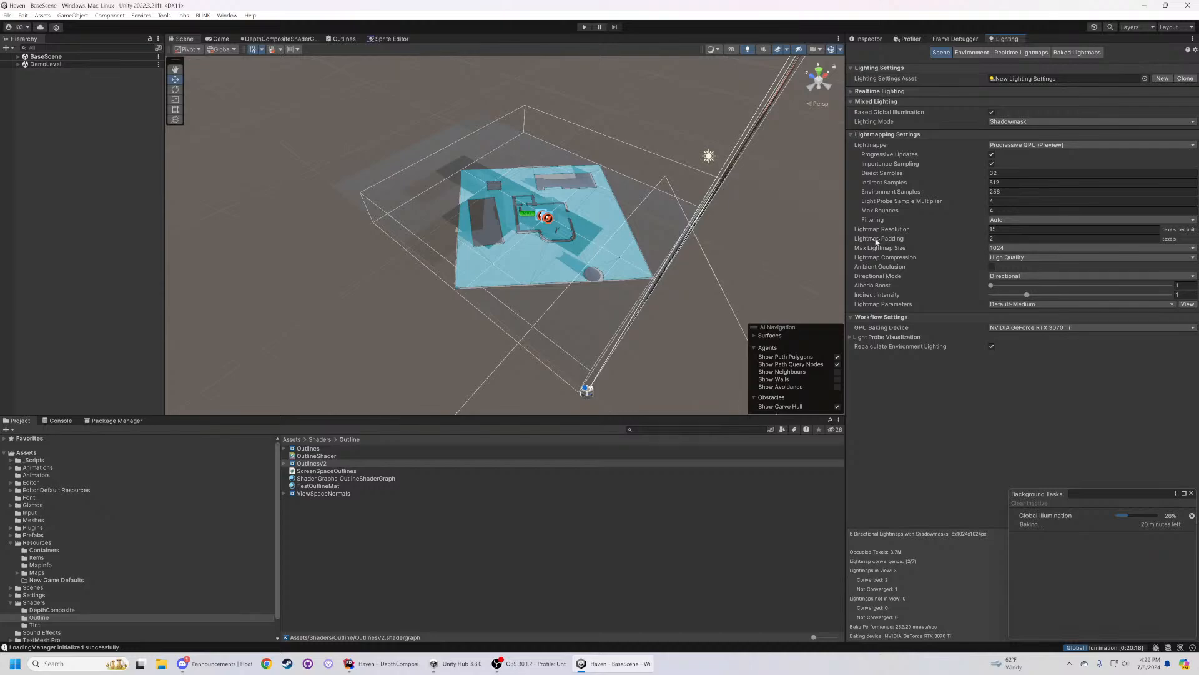
click(1030, 145)
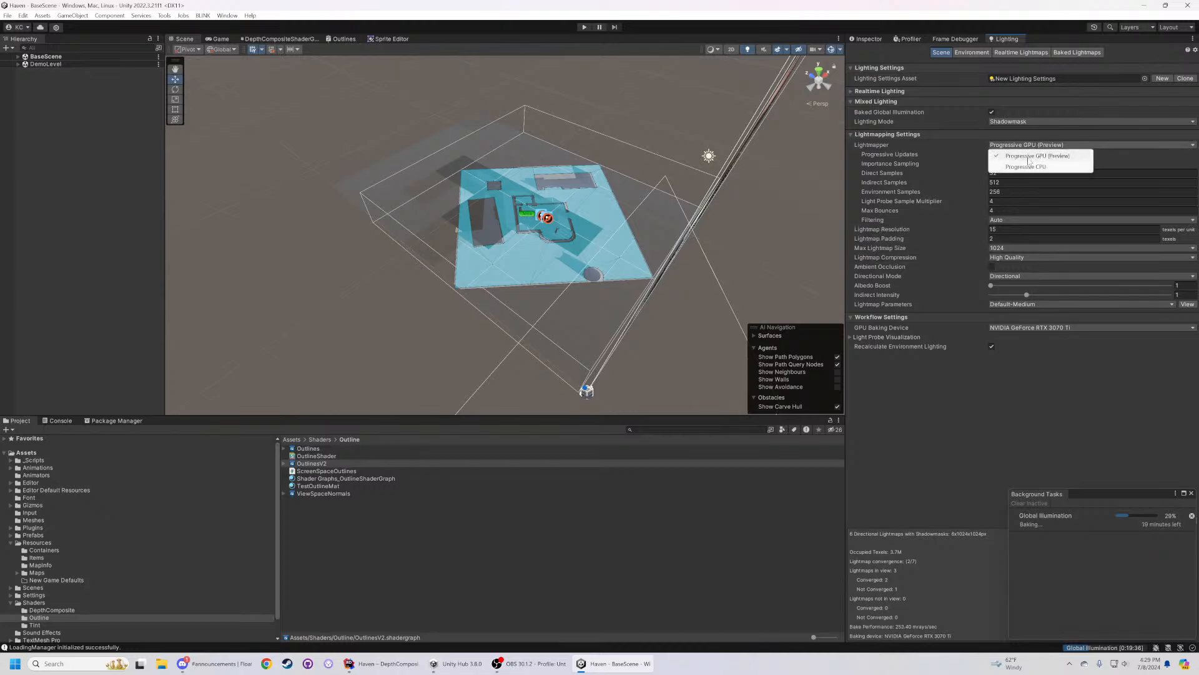
click(971, 409)
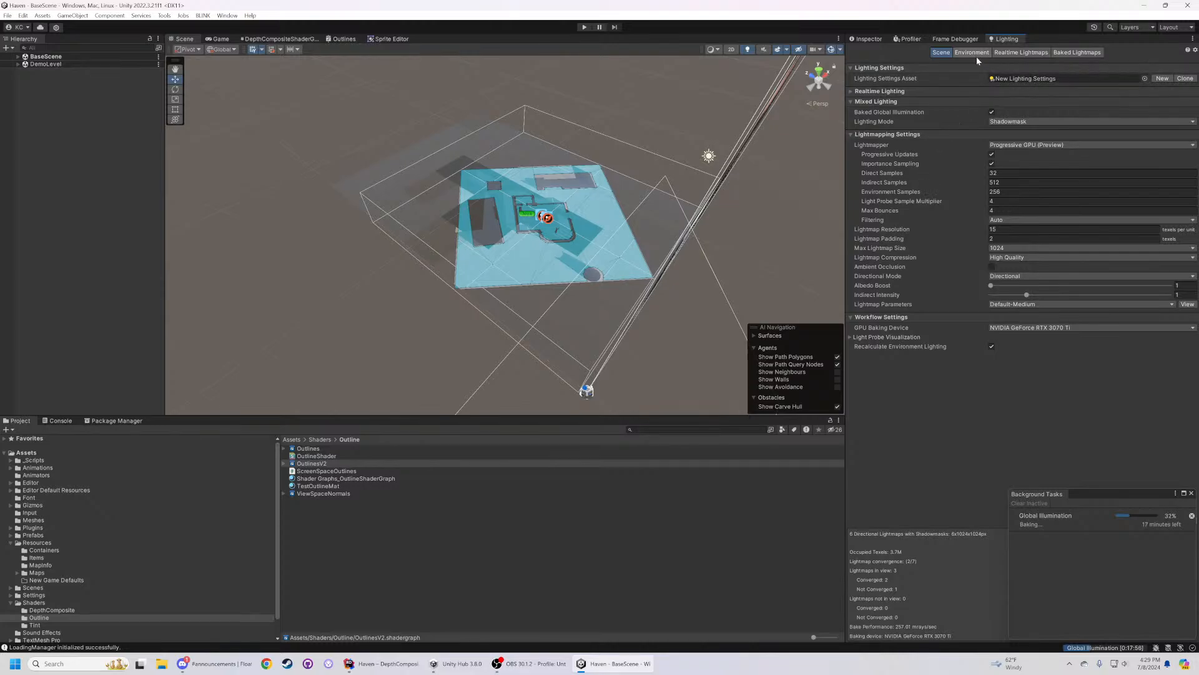
click(1021, 53)
click(1076, 52)
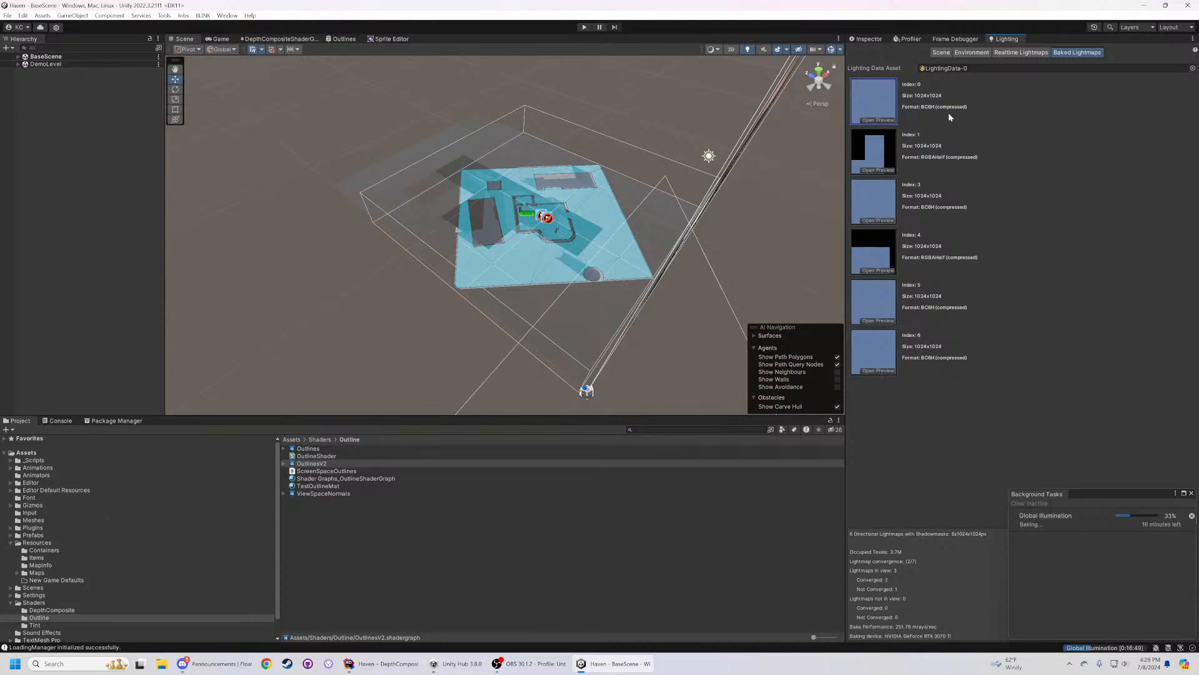
click(947, 53)
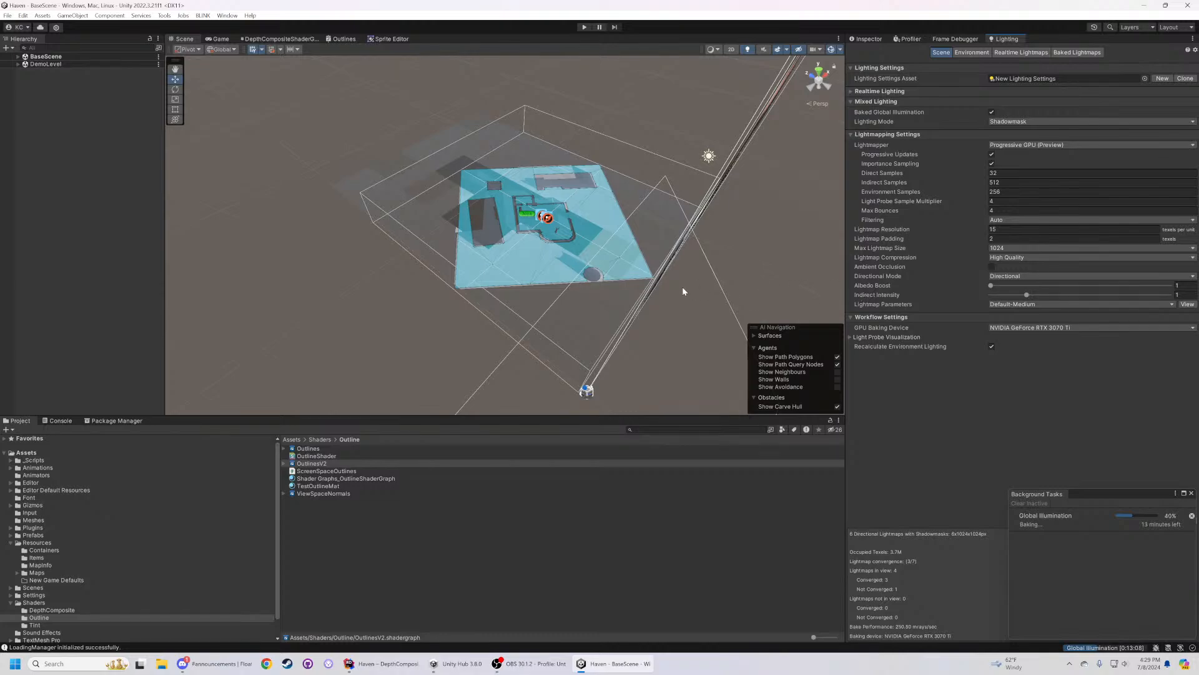
click(972, 53)
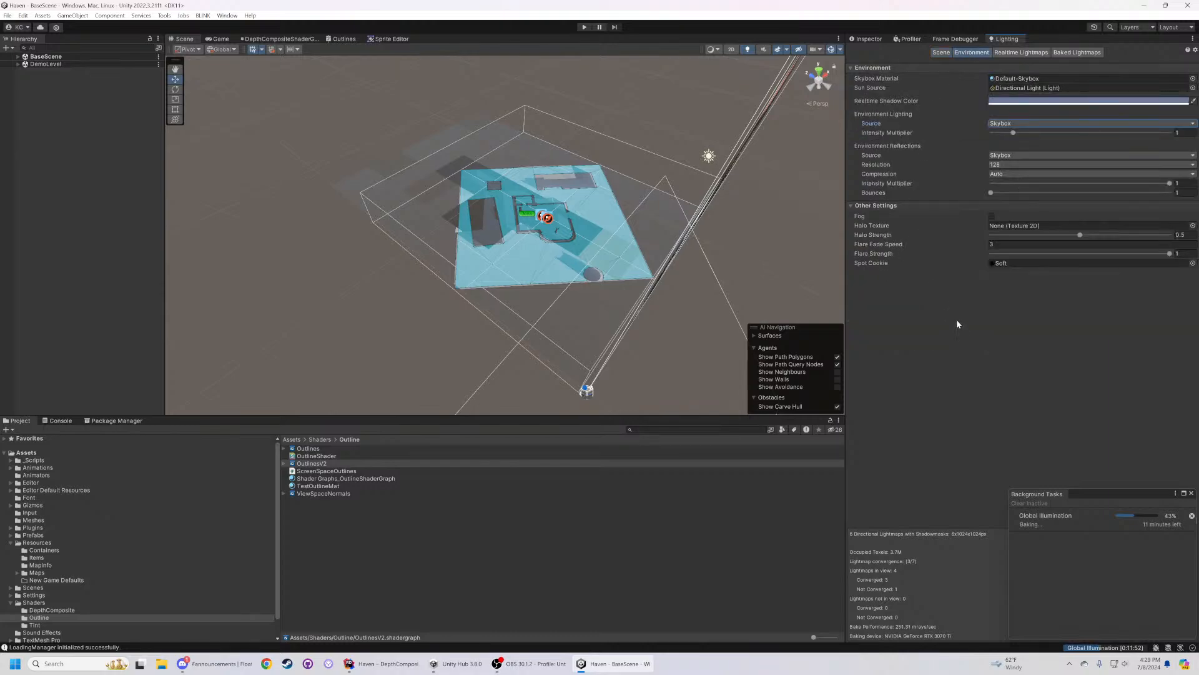
click(941, 53)
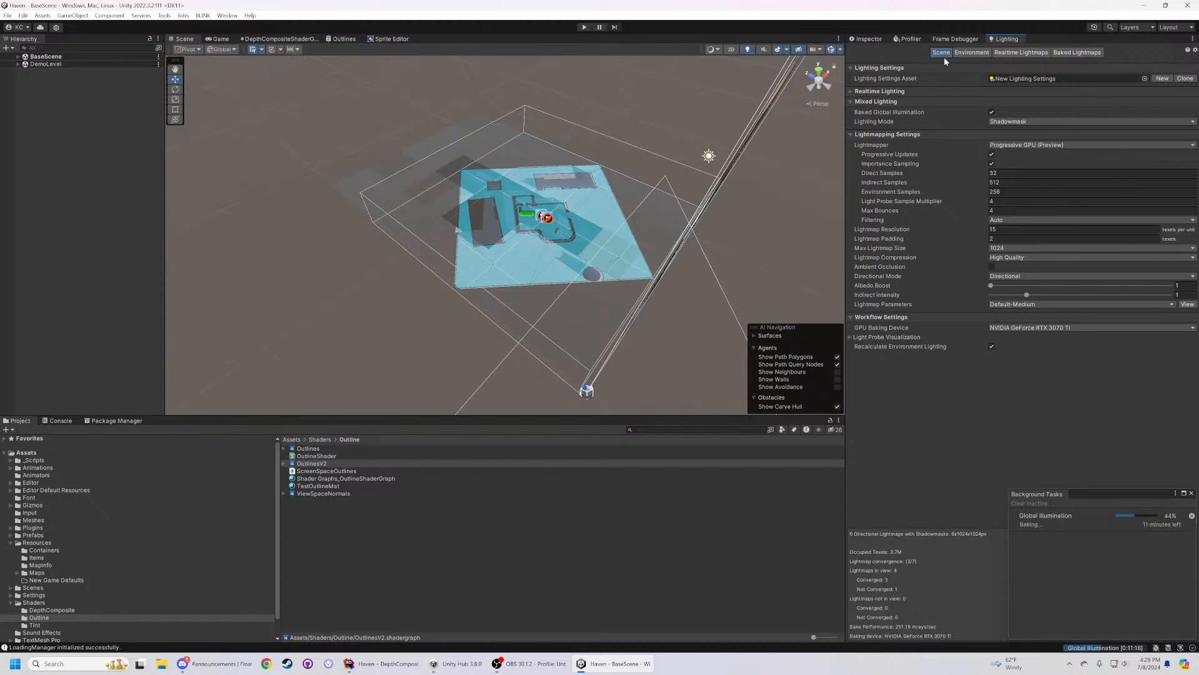
mouse_move(877, 183)
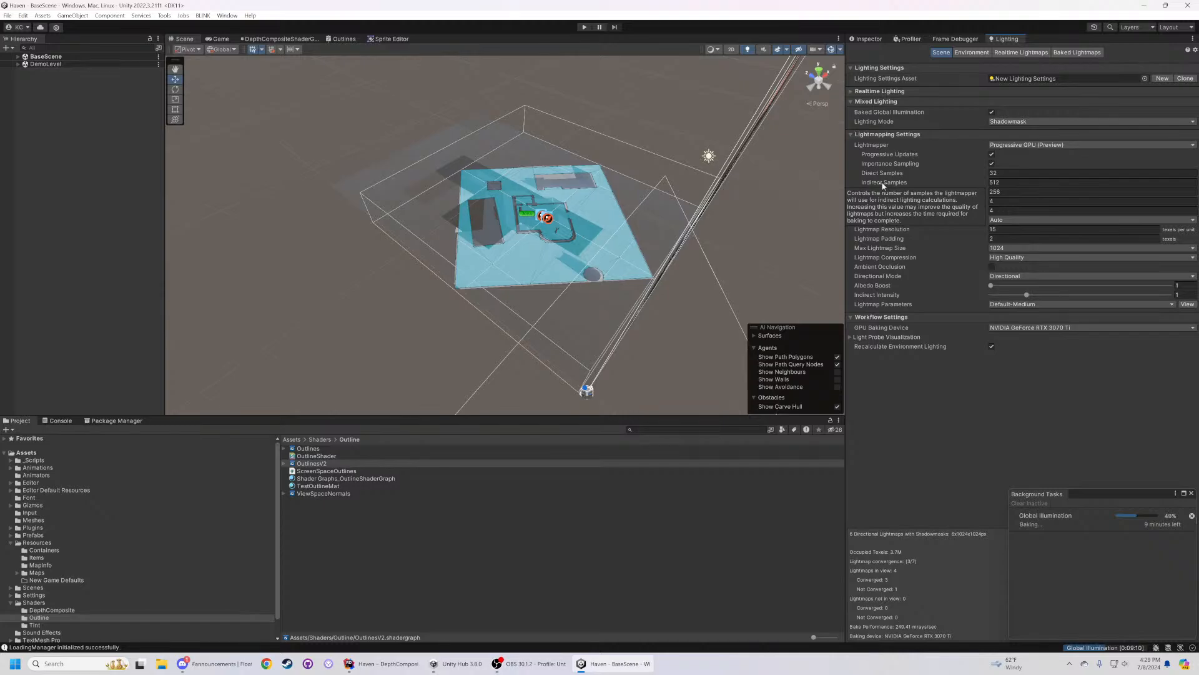
- Cancel the running Global Illumination bake, and set Indirect Samples to 128 and Direct Samples to 16
click(1191, 516)
click(1027, 182)
text(100)
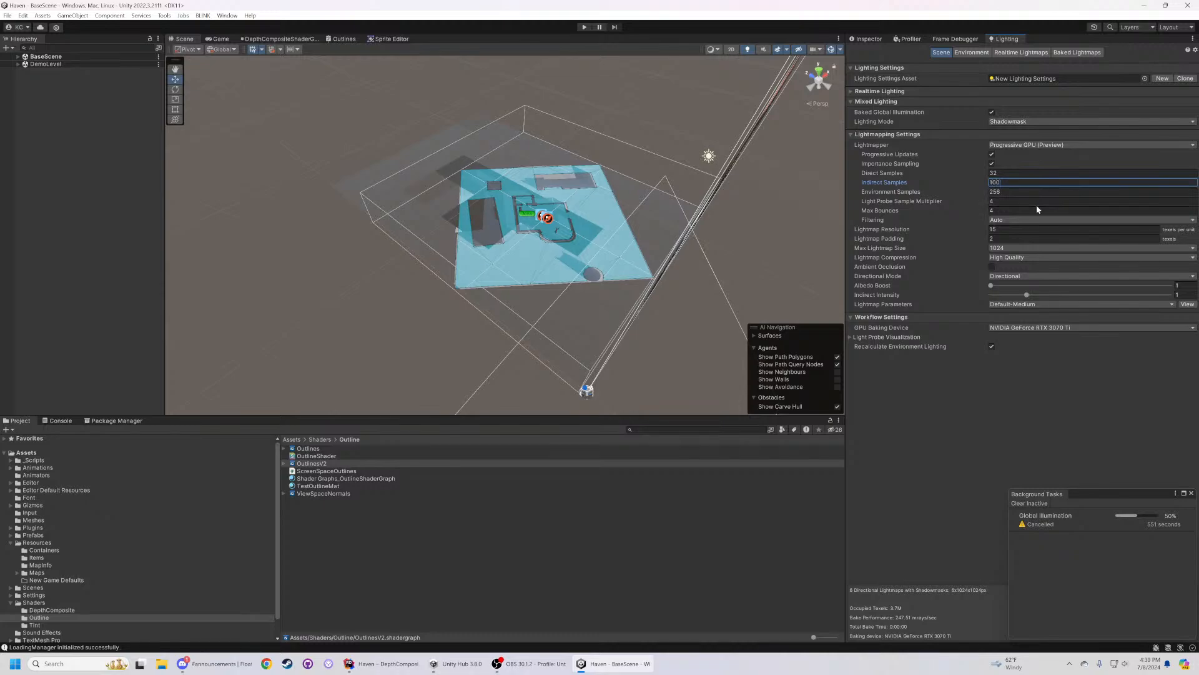
click(1011, 173)
text(16)
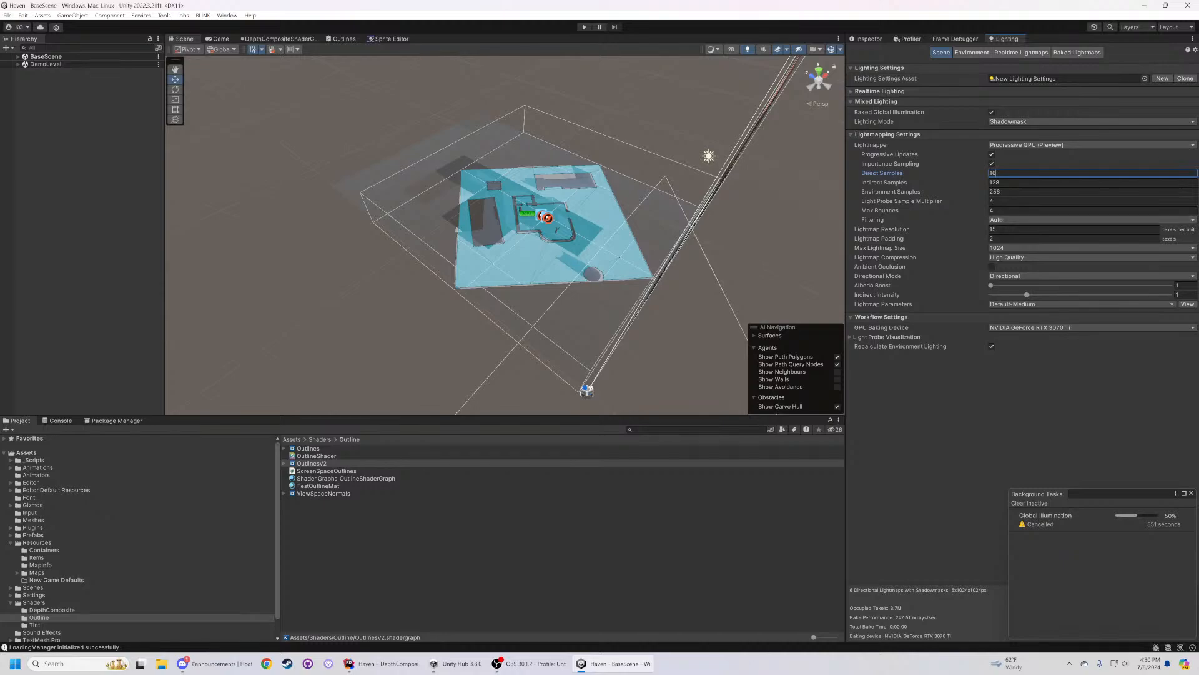
- Try 120 Environment Samples, and set Lightmap Compression to Normal Quality
click(997, 192)
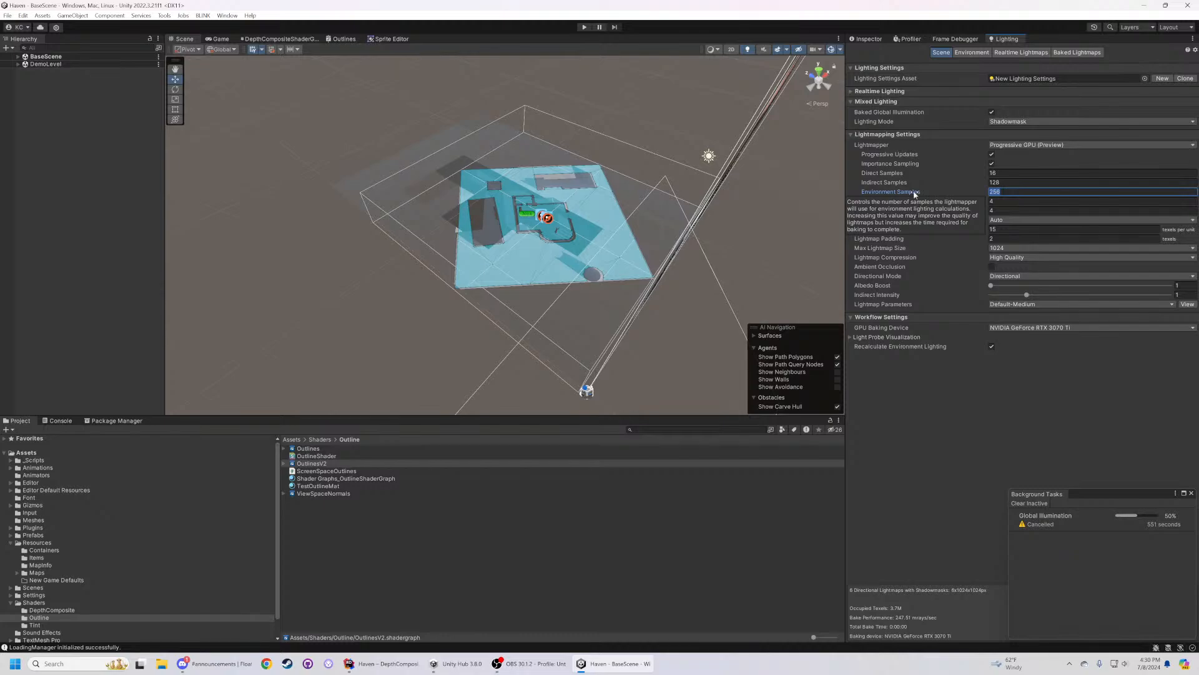
text(120)
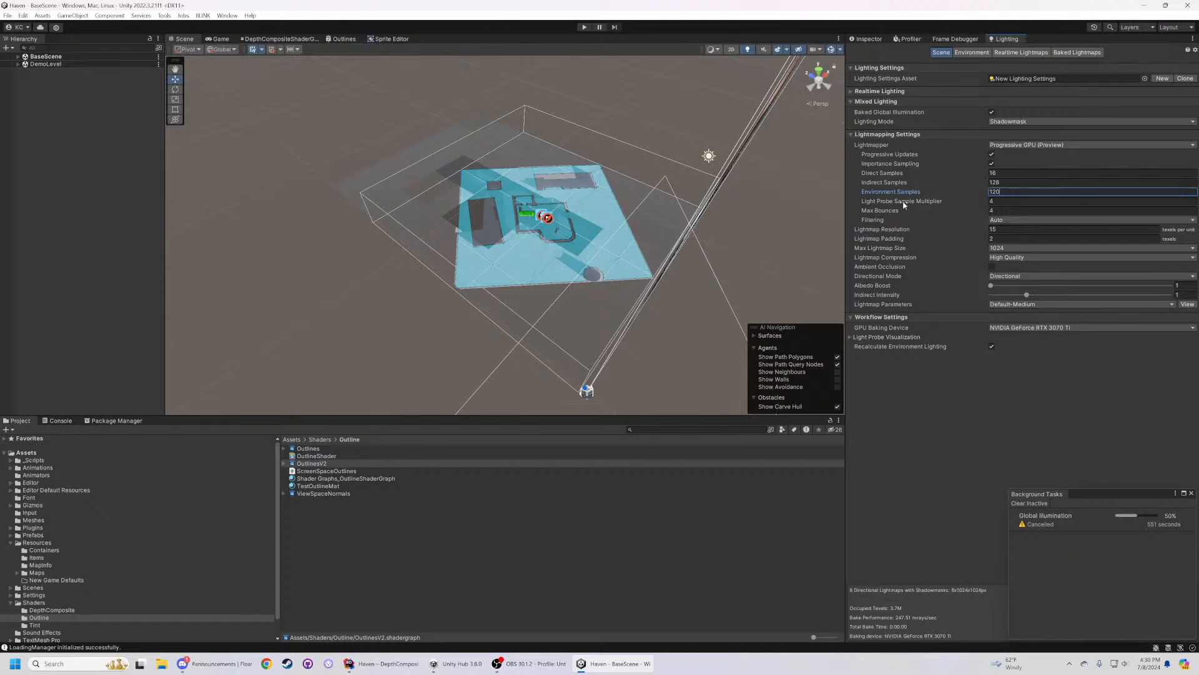
click(1014, 258)
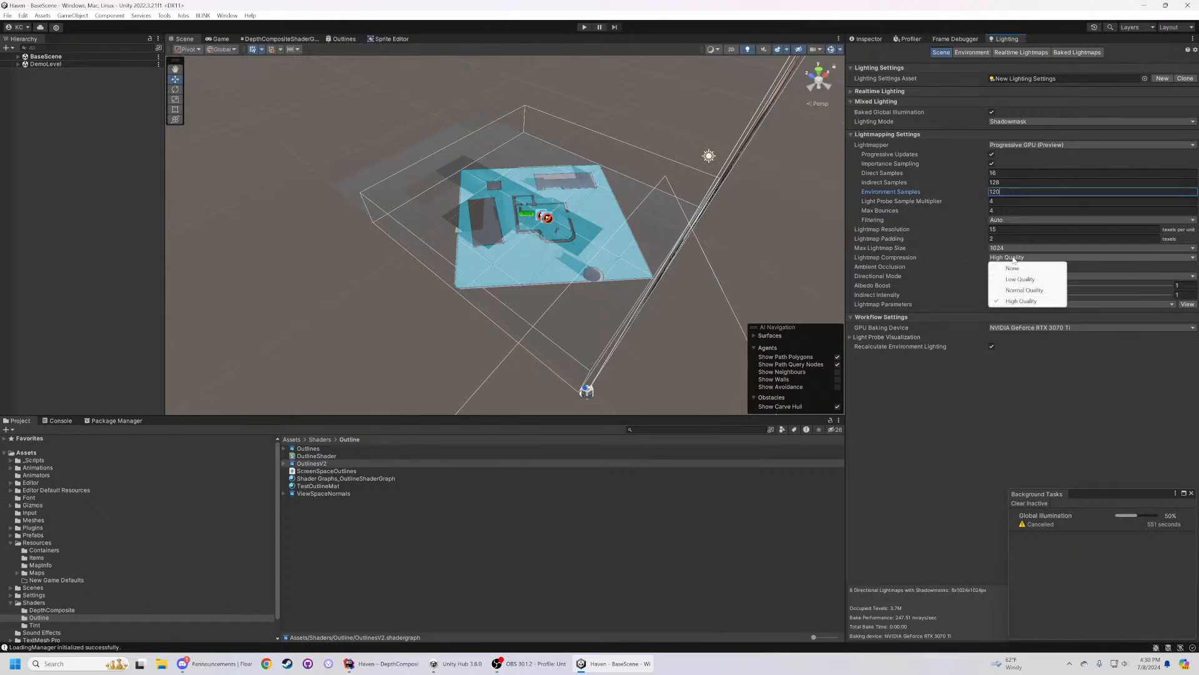
click(1012, 289)
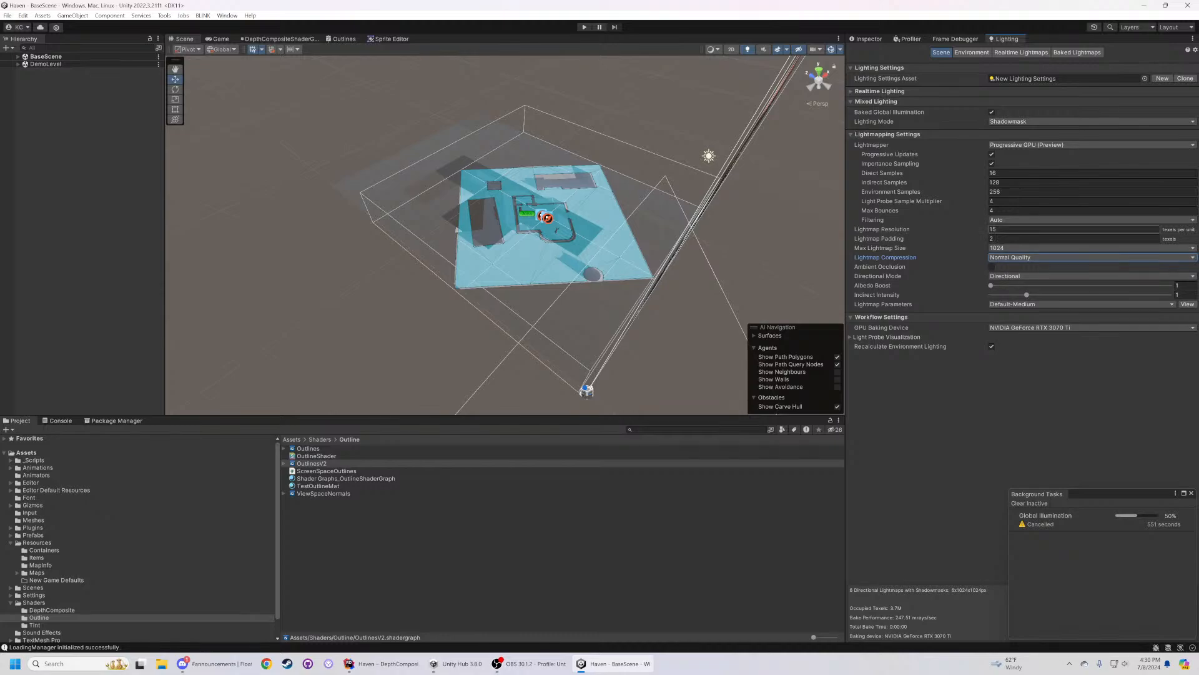
- Set Lightmap Resolution to 10 texels per unit, close the Background Tasks window and generate the lighting
click(1003, 230)
text(1)
click(1192, 492)
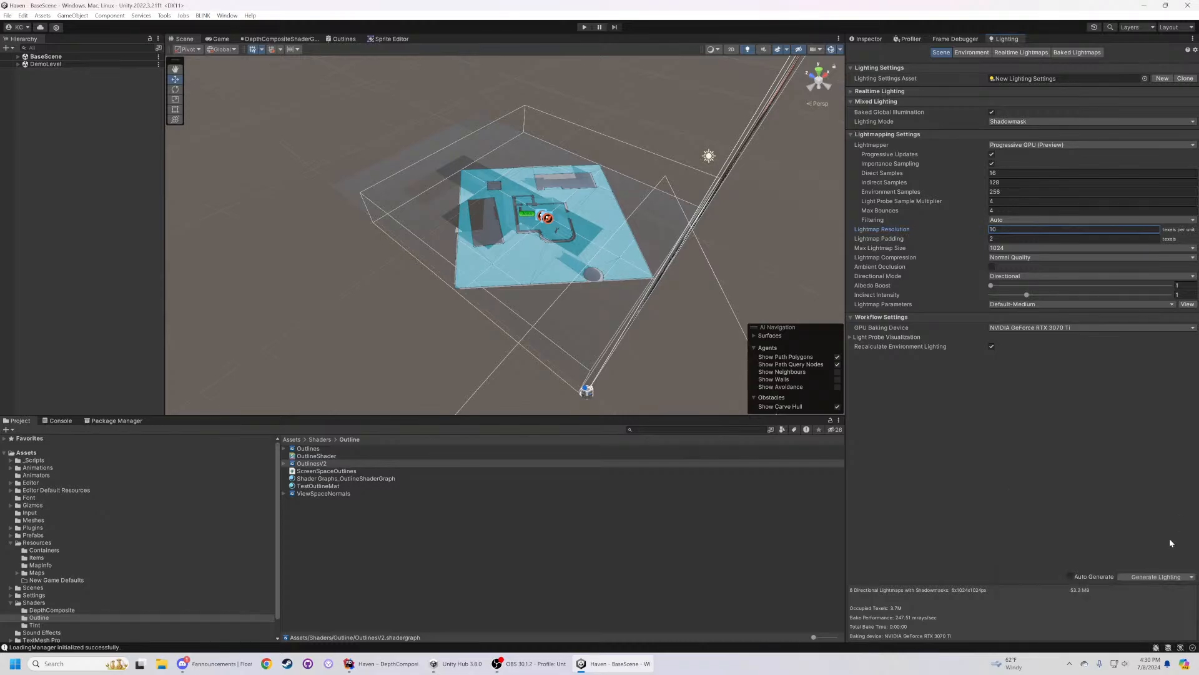
click(1162, 577)
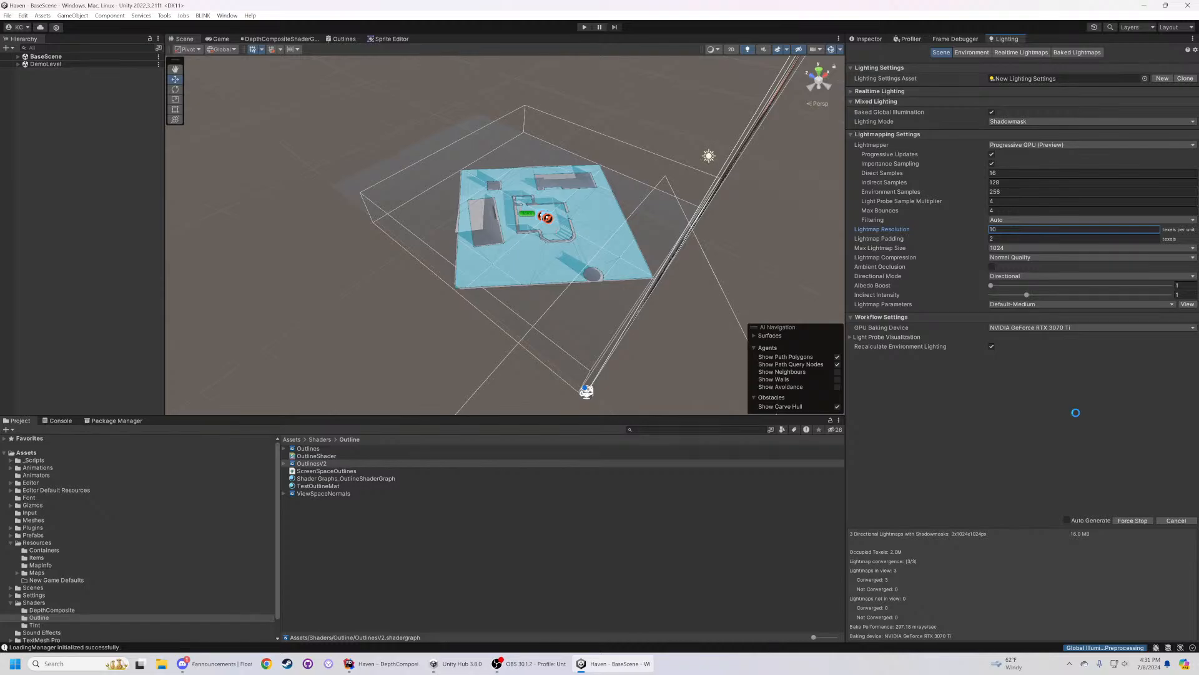
- Run the game and walk the character around the room and bench to inspect the newly baked lighting up close
click(584, 27)
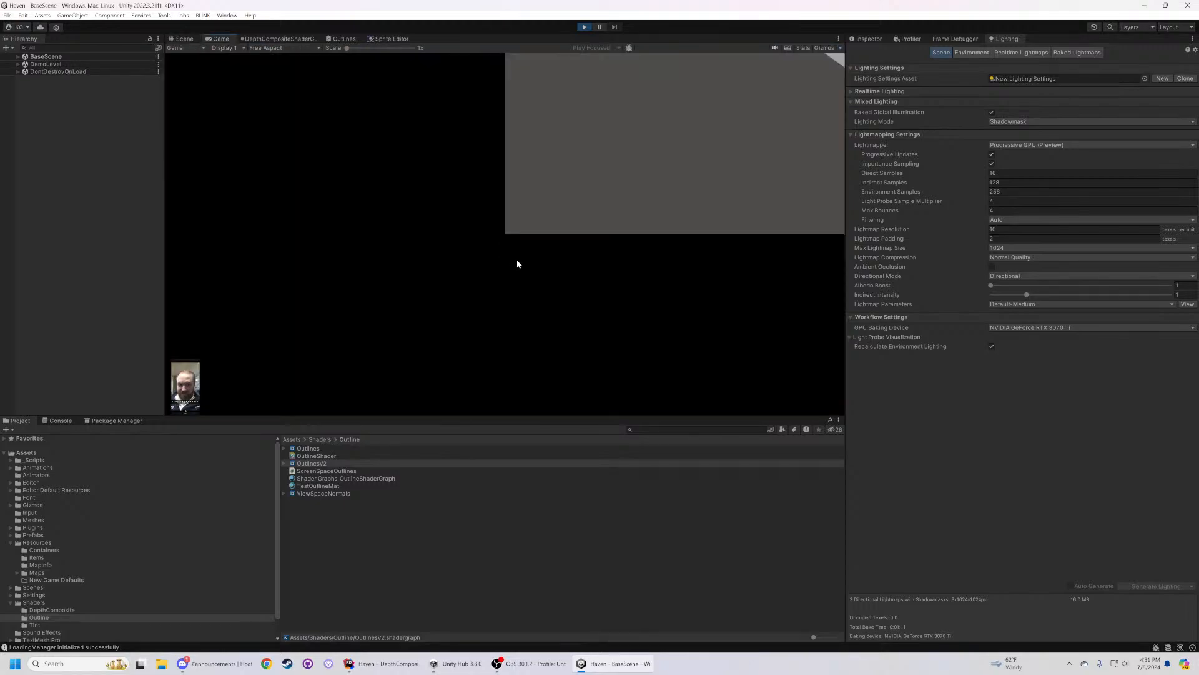
key(w)
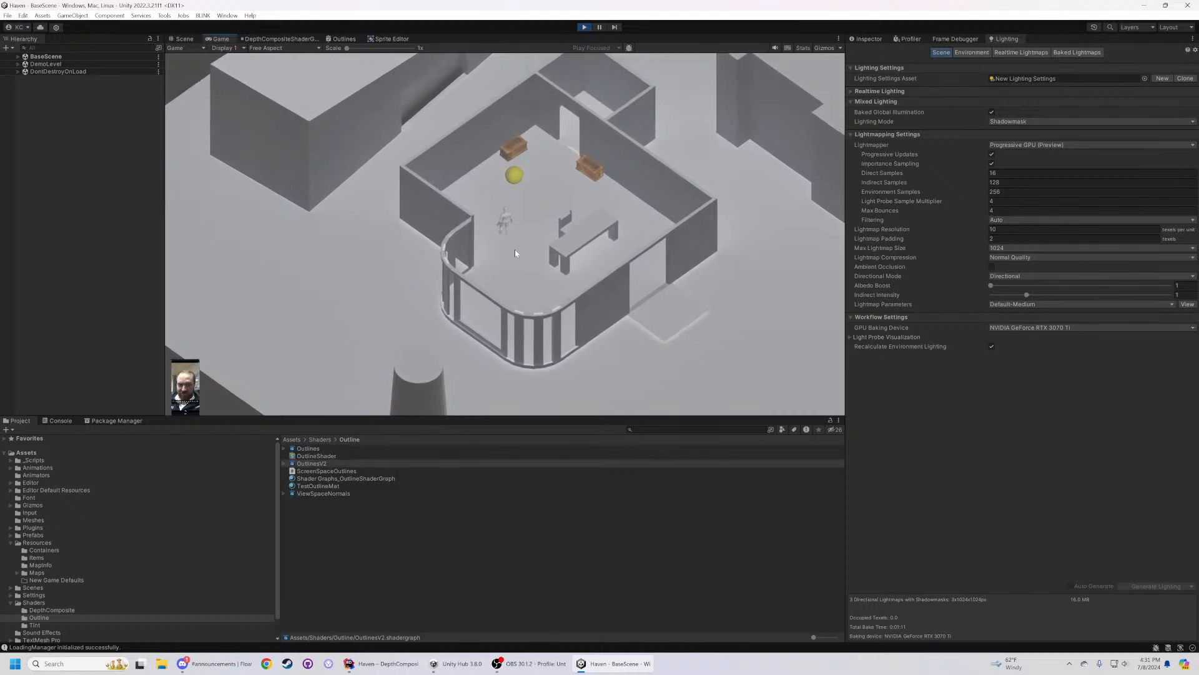
key(d)
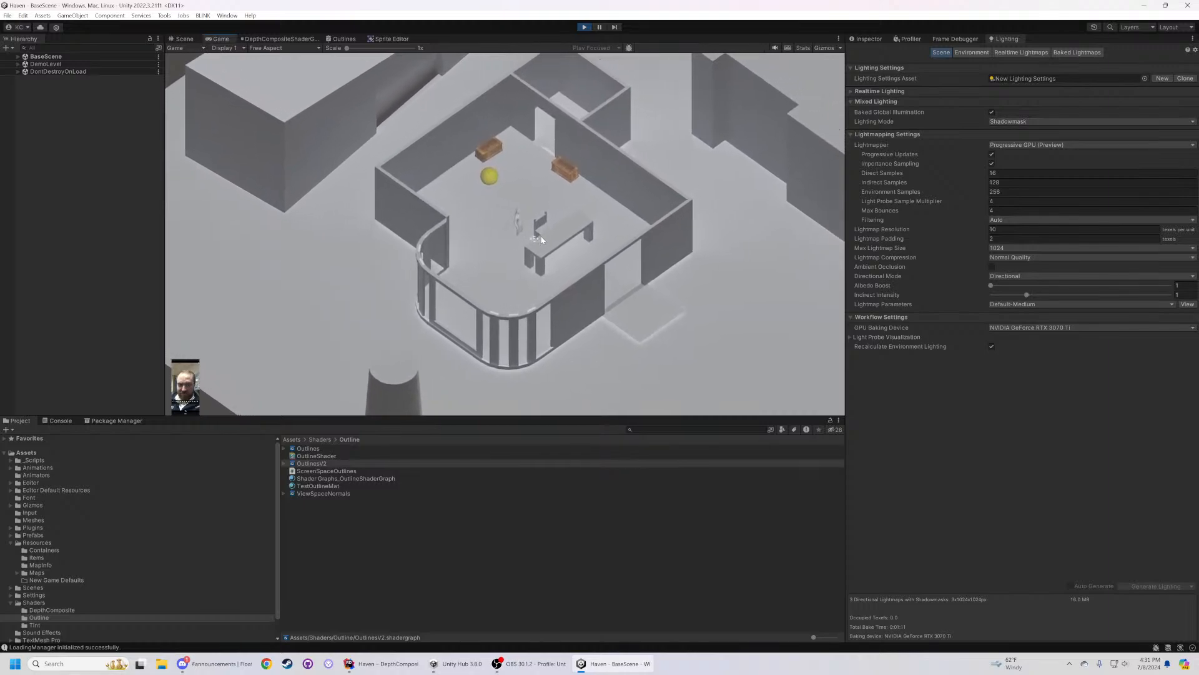
key(a)
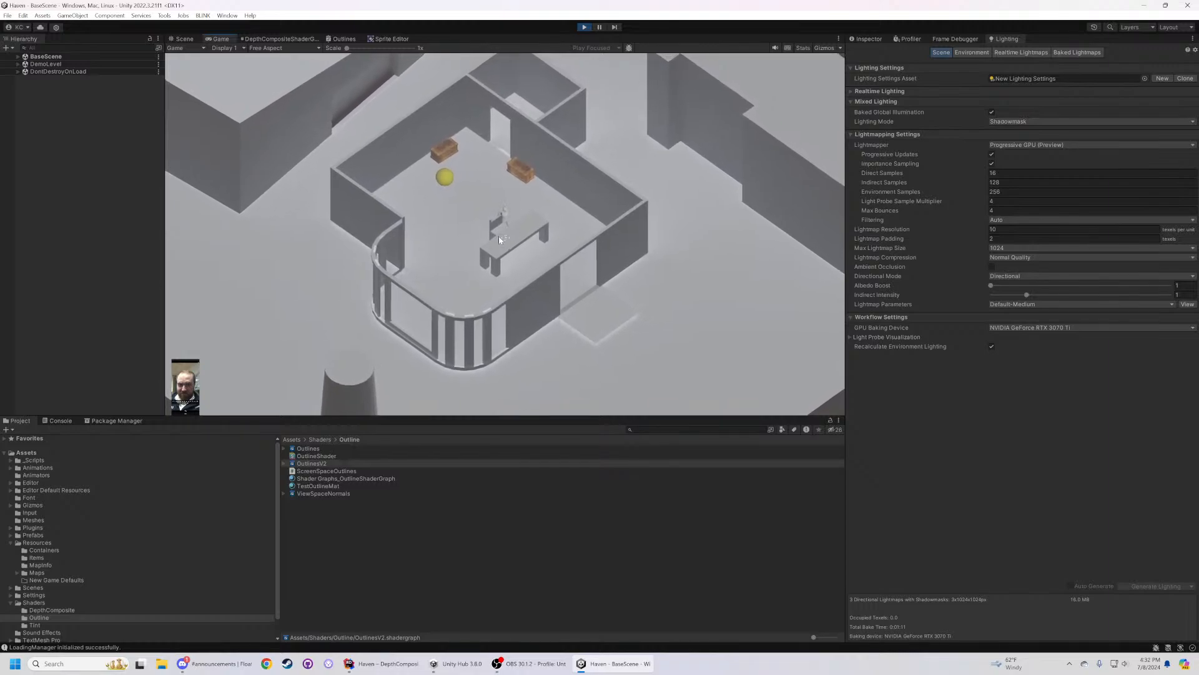
scroll(507, 241, up, 8)
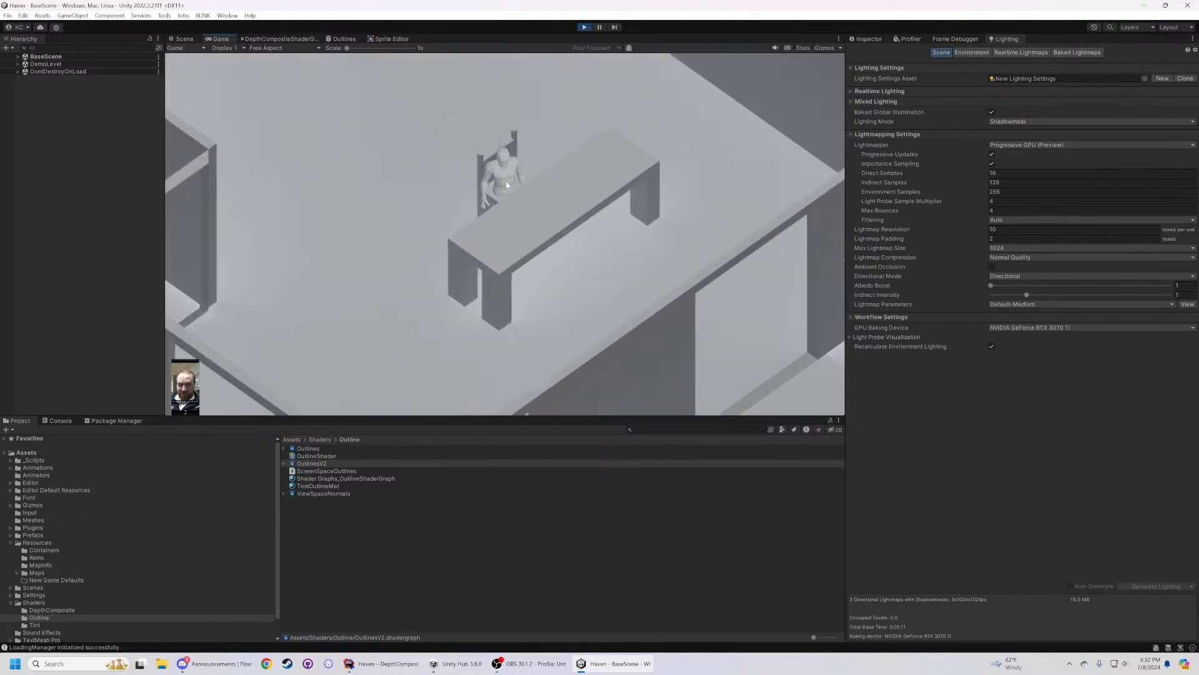
key(w)
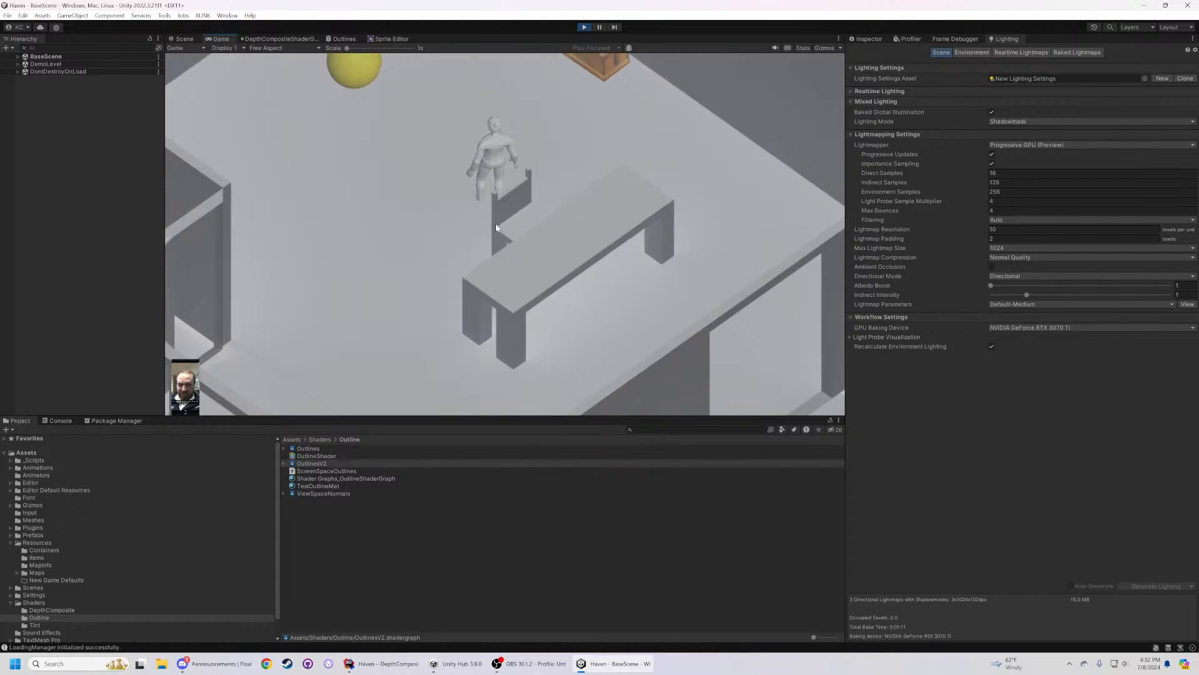
- Walk the character past the crates to the doorway and back to inspect the baked lighting, and stop the game
click(501, 161)
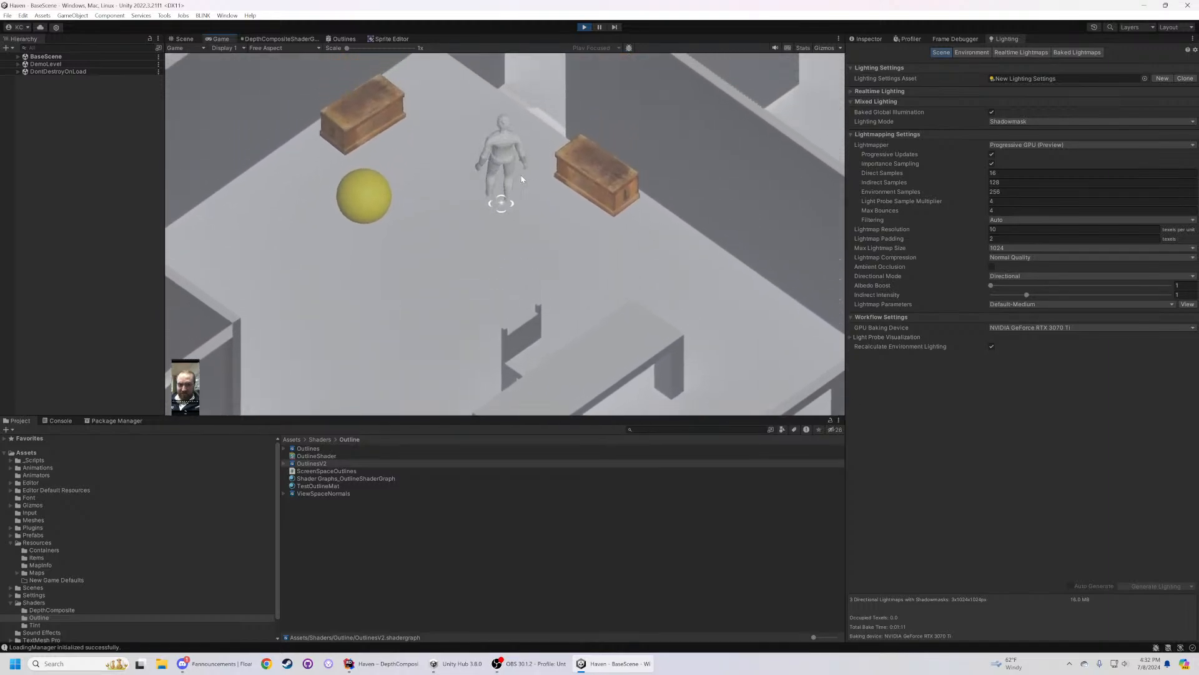
scroll(524, 175, down, 1)
click(545, 172)
click(482, 237)
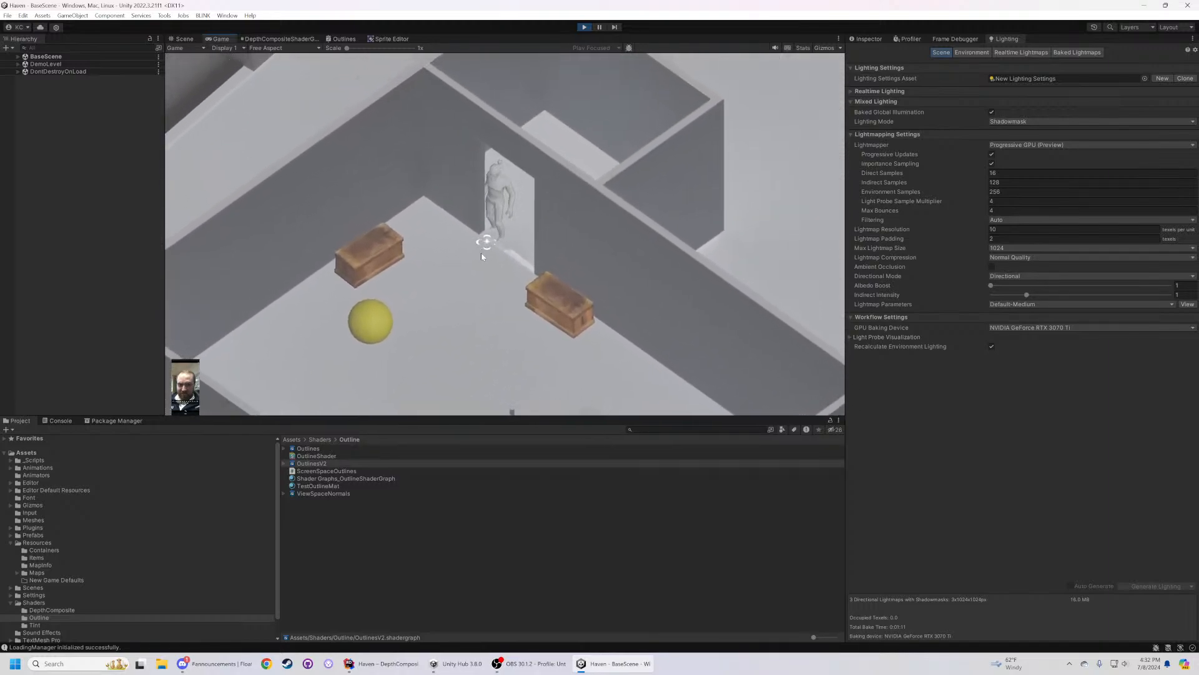
click(474, 218)
click(538, 218)
click(498, 248)
click(482, 246)
click(482, 186)
click(492, 291)
click(513, 287)
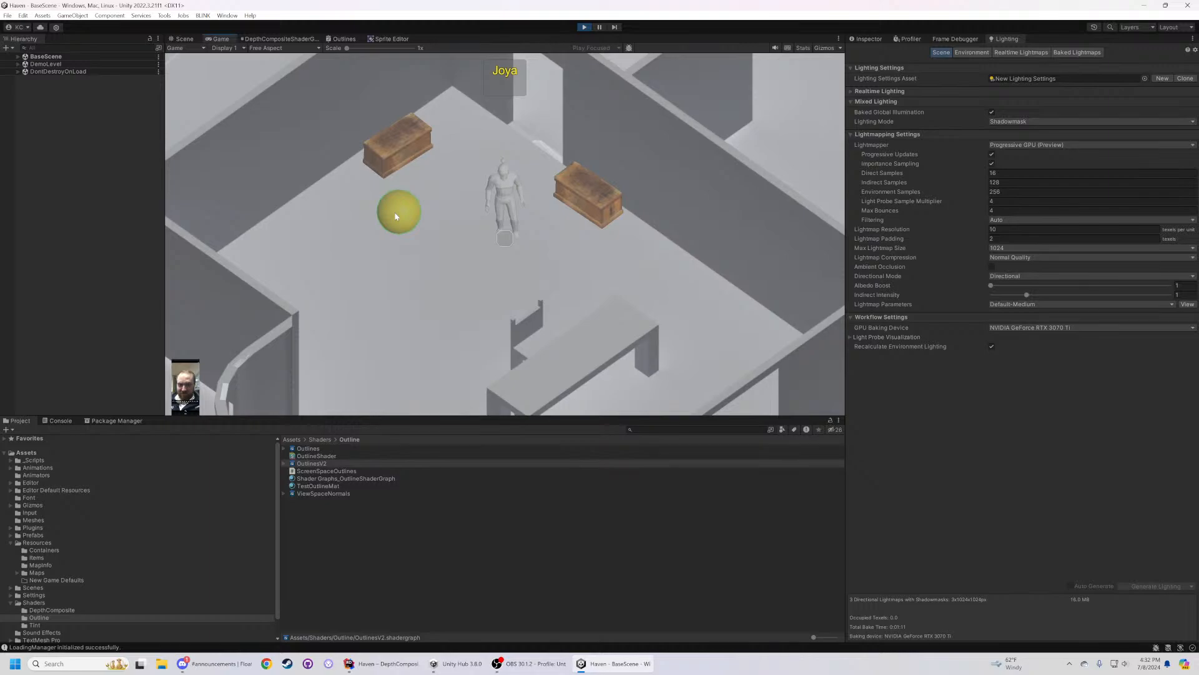
click(581, 27)
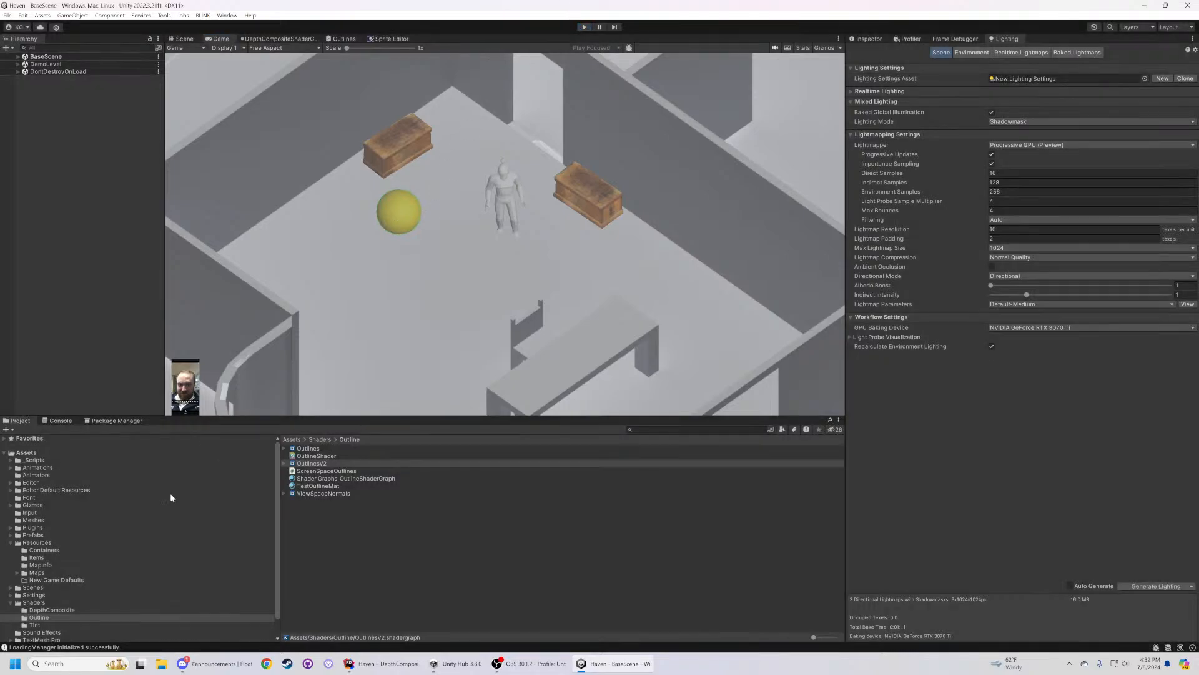
- Open the Settings/Rendering folder and inspect the properties of the URP Asset
scroll(148, 531, down, 1)
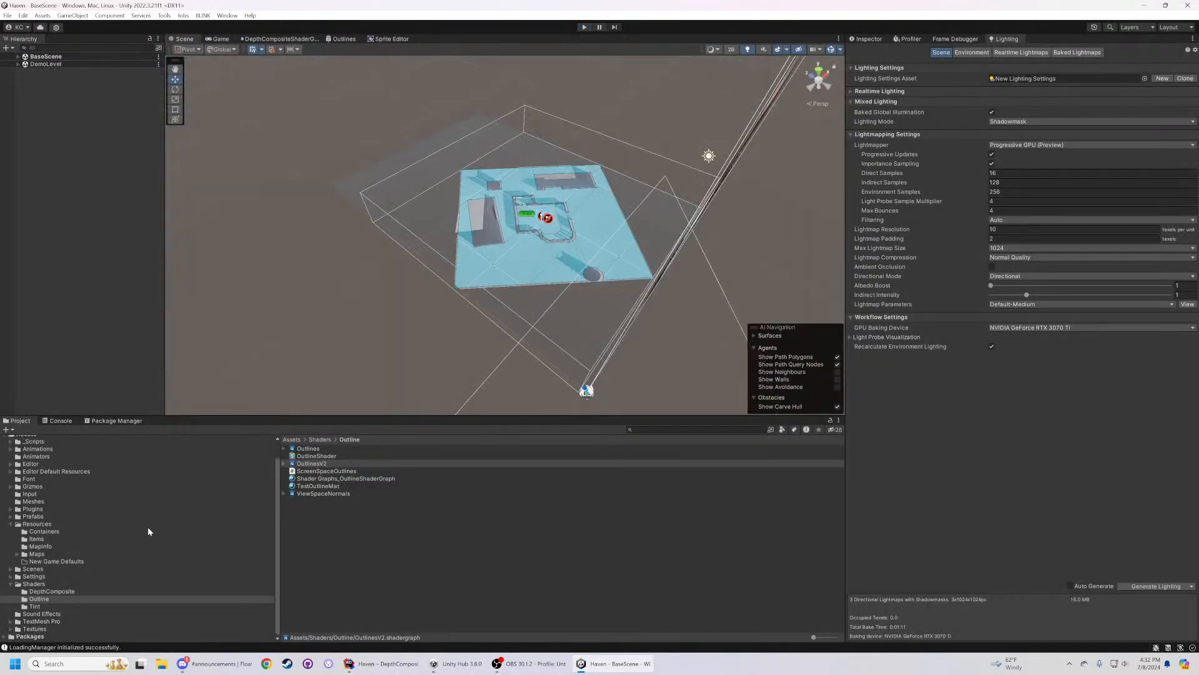
click(32, 577)
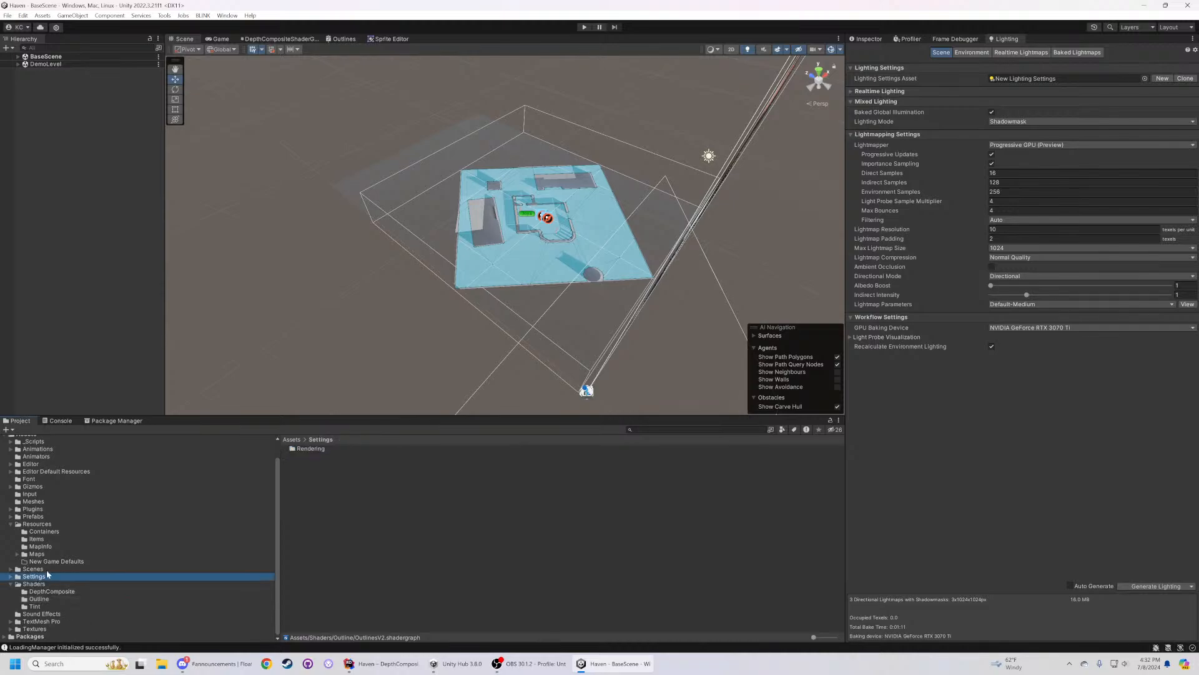
double_click(303, 449)
click(304, 457)
click(306, 449)
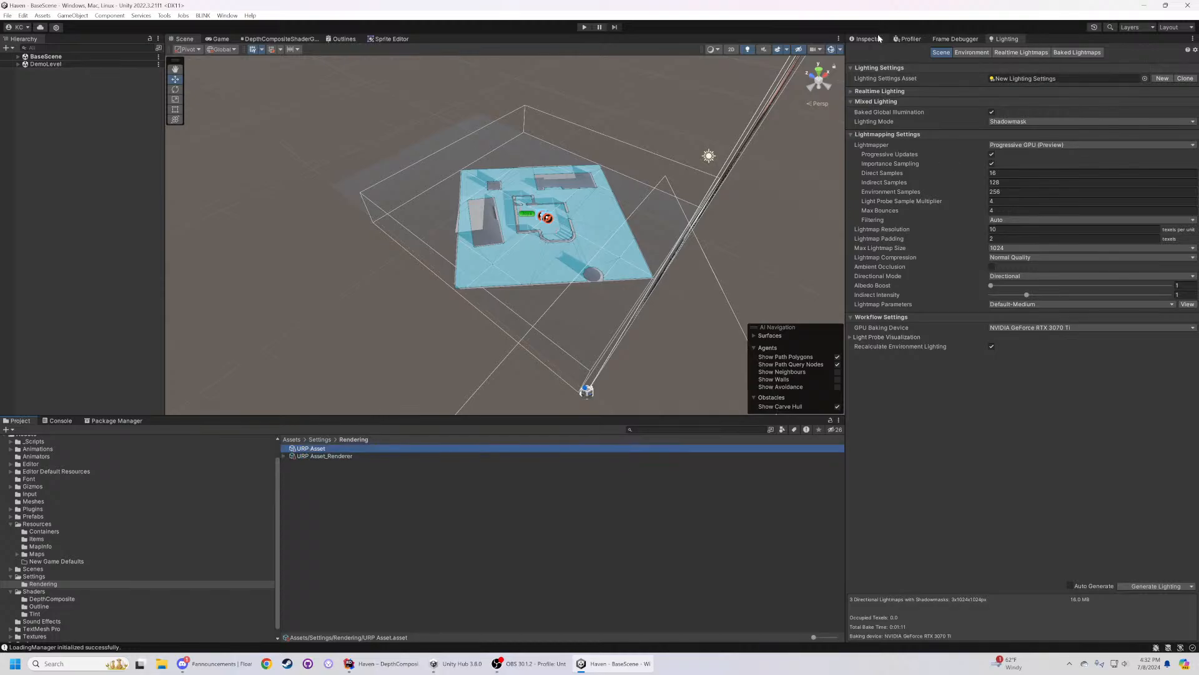
click(874, 39)
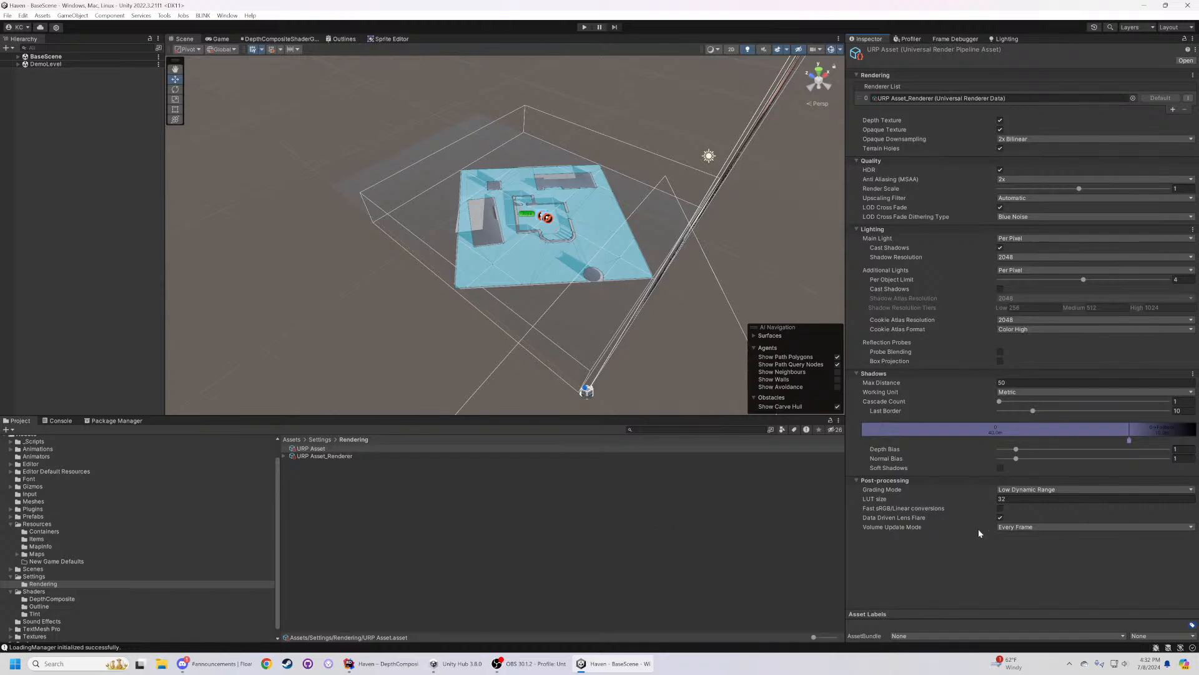
- Set the Screen Space Outlines feature's Render Pass Event to After Rendering Post Processing in URP Asset_Renderer
click(346, 457)
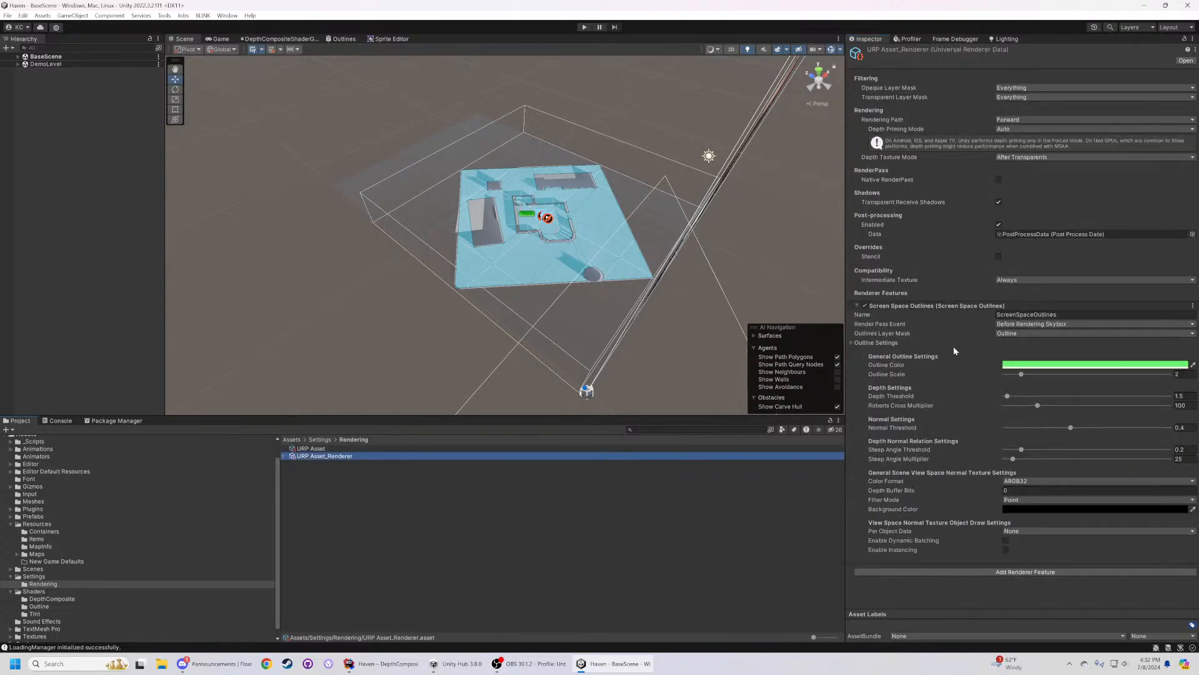
click(1033, 326)
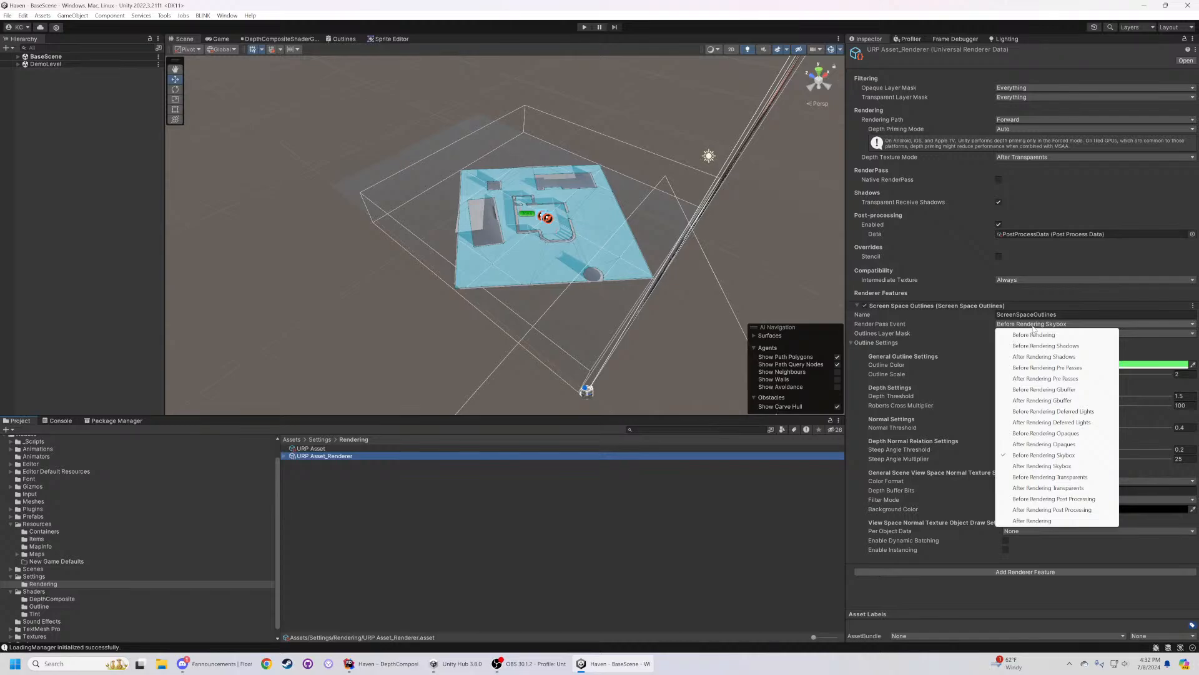
click(1023, 500)
click(760, 553)
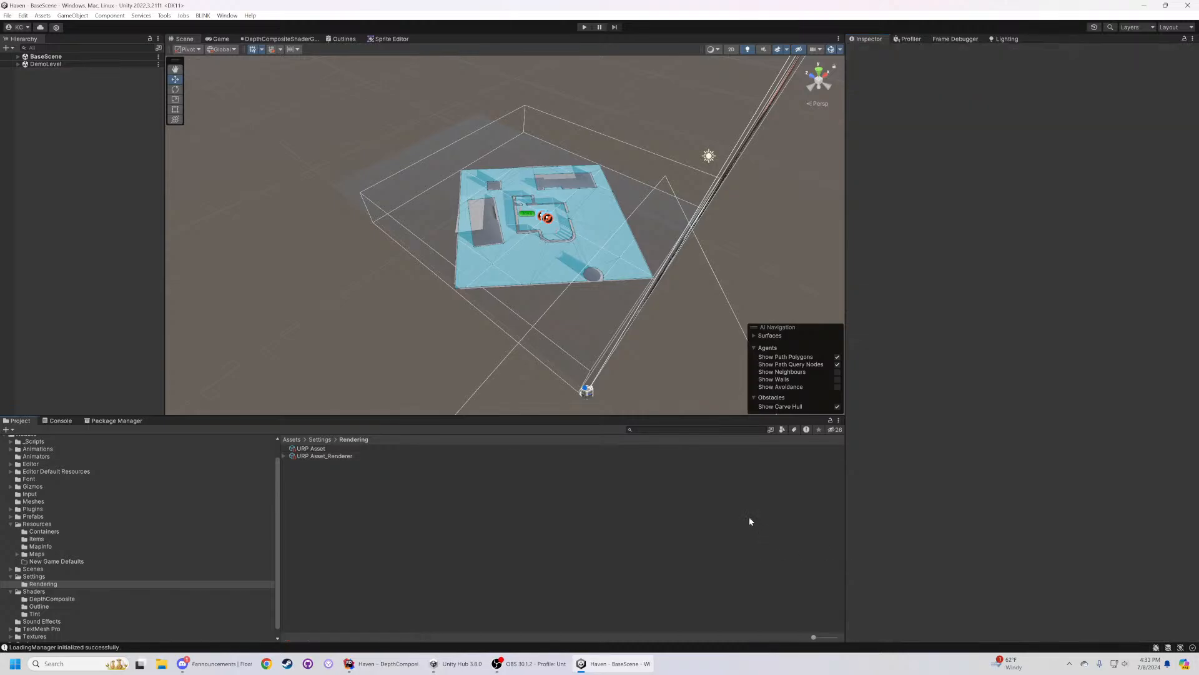
- Run the game, check the hover outlines on the yellow sphere and both crates, and stop the game
click(585, 27)
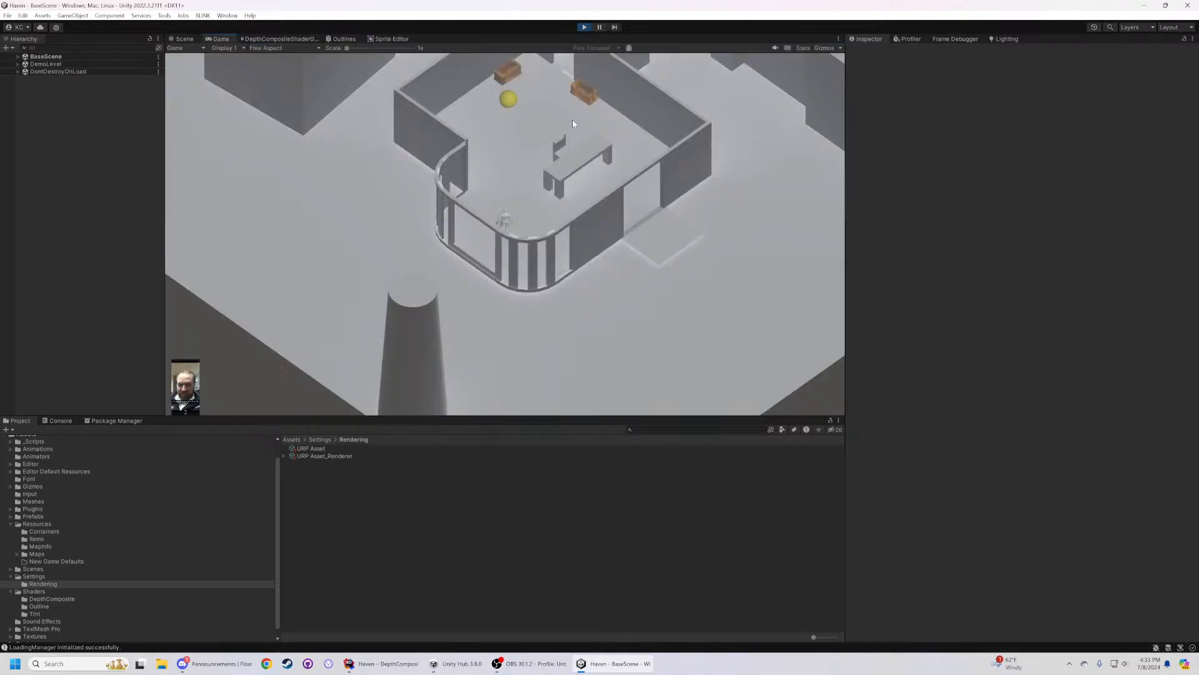
click(575, 97)
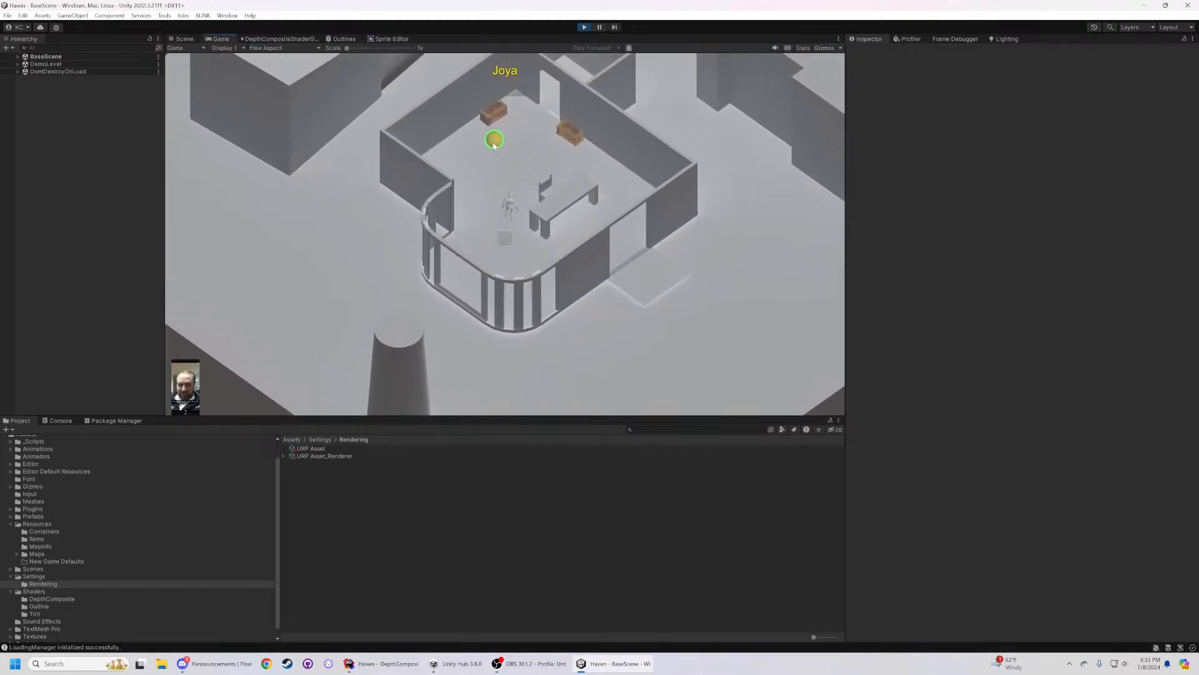
scroll(489, 189, up, 3)
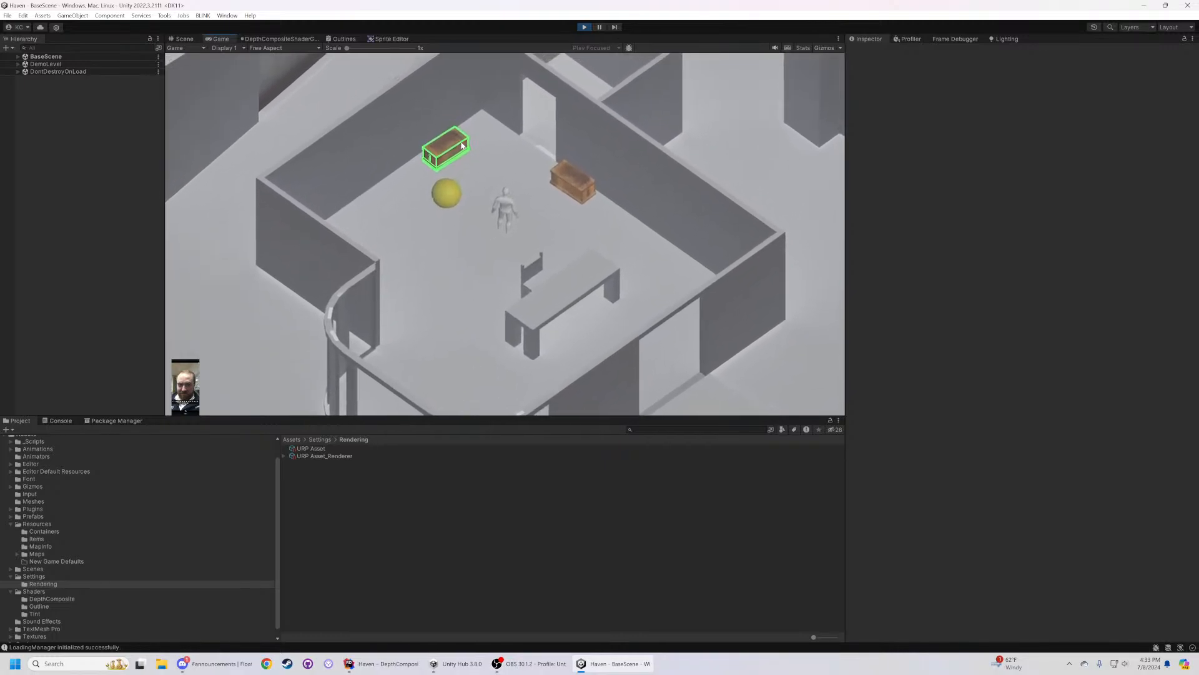
scroll(437, 156, up, 3)
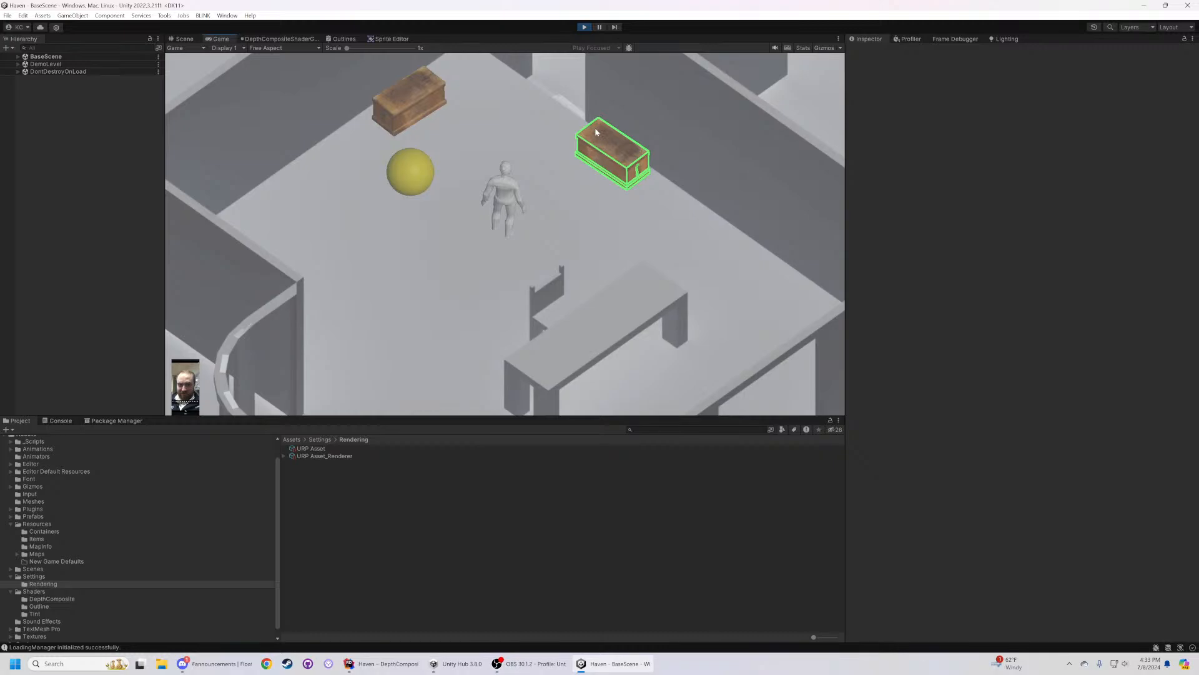
click(584, 27)
- Set the Screen Space Outlines feature's Outline Scale to 0.5 in URP Asset_Renderer
click(336, 456)
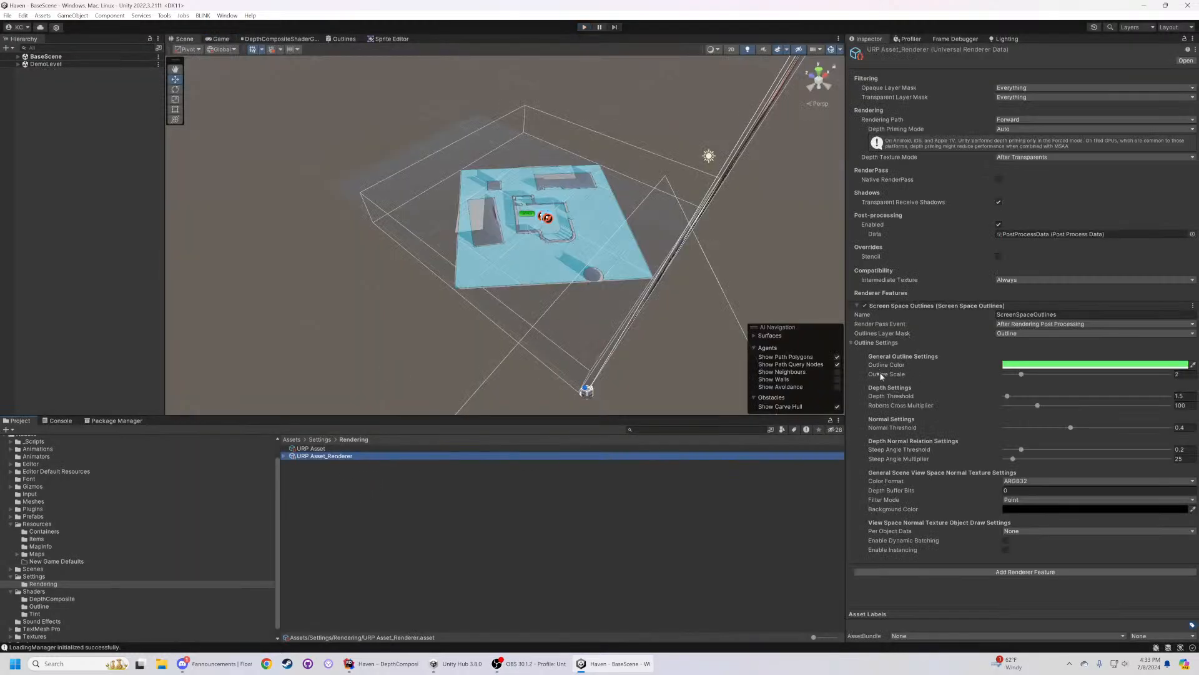
click(1178, 374)
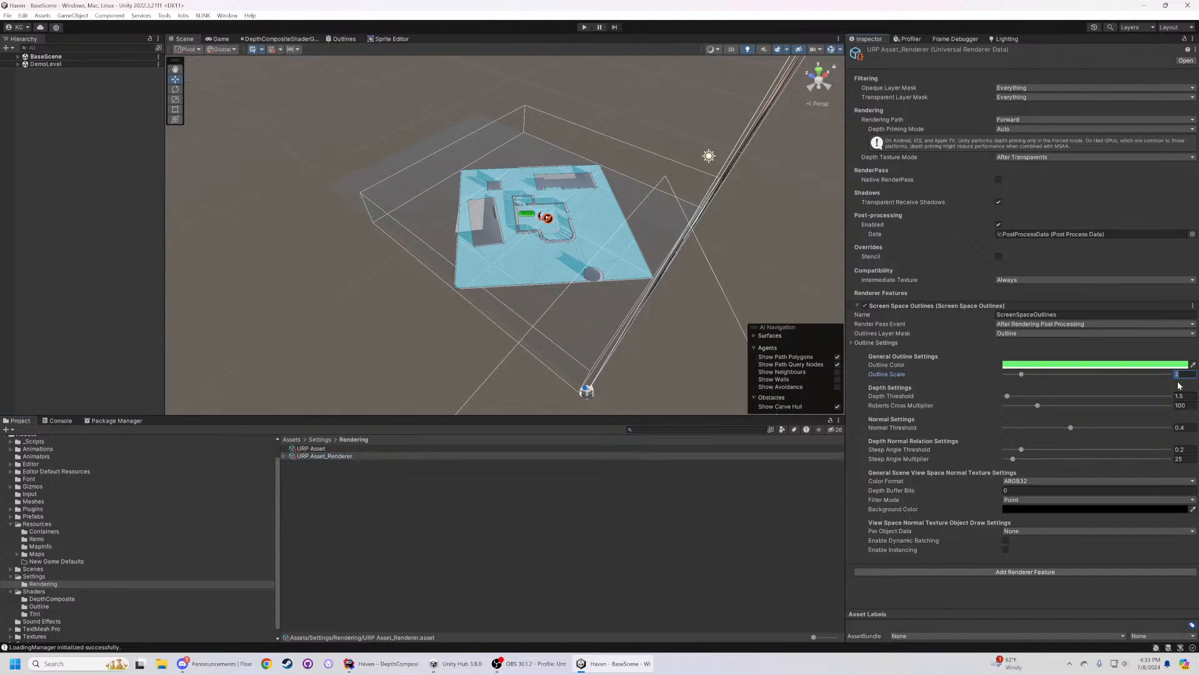
text(0.5)
- Run the game and examine the sphere's thinner outline both up close and from farther away
click(584, 26)
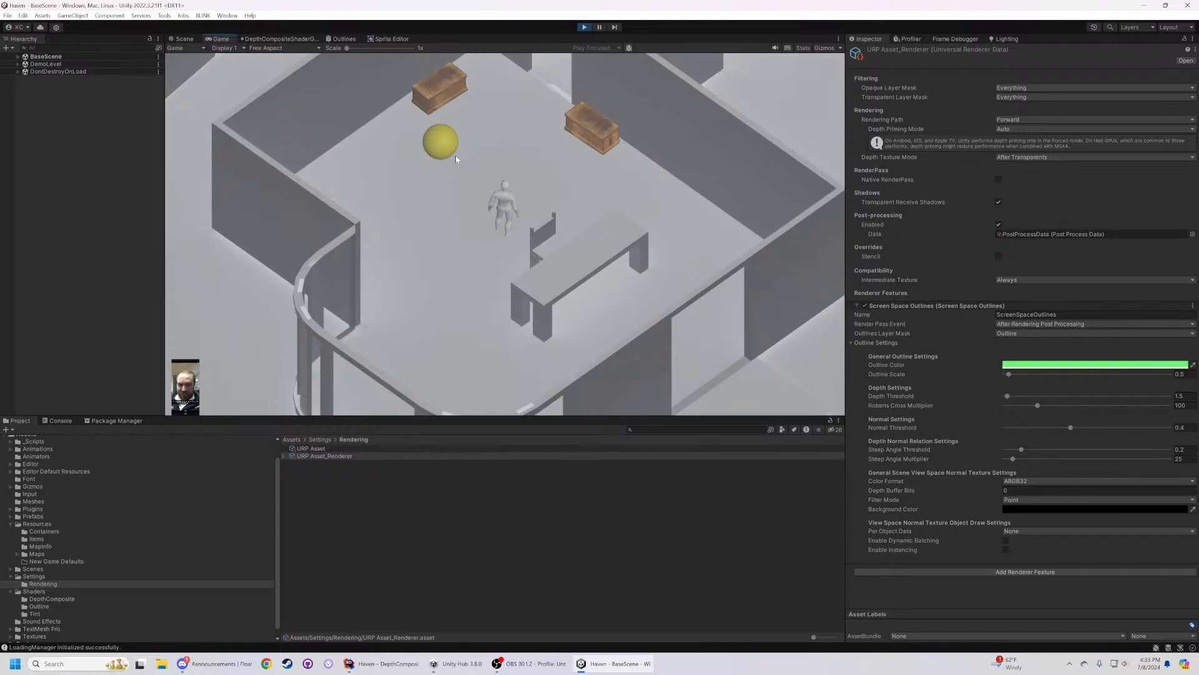
key(w)
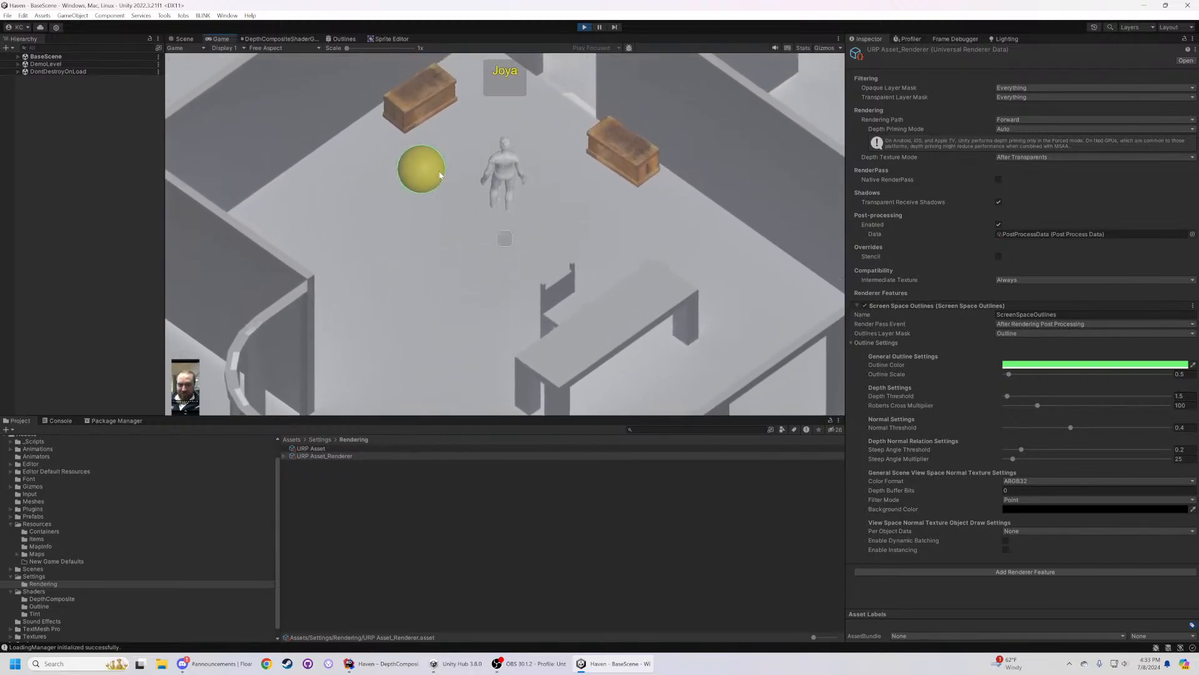
scroll(419, 187, up, 5)
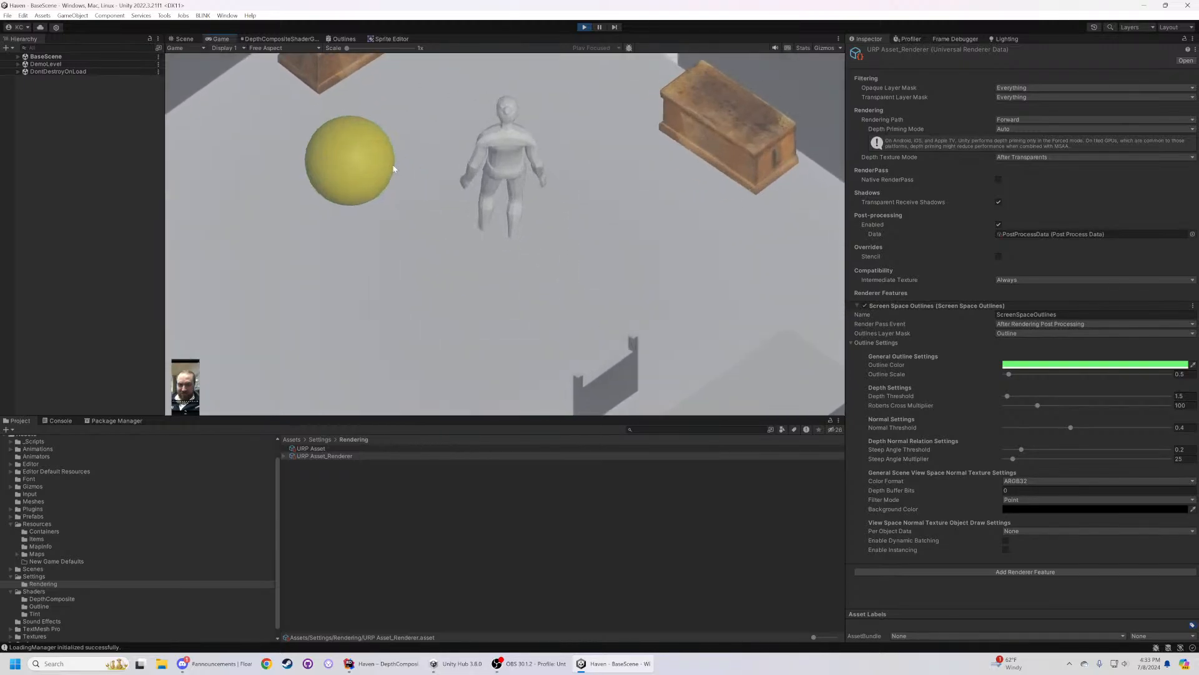
scroll(369, 167, down, 5)
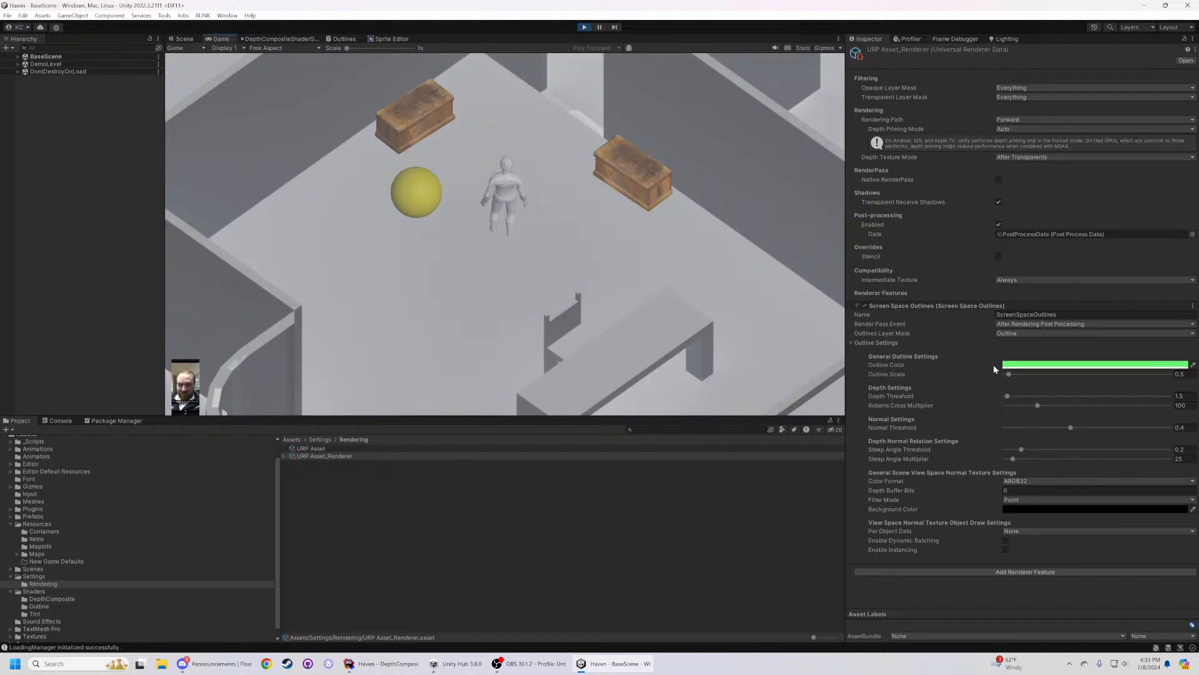
- Try an Outline Scale of 1.53 while walking near the crates, and settle on 0.69 with the game running
drag(1010, 373, 1017, 374)
click(585, 203)
key(w)
key(a)
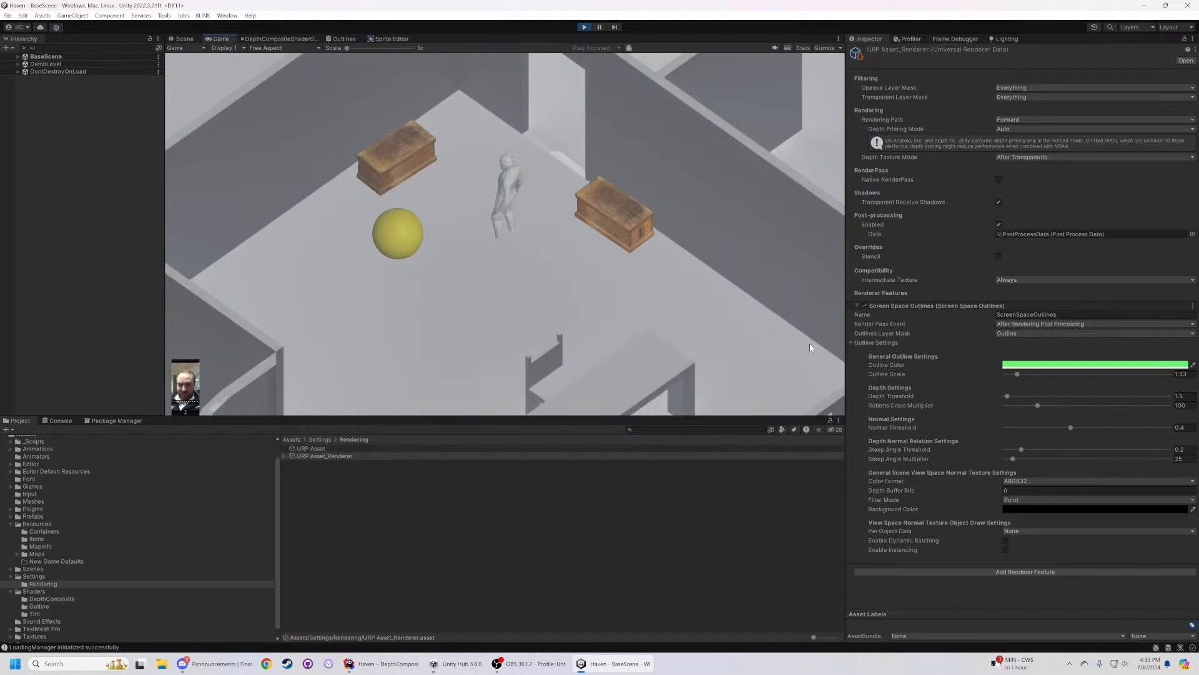
drag(1020, 374, 1015, 376)
click(535, 268)
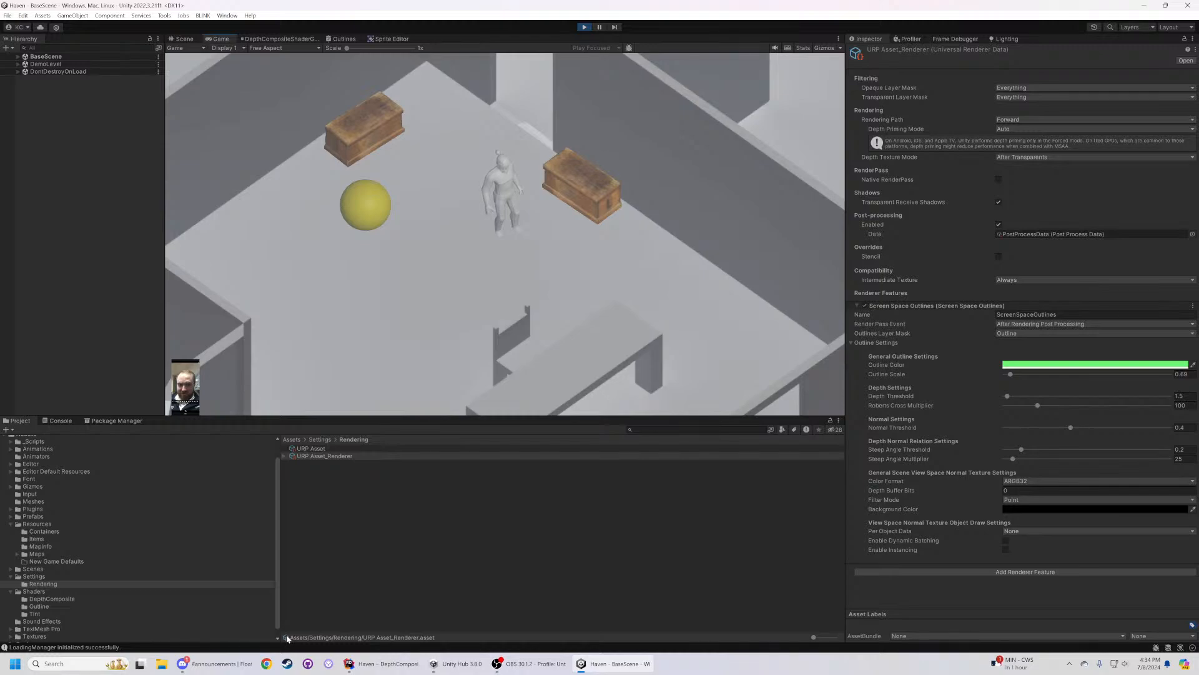
- Switch to Chrome, search the web for the outline devlog creator's YouTube channel, and open the channel
click(266, 663)
click(640, 367)
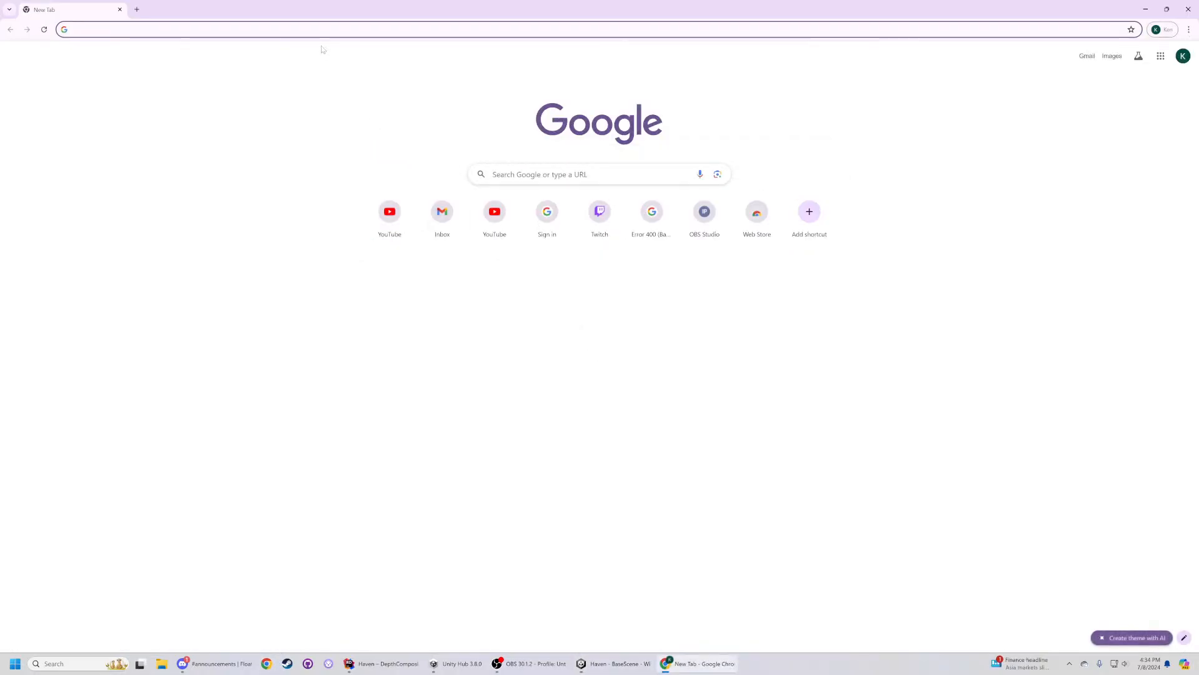
text(robin se)
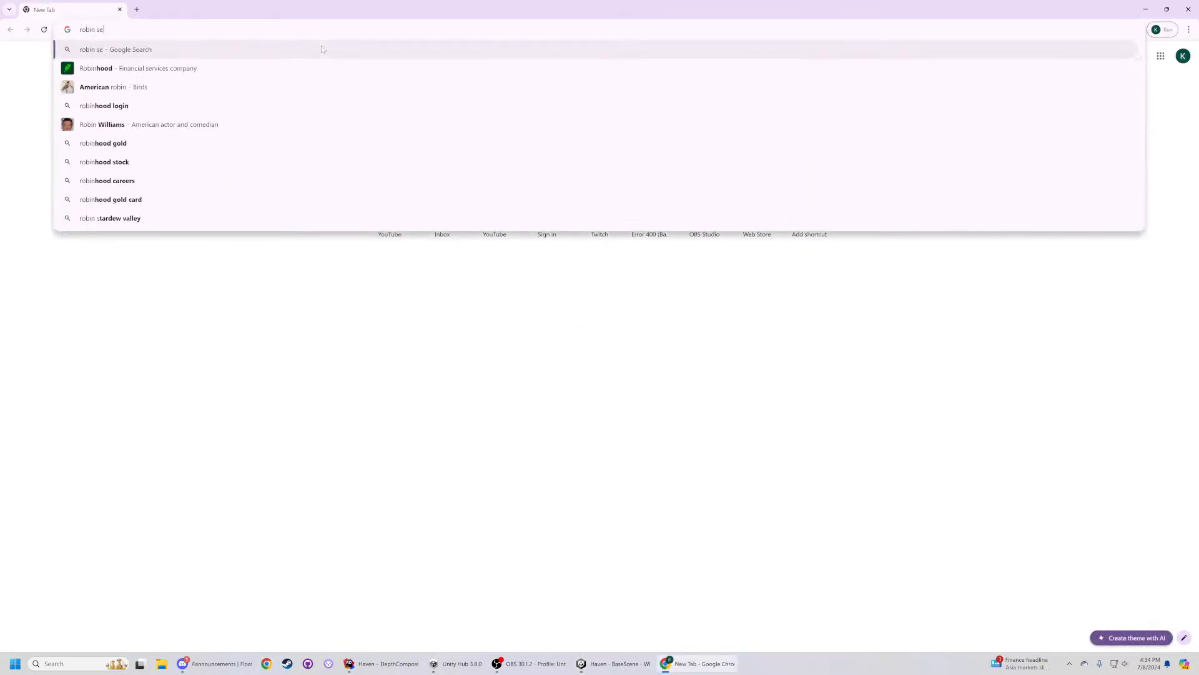
text(ibold youtube)
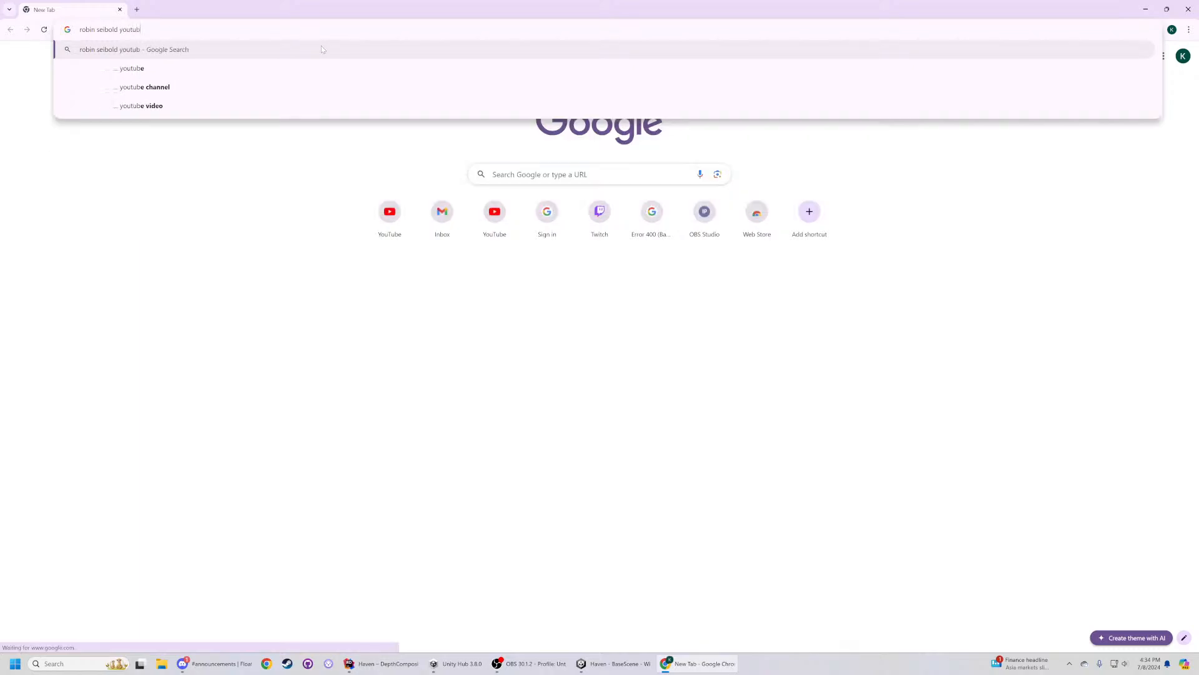
key(Return)
click(145, 140)
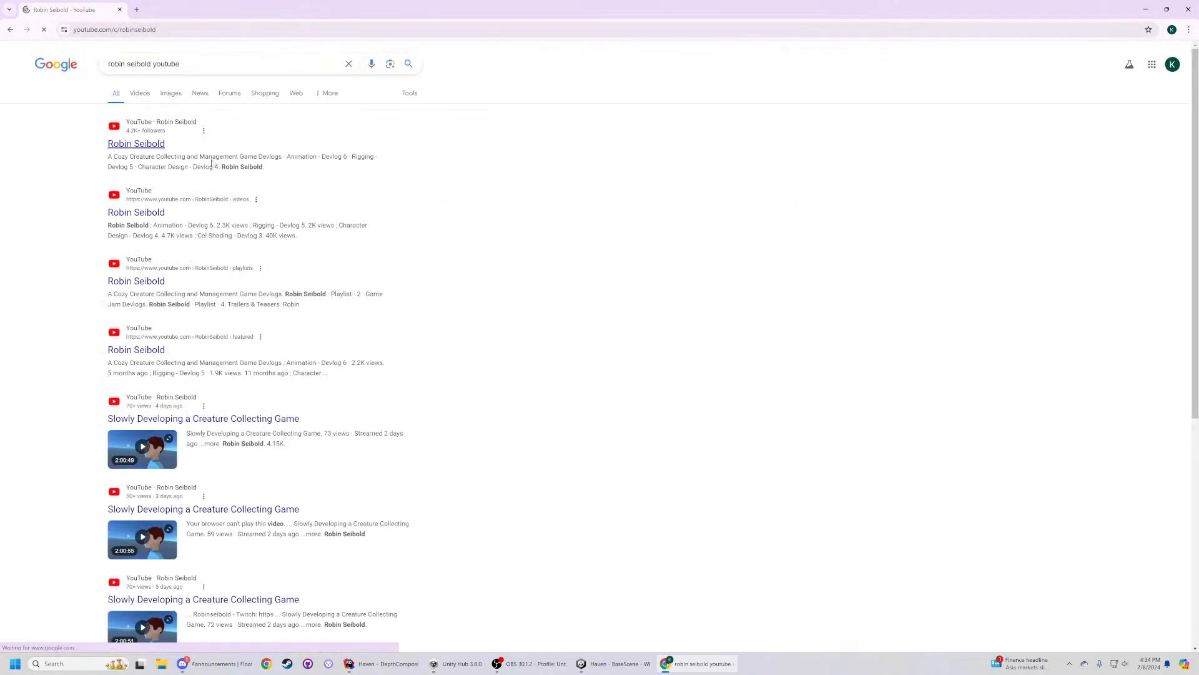
- Open the "Outlines - Devlog 2" video from the channel's video list, mute it and skip the ad
drag(483, 202, 509, 202)
click(405, 260)
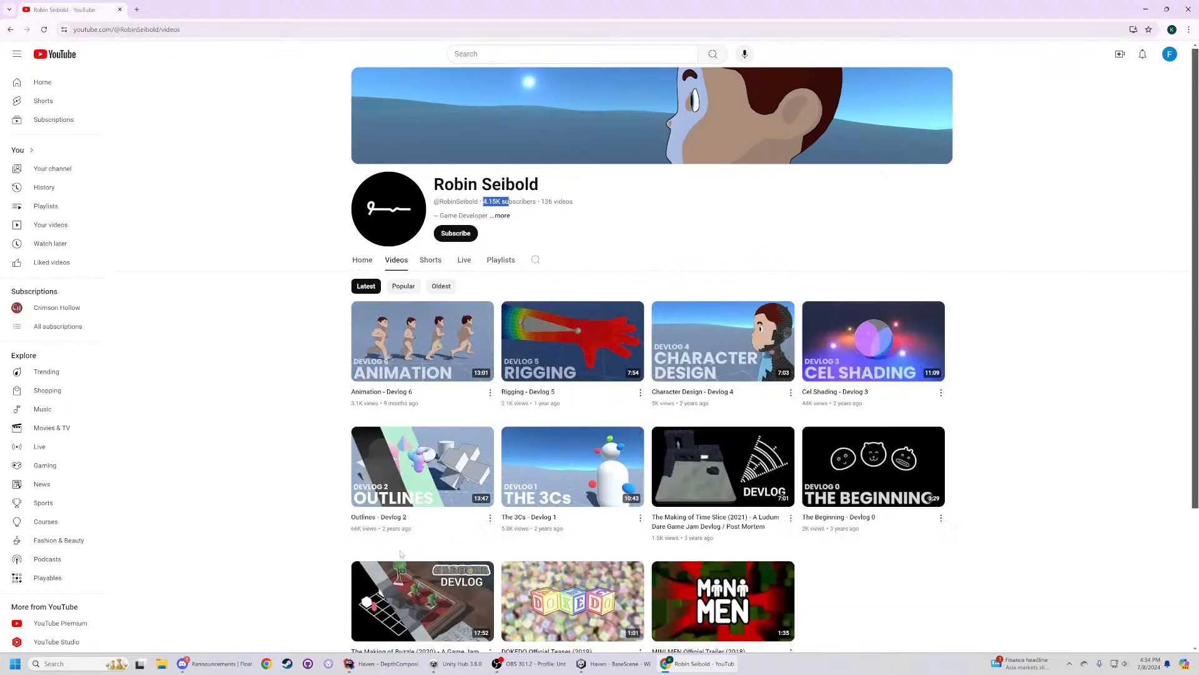
scroll(306, 365, down, 2)
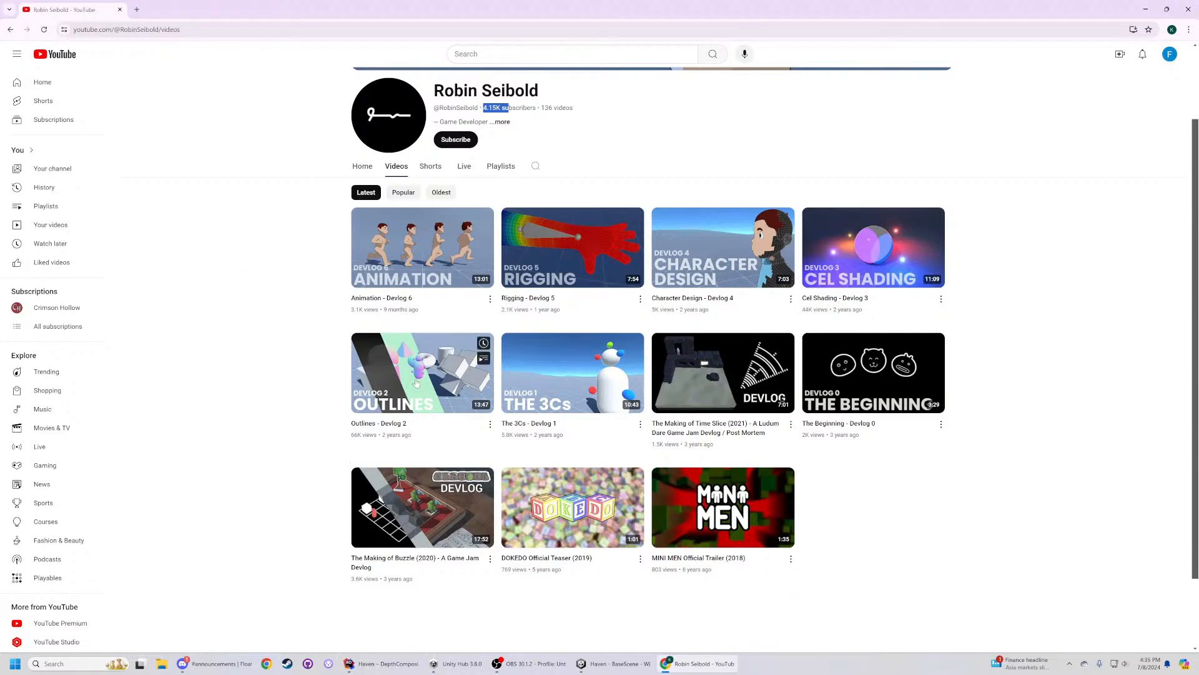
click(459, 391)
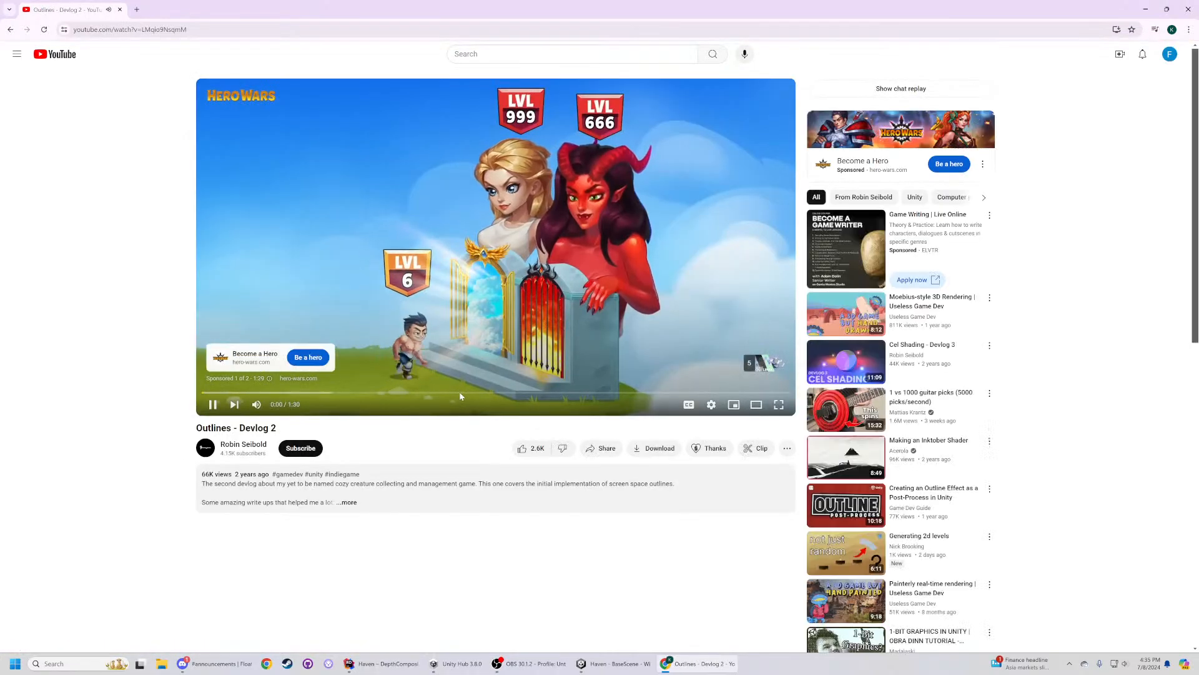
click(270, 407)
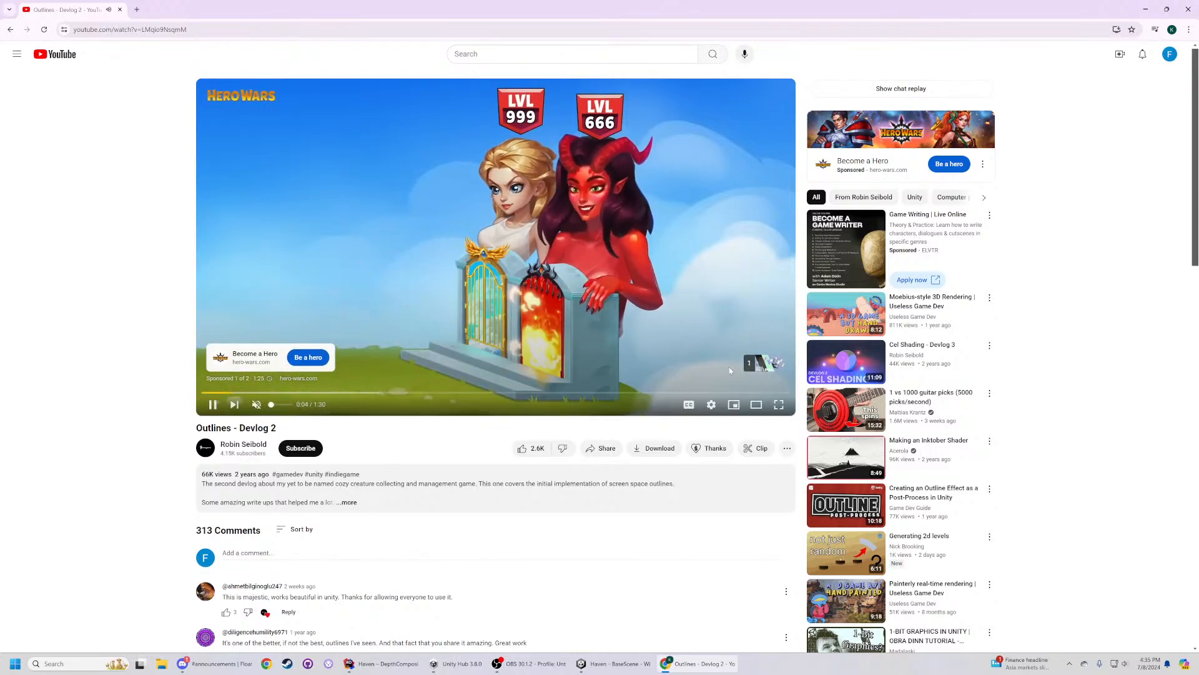
click(749, 366)
- Skim the video's ScreenSpaceOutlinePass, OutlineShader and Outline Occlusion implementation chapters
drag(419, 394, 610, 394)
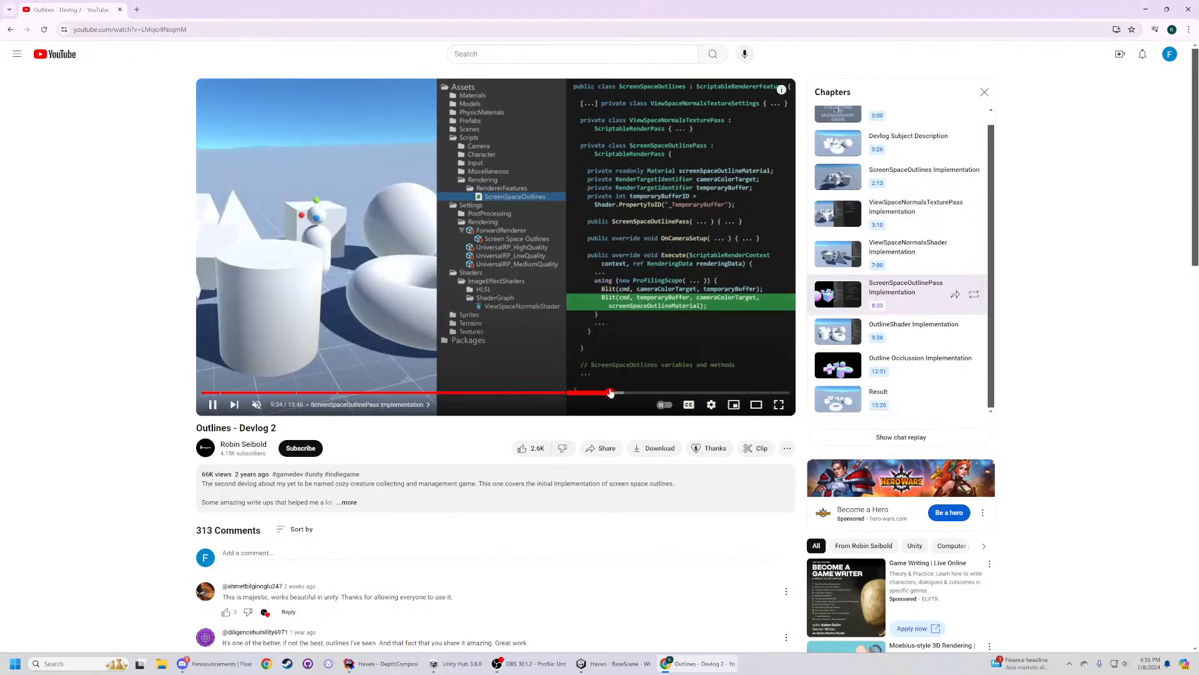
click(682, 392)
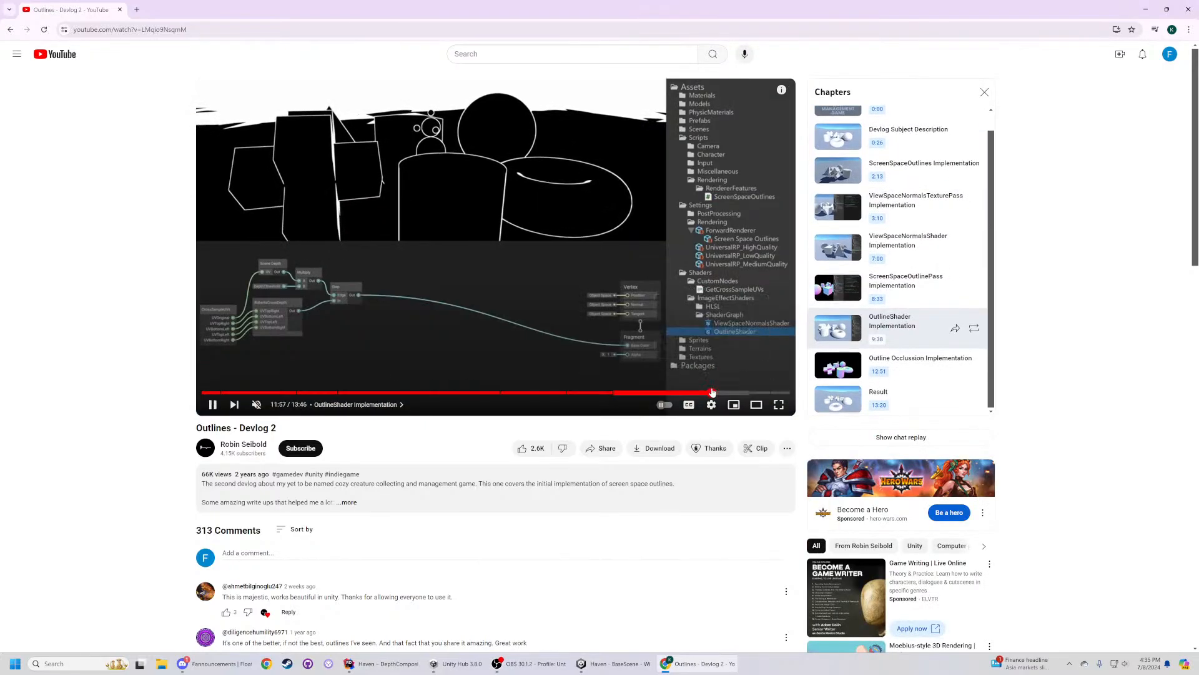
click(736, 393)
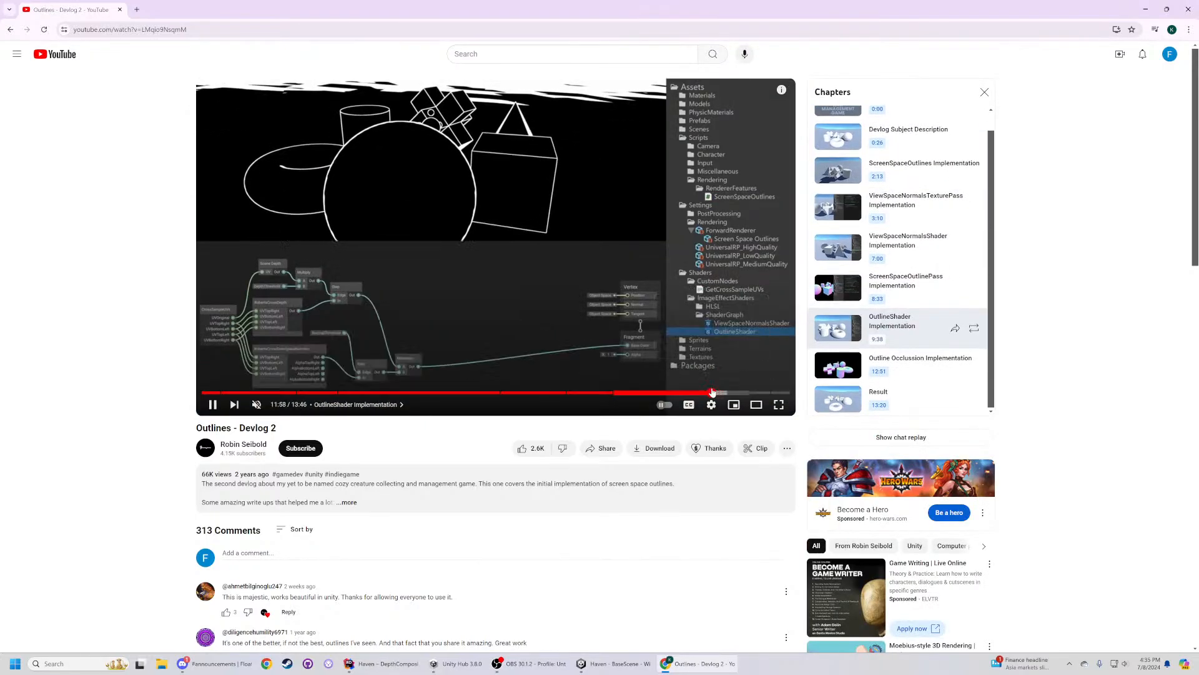
click(752, 392)
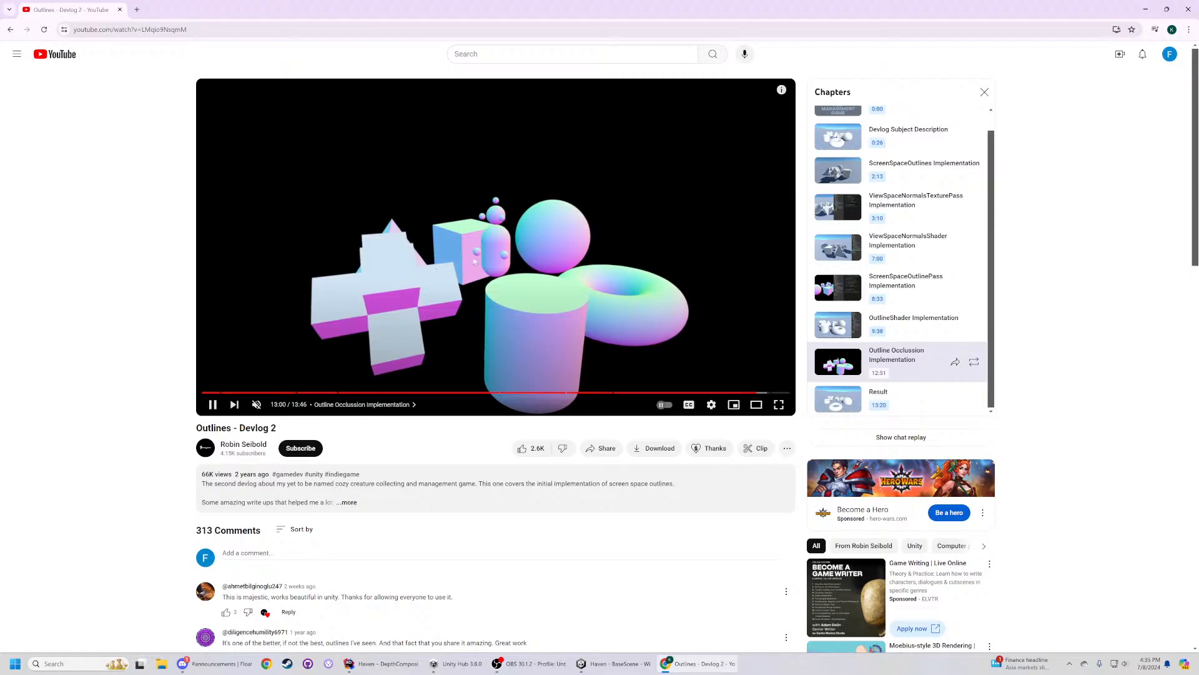
- Pause the outline devlog video, switch to Unity, and check the crate outlines near and far in the running game
click(397, 138)
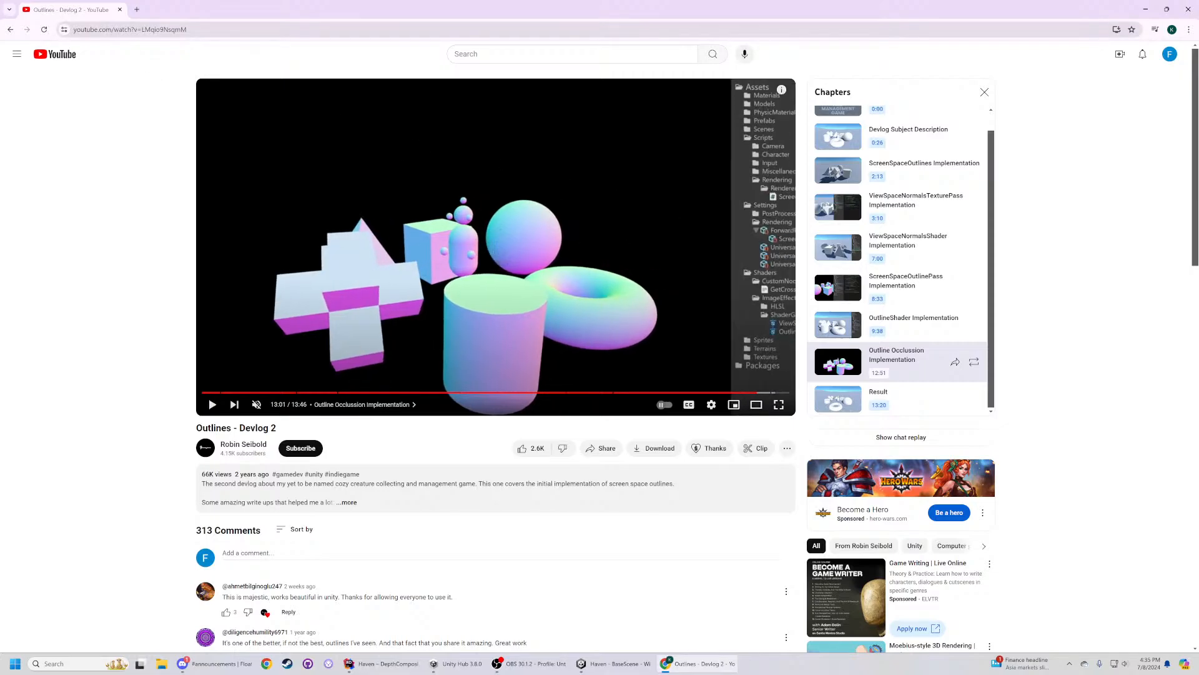
click(584, 664)
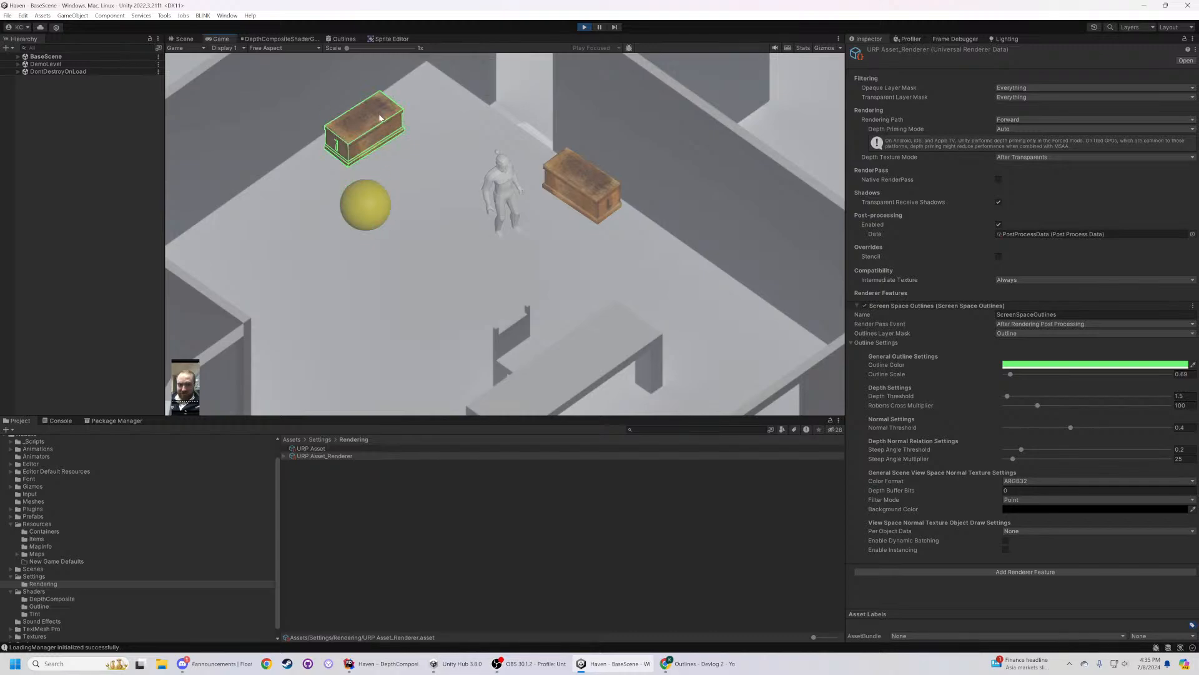
click(451, 176)
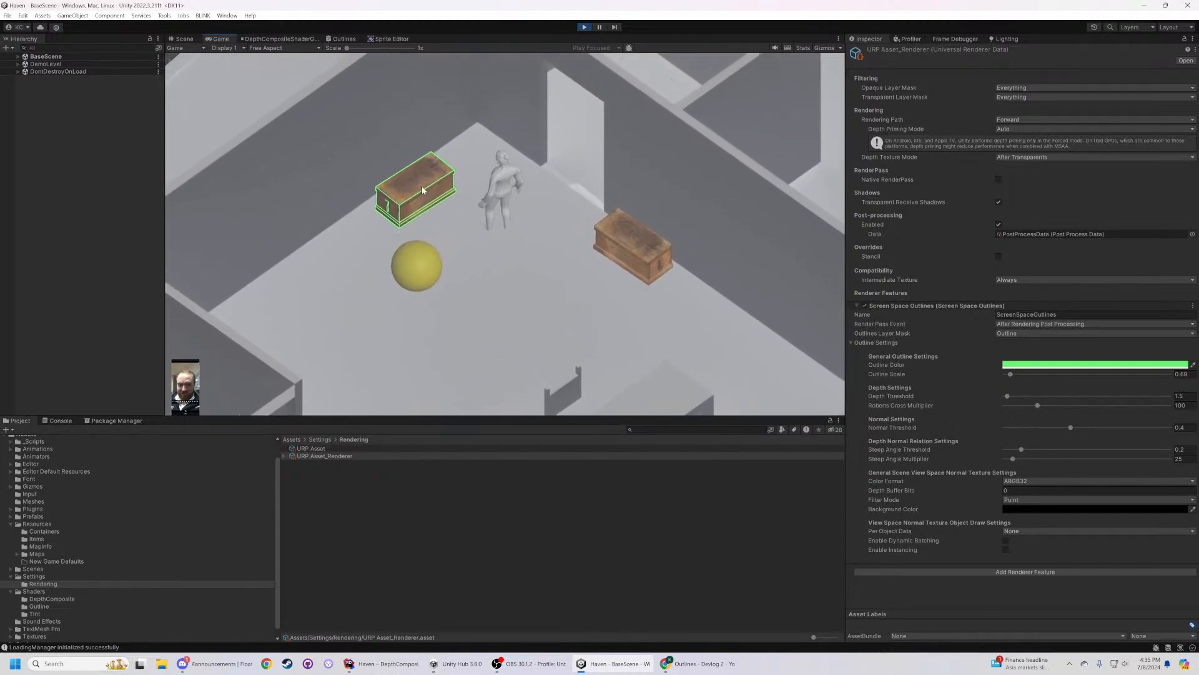
scroll(422, 188, down, 3)
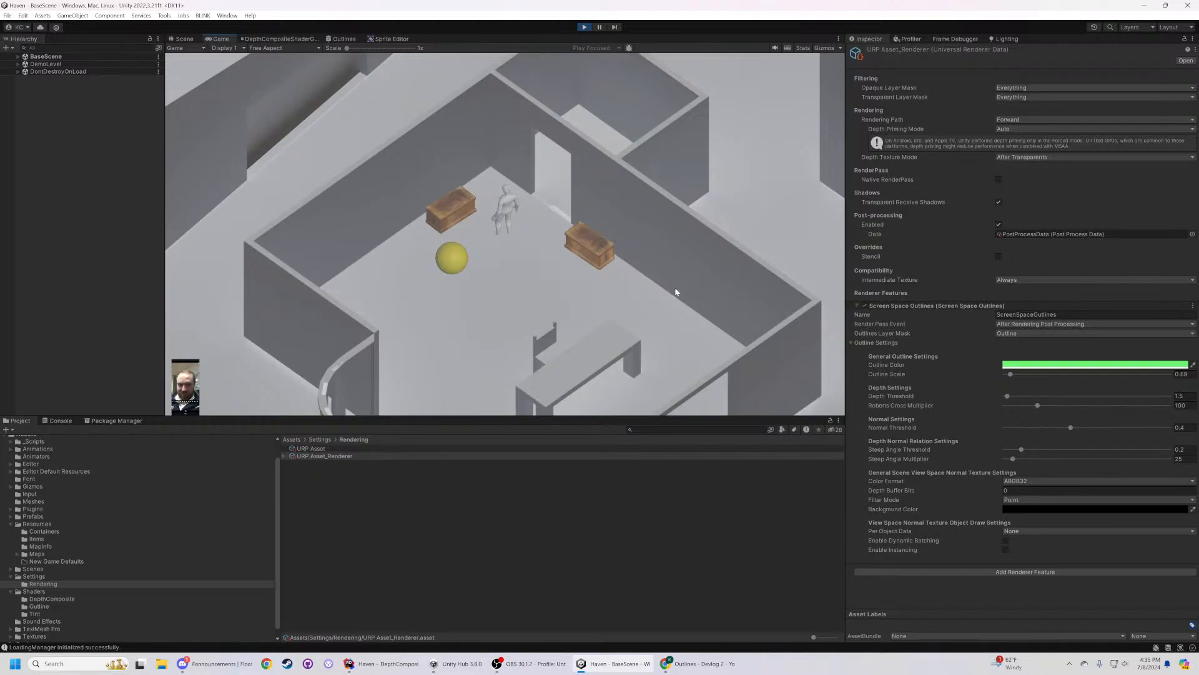
scroll(675, 288, down, 1)
- Stop the running game and review the Render Pass Event options of the Screen Space Outlines feature
click(584, 28)
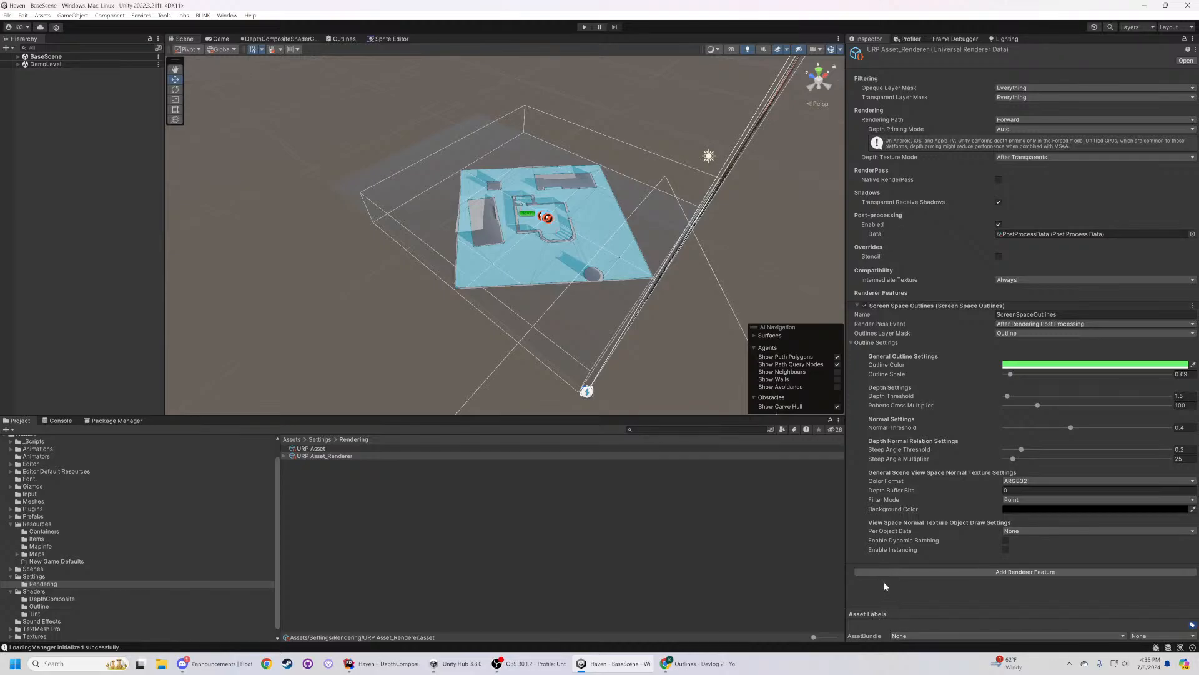
click(1014, 324)
click(1014, 324)
click(1010, 334)
click(1011, 335)
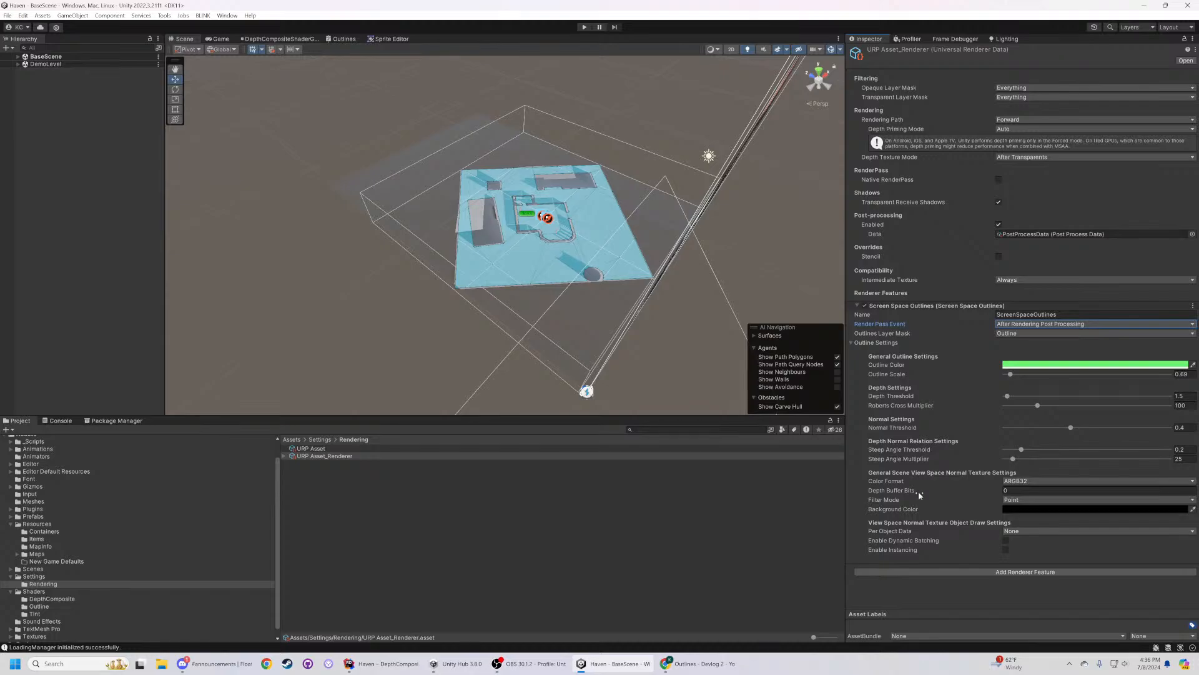
- Add a Render Objects (Experimental) renderer feature to the URP Asset_Renderer and set its Event to AfterRenderingPostProcessing
click(960, 573)
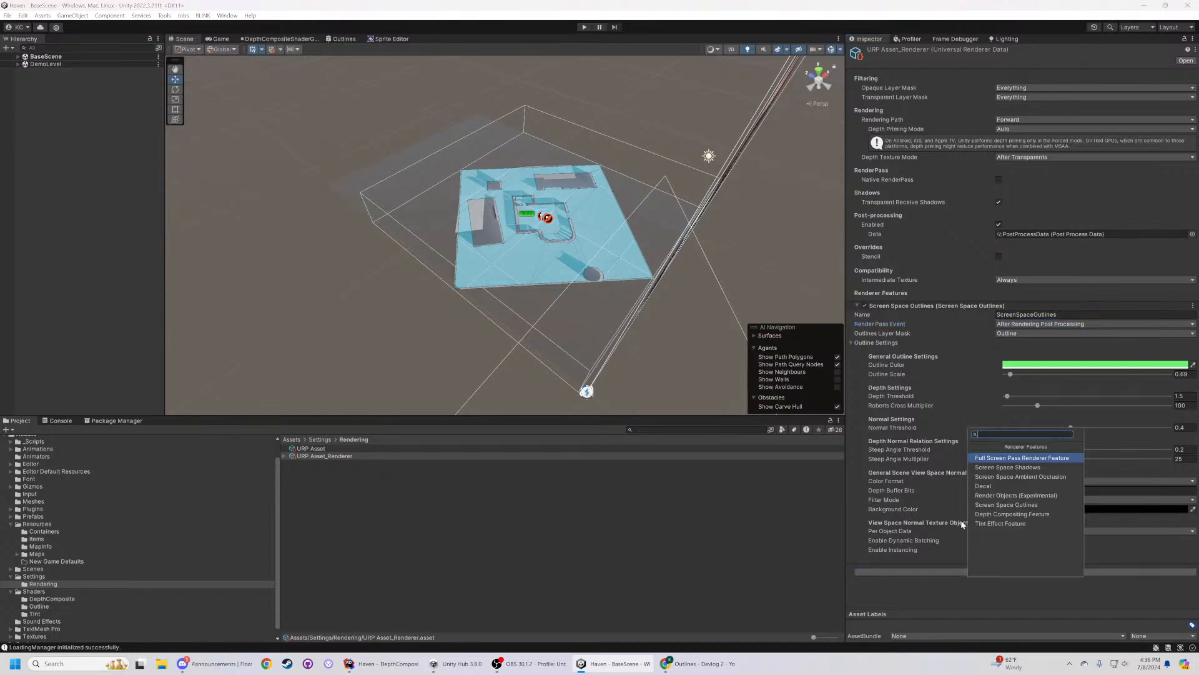
click(1015, 495)
scroll(963, 503, down, 3)
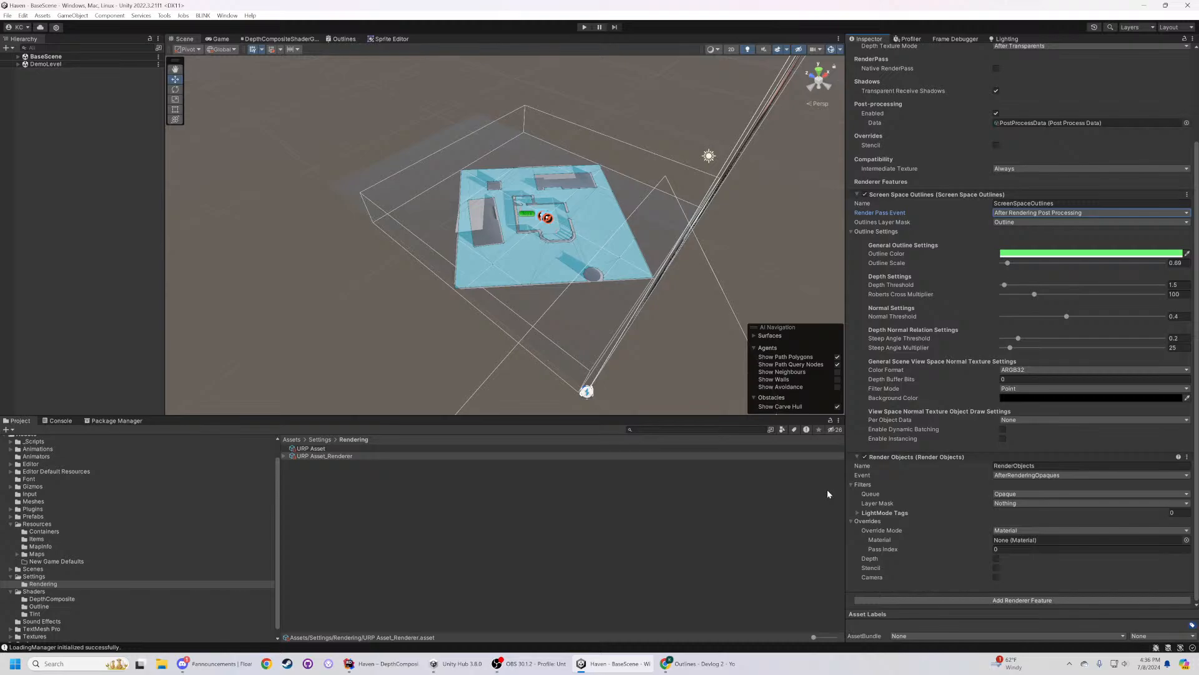
click(1024, 475)
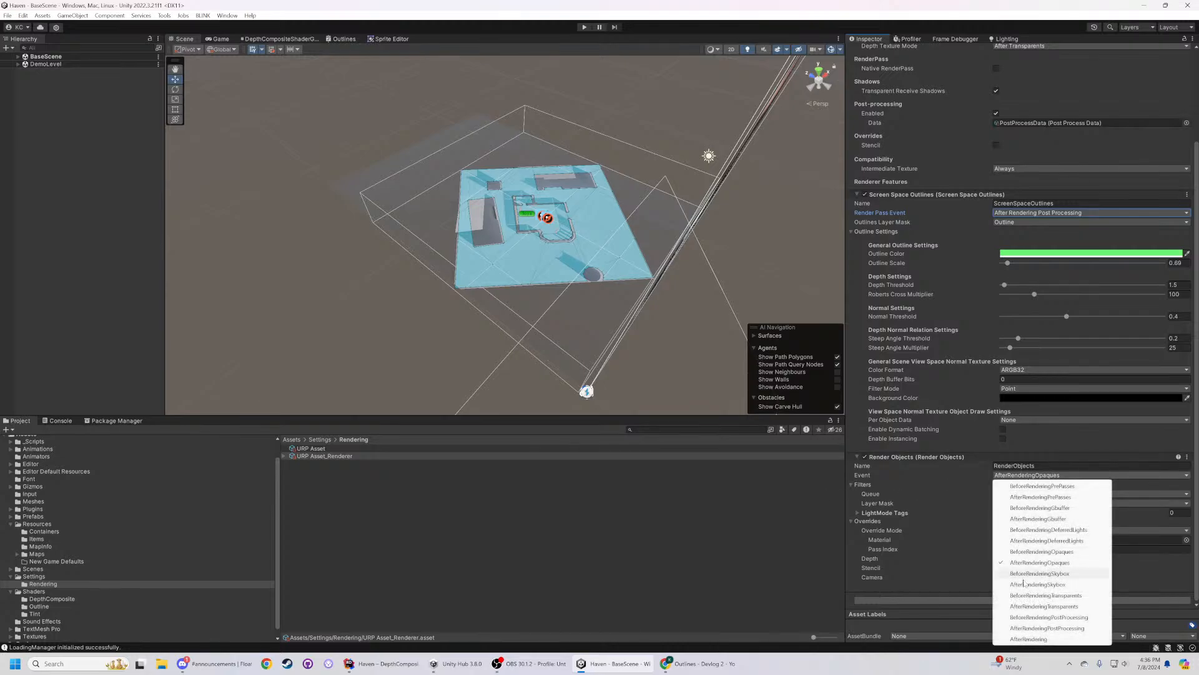
click(1031, 628)
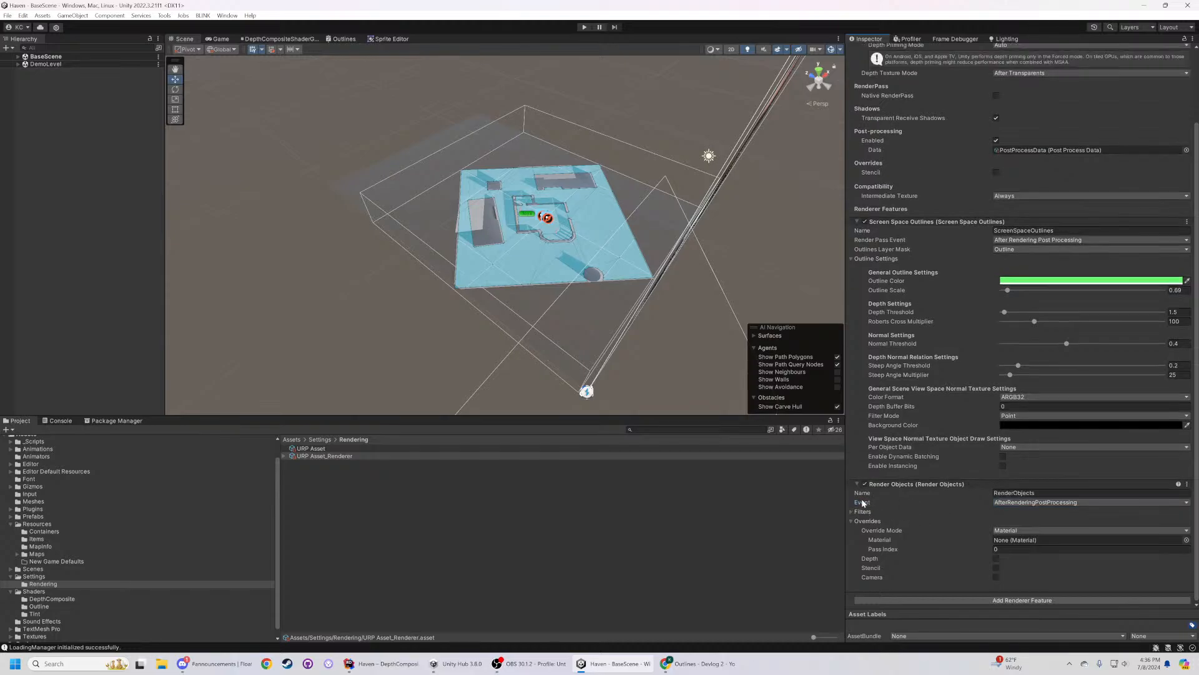
- Try to rename the Render Objects feature, starting the new name with "MaskOutl"
click(856, 484)
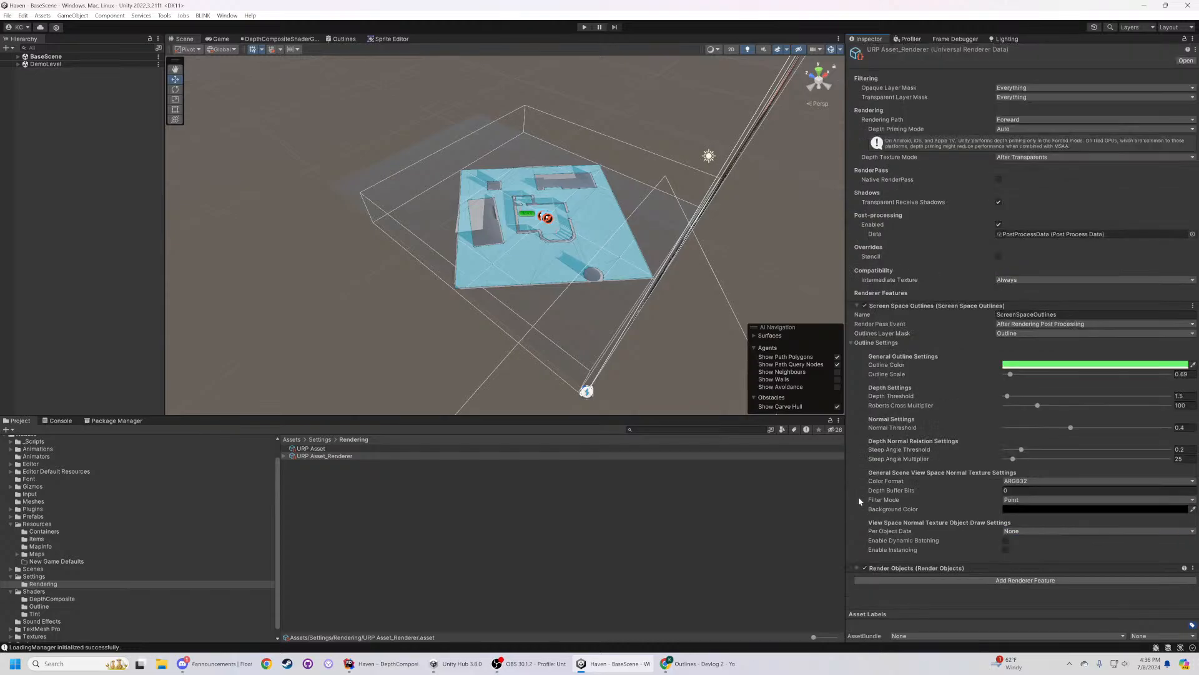
click(856, 568)
scroll(875, 554, down, 3)
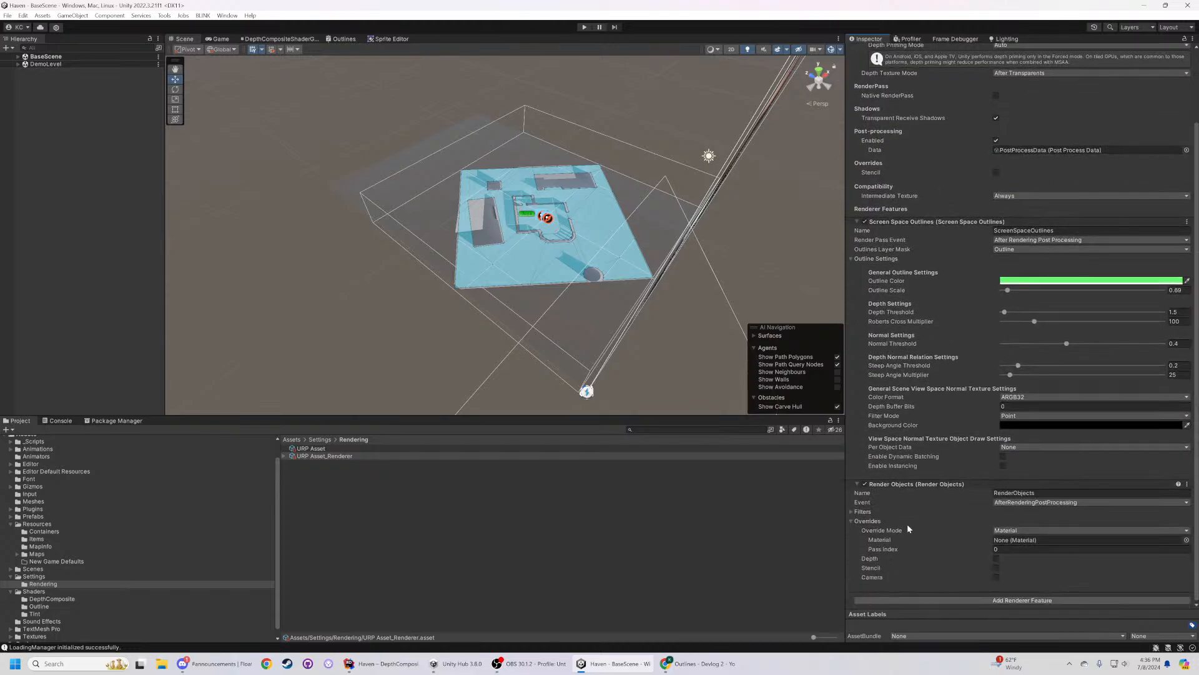
click(897, 485)
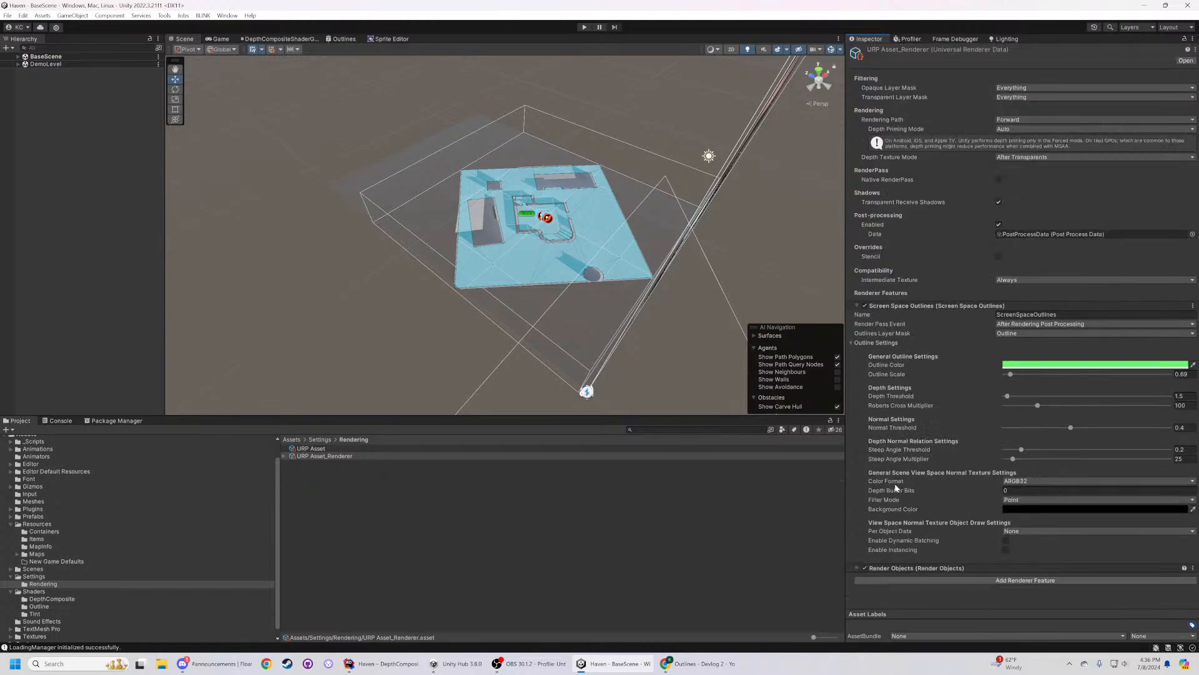
click(856, 567)
scroll(856, 562, down, 3)
double_click(1014, 493)
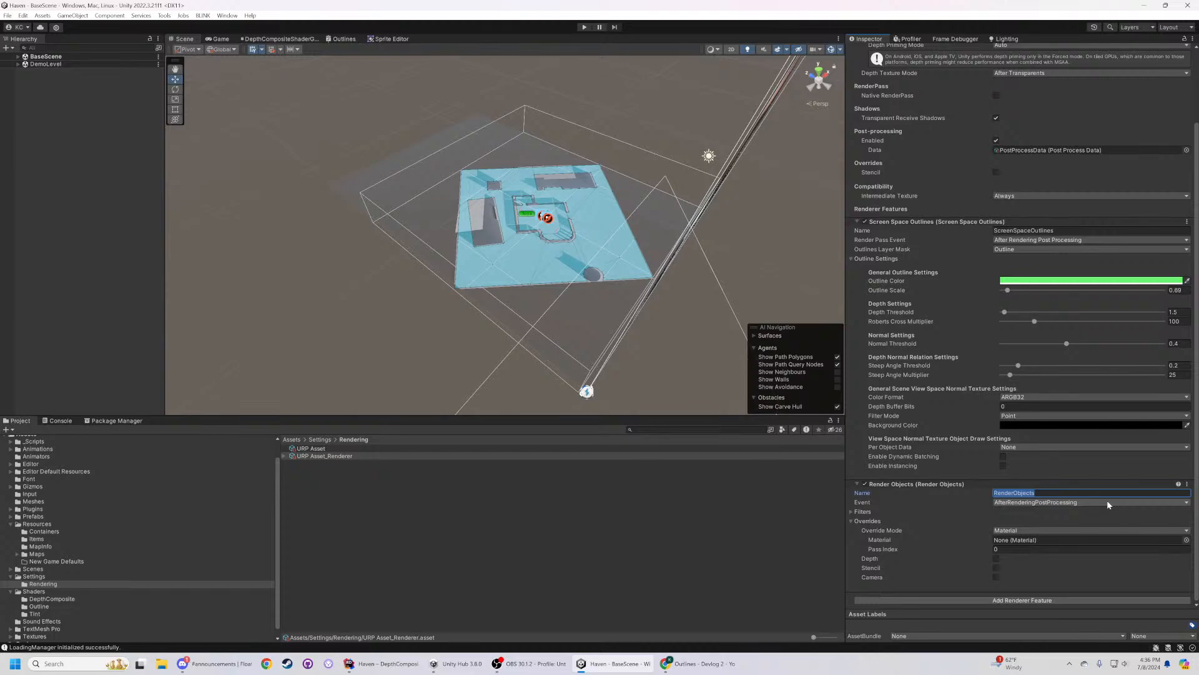
text(MaskOutl)
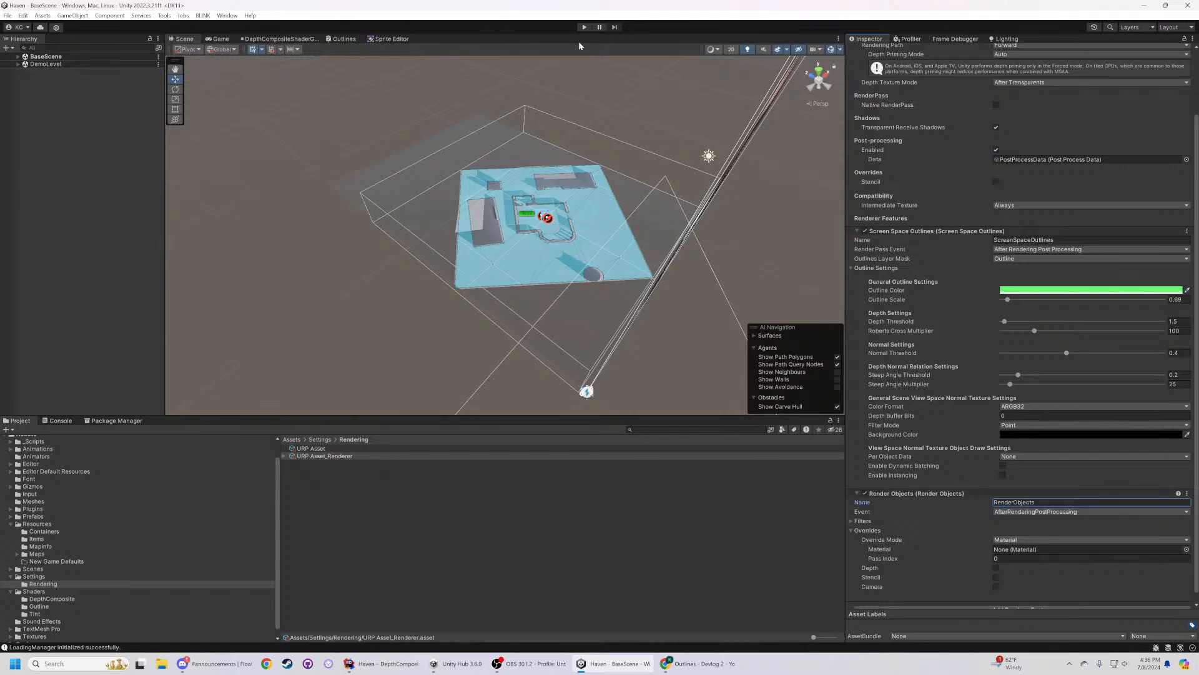
- Run the game and examine the crate outlines at several close camera distances
click(584, 27)
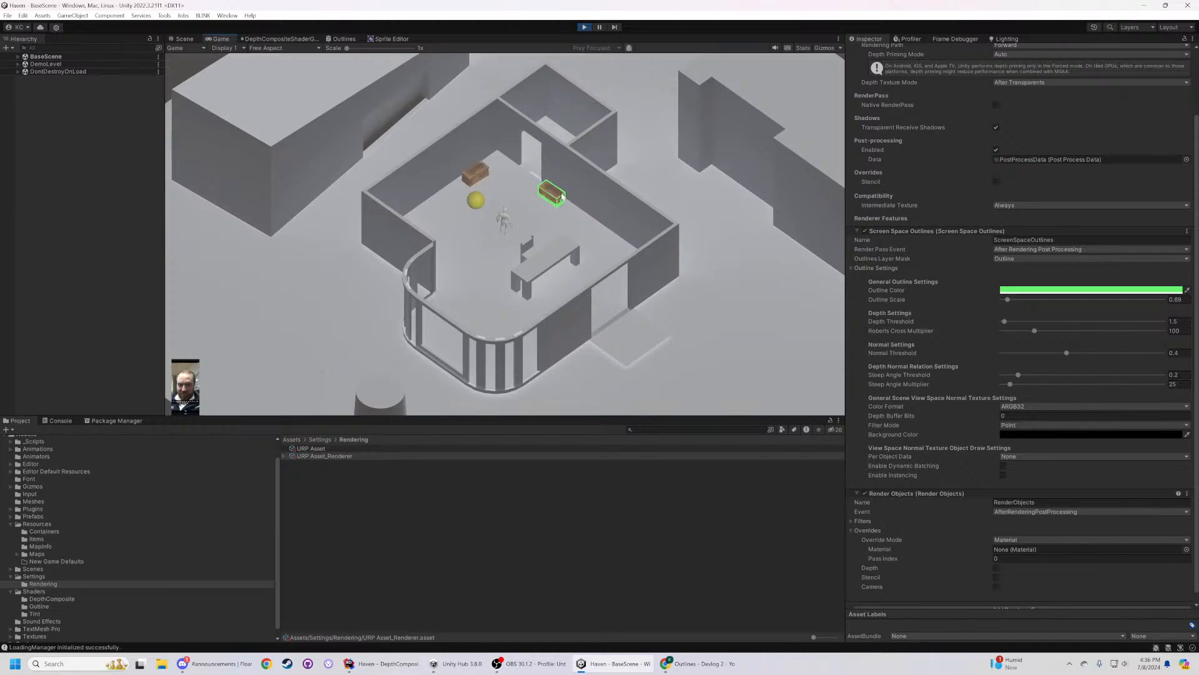
scroll(561, 198, up, 5)
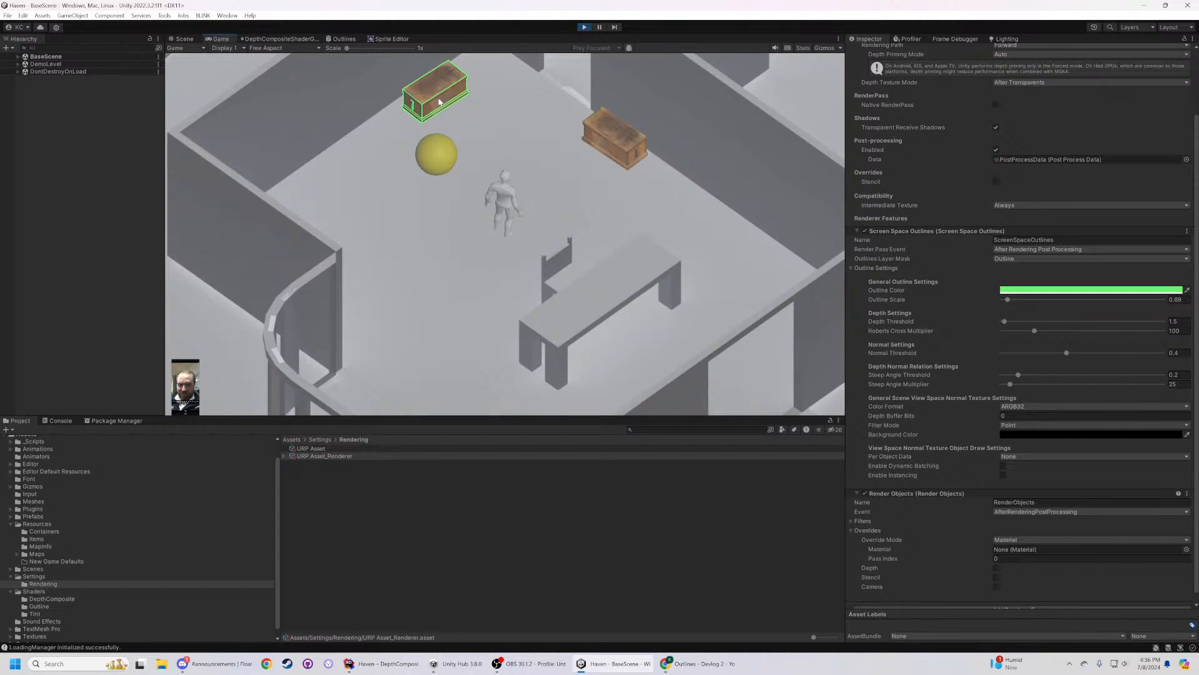
scroll(550, 126, up, 4)
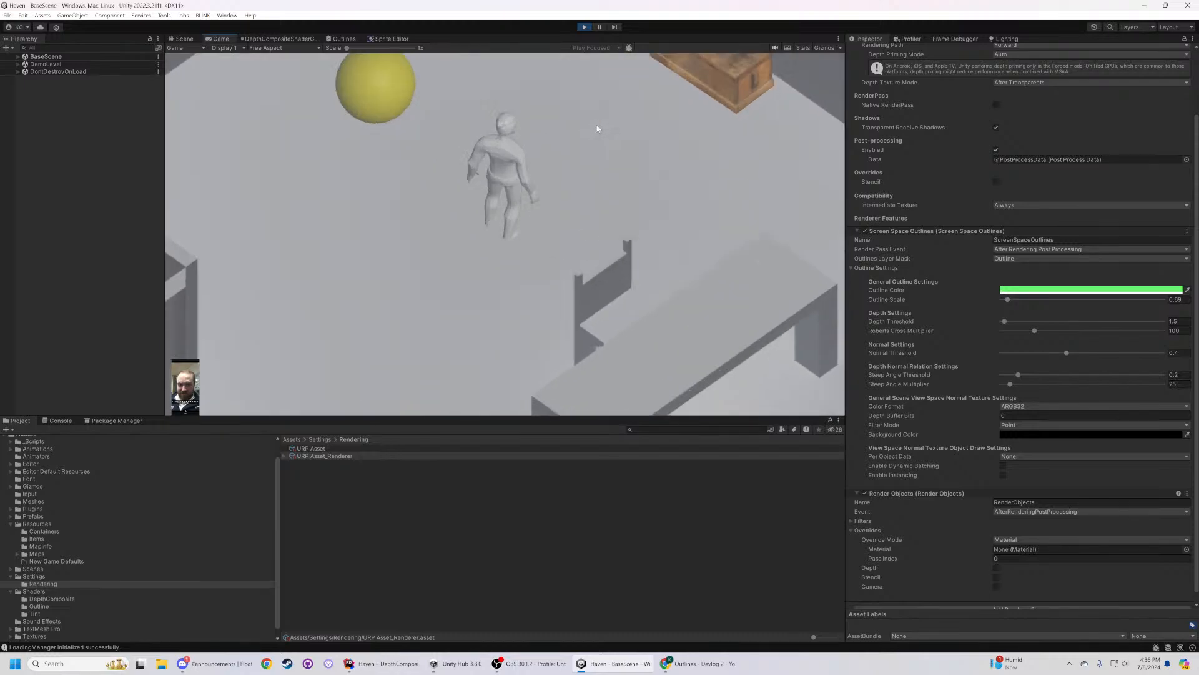
scroll(609, 125, down, 2)
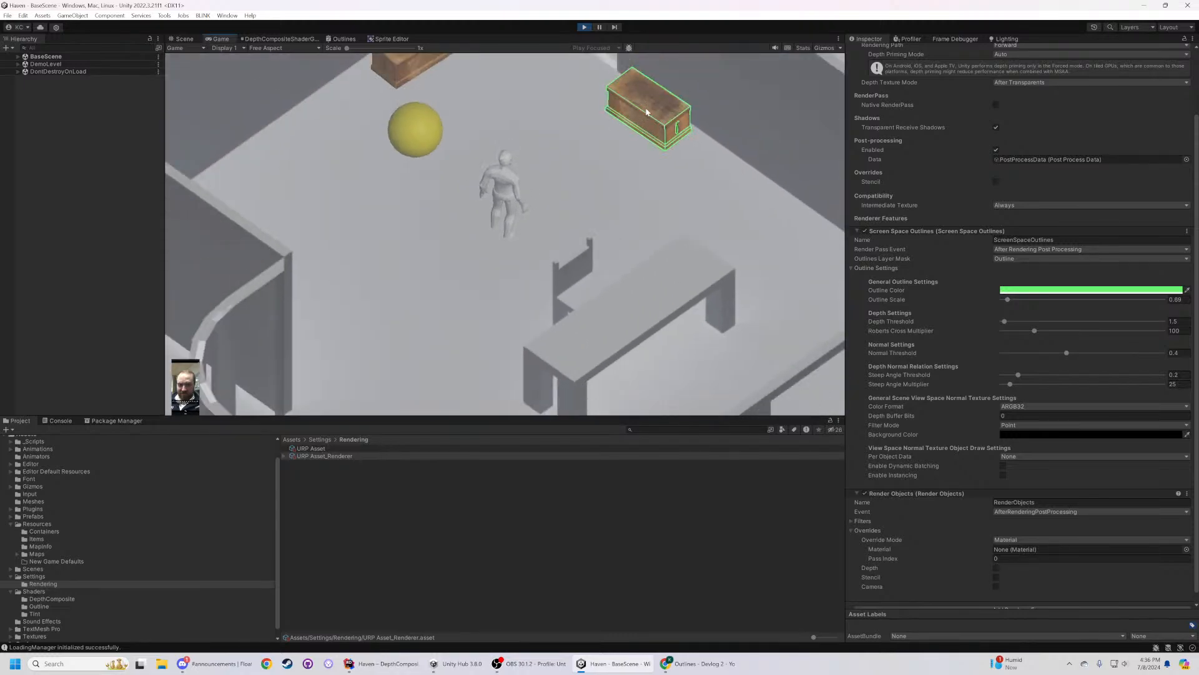
scroll(646, 112, up, 1)
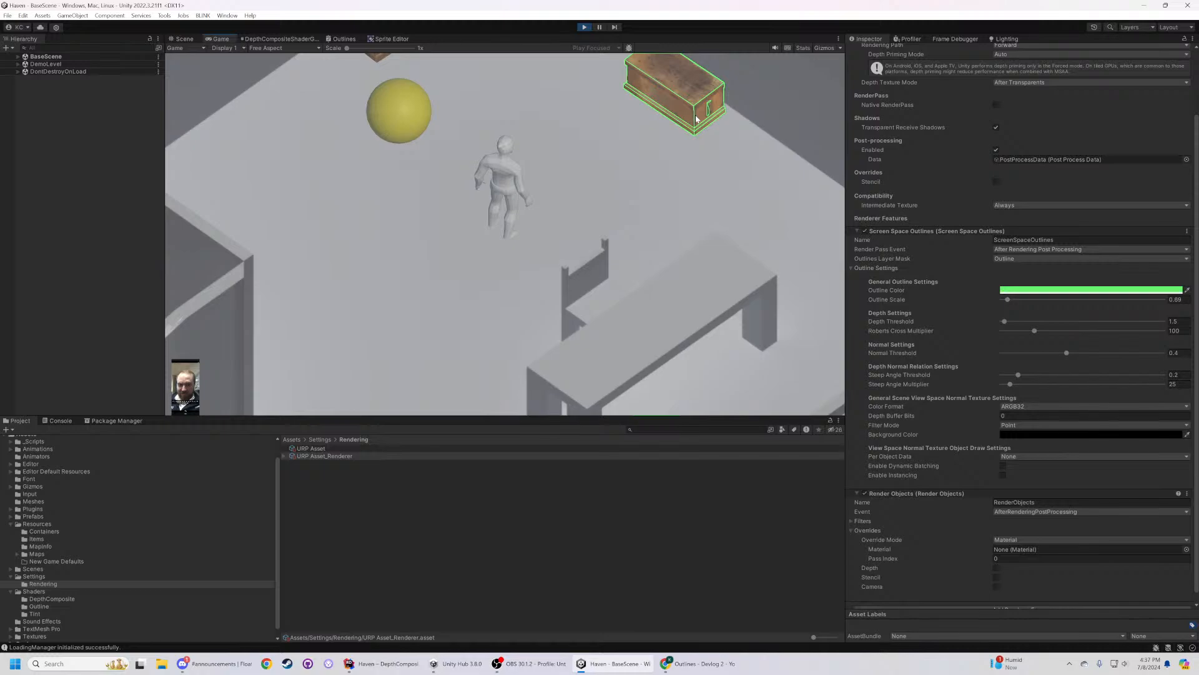
scroll(680, 121, down, 2)
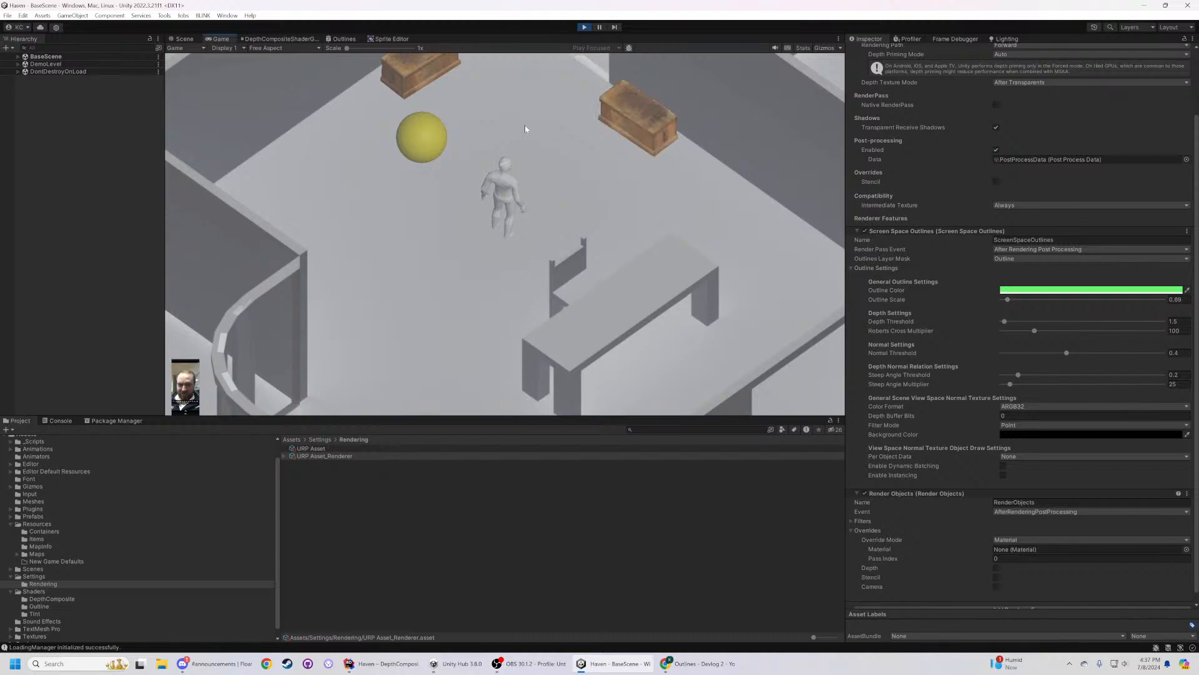
scroll(1018, 291, up, 1)
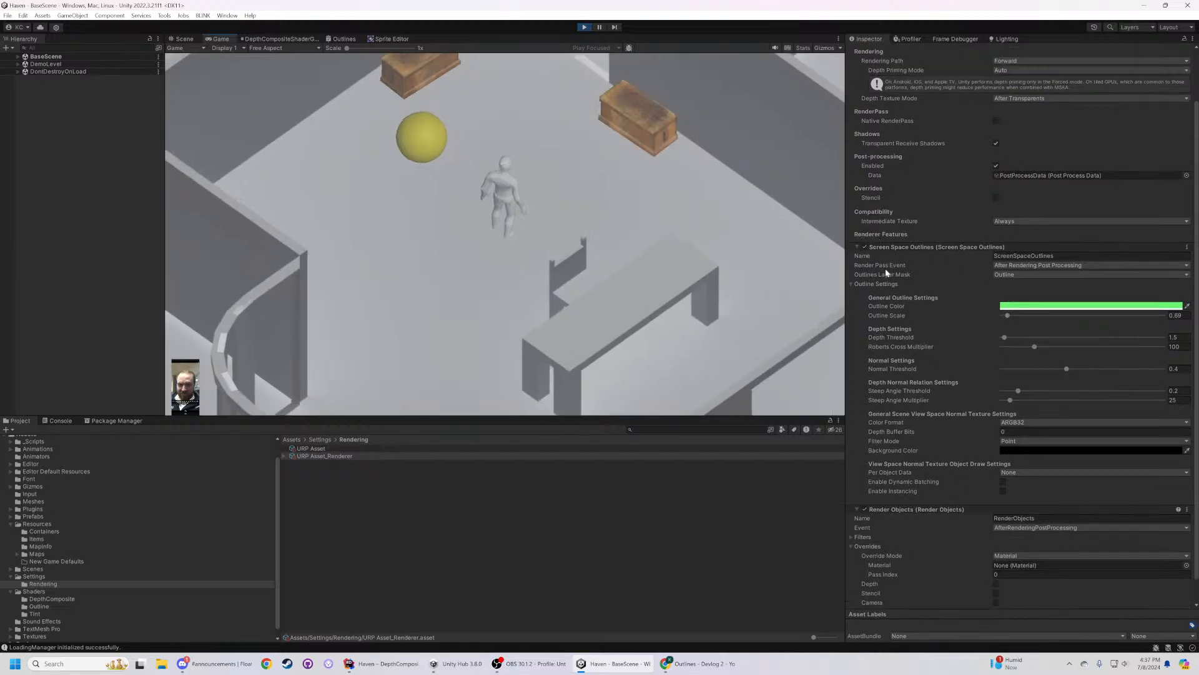
- Walk the character near the crates and compare the crate and yellow sphere outlines at closer and farther camera distances
key(w)
scroll(424, 176, down, 3)
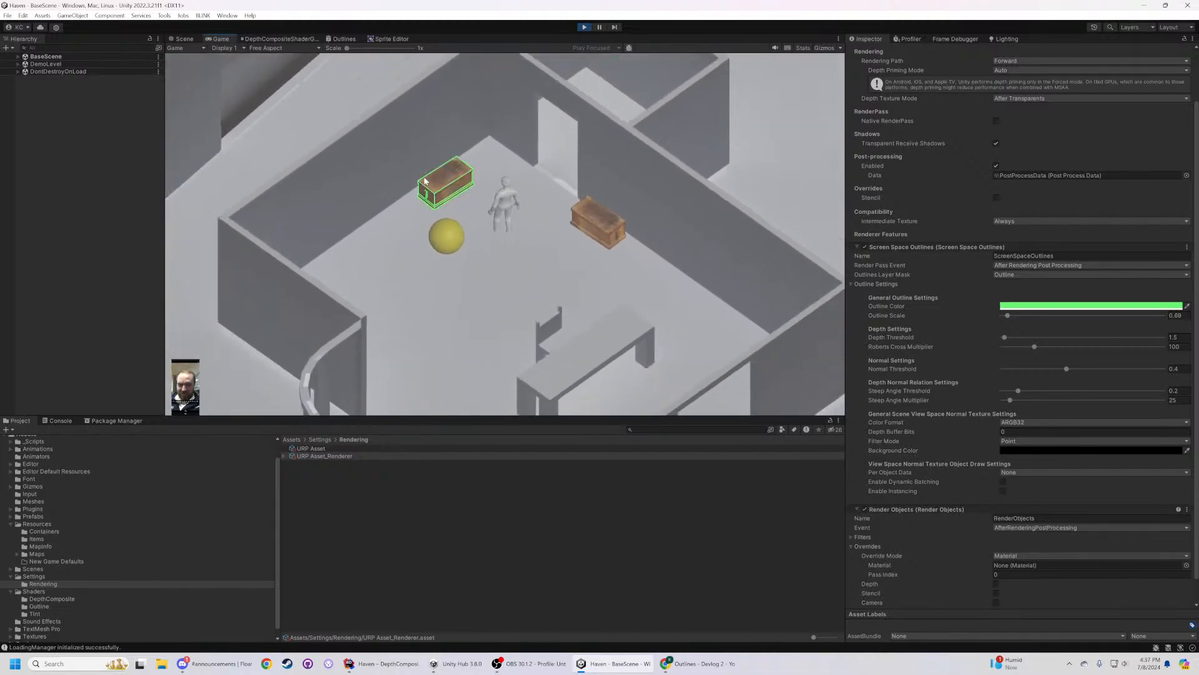
scroll(423, 176, down, 3)
scroll(461, 191, up, 3)
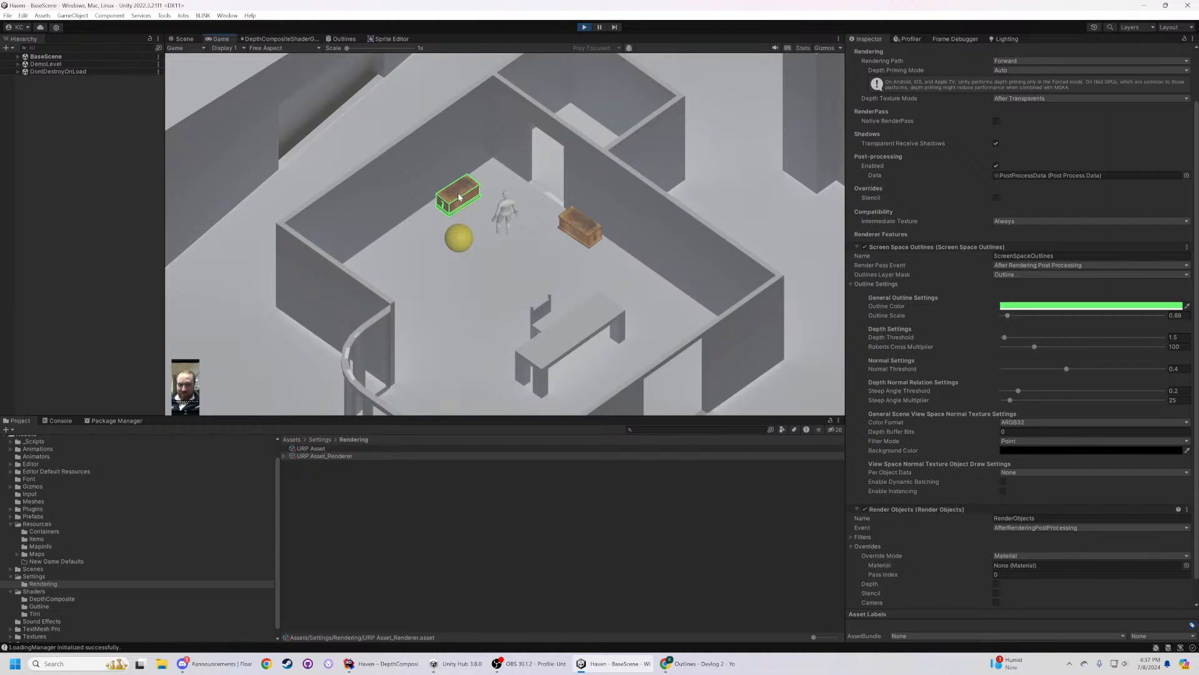
scroll(459, 197, up, 3)
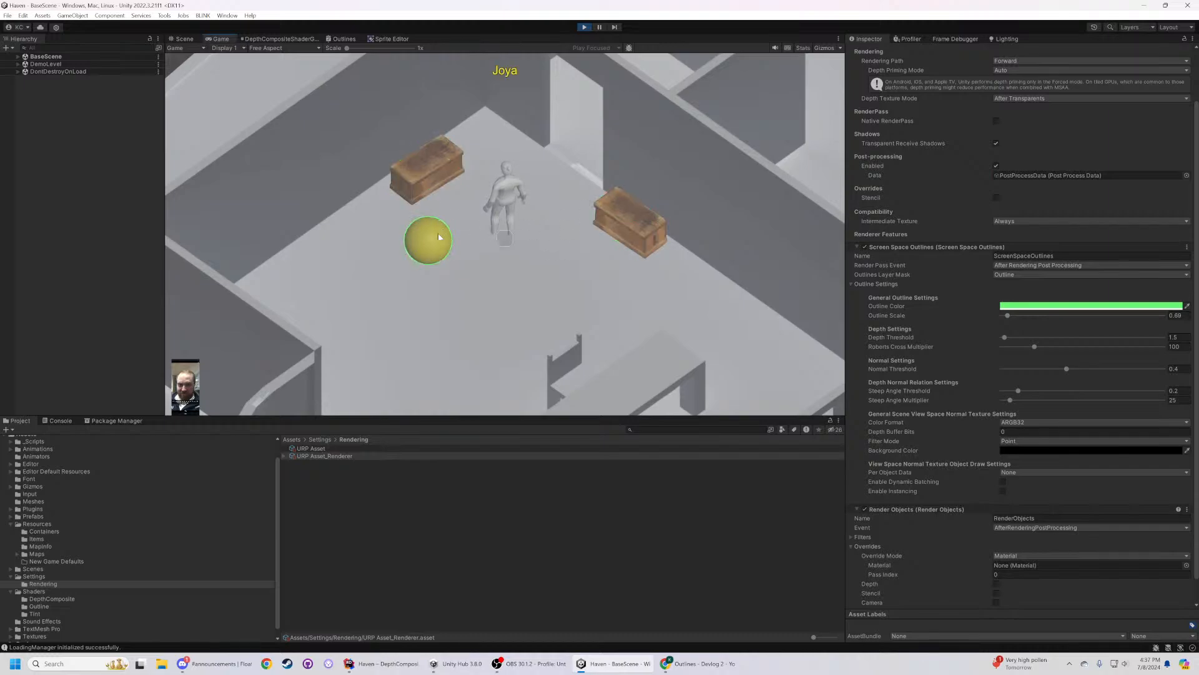
click(524, 241)
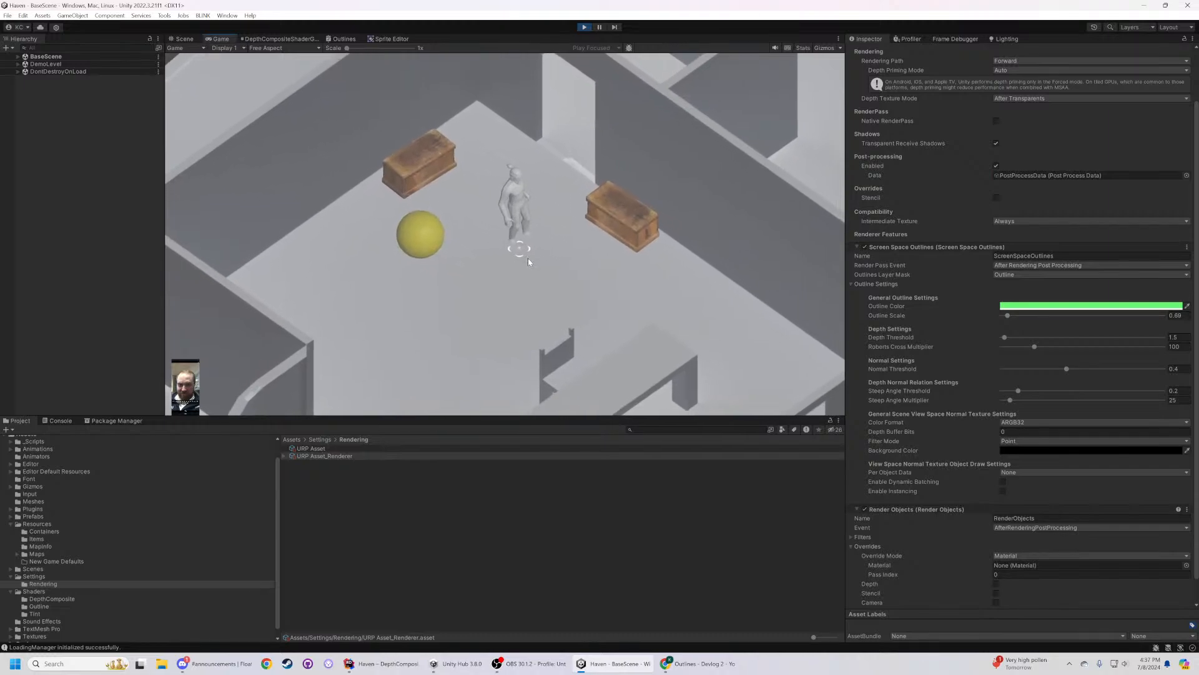
scroll(509, 266, down, 3)
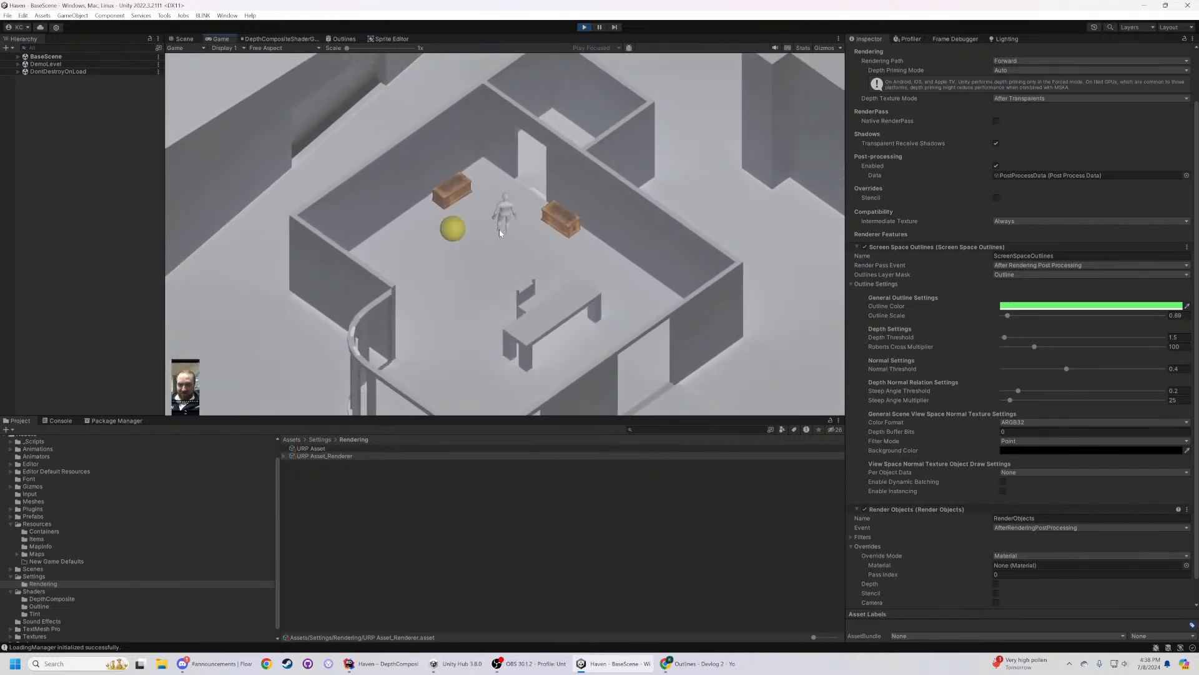
scroll(487, 256, up, 2)
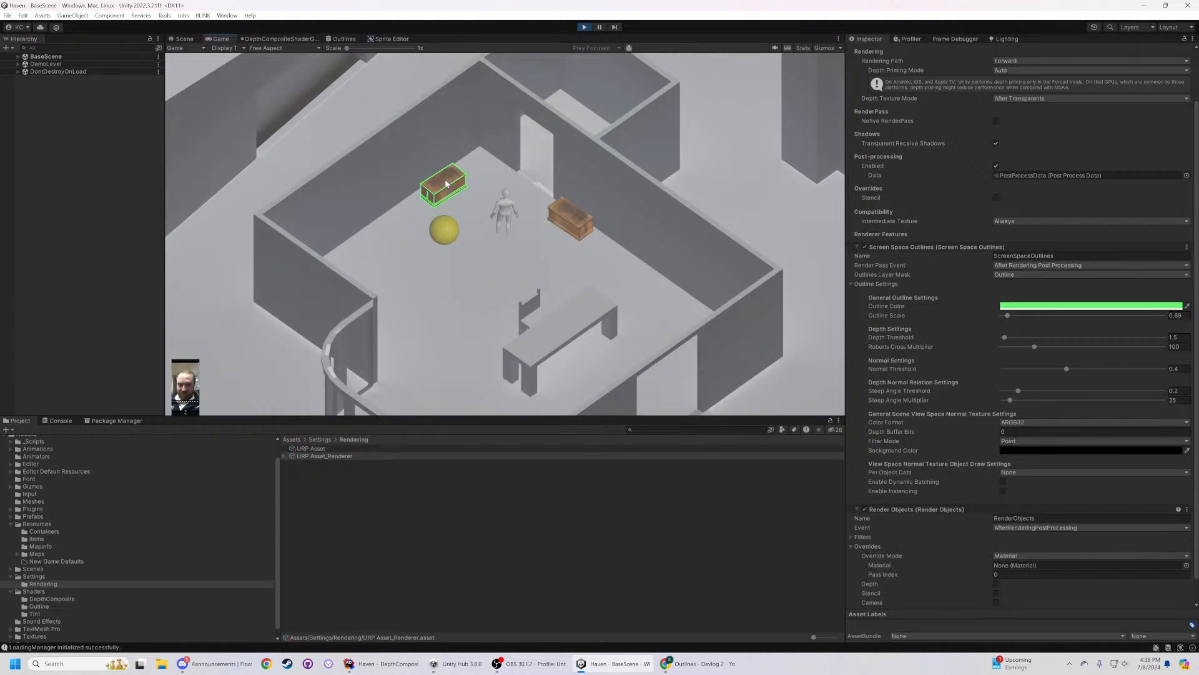
- Enable the Camera override on the Render Objects feature to view its settings, and disable it again
scroll(947, 418, down, 2)
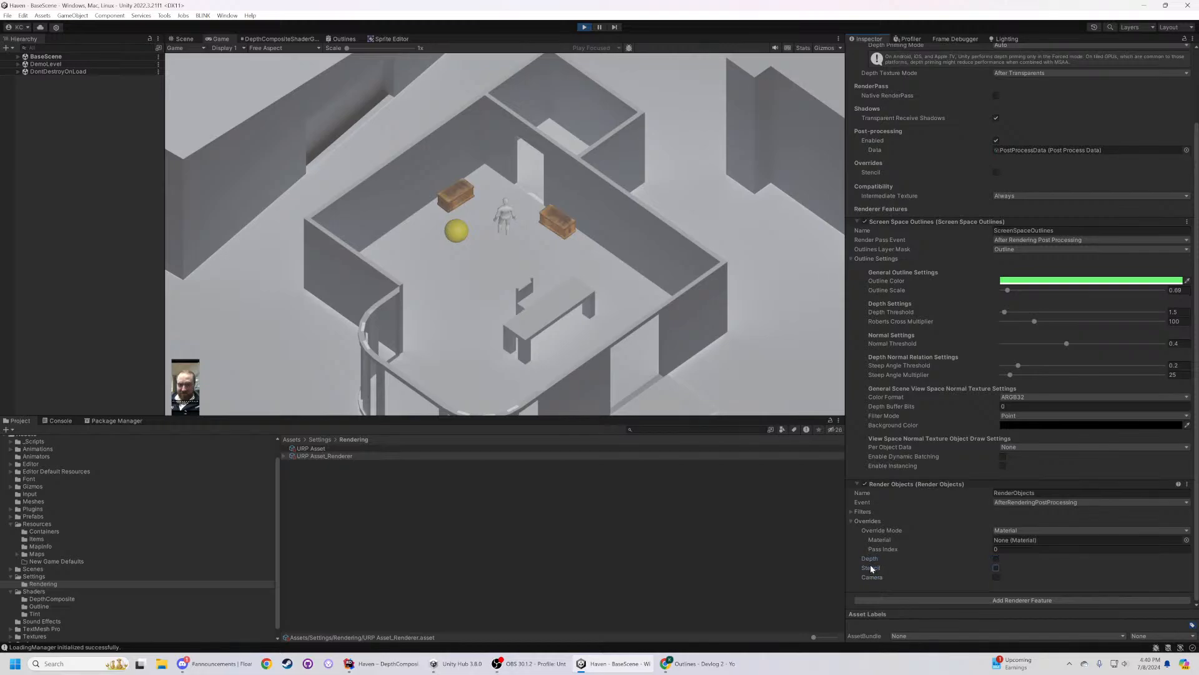
click(996, 577)
scroll(993, 576, down, 2)
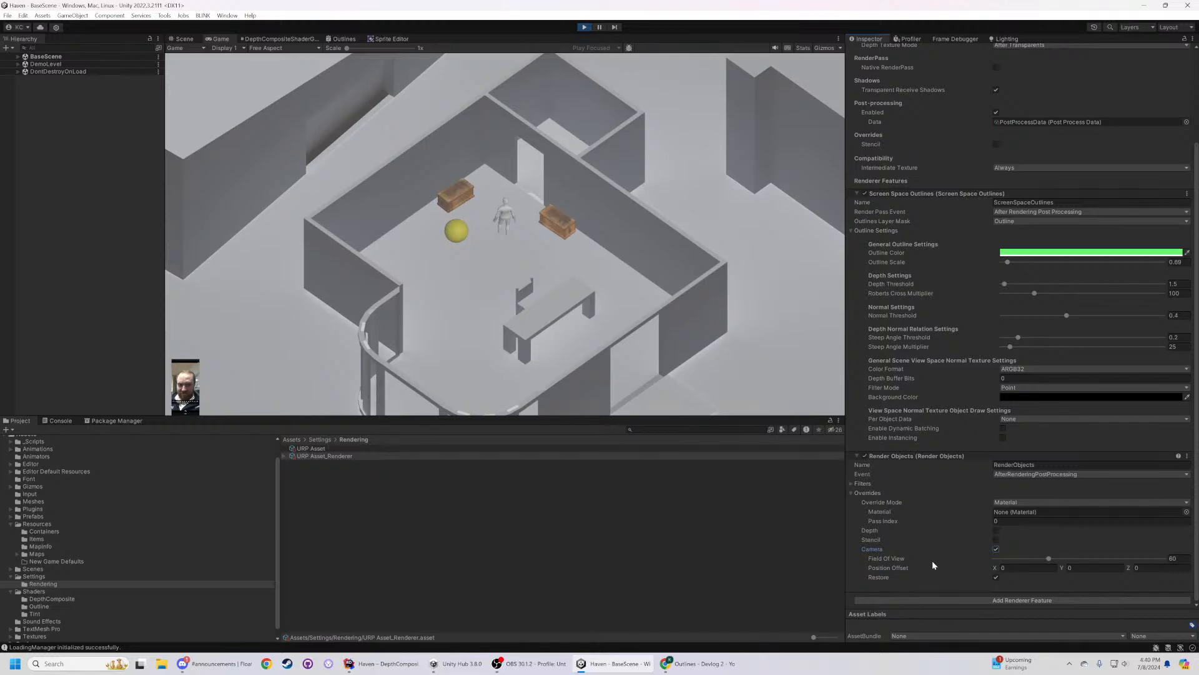
click(995, 549)
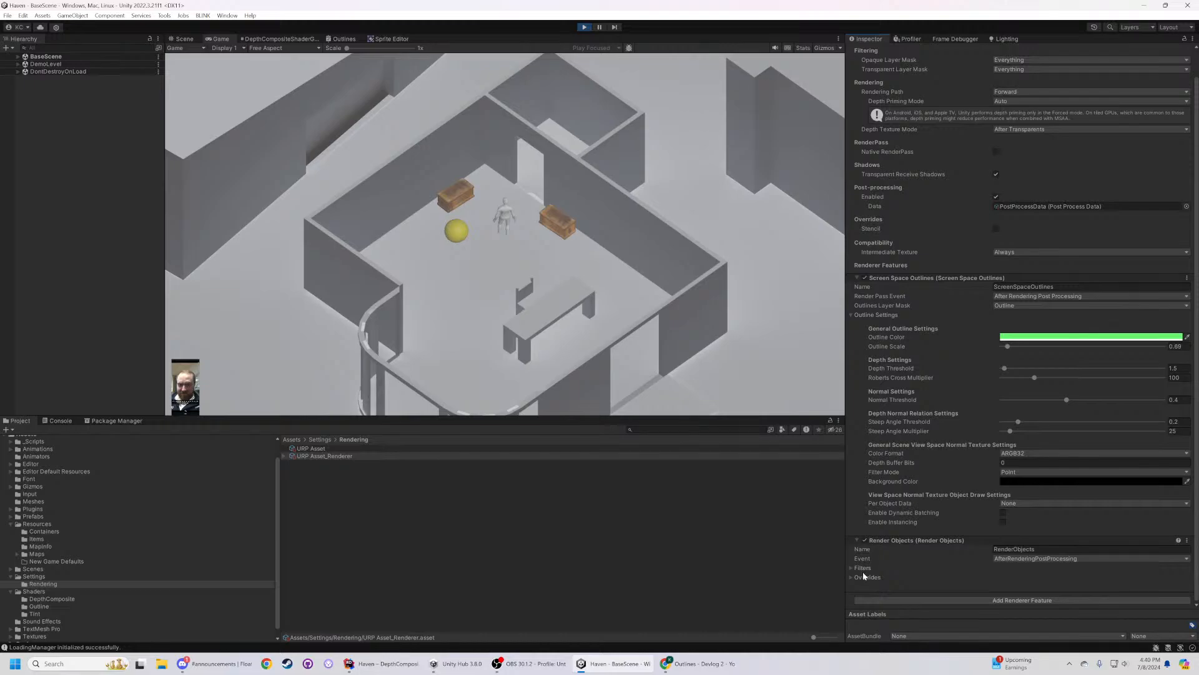
- Enable the Depth override on the Render Objects feature and review the Depth Test options, keeping Less Equal
scroll(913, 569, down, 1)
click(996, 558)
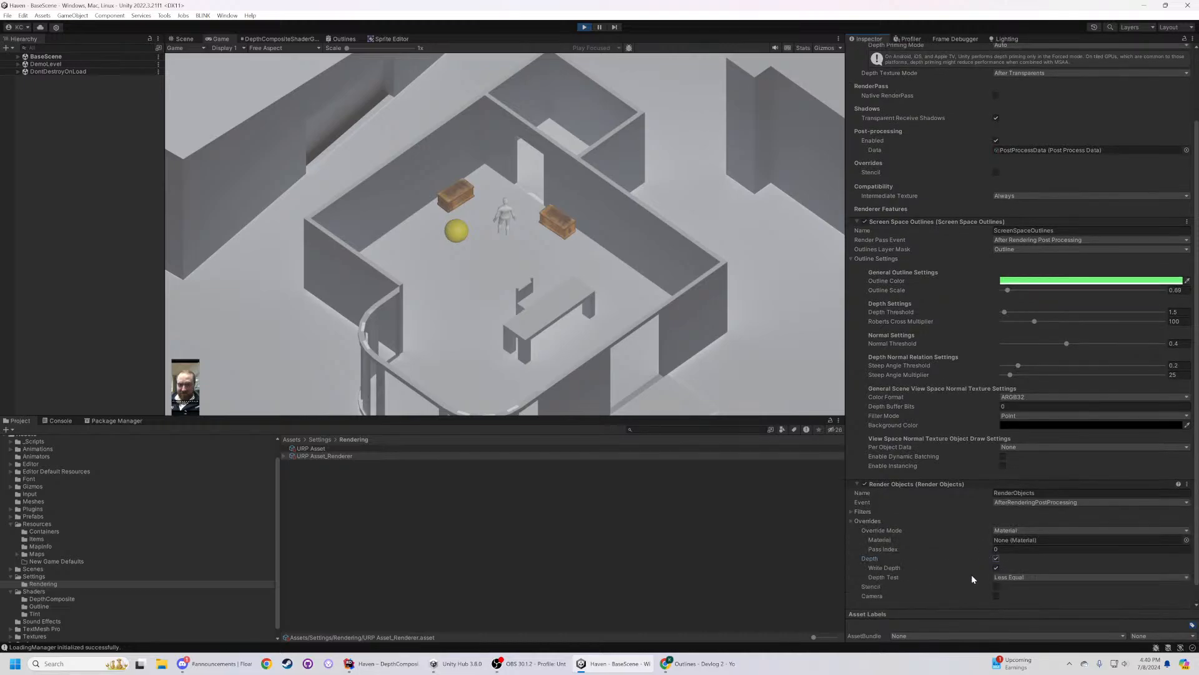
click(1007, 577)
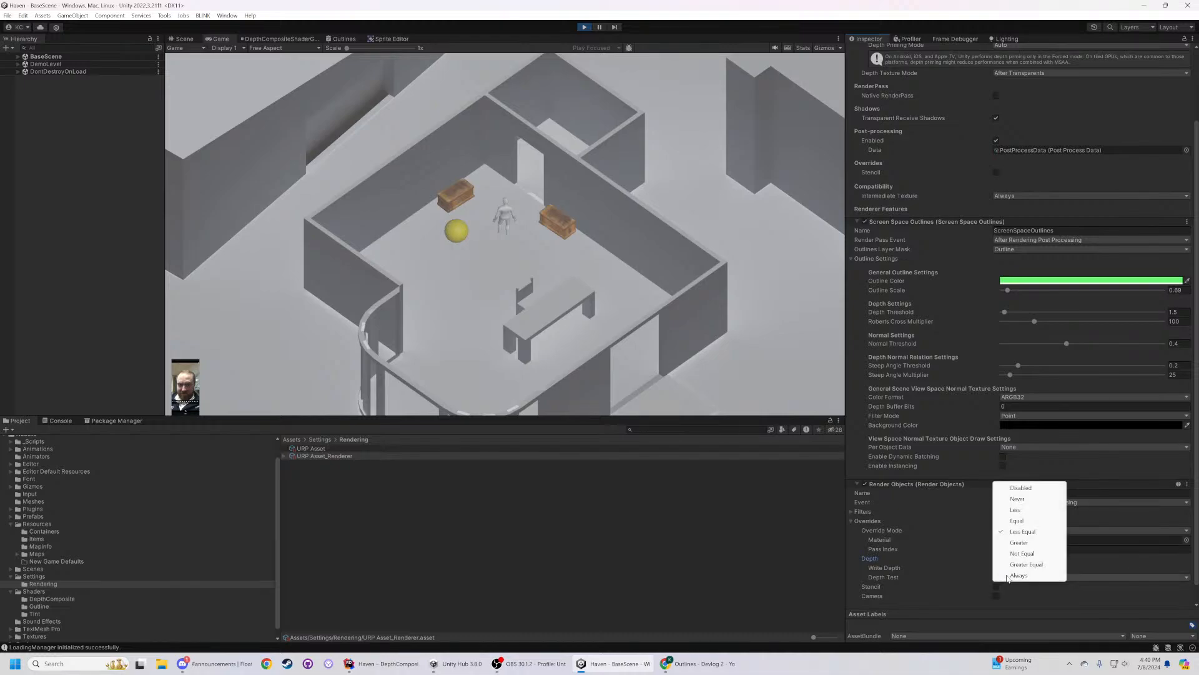
click(945, 583)
click(1009, 578)
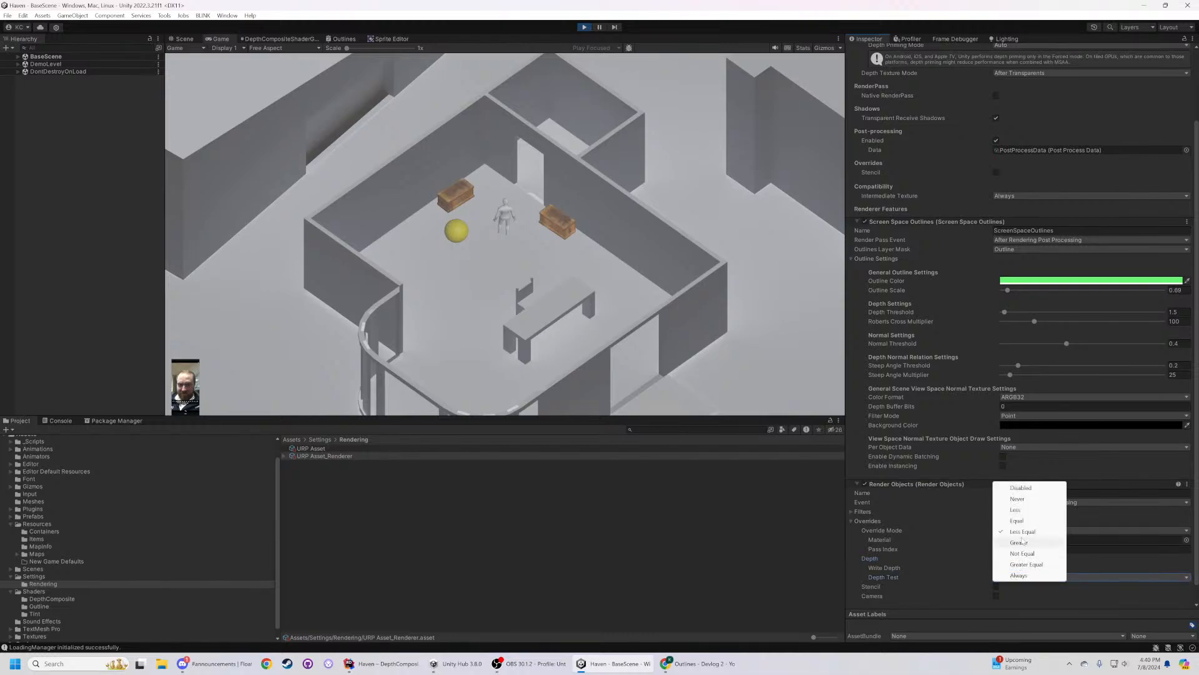
click(936, 581)
click(1020, 578)
click(934, 580)
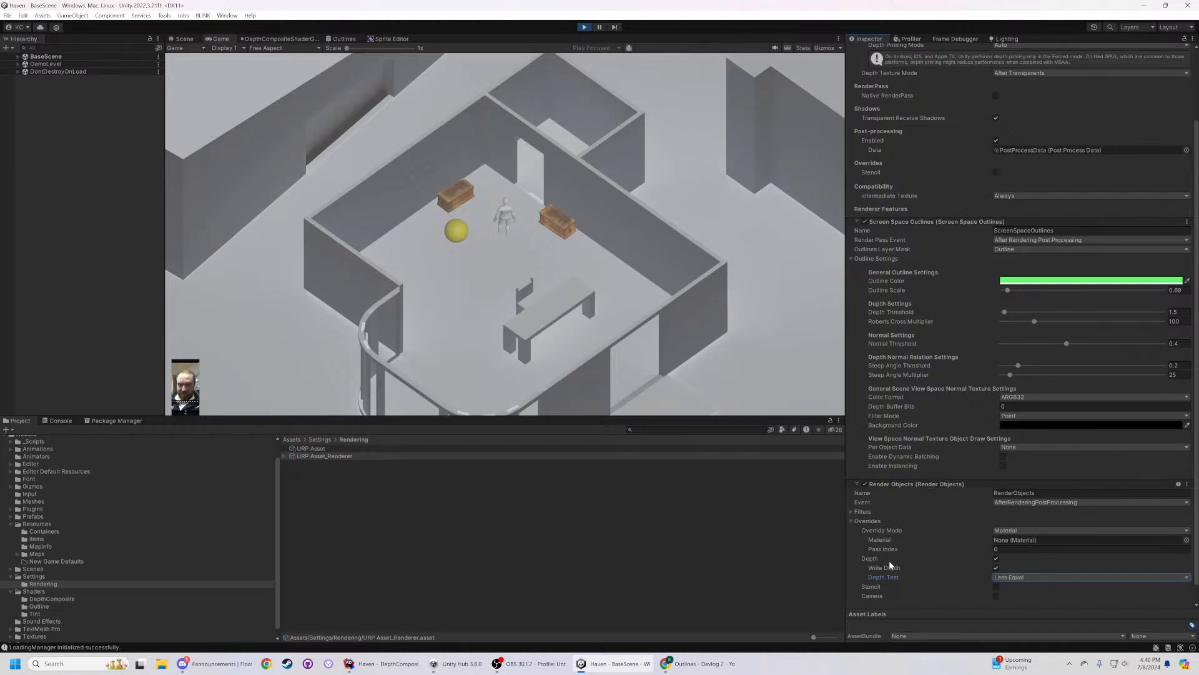
- Disable the Depth override on the Render Objects feature and review its Override Mode options
click(996, 558)
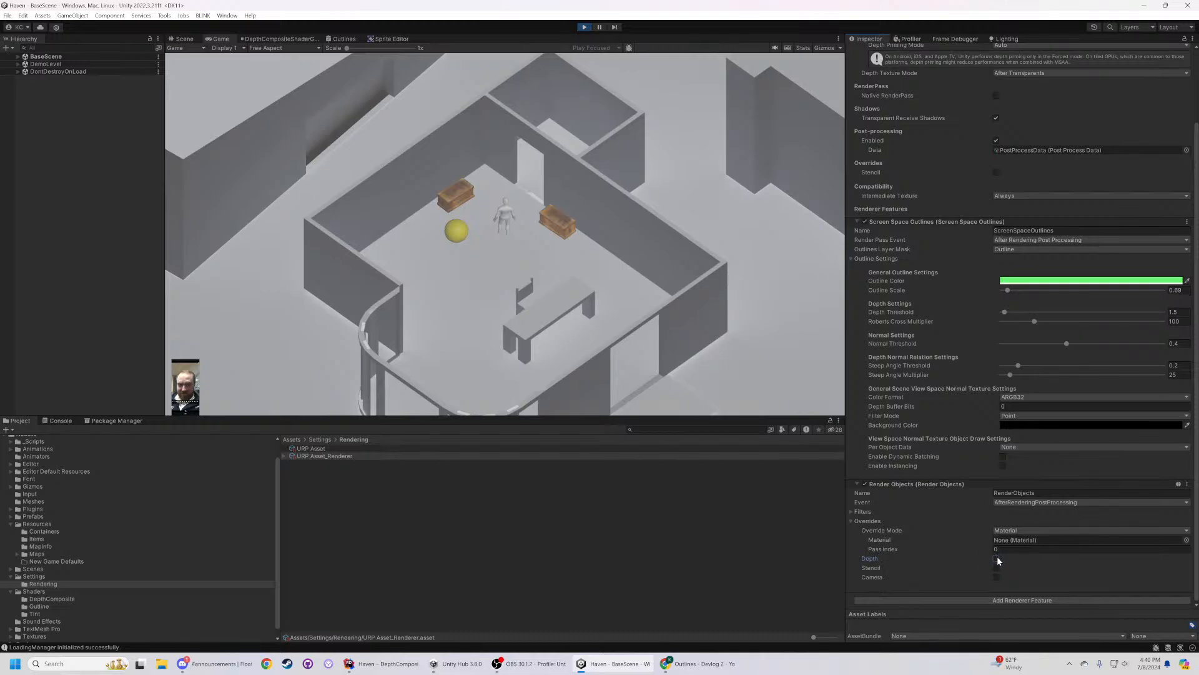
click(866, 520)
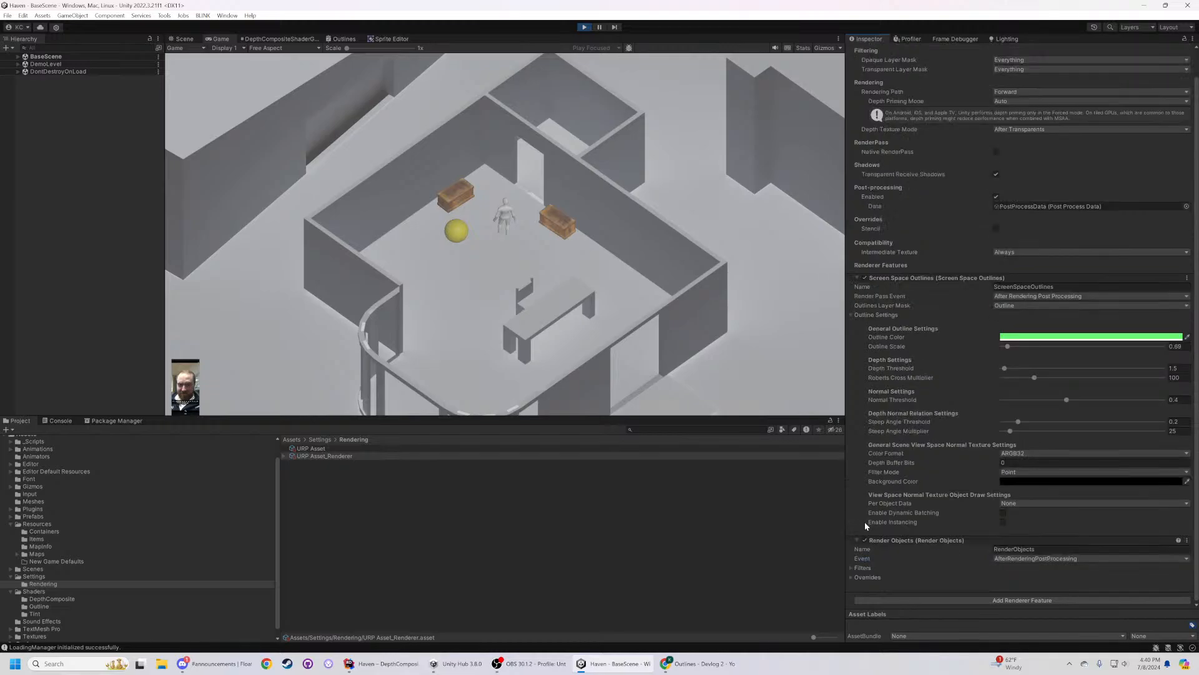
click(856, 575)
scroll(927, 575, down, 2)
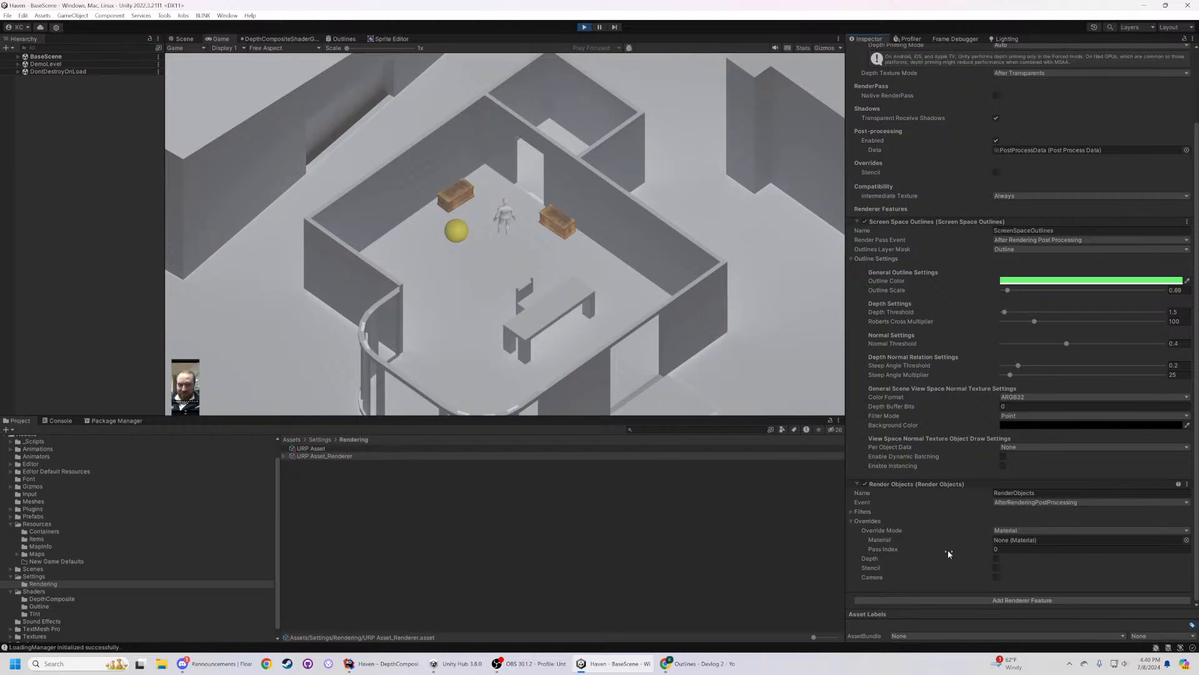
click(1000, 531)
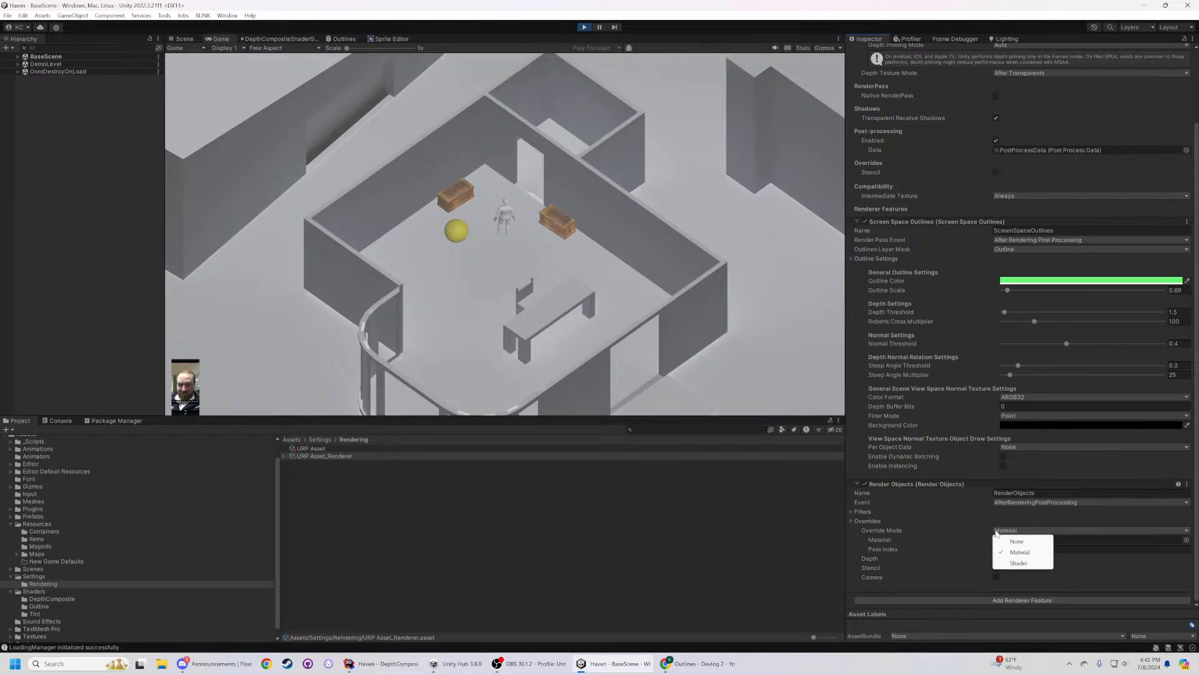
- Set the layer mask in the Render Objects feature's filters to Outline
click(859, 512)
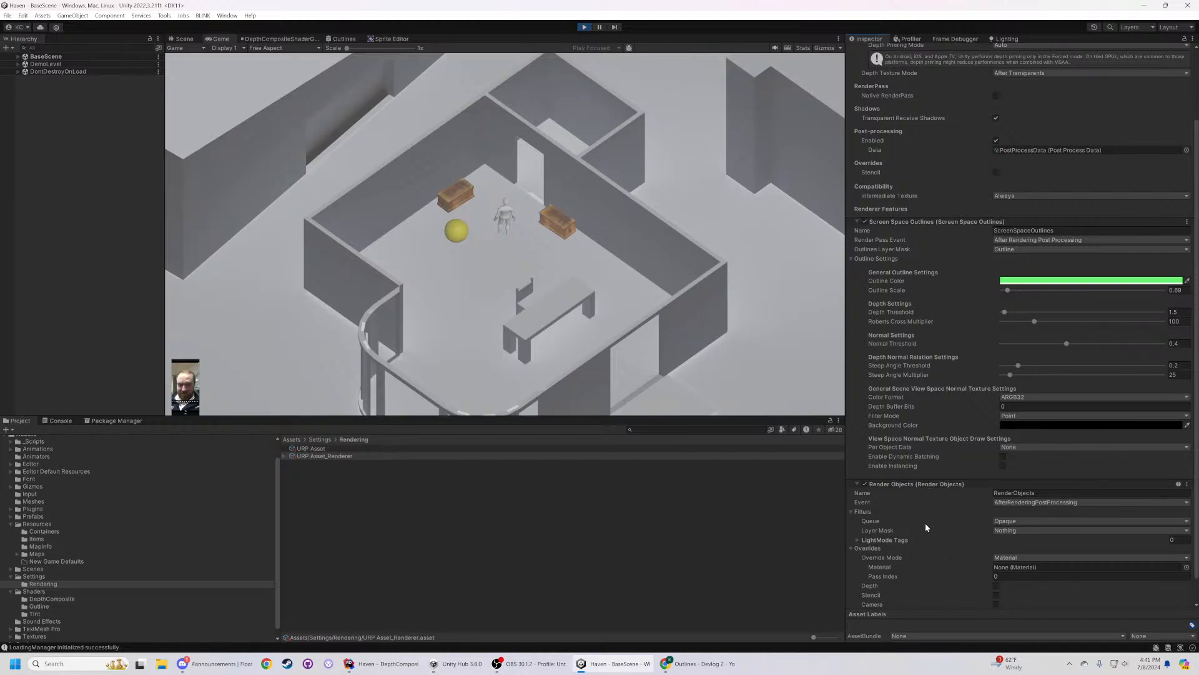
click(1002, 531)
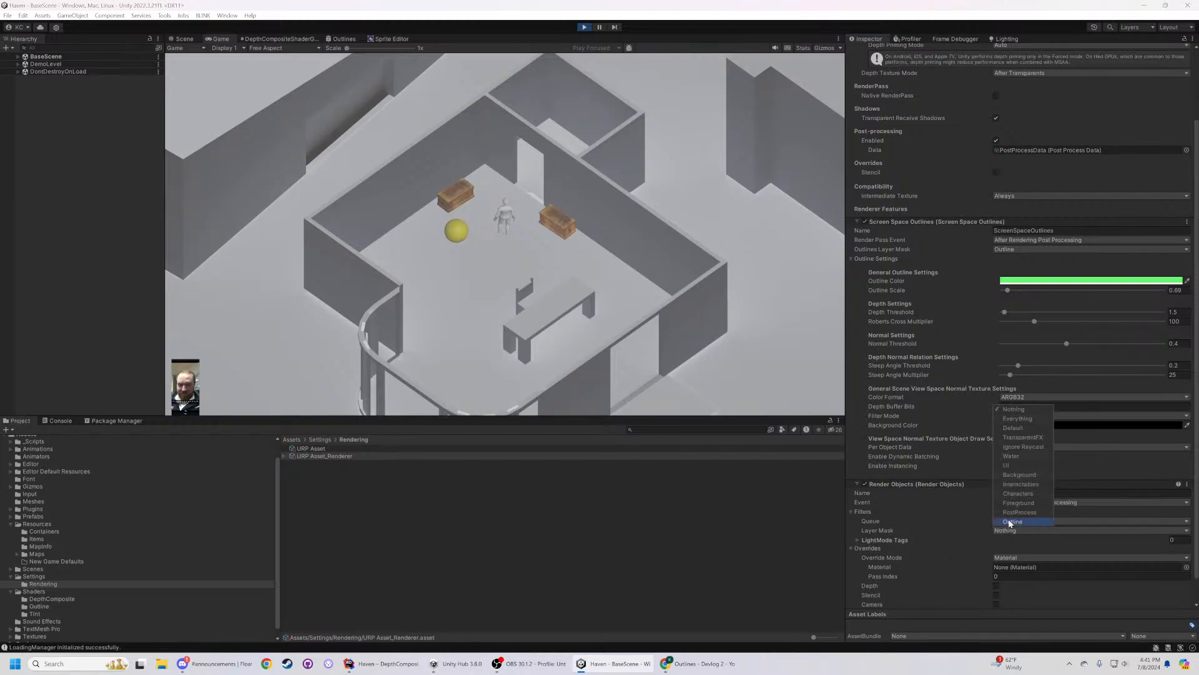
click(1008, 522)
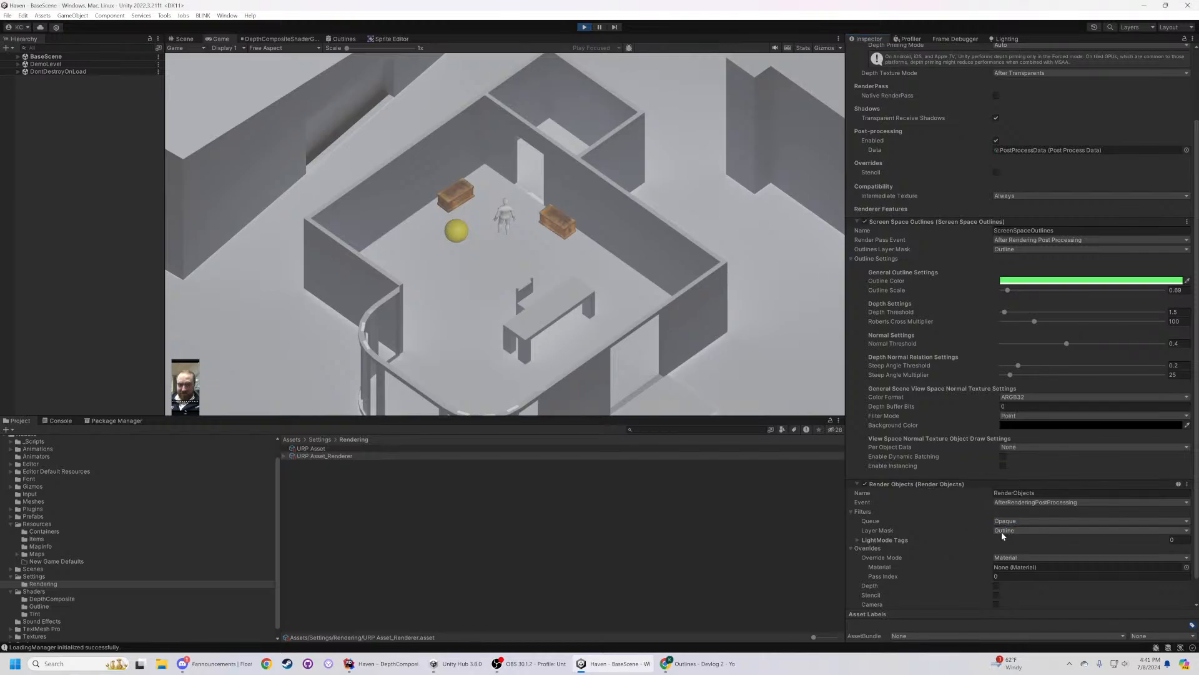
click(978, 533)
- Disable the Screen Space Outlines renderer feature and exit play mode
click(867, 223)
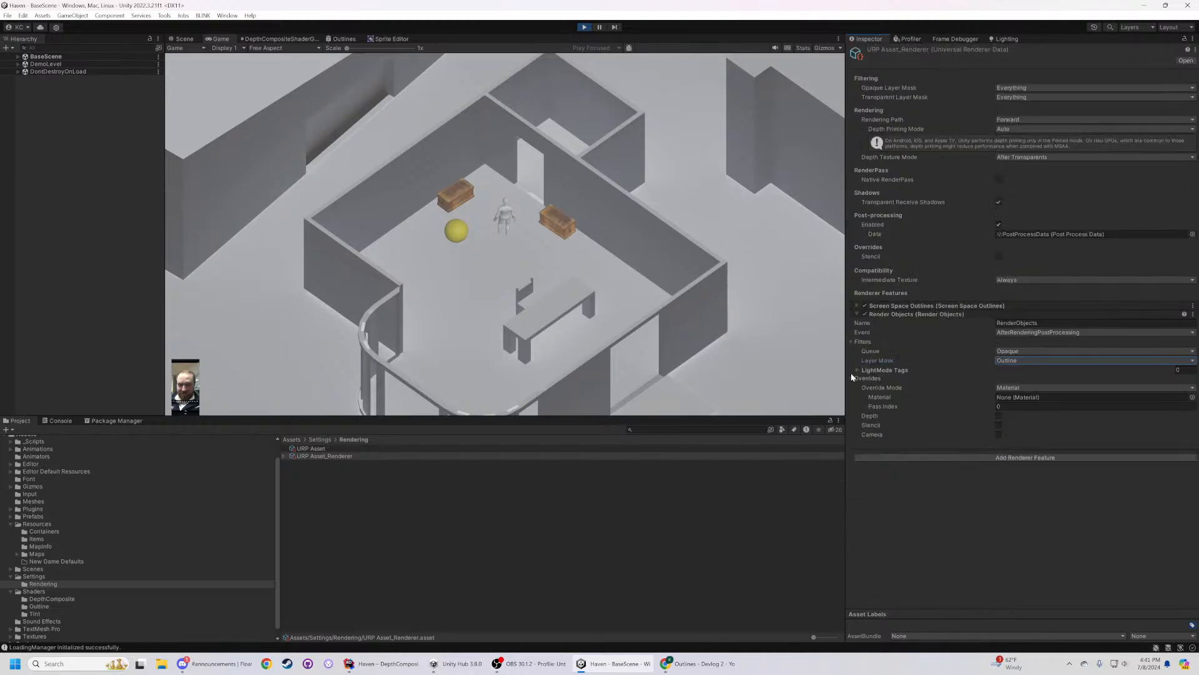
click(866, 306)
click(857, 305)
key(ctrl+s)
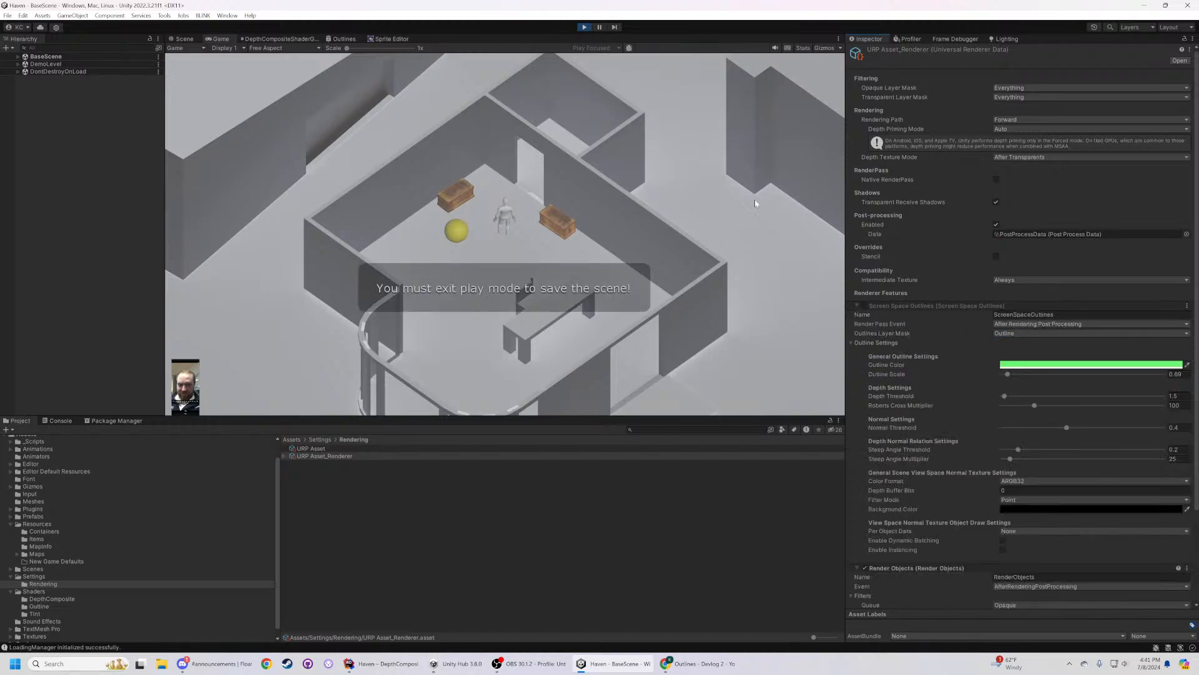
click(582, 26)
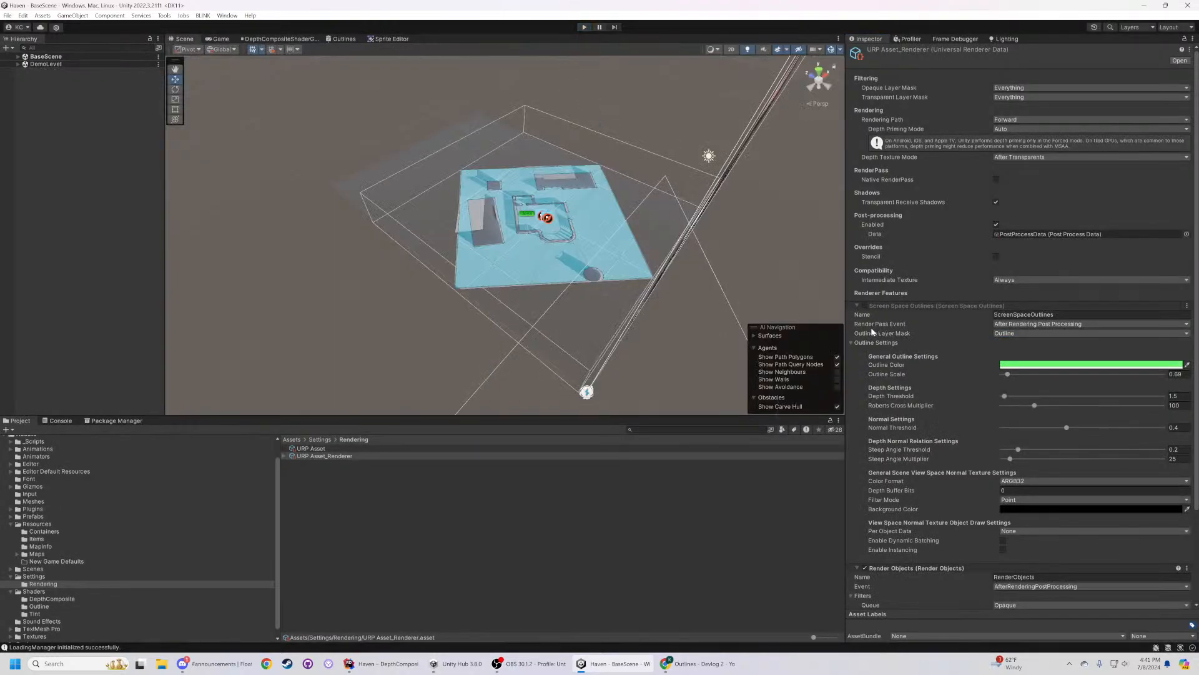
- Open the ViewSpaceNormals shader graph and the OutlinesV2 shader graph from the Shaders/Outline folder
scroll(891, 340, down, 3)
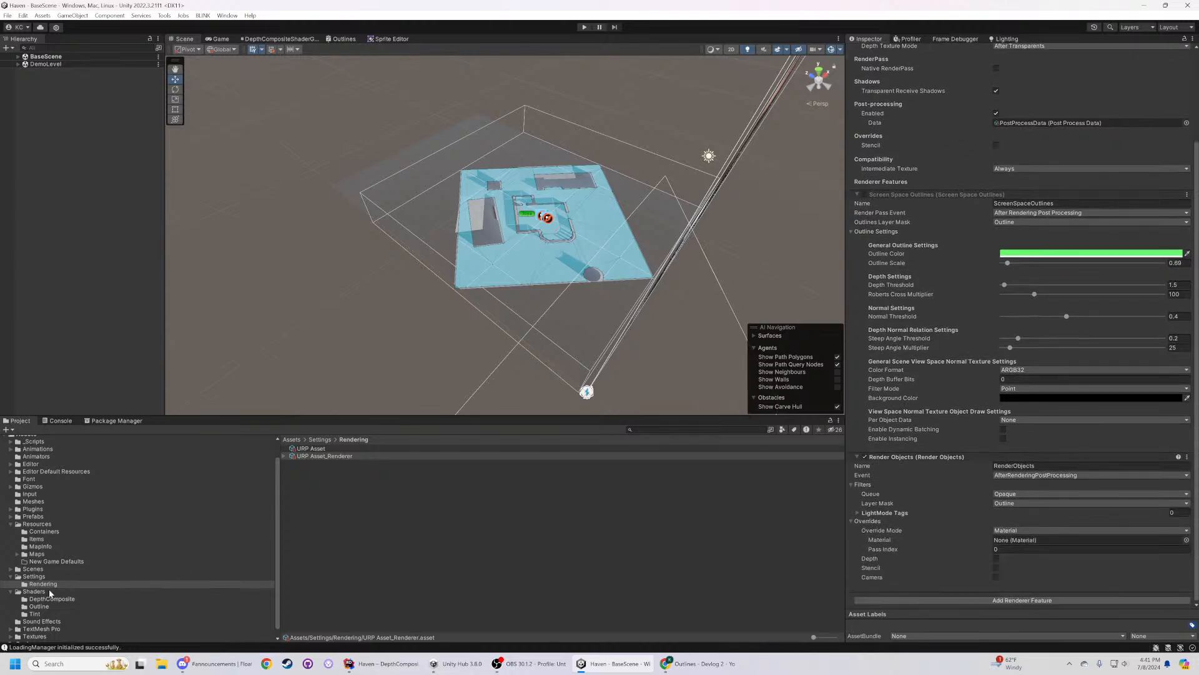
click(39, 605)
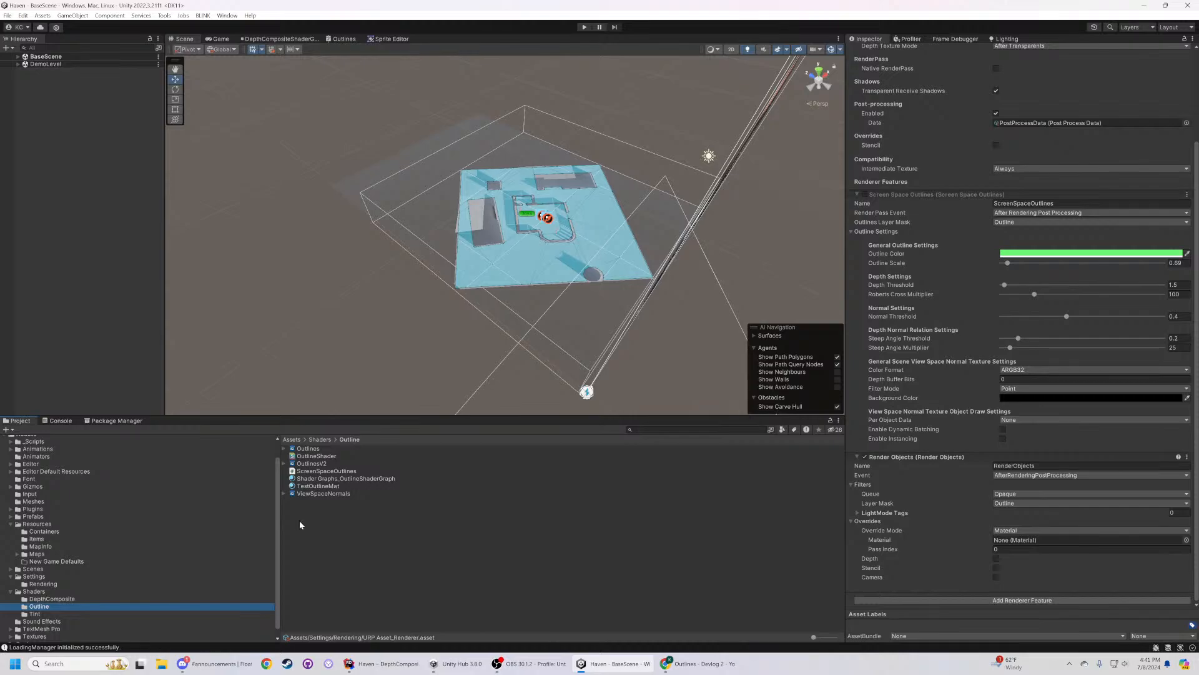
double_click(323, 494)
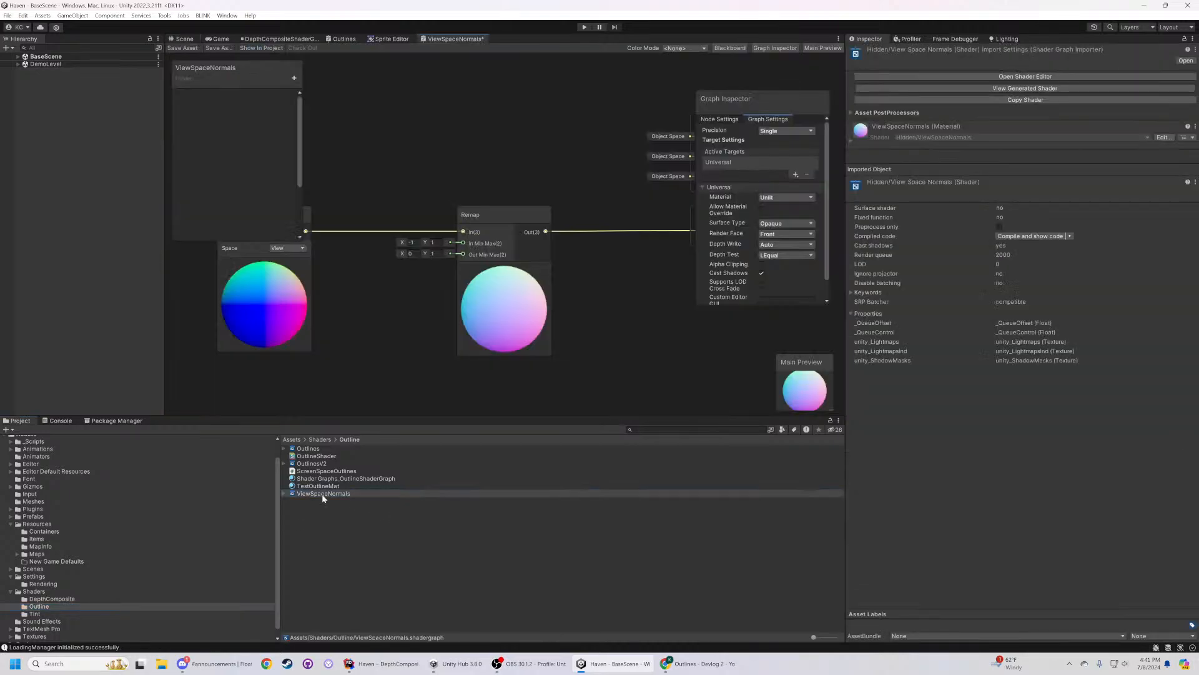
double_click(312, 464)
scroll(481, 182, down, 4)
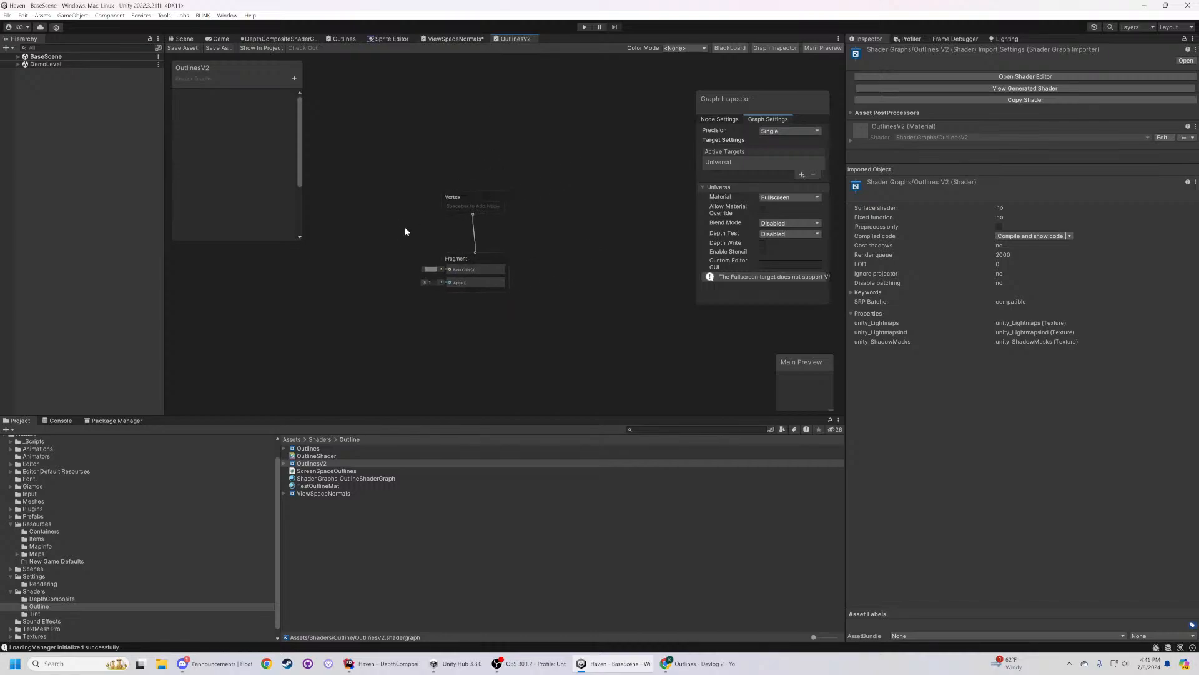
middle_drag(409, 230, 471, 244)
drag(403, 156, 641, 363)
click(606, 364)
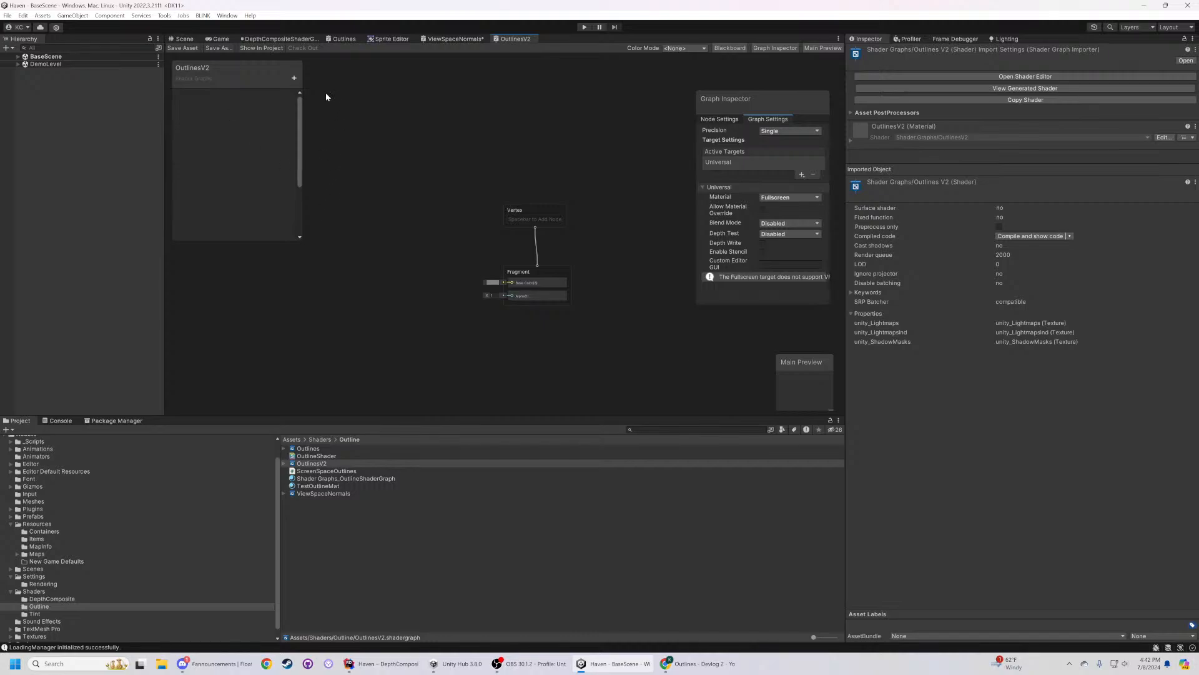
click(288, 76)
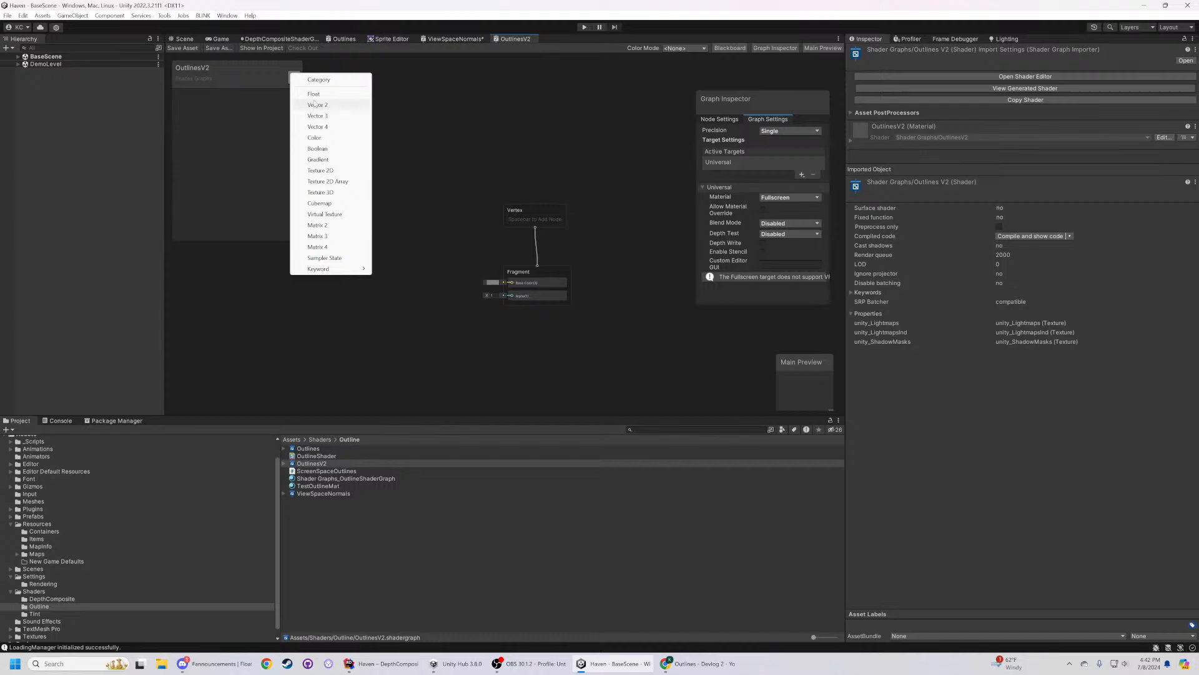
click(315, 95)
text(TThickness)
key(Return)
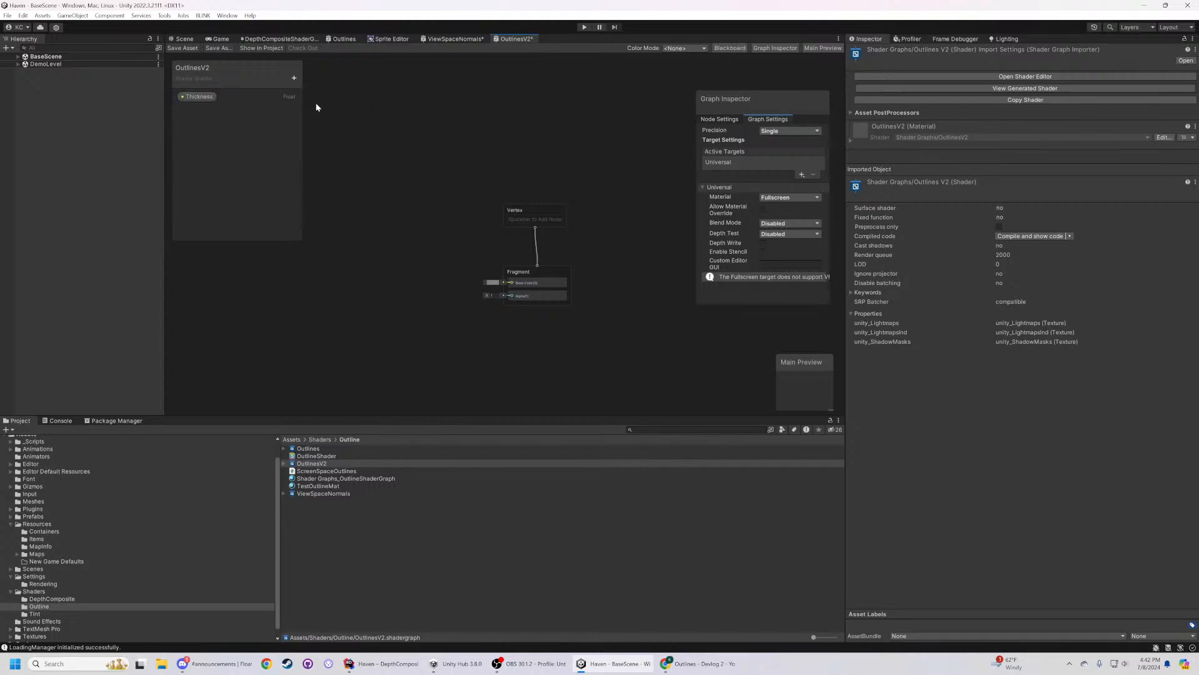
click(294, 77)
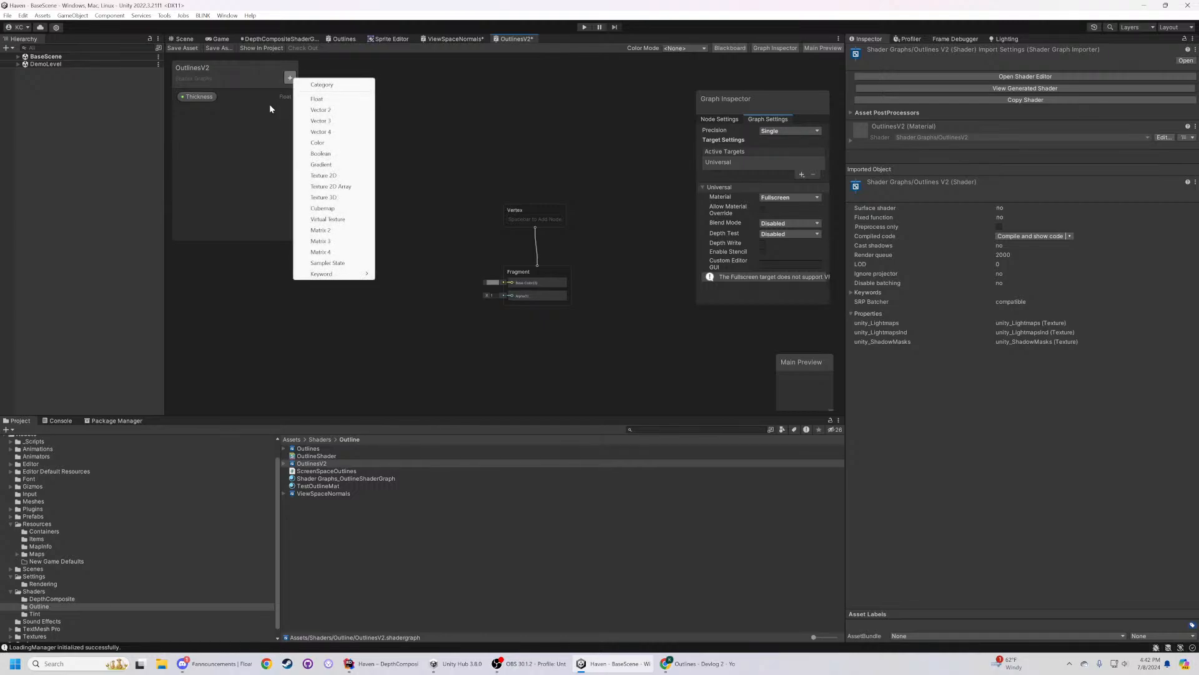
click(199, 97)
click(795, 150)
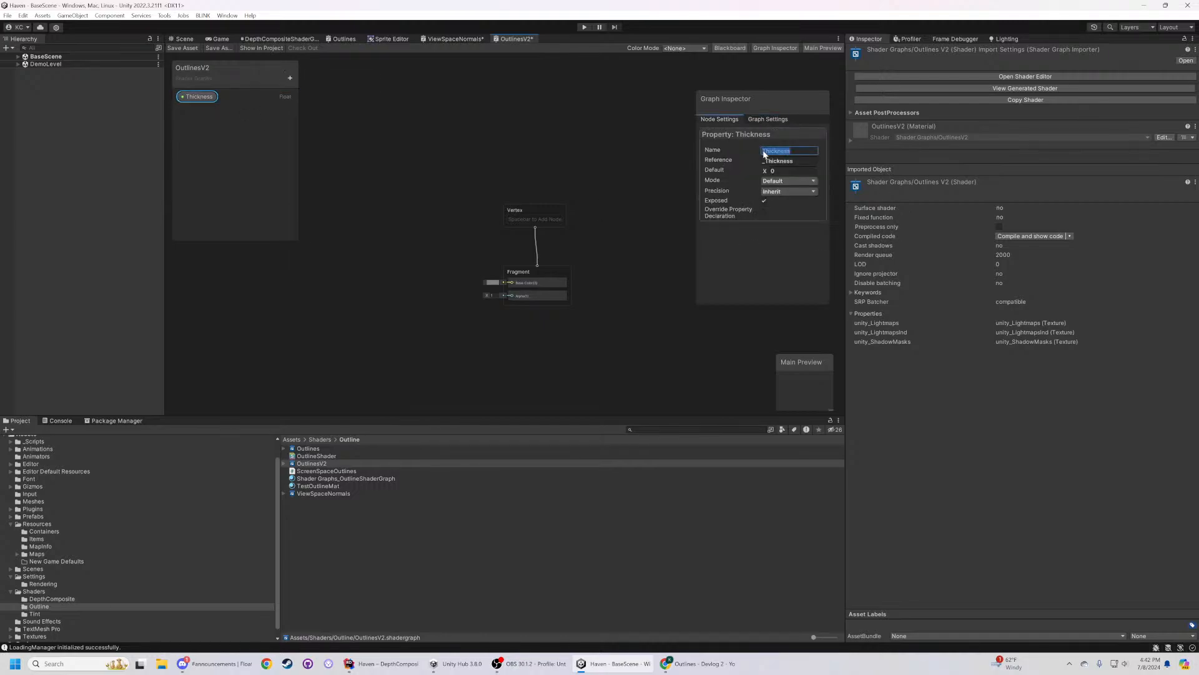
click(197, 100)
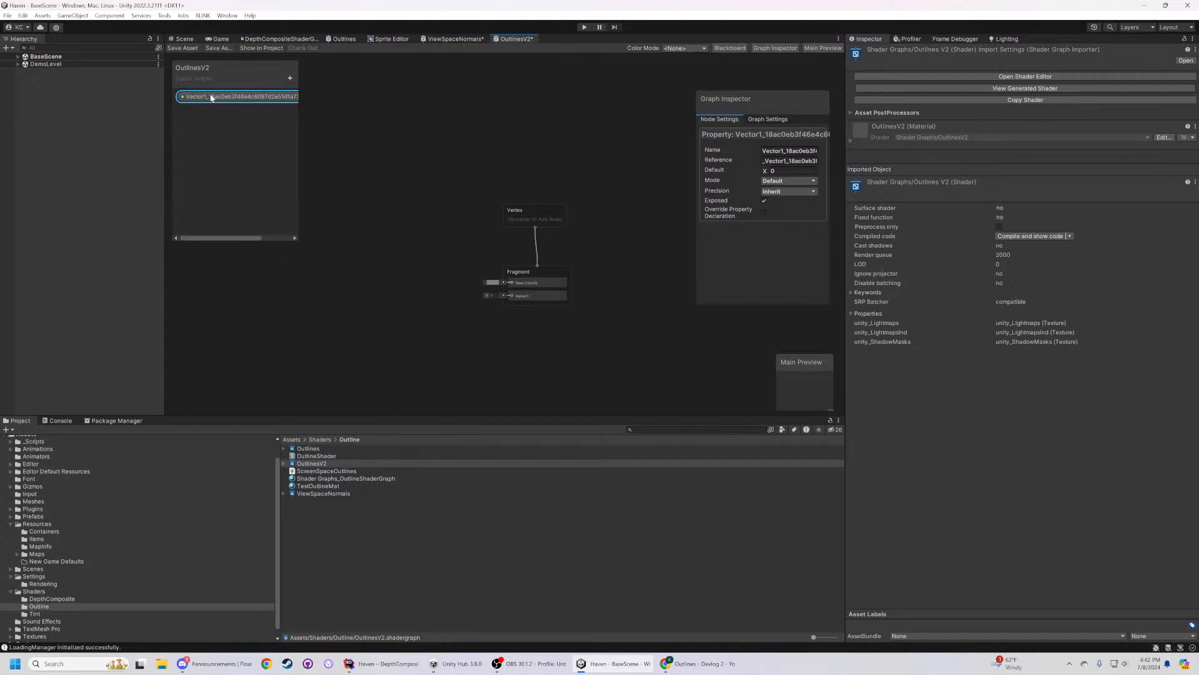
key(Delete)
- Add a Float property named OutlineThickness to the OutlinesV2 shader graph
click(290, 77)
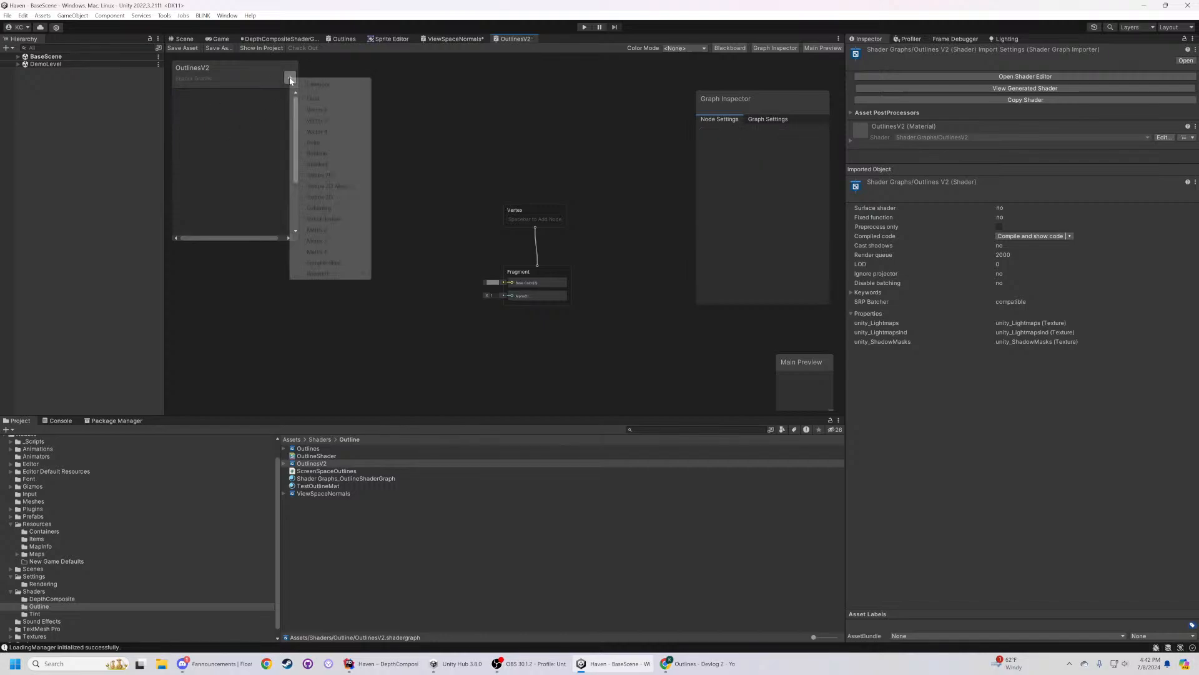
click(323, 98)
text(Outlin)
text(eThickness)
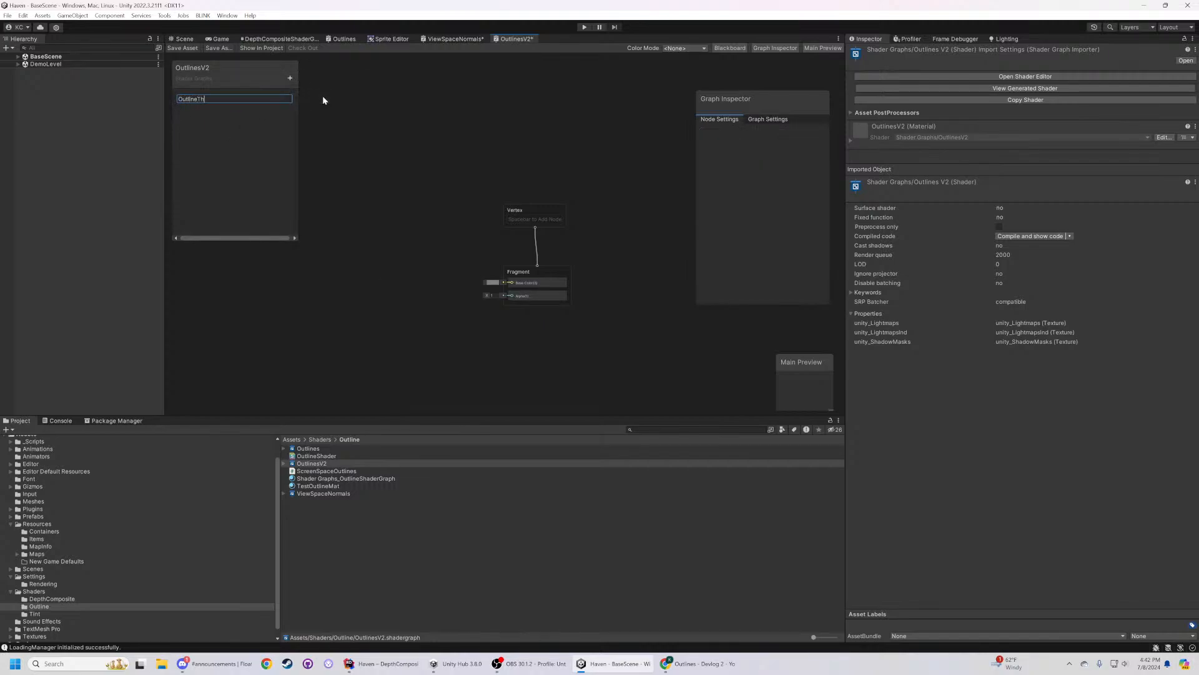
key(Return)
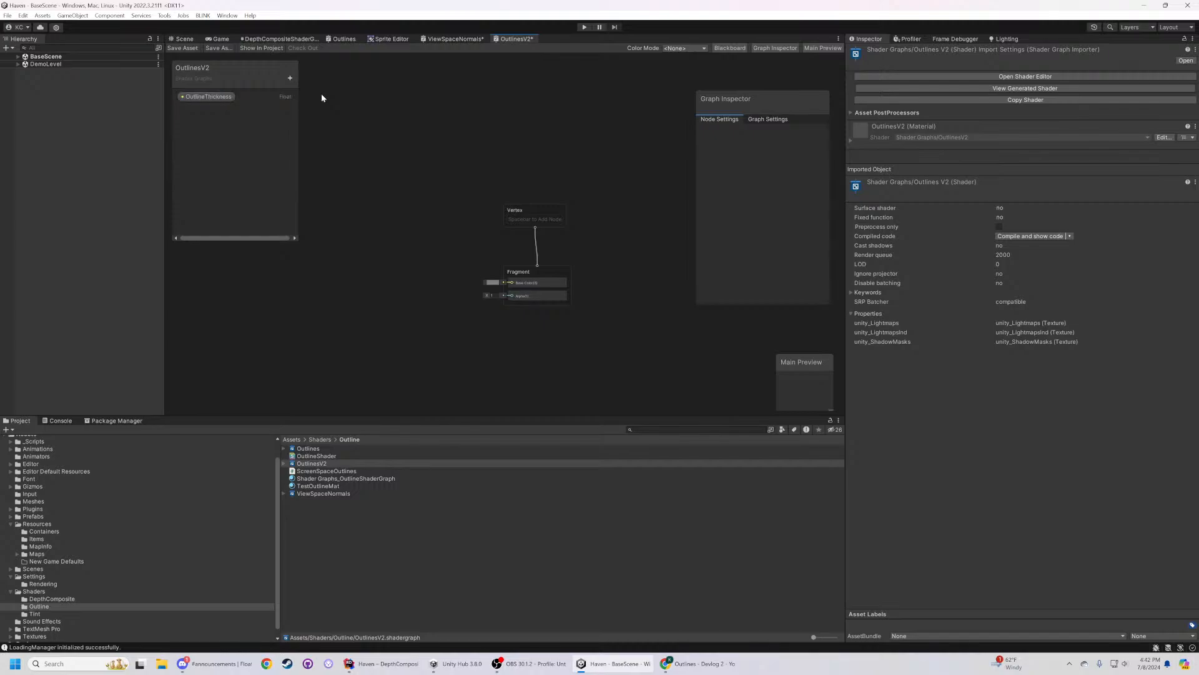
- Add a Color property named OutlineColor to the OutlinesV2 shader graph
click(290, 77)
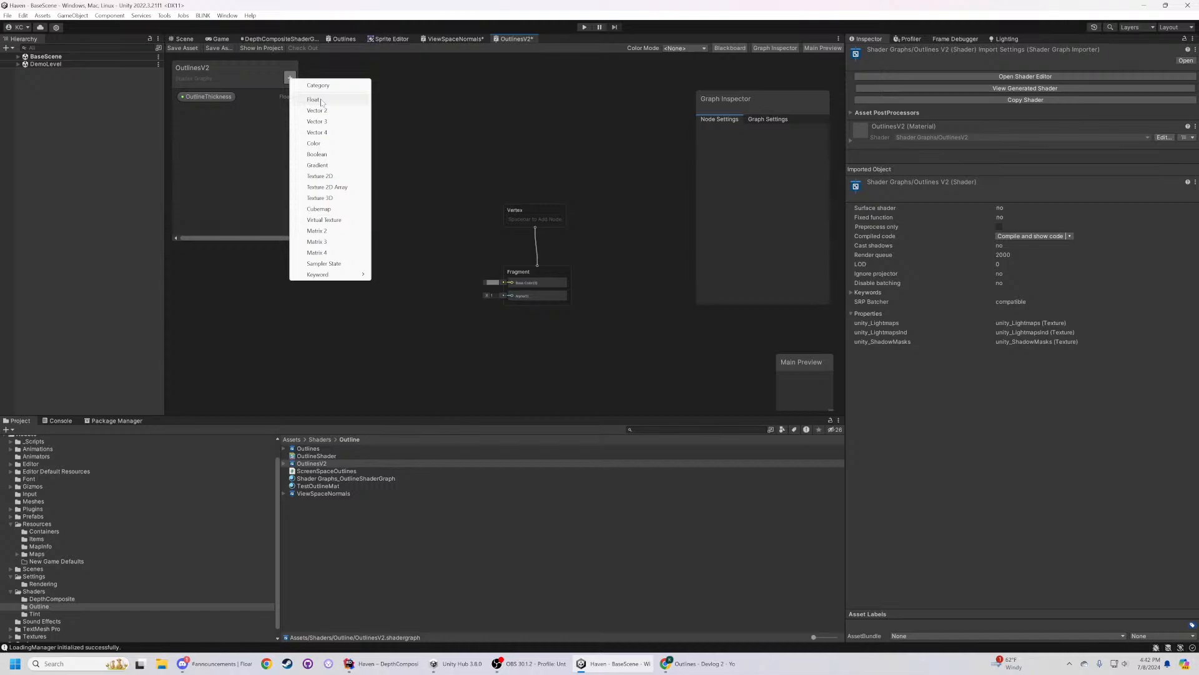
click(314, 143)
text(OutlineColor)
key(Return)
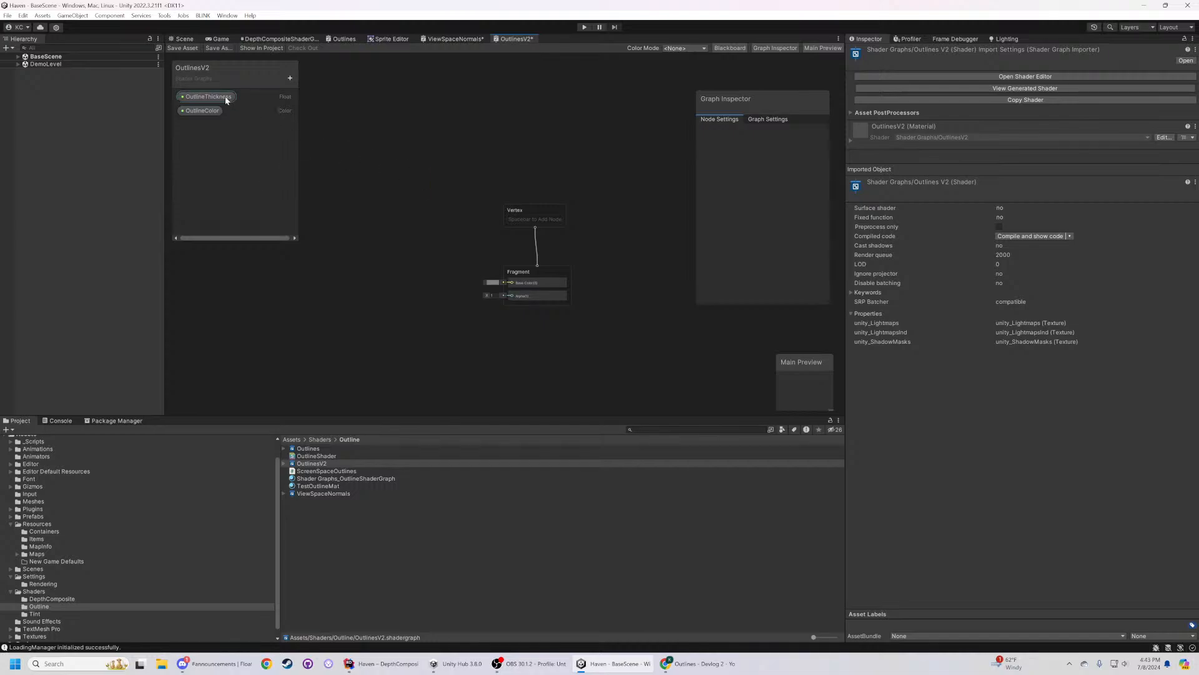
- Create a Custom Function node, expand its preview, and place it before the Vertex and Fragment blocks
right_click(380, 272)
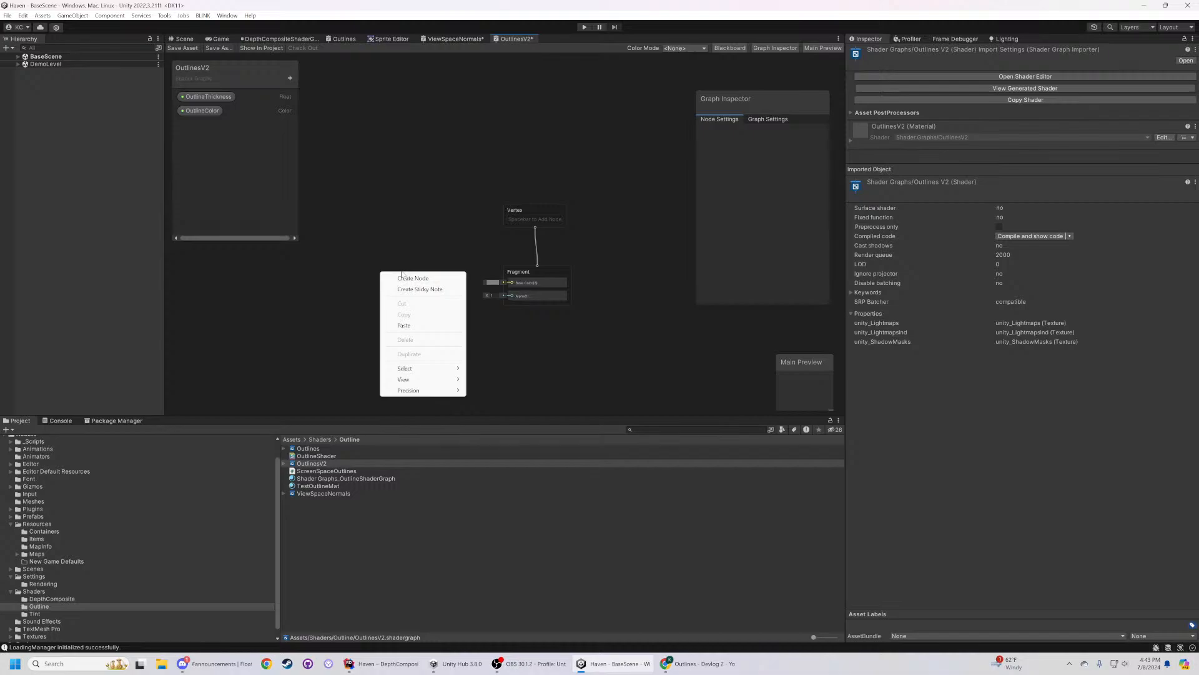
click(403, 273)
text(custom)
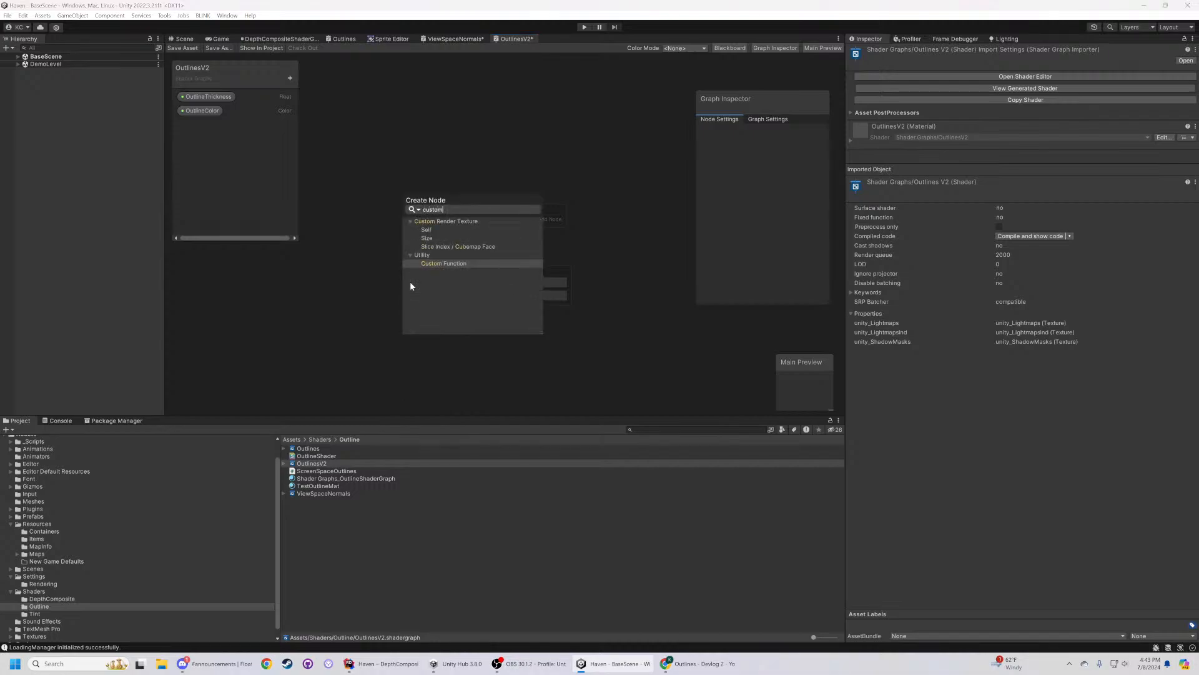
key(Return)
click(436, 301)
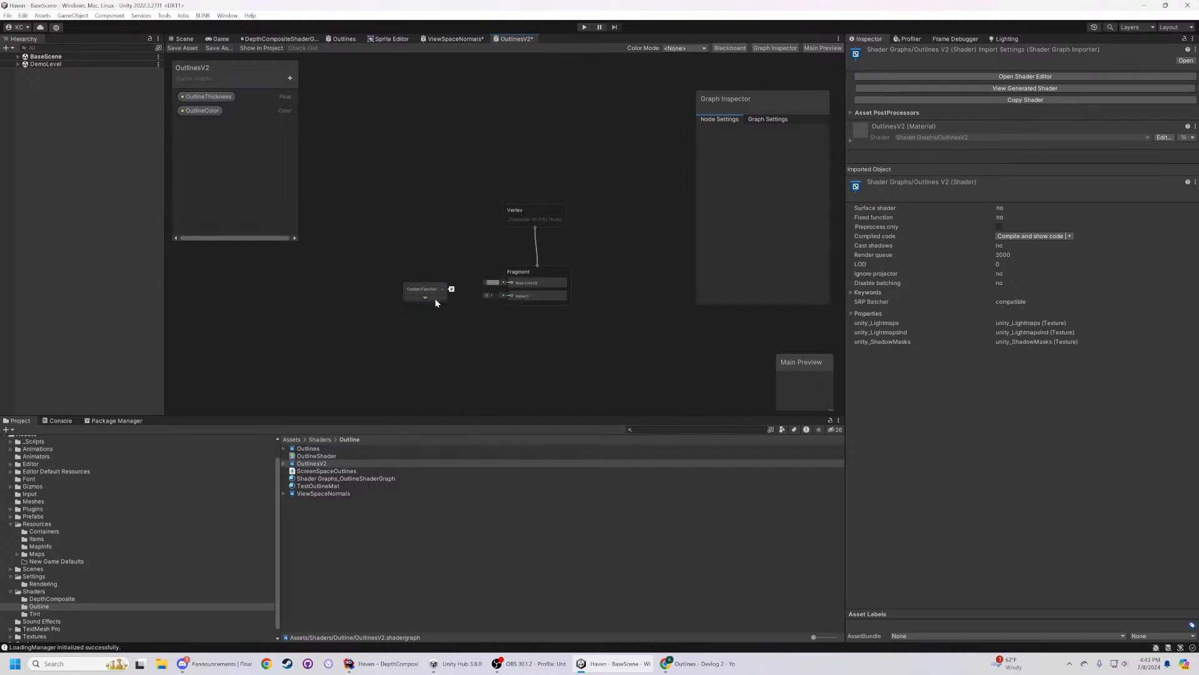
click(425, 299)
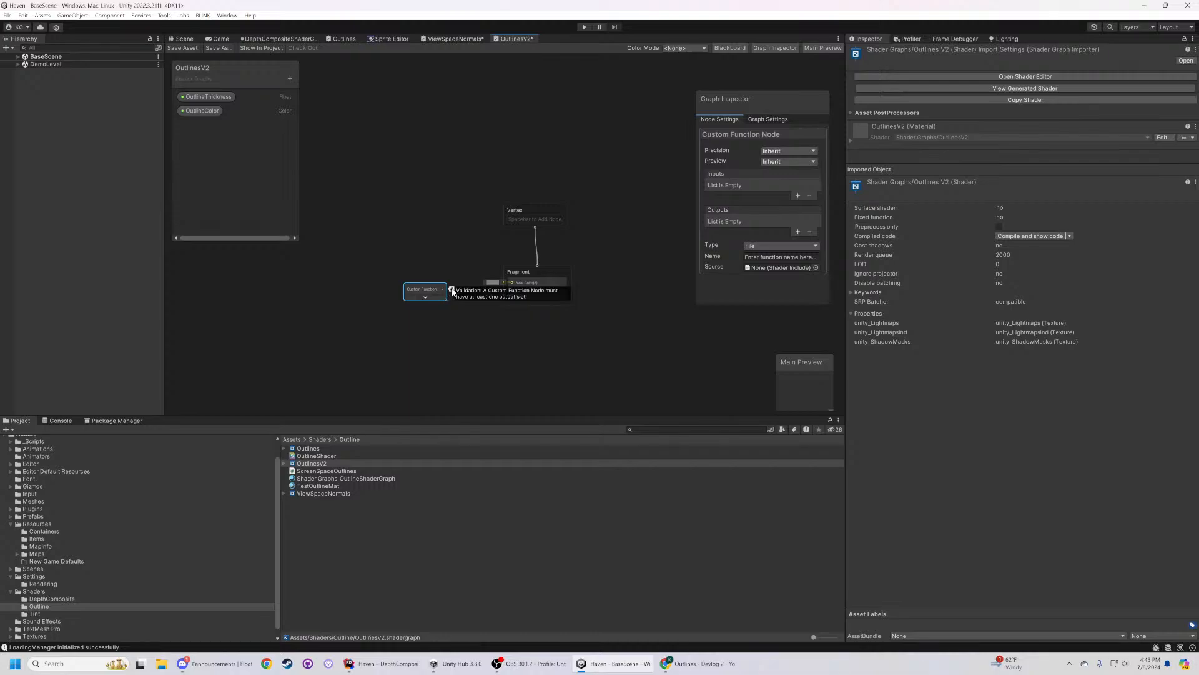
click(451, 290)
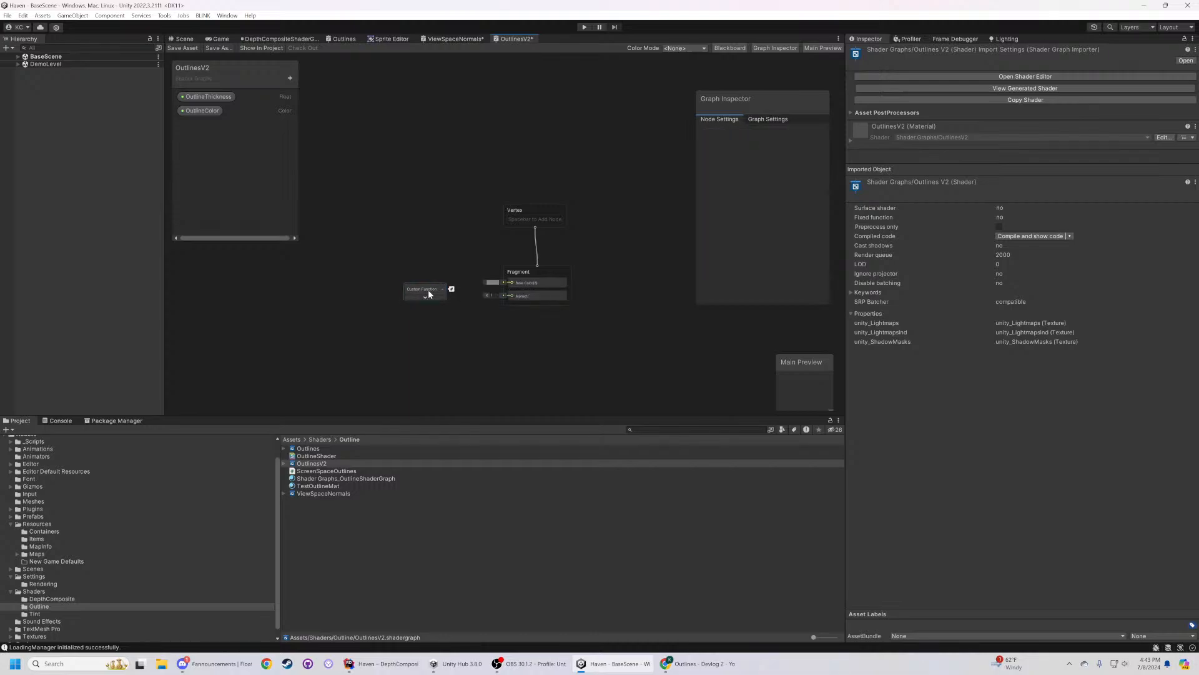
click(430, 294)
click(426, 297)
drag(425, 293, 378, 234)
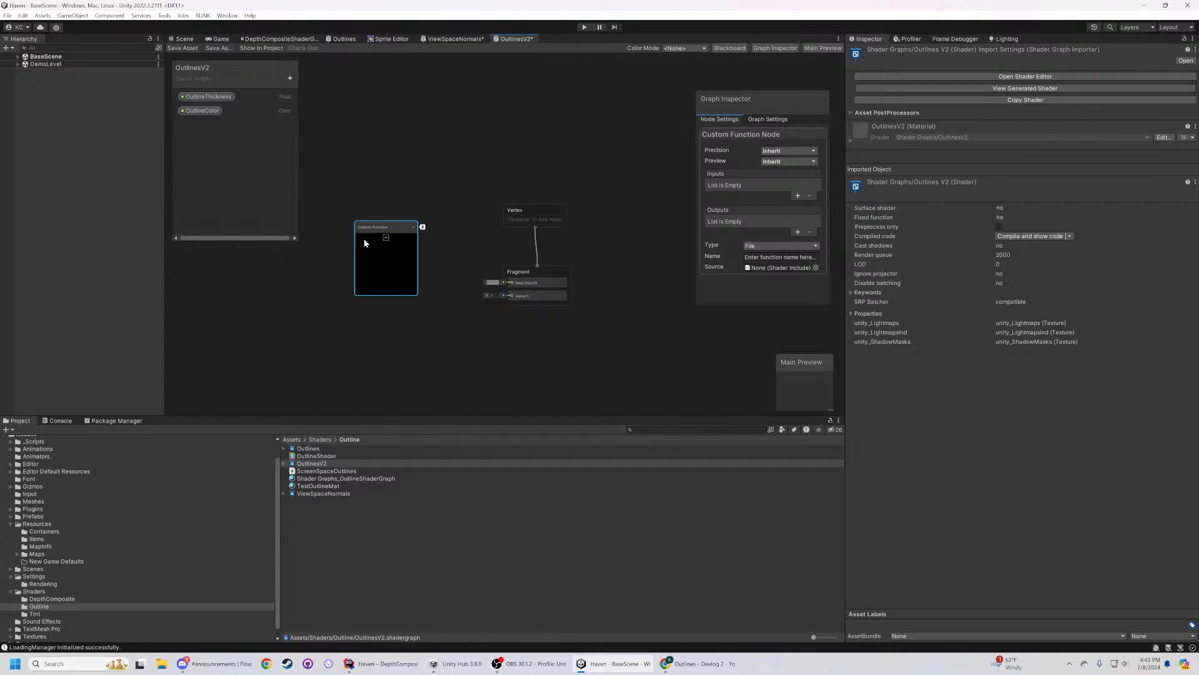
- Place the OutlineThickness and OutlineColor properties in the graph as nodes beside the Custom Function node
click(206, 96)
drag(288, 273, 291, 275)
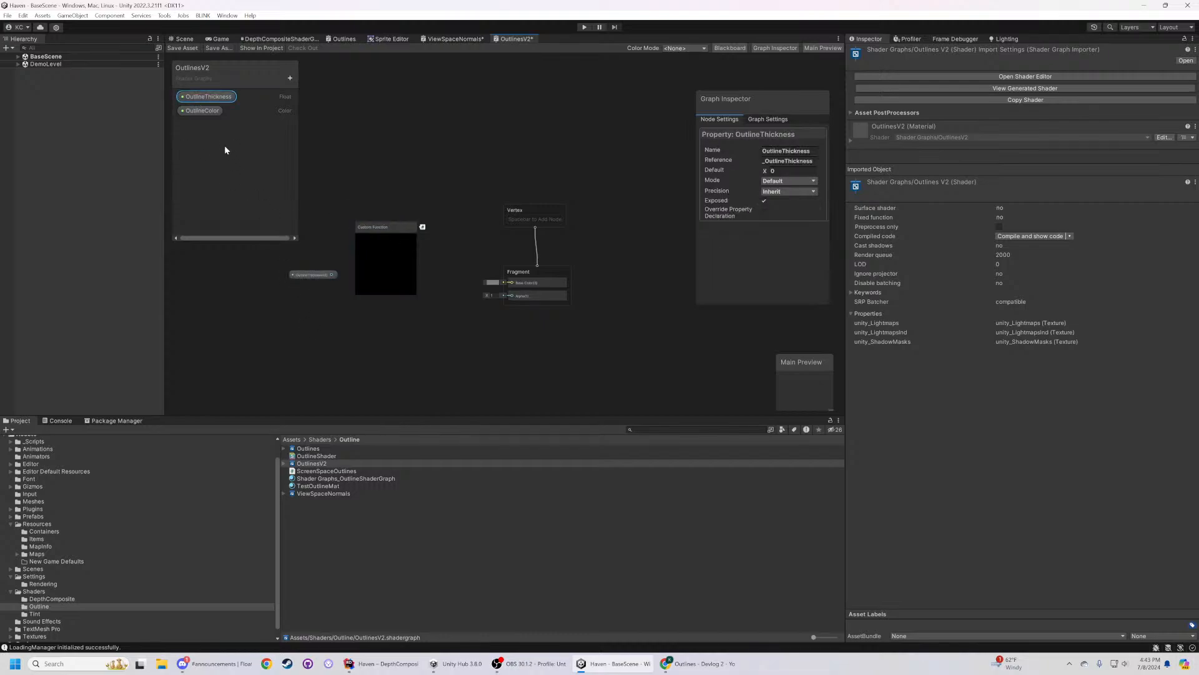
drag(201, 111, 317, 288)
- Shift the Custom Function node slightly away from the property nodes and look through its available node commands
right_click(363, 237)
click(356, 291)
drag(390, 225, 397, 237)
right_click(399, 237)
click(401, 238)
right_click(401, 239)
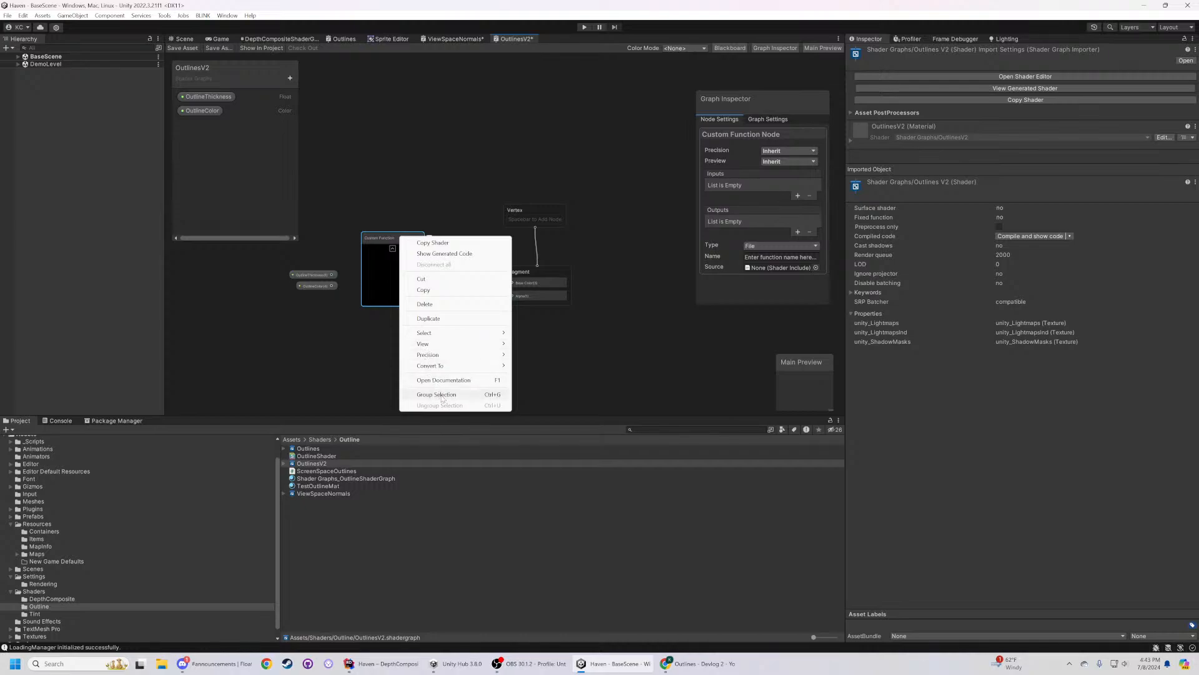
click(336, 373)
- Add two inputs and one output to the Custom Function node
click(391, 241)
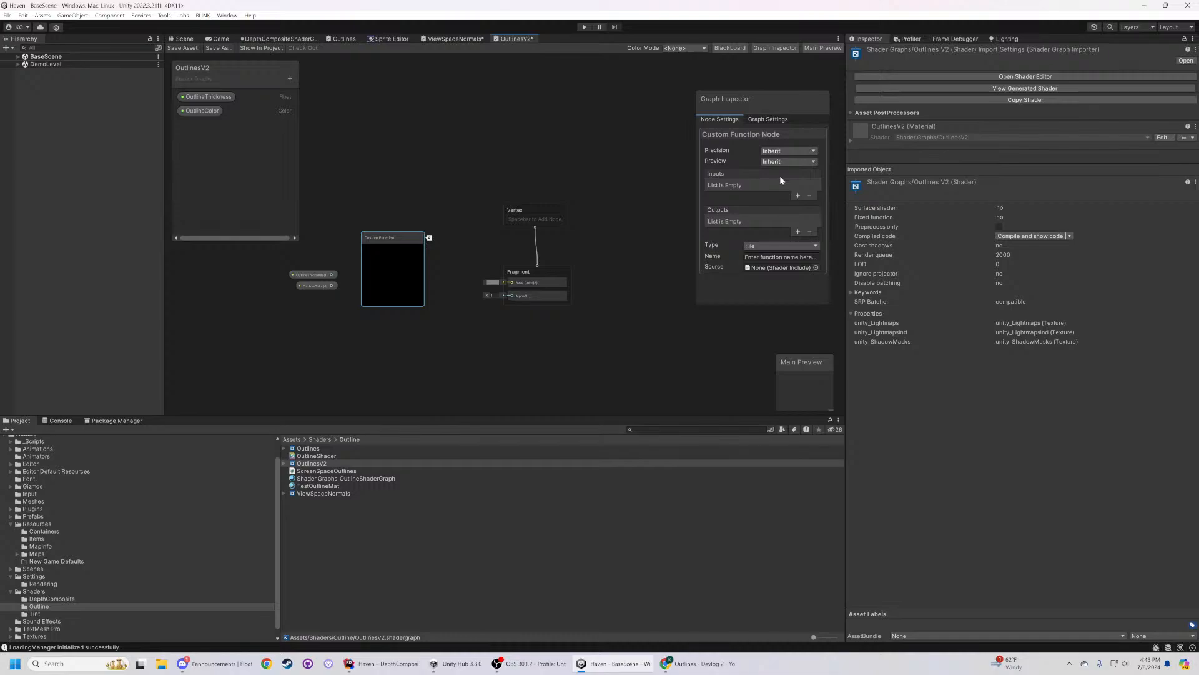
click(798, 196)
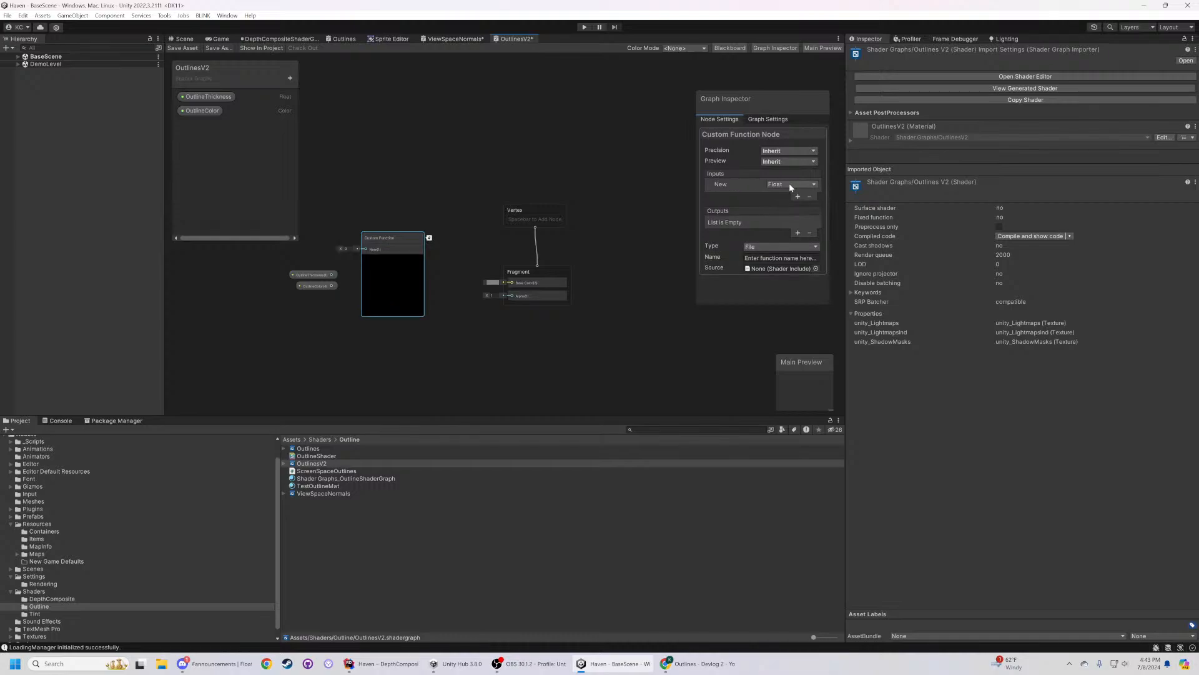
click(797, 196)
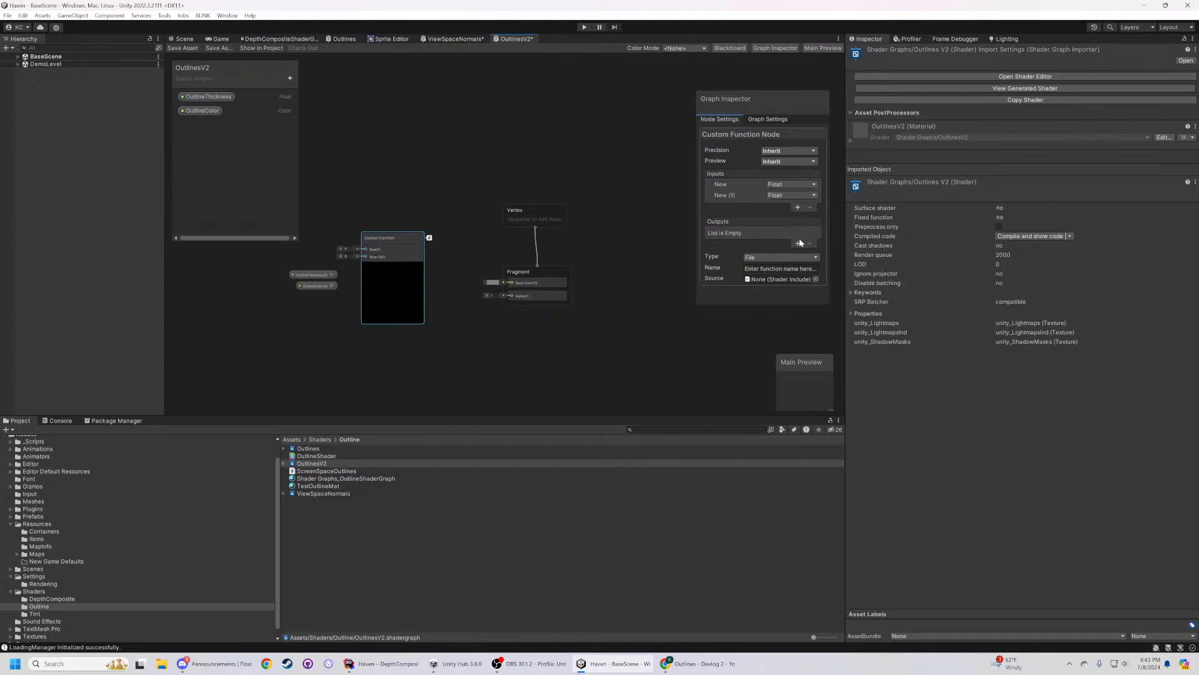
click(797, 244)
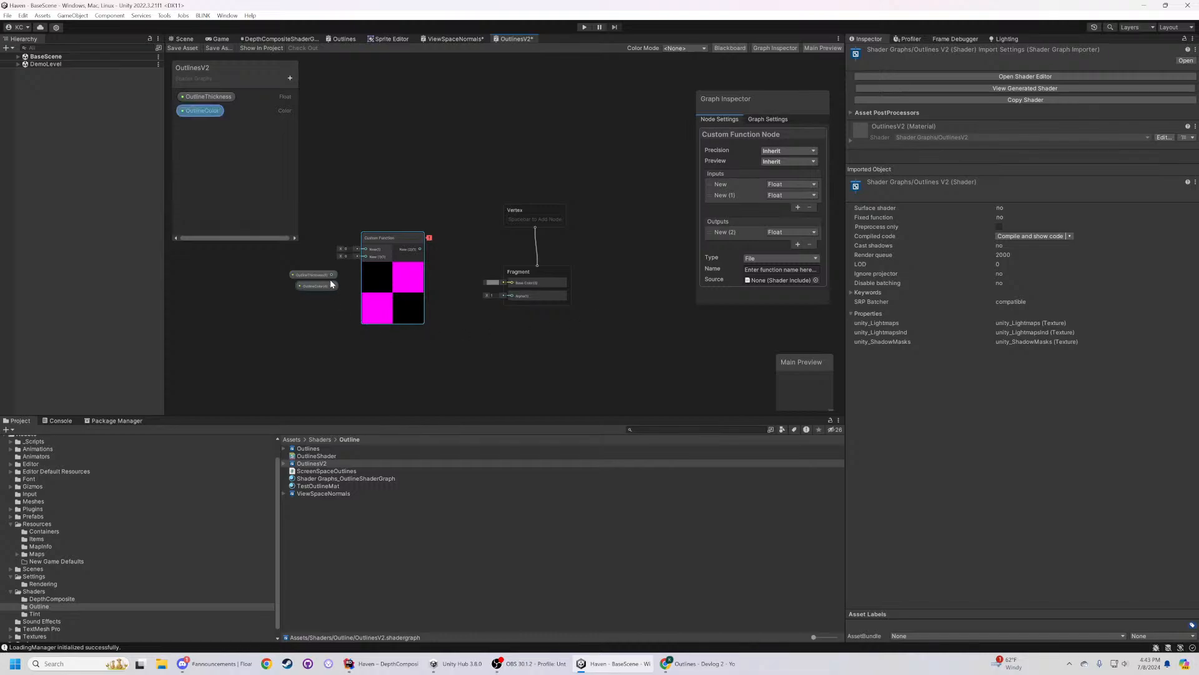
- Set the Custom Function node's output type to Vector 4 and rename that output Color
click(789, 232)
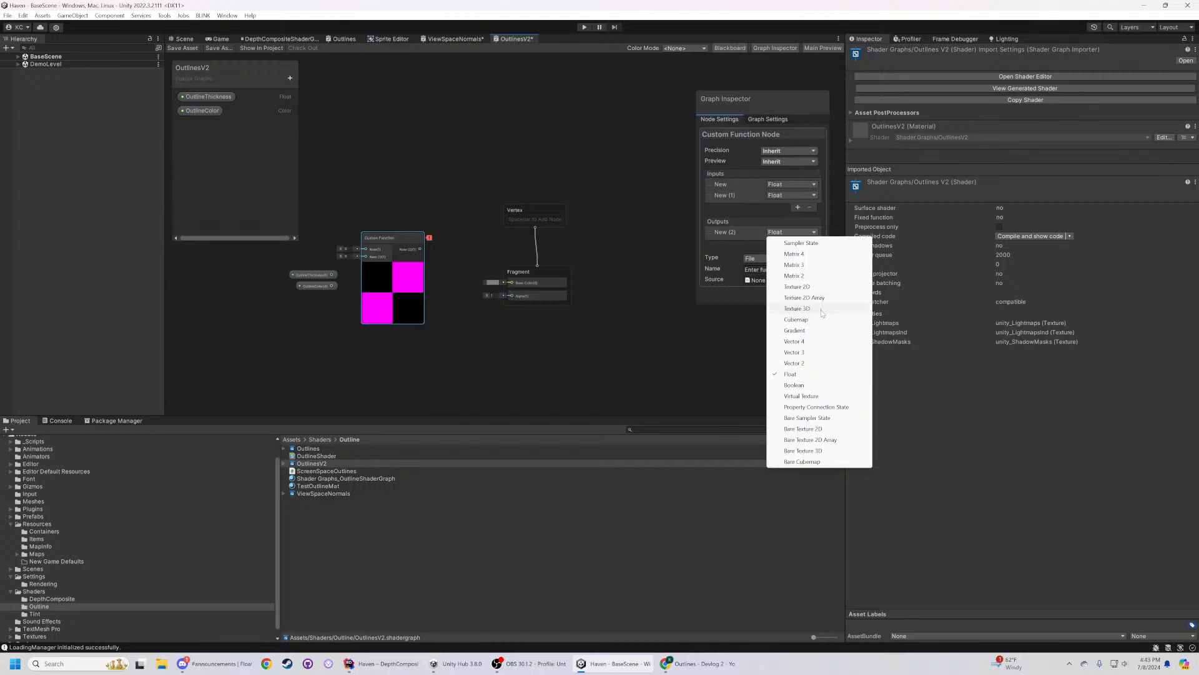
click(648, 313)
click(387, 238)
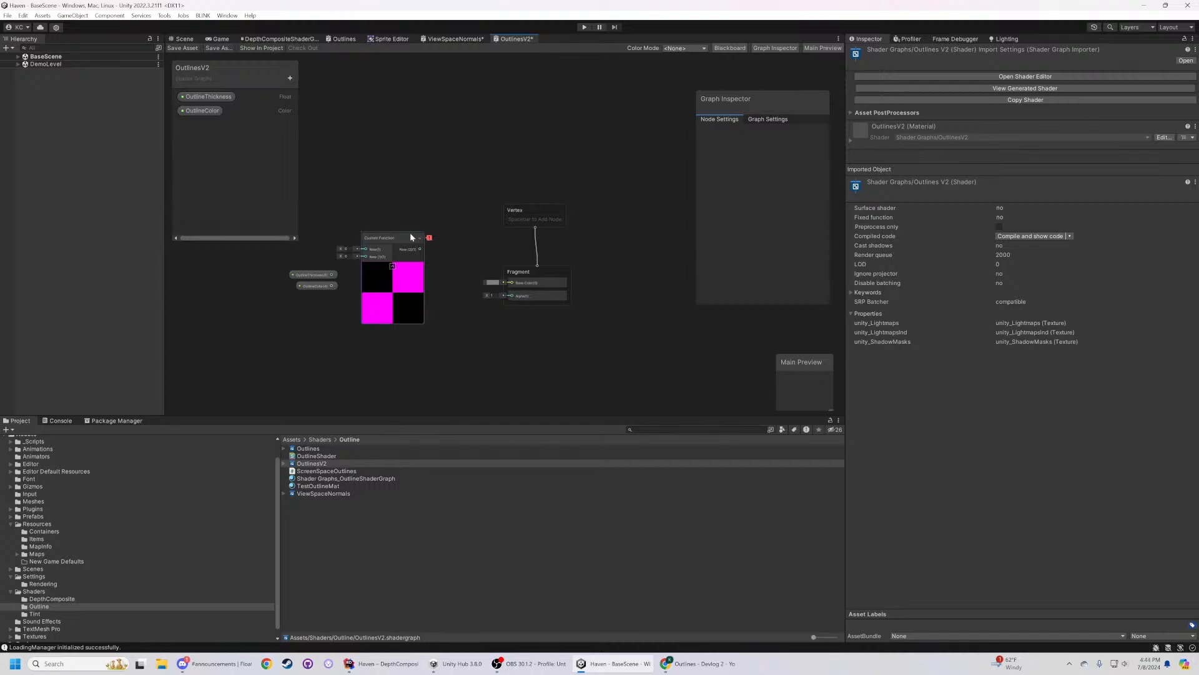
click(812, 231)
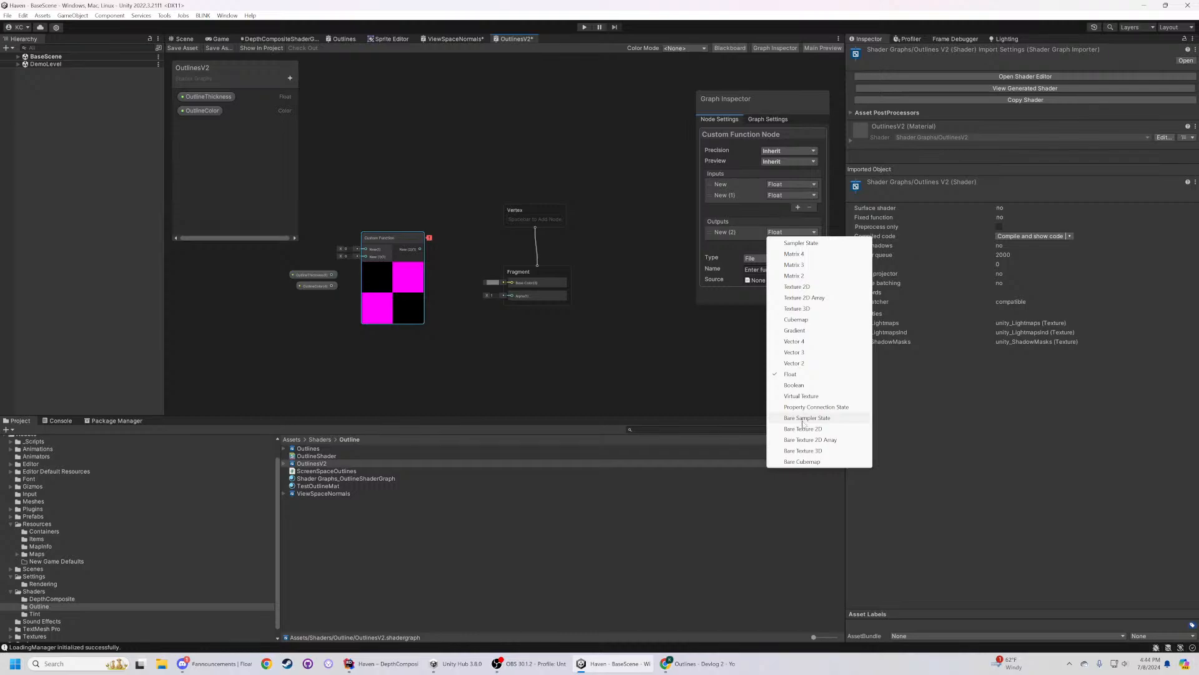
click(798, 341)
click(618, 354)
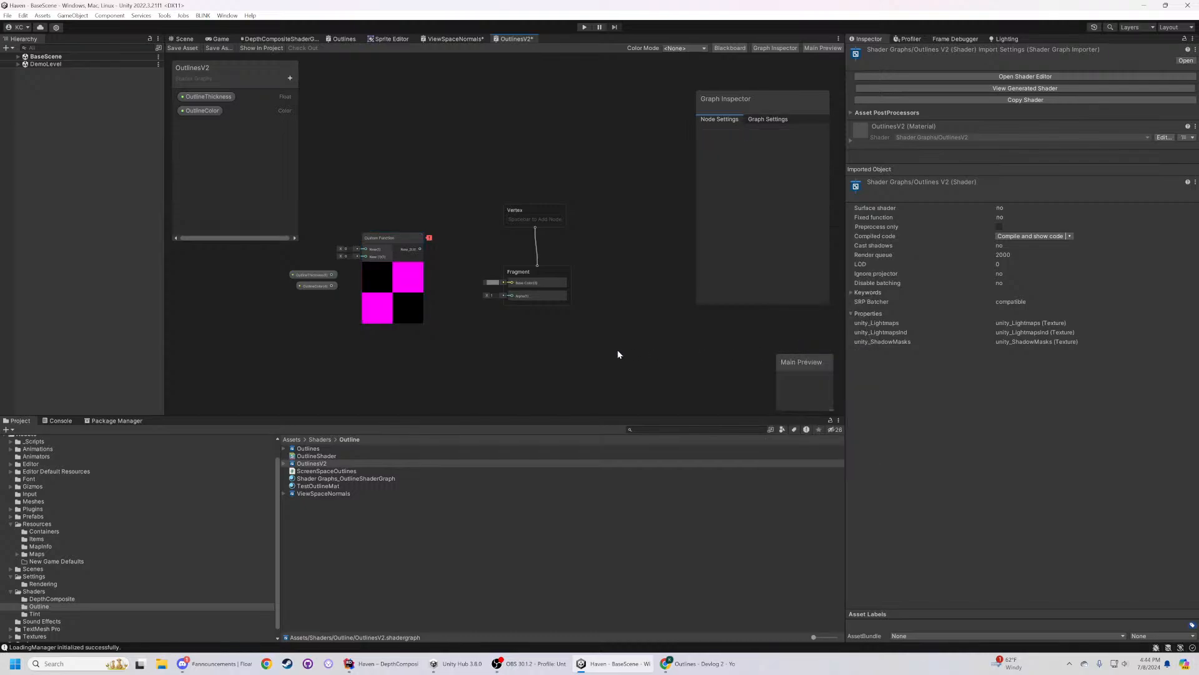
click(424, 291)
click(730, 233)
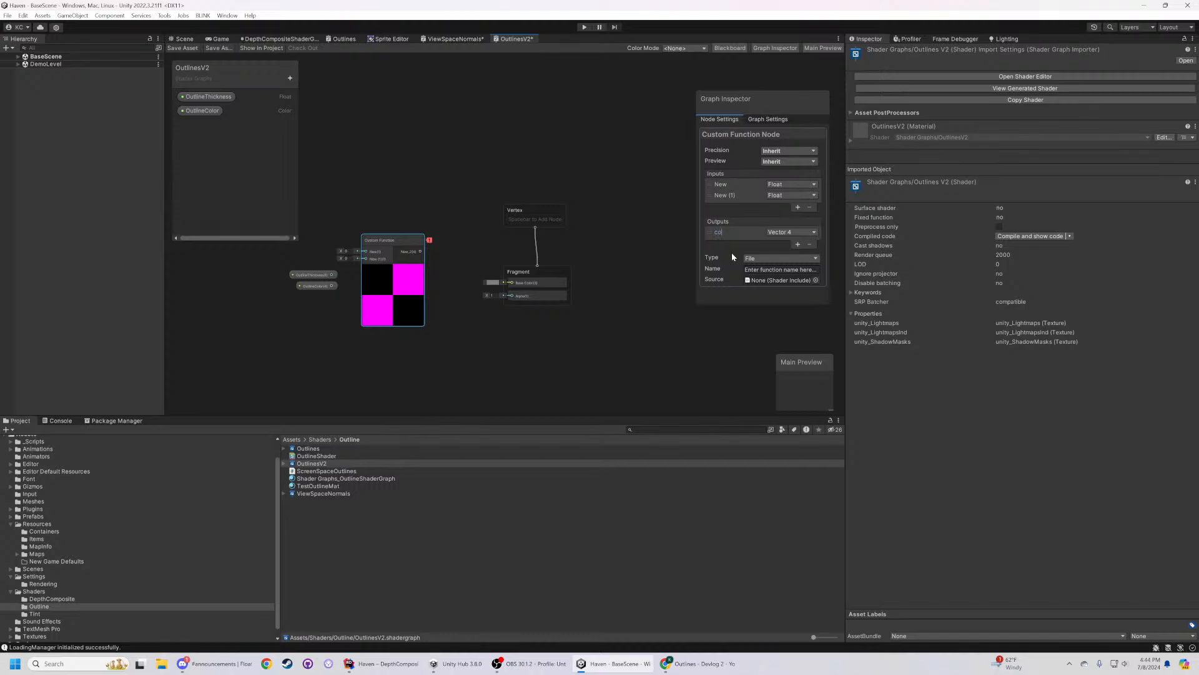
click(719, 232)
click(718, 232)
- Rename the node's first input OutlineThickness and shift the Graph Inspector slightly inward over the graph
double_click(725, 182)
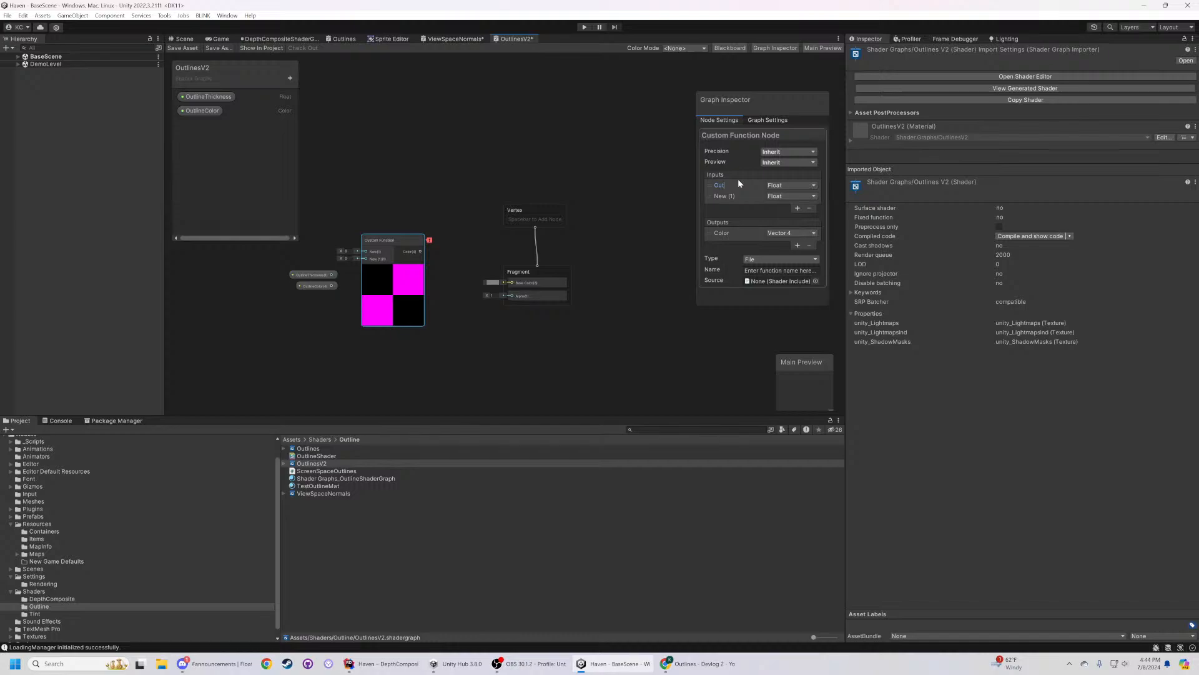
text(OutlineThickness)
key(Return)
drag(738, 107, 711, 127)
click(744, 141)
click(693, 141)
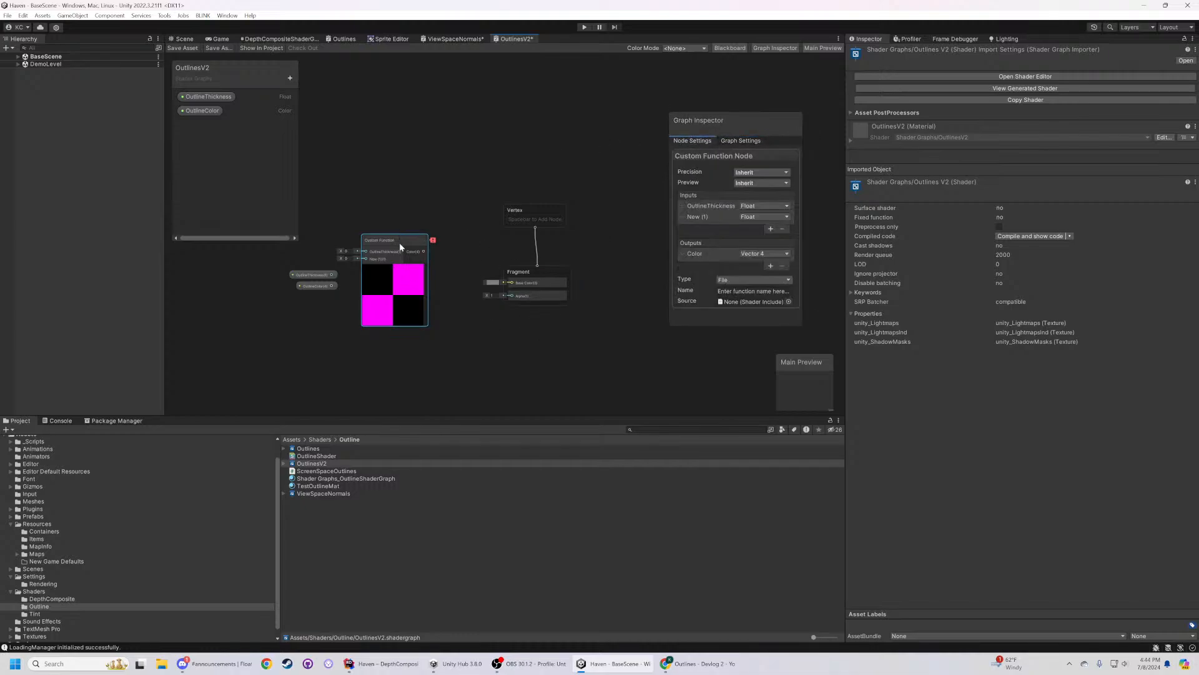
- Rename the node's second input OutlineColor and set its type to Vector 4
click(698, 216)
text(OutlineColor)
click(753, 216)
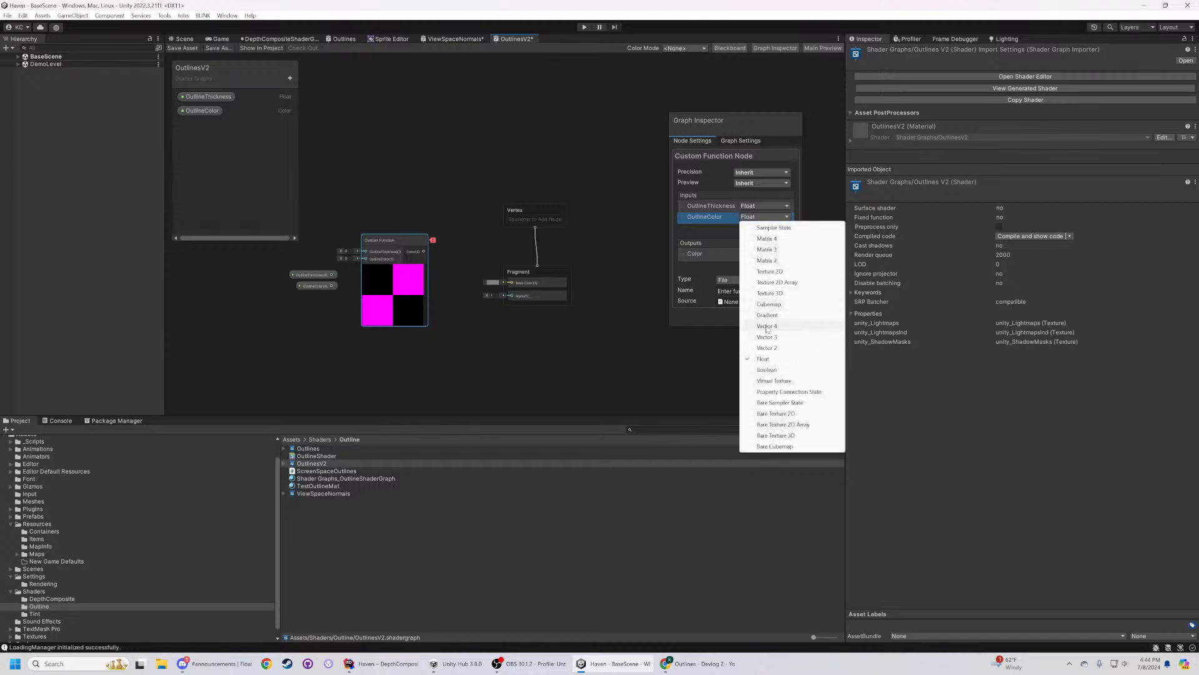
click(767, 326)
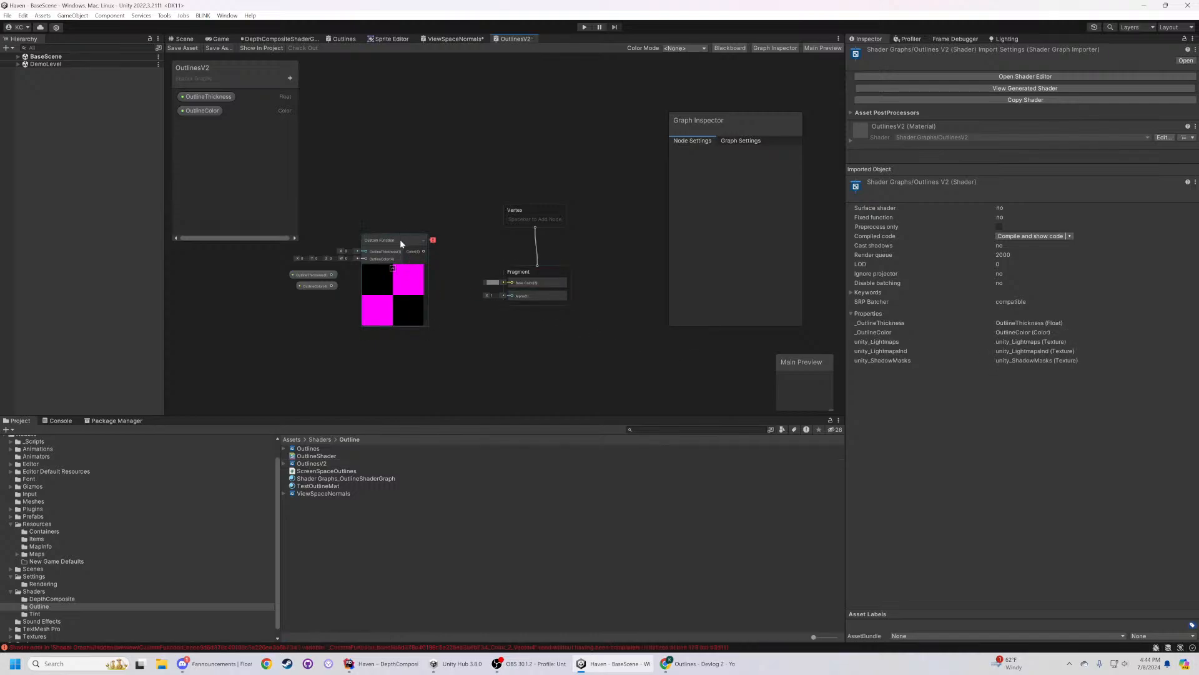
- Connect the OutlineThickness and OutlineColor properties to the matching Custom Function inputs and align both property nodes beside them
drag(331, 275, 365, 259)
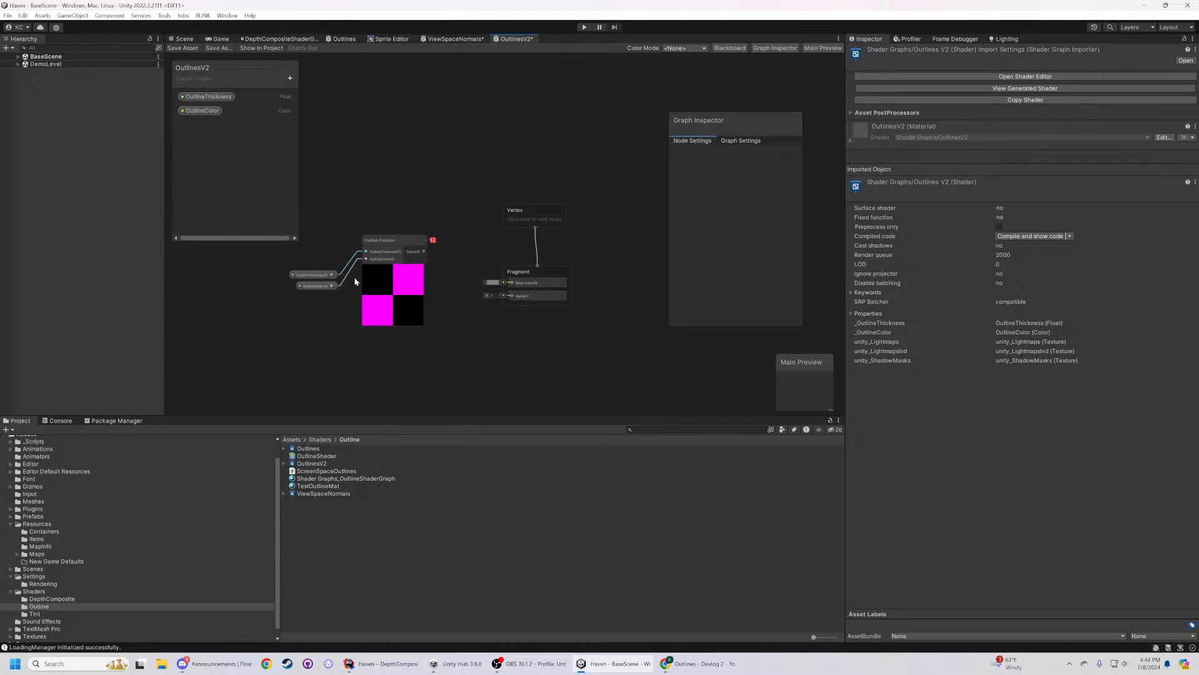
drag(265, 268, 330, 294)
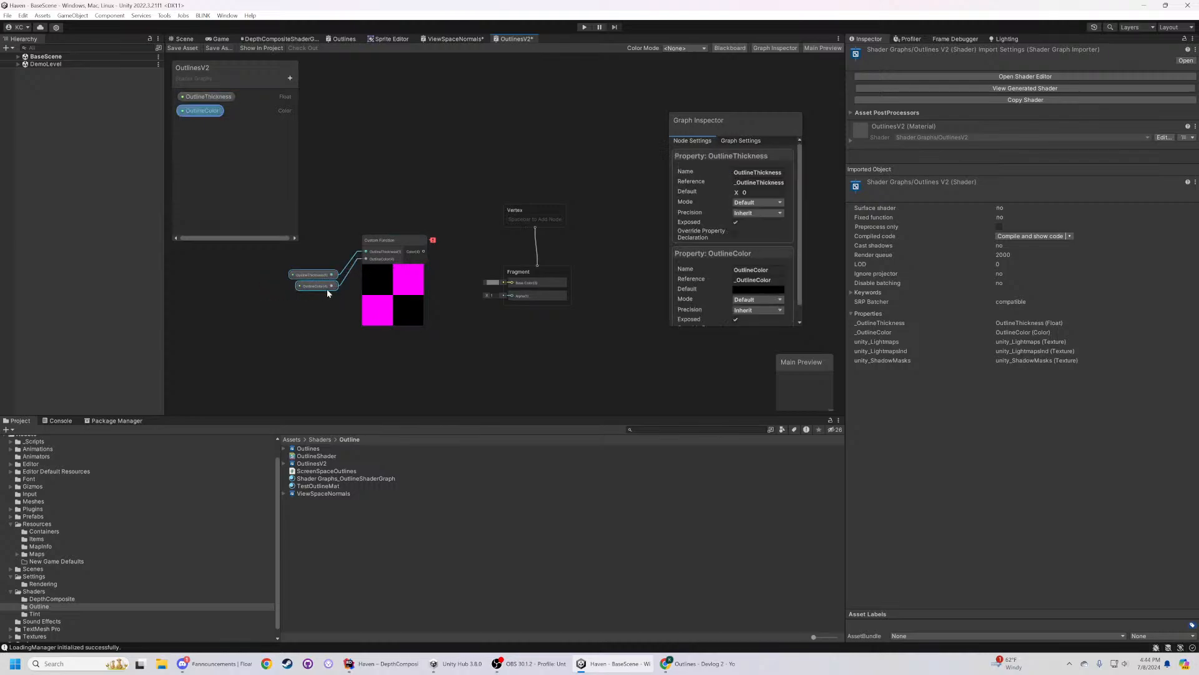
click(338, 274)
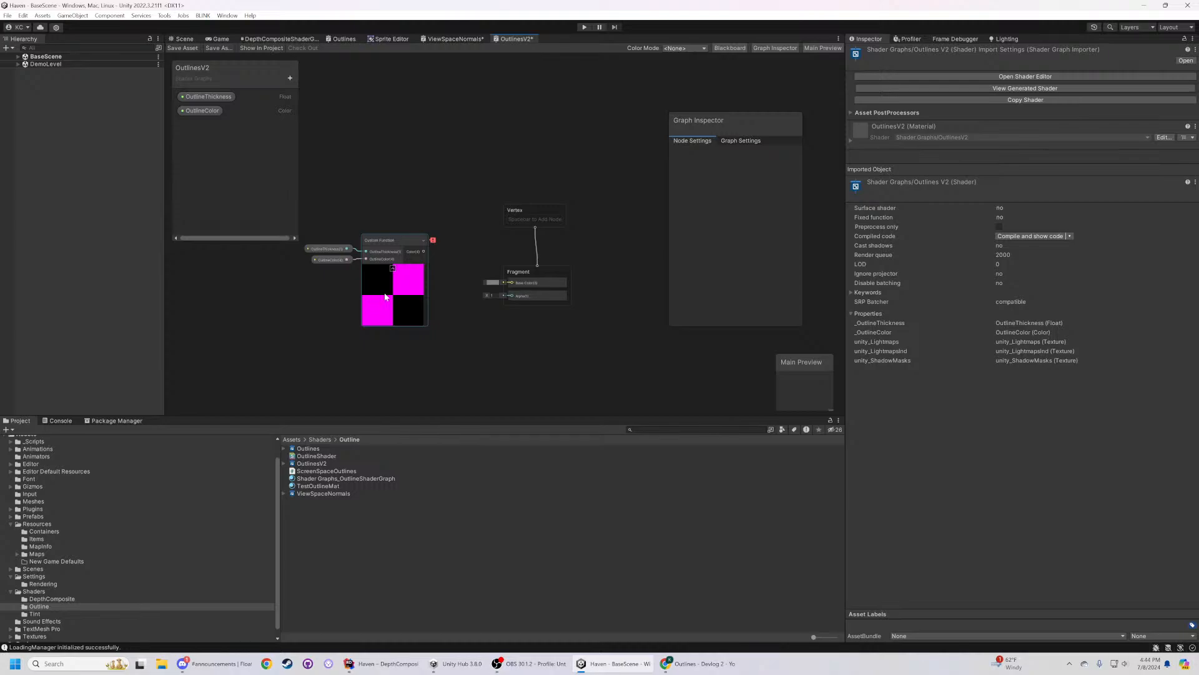
click(417, 244)
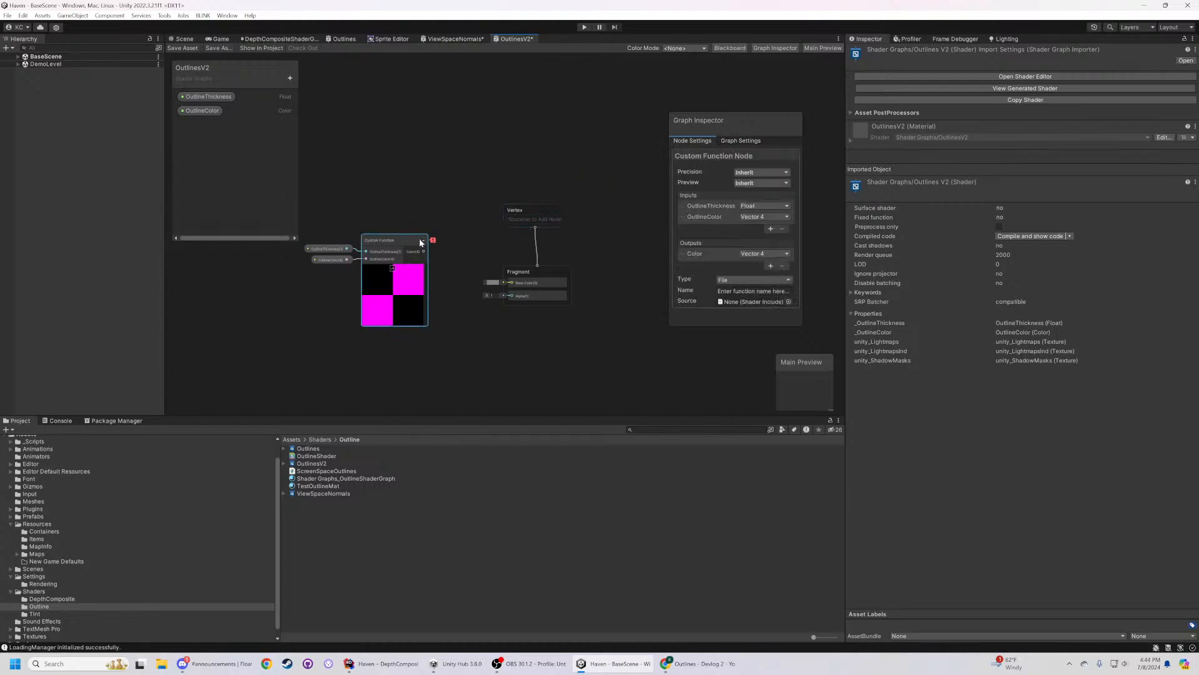
mouse_move(434, 242)
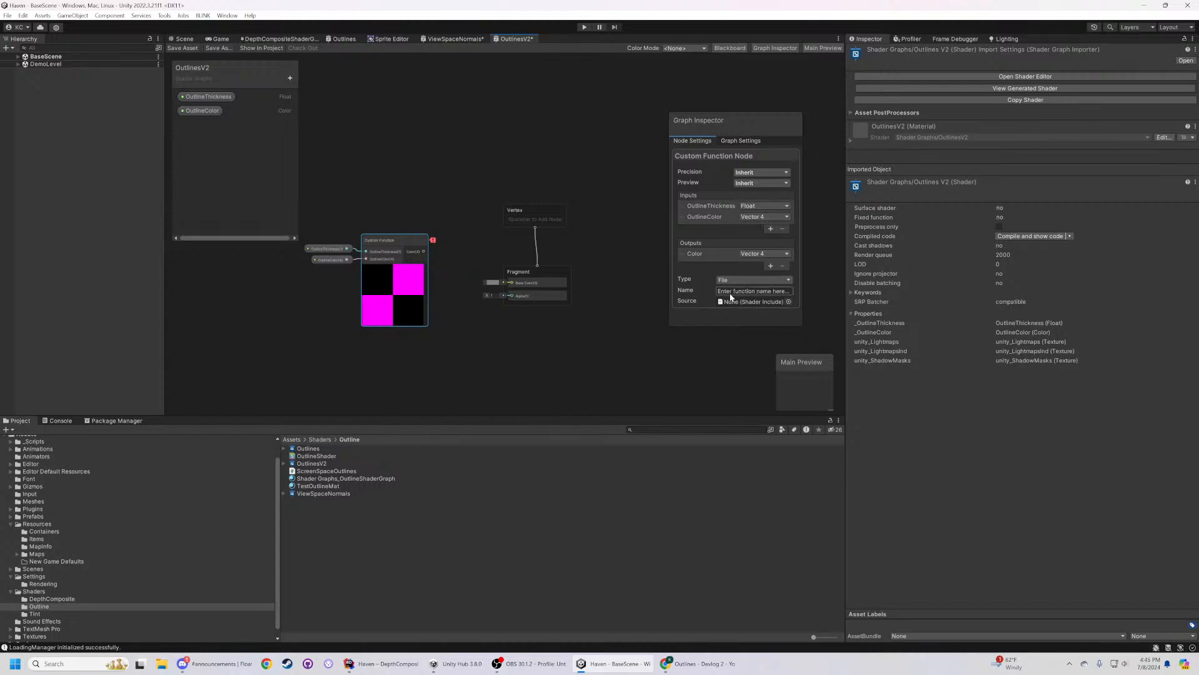
right_click(356, 534)
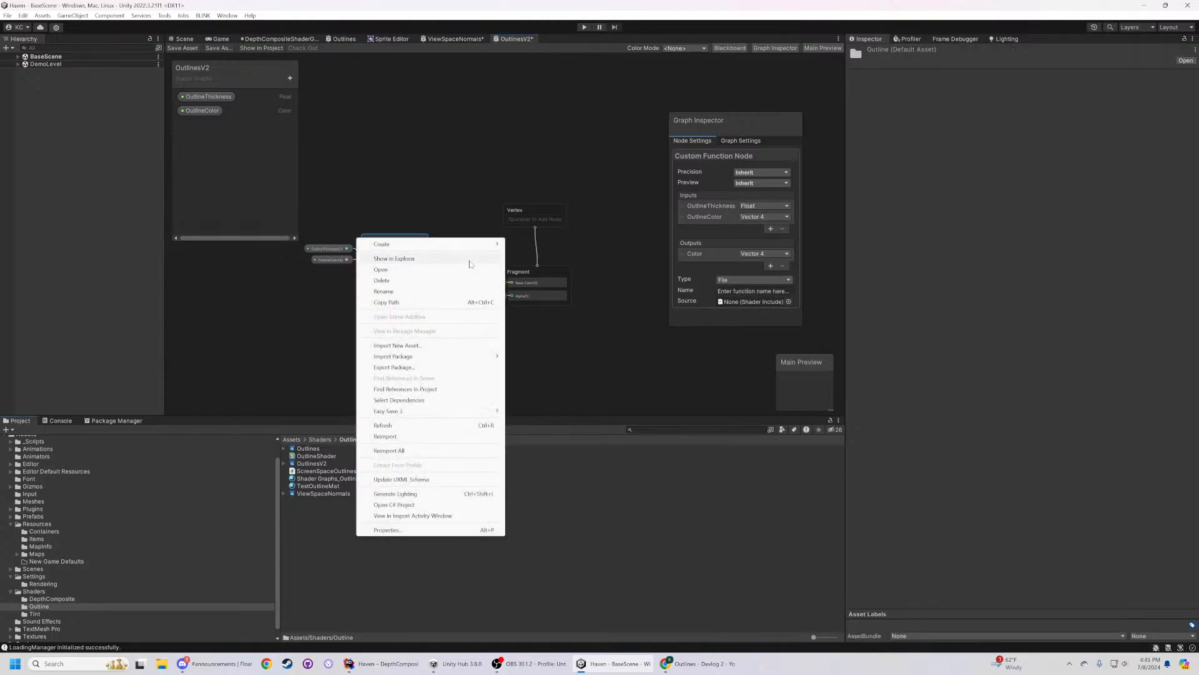
mouse_move(481, 243)
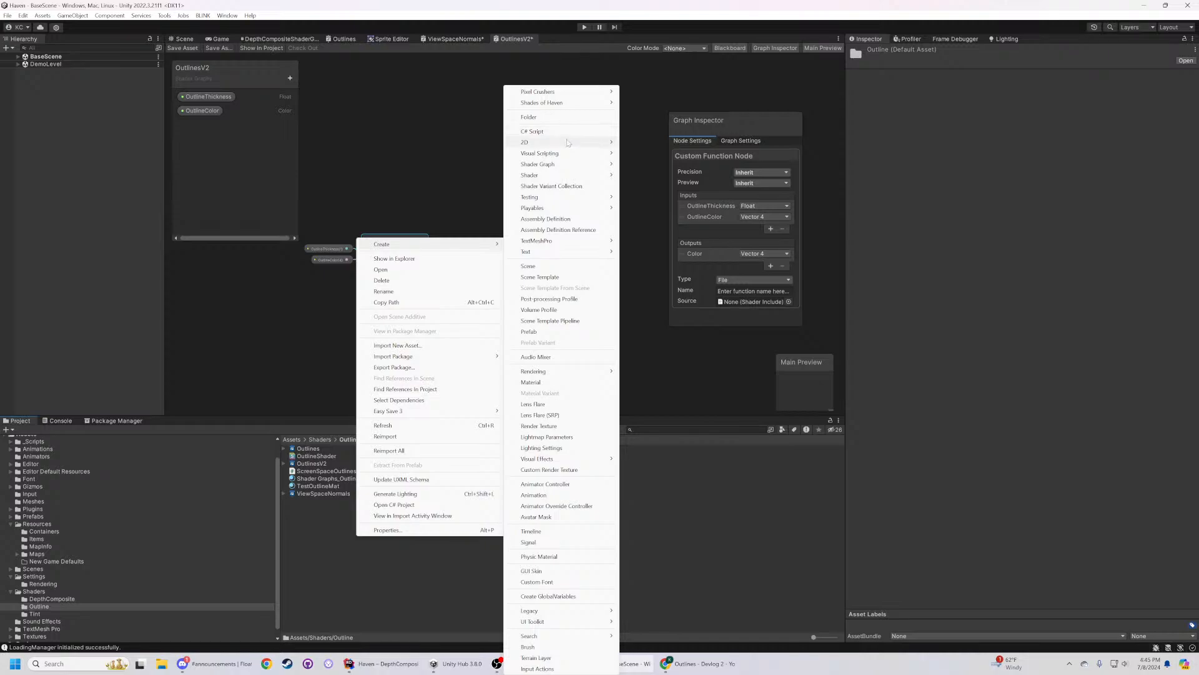
mouse_move(565, 177)
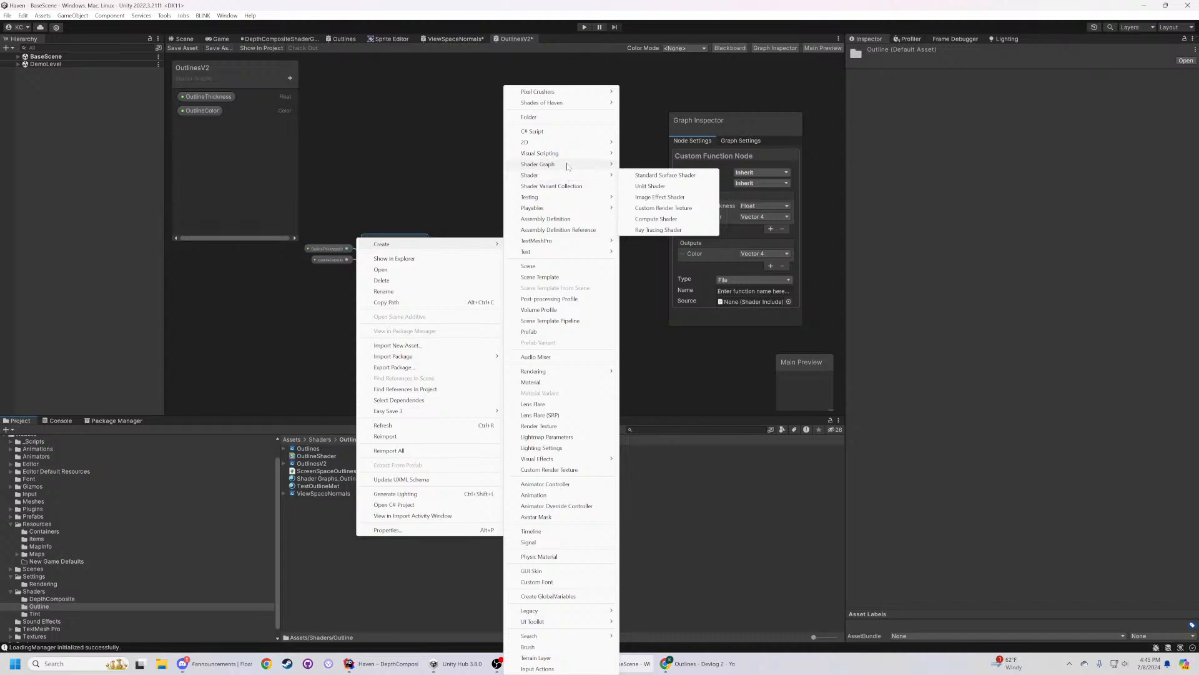
click(679, 198)
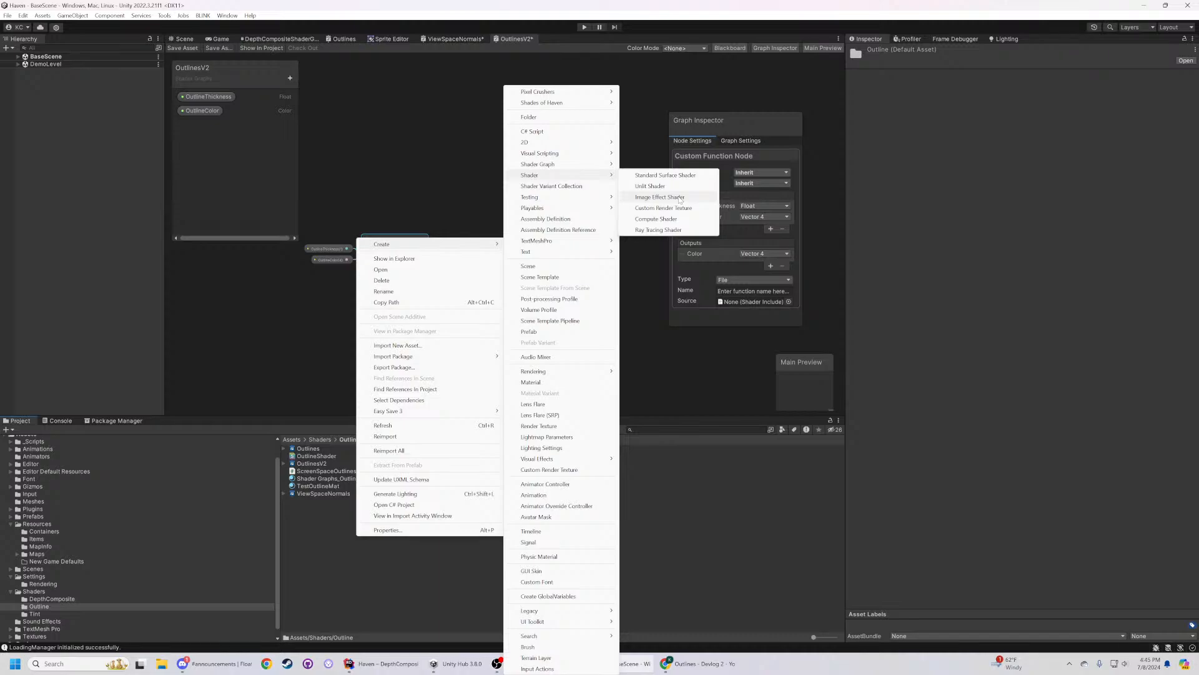
click(1077, 351)
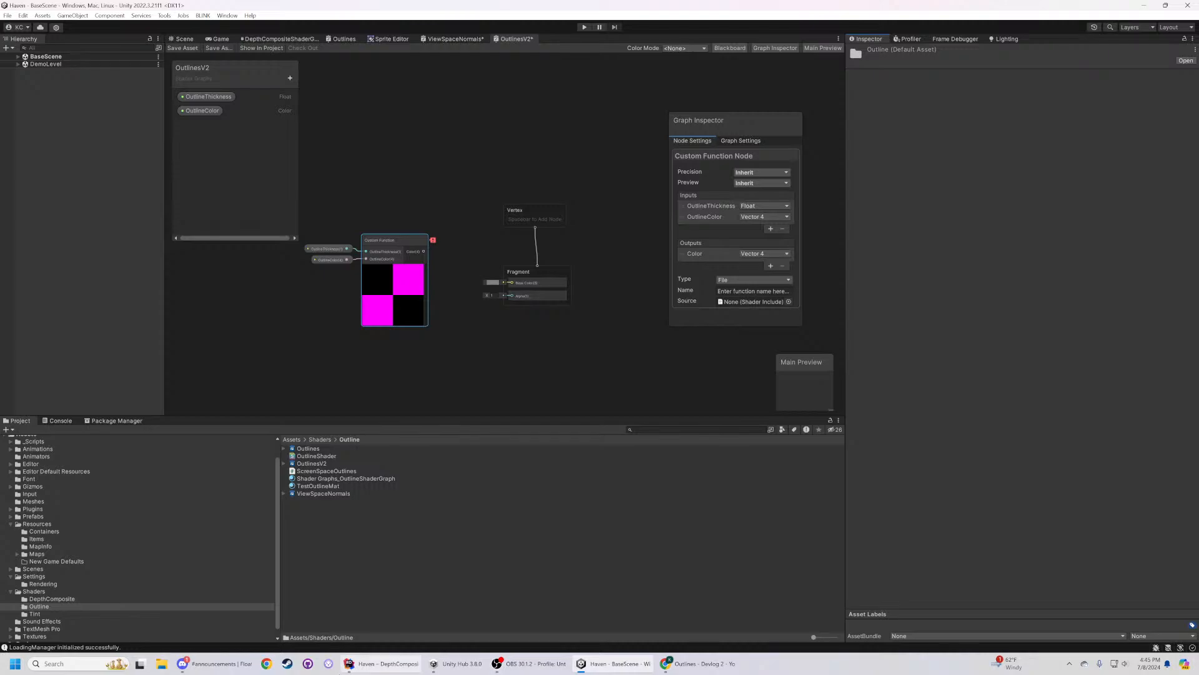
- Switch to Rider, collapse the DepthComposite folder and expand the Outline folder under Shaders
click(382, 663)
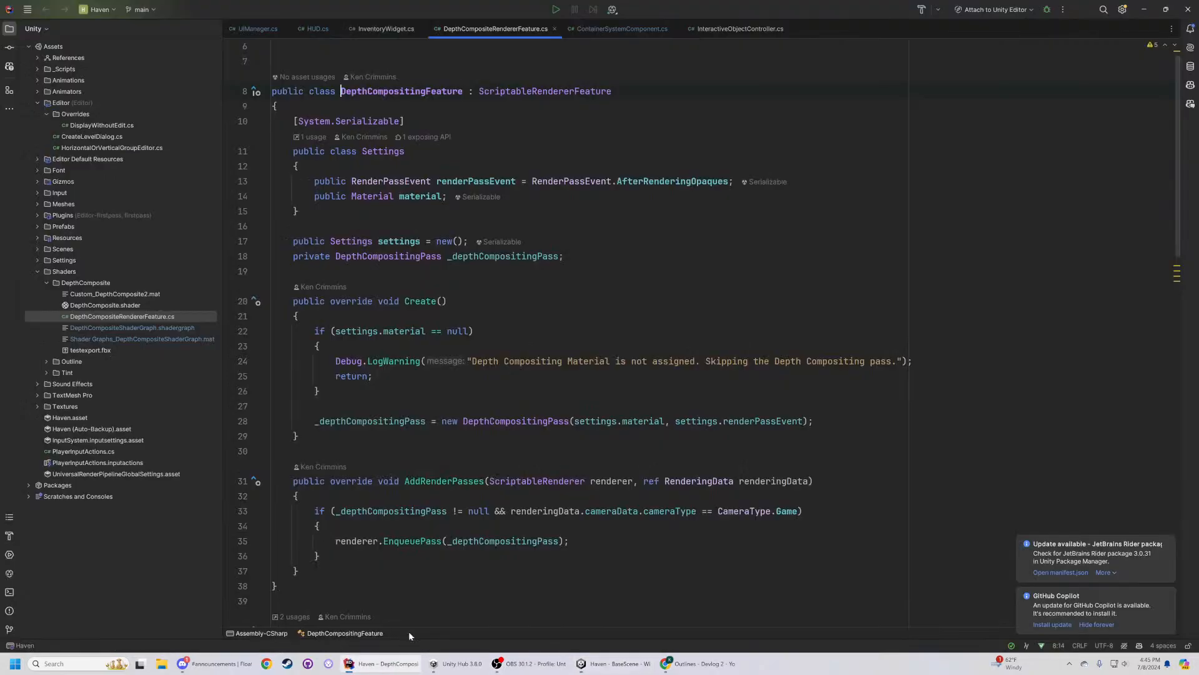
click(46, 283)
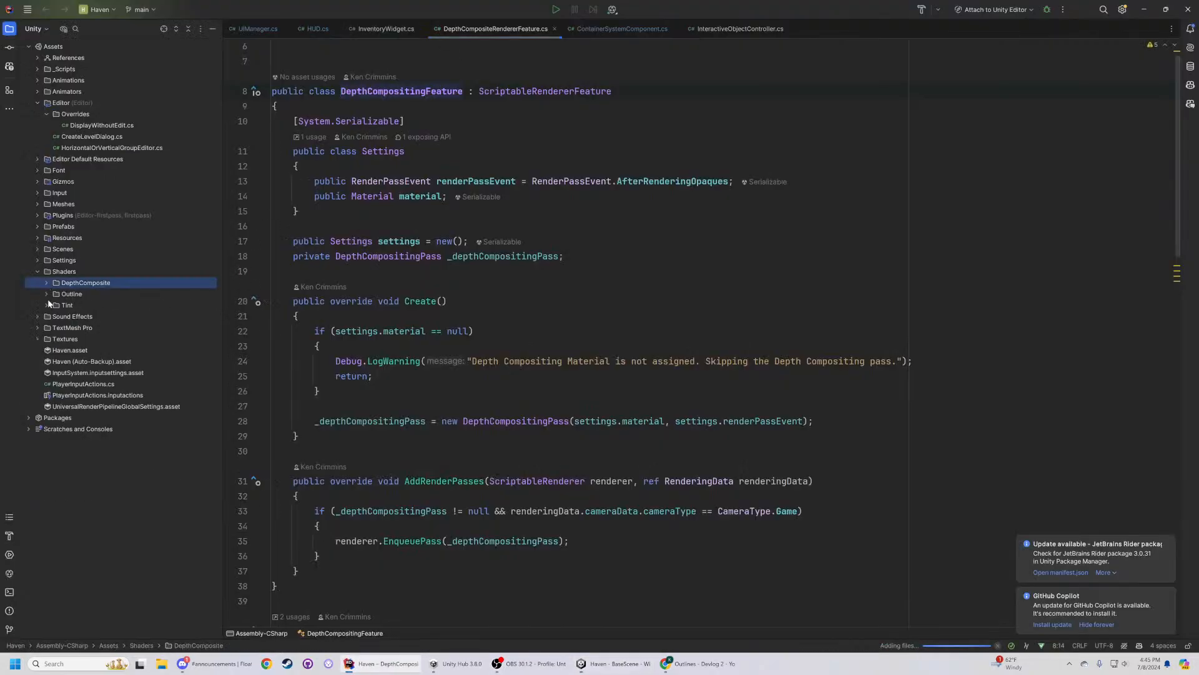
click(47, 295)
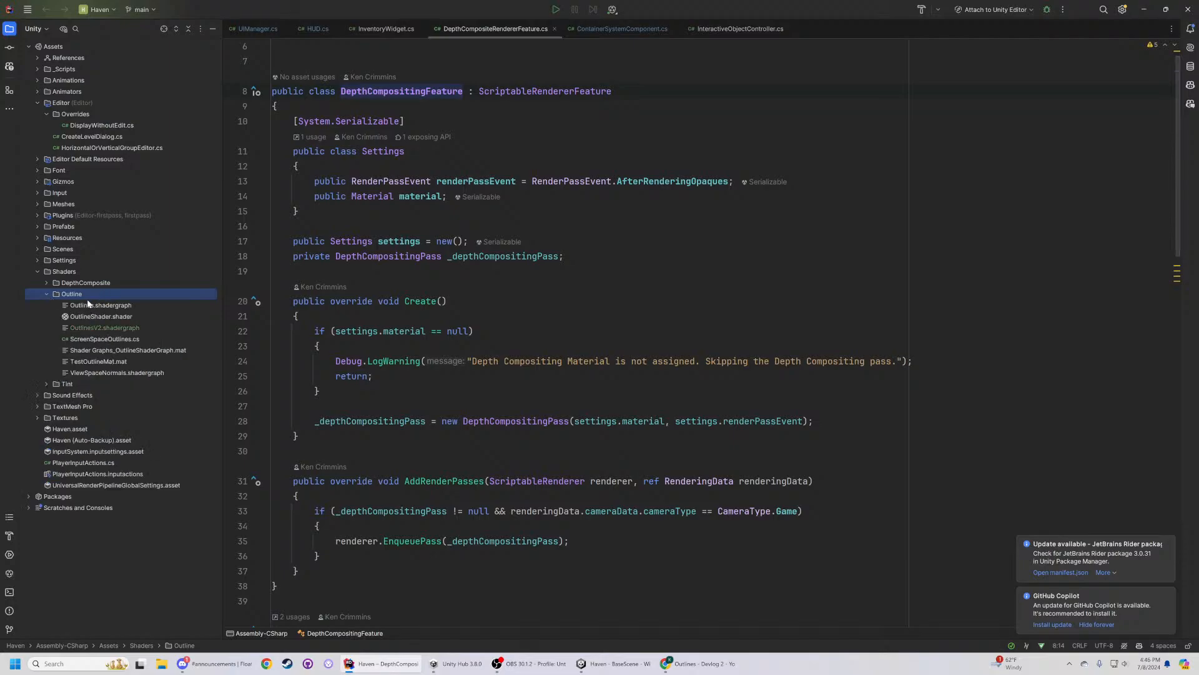
- Create a new file named OutlinesV2.shader in the Outline folder
right_click(67, 296)
mouse_move(133, 300)
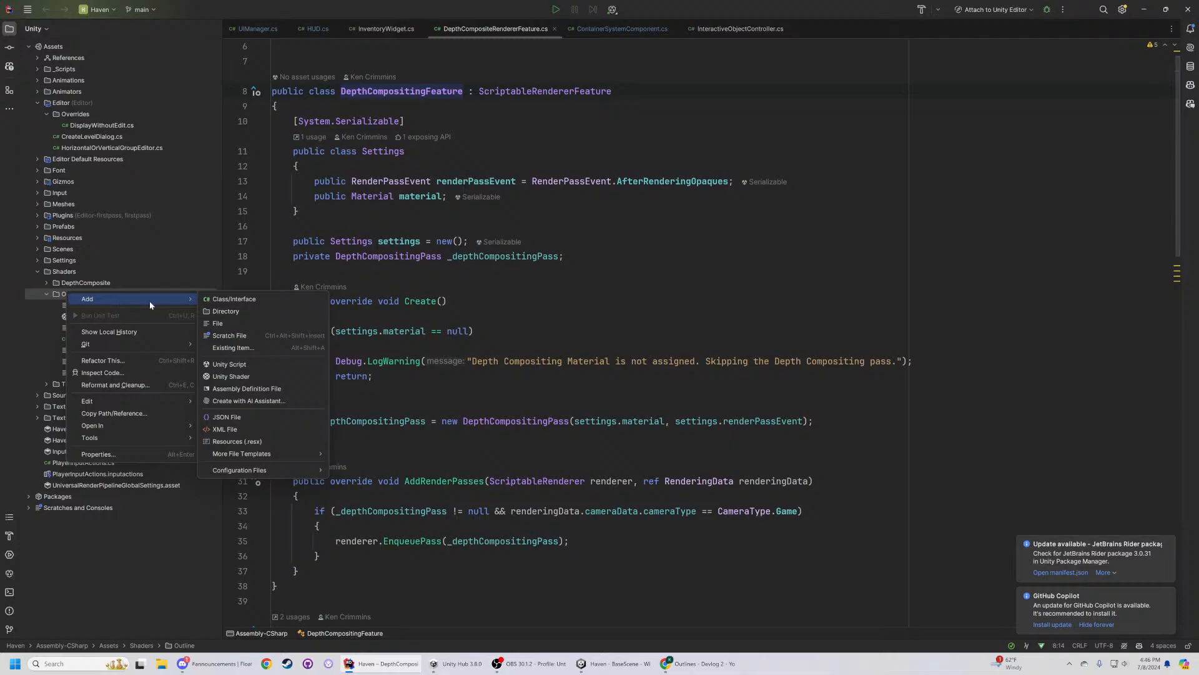
click(225, 322)
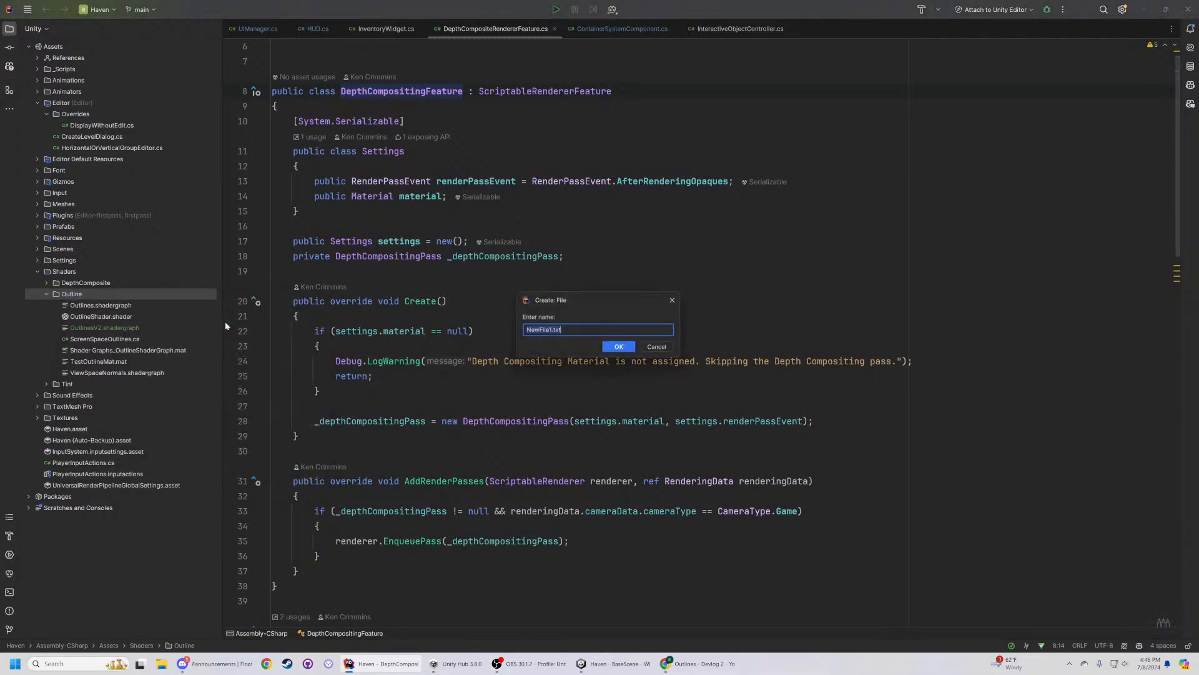
text(Outl)
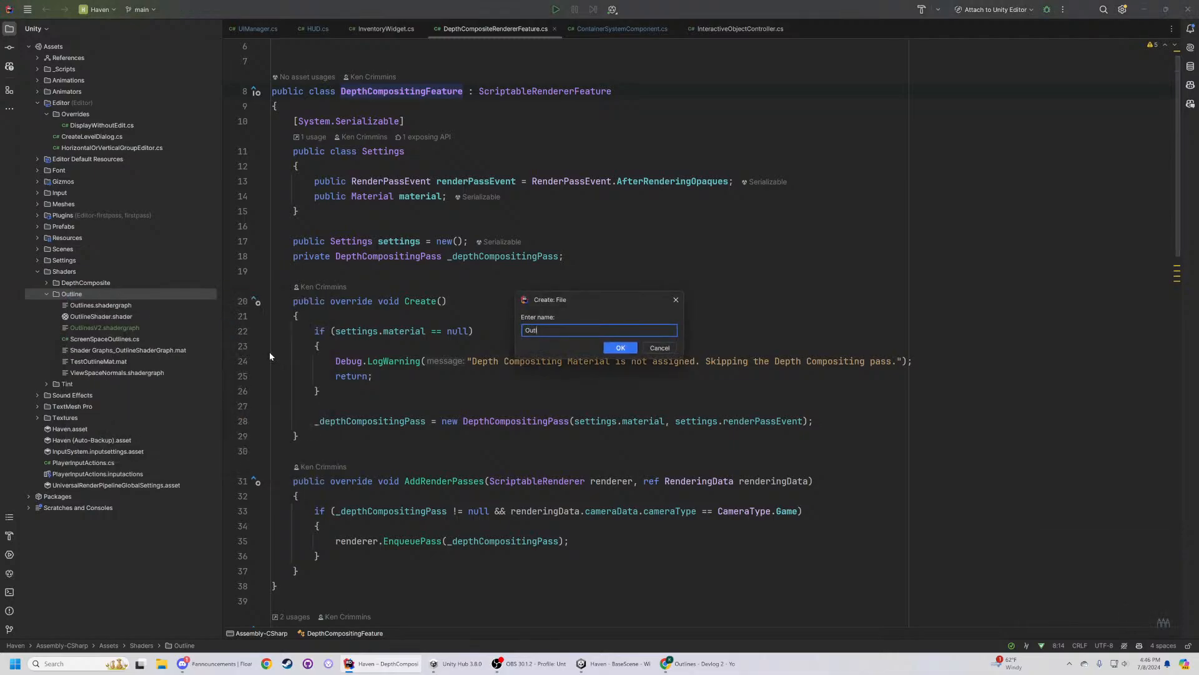
text(inesV23)
text(.shader)
click(621, 348)
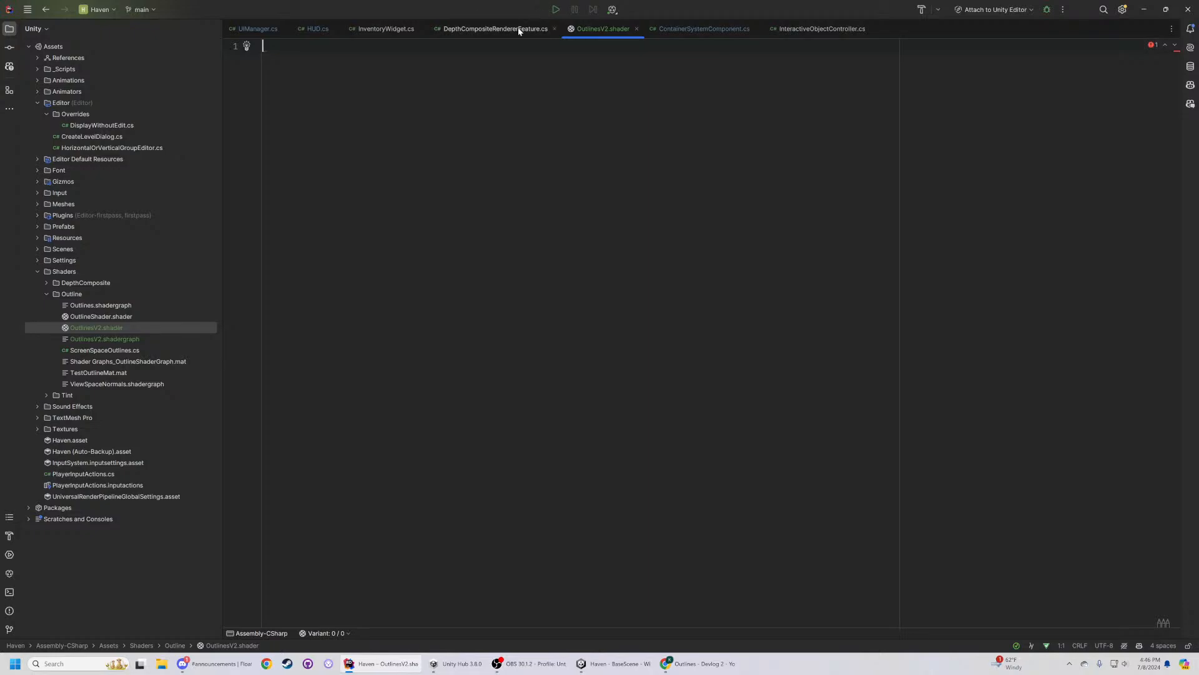
- Start the first line of the empty OutlinesV2.shader file with the word TEXTURE
click(495, 29)
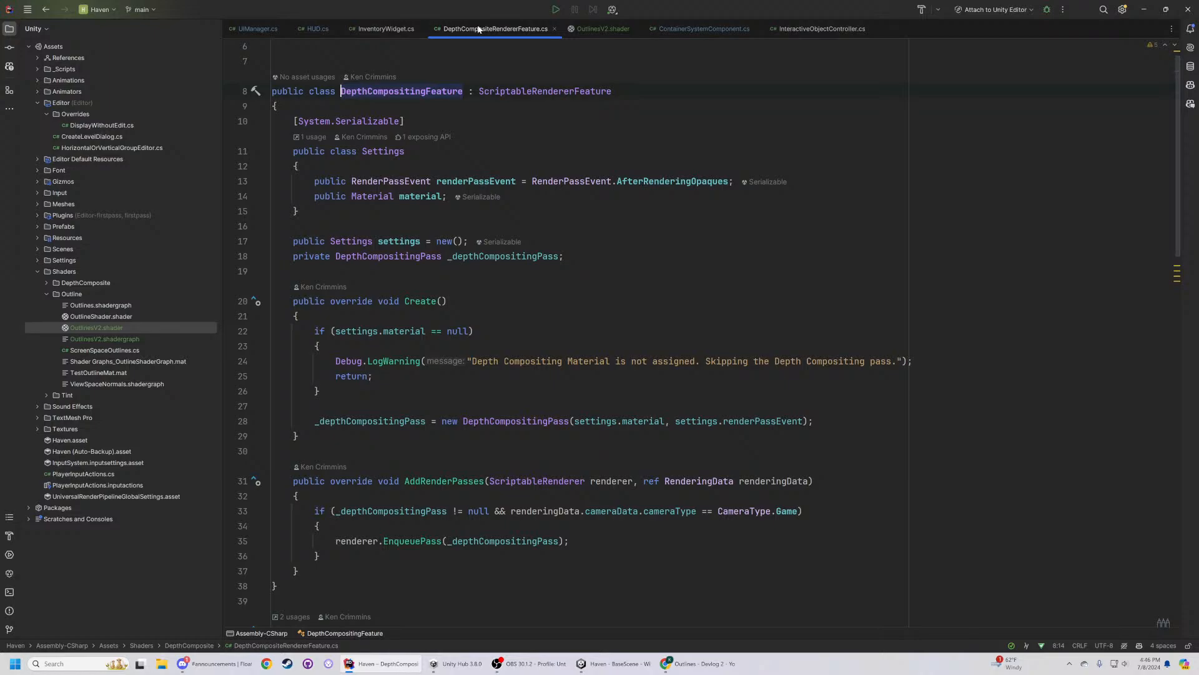
click(602, 29)
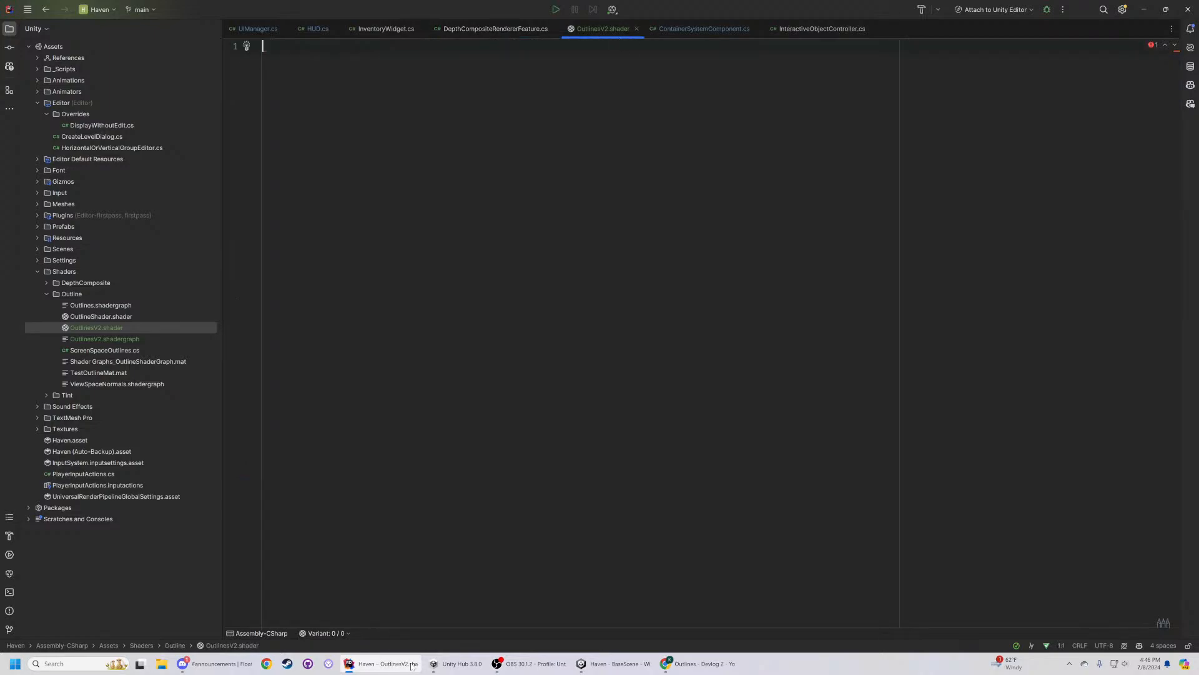
mouse_move(484, 659)
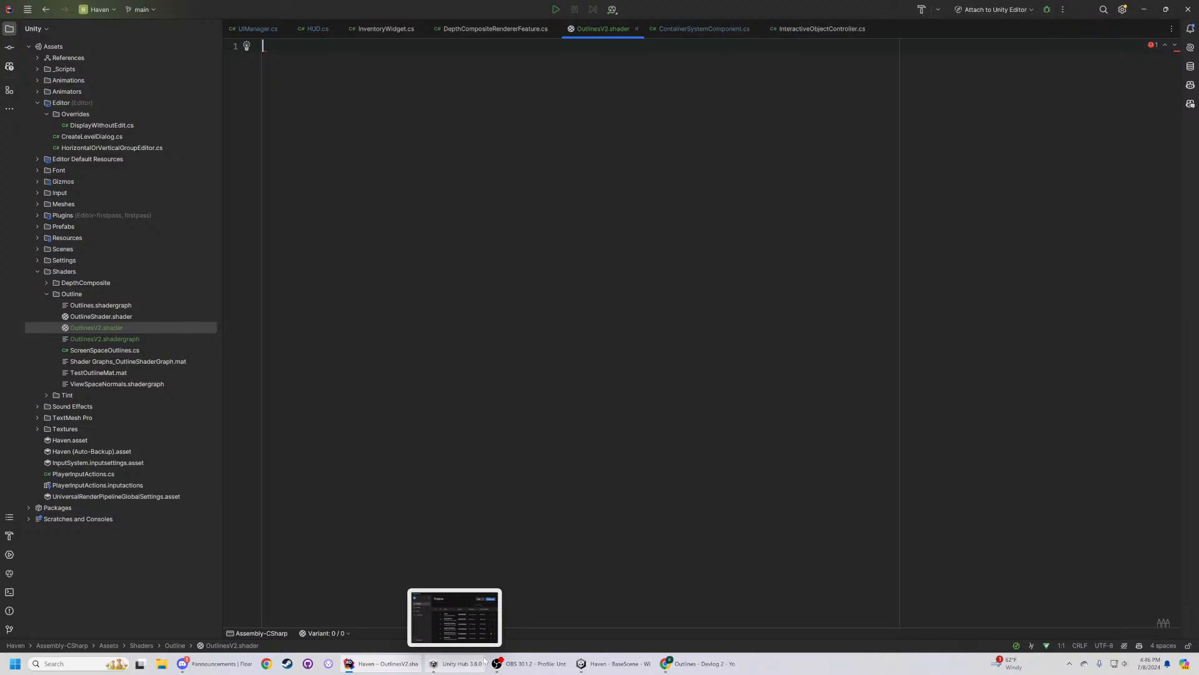
text(T)
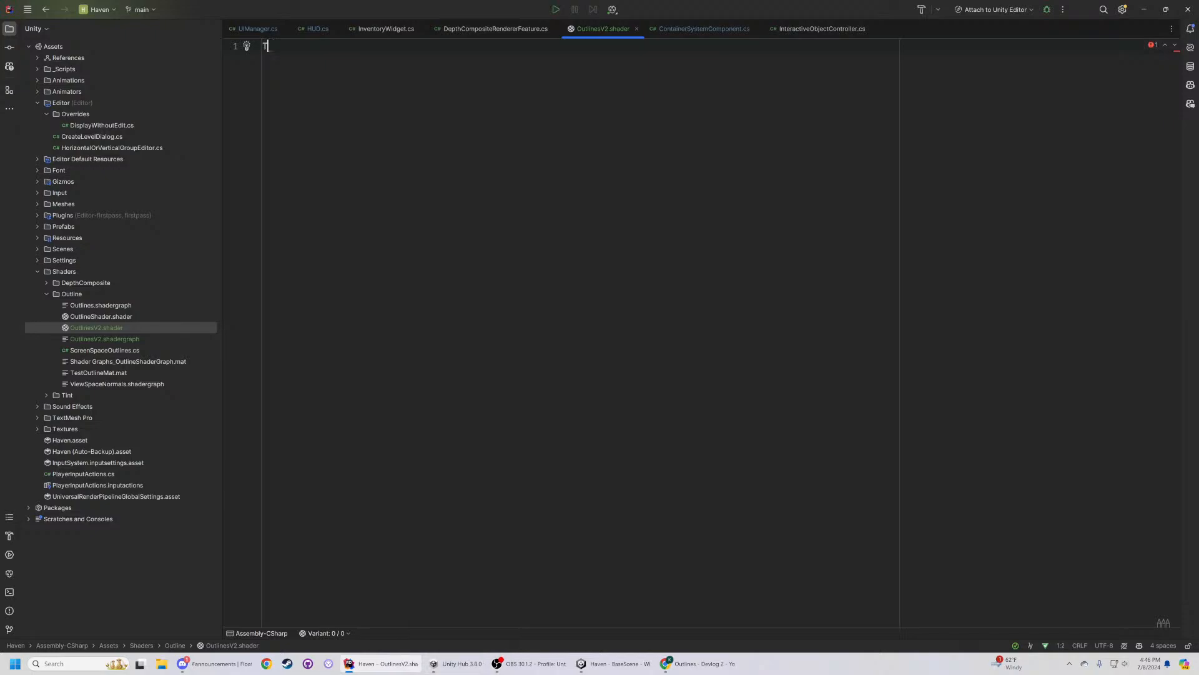
text(EXTURE)
click(712, 29)
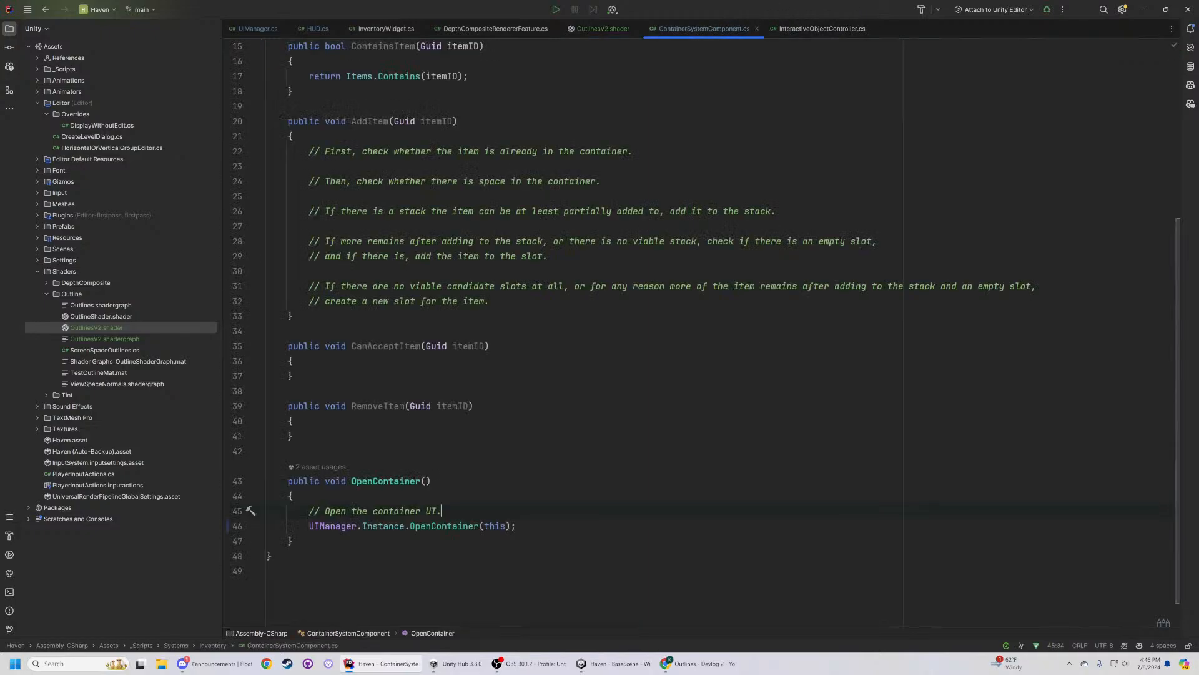
click(591, 28)
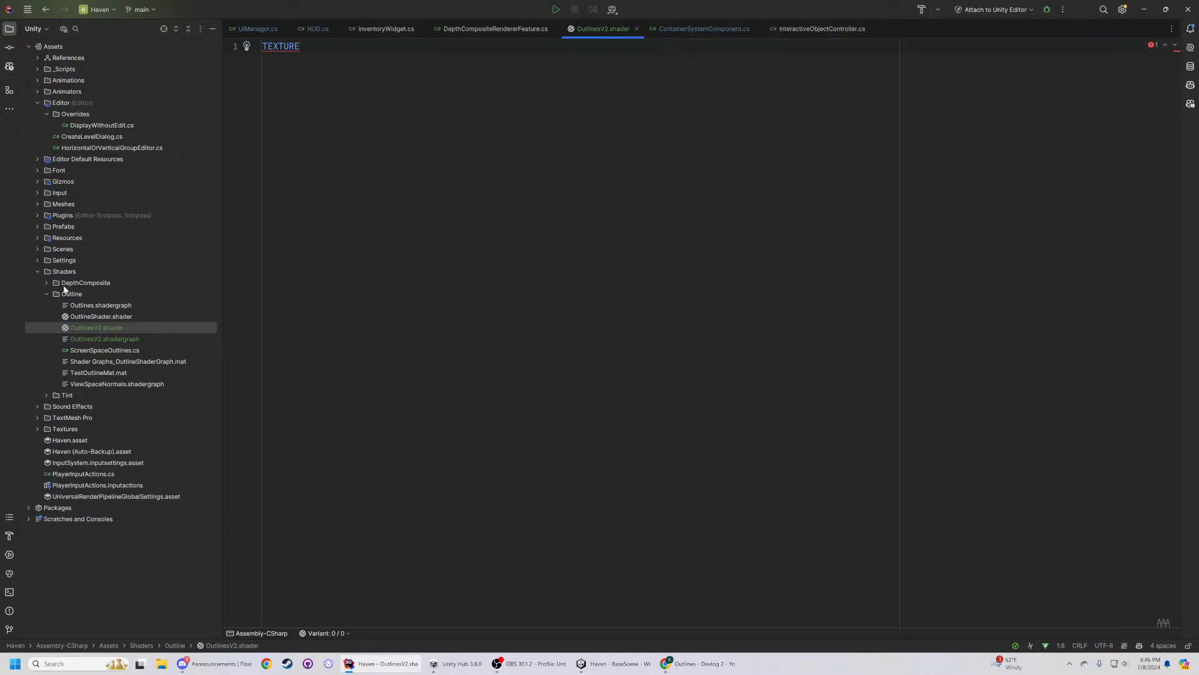
- Rename the OutlinesV2.shader file in the Outline folder to OutlinesV2.hlsl
right_click(102, 328)
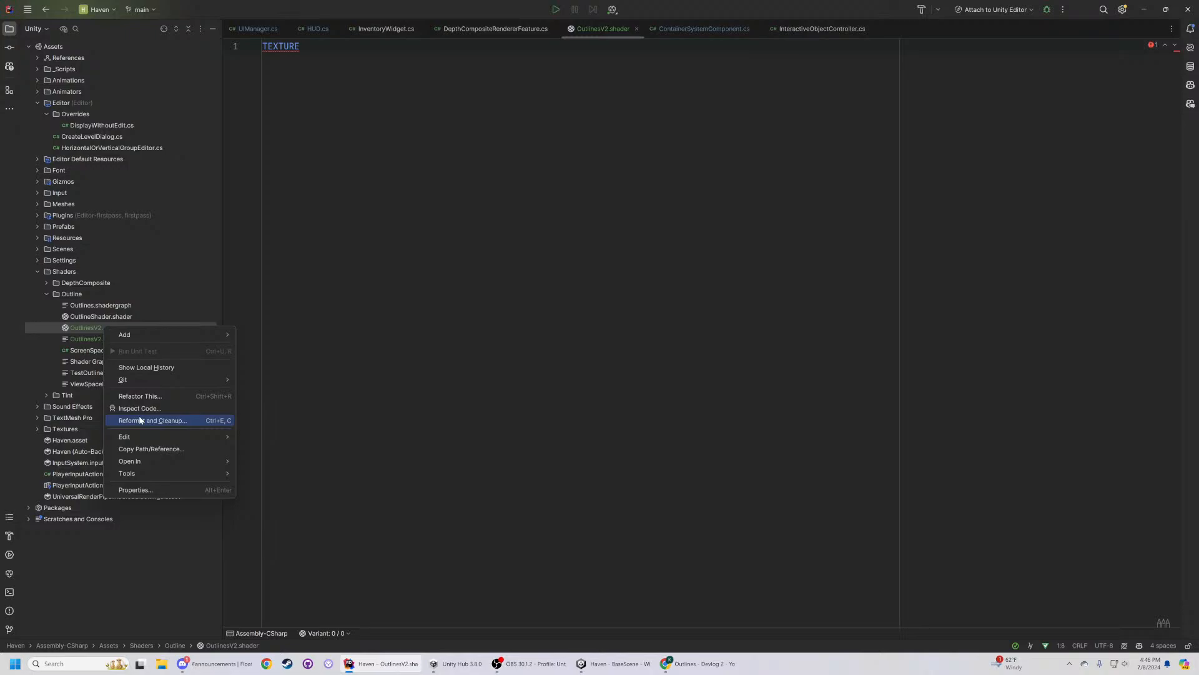
mouse_move(154, 336)
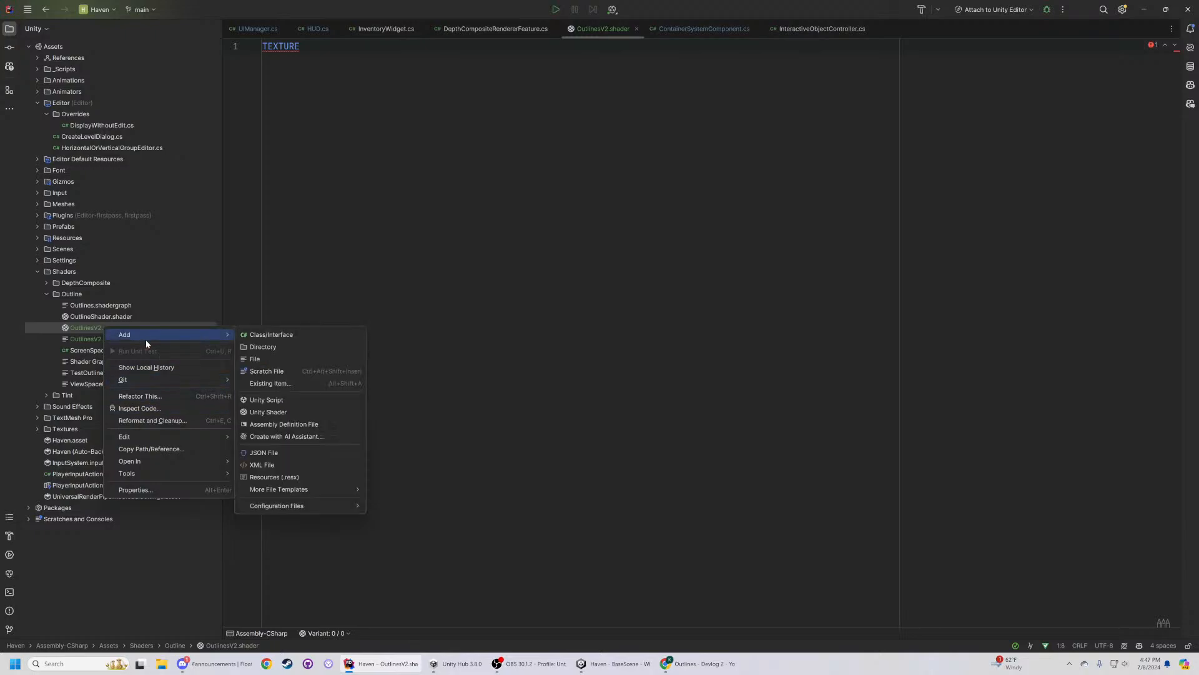
mouse_move(145, 439)
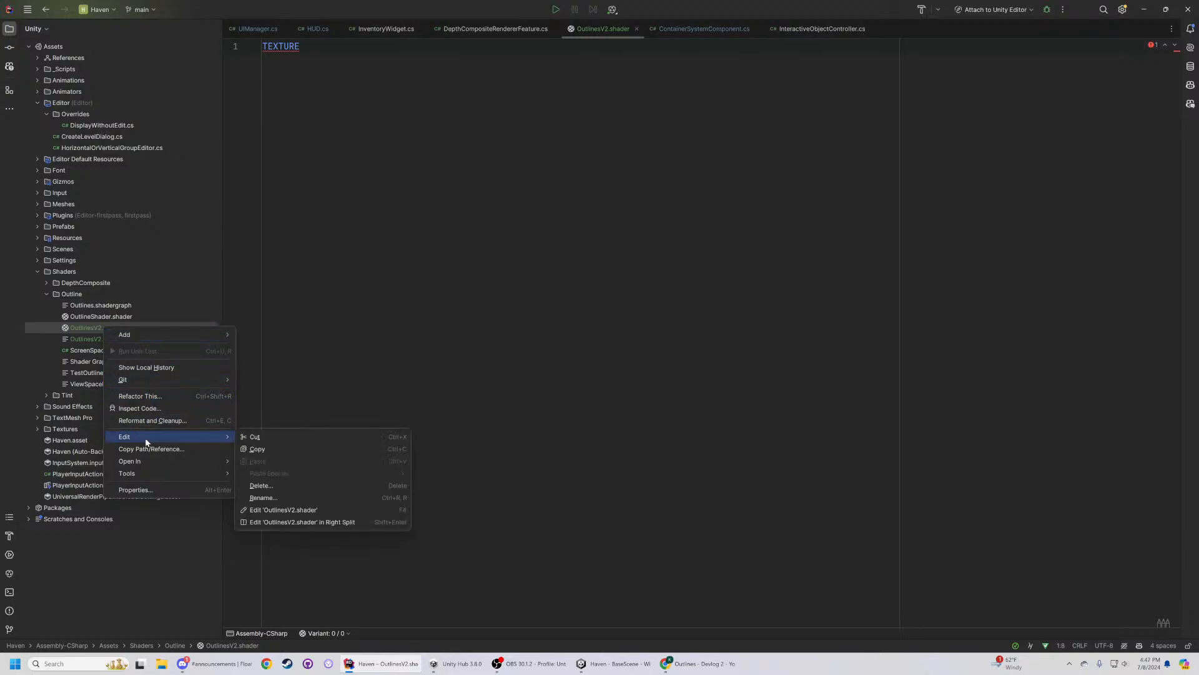
click(281, 493)
key(Right)
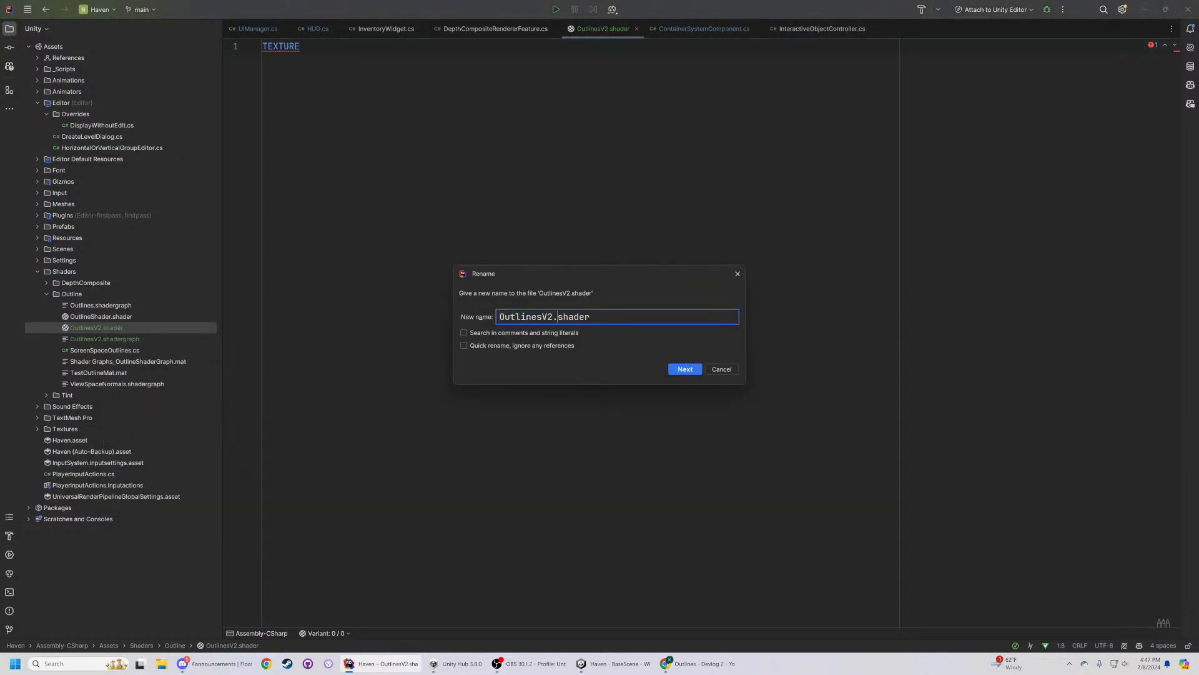
key(BackSpace)
key(BackSpace)
key(BackSpace)
key(BackSpace)
key(BackSpace)
key(BackSpace)
text(hlsl)
key(BackSpace)
key(BackSpace)
key(BackSpace)
text(lsl)
key(Return)
- Complete the first line as the texture declaration TEXTURE2D(_MainTex); and add an empty line below it
text(D2D)
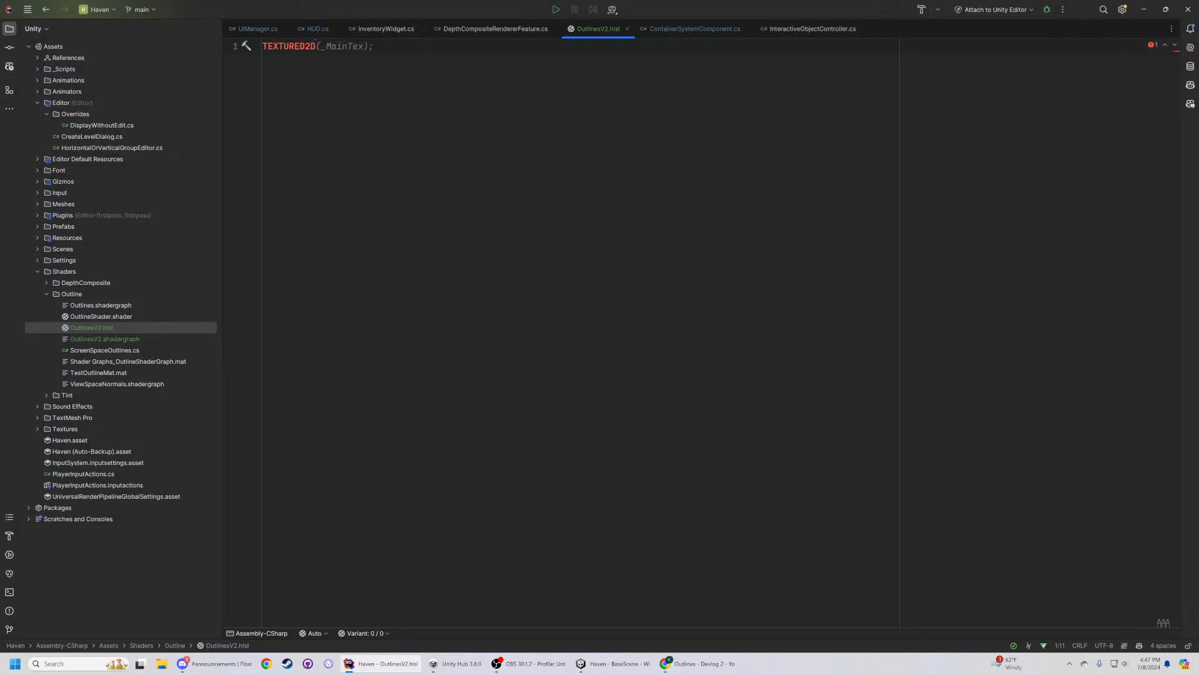
text((_)
key(Escape)
key(Tab)
key(Return)
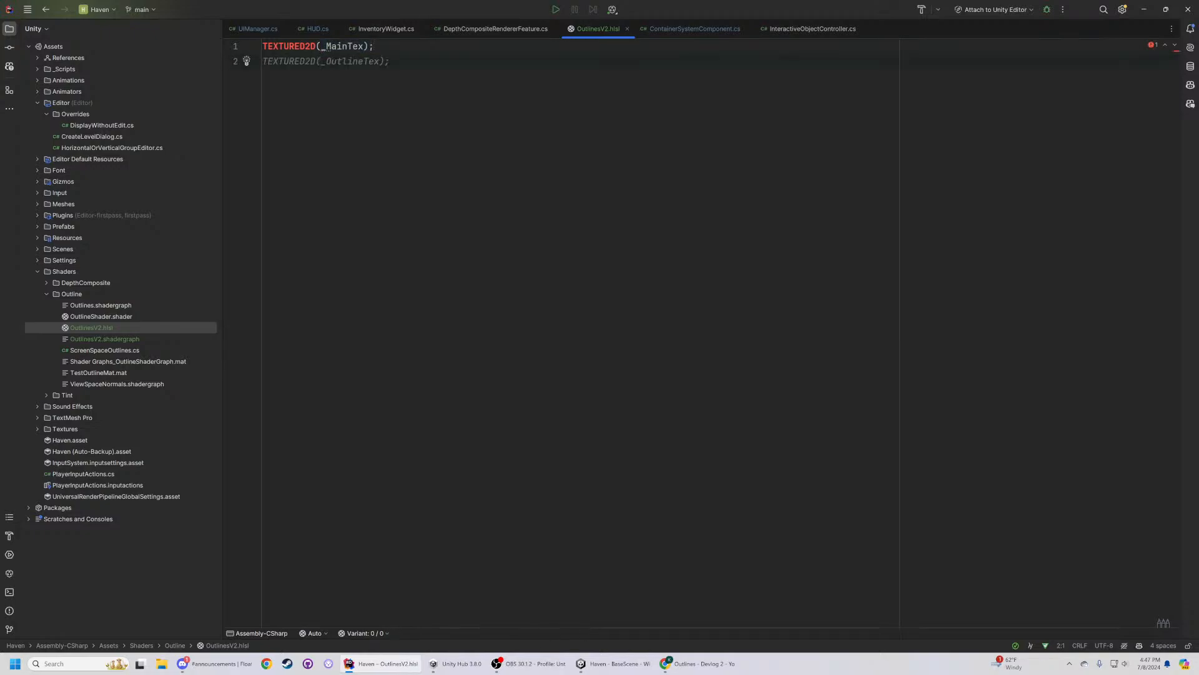
click(300, 47)
key(Delete)
key(Down)
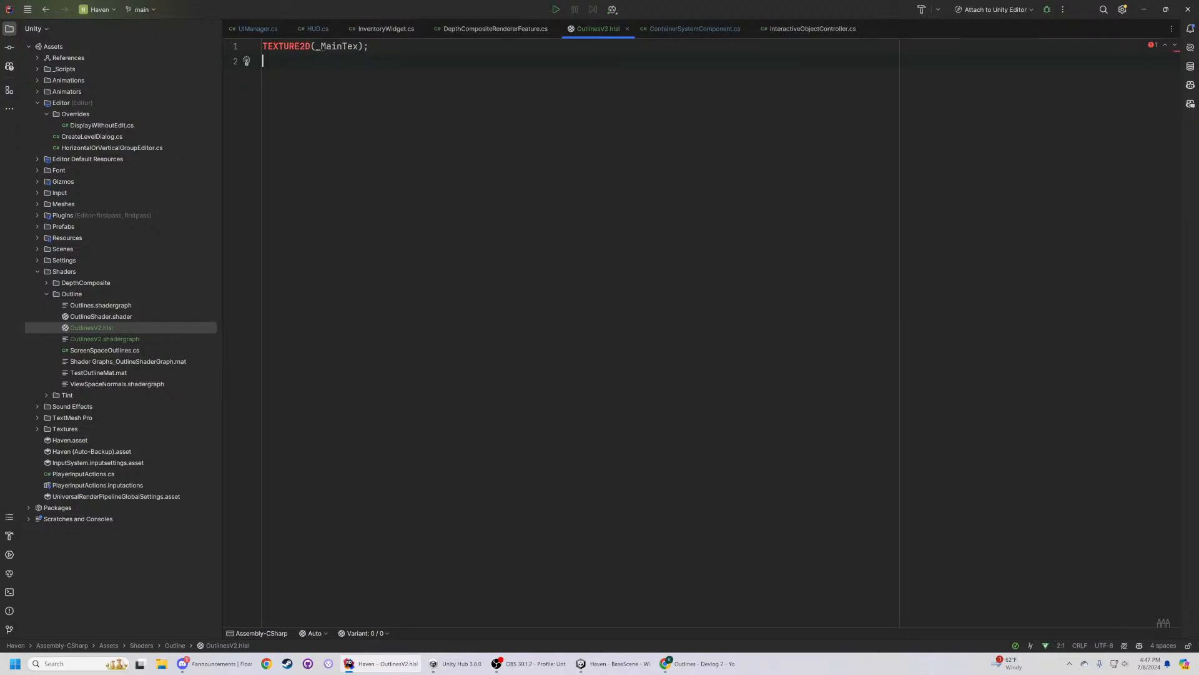
click(321, 47)
key(alt+Return)
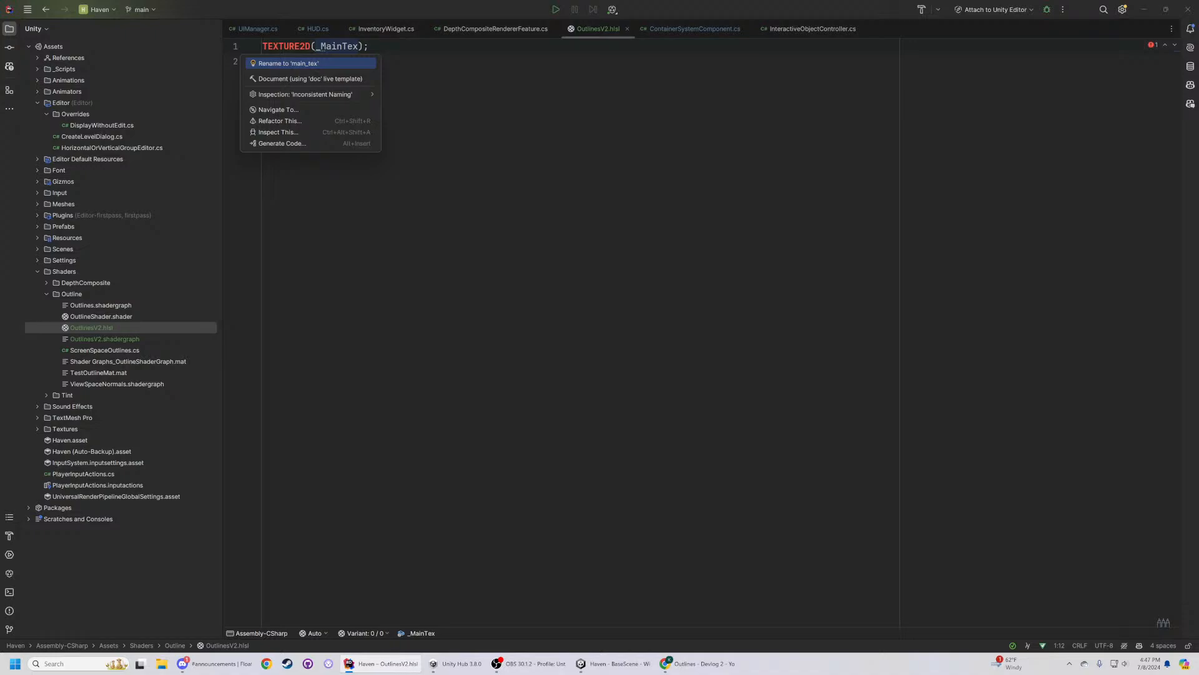
key(Down)
key(Down)
key(Escape)
key(End)
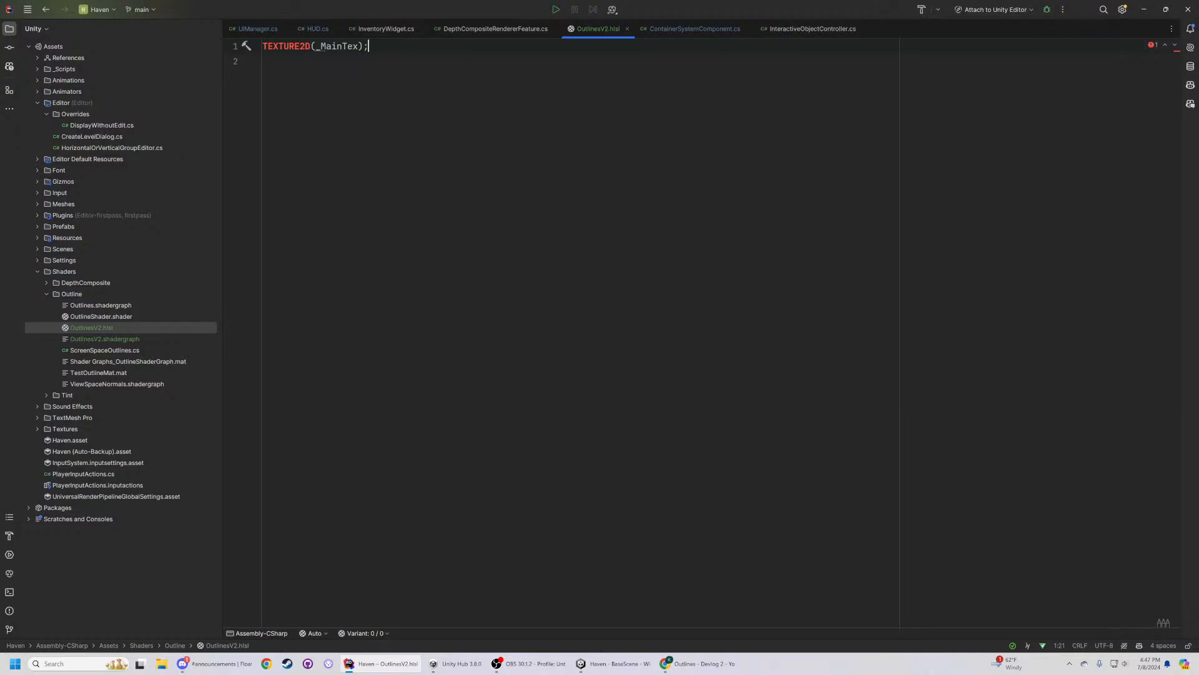
- Replace the texture name in the TEXTURE2D declaration with _OutlineMask
double_click(319, 47)
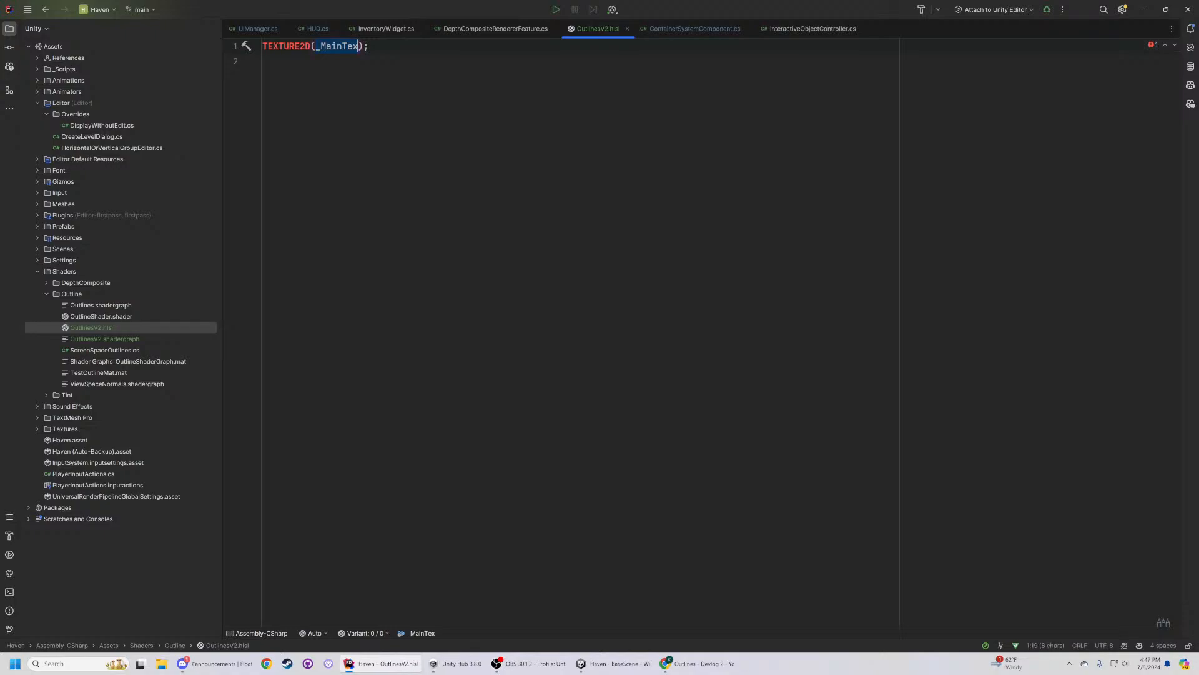
key(BackSpace)
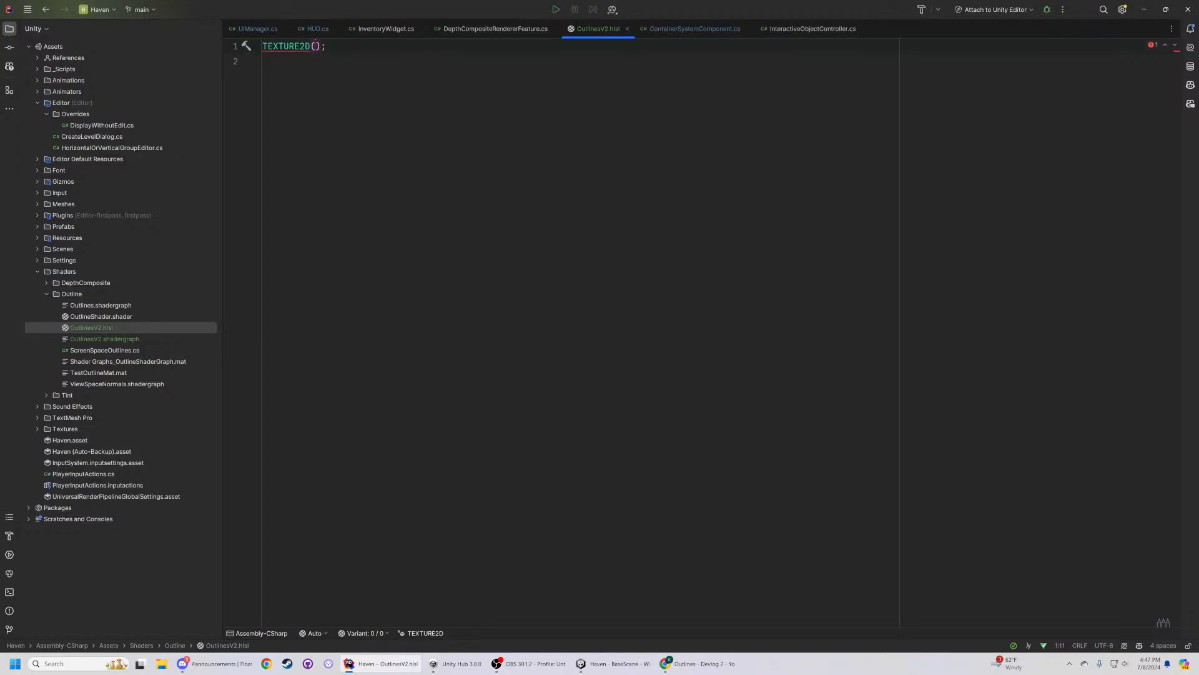
text(_OutlineMask)
key(End)
- Add the sampler declaration SAMPLER(sampler_OutlineMask); on the line below the texture declaration
key(Return)
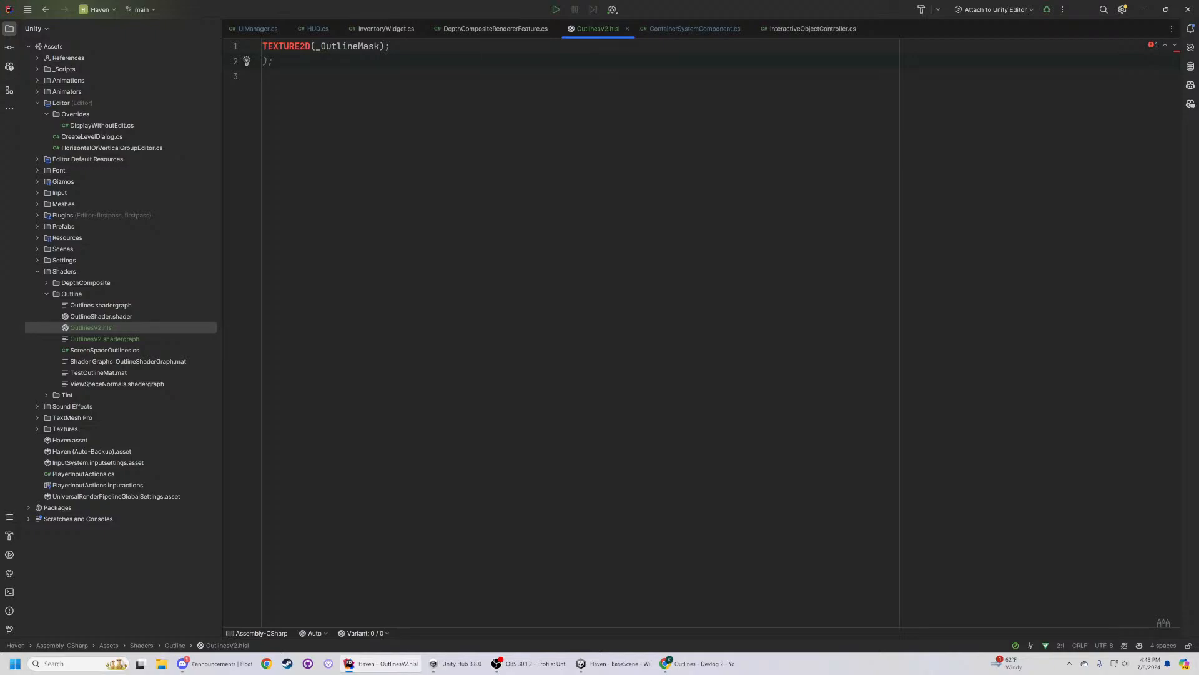
key(Return)
key(Up)
text(SAM)
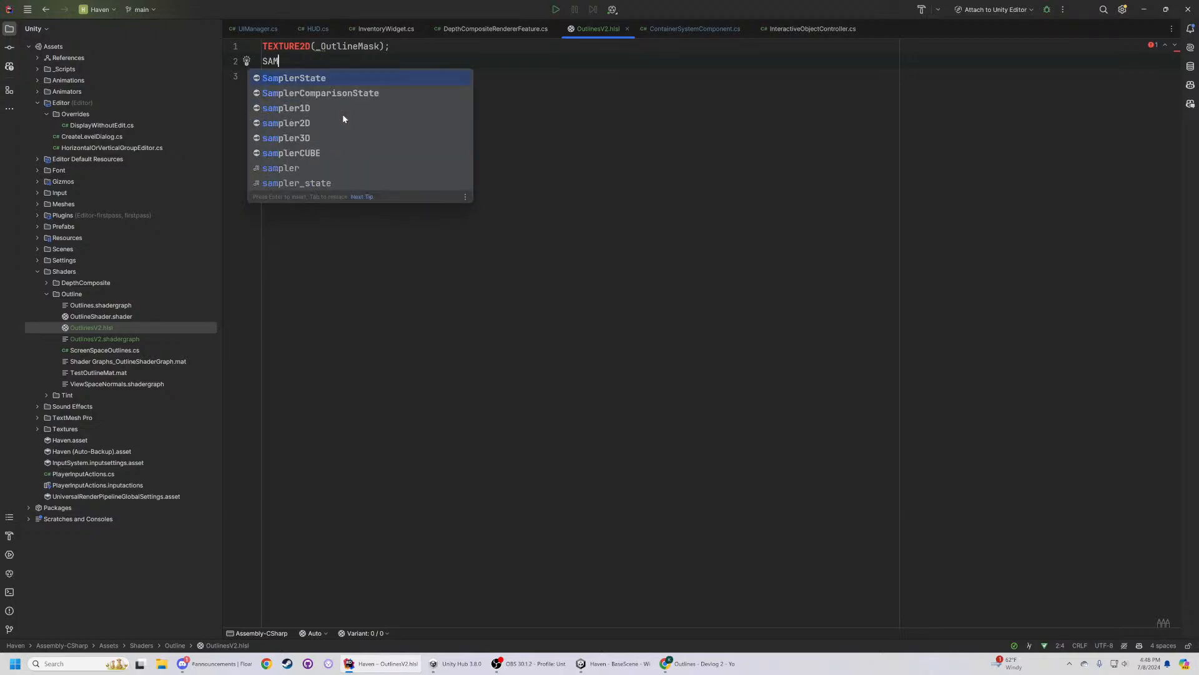
text(PLER()
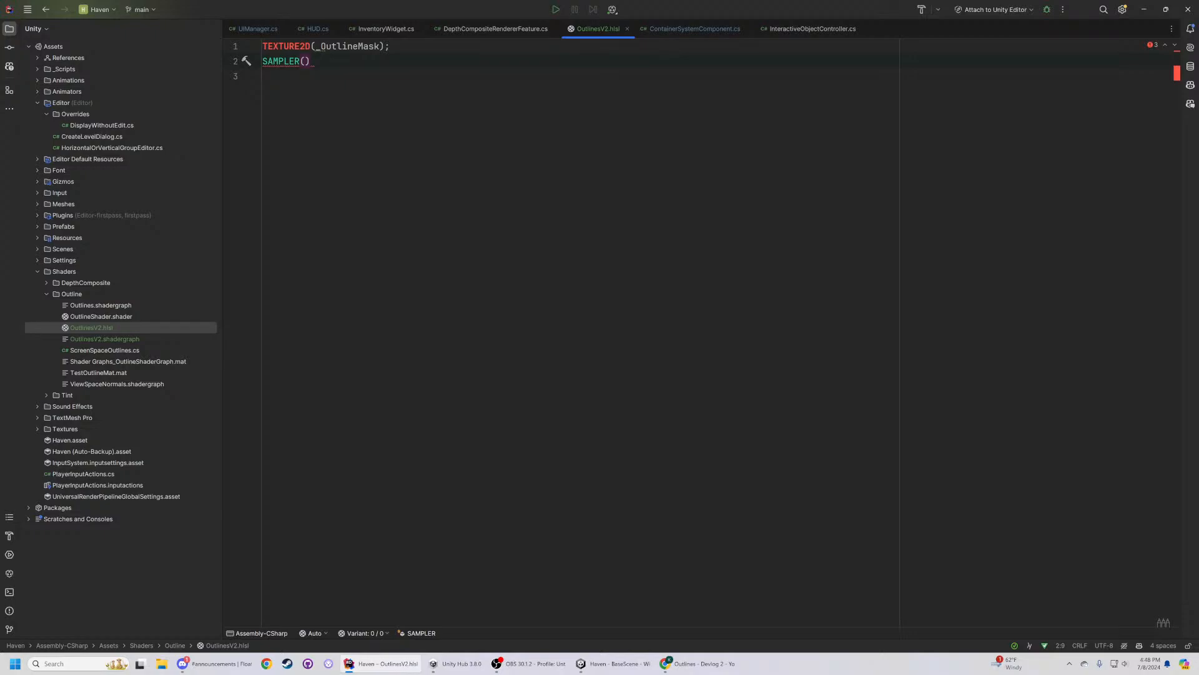
text(sample)
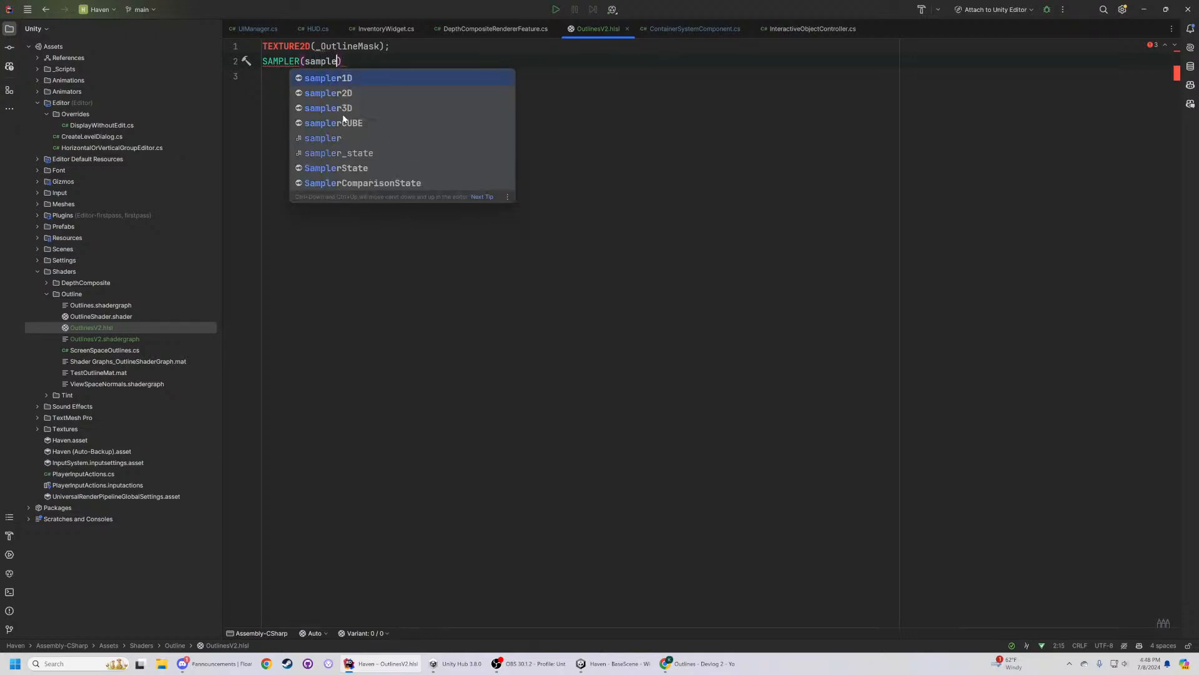
text(r_O)
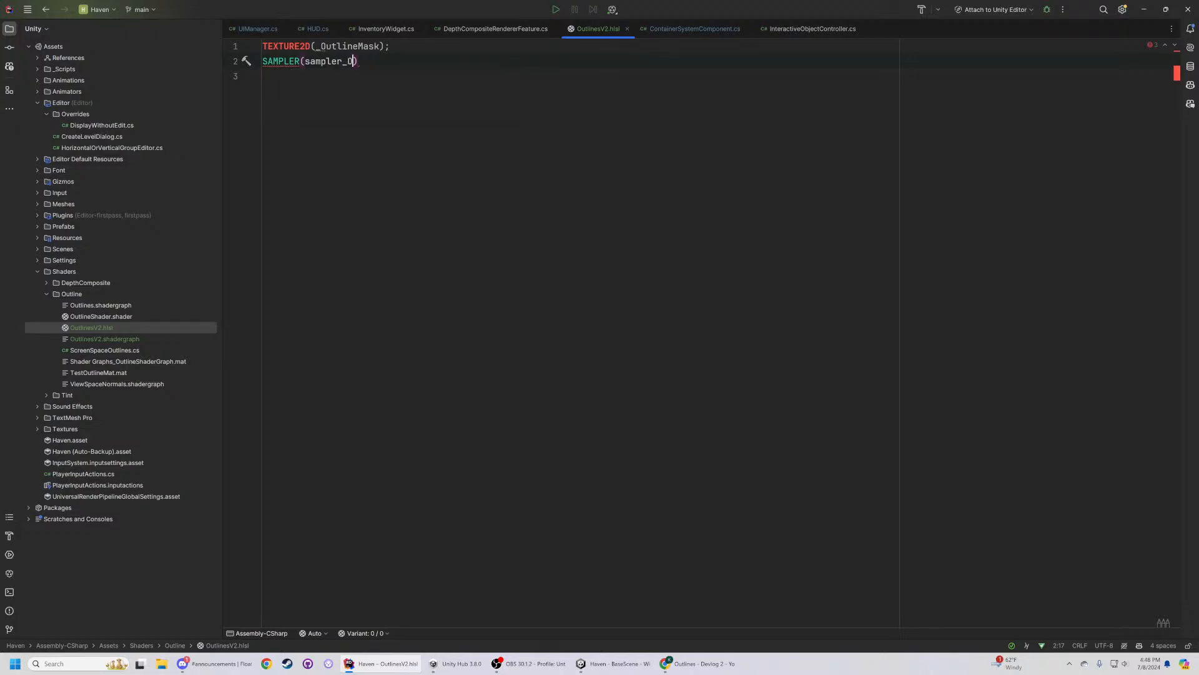
key(Tab)
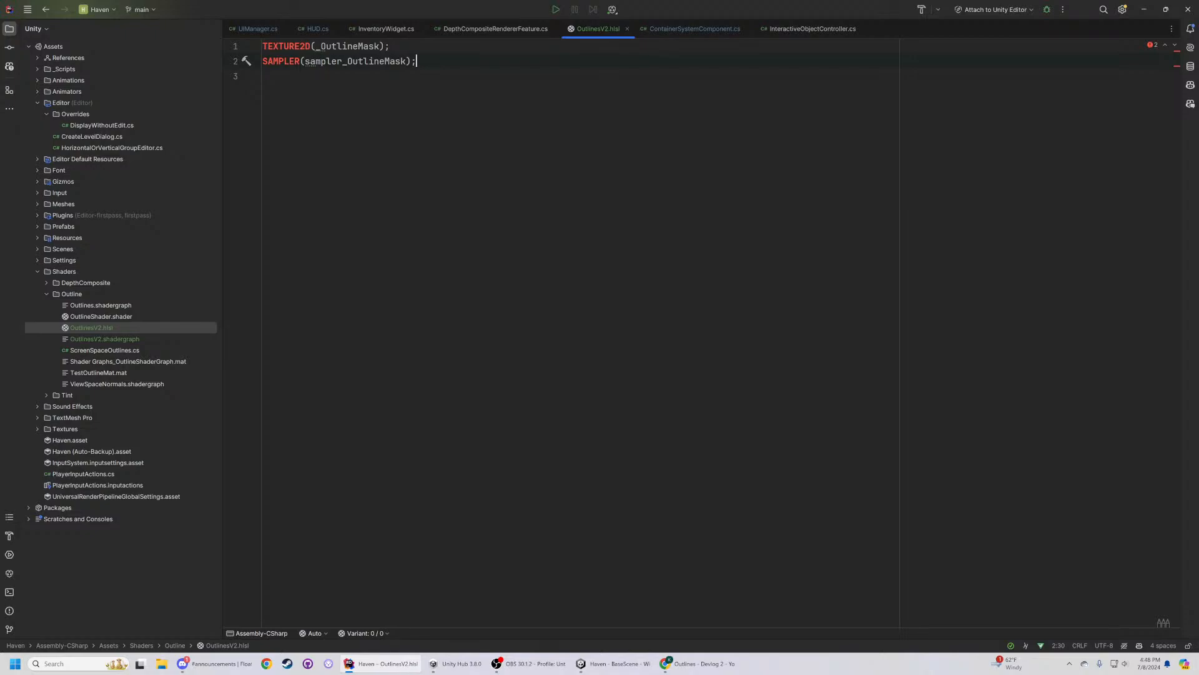
key(Return)
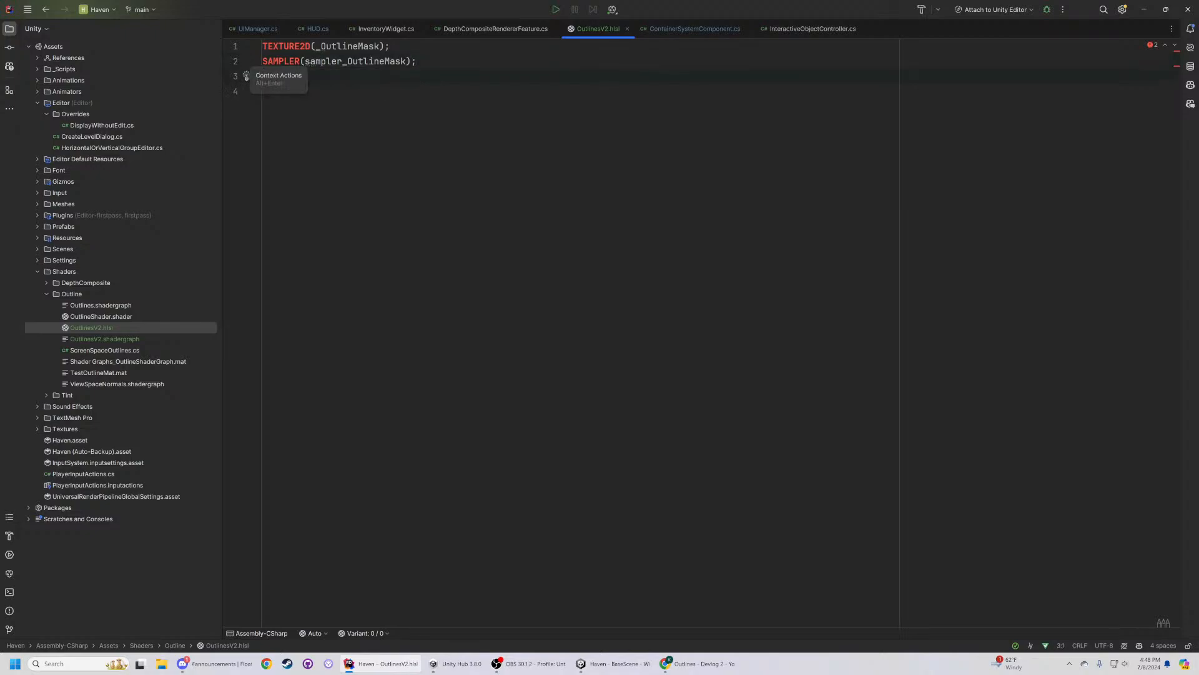
click(279, 46)
key(alt+Return)
click(447, 3)
click(270, 148)
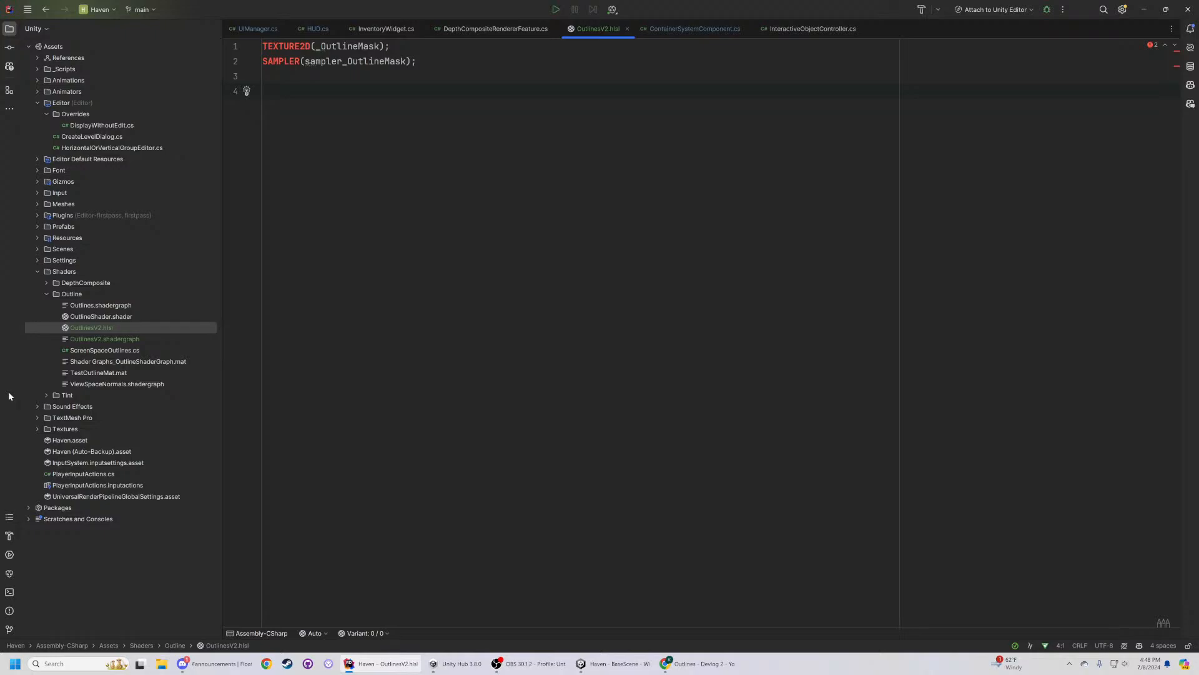
- Declare float4 _OutlineMask_TexelSize; on the third line, followed by blank lines
key(Up)
text(float4 )
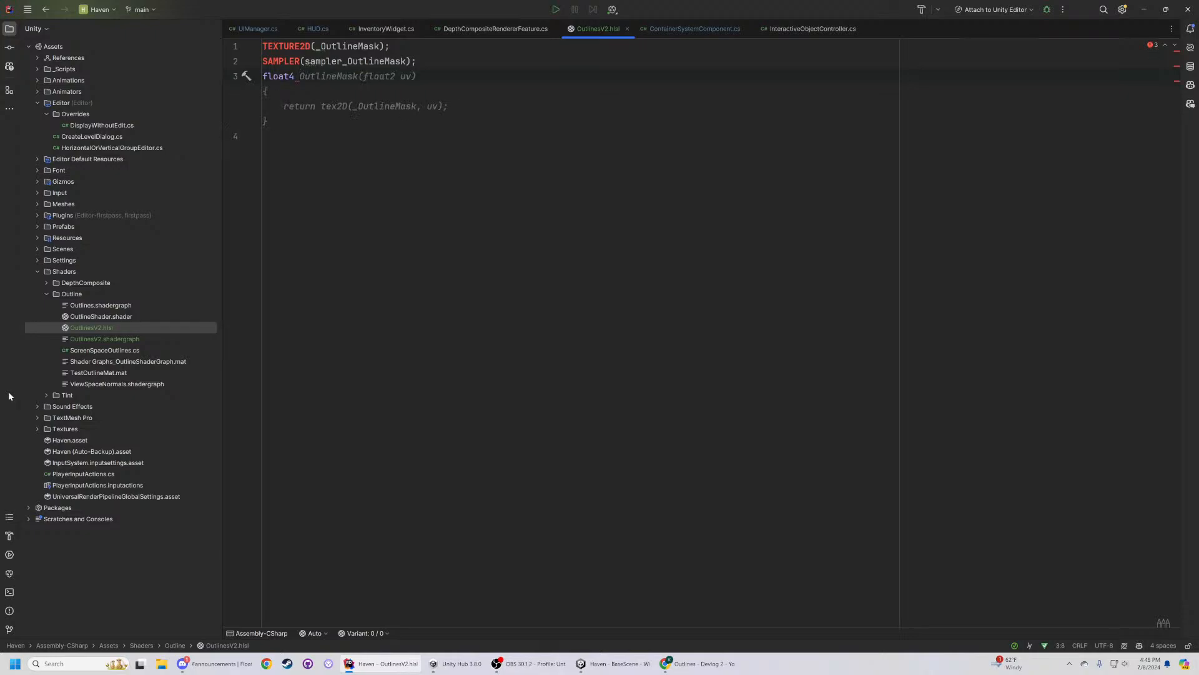
text(_)
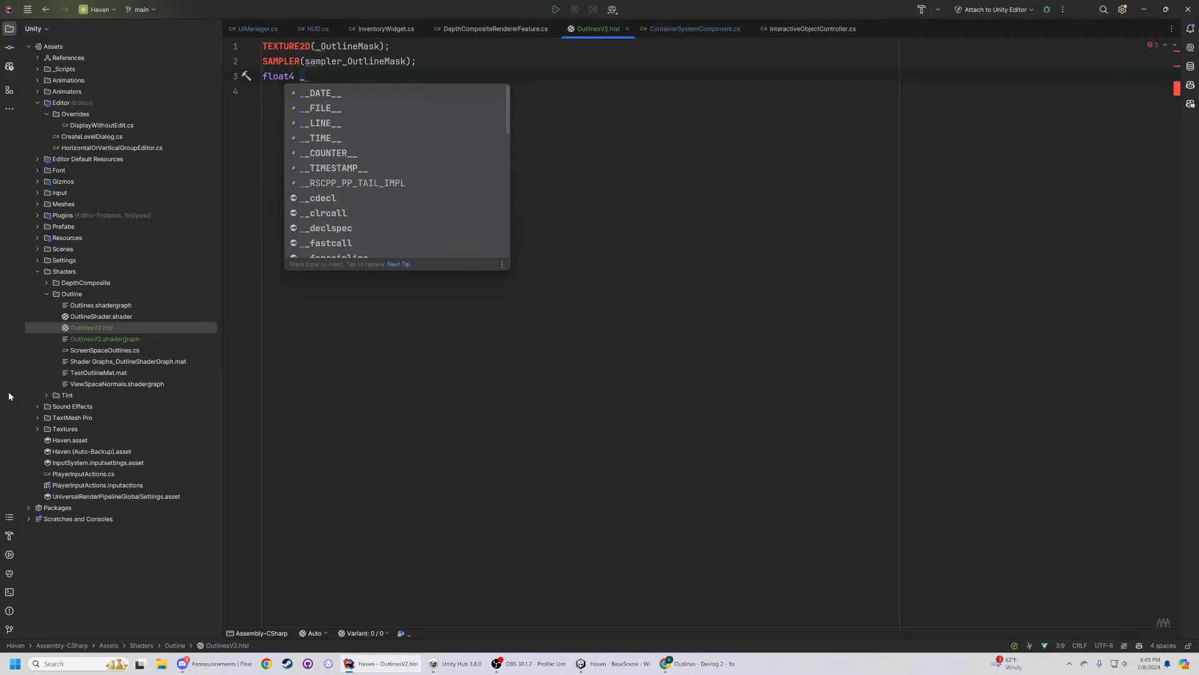
text(Outli)
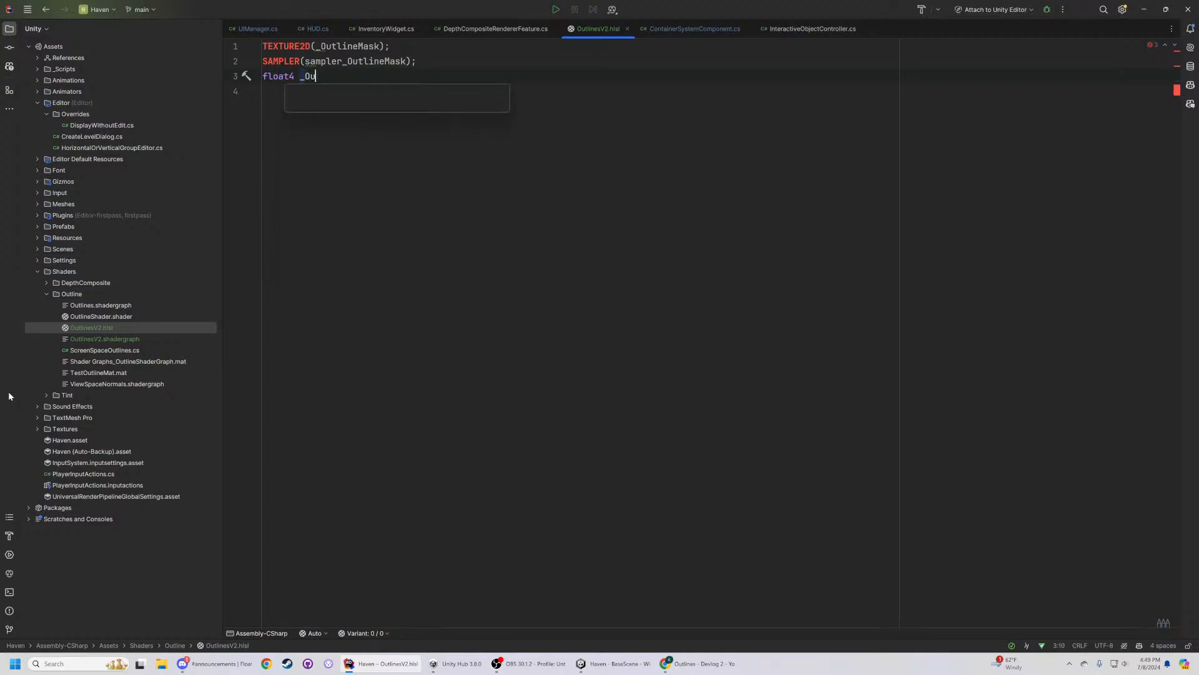
text(eMask)
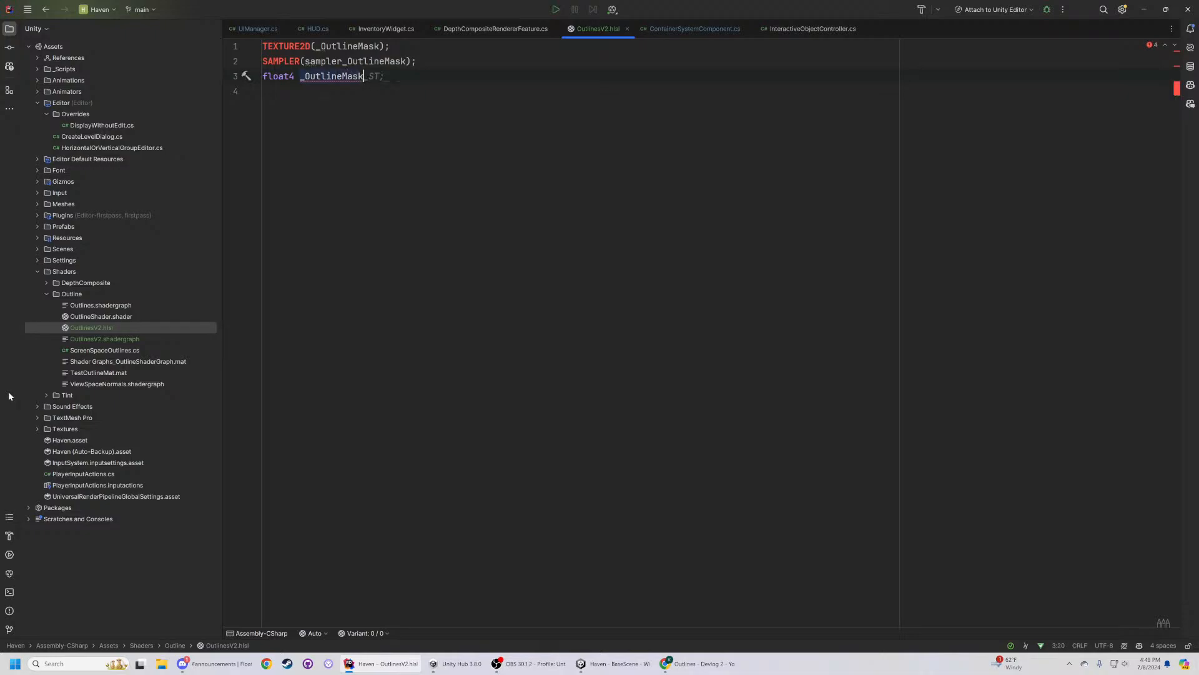
text(_TexelSize;)
key(Return)
key(Return)
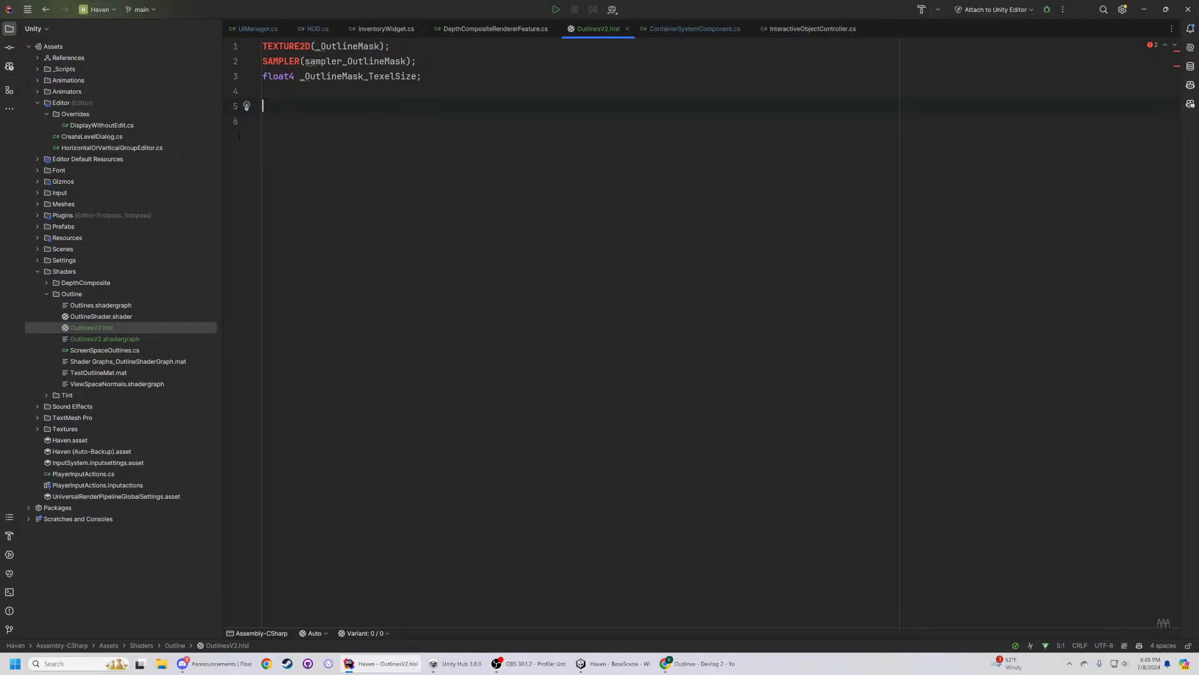
- Return to Rider and start a void function named Outline with an empty parameter list below the declarations in OutlinesV2.hlsl
click(363, 664)
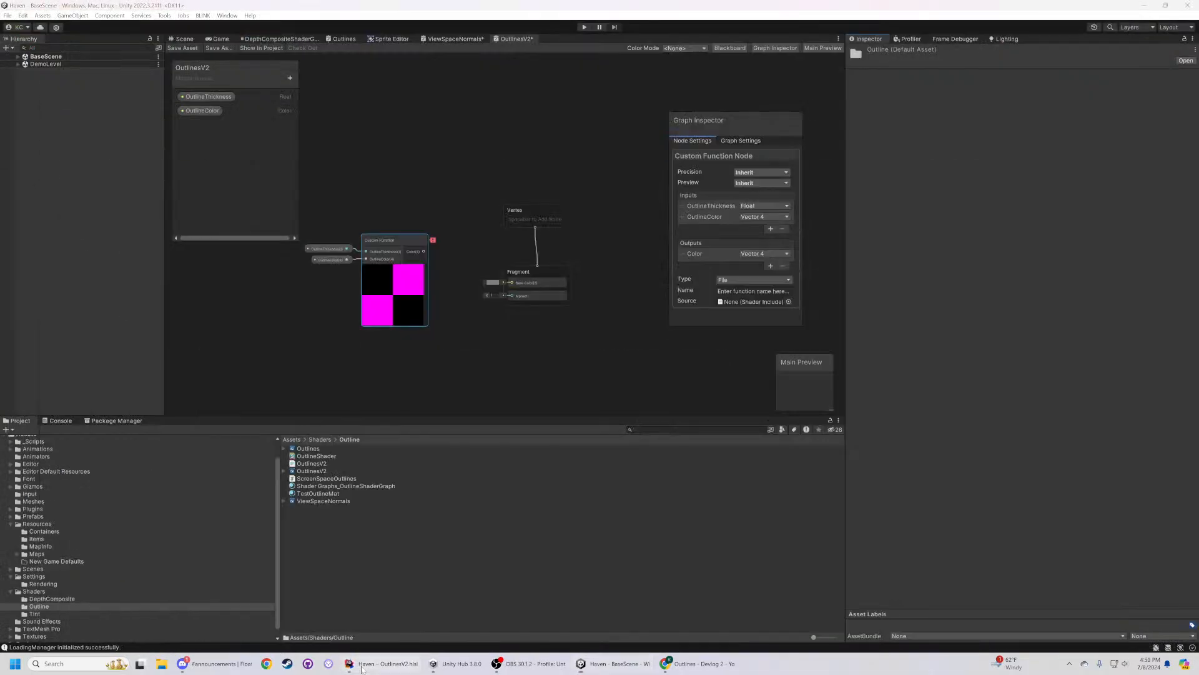
click(362, 665)
click(363, 666)
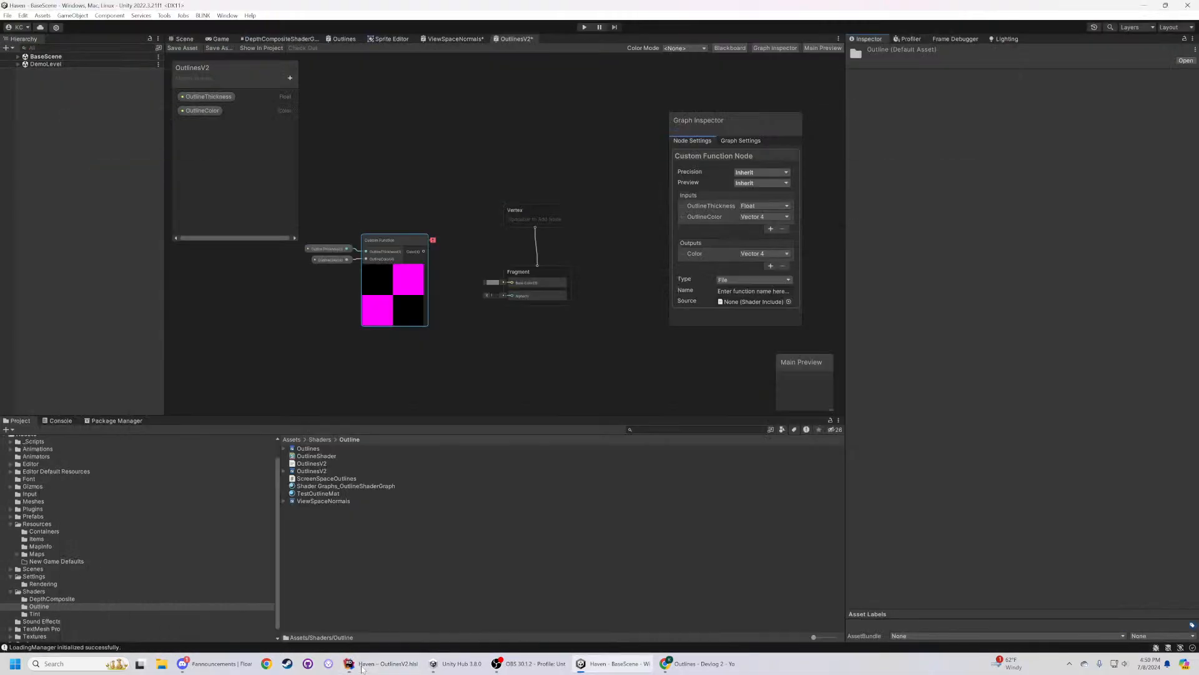
click(362, 666)
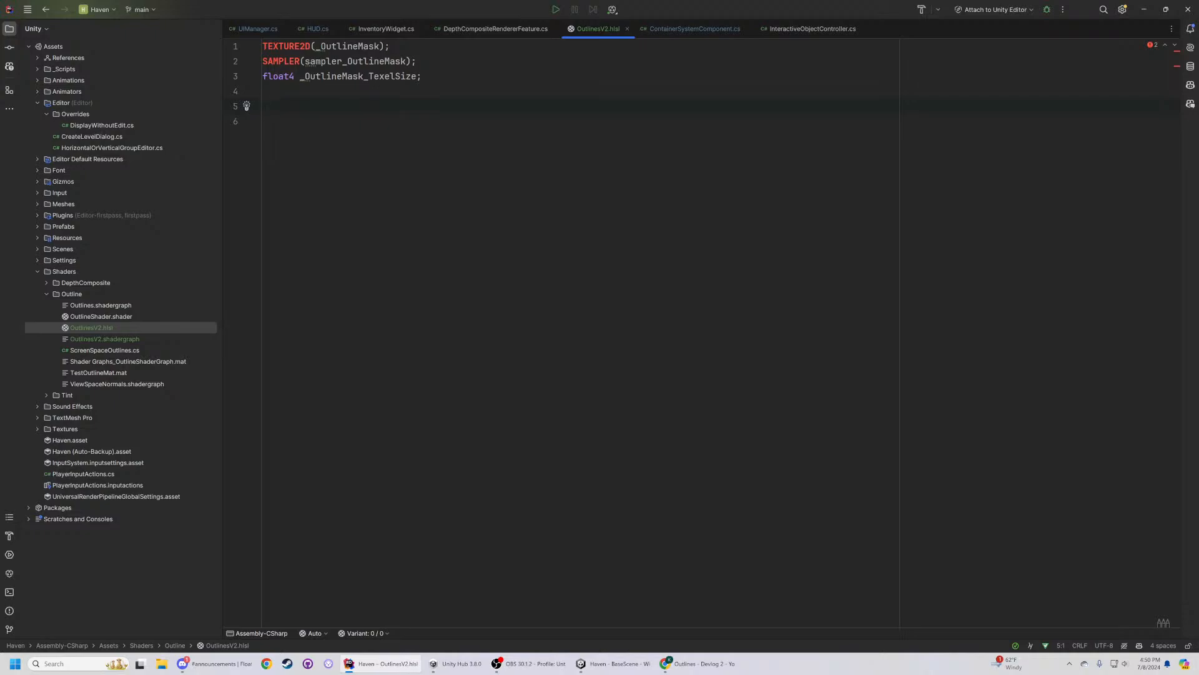
text(void)
key(BackSpace)
key(BackSpace)
key(BackSpace)
key(BackSpace)
text(voi)
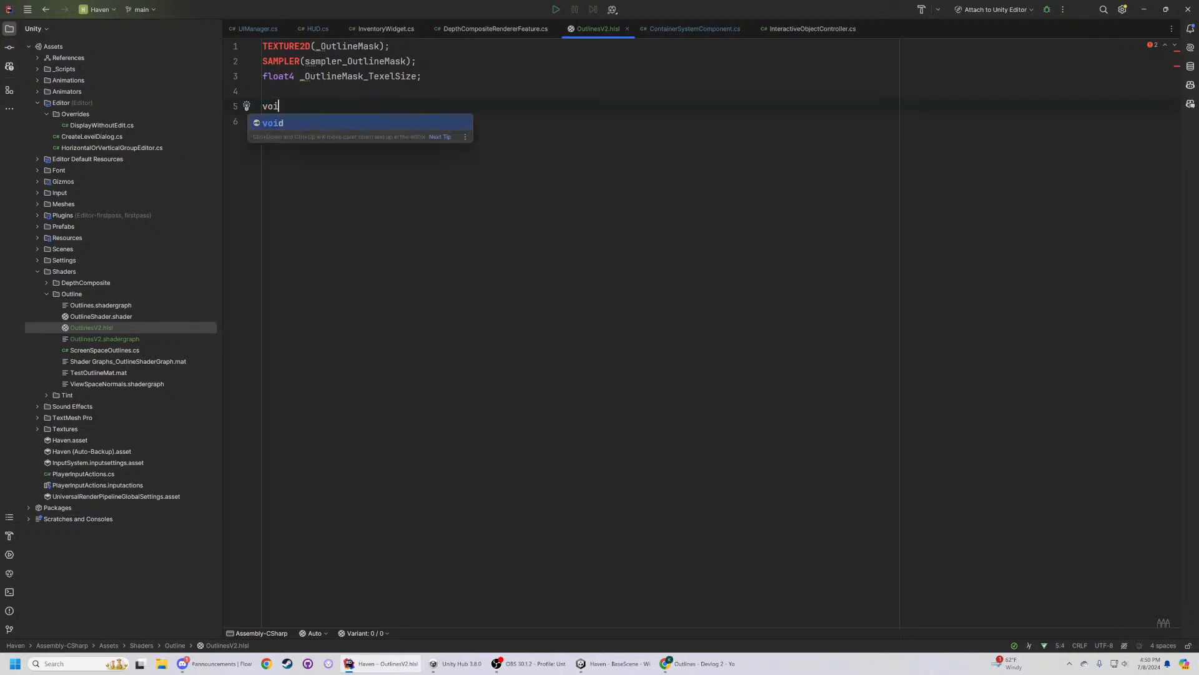
text(d O)
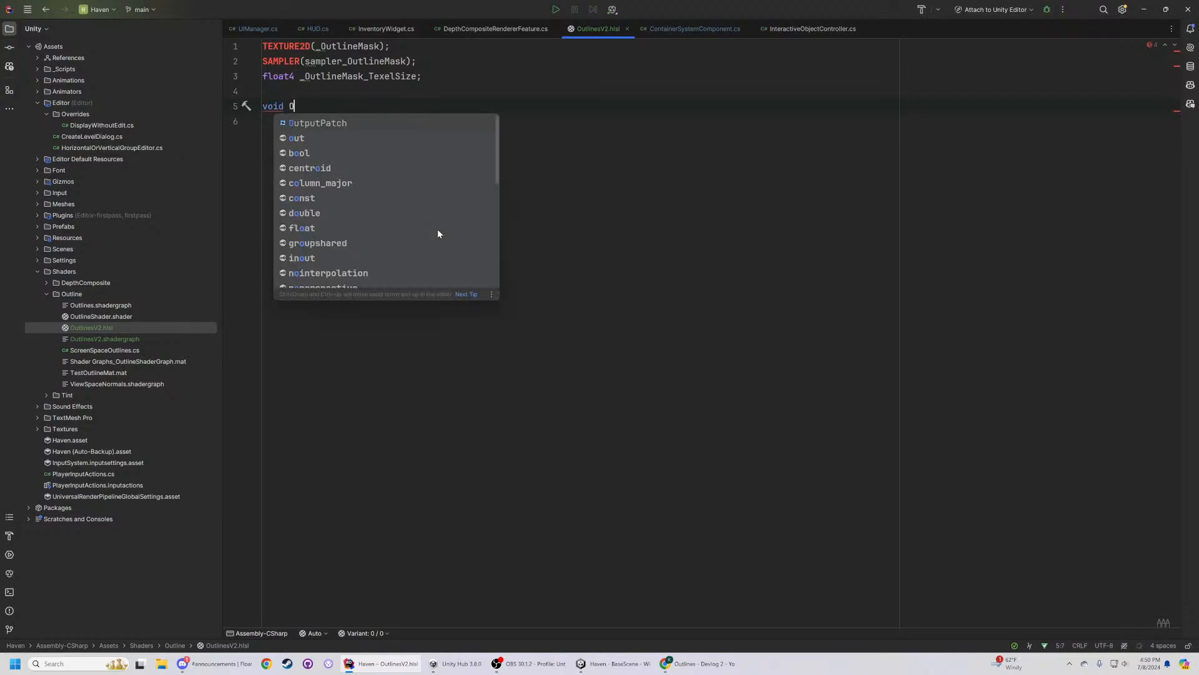
text(utlin)
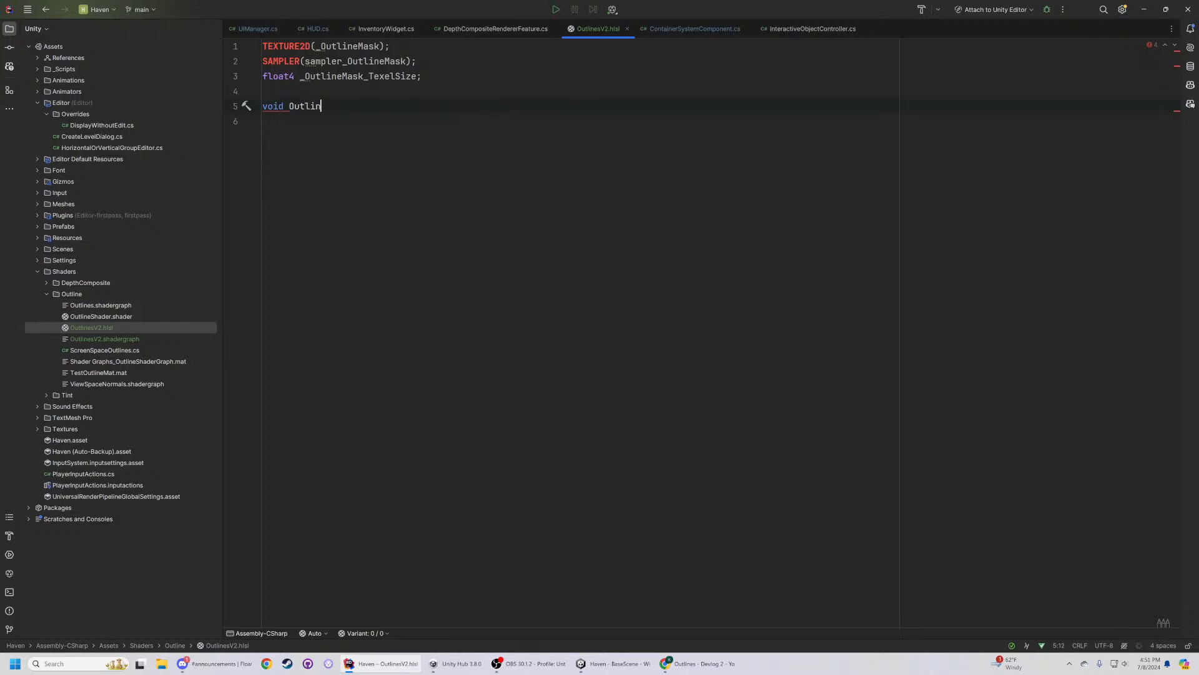
text(e())
key(Left)
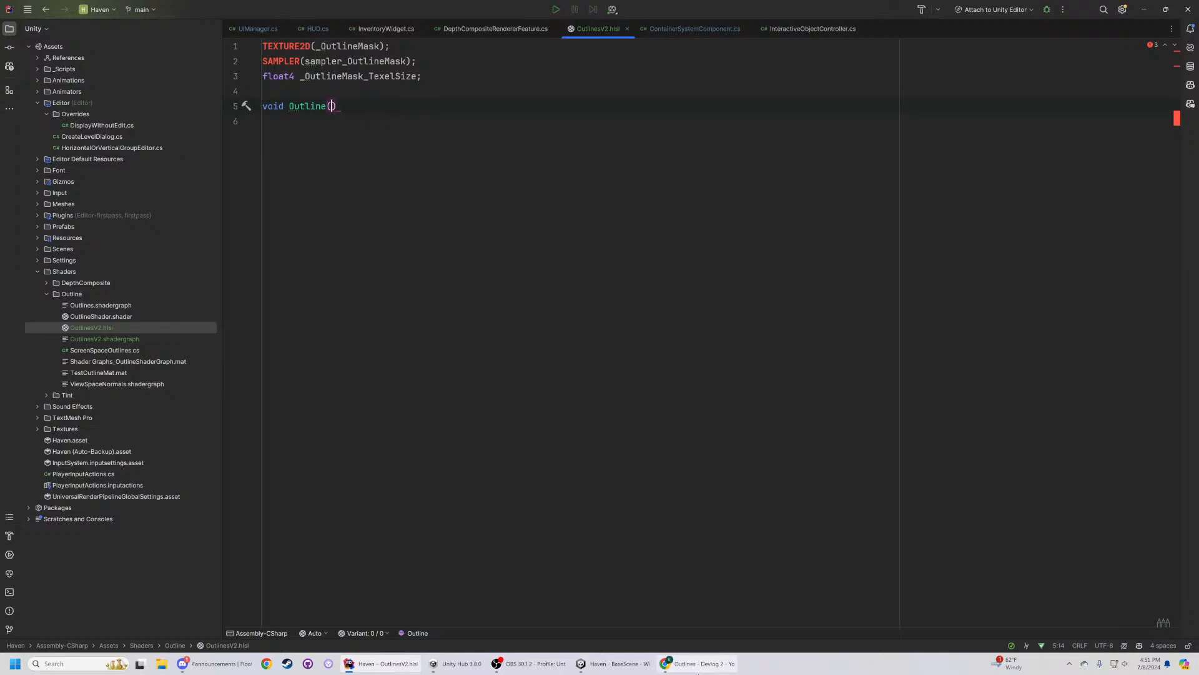
- Give the Outline function float thickness and float4 color parameters plus an out keyword, matching the graph's custom function inputs, and add an empty body
click(594, 664)
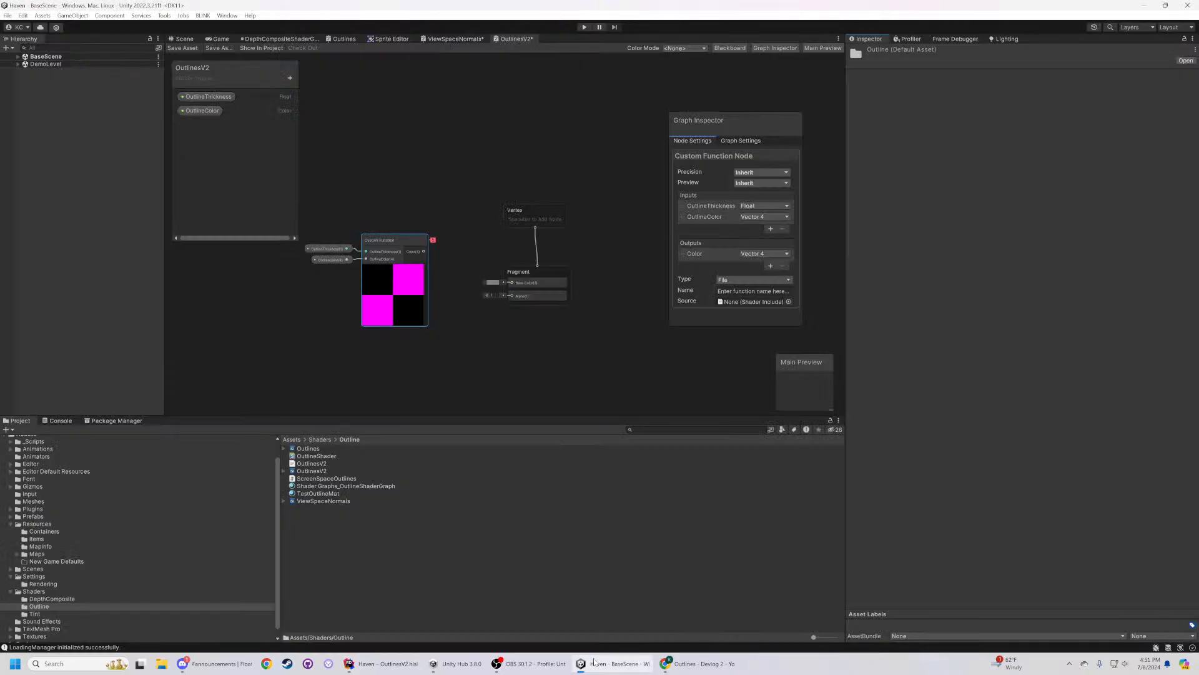
click(594, 663)
text(float)
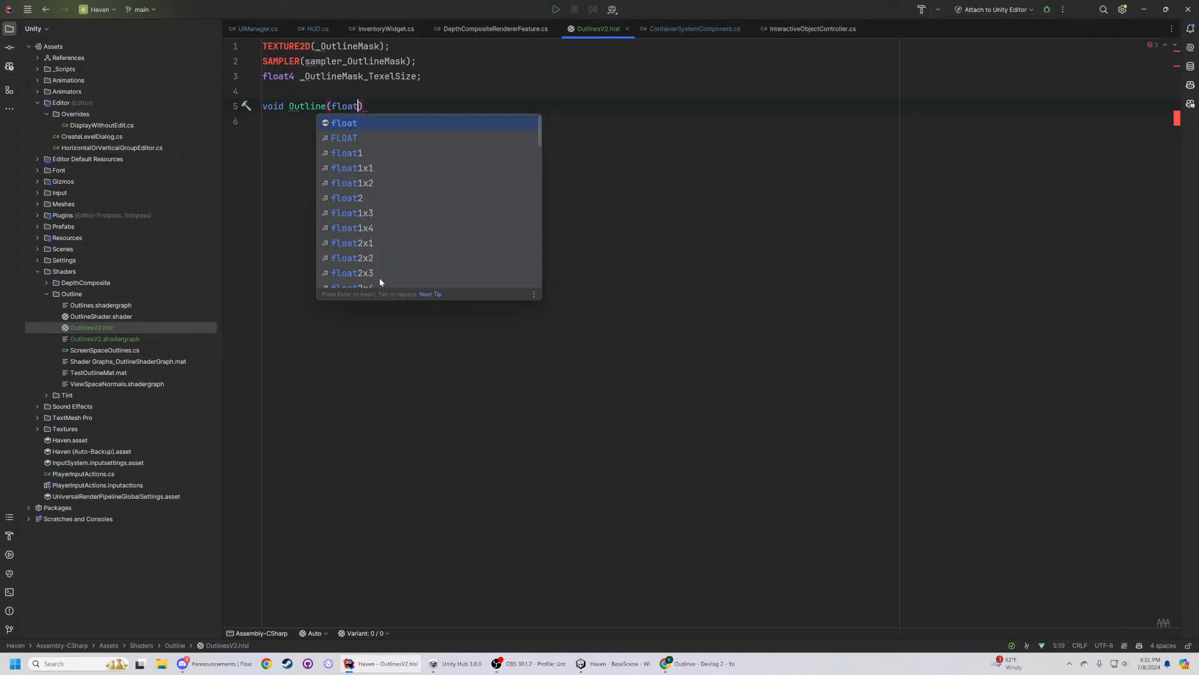
text( thickness, float4 color, out);)
key(Left)
text({})
key(Right)
key(BackSpace)
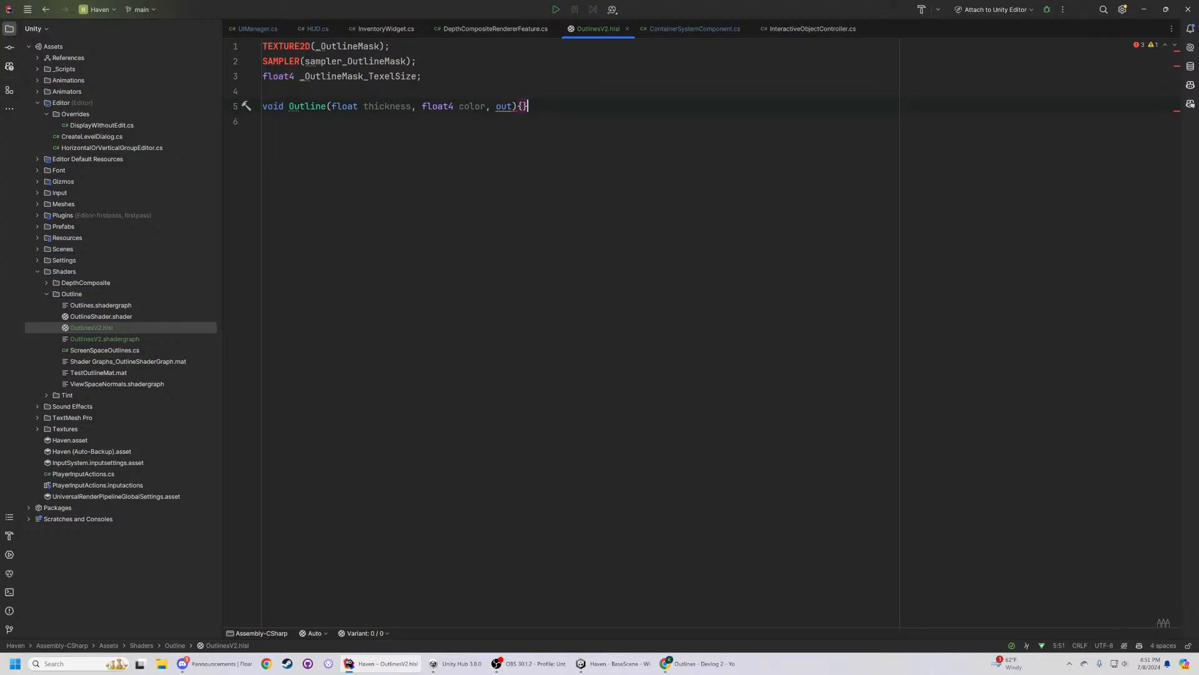
key(Left)
key(Return)
- Complete the out parameter in the Outline signature as float4 Out
key(Left)
key(Left)
key(Left)
key(Left)
key(Left)
key(Left)
key(Left)
key(Left)
key(Down)
key(Left)
key(Left)
key(Left)
text(float4 )
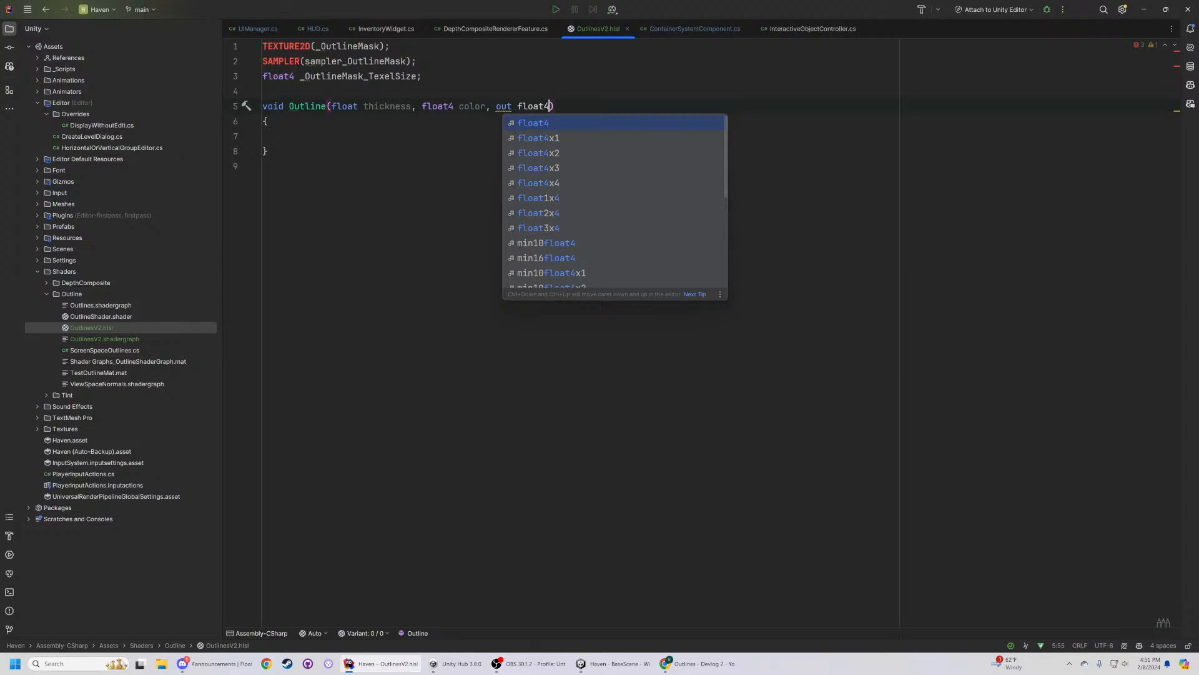
text(Out))
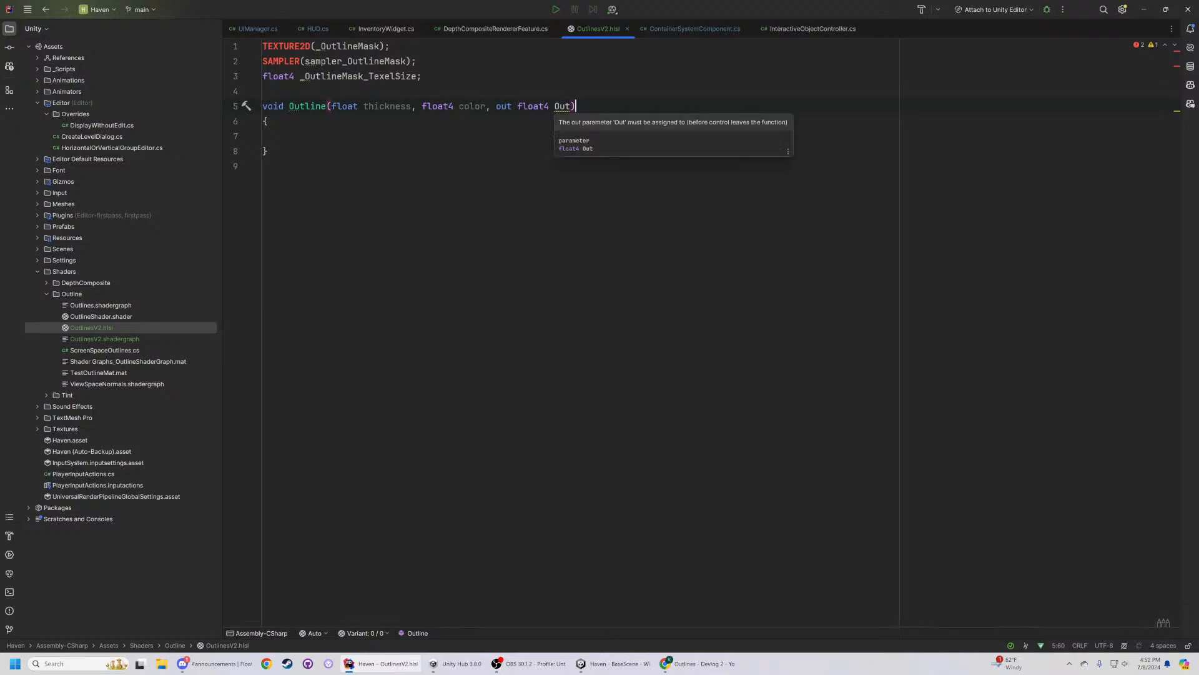
- In the Outline body, declare float halfScaleFloor = floor(thickness * 0.5) and float halfScaleCeil = ceil(thickness * 0.5)
click(284, 137)
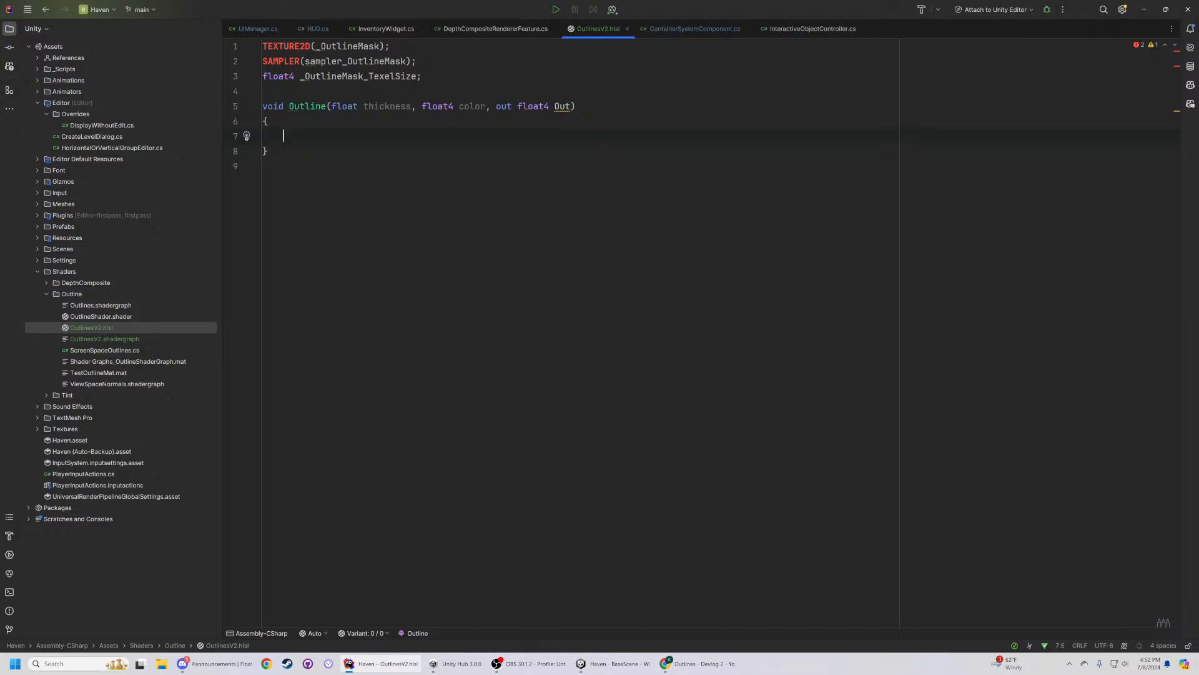
text(float)
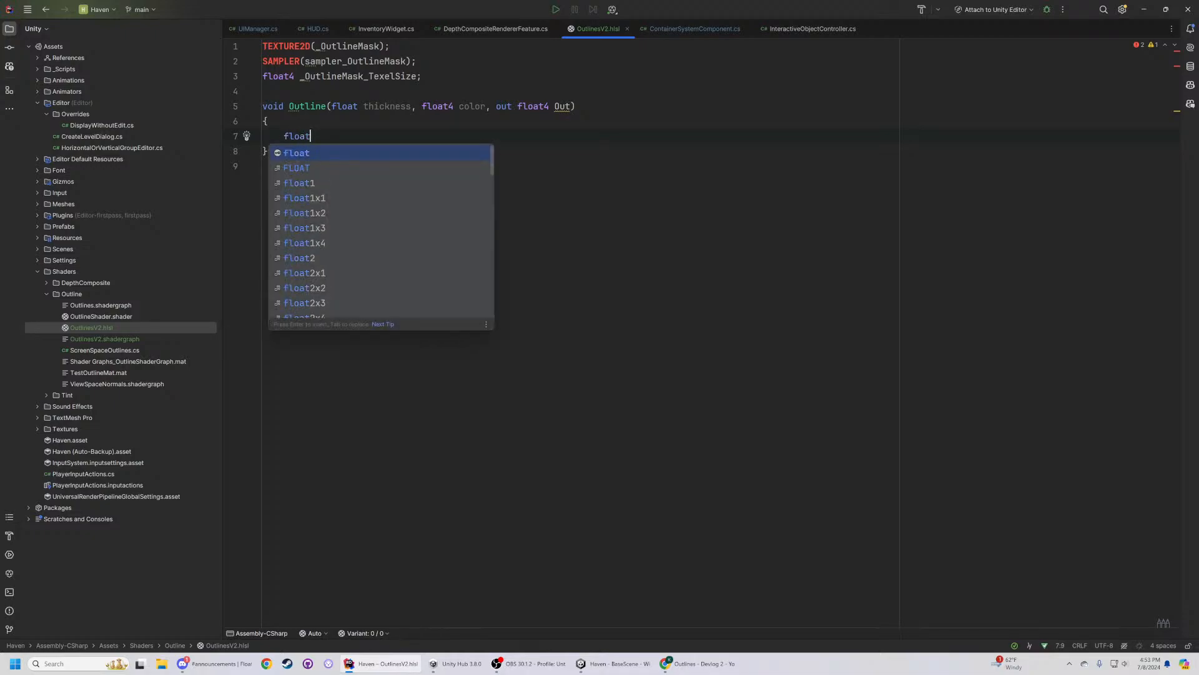
text( halfScaleFloor)
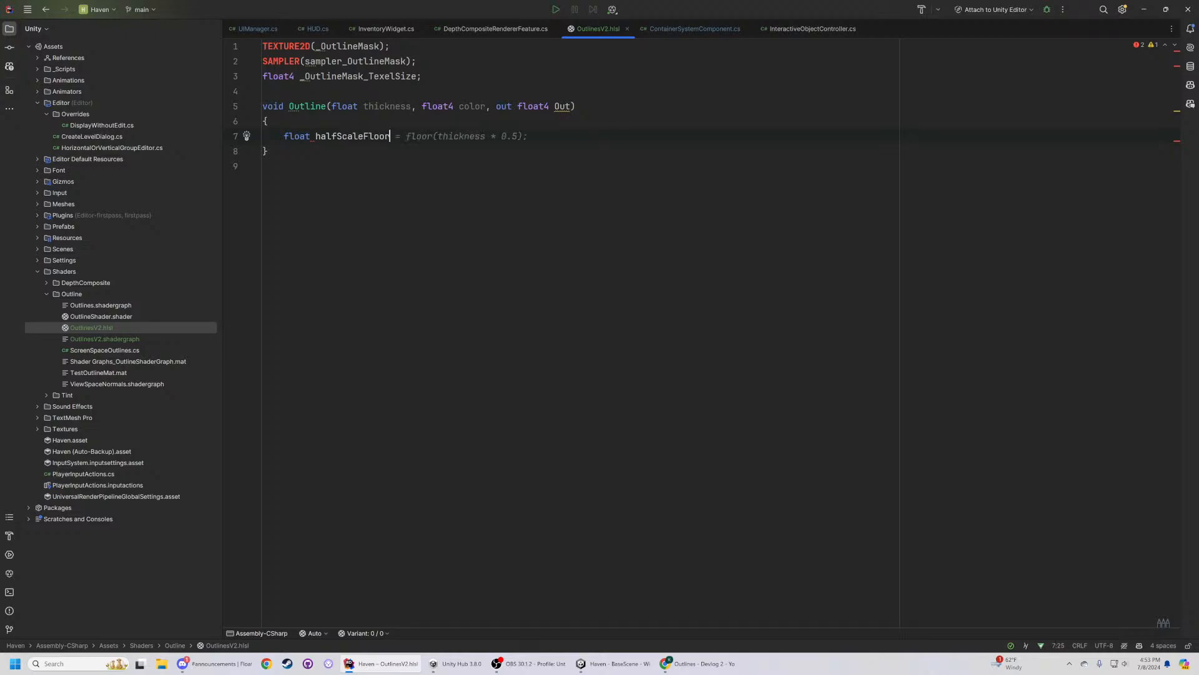
key(Tab)
key(Return)
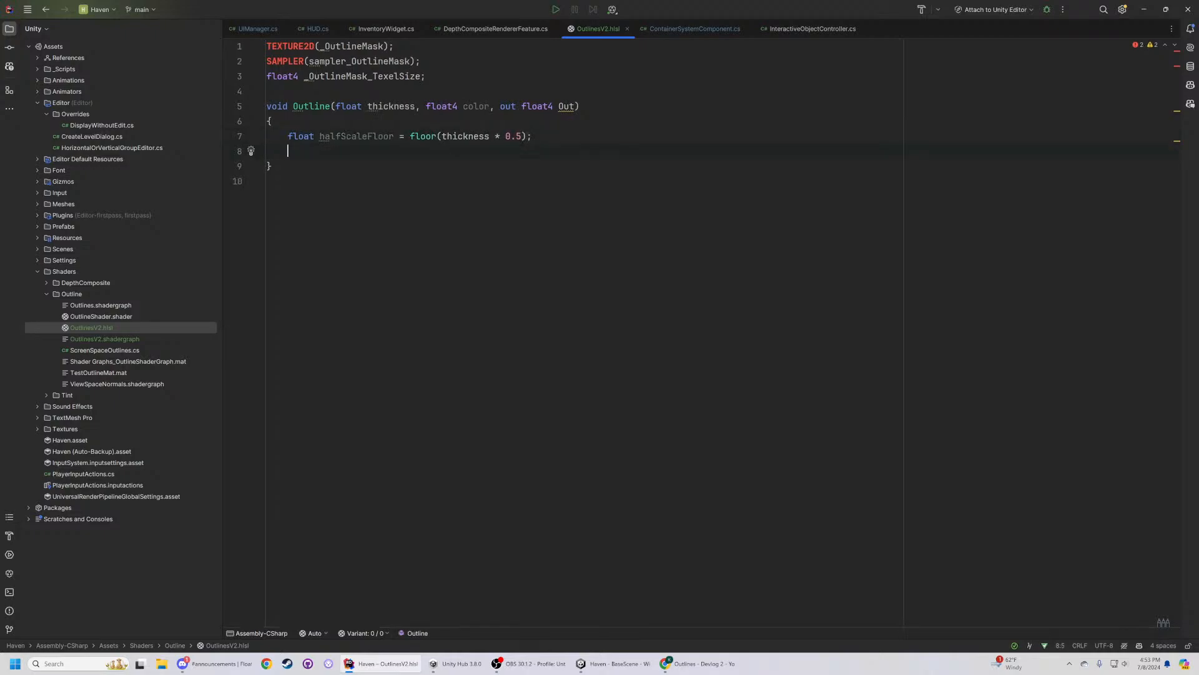
key(Tab)
key(Return)
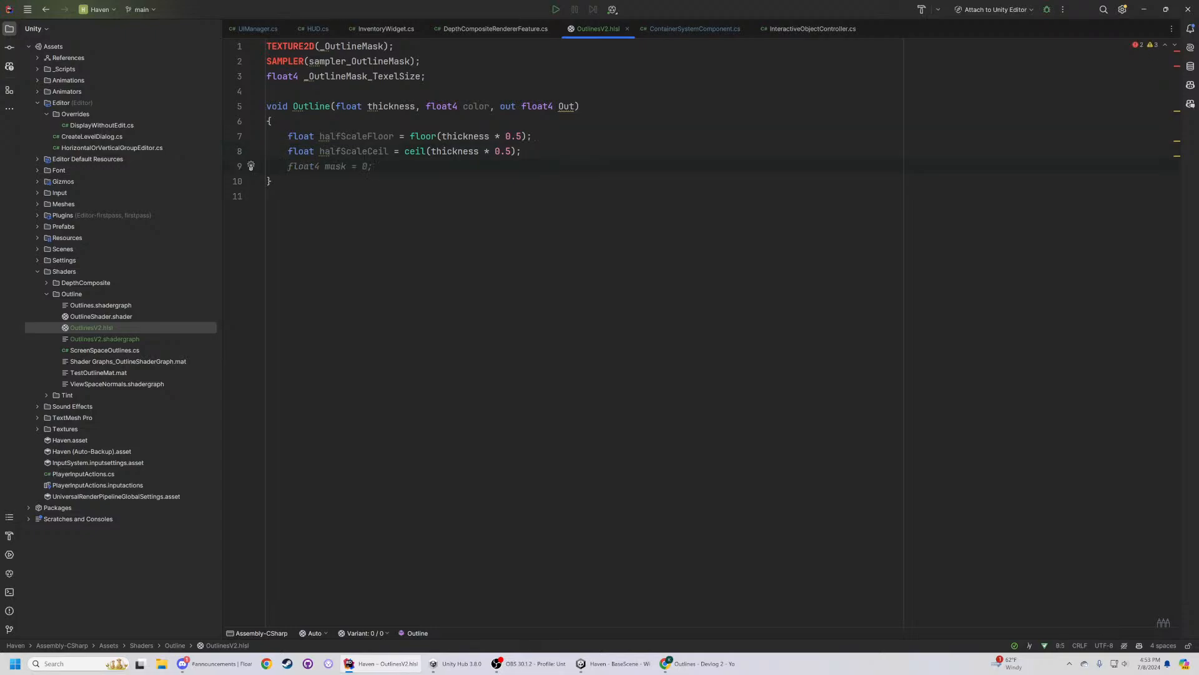
- Begin declaring float2 TexelSize as (1.0) divided by a float2 below halfScaleCeil
text(float2 )
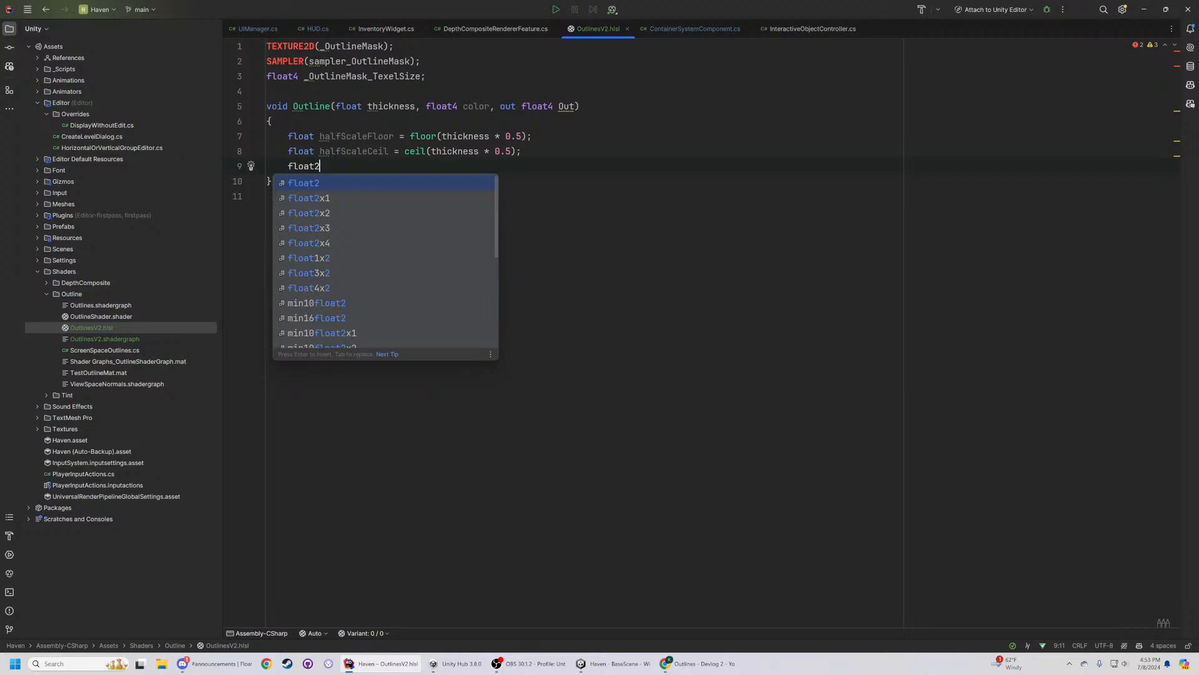
text(Te)
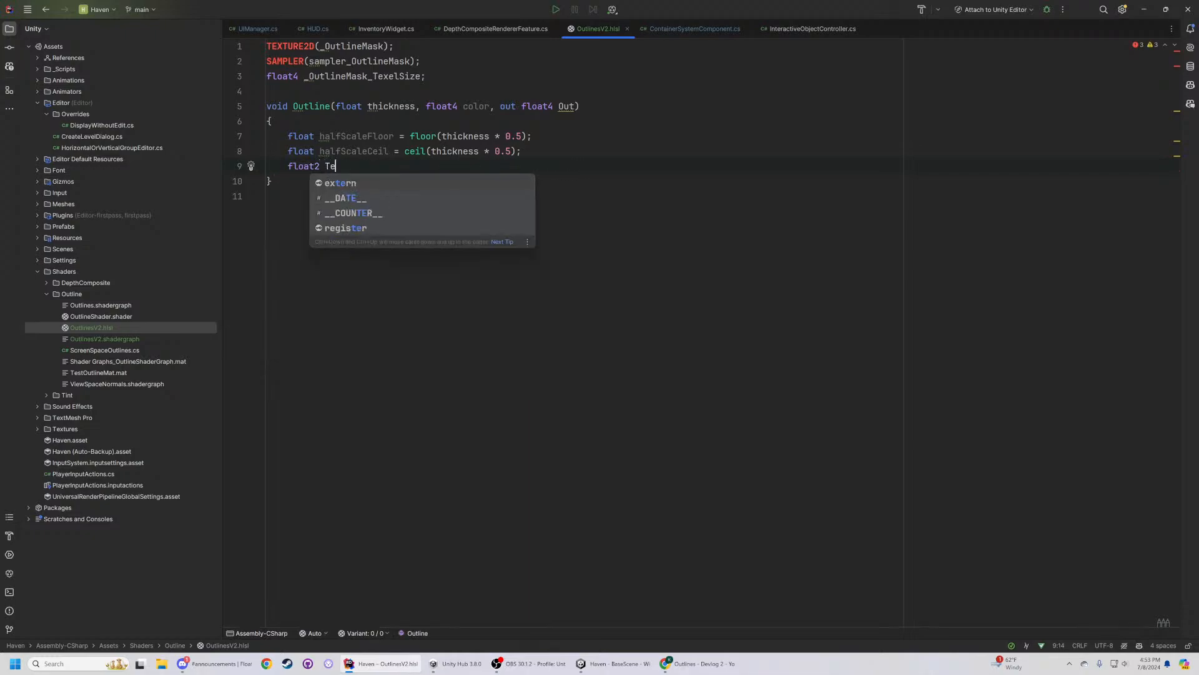
text(xe)
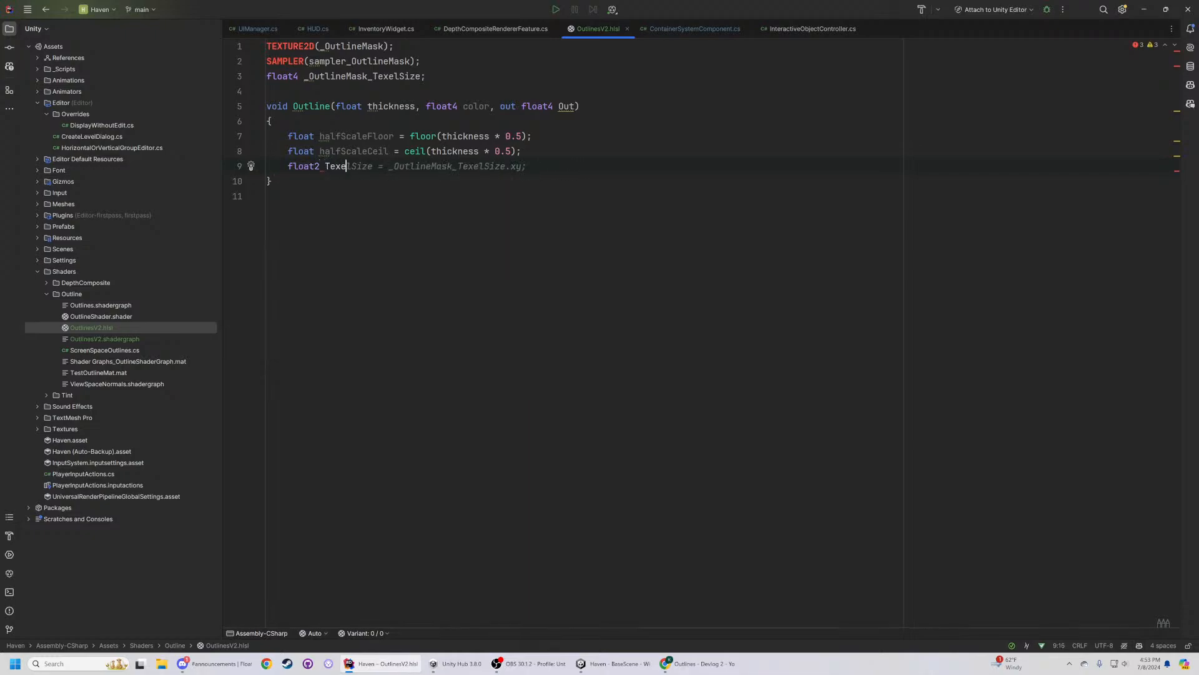
text(l)
text(Size =)
text( (1.0)
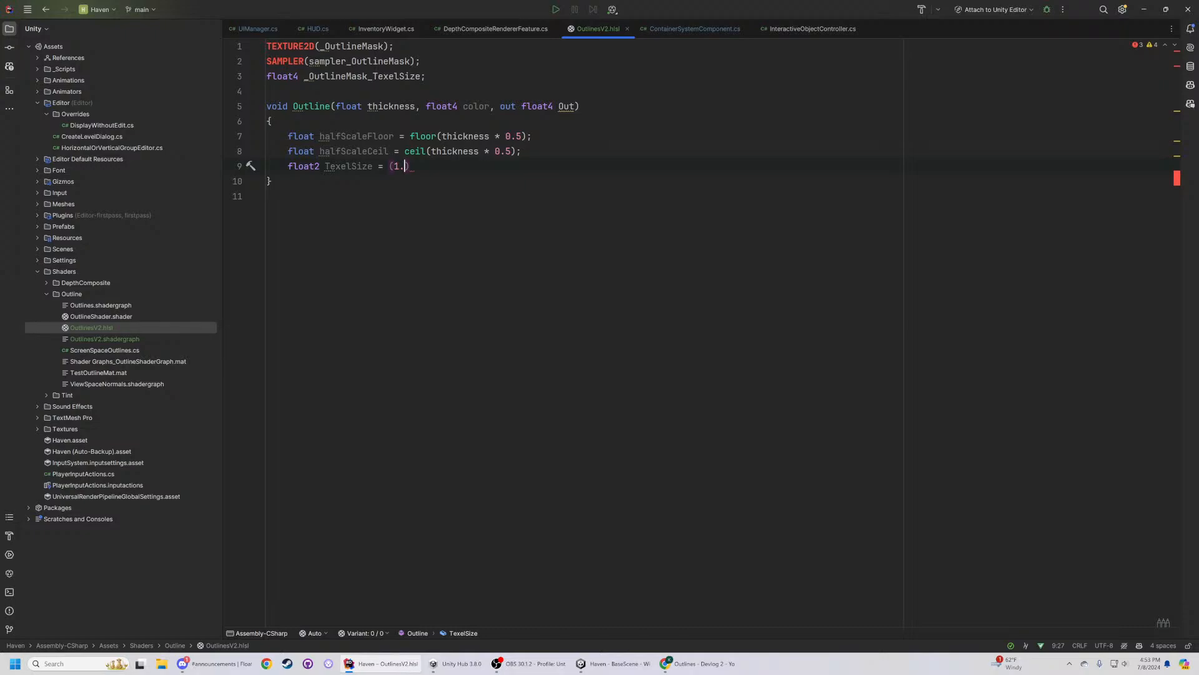
text( /)
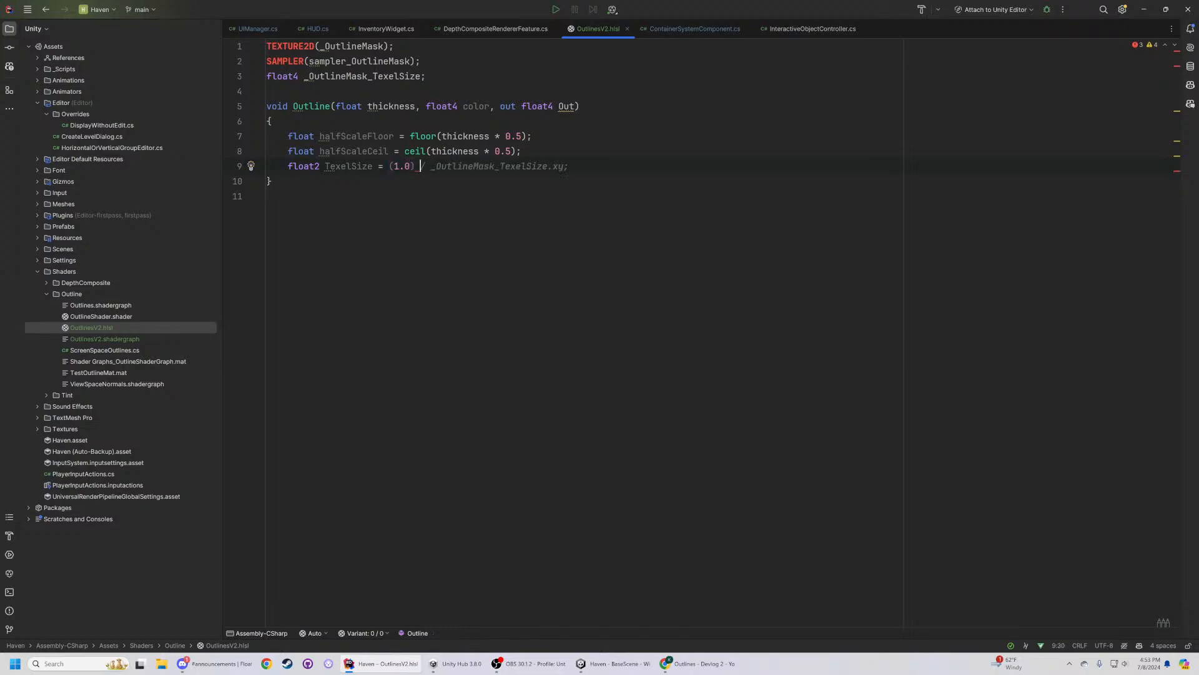
text( float2)
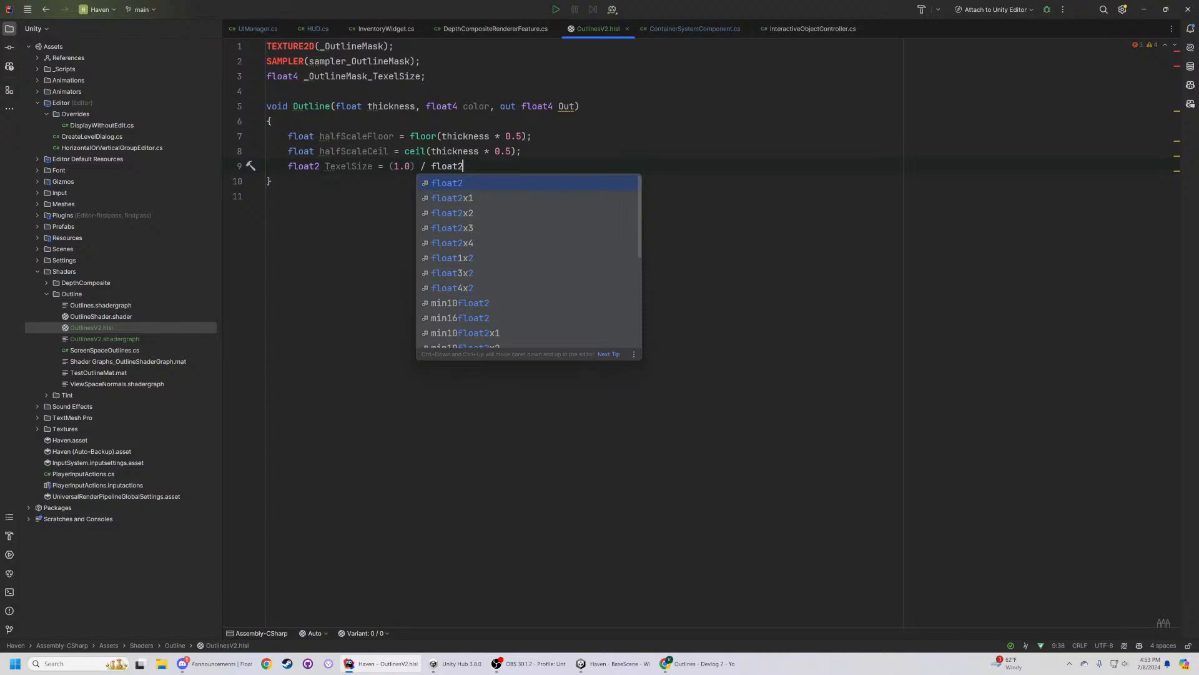
text(()
text(_c)
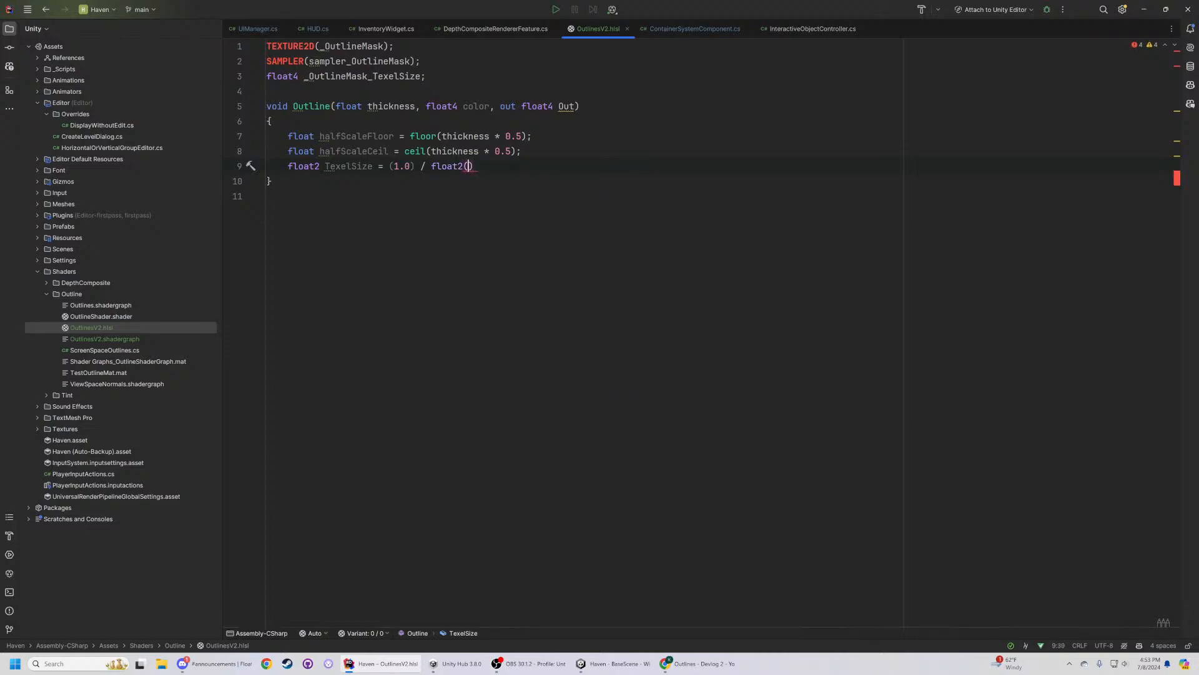
text(ameraC)
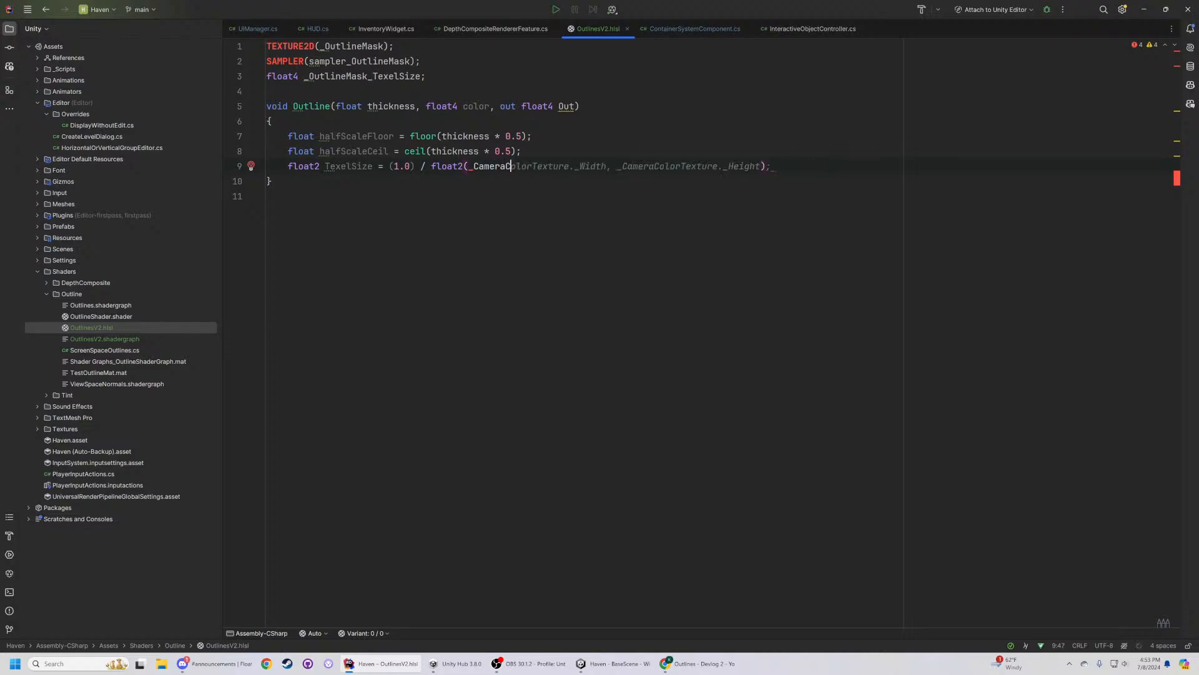
- Replace the partial camera name in the divisor with _OutlineMask_TexelSize.x and _OutlineMask_TexelSize.y, and end the statement
double_click(348, 79)
key(ctrl+c)
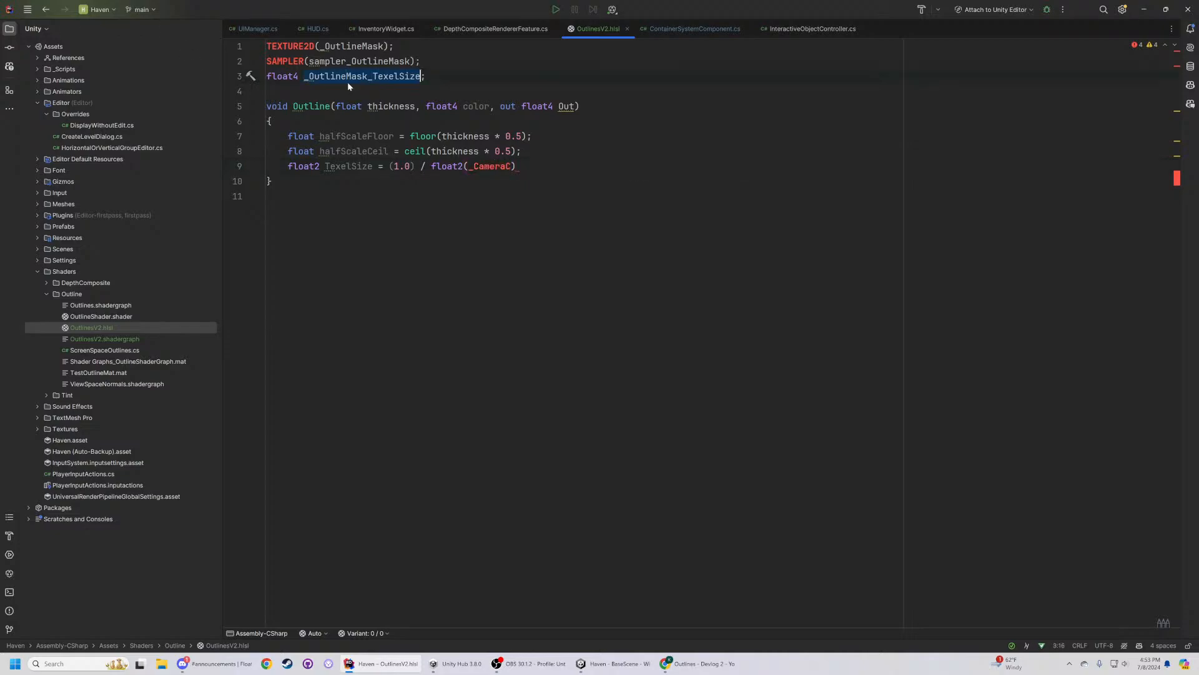
drag(511, 167, 468, 166)
key(ctrl+v)
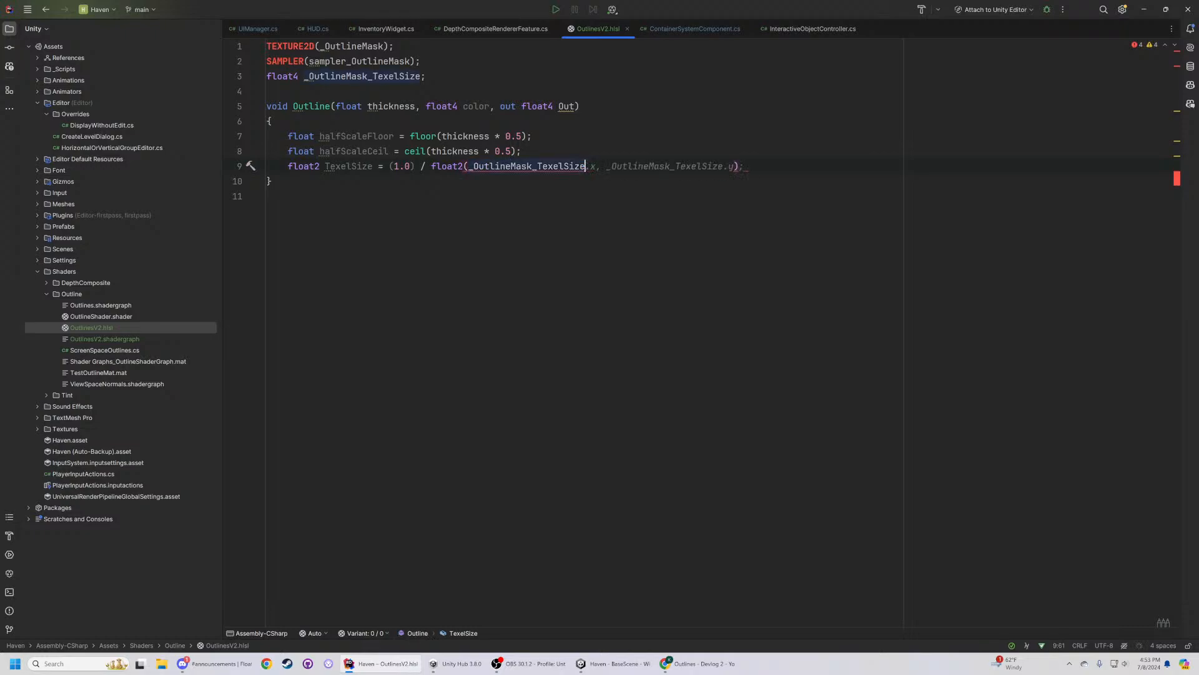
key(Tab)
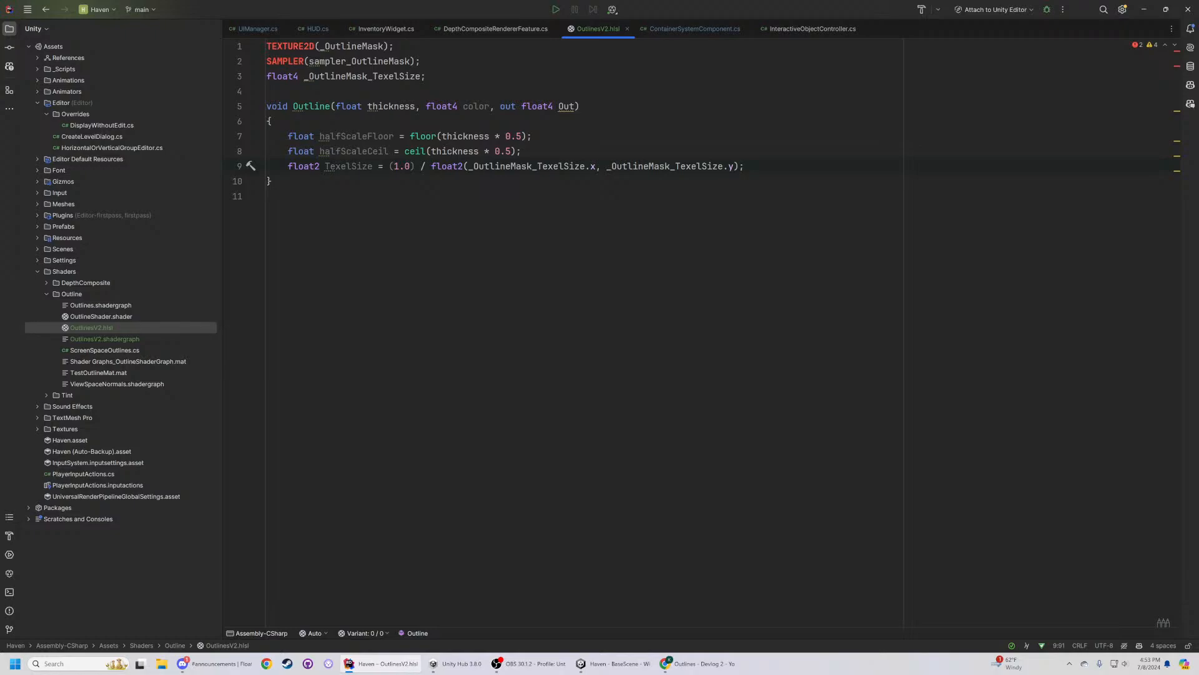
- Change the two _OutlineMask_TexelSize components in the TexelSize divisor to z and w
double_click(591, 166)
text(z)
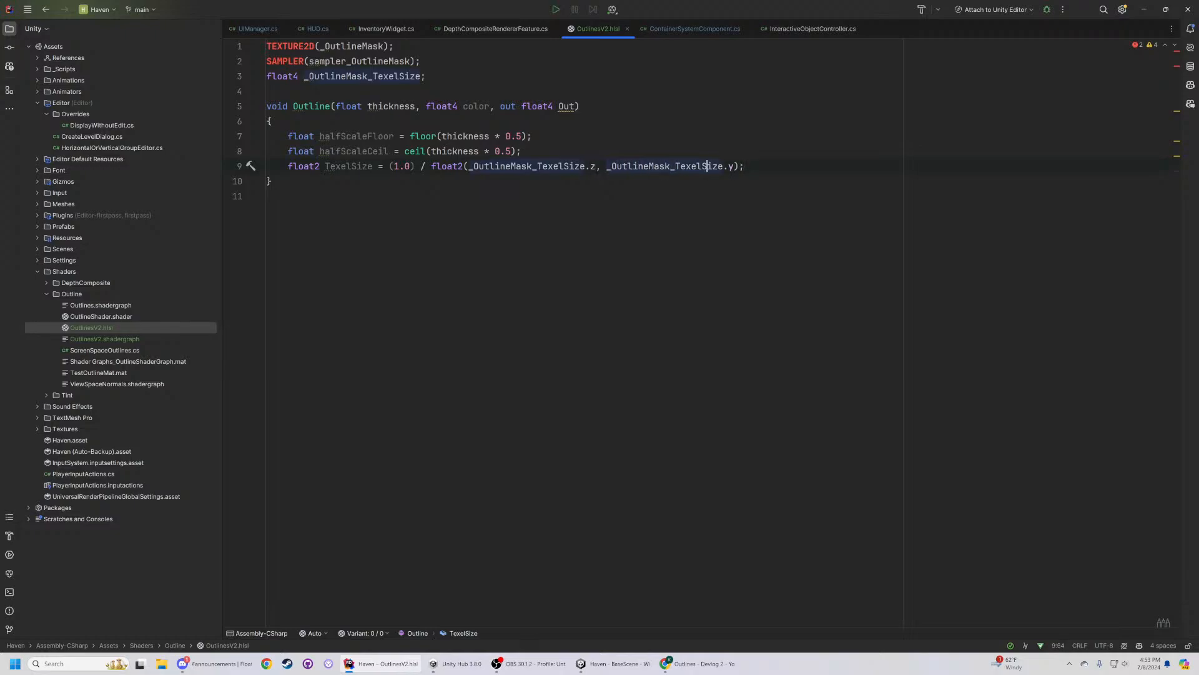
double_click(731, 166)
text(w)
- Declare the array float3 samples[4] after a blank line below TexelSize
key(End)
key(Return)
key(Return)
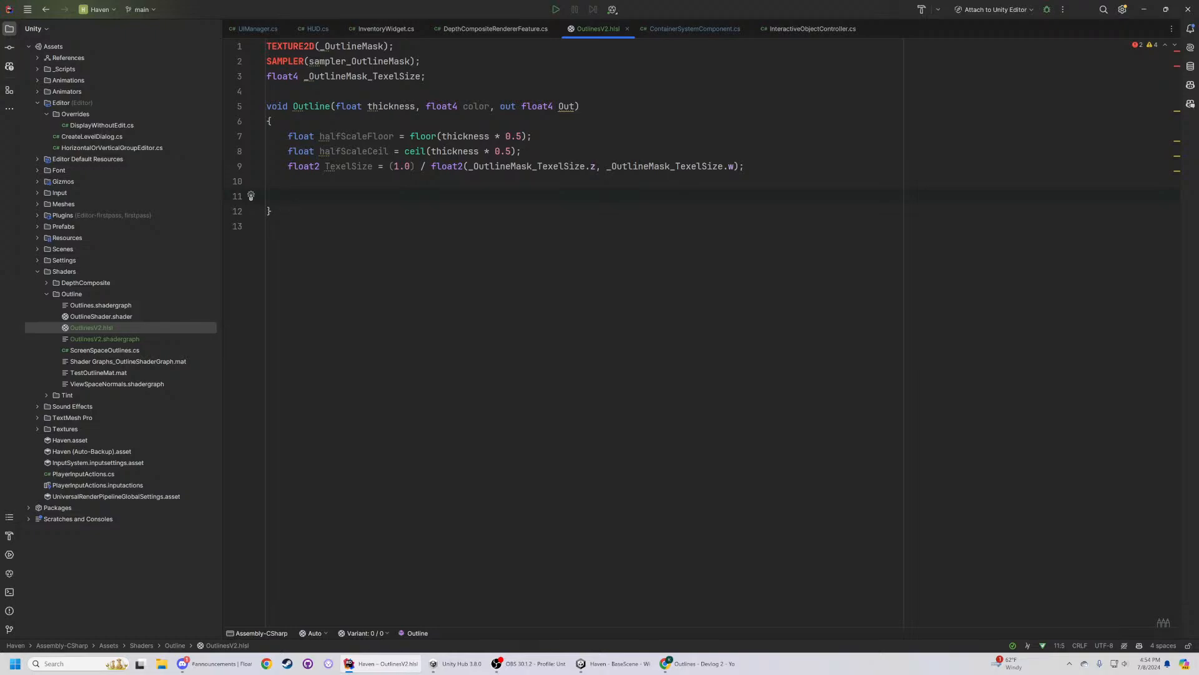
text(fload)
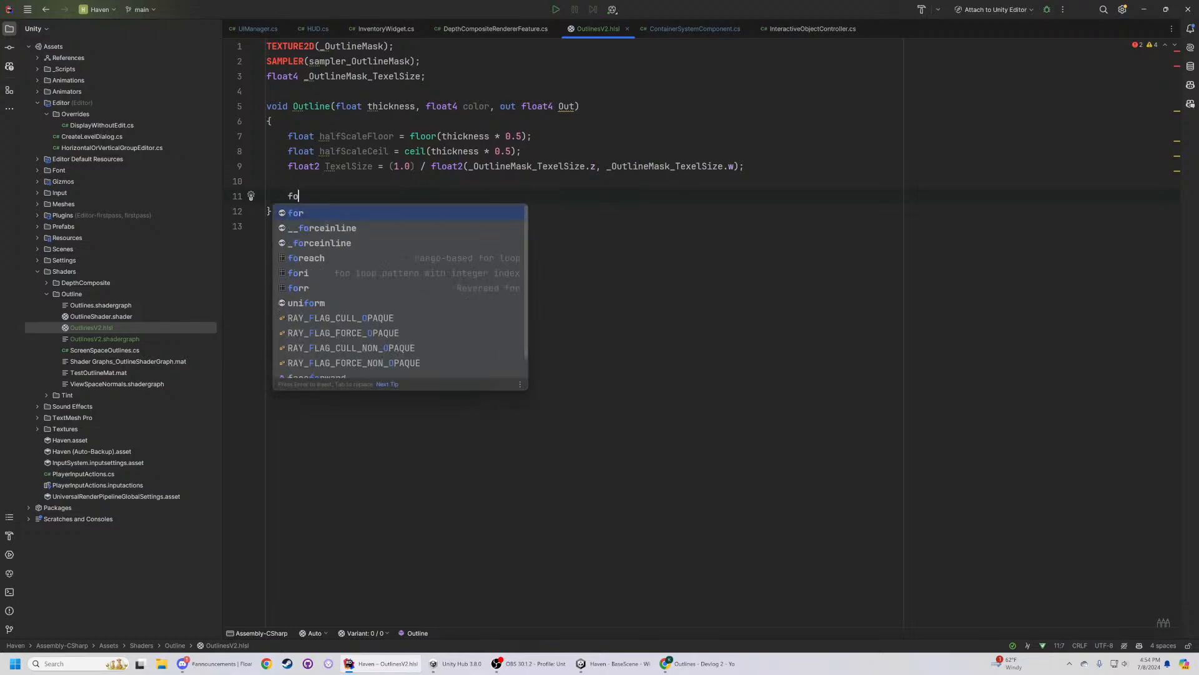
key(BackSpace)
text(t)
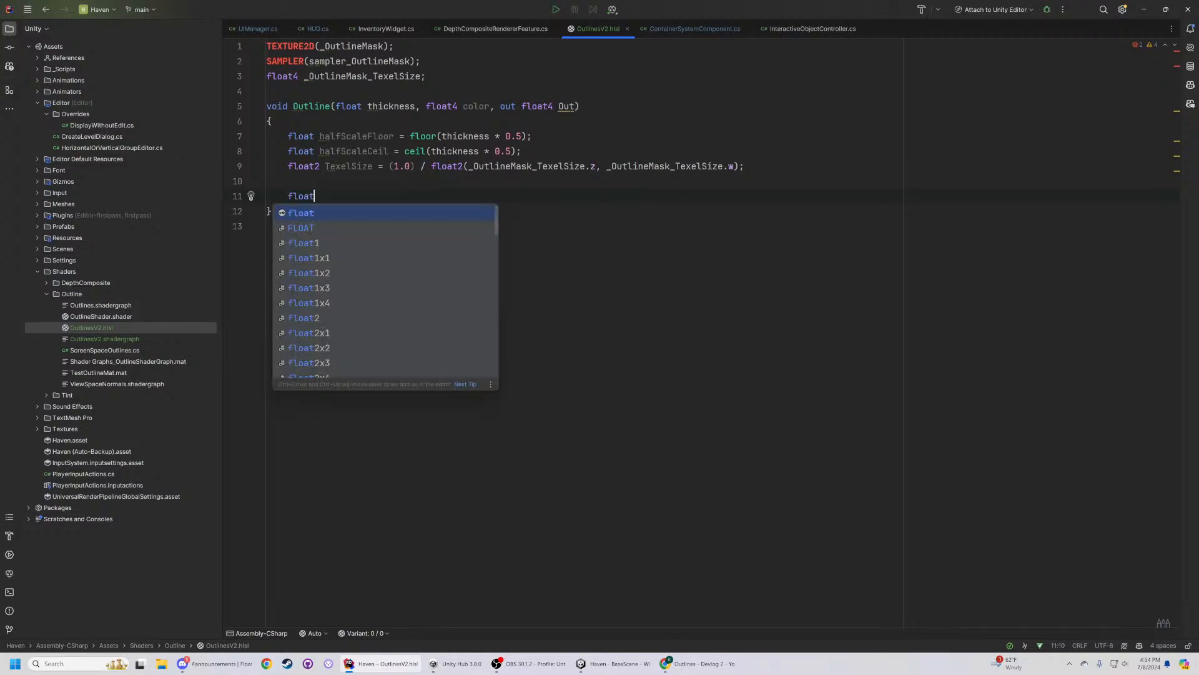
text(3 sam)
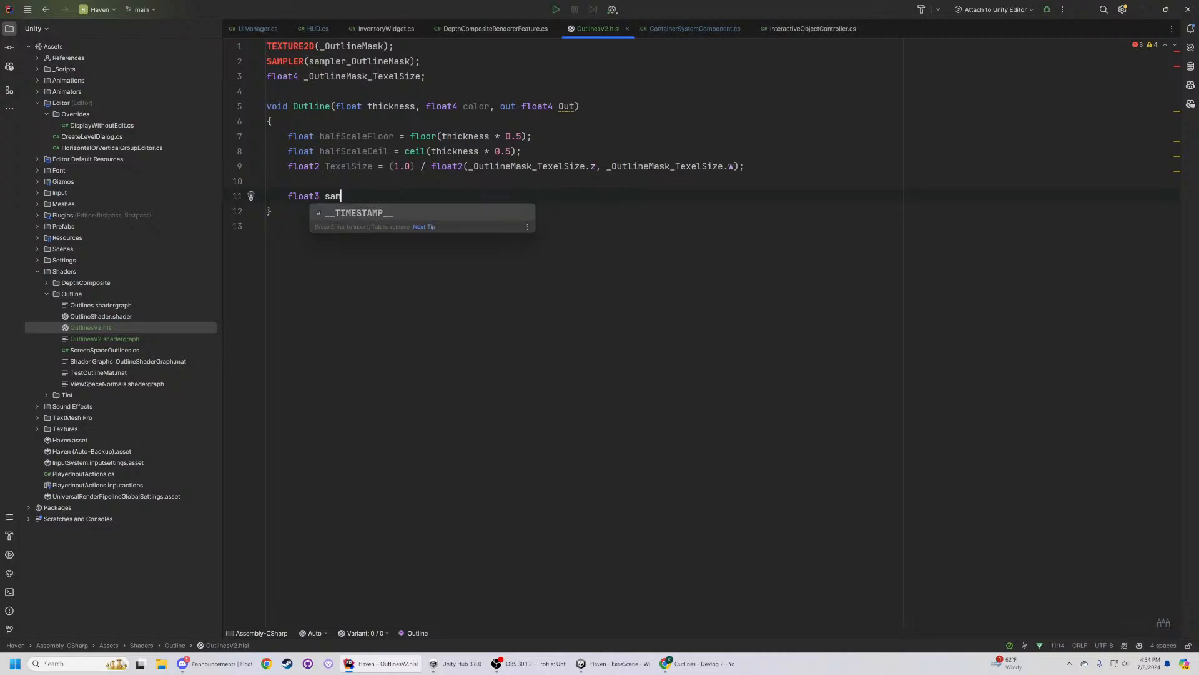
text(ples[3)
key(BackSpace)
text(4)
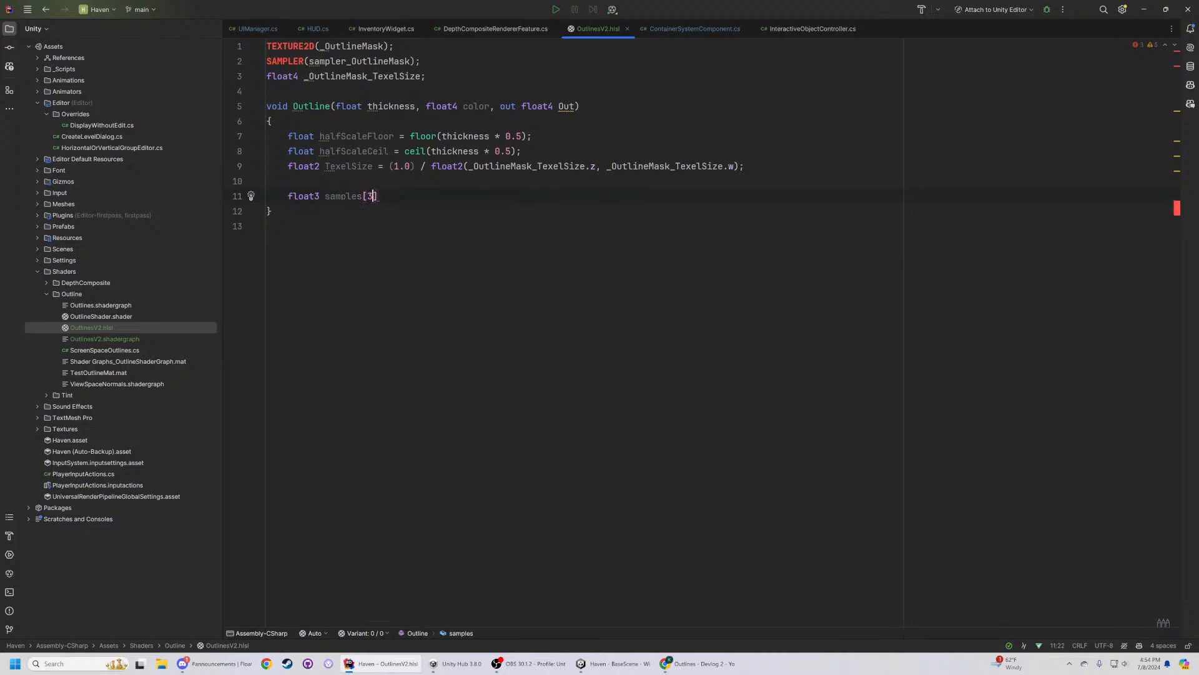
text(];)
key(Return)
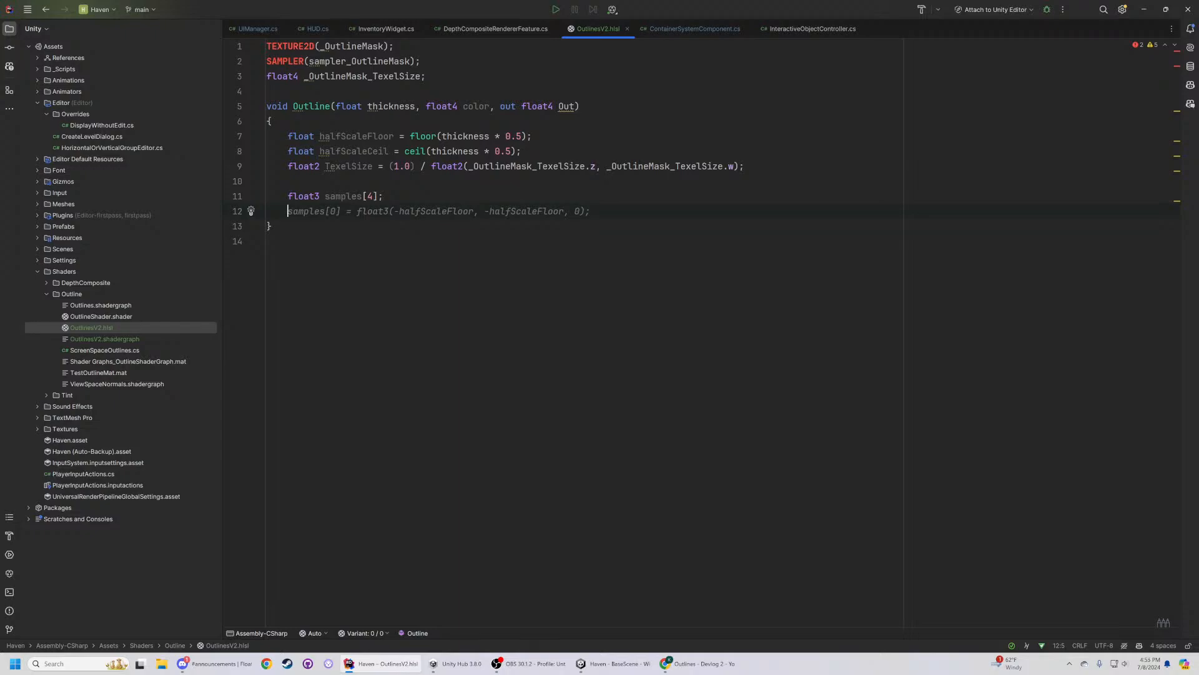
- Begin declaring float3 finiteDifference0 with an assignment, after a blank line below the samples array
key(Return)
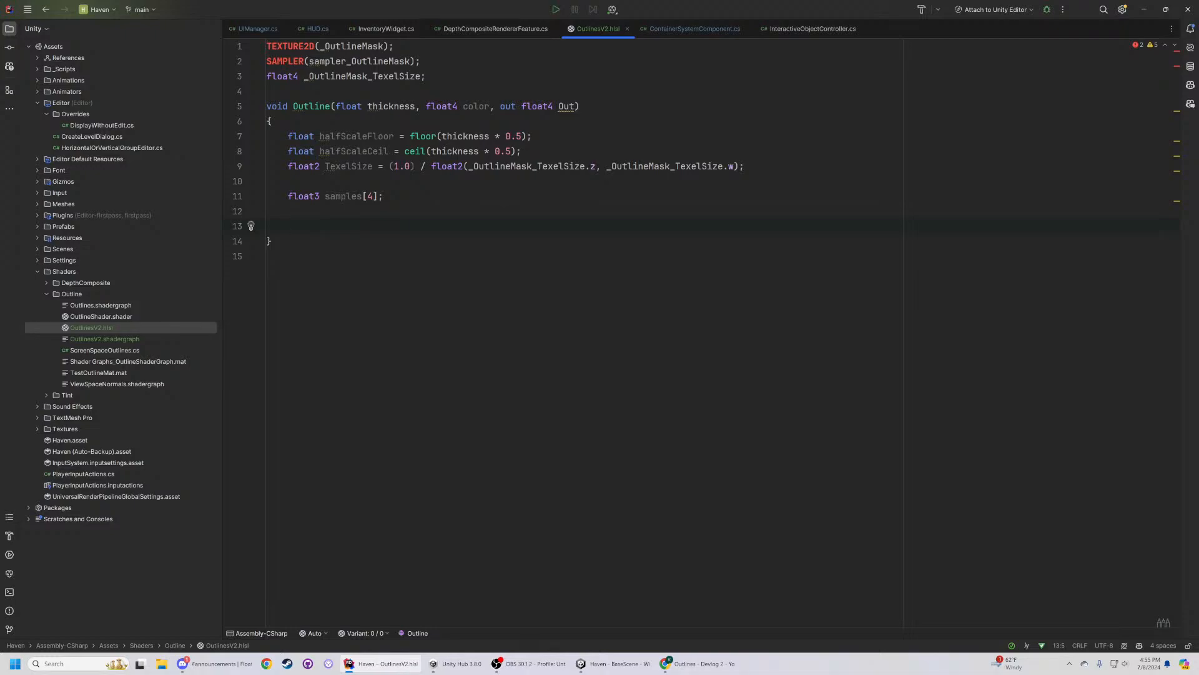
text(float3)
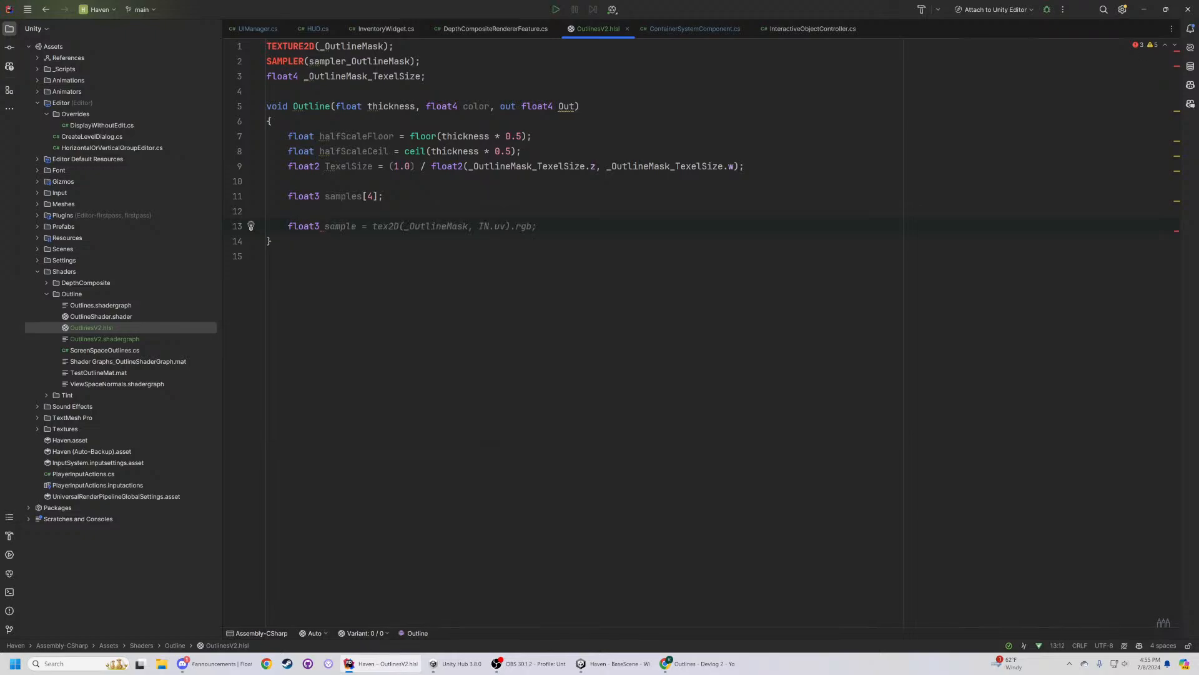
text( fi)
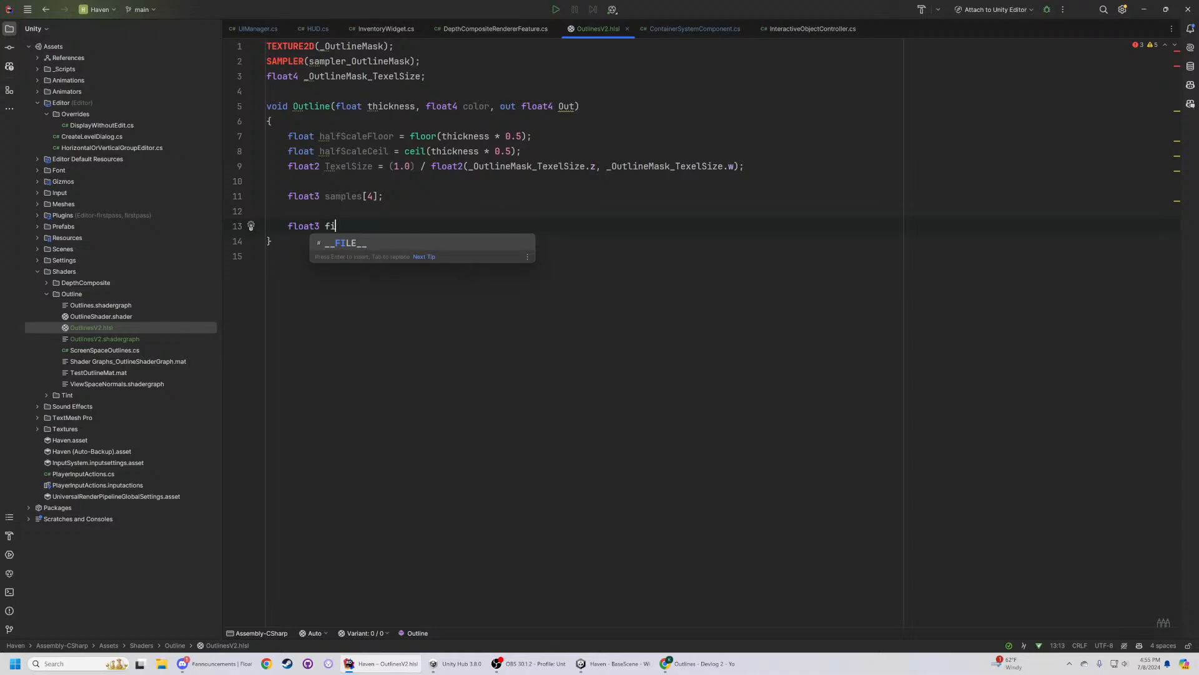
text(niteDiffen)
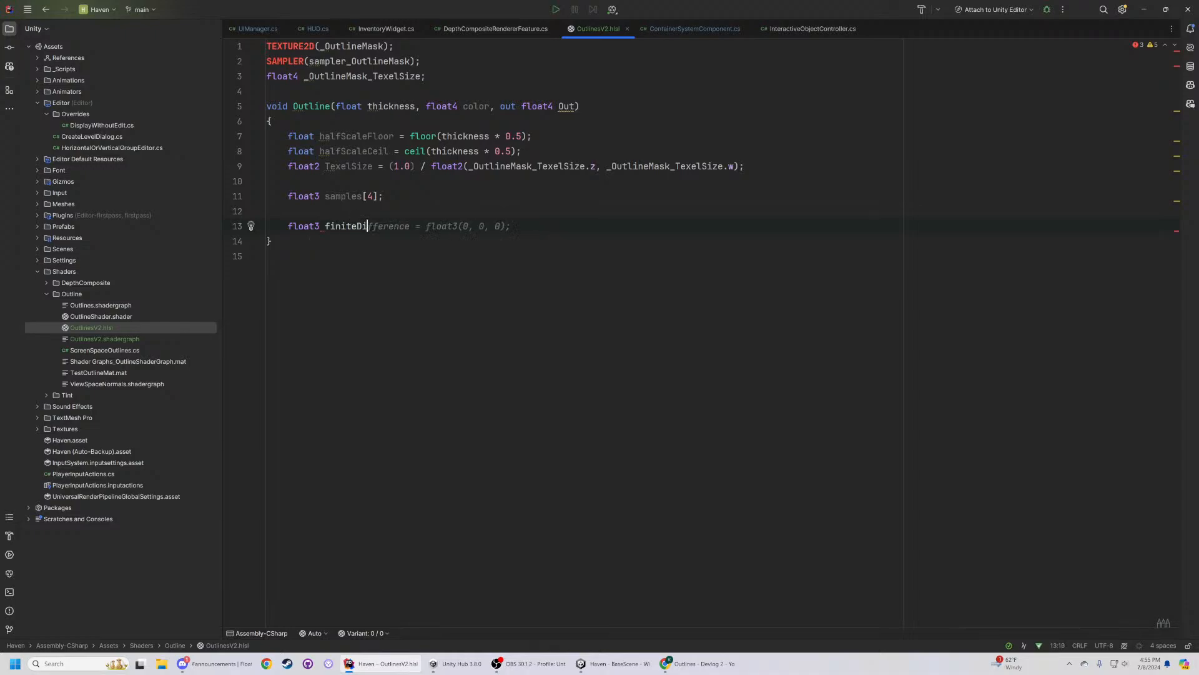
text(9)
text( =)
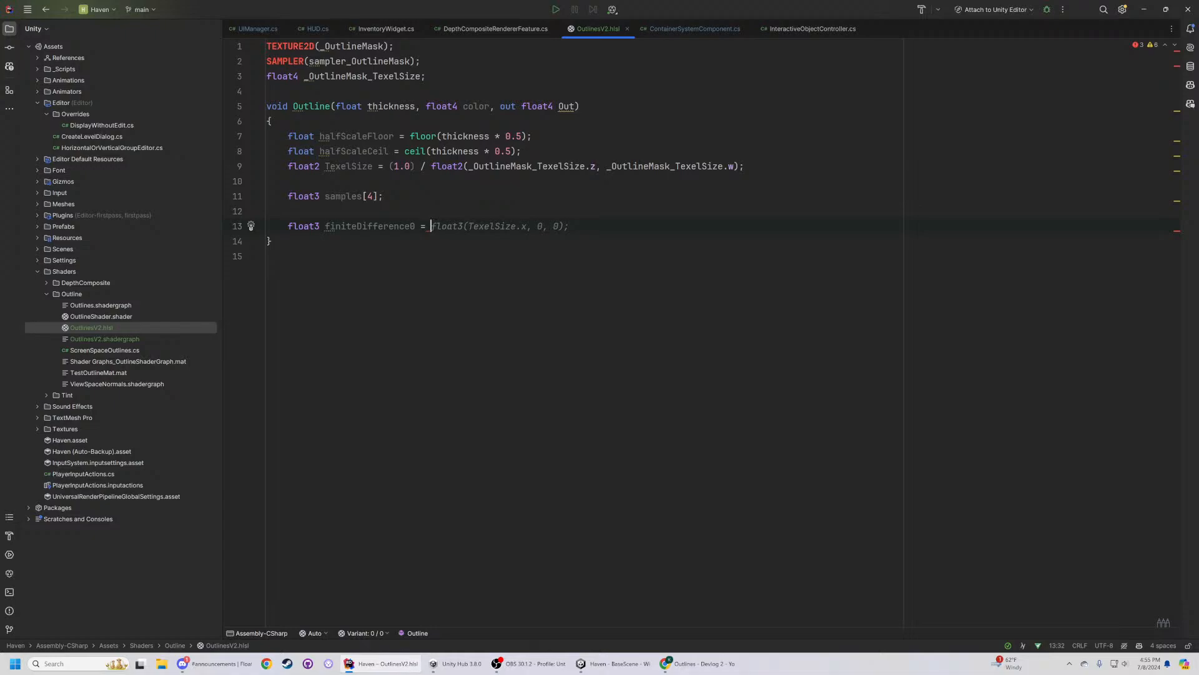
- Assign samples[1] - samples[0] to finiteDifference0, ending the statement and starting a new line
text(c)
key(BackSpace)
text(sampl)
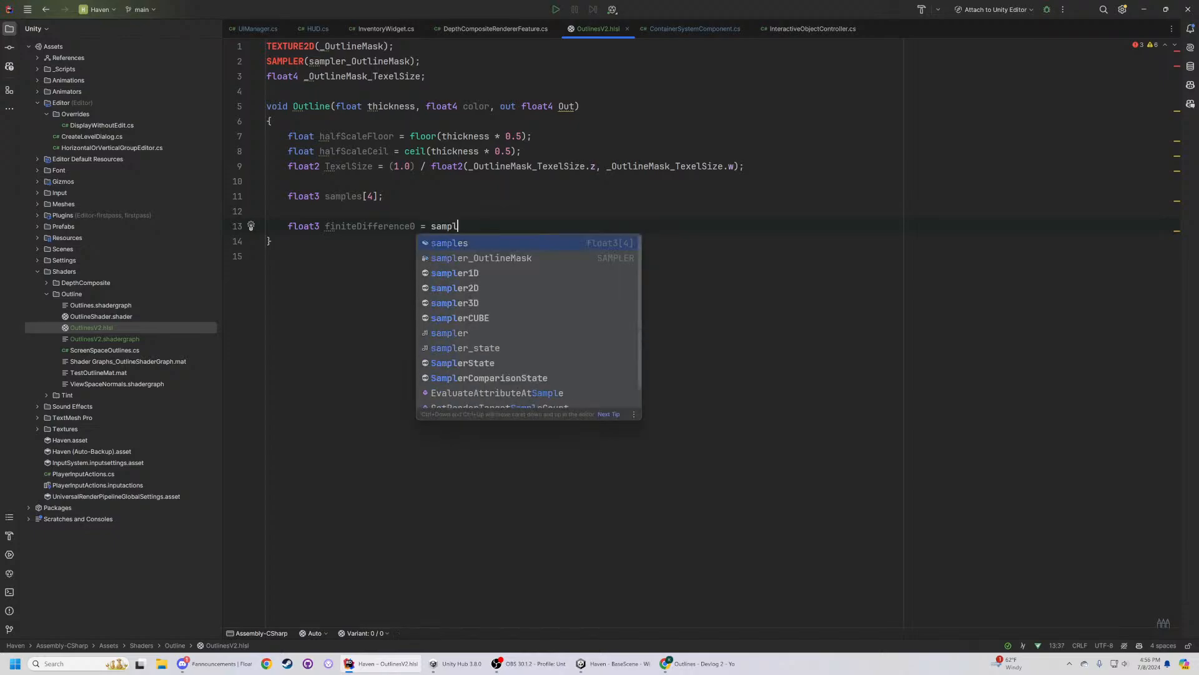
key(Return)
text([1] -)
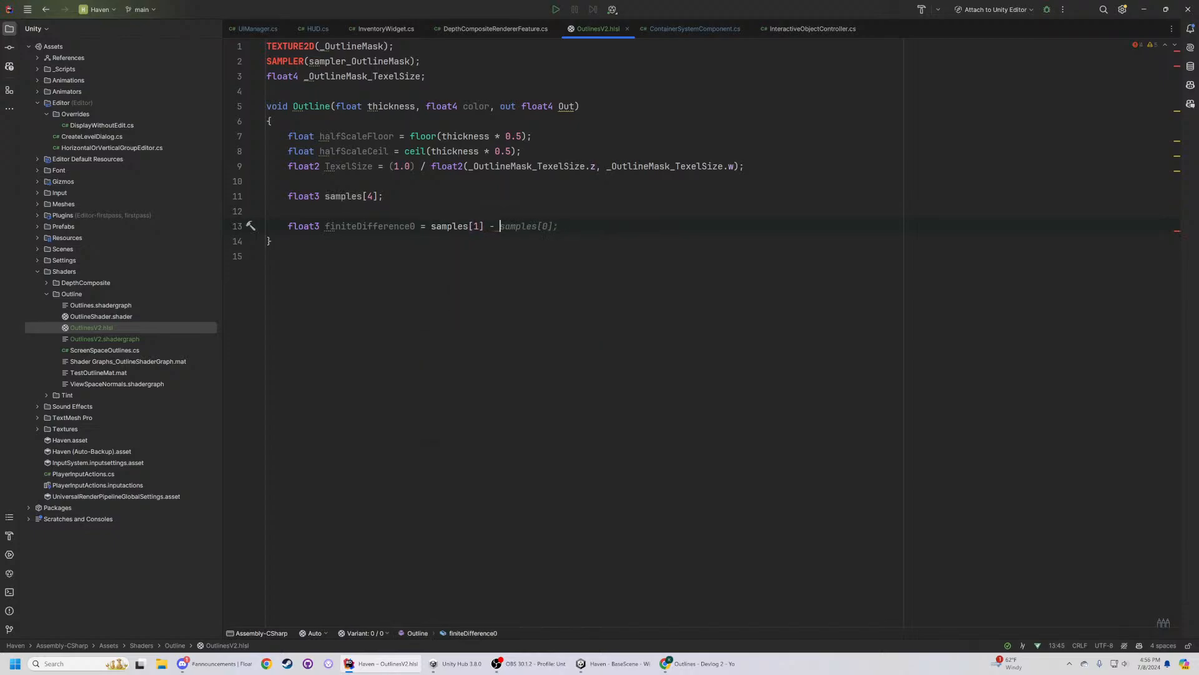
key(Tab)
key(Return)
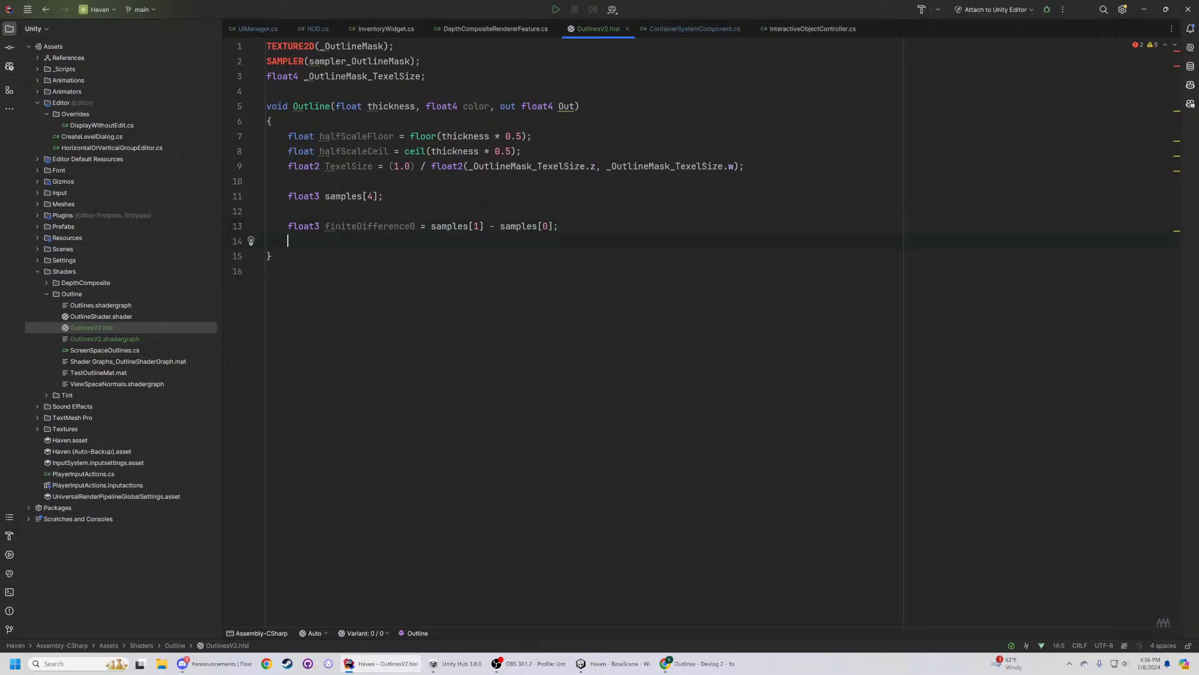
- Declare float3 finiteDifference1 as samples[3] - samples[2] and begin a float declaration on the following line
key(Tab)
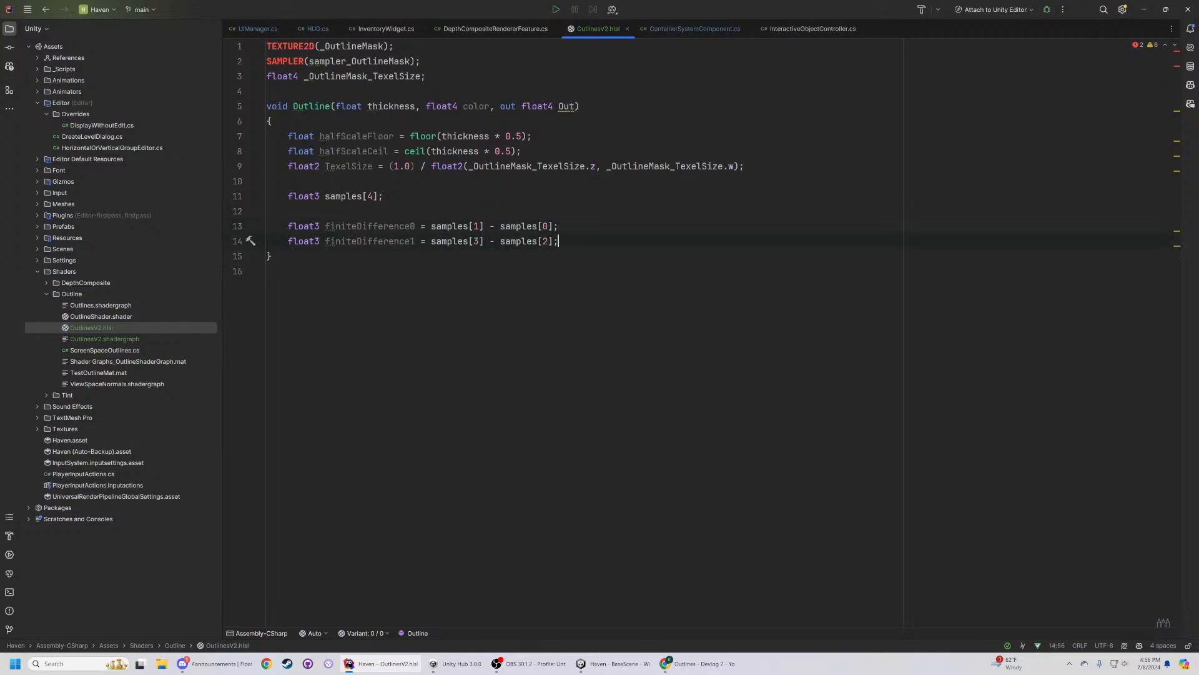
key(Return)
text(float)
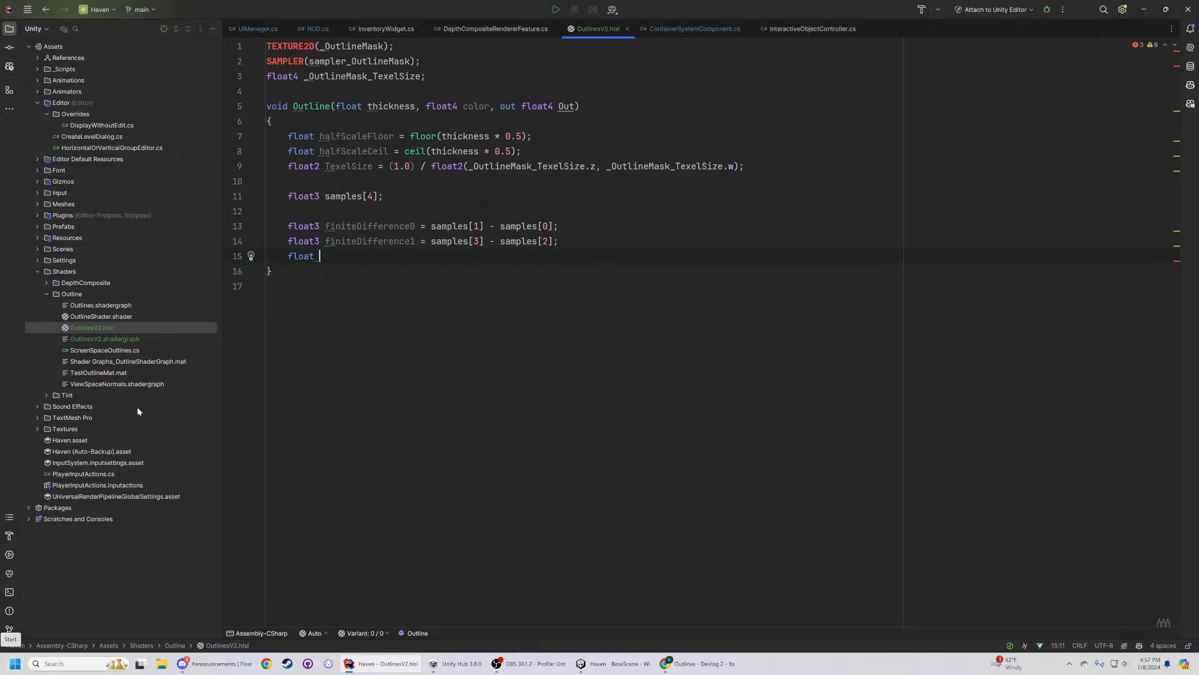
- Delete the float4 _OutlineMask_TexelSize declaration and all statements inside the Outline function body
drag(428, 76, 267, 79)
key(BackSpace)
key(BackSpace)
mouse_move(282, 256)
mouse_down()
mouse_move(357, 226)
mouse_move(282, 257)
mouse_up()
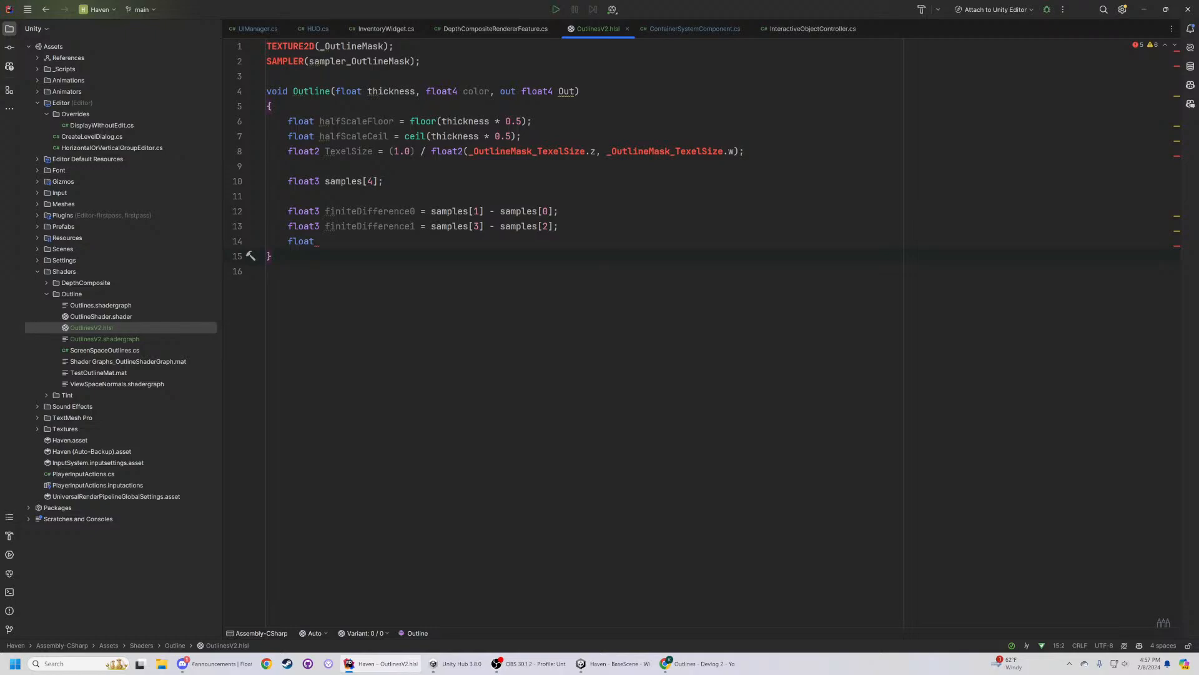
drag(338, 242, 292, 121)
key(BackSpace)
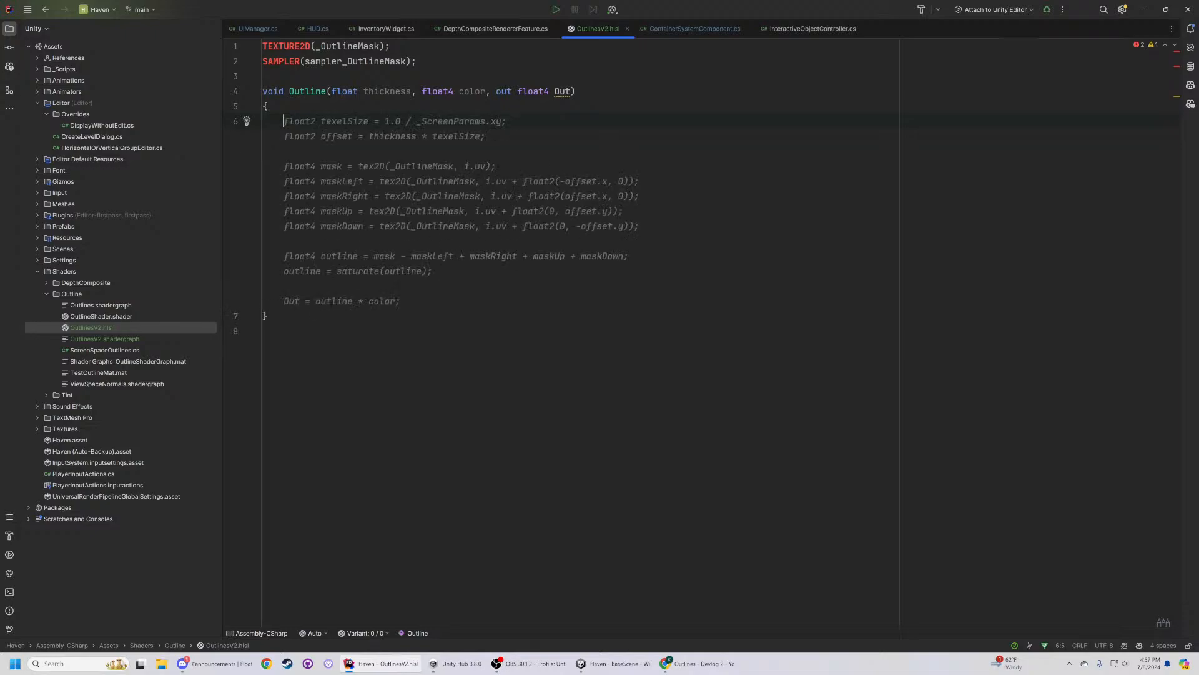
- Fill the Outline body with the suggested mask-sampling code, from float2 texelSize = 1.0 / _ScreenParams.xy through Out = outline * color
text(float2 t)
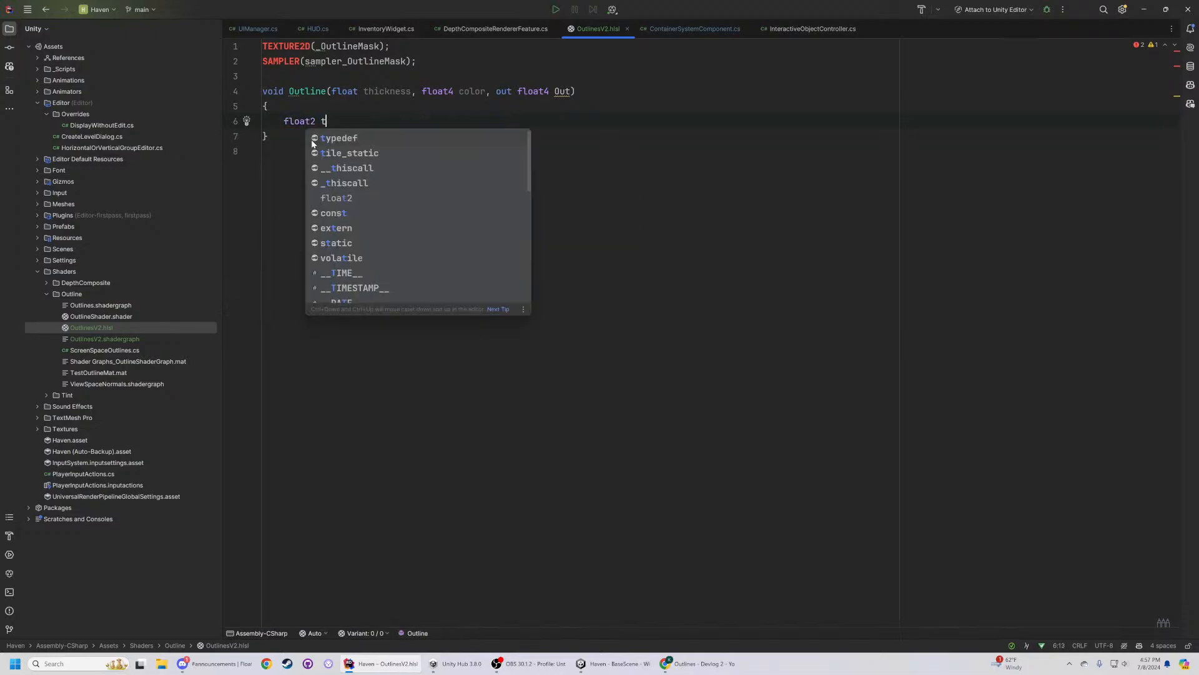
key(BackSpace)
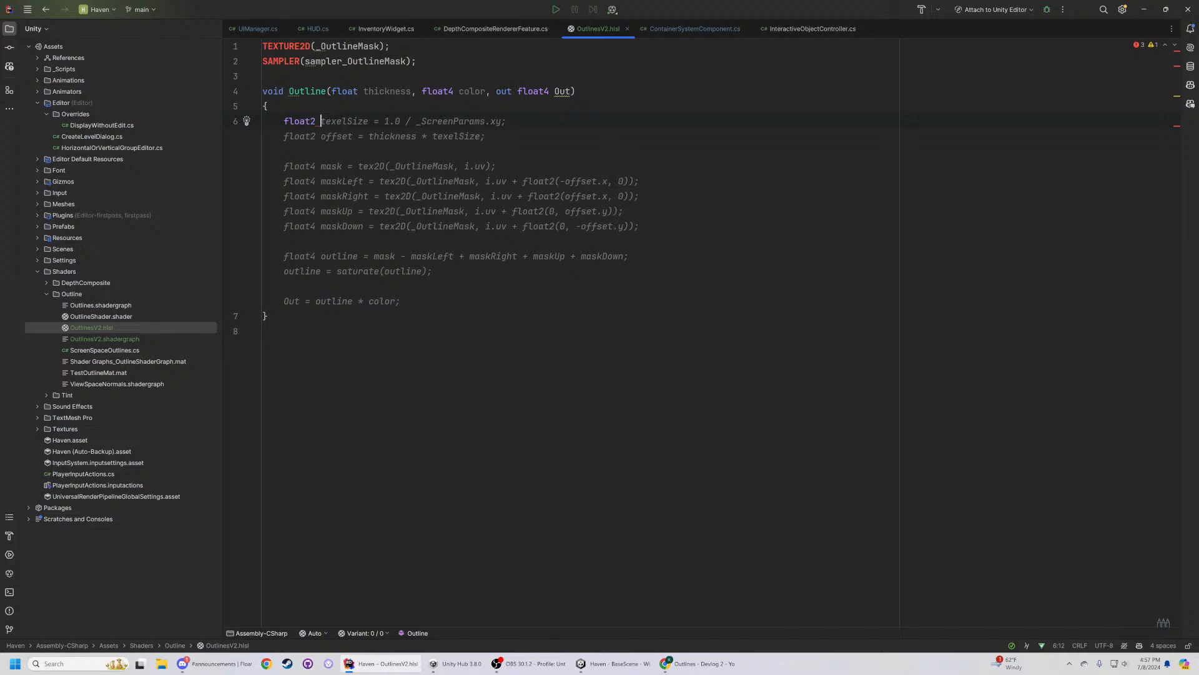
key(Tab)
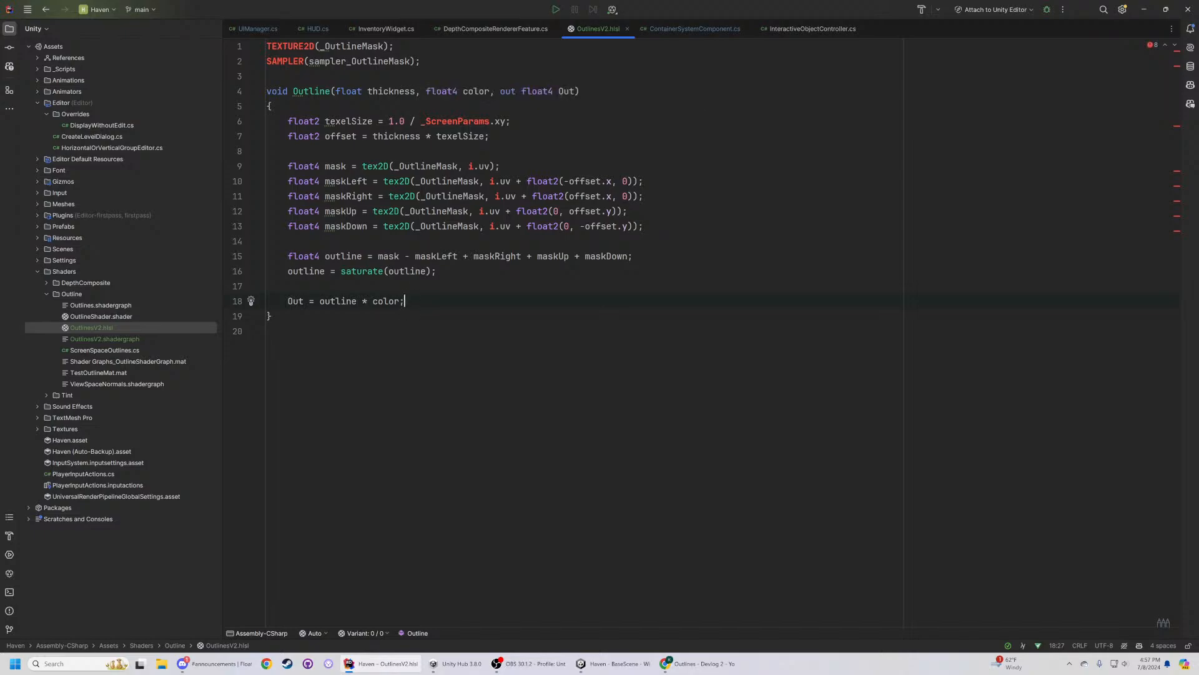
- Add a float2 uv parameter before thickness in the Outline function signature
click(341, 91)
text(fko)
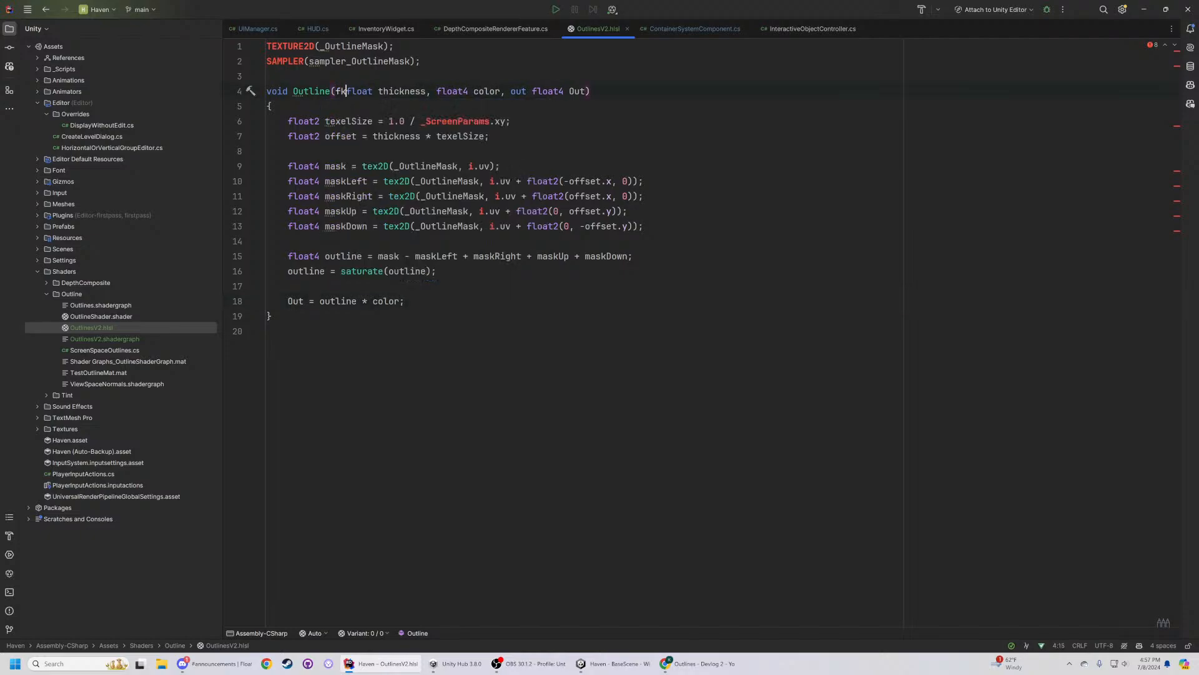
key(BackSpace)
key(BackSpace)
text(loat2)
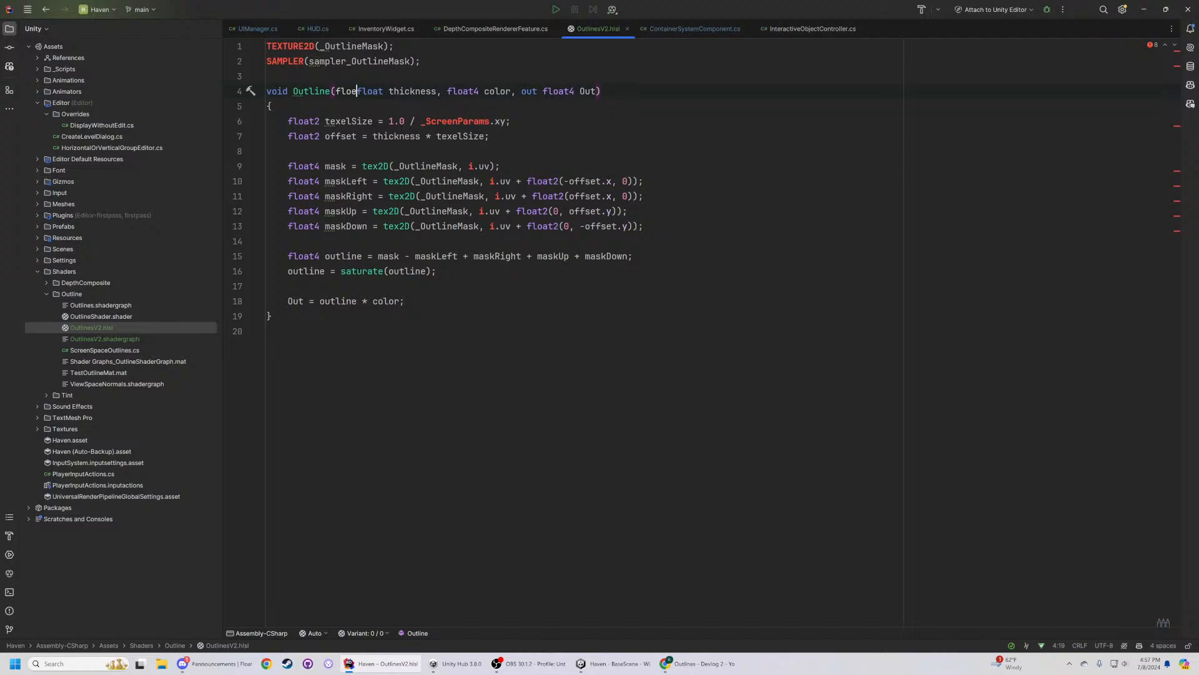
text( uv, flo)
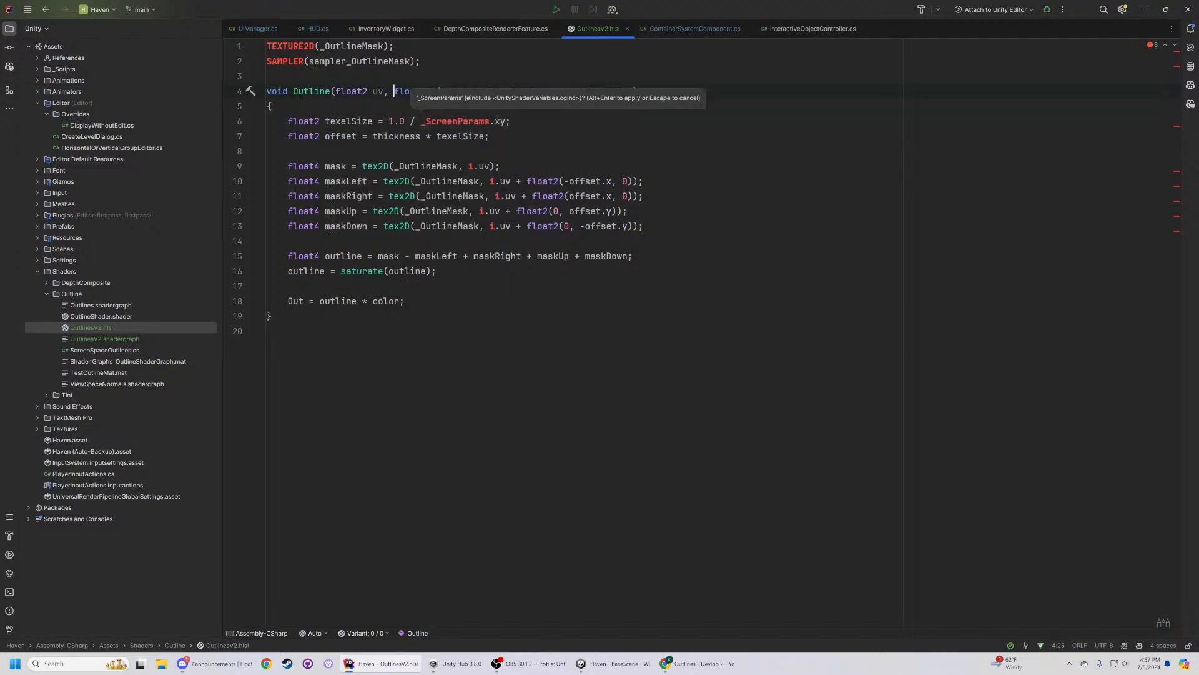
key(Down)
- Rename the uv parameter in the Outline signature to UV
double_click(377, 92)
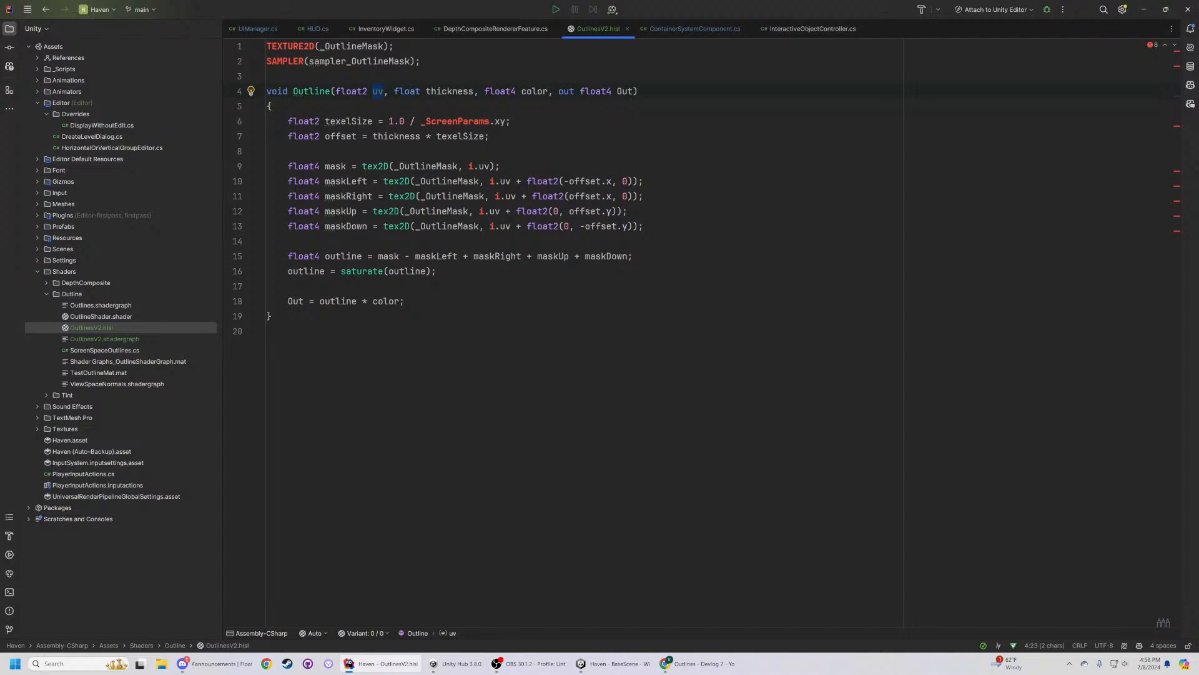
text(UV)
key(Escape)
- Replace i.uv with UV in the tex2D call that assigns mask
double_click(378, 91)
drag(468, 167, 490, 166)
key(ctrl+d)
key(BackSpace)
key(BackSpace)
key(BackSpace)
key(BackSpace)
key(BackSpace)
text(UV)
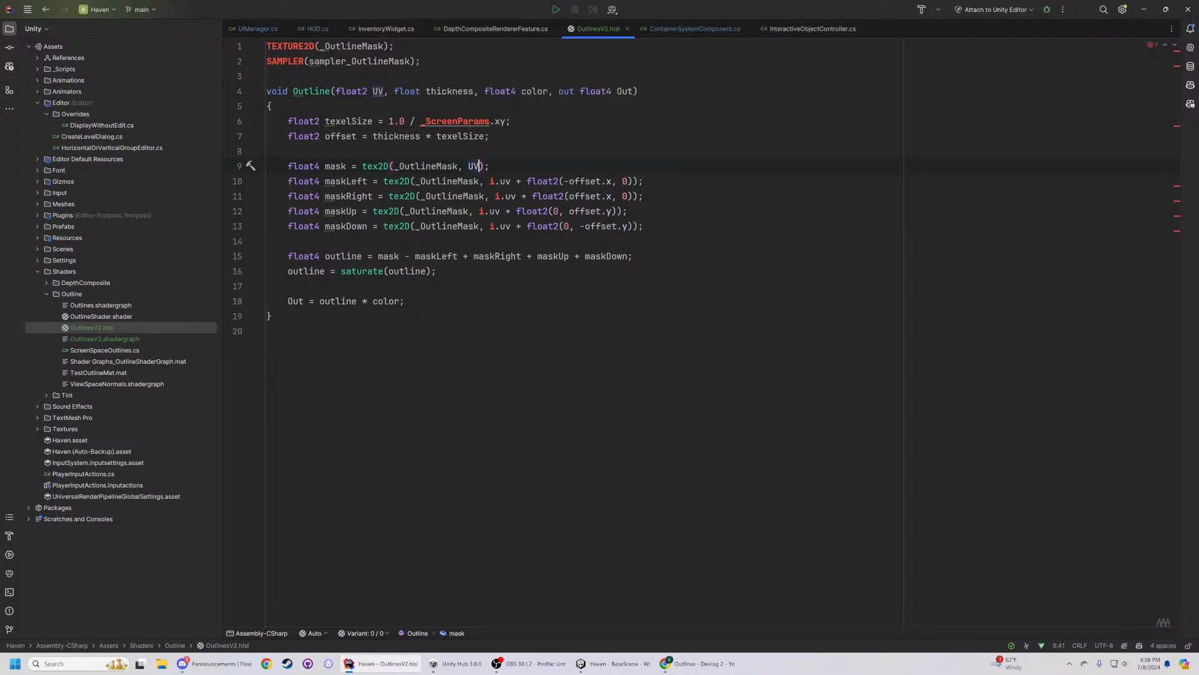
- Replace i.uv with UV in the maskLeft, maskRight, maskUp and maskDown samples
drag(491, 181, 511, 226)
text(UV)
text(UV)
text(UV)
text(UV)
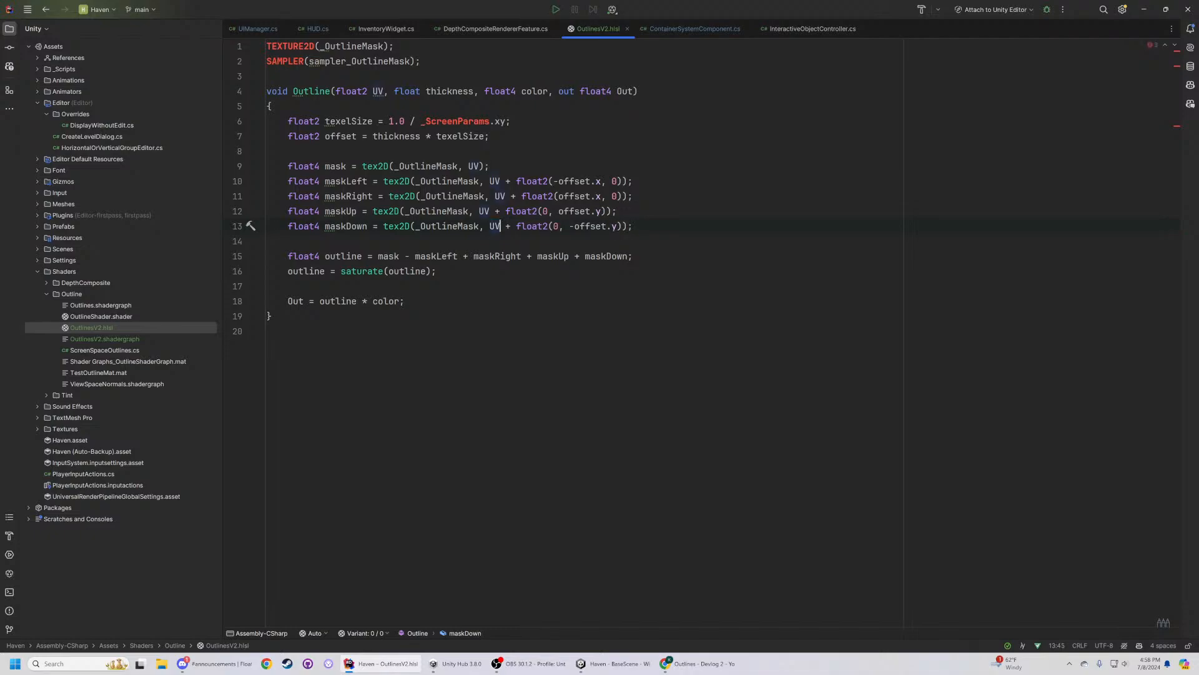
- Resolve _ScreenParams by applying the suggested include of UnityShaderVariables.cginc at the start of the file
click(442, 121)
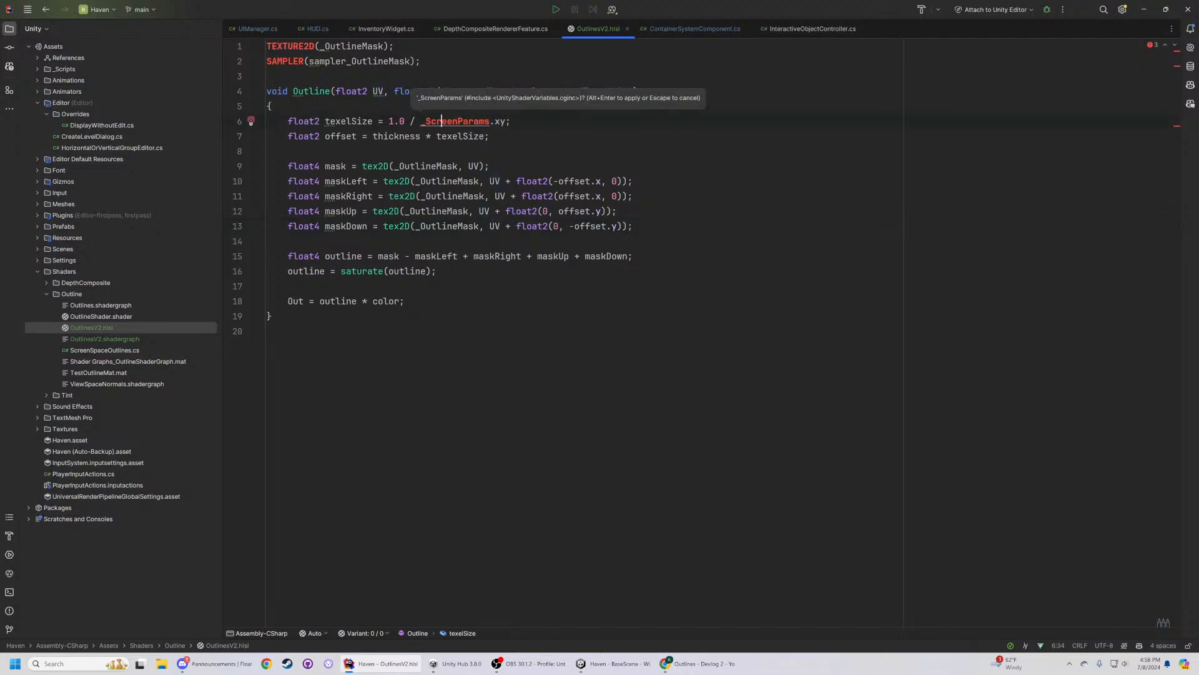
key(alt+Return)
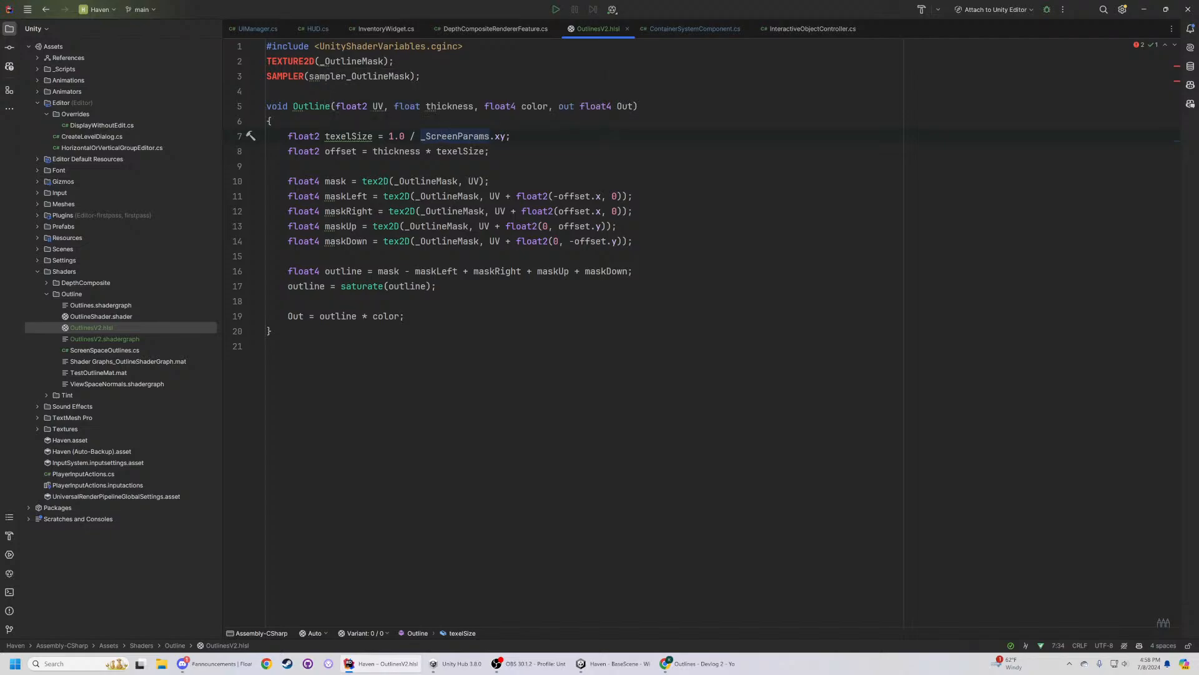
click(267, 346)
click(273, 331)
click(268, 301)
click(267, 166)
click(272, 331)
mouse_move(428, 91)
mouse_down()
mouse_move(428, 78)
mouse_move(411, 75)
mouse_up()
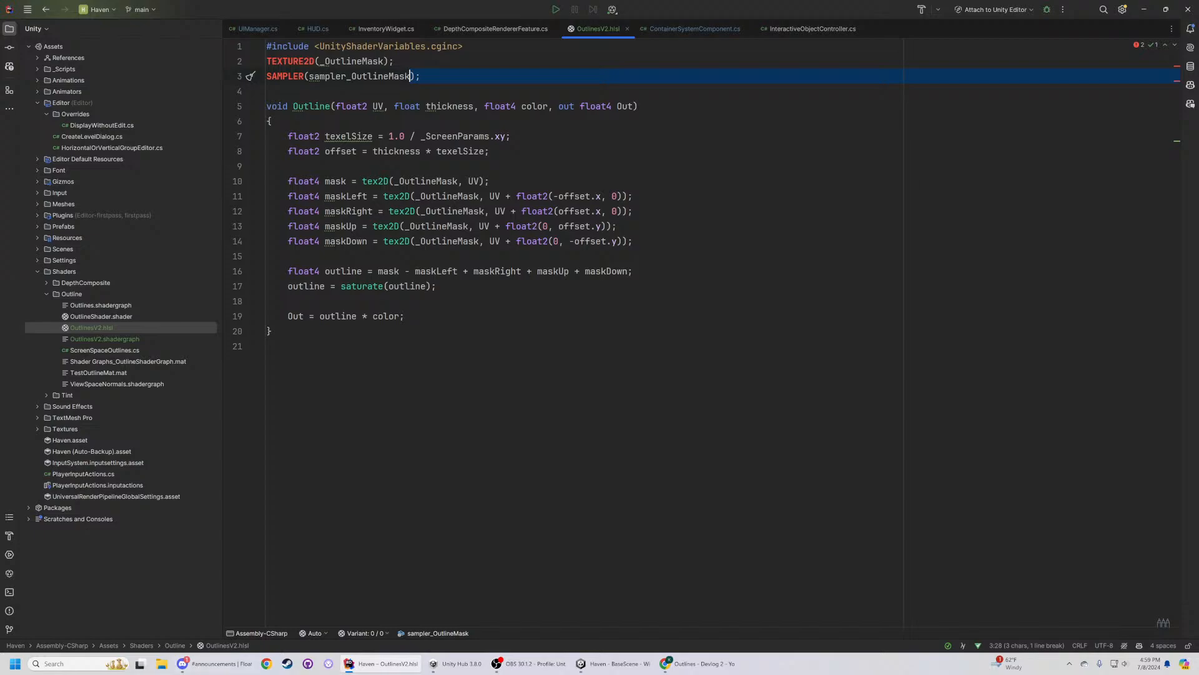
- Switch to Unity and inspect the Render Depth Texture and Main Texture properties of DepthCompositeShaderGraph
click(598, 665)
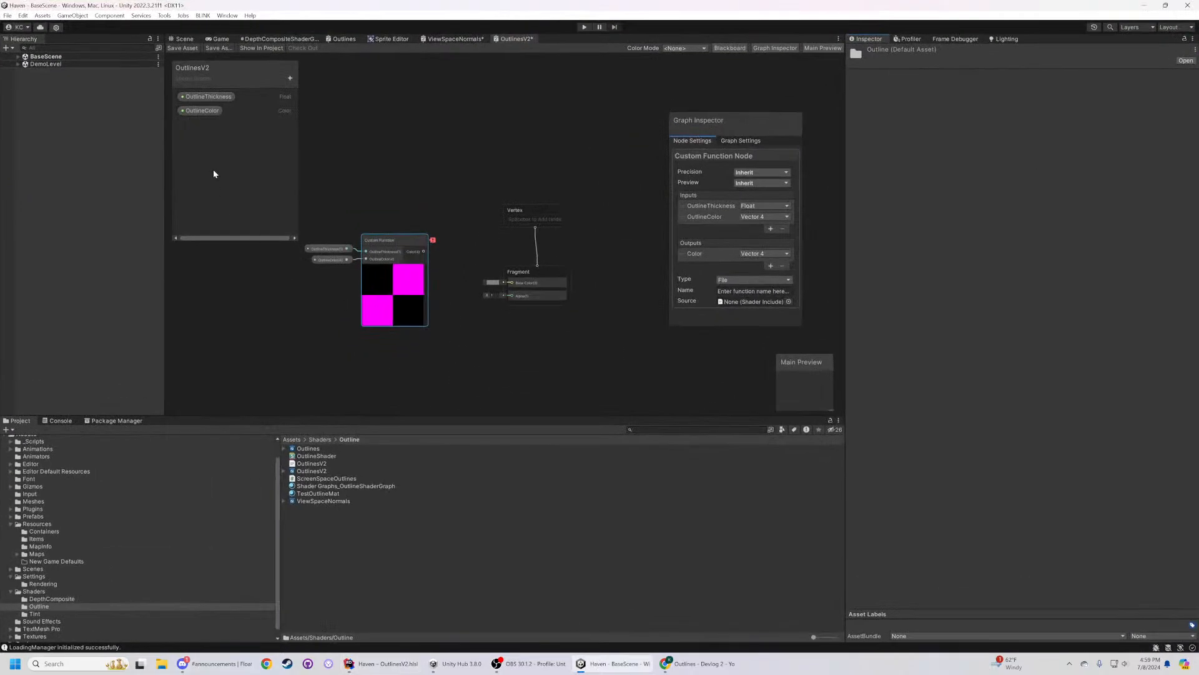
click(283, 39)
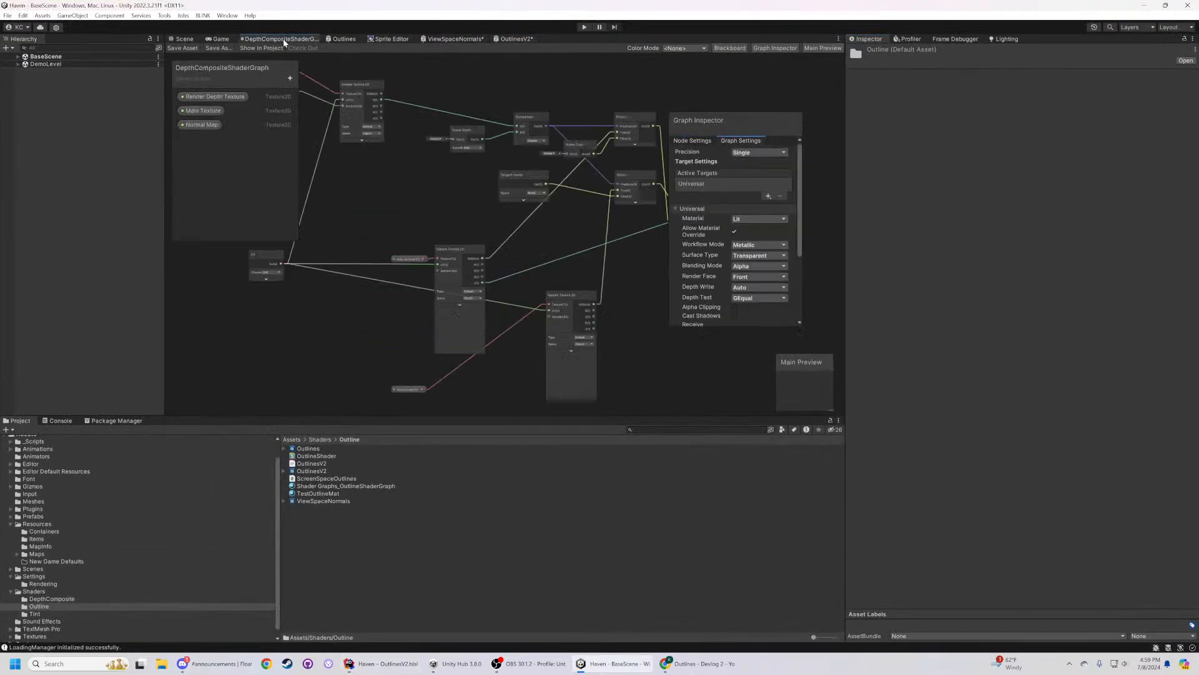
click(207, 97)
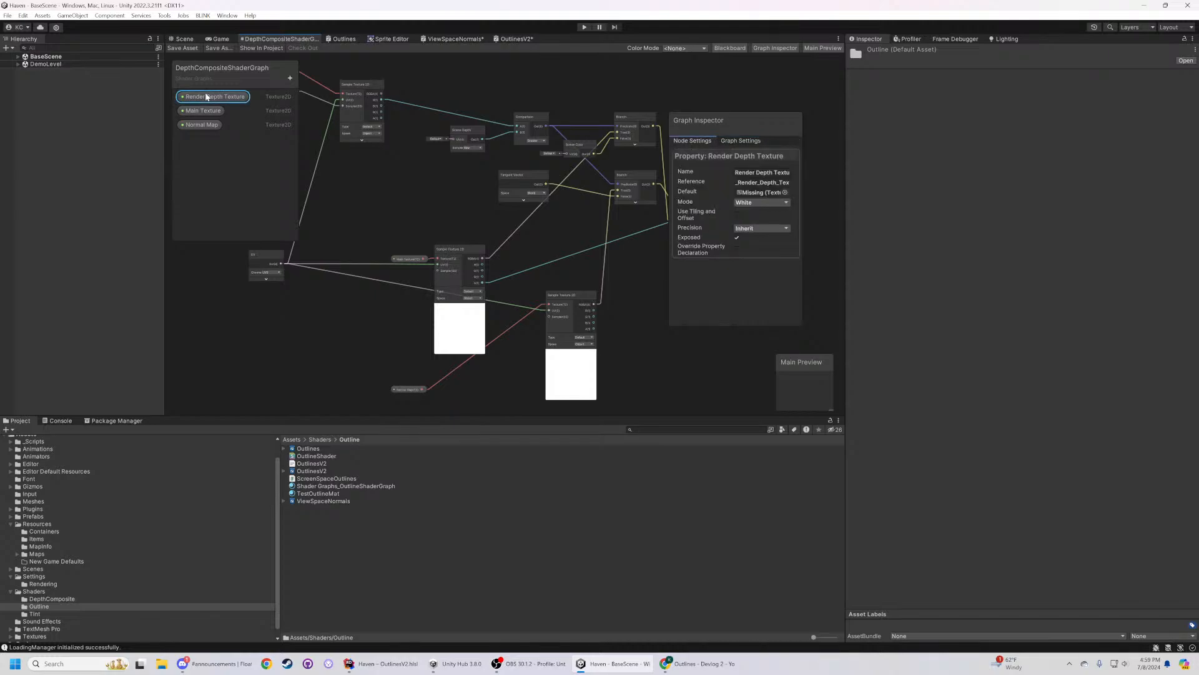
click(245, 122)
click(219, 112)
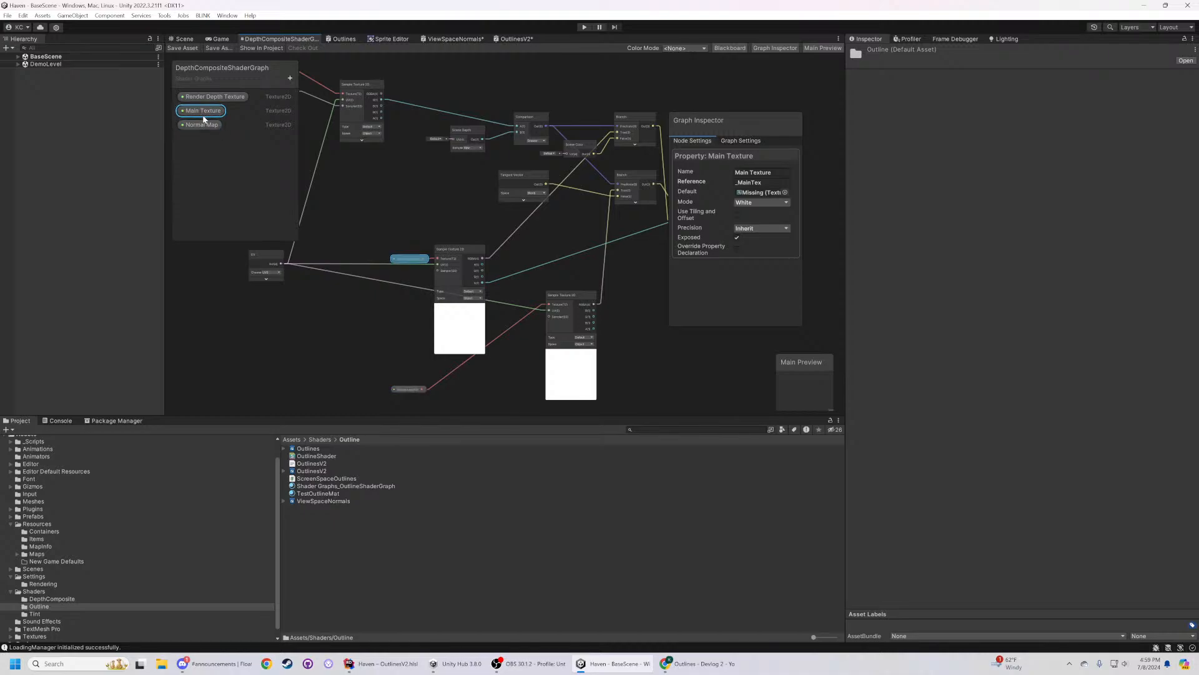
- Examine how DepthCompositeShaderGraph connects its texture properties, UV node and Sample Texture 2D nodes
middle_drag(429, 196, 481, 211)
scroll(481, 211, down, 1)
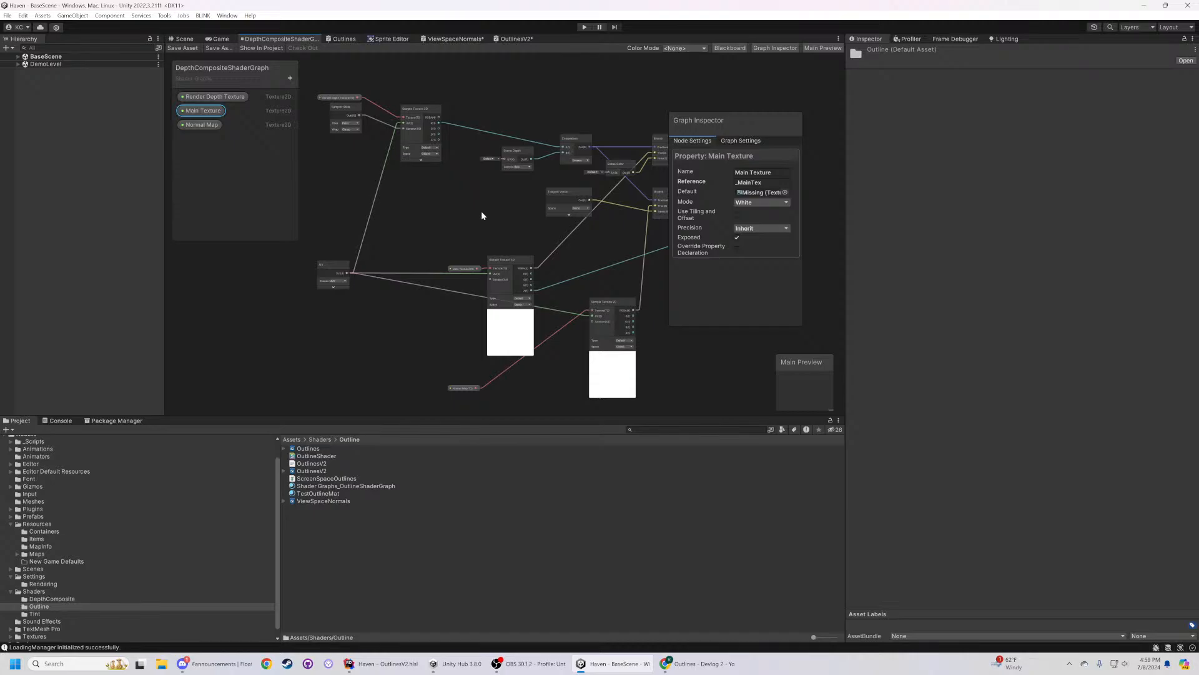
scroll(481, 211, down, 2)
scroll(481, 211, up, 2)
scroll(480, 214, down, 1)
scroll(479, 214, down, 1)
scroll(478, 214, up, 2)
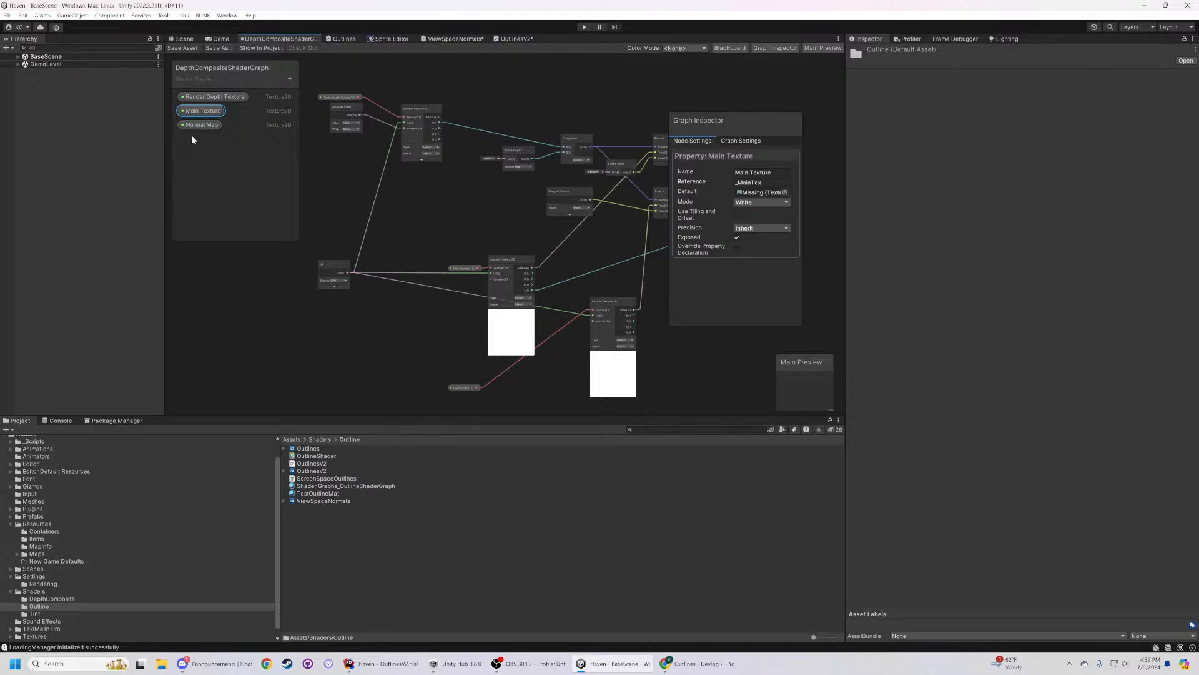
click(398, 186)
scroll(447, 232, up, 3)
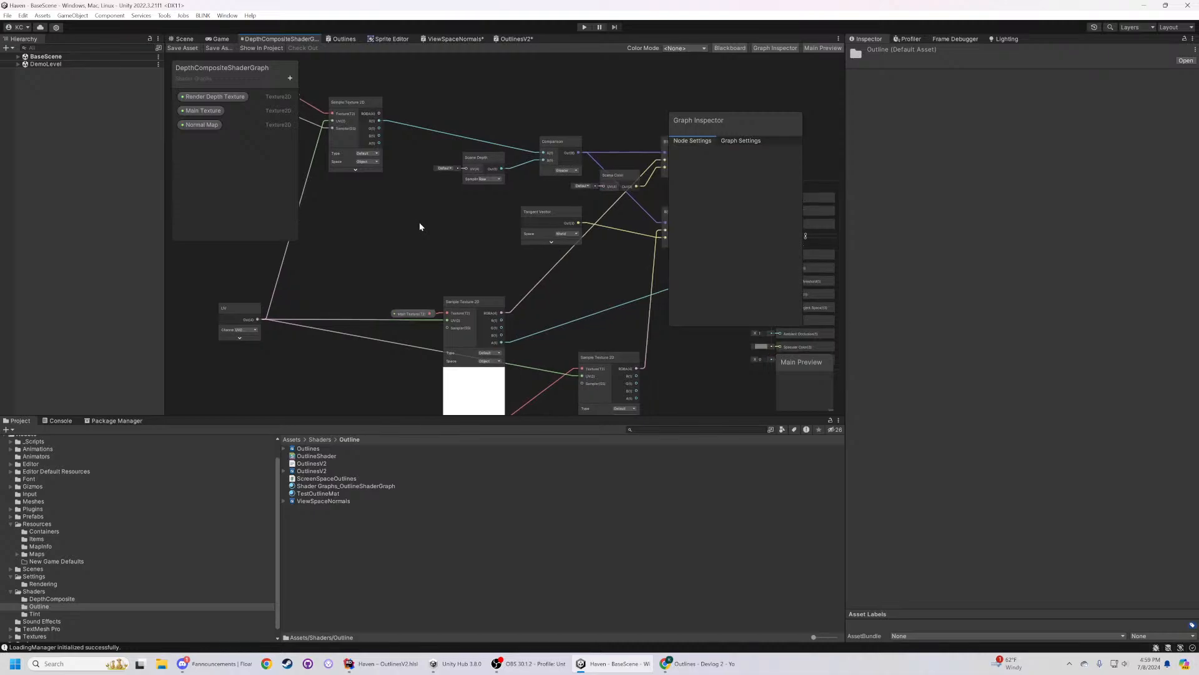
middle_drag(420, 224, 397, 162)
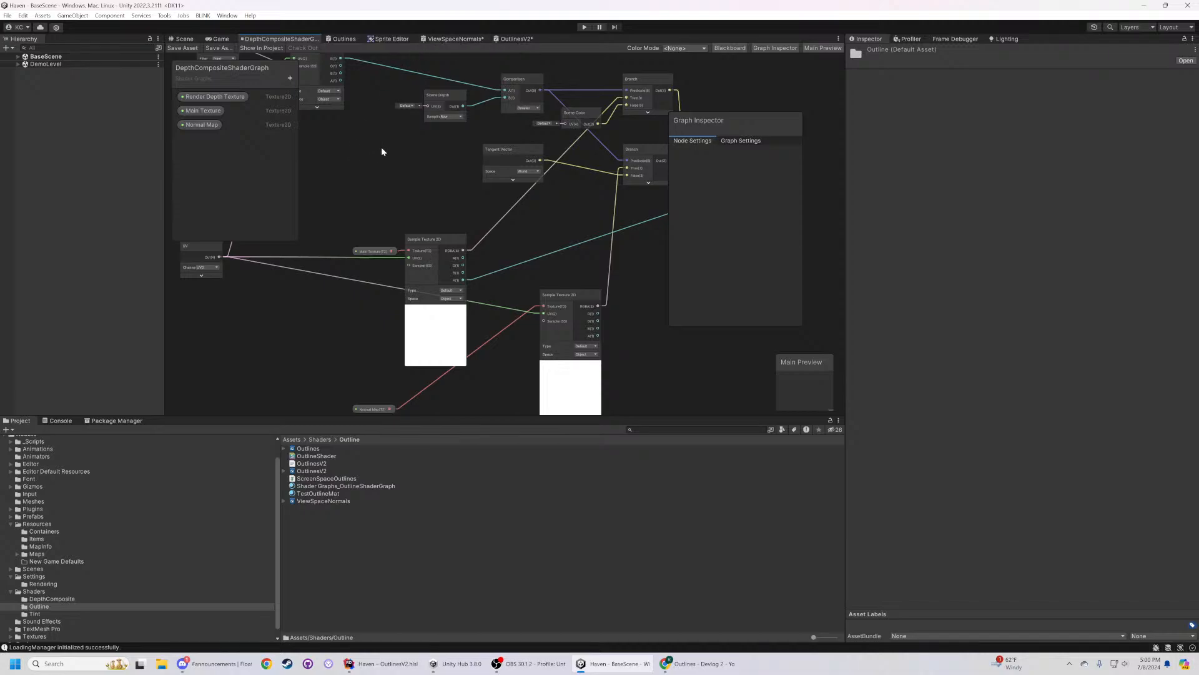
- Return to the OutlinesV2 shader graph and try adding a Camera node beside the custom function's inputs
click(507, 41)
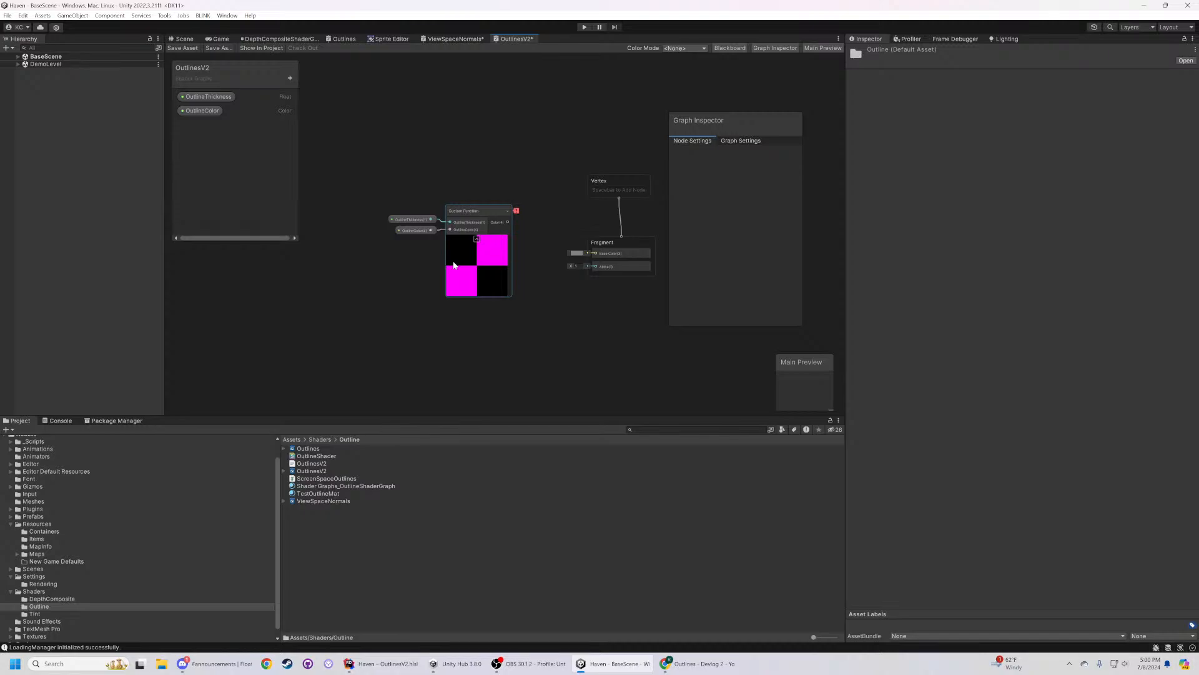
right_click(348, 278)
click(370, 286)
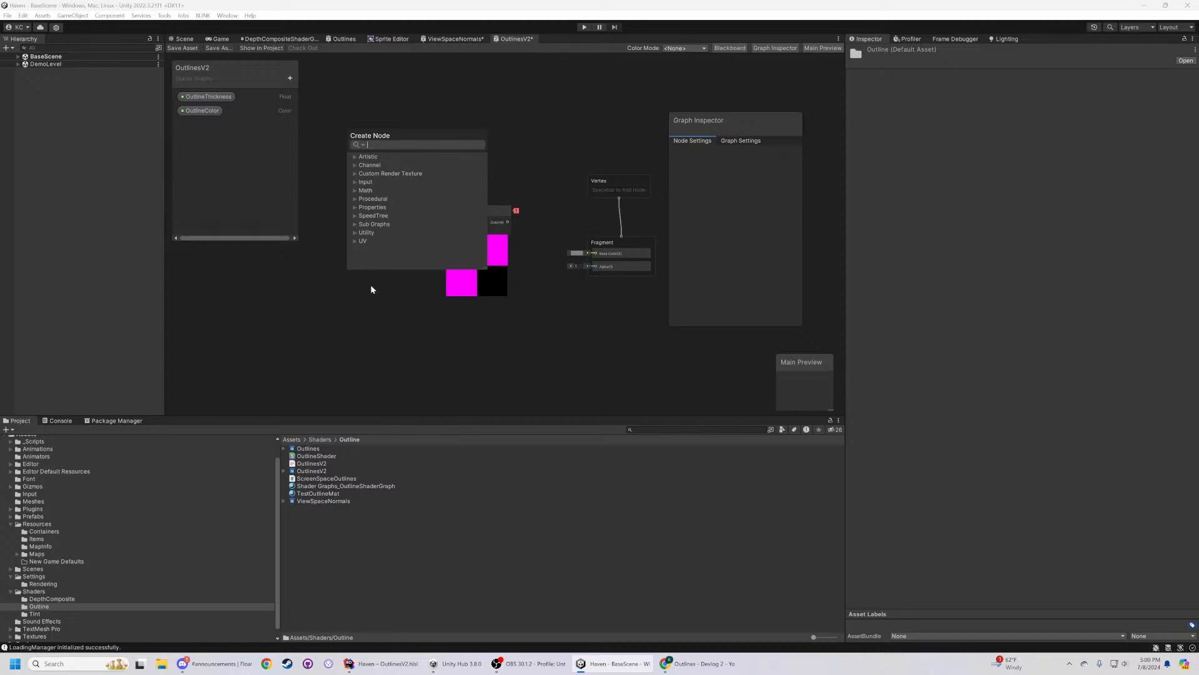
text(sCEN)
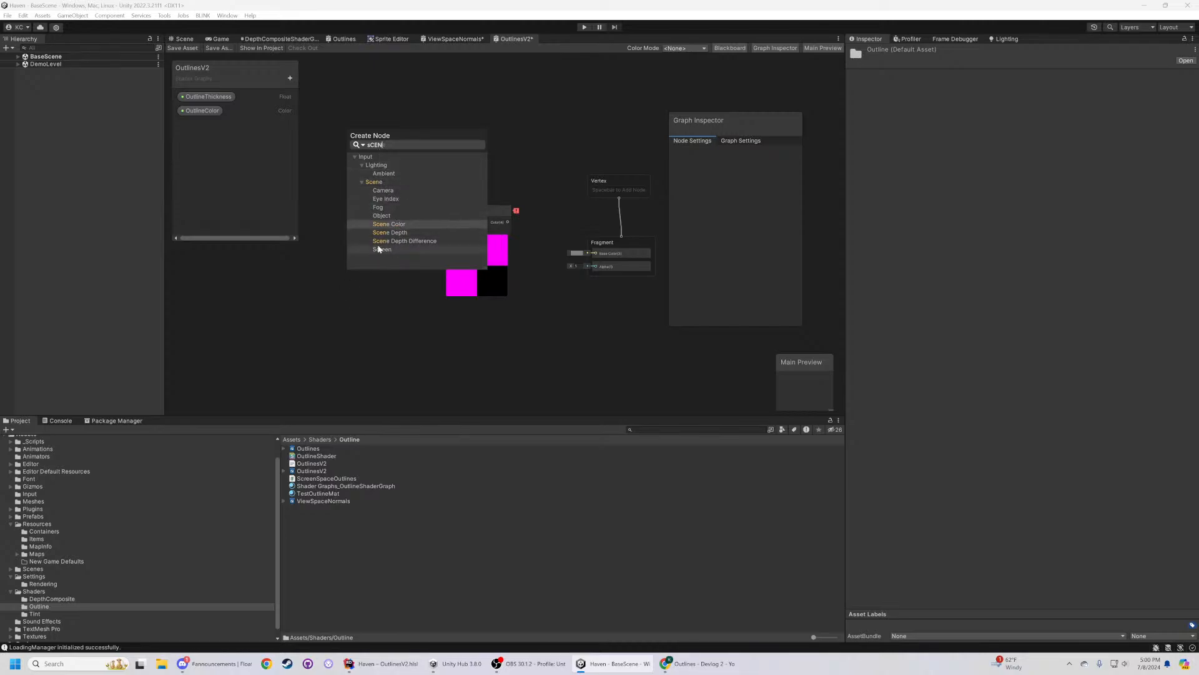
key(BackSpace)
key(BackSpace)
key(BackSpace)
key(BackSpace)
text(cAm)
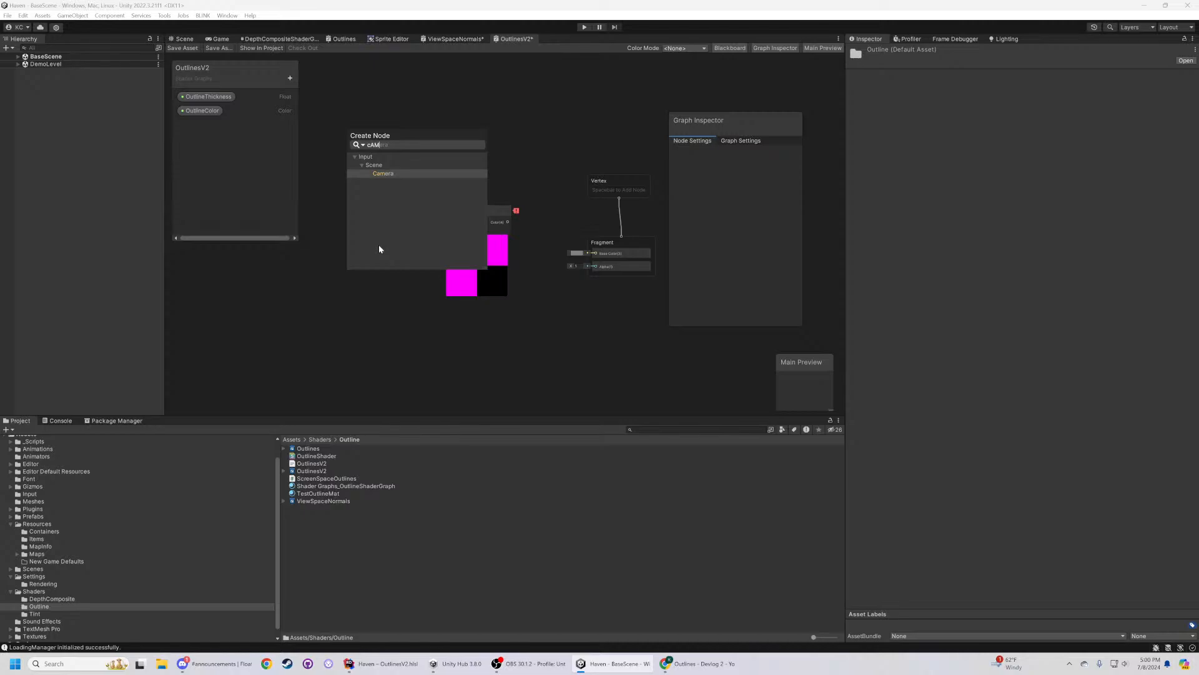
key(Return)
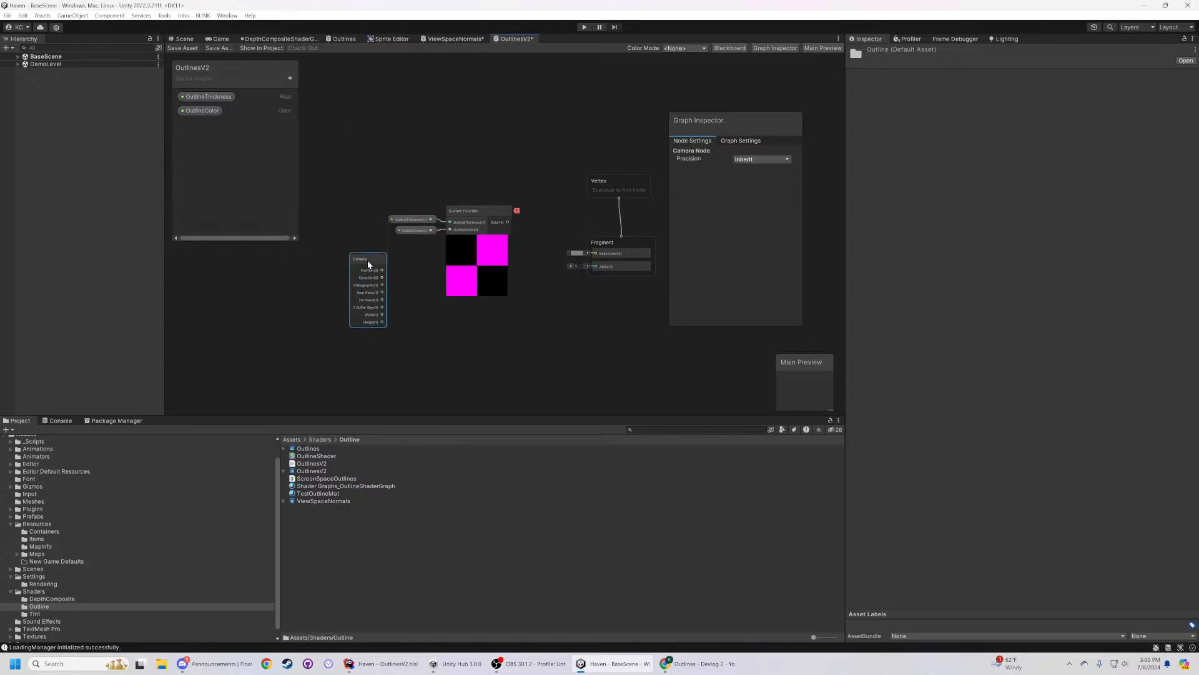
- Delete the Camera node from the OutlinesV2 graph
scroll(390, 302, up, 3)
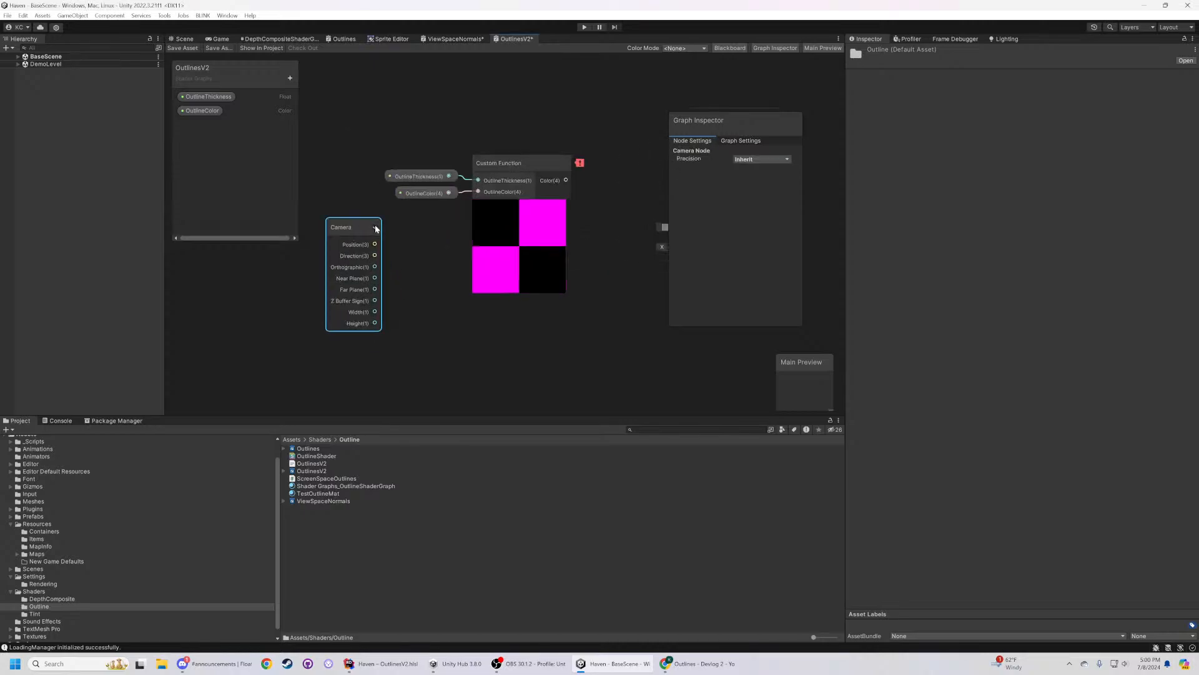
click(375, 228)
key(Delete)
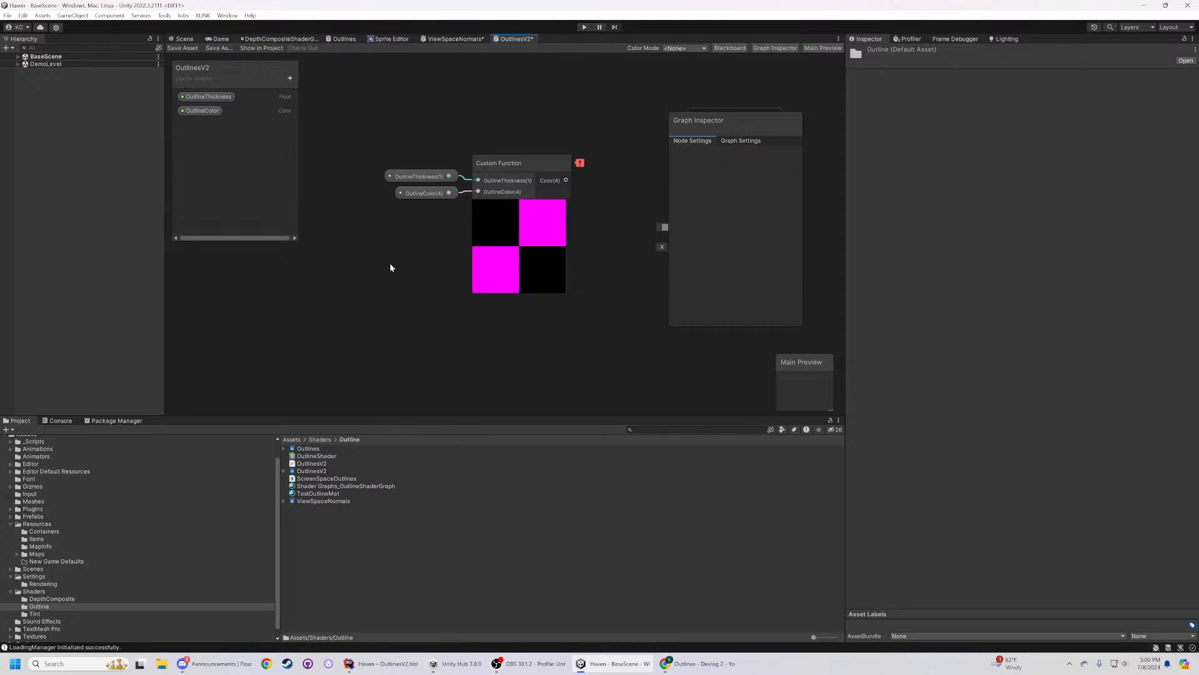
- Connect the Custom Function node's Color output to the Base Color input of the Fragment block
click(501, 219)
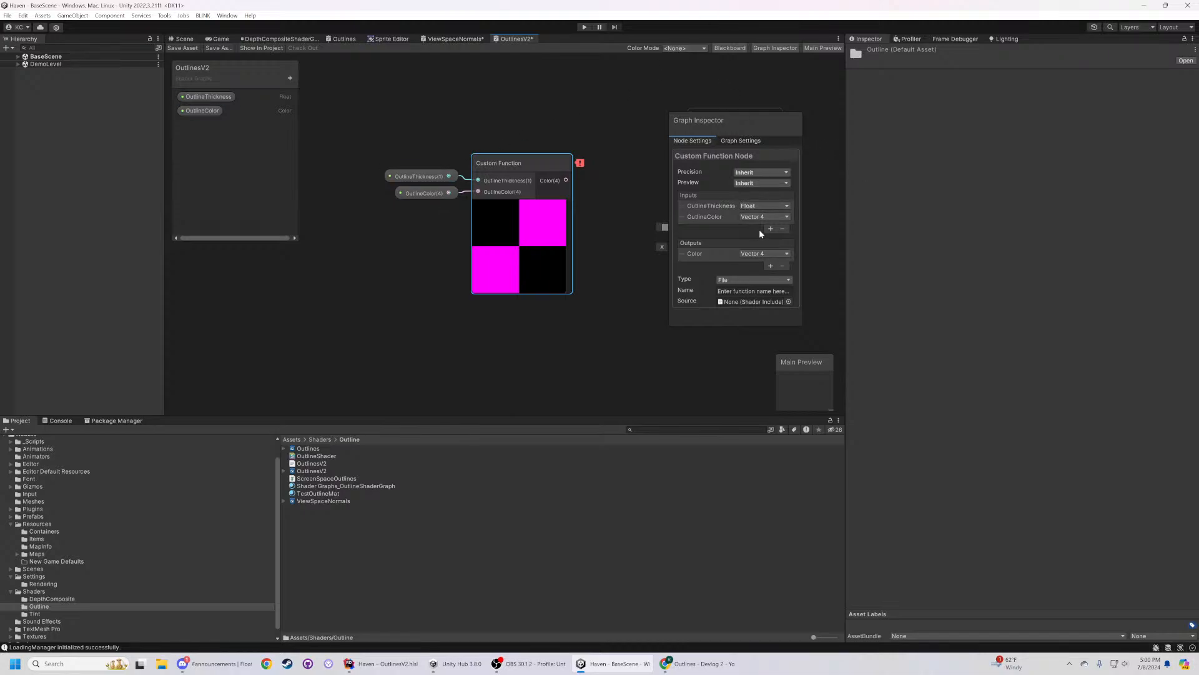
click(733, 280)
click(735, 289)
drag(617, 269, 630, 304)
middle_drag(628, 308, 551, 319)
scroll(489, 331, down, 3)
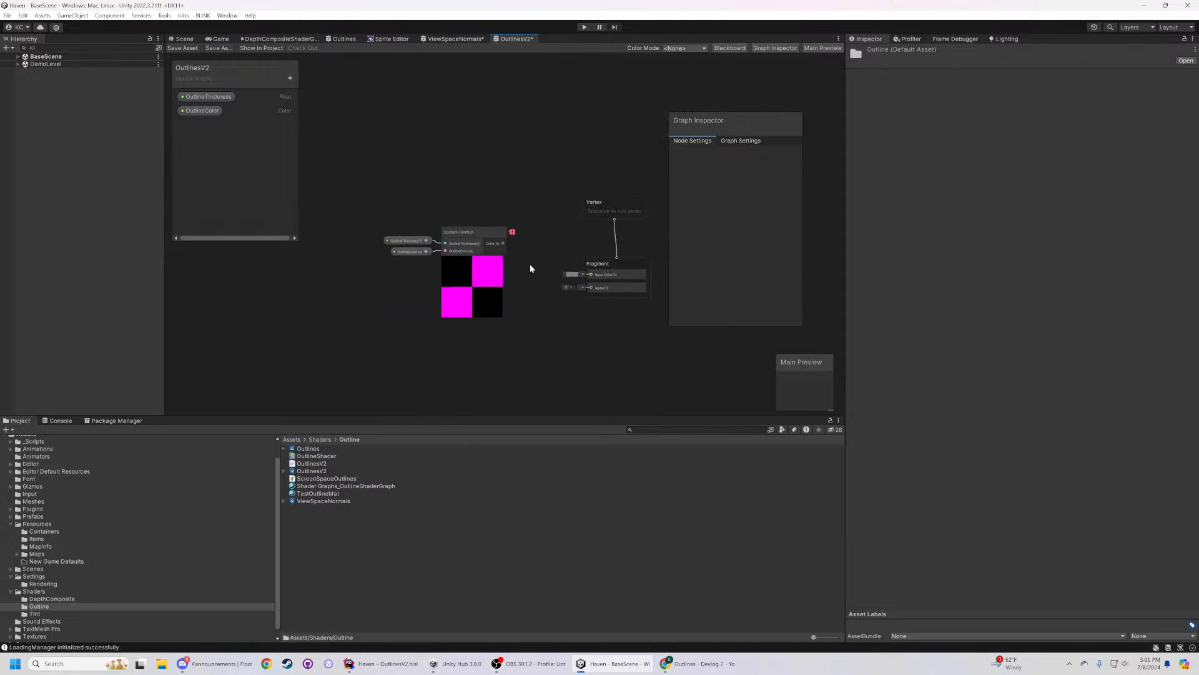
drag(504, 243, 631, 238)
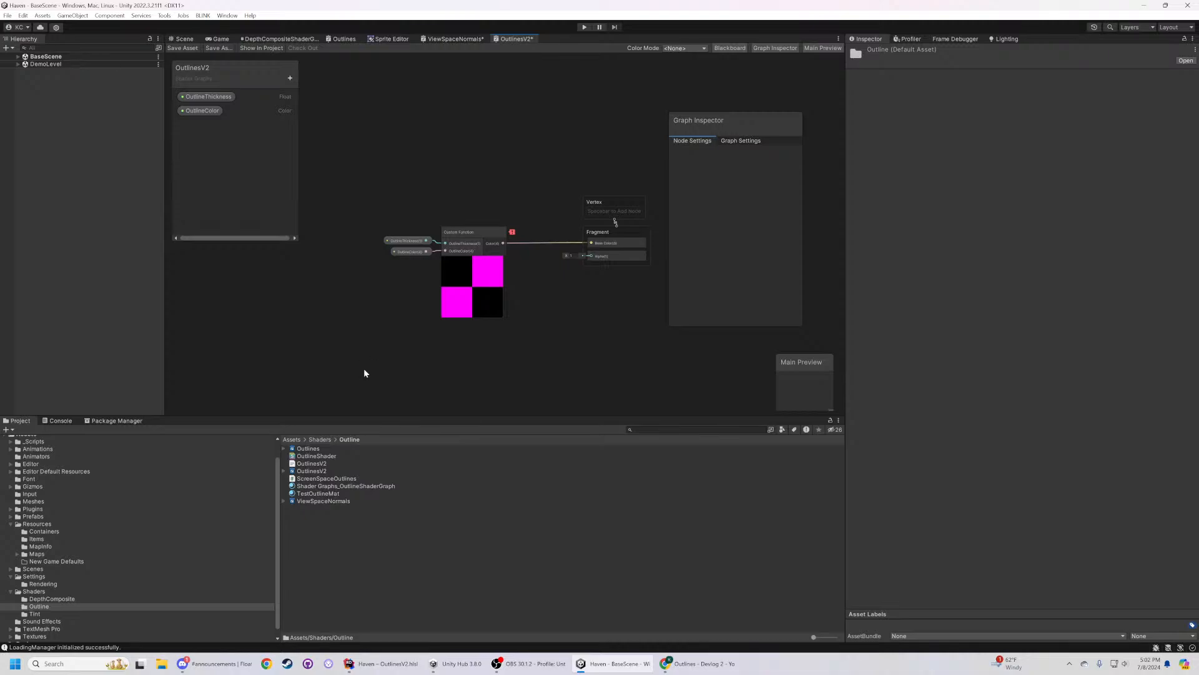
- Switch to Chrome, search Google for "unity _CameraColorTexture" in a new tab and look through the results
mouse_move(391, 667)
click(678, 666)
key(ctrl+t)
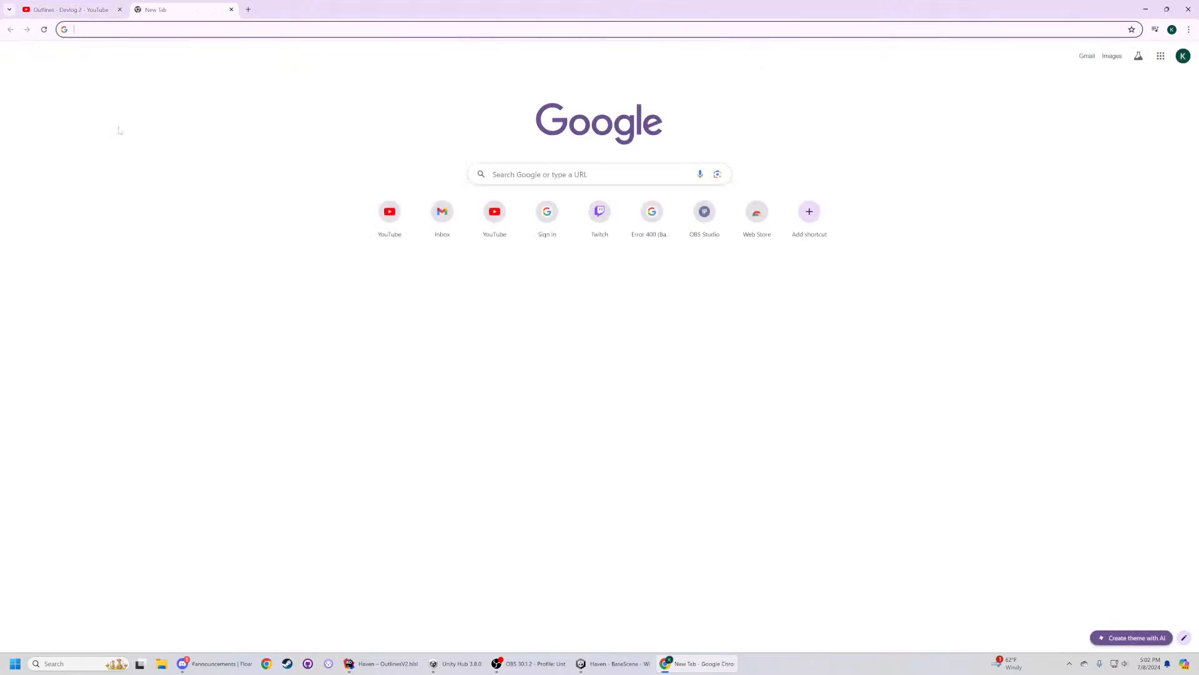
text(unity _CameraColorT)
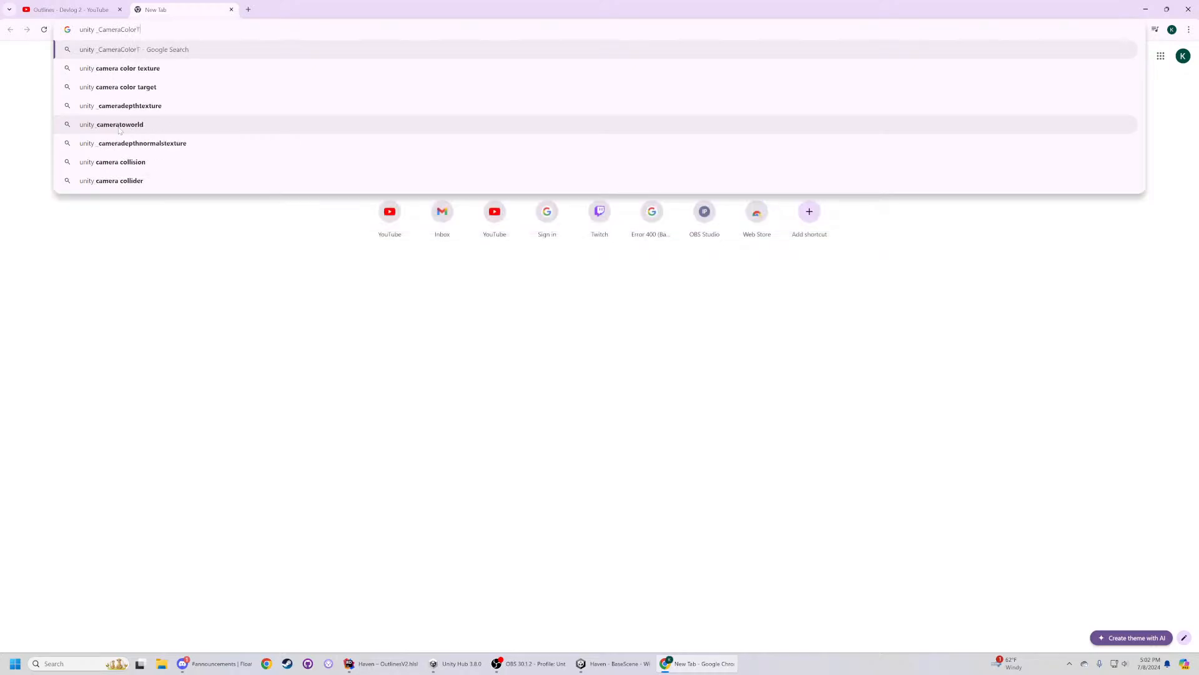
text(exture)
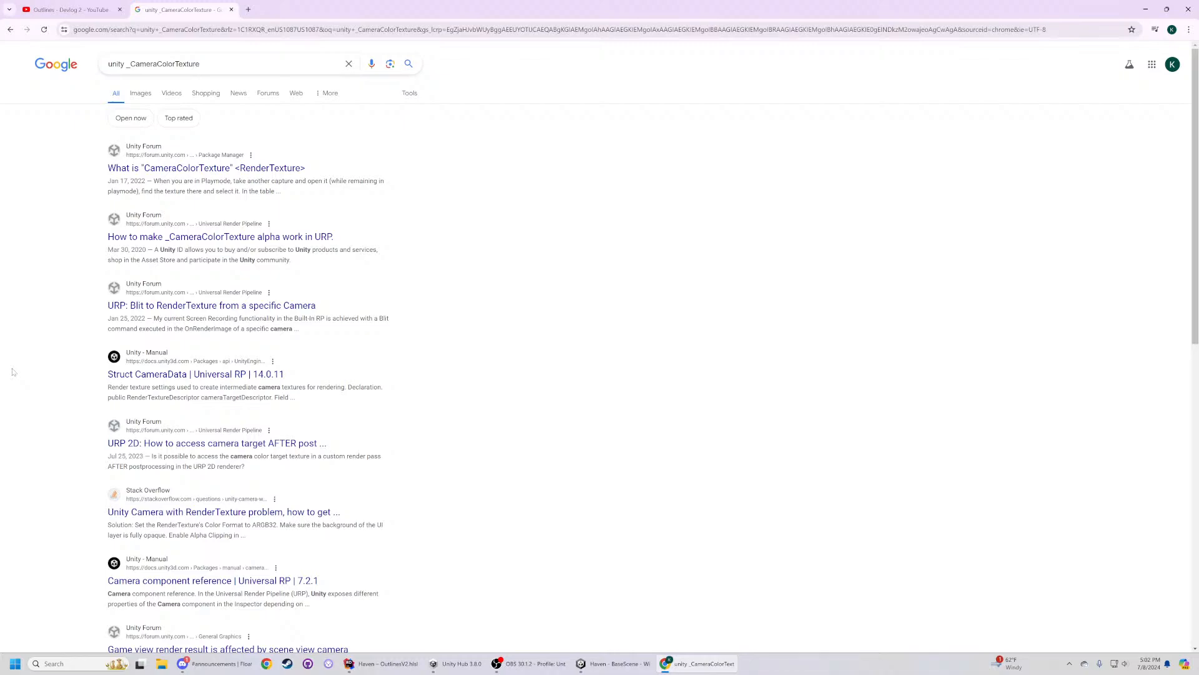
scroll(16, 368, down, 3)
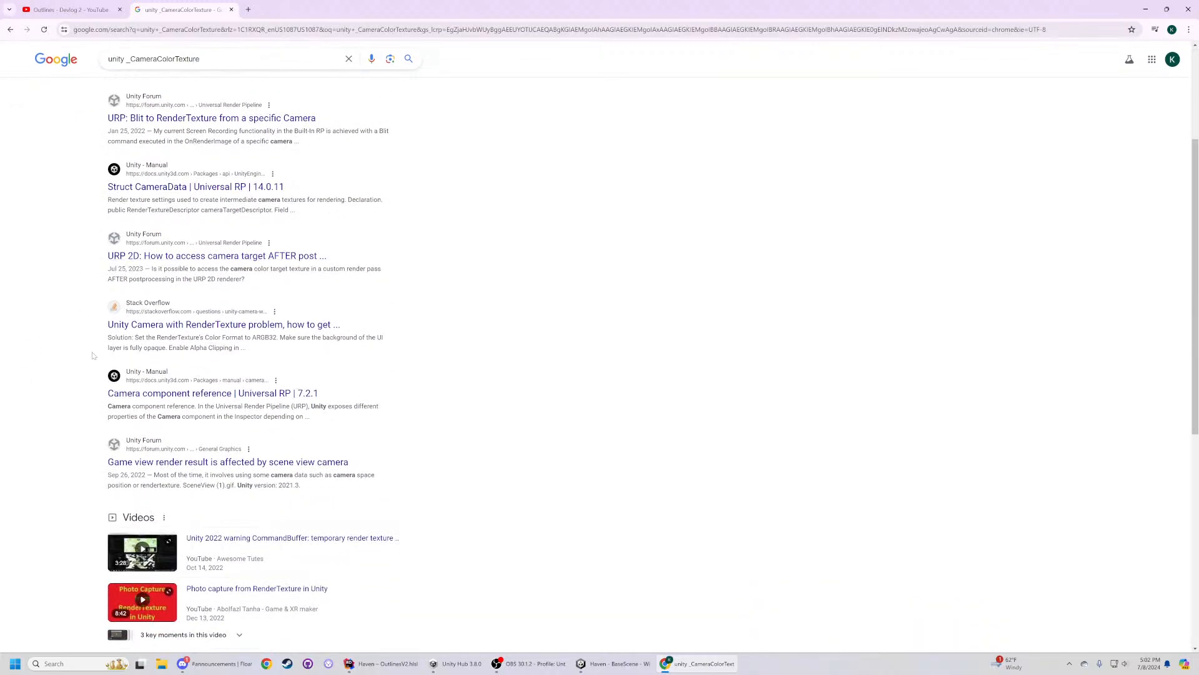
scroll(70, 387, down, 1)
scroll(70, 387, down, 3)
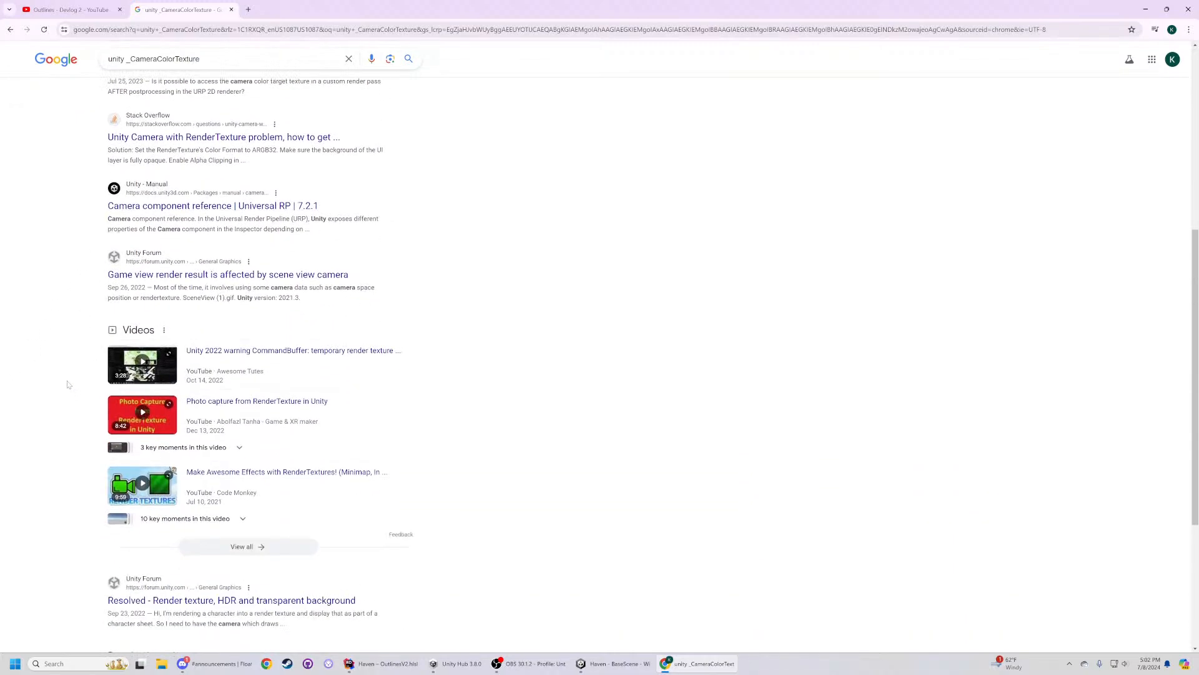
scroll(62, 392, up, 6)
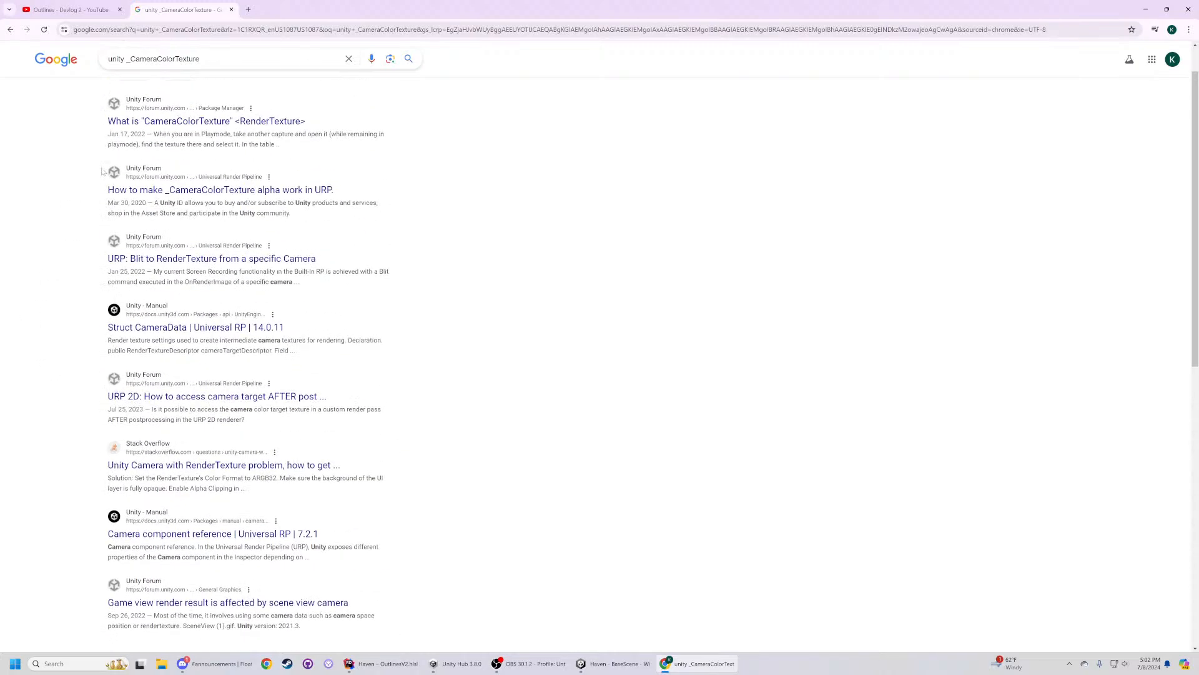
- Search for "unity hlsl access camera color" and extend the query with "texture"
double_click(164, 64)
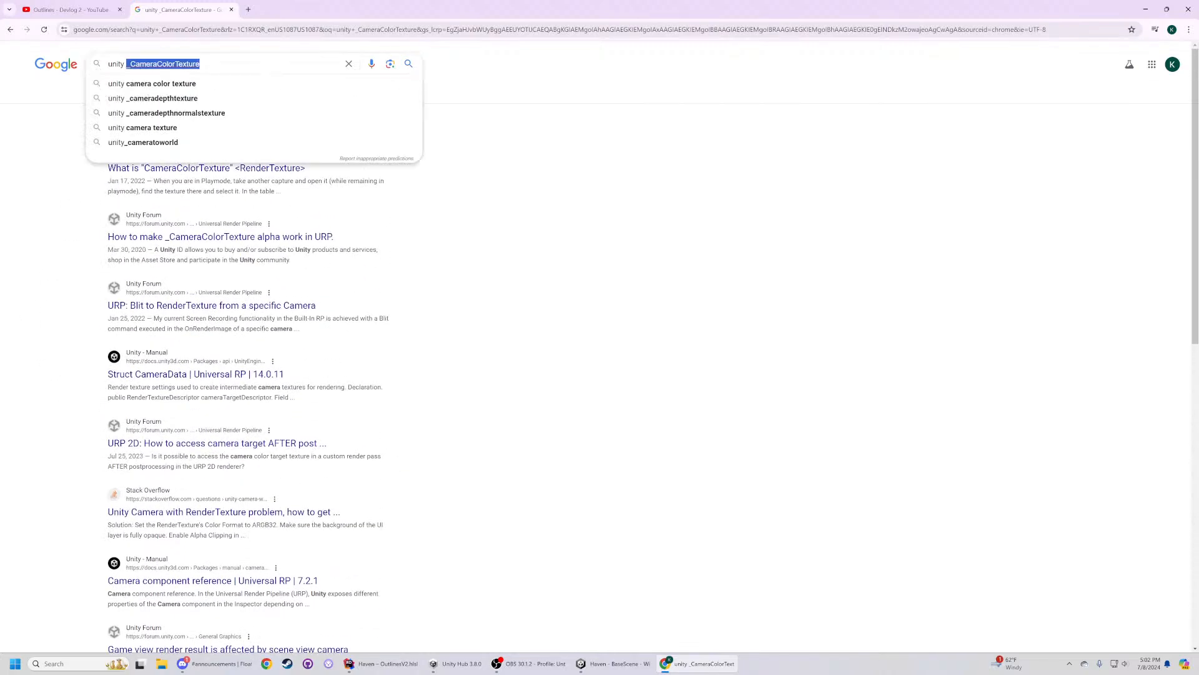
text(hlsl )
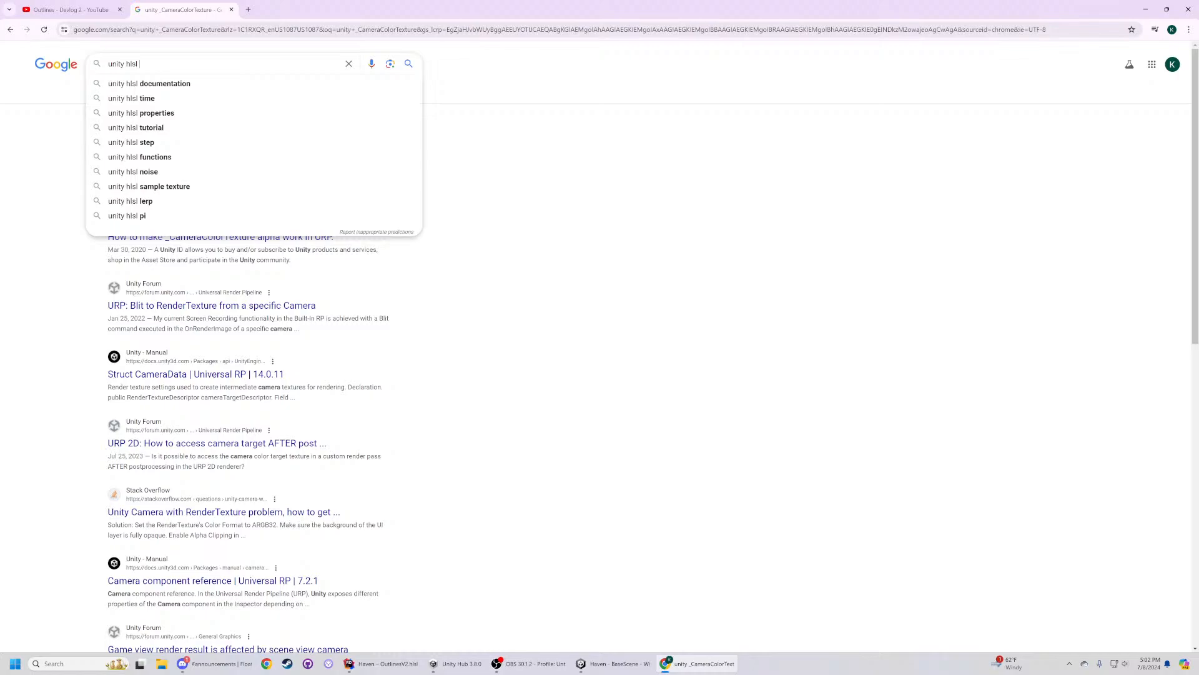
text(access camera color)
key(Return)
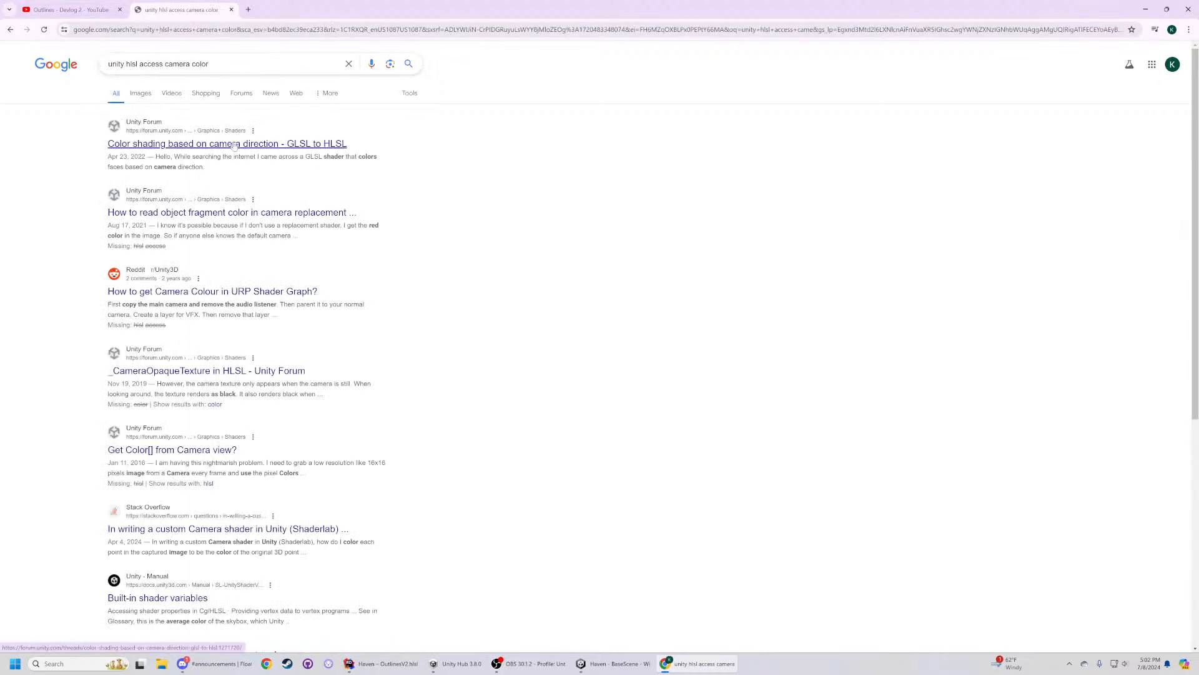
click(247, 58)
text(textuy)
key(BackSpace)
text(re)
key(Return)
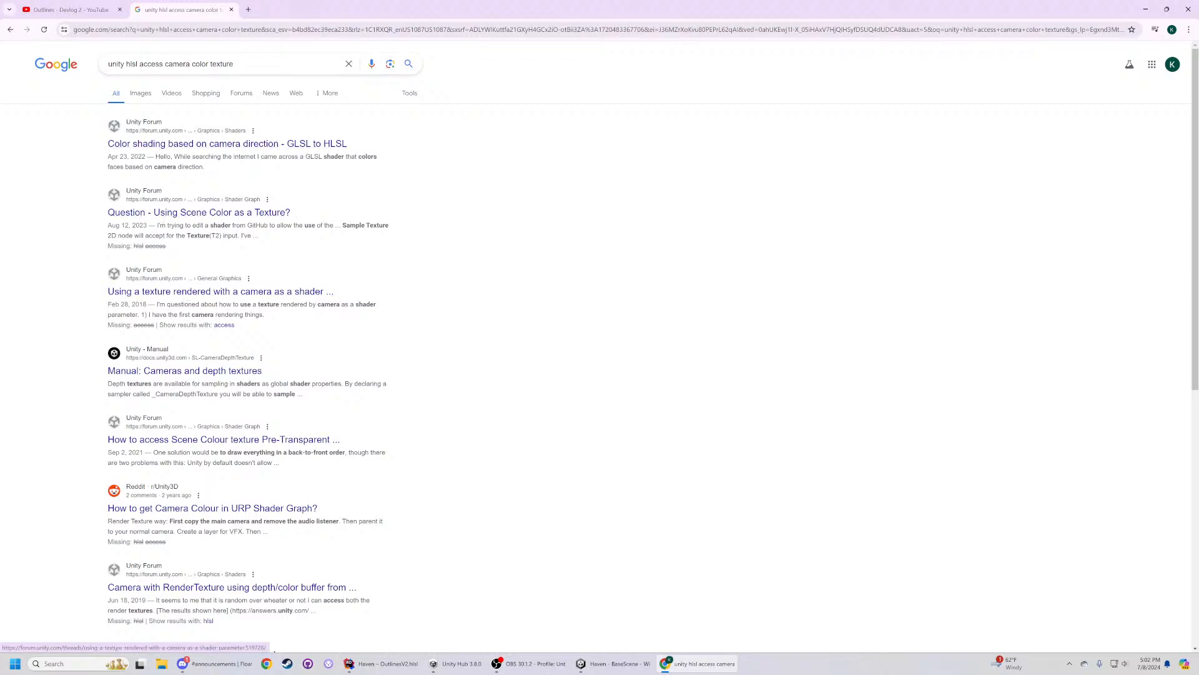
- Change the search to "unity hlsl sample camera color texture"
double_click(148, 64)
text(sample)
key(Return)
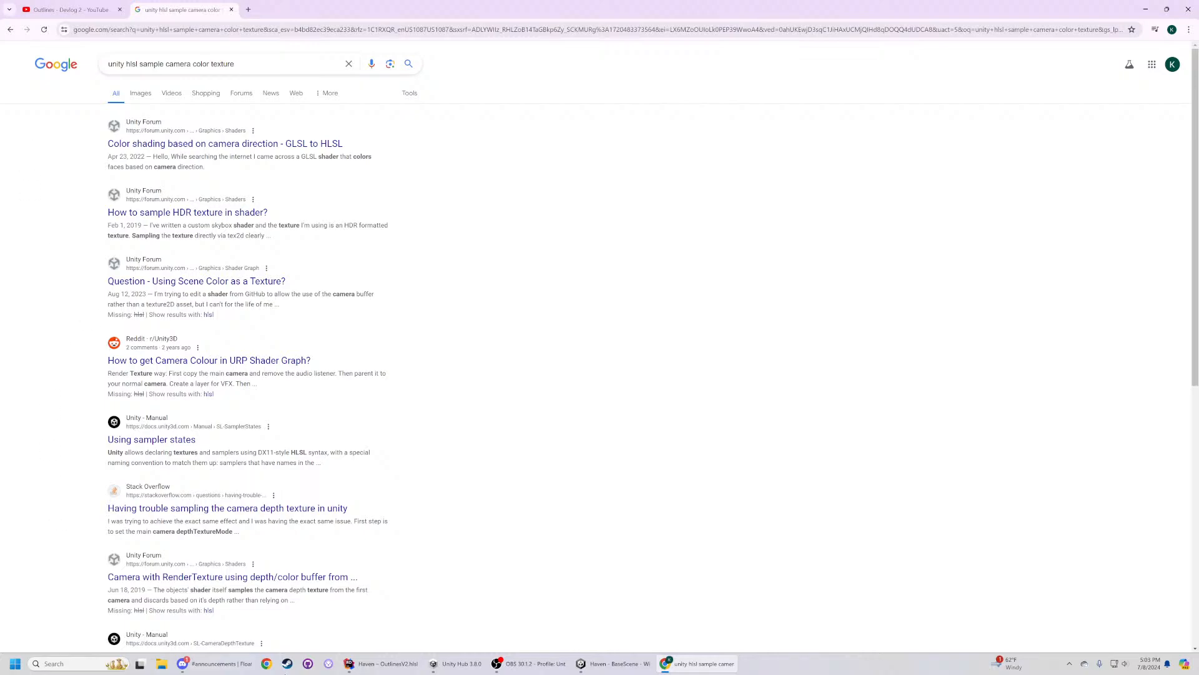
- Switch to Rider and change the TEXTURE2D declaration in OutlinesV2.hlsl from _OutlineMask to _CameraColorTexture
click(381, 663)
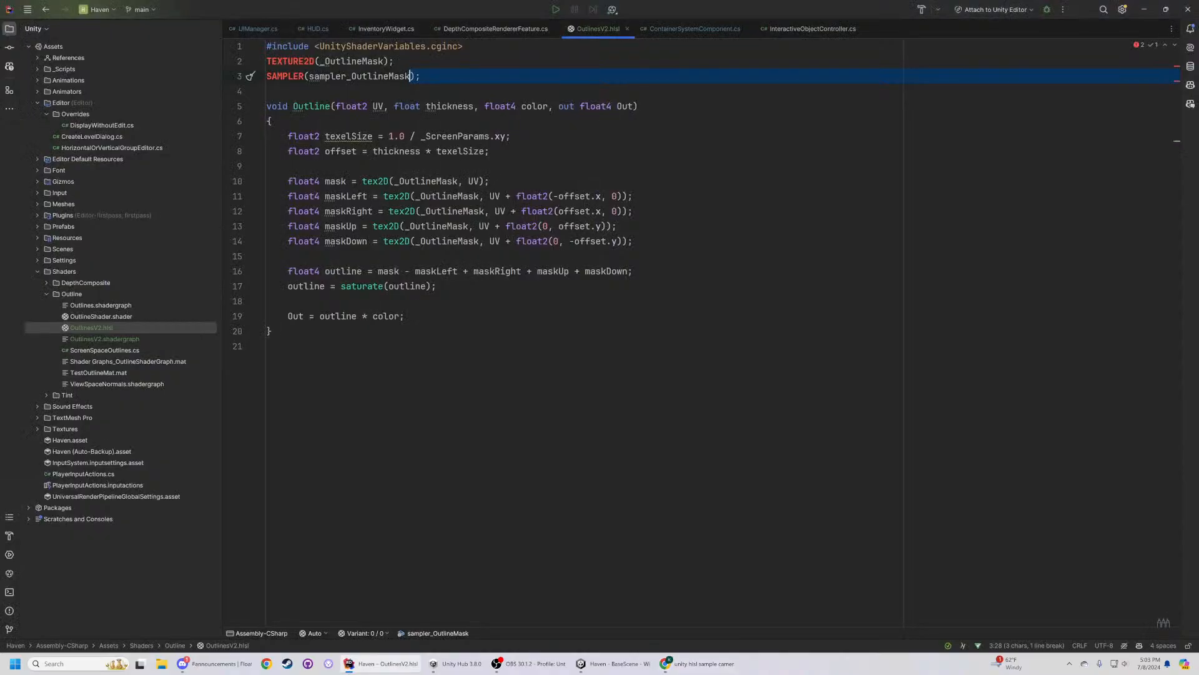
double_click(353, 61)
text(_CameraCo)
text(lorTexture)
key(End)
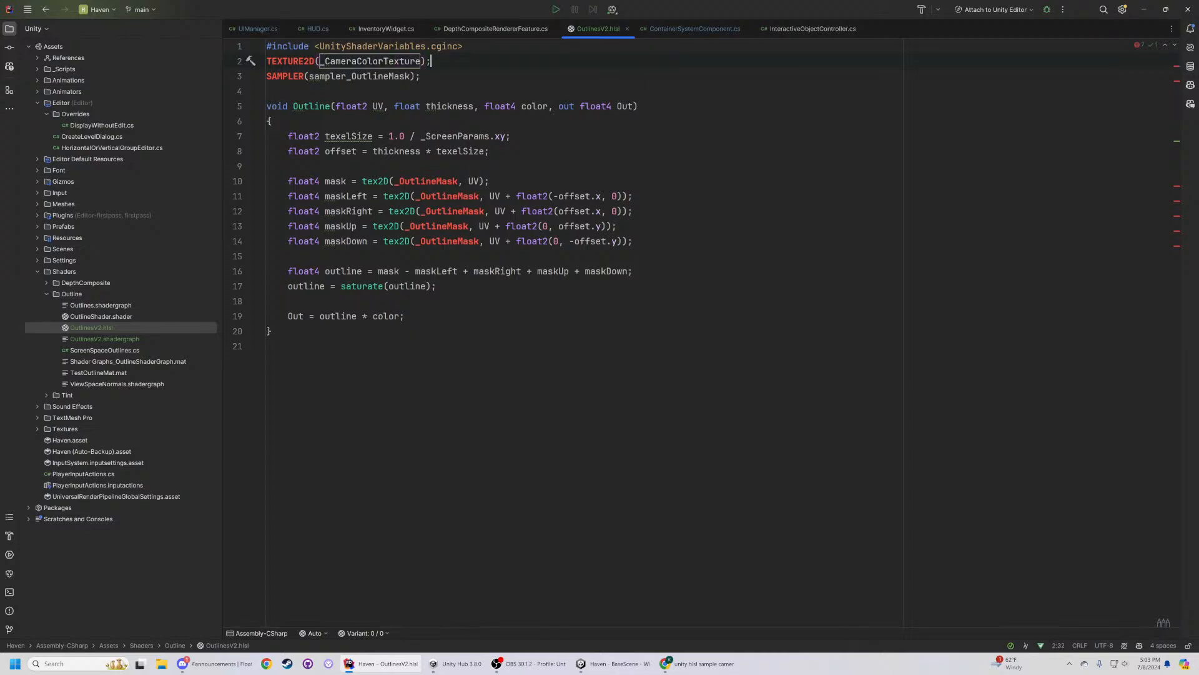
- Rename the declared sampler to sampler_CameraColorTexture
double_click(393, 61)
key(ctrl+c)
drag(351, 77, 410, 76)
key(ctrl+v)
click(357, 76)
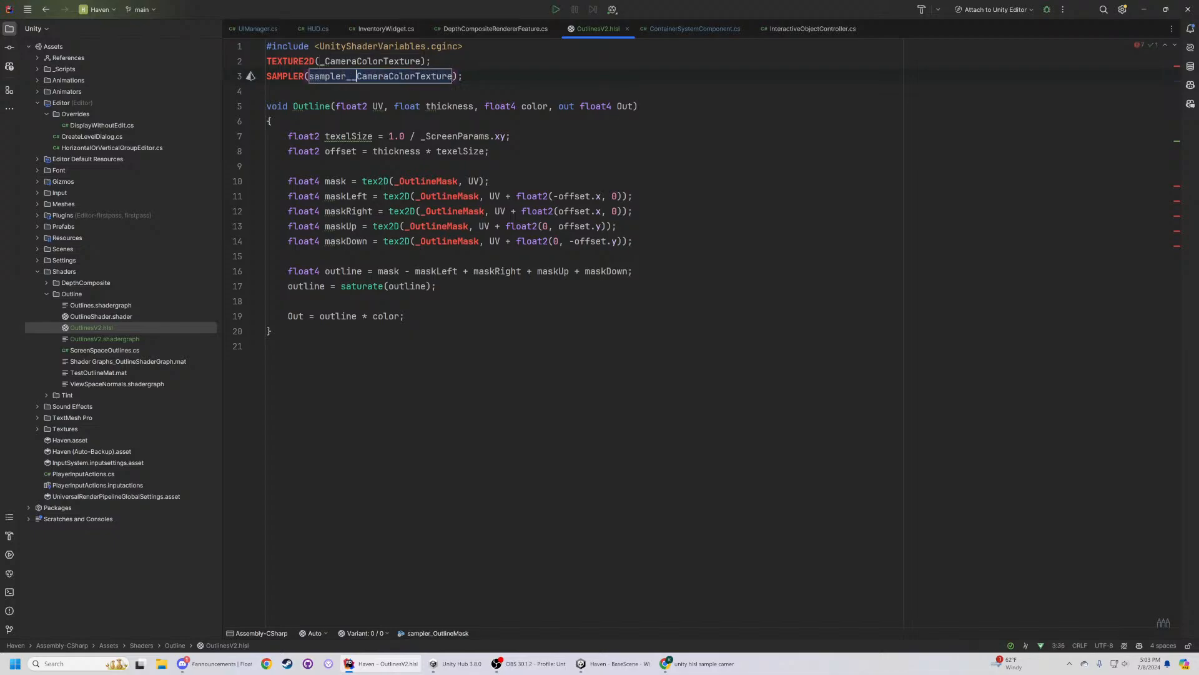
key(BackSpace)
click(267, 92)
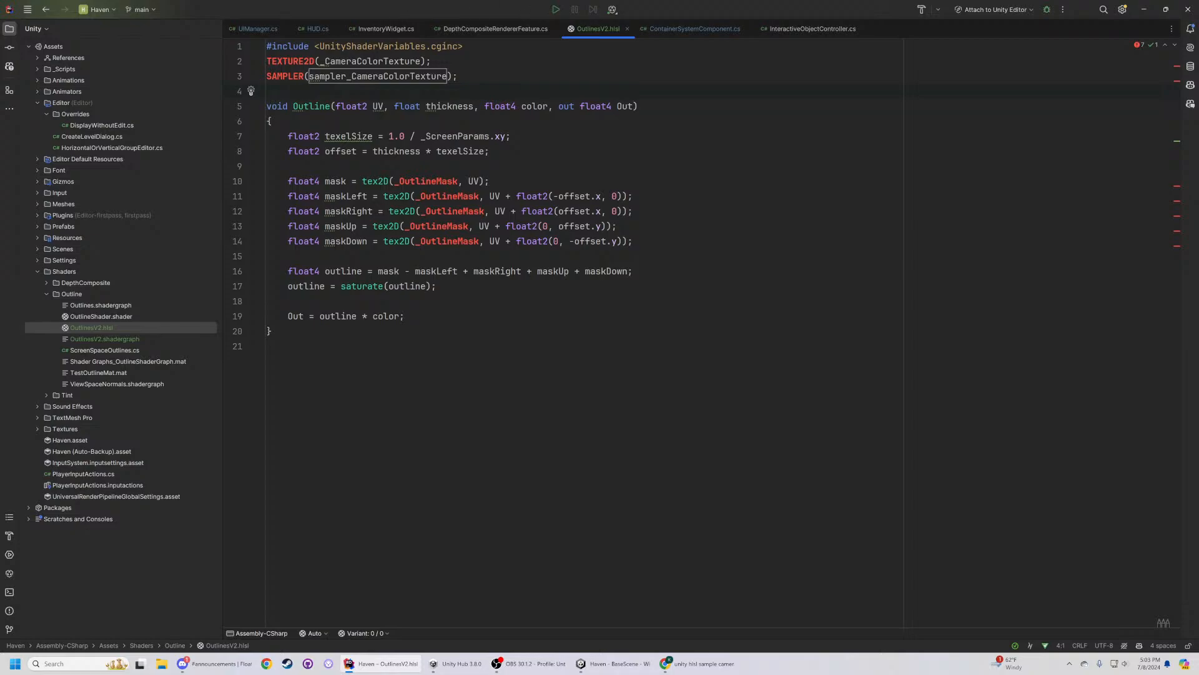
- Replace _OutlineMask with _CameraColorTexture in all five tex2D samples of the Outline function
double_click(374, 61)
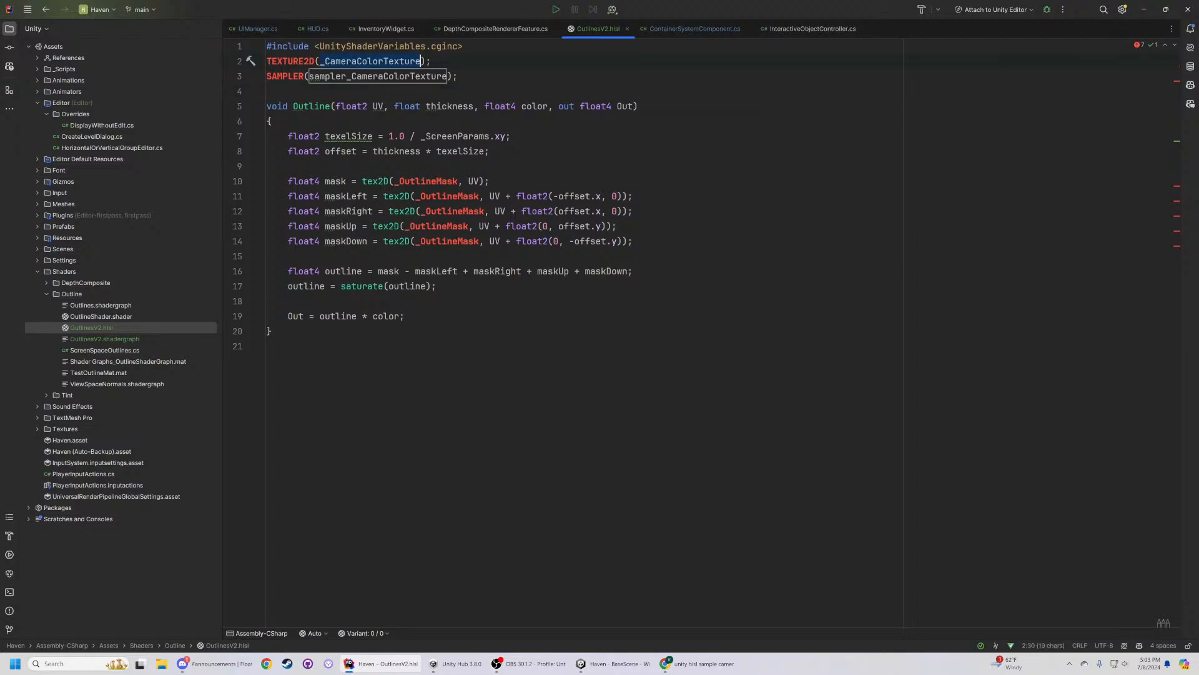
key(ctrl+c)
double_click(447, 181)
key(ctrl+v)
double_click(450, 196)
key(ctrl+v)
double_click(462, 211)
key(ctrl+v)
double_click(437, 226)
key(ctrl+v)
double_click(437, 241)
key(ctrl+v)
click(268, 91)
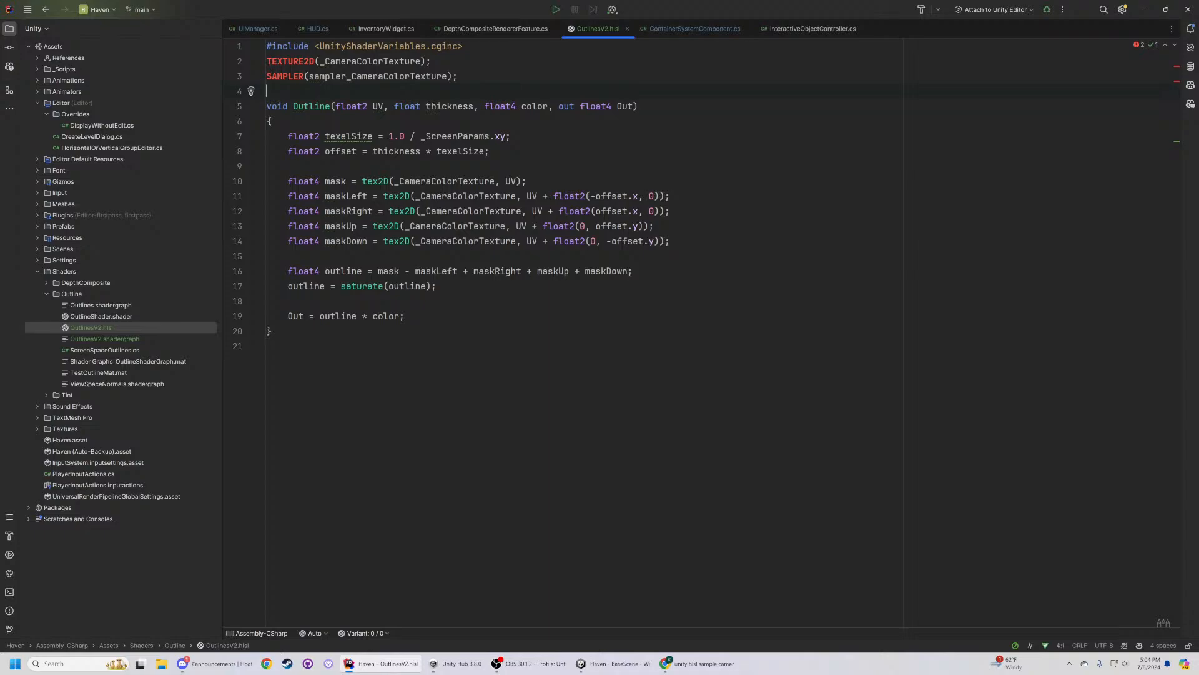
- Rename the mask variable to maskCenter in its declaration and in the outline calculation
mouse_move(373, 182)
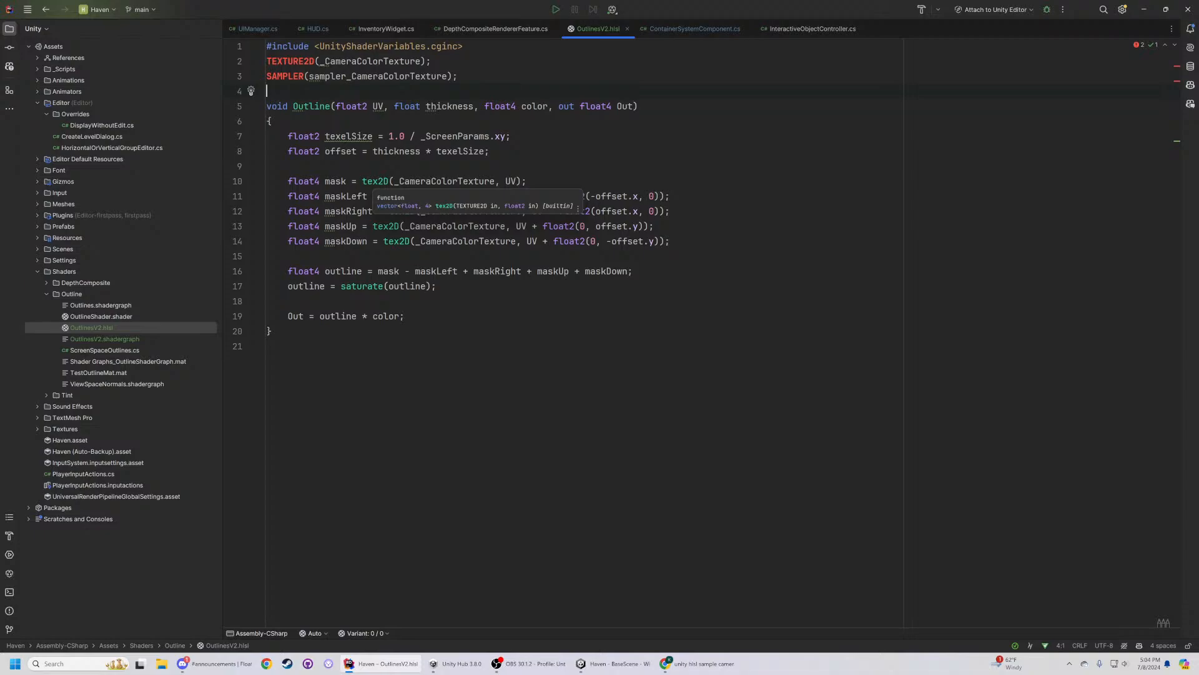
key(ctrl+End)
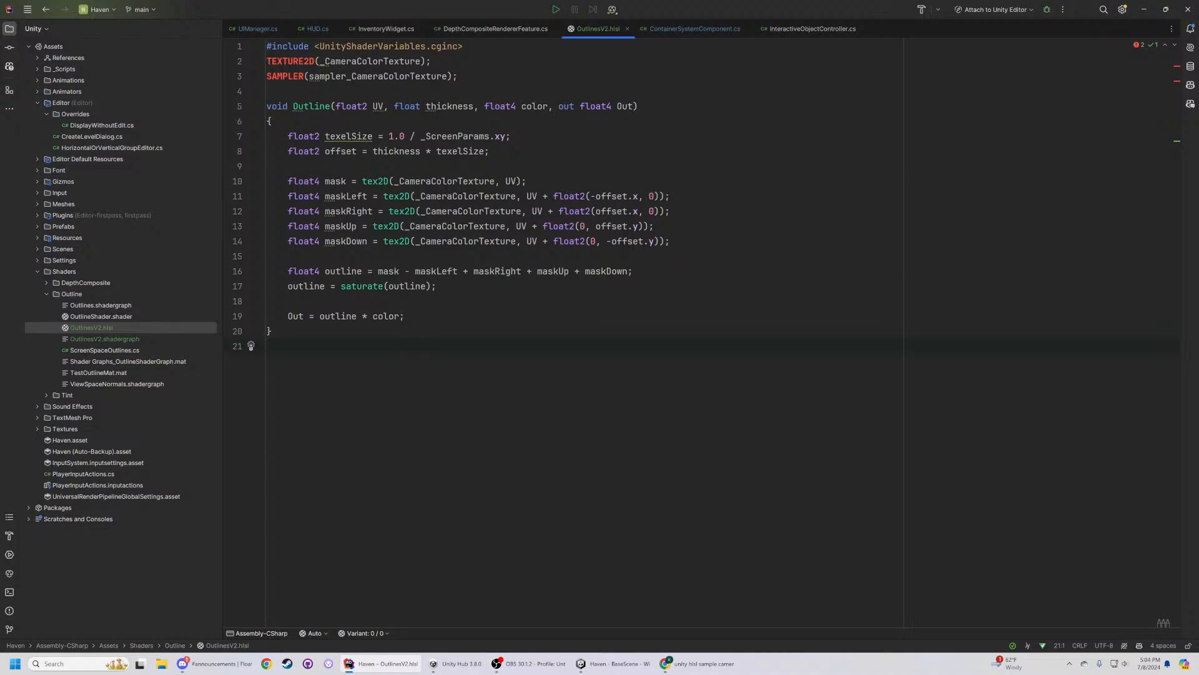
mouse_move(346, 196)
click(347, 182)
text(Center)
double_click(354, 181)
key(ctrl+c)
double_click(386, 272)
key(ctrl+v)
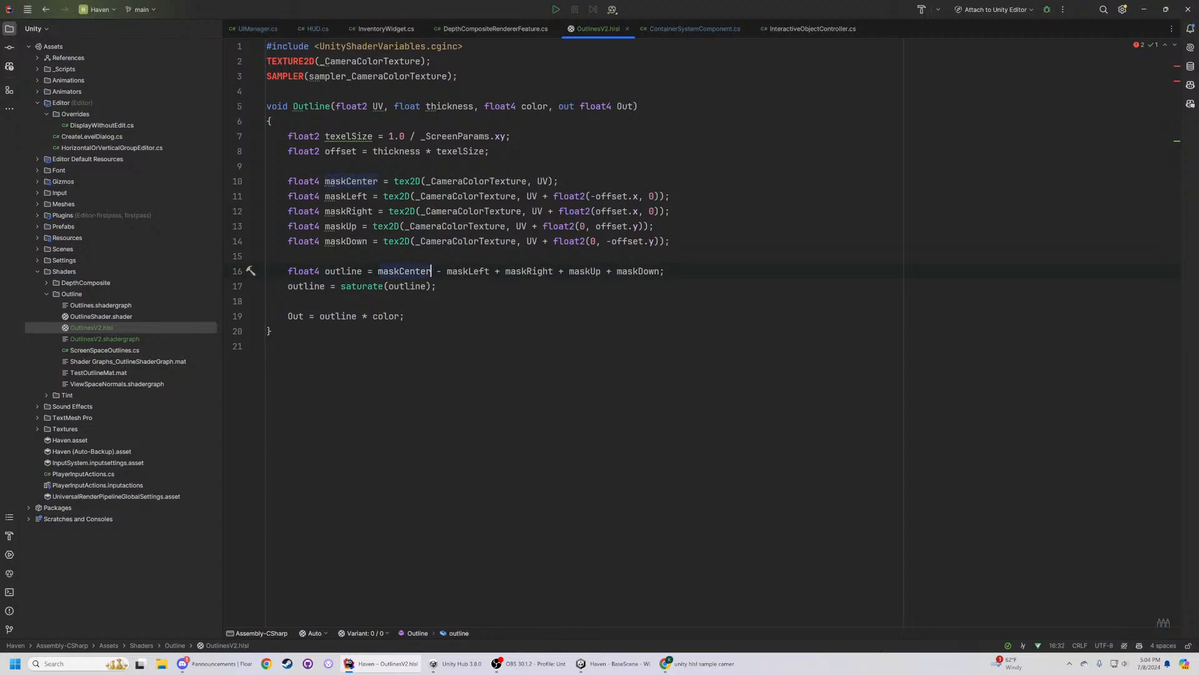
- Delete the expression assigned to the outline variable on line 16
click(448, 271)
click(437, 286)
drag(666, 271, 378, 271)
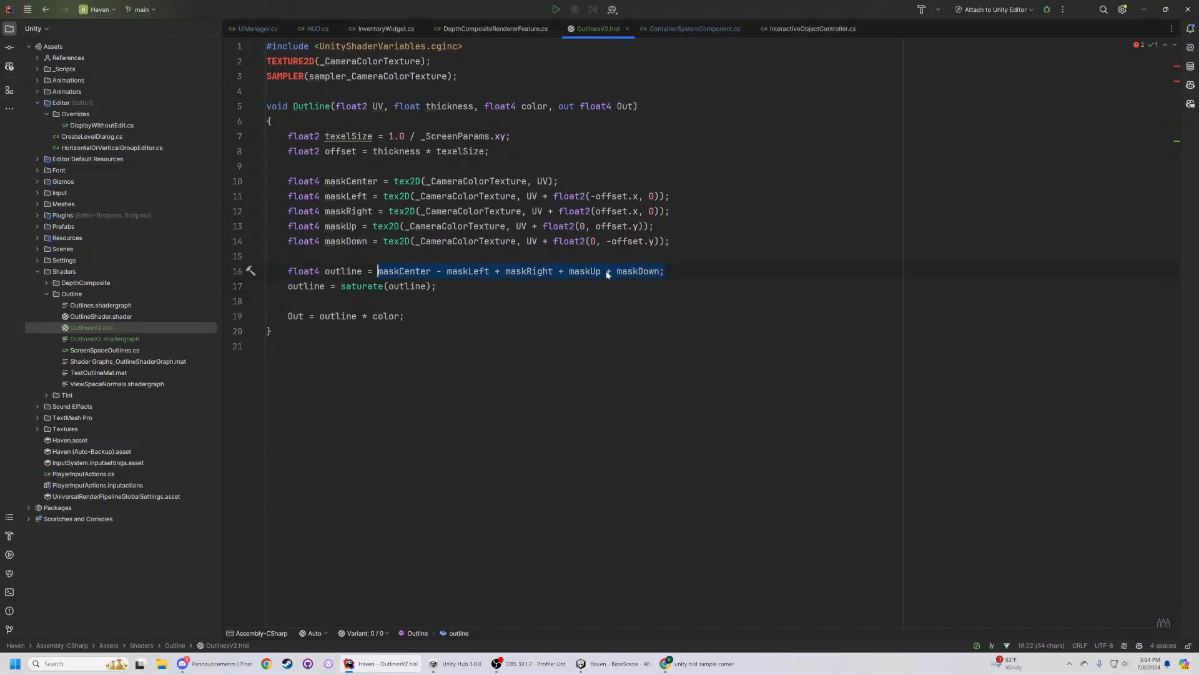
key(BackSpace)
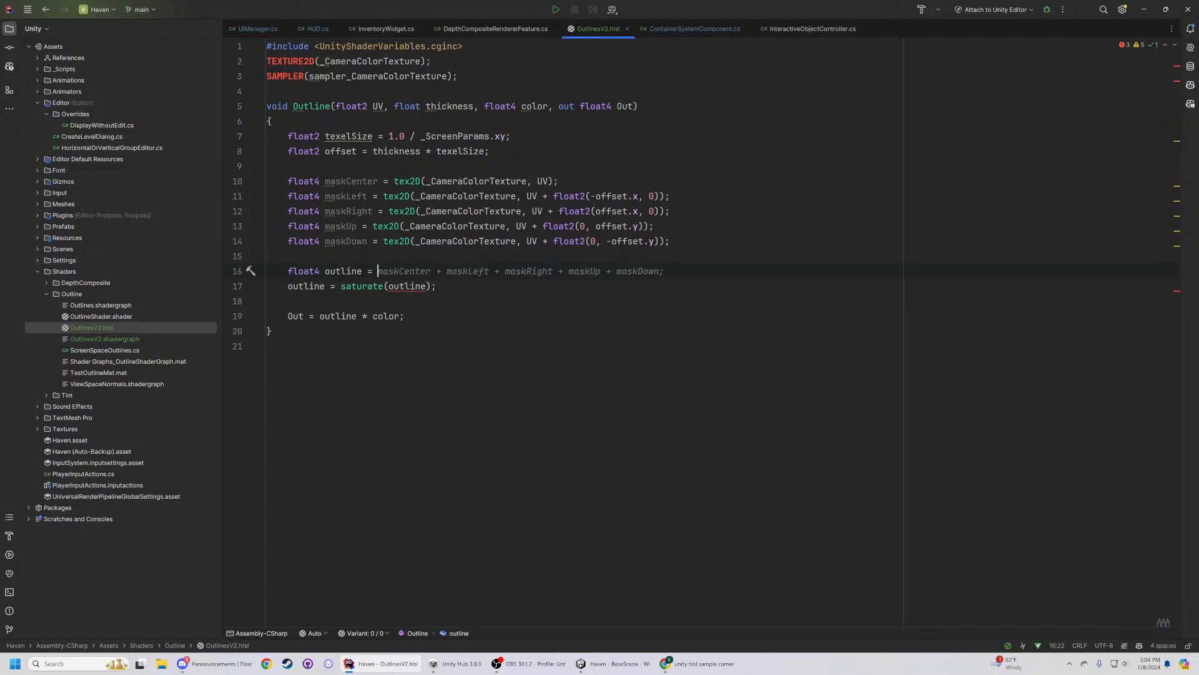
- Begin the outline variable's new expression with (abs(maskCenter - maskLeft))
text(()
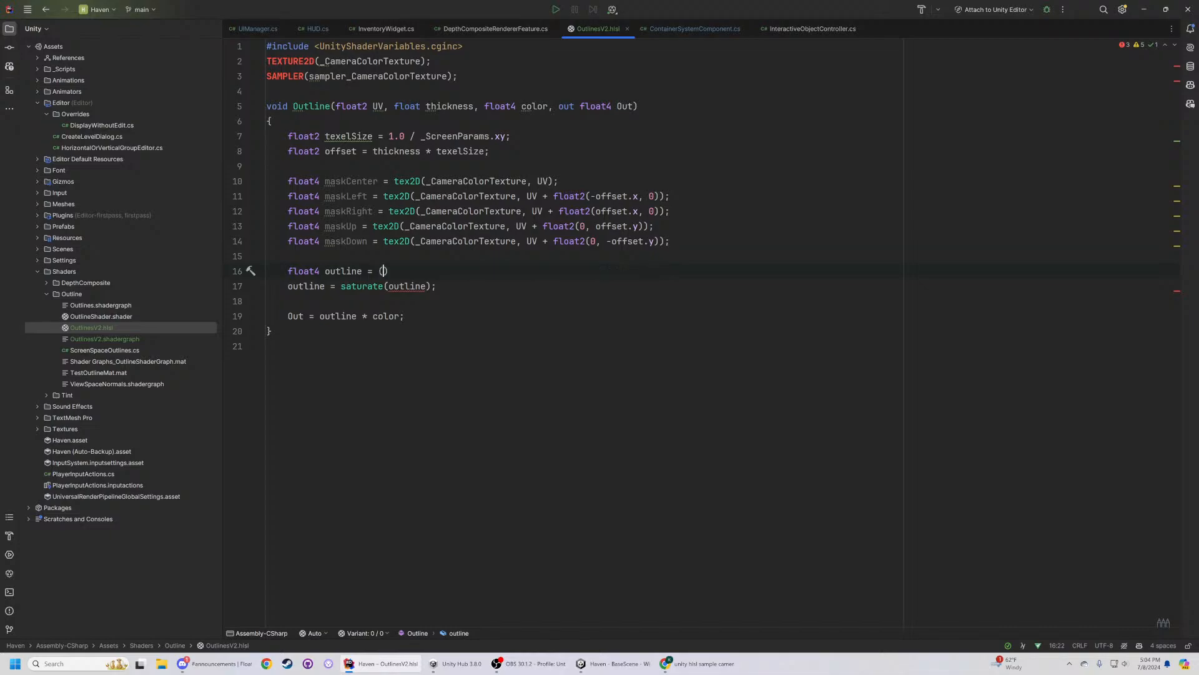
text(abs()
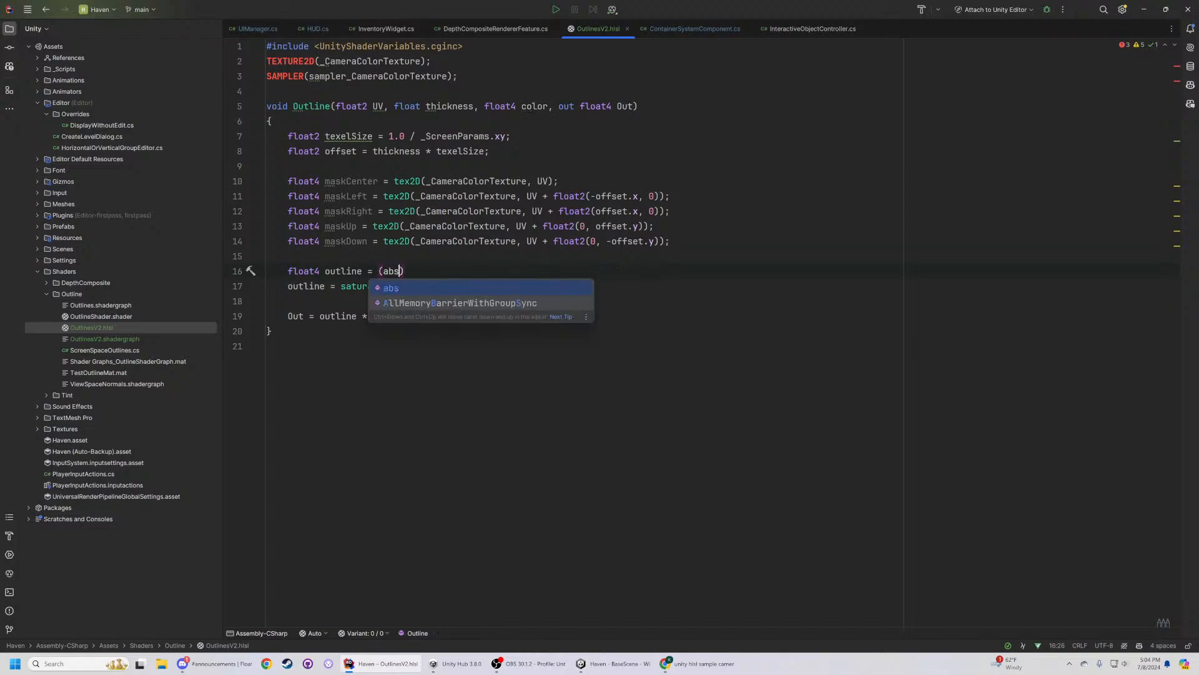
text(center)
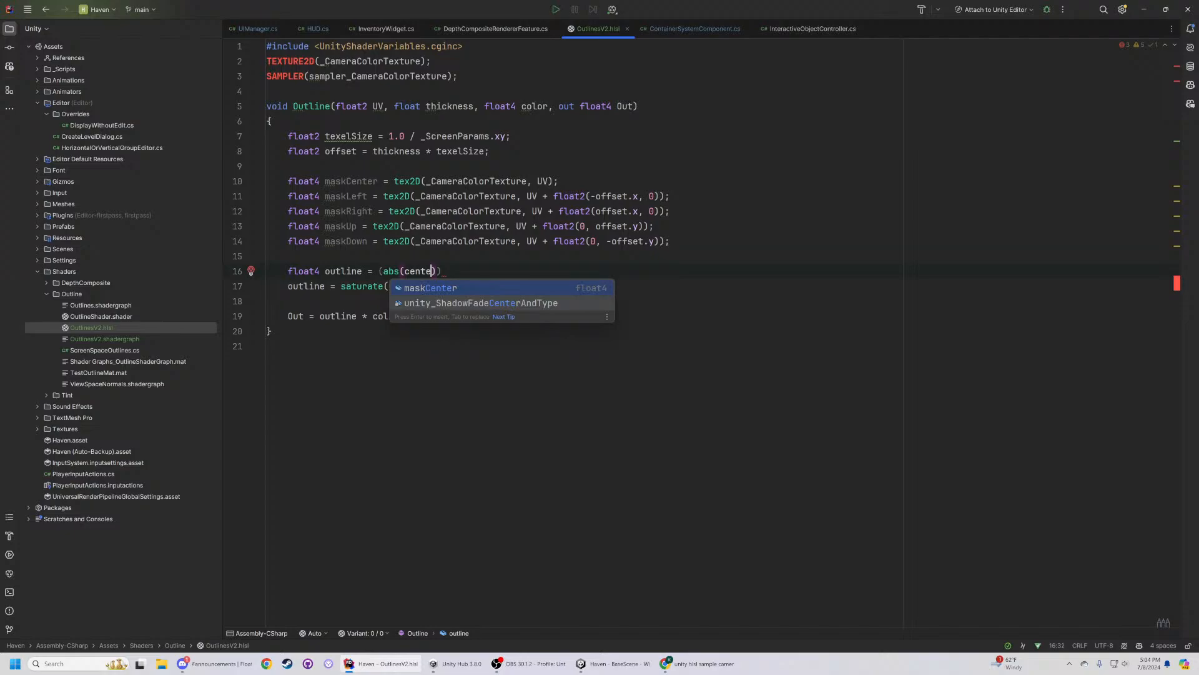
key(Escape)
key(BackSpace)
key(BackSpace)
key(BackSpace)
key(BackSpace)
key(BackSpace)
key(BackSpace)
text(maskCenter - mask)
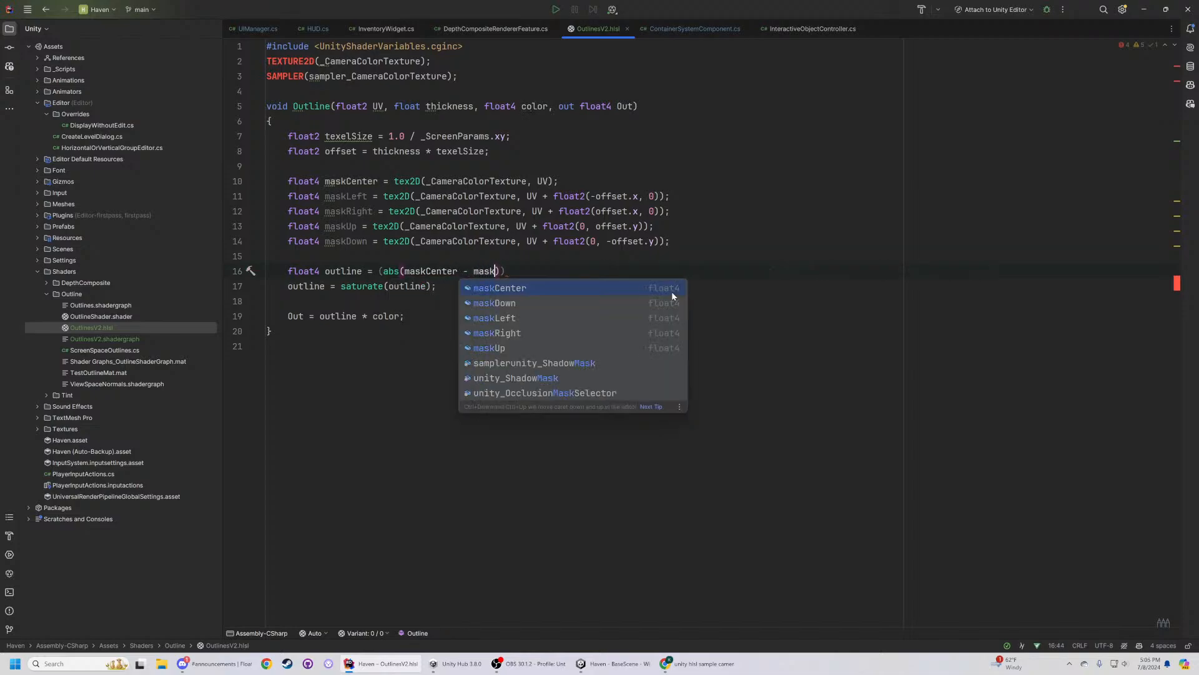
text(Left)
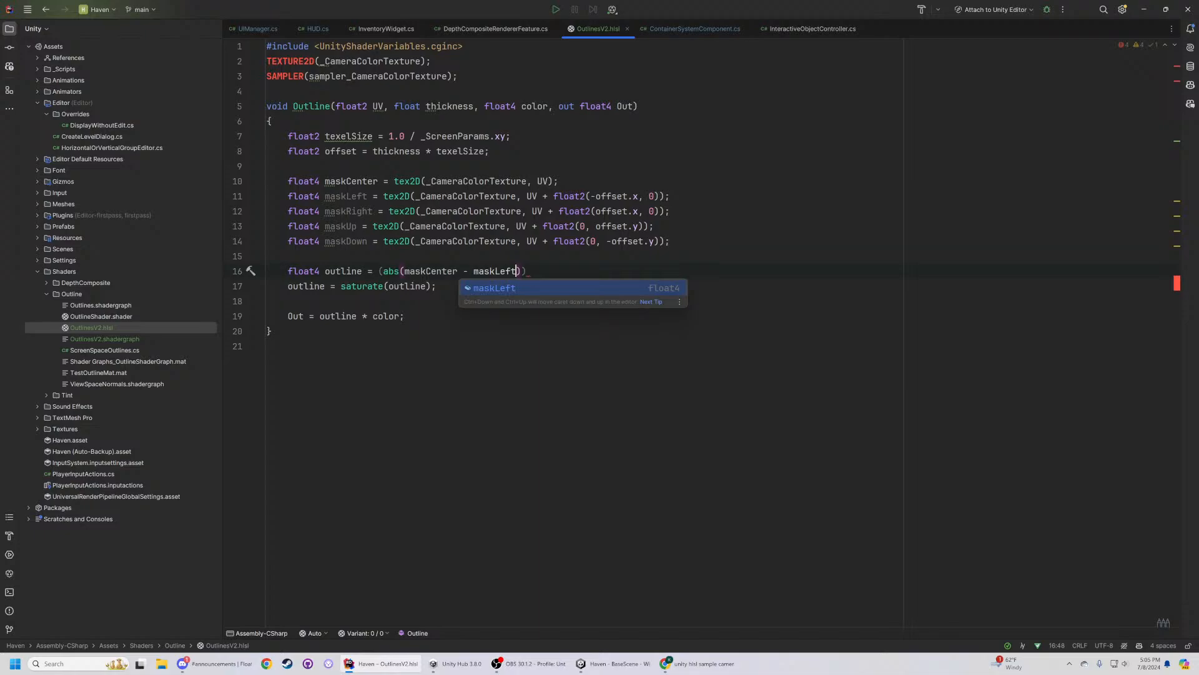
- Rename the five sampled mask variables in their declarations to center, left, right, up and down
double_click(351, 181)
text(center)
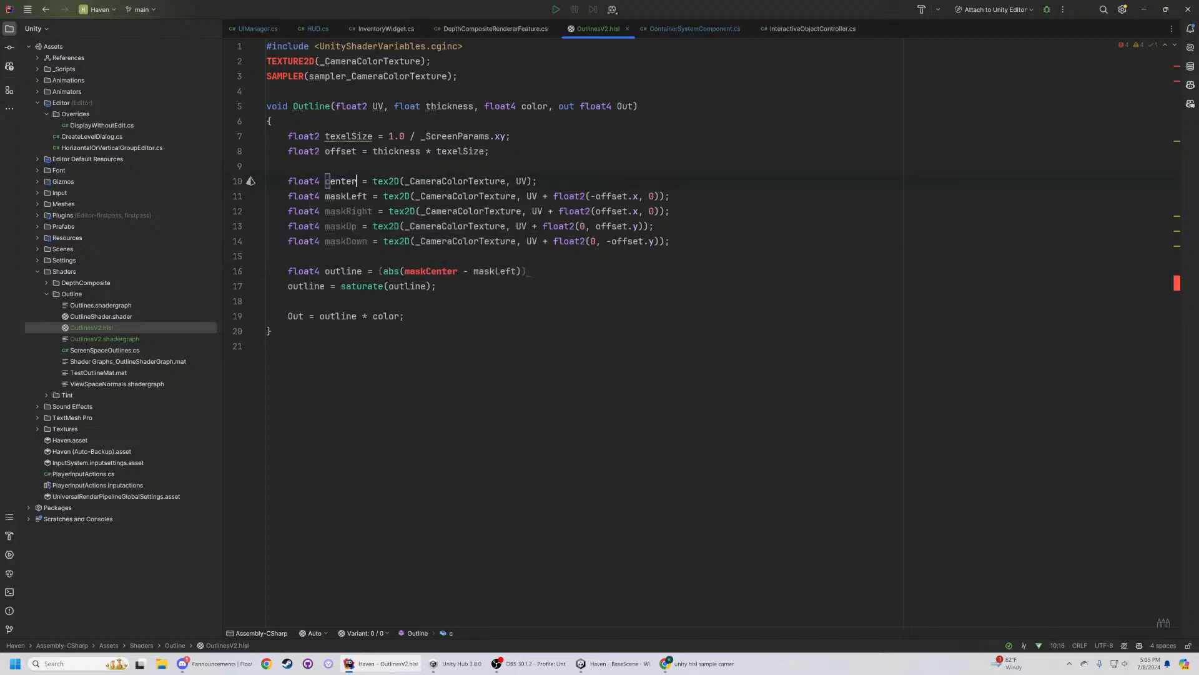
double_click(345, 197)
text(left)
double_click(348, 211)
text(r8)
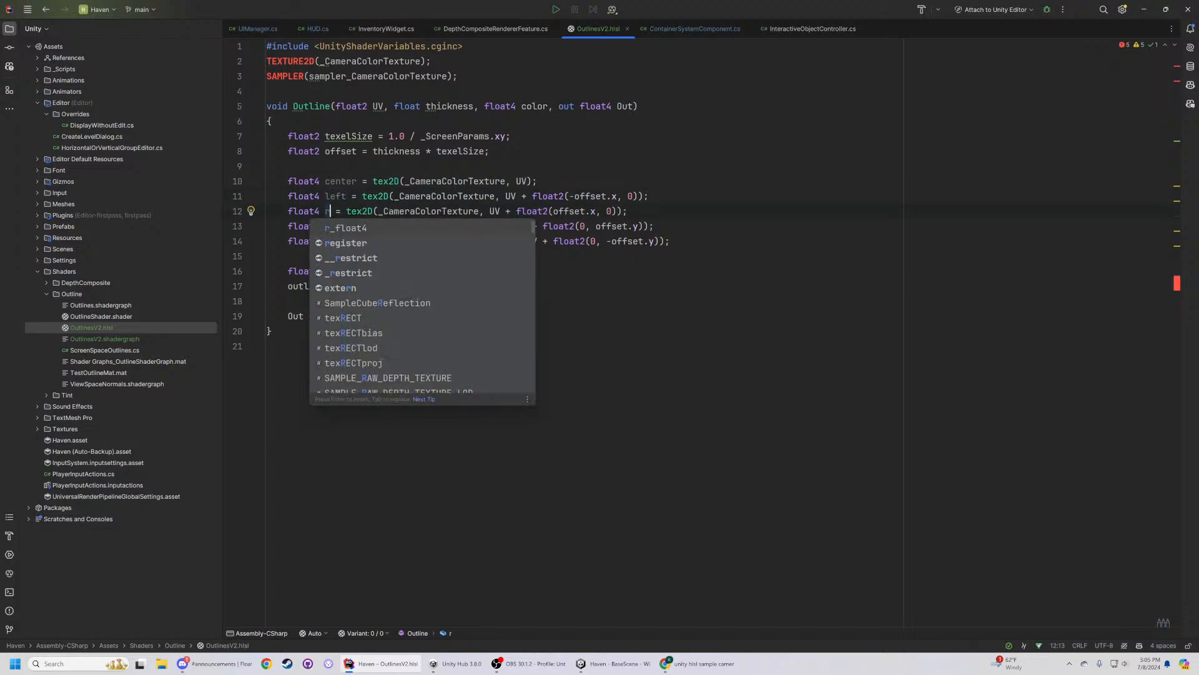
key(BackSpace)
text(ight)
double_click(341, 226)
text(up)
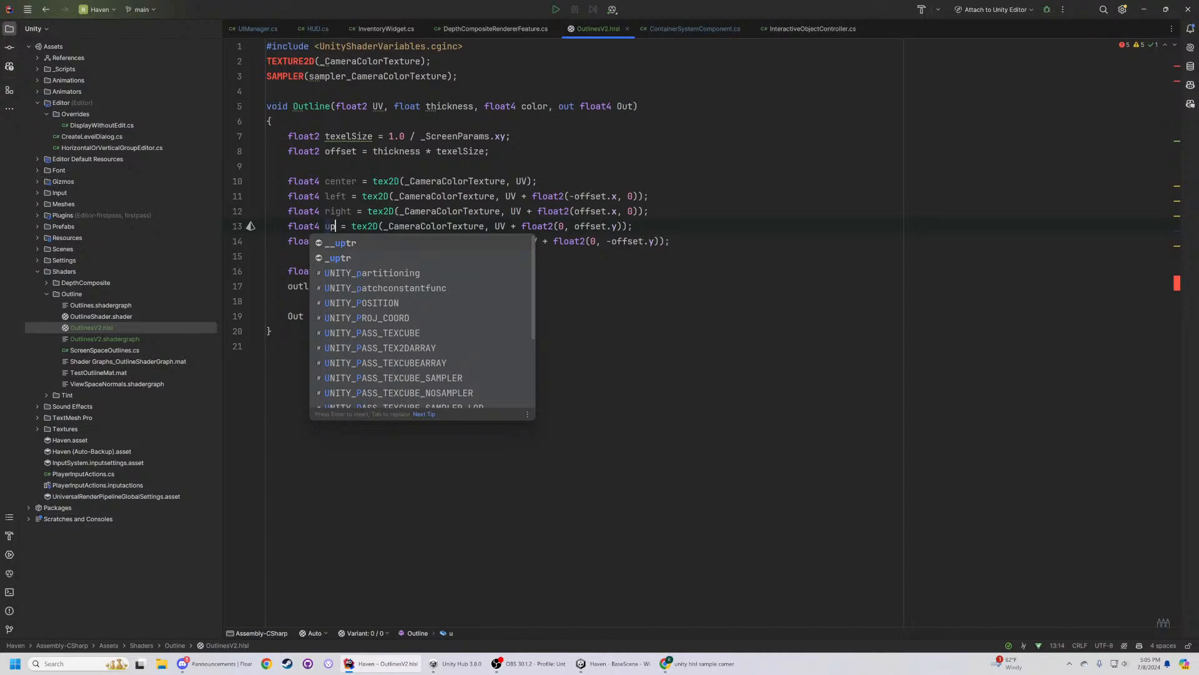
double_click(344, 241)
text(dow)
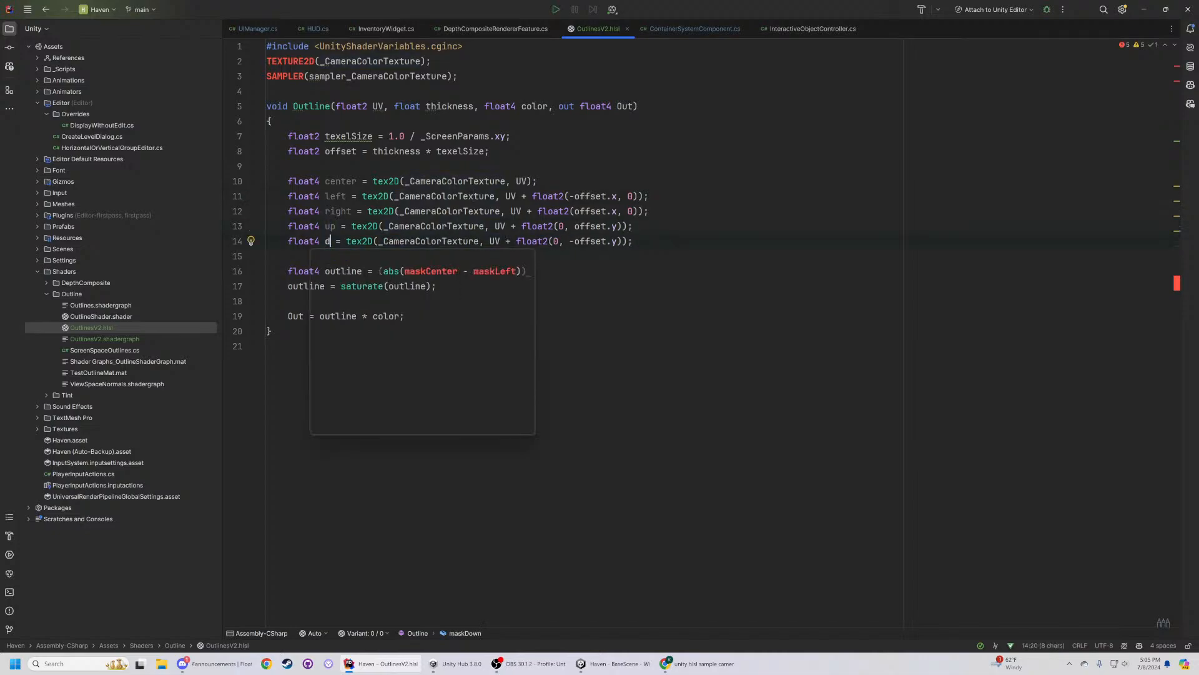
text(n)
- Replace maskCenter and maskLeft in the outline expression with center and left
double_click(342, 182)
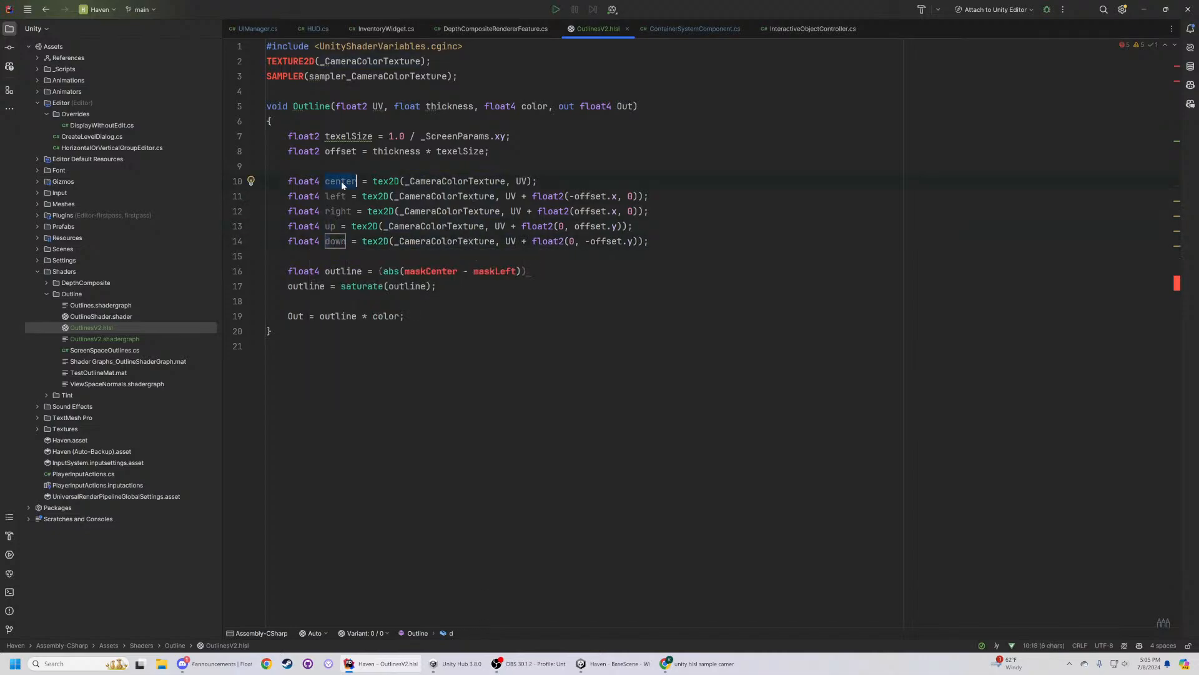
key(ctrl+c)
double_click(431, 271)
key(ctrl+v)
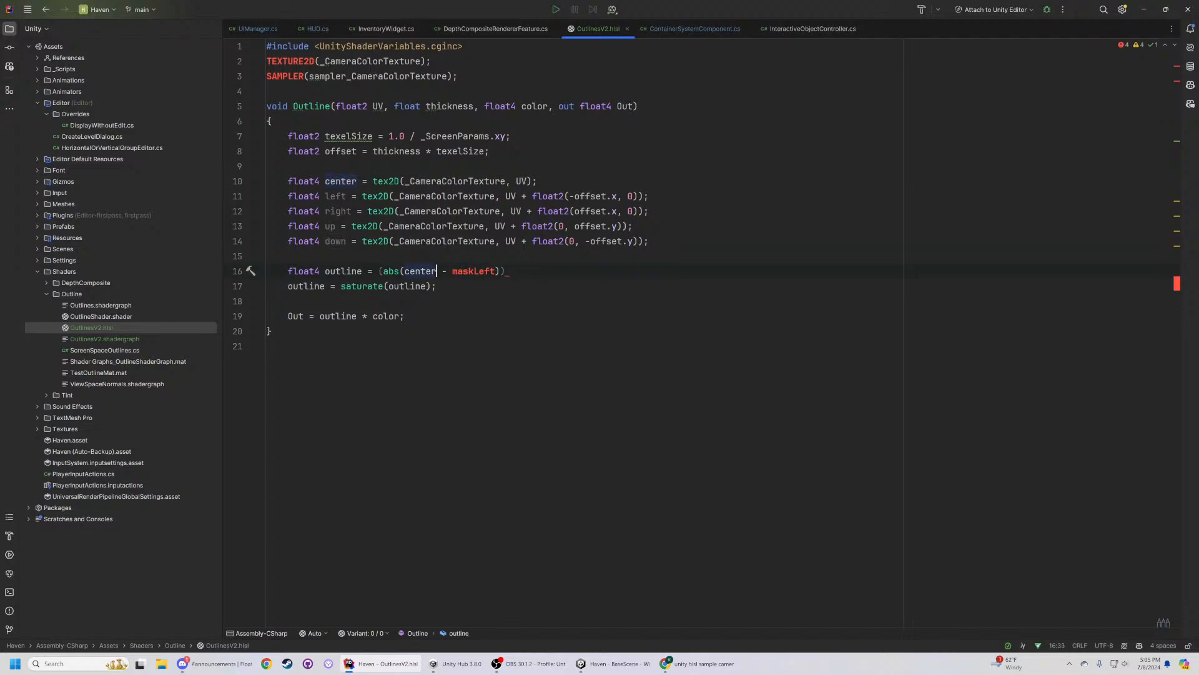
double_click(336, 196)
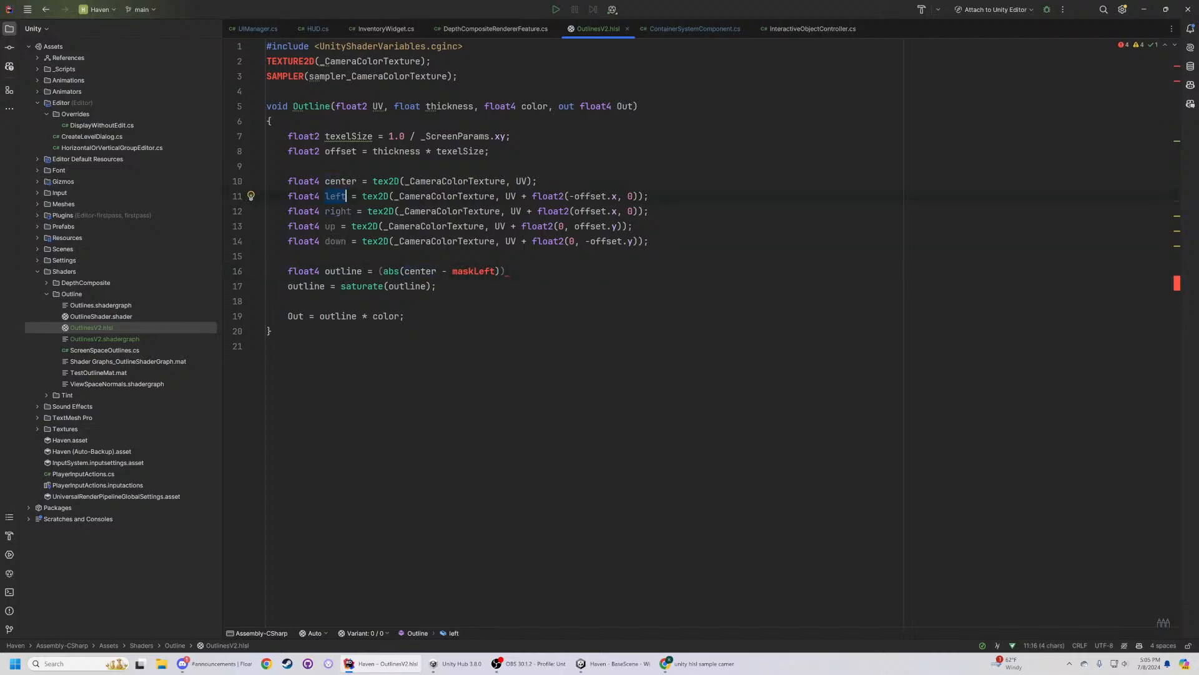
key(ctrl+c)
double_click(473, 271)
key(ctrl+v)
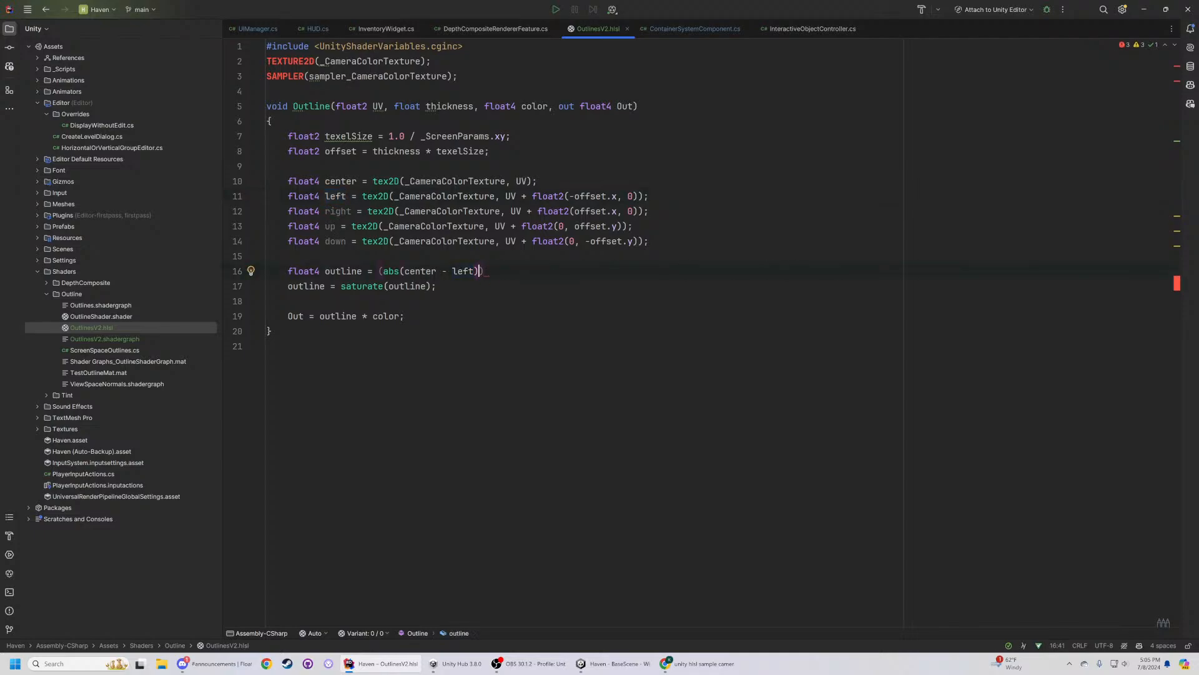
- Complete the outline sum with abs(center - right), abs(center - up) and abs(center - down), ending the statement with > 0 ? 1 : 0;
key(BackSpace)
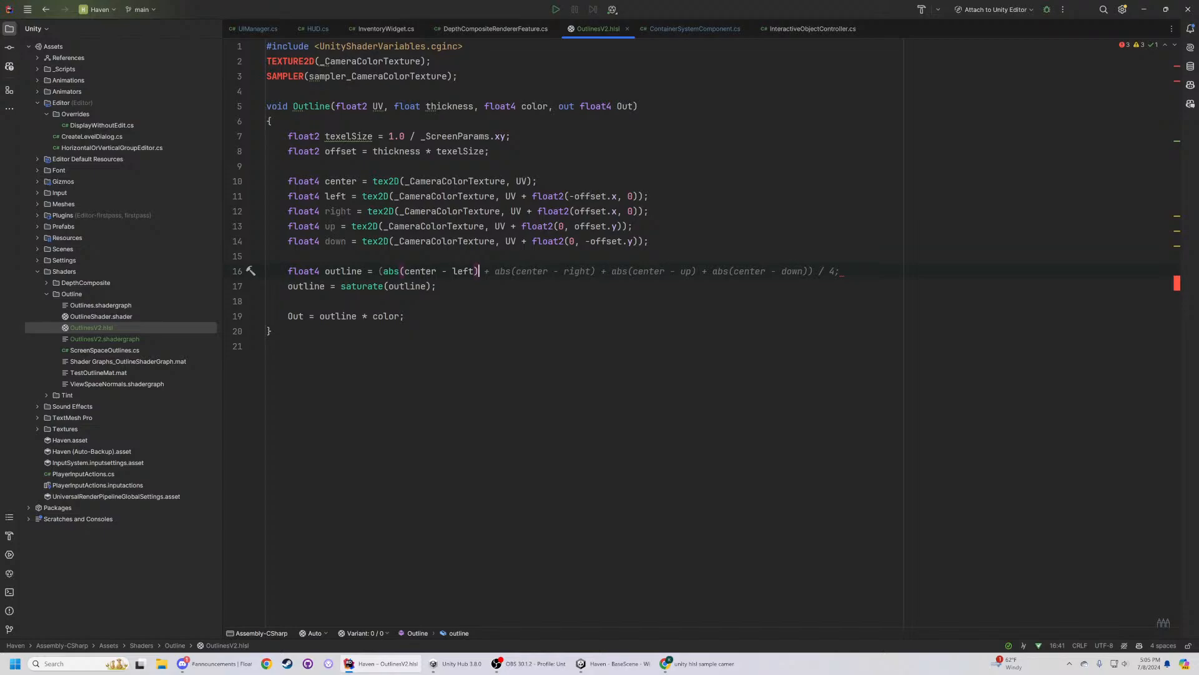
key(Tab)
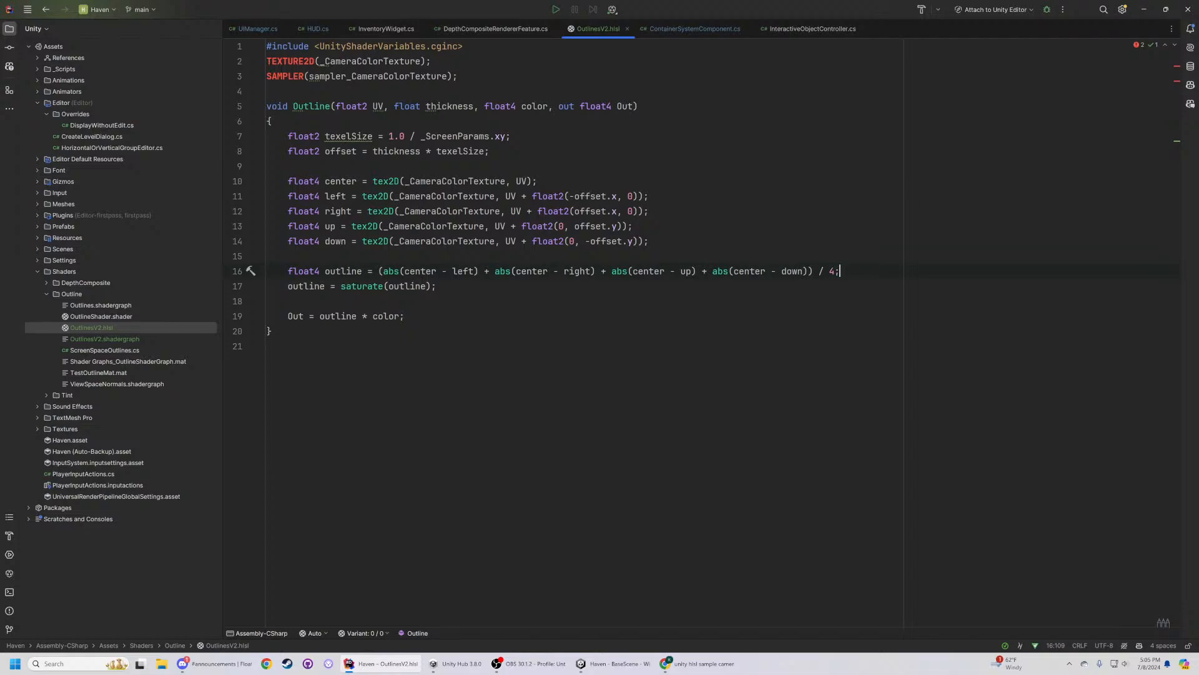
key(Left)
key(BackSpace)
key(BackSpace)
key(BackSpace)
text(?)
key(BackSpace)
text(> 0)
text(?)
key(Tab)
key(Down)
key(shift+Down)
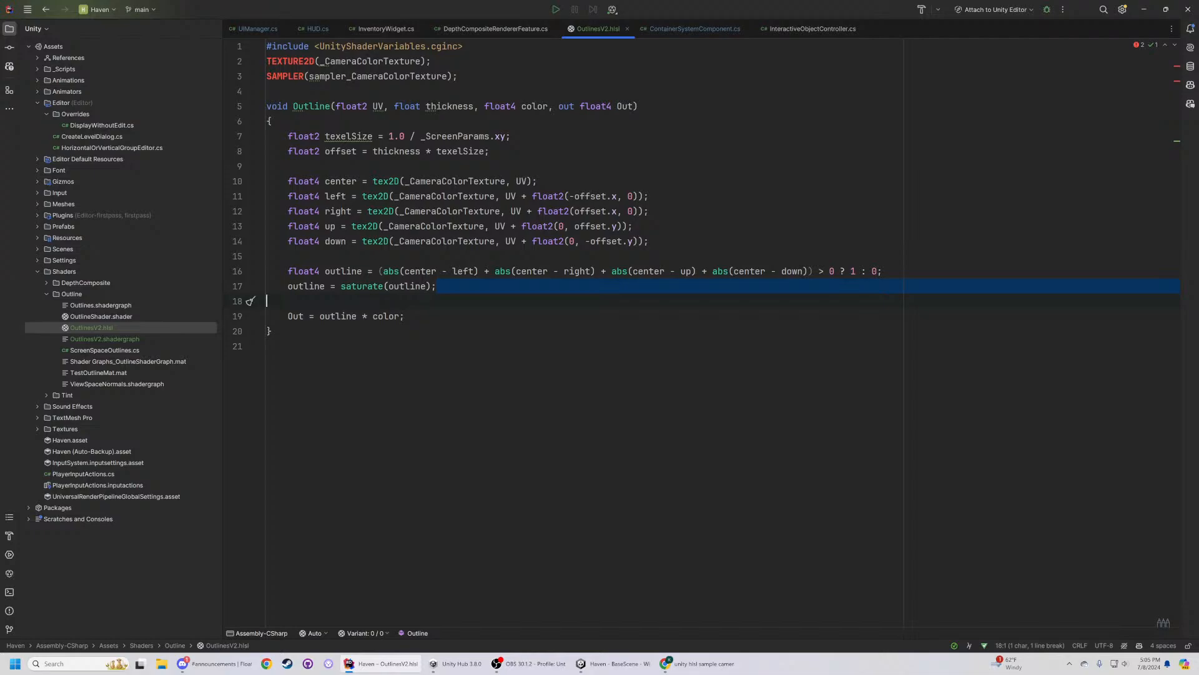
- Change the type of the center, left, right, up and down variables to float
double_click(293, 181)
text(float)
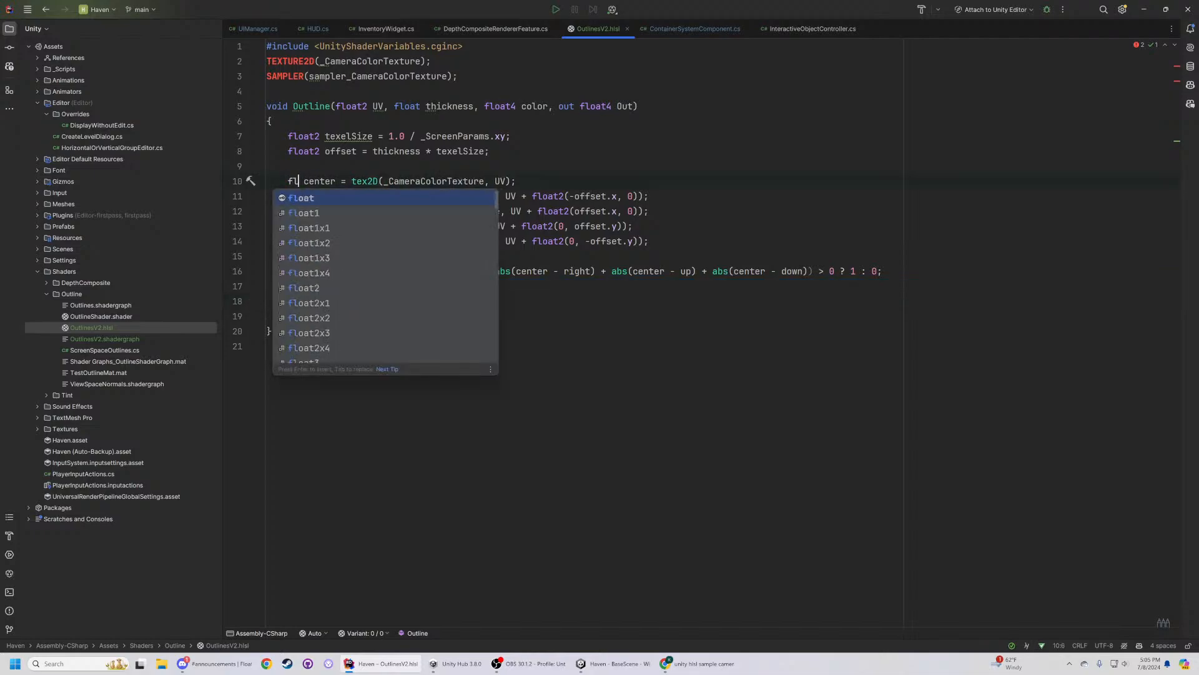
key(Escape)
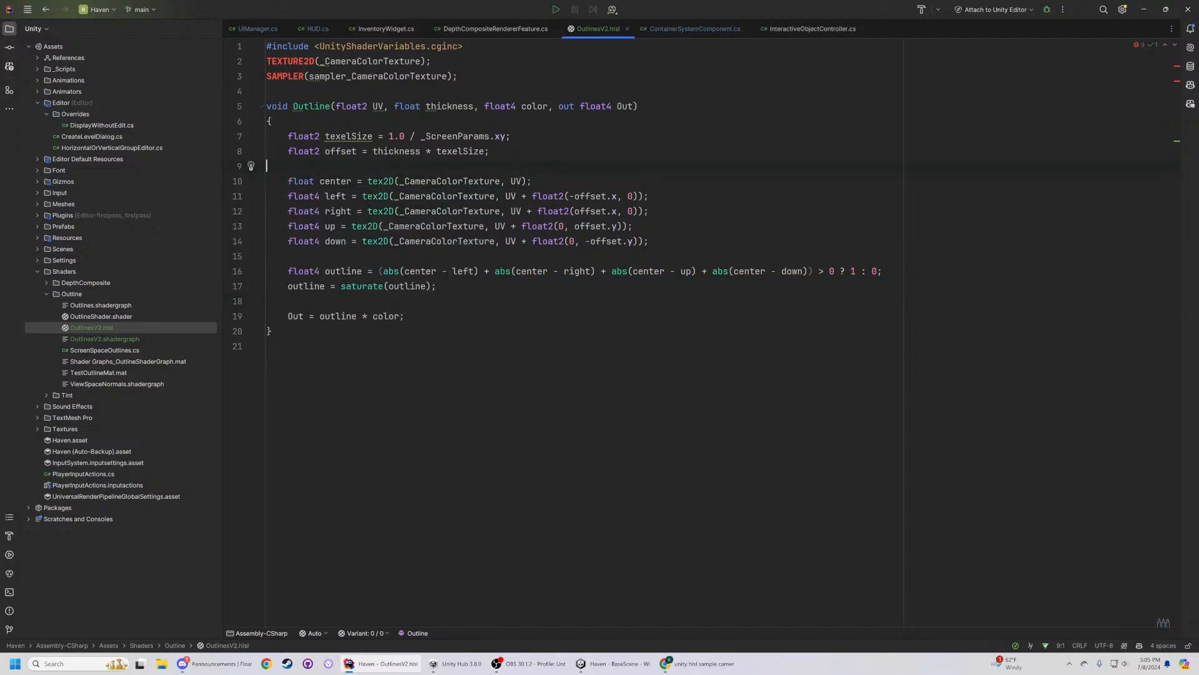
double_click(304, 197)
text(float)
double_click(303, 212)
text(float)
double_click(303, 226)
text(float)
double_click(304, 241)
text(float)
click(267, 256)
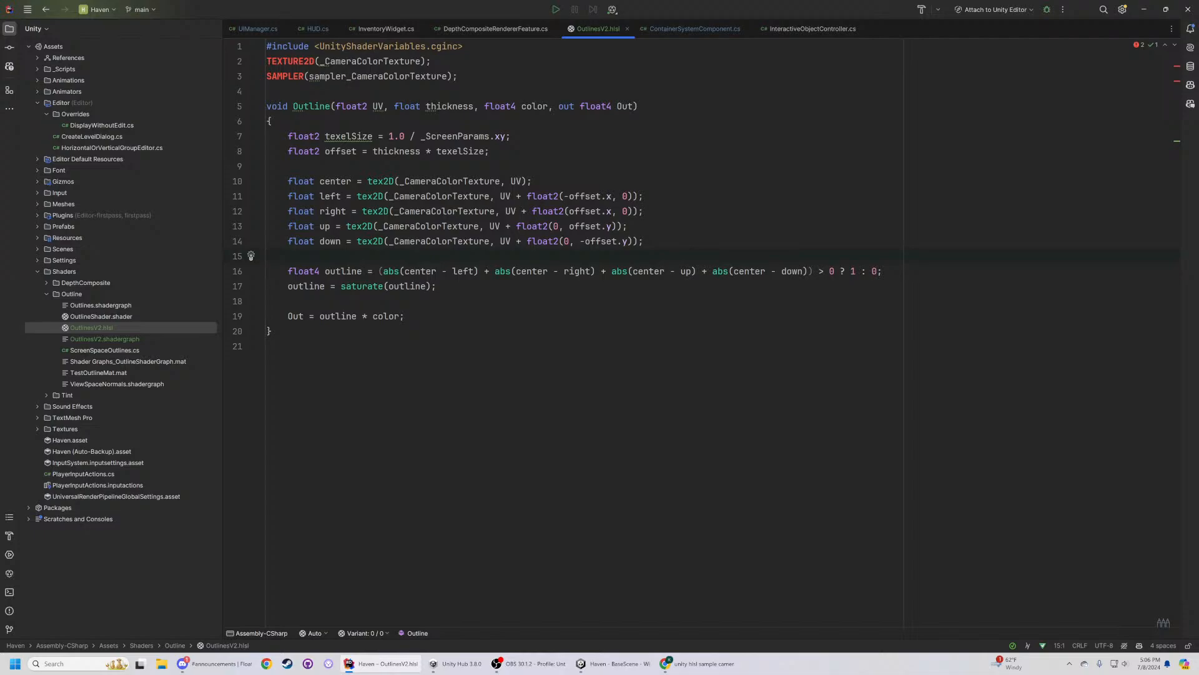
click(272, 331)
click(267, 301)
click(304, 271)
click(267, 256)
- Add the line float4 original = tex2D(_CameraColorTexture, UV); below the saturate line
click(267, 301)
key(Return)
key(Up)
key(Return)
text(fki)
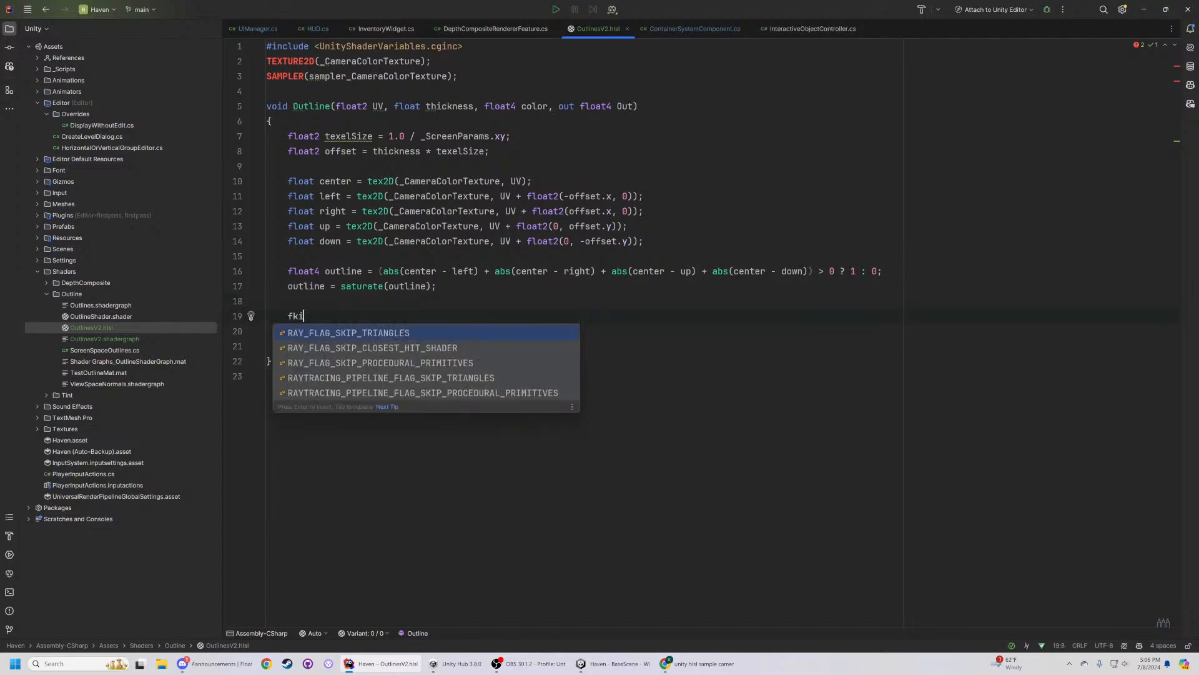
key(BackSpace)
key(BackSpace)
text(loat4 original)
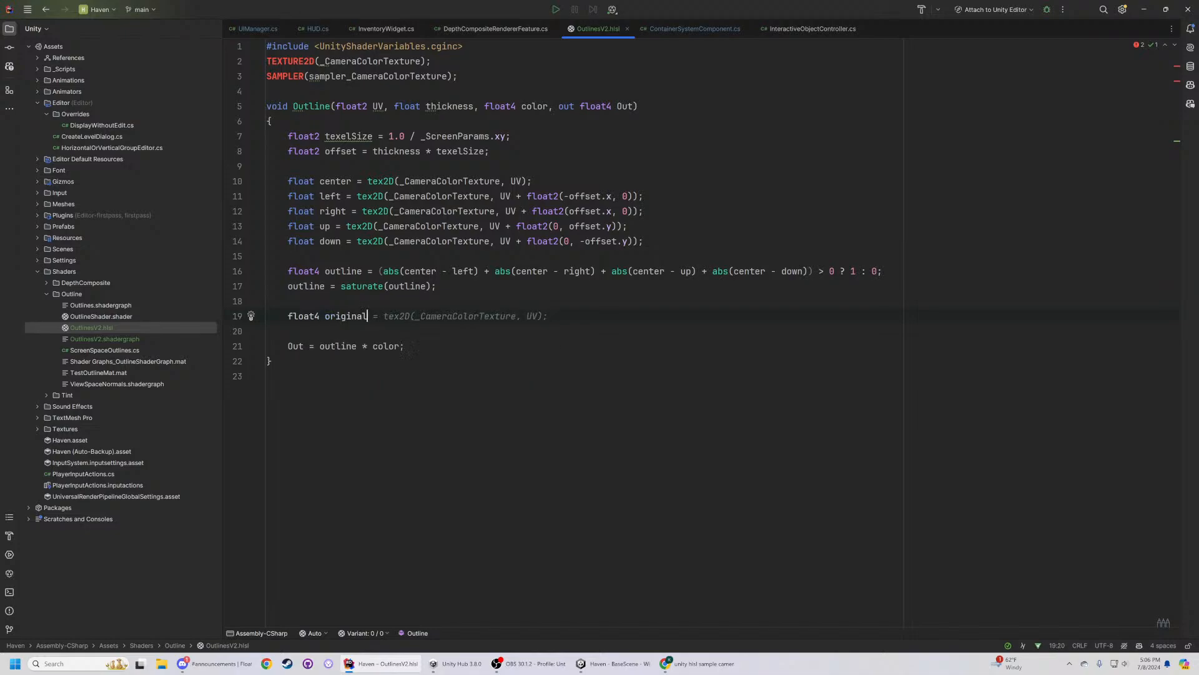
key(Tab)
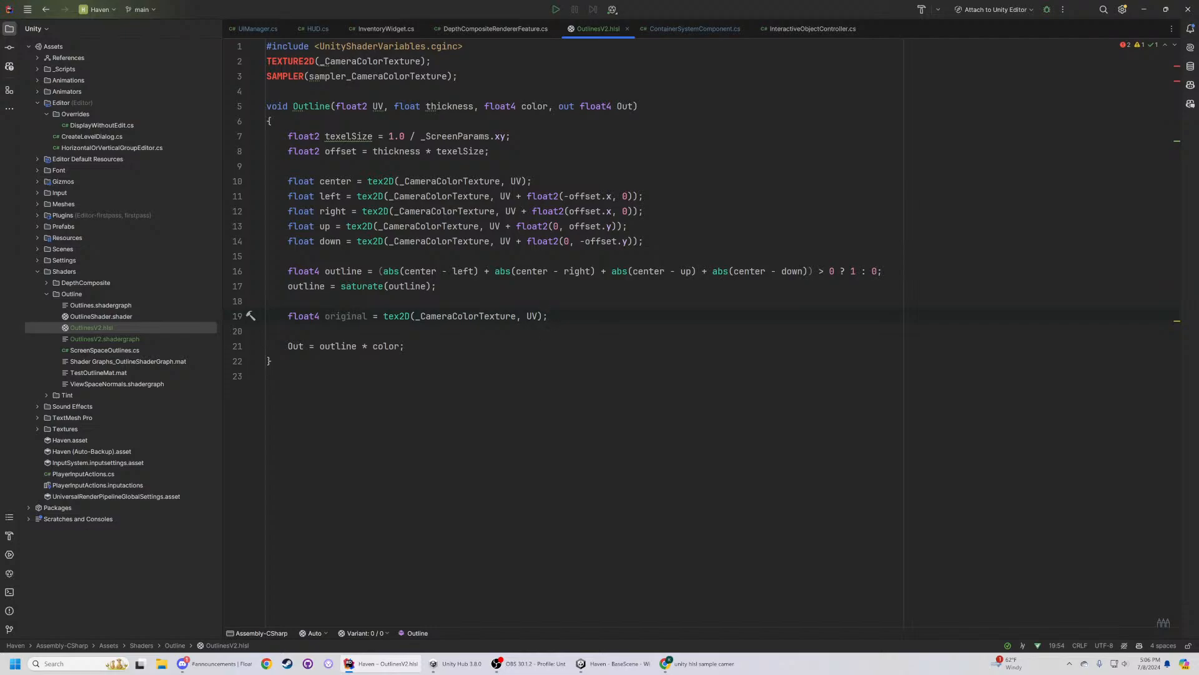
- Insert sampler_CameraColorTexture as the second argument of the tex2D call that sets original
double_click(387, 76)
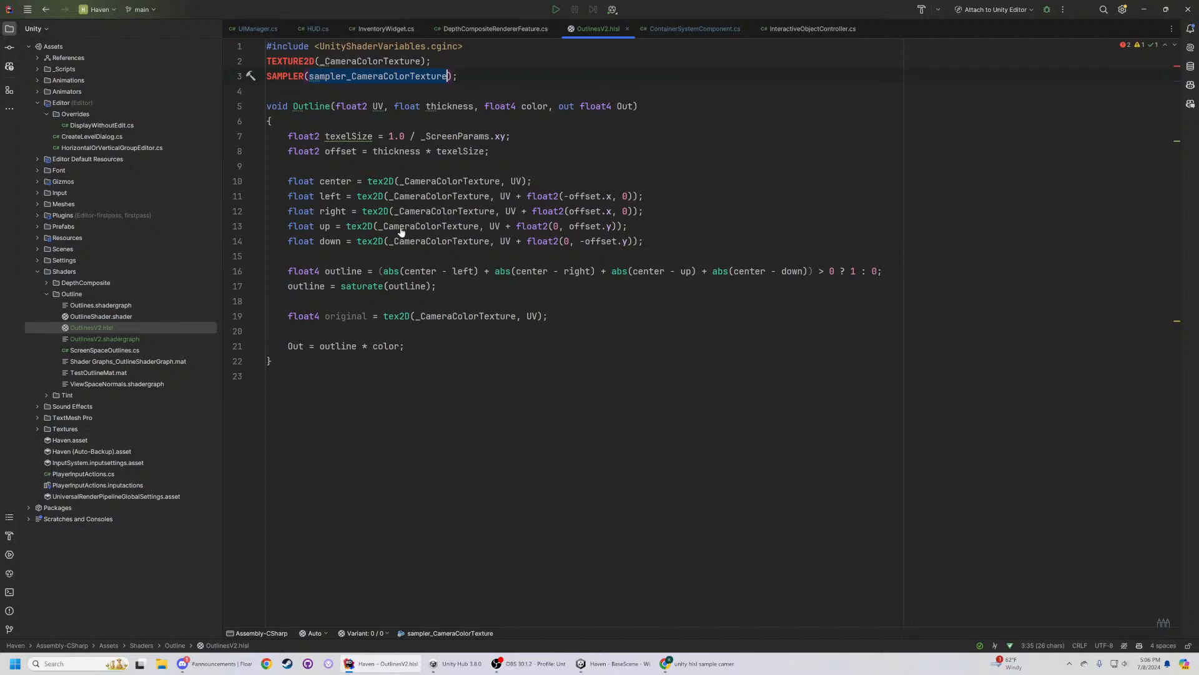
click(522, 316)
key(ctrl+v)
text(,)
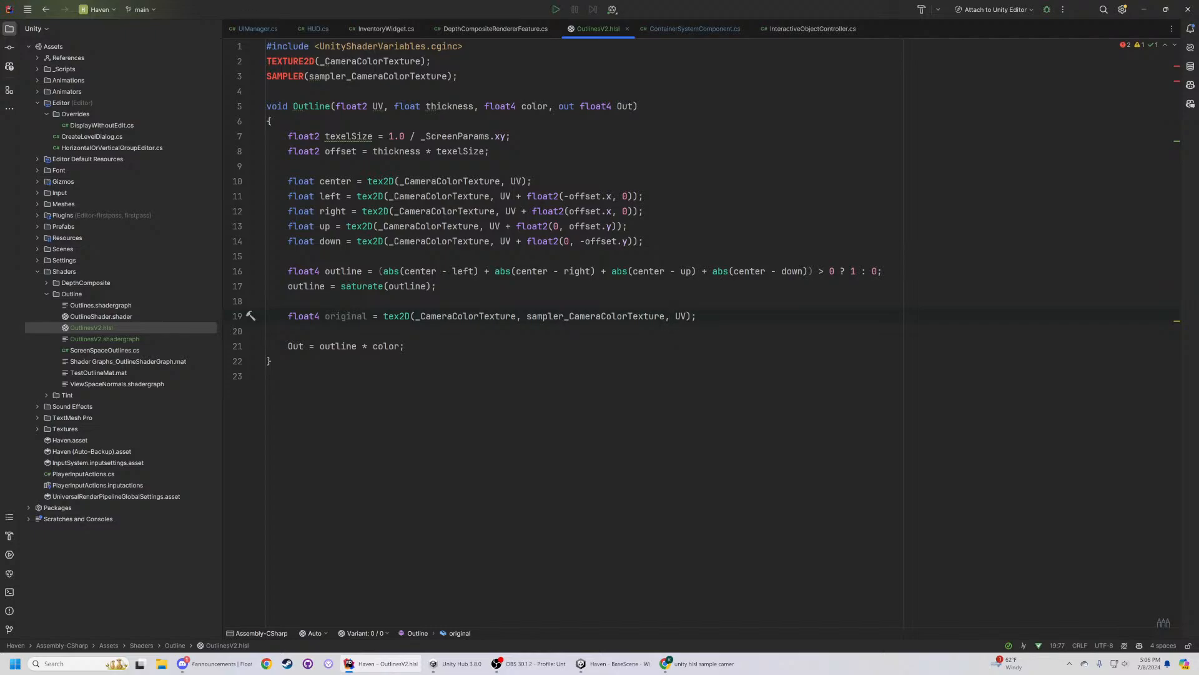
- Replace the expression assigned to Out with lerp(original, color, outline)
click(288, 331)
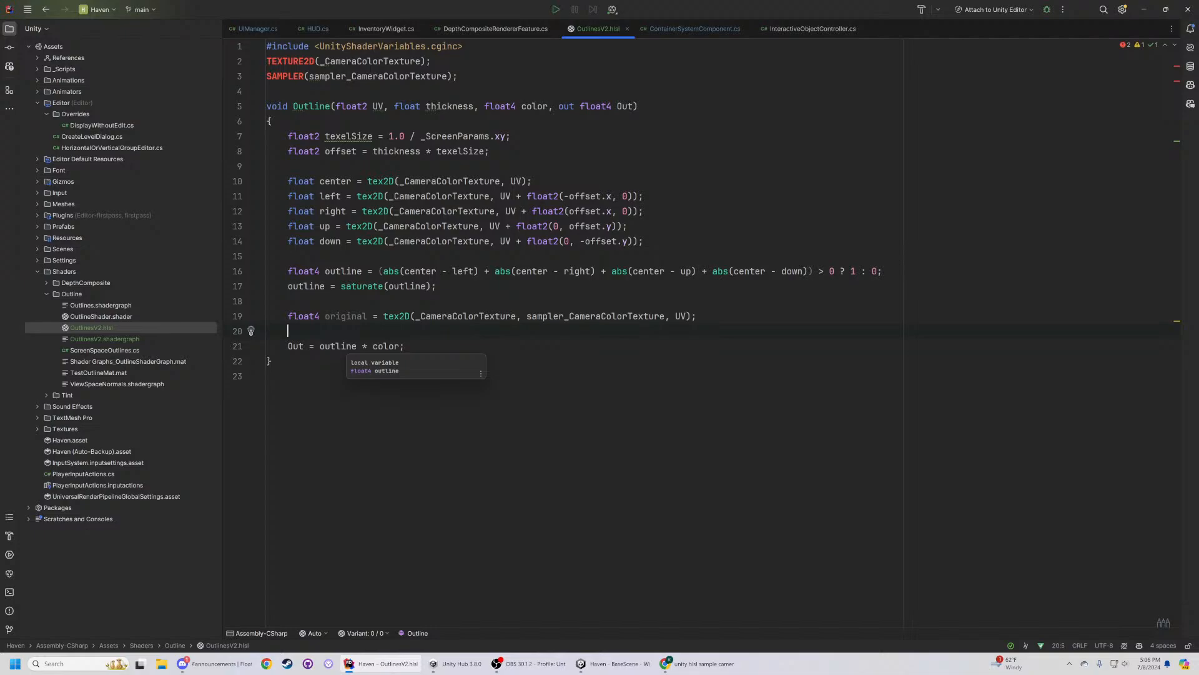
drag(405, 346, 320, 346)
key(BackSpace)
text(lerp()
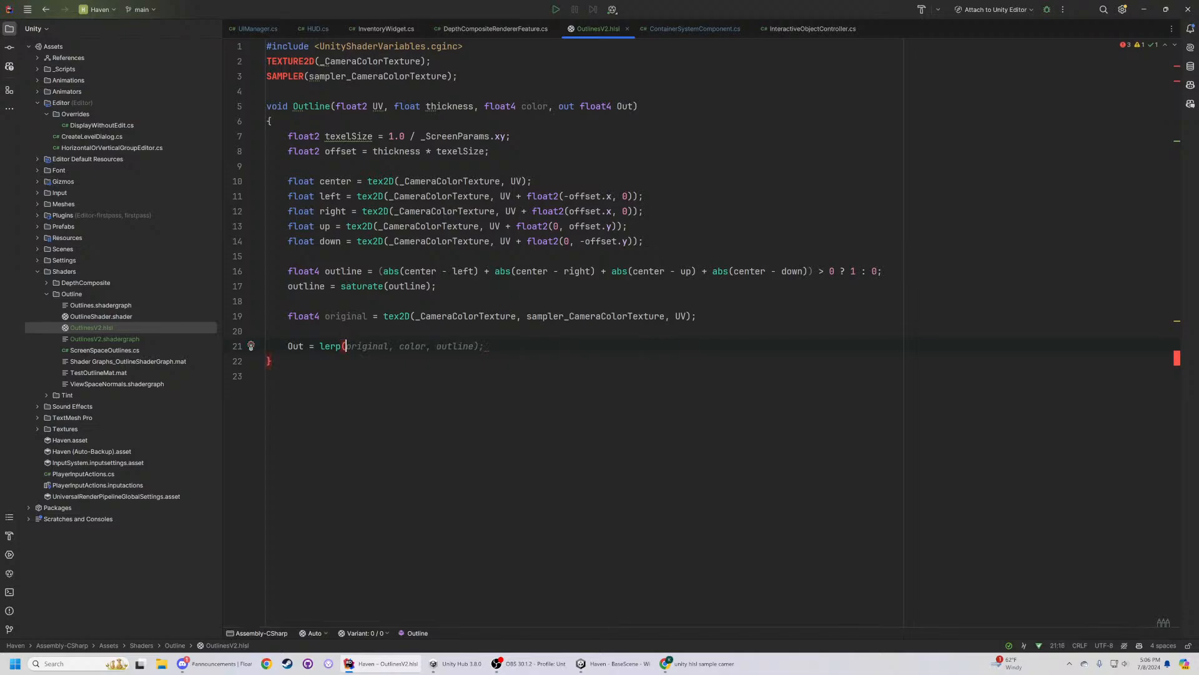
key(Tab)
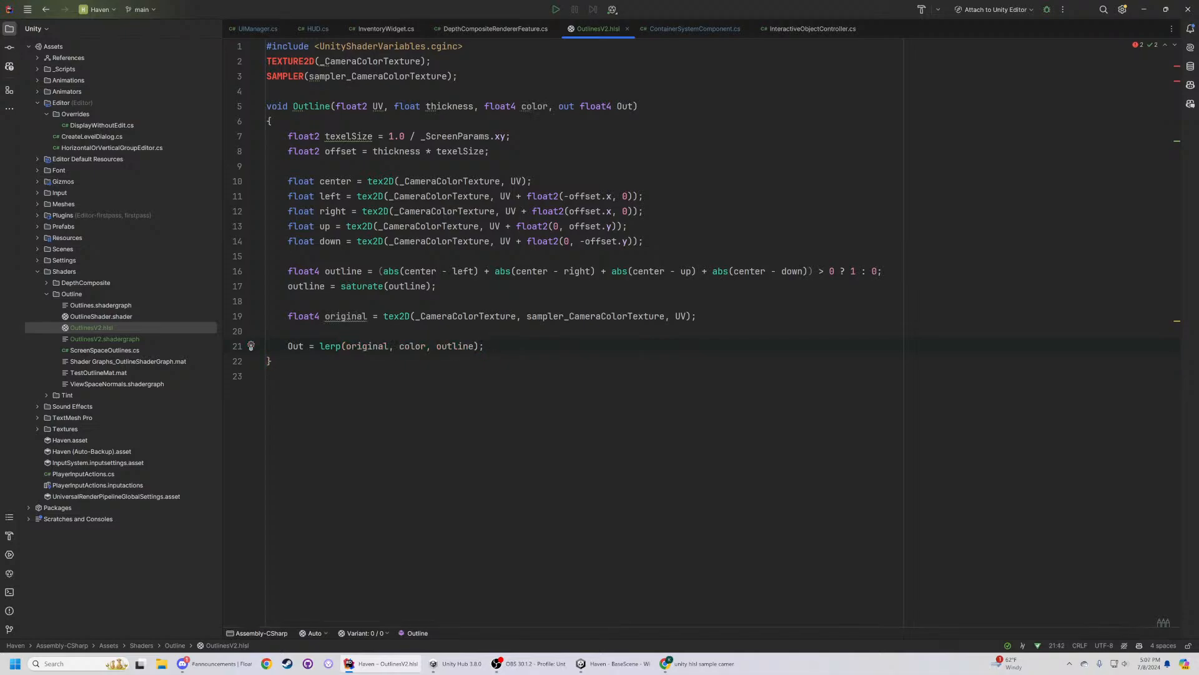
key(Left)
drag(437, 286, 248, 275)
key(BackSpace)
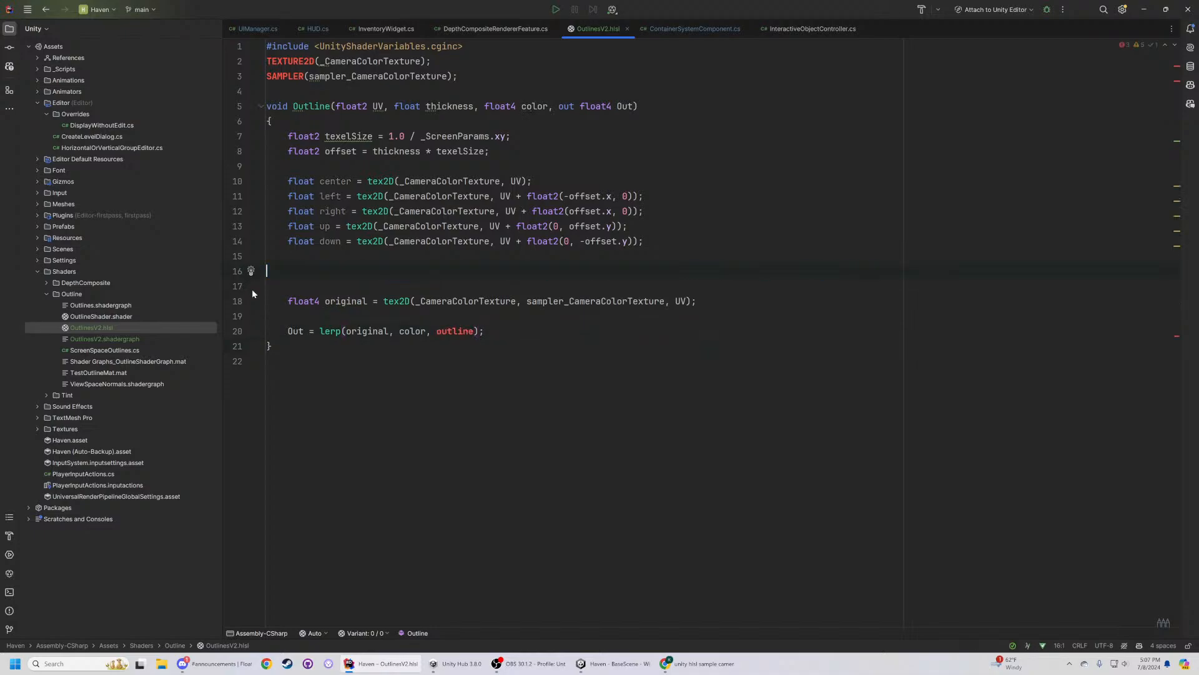
key(ctrl+z)
- Comment out the outline = saturate(outline); line
drag(438, 287, 249, 276)
click(251, 286)
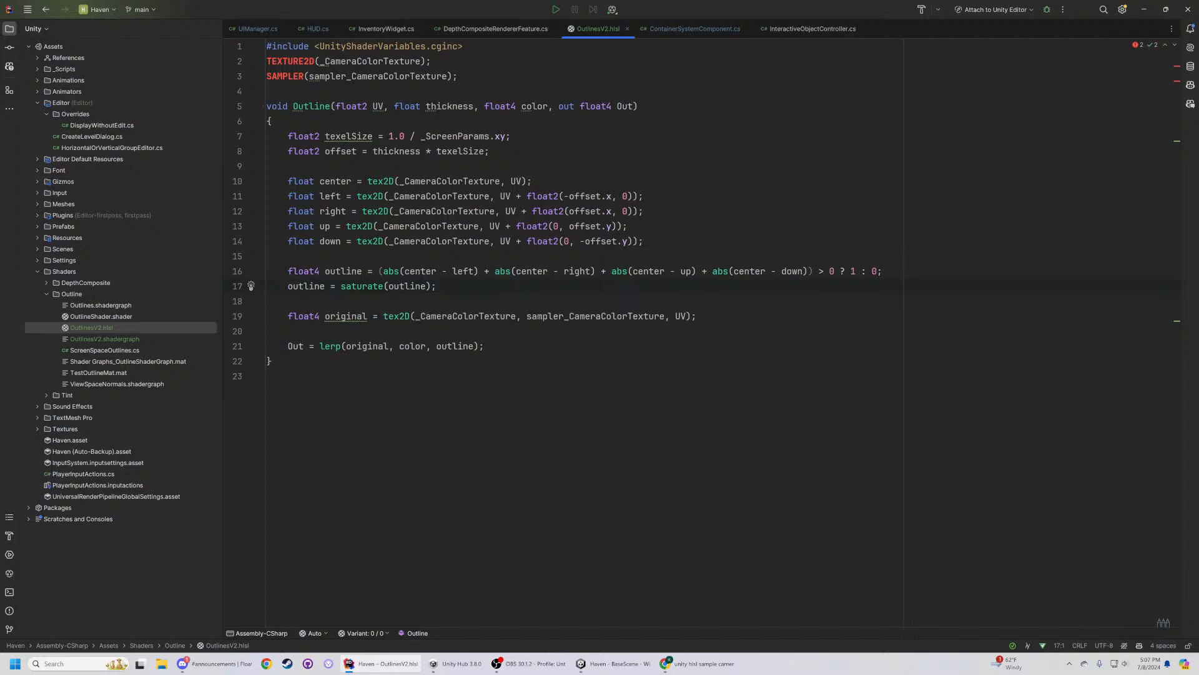
text(//)
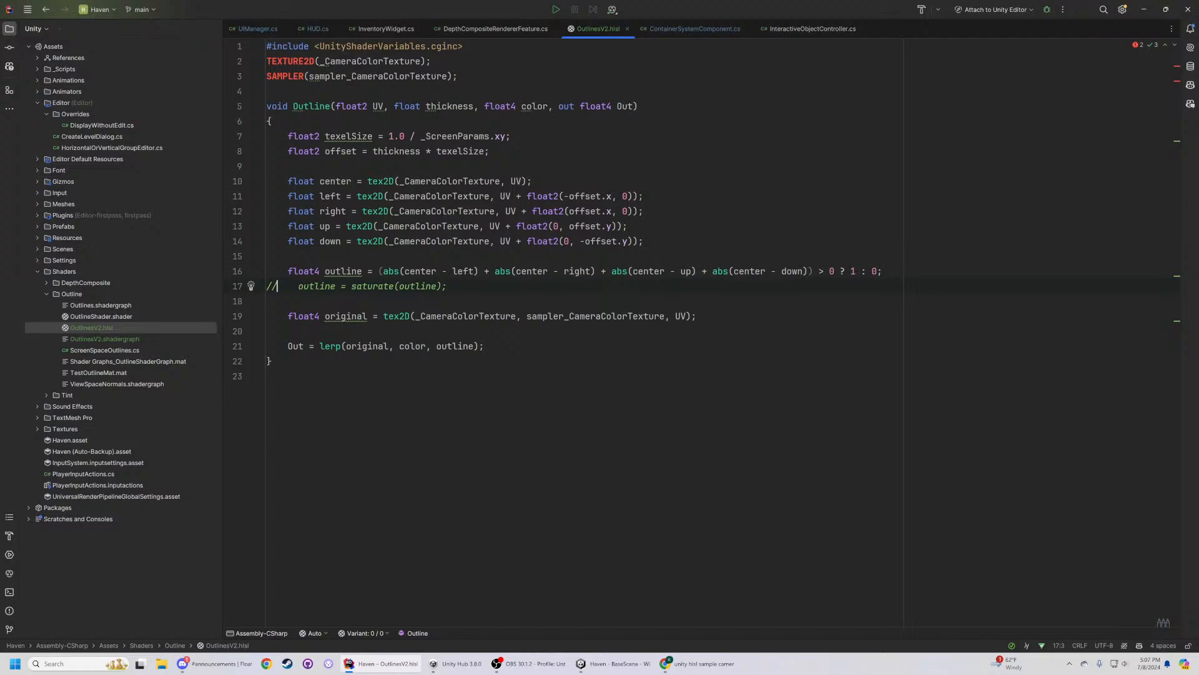
- Switch to Unity, assign the OutlinesV2 HLSL file as the custom function node's source, and name the function Outline
click(609, 662)
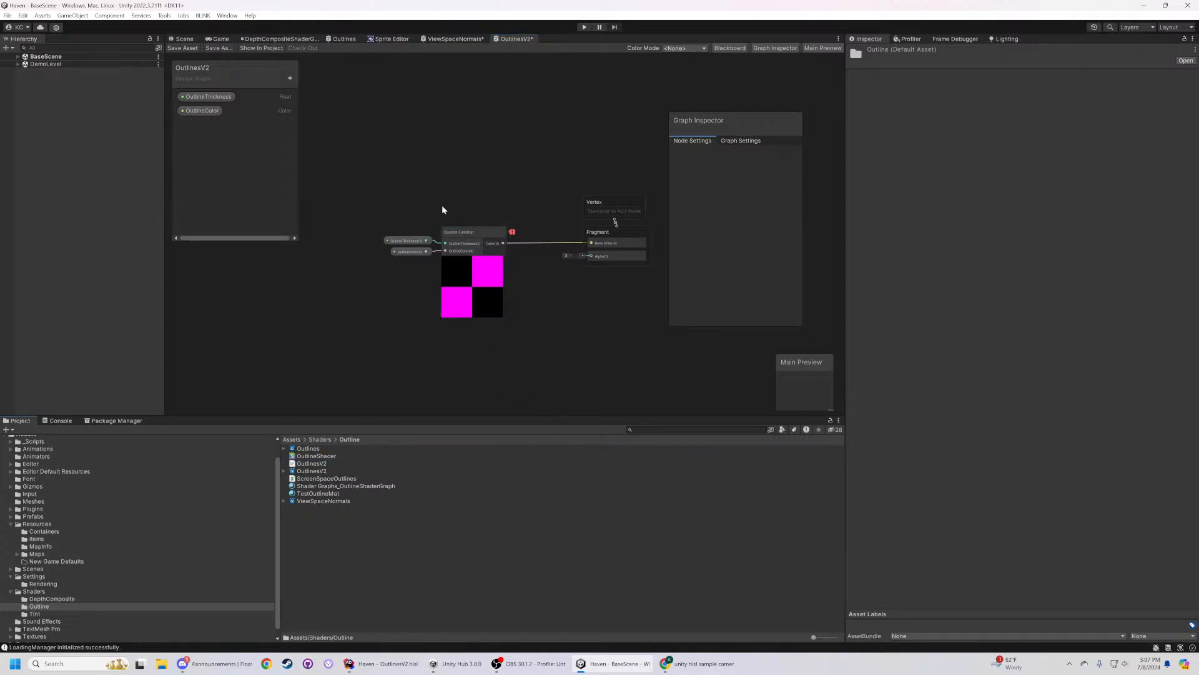
click(474, 234)
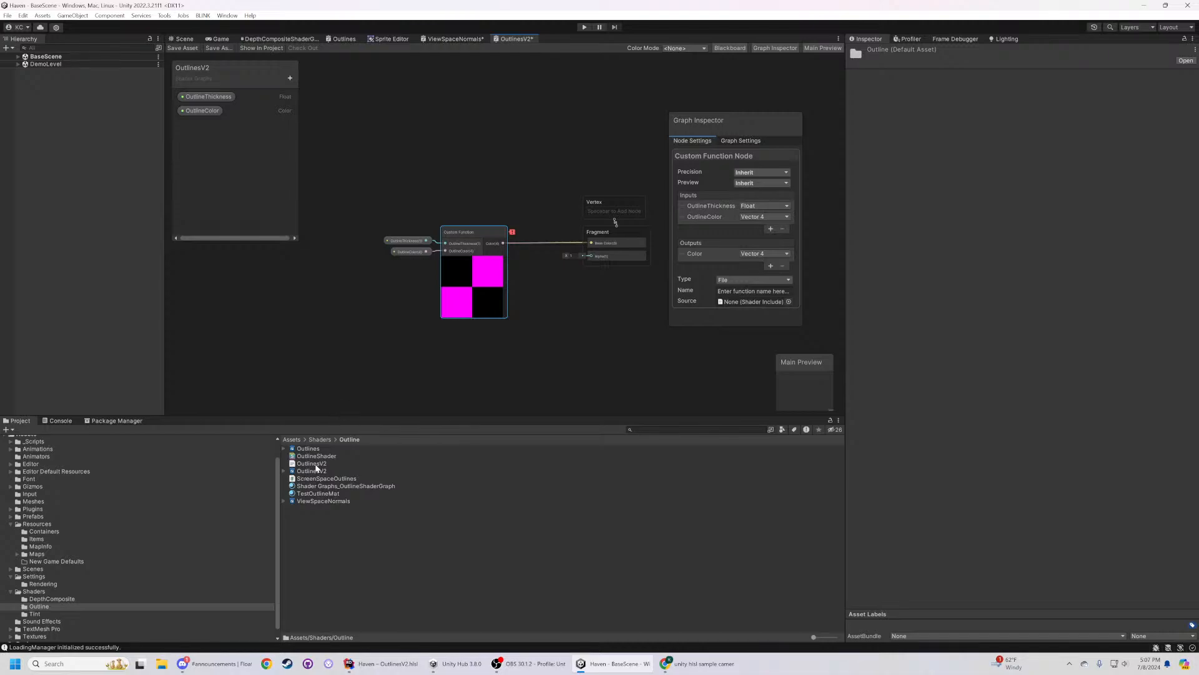
drag(316, 465, 748, 305)
click(740, 291)
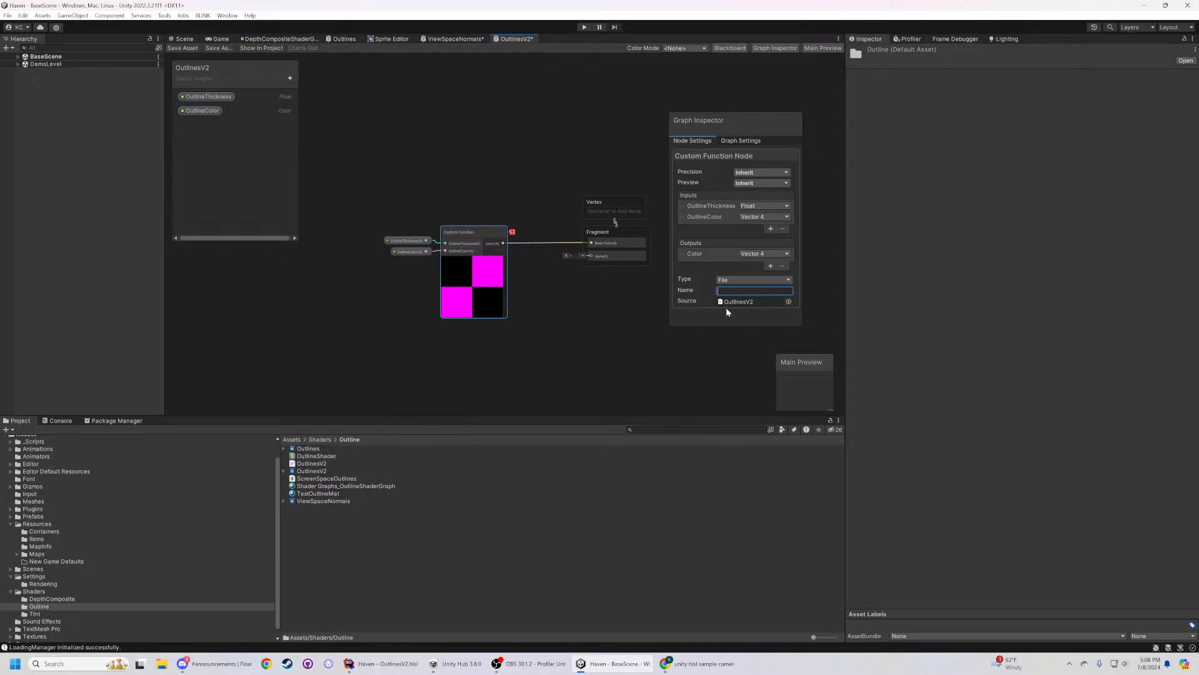
text(Outline)
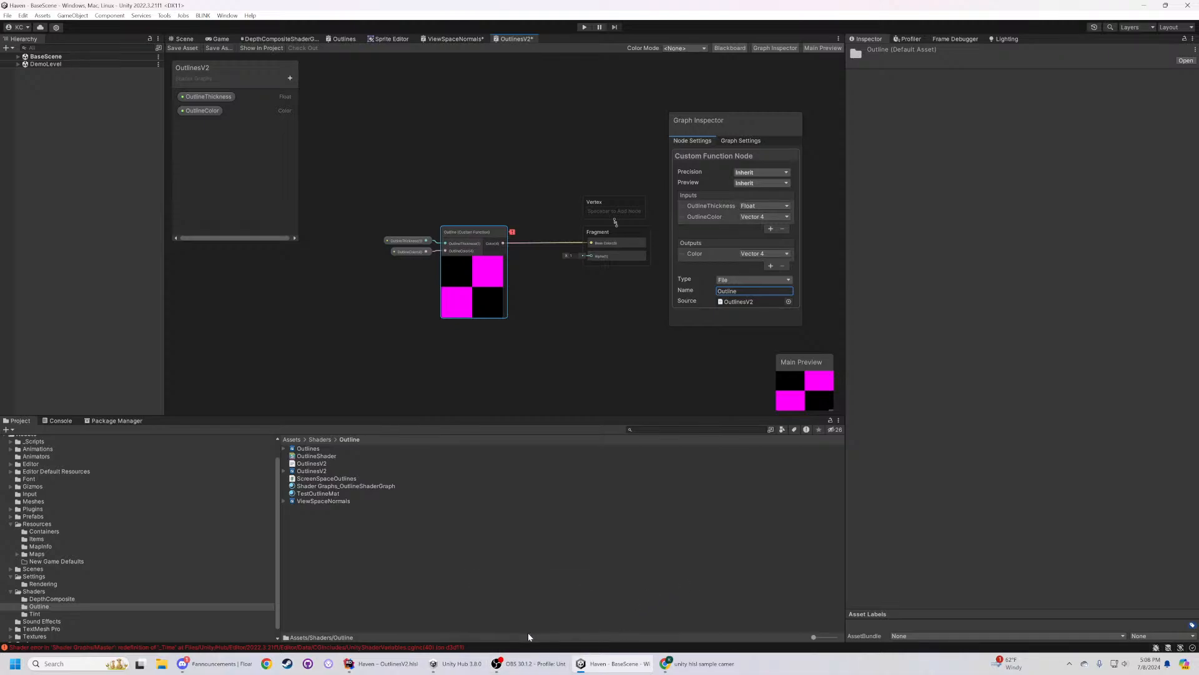
- Review the OutlinesV2.hlsl code in Rider and open the latest shader error in Unity's console
click(378, 671)
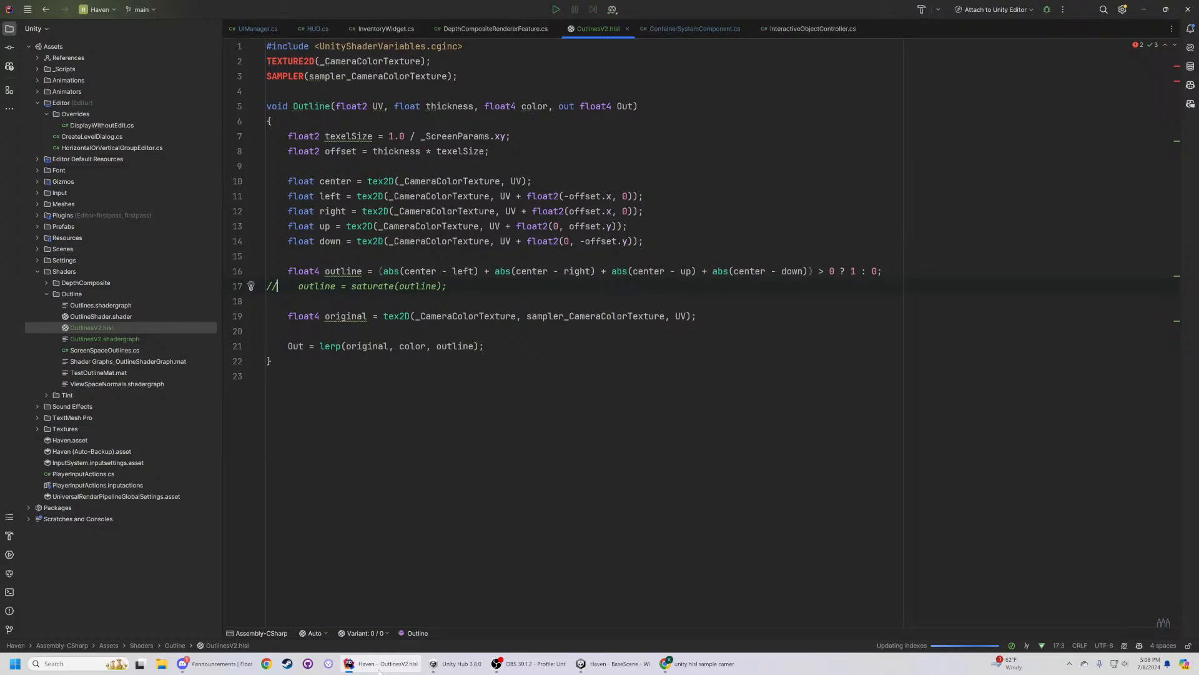
click(354, 660)
click(254, 648)
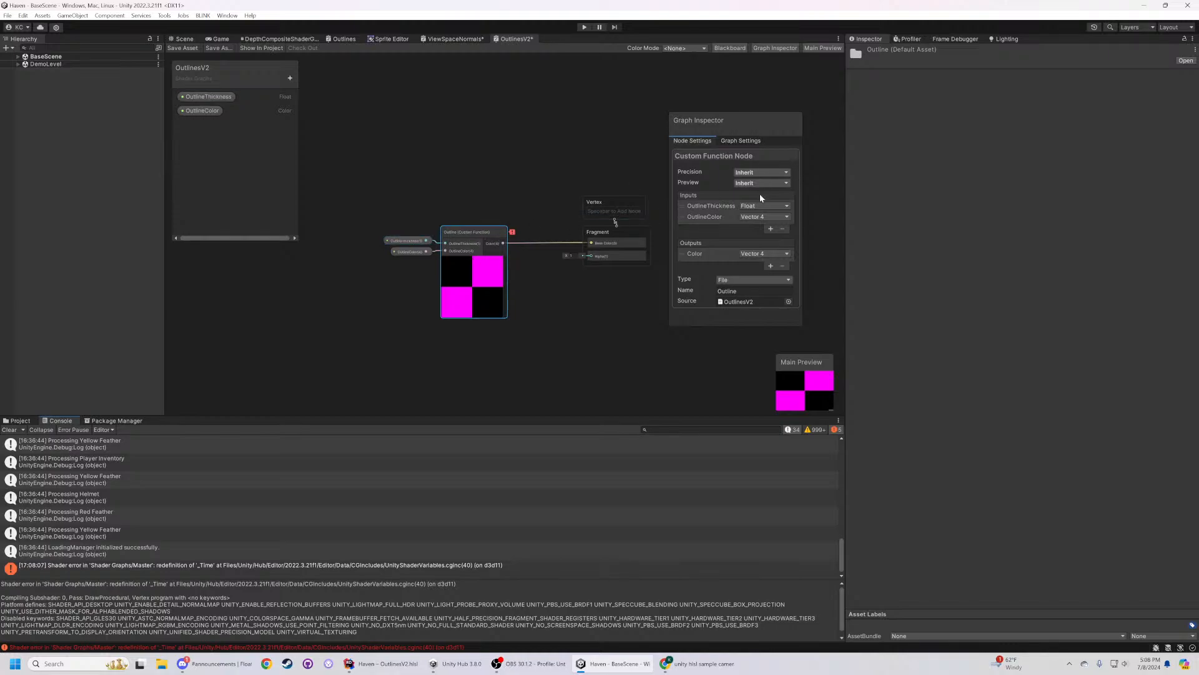
- Switch to Rider and rename the Outline function's thickness parameter to OutlineThickness, matching the custom function node's input name
double_click(703, 206)
click(387, 667)
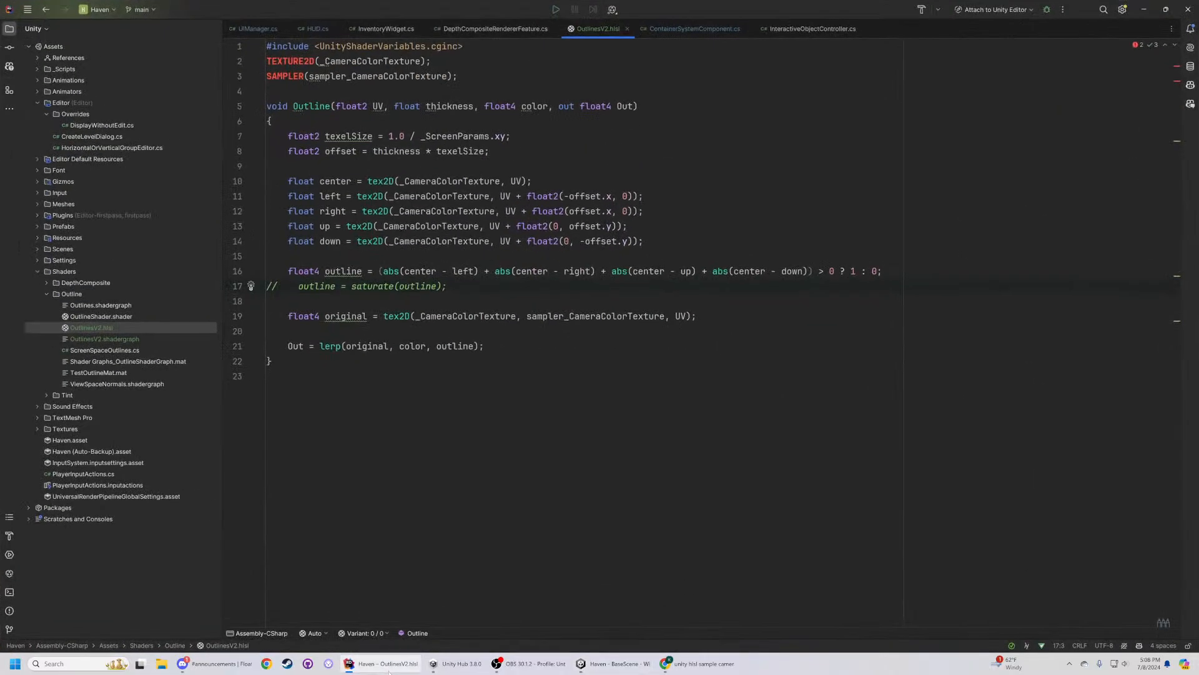
click(388, 668)
click(389, 668)
click(388, 668)
click(388, 667)
double_click(450, 106)
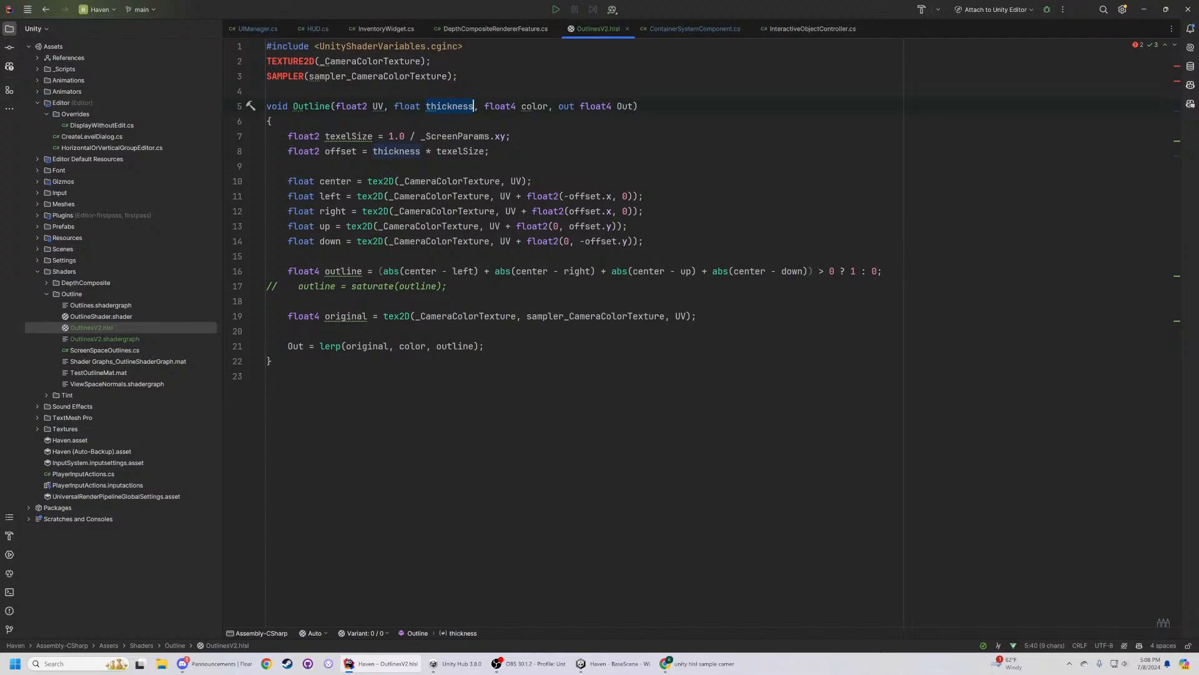
text(OutlineTh)
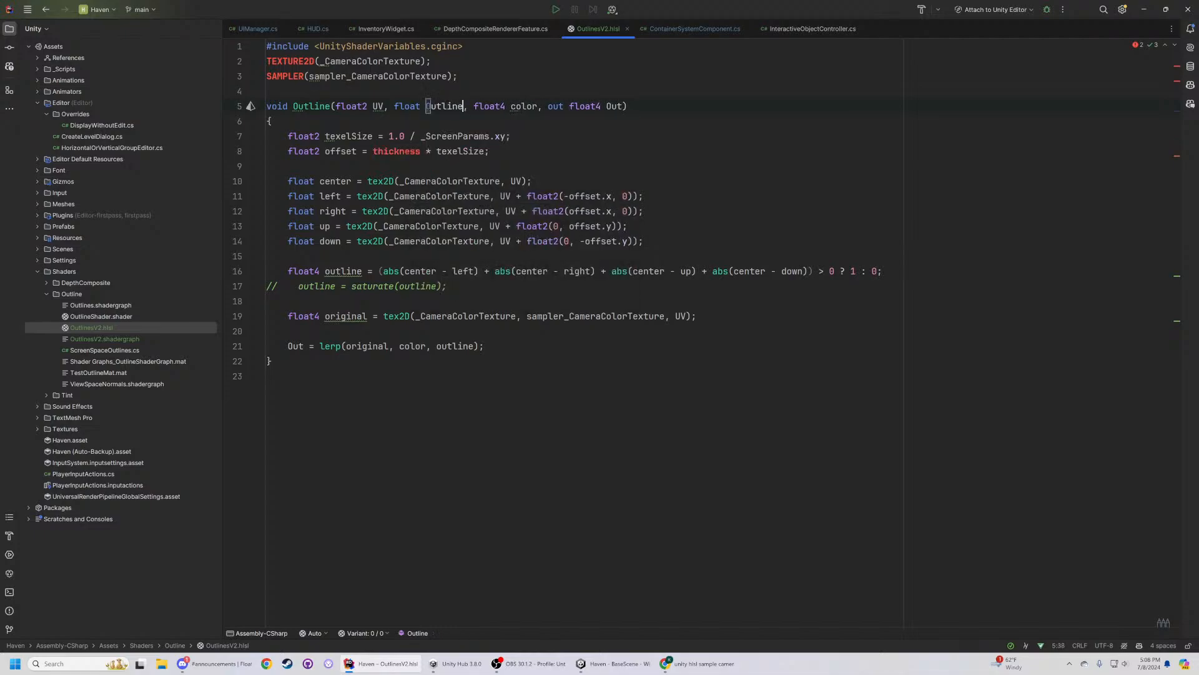
text(ichness)
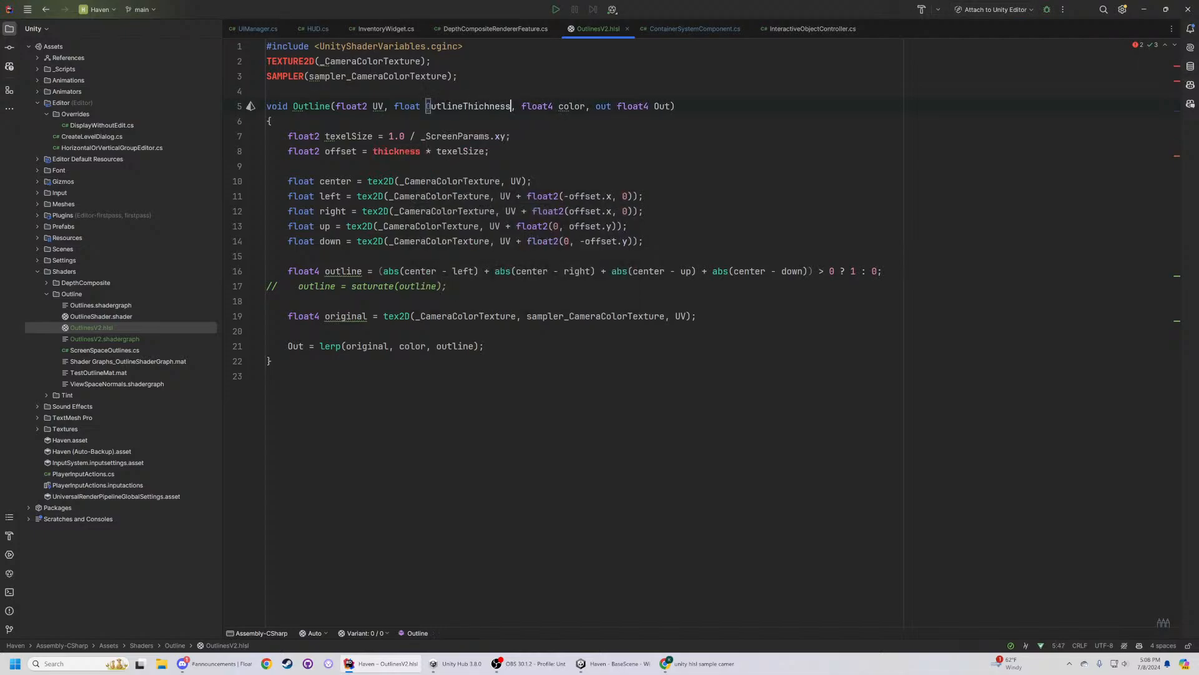
key(Left)
key(Left)
key(Left)
key(Left)
key(BackSpace)
text(k)
- Rename the Outline function's color parameter to OutlineColor
double_click(571, 106)
text(OutlineColo)
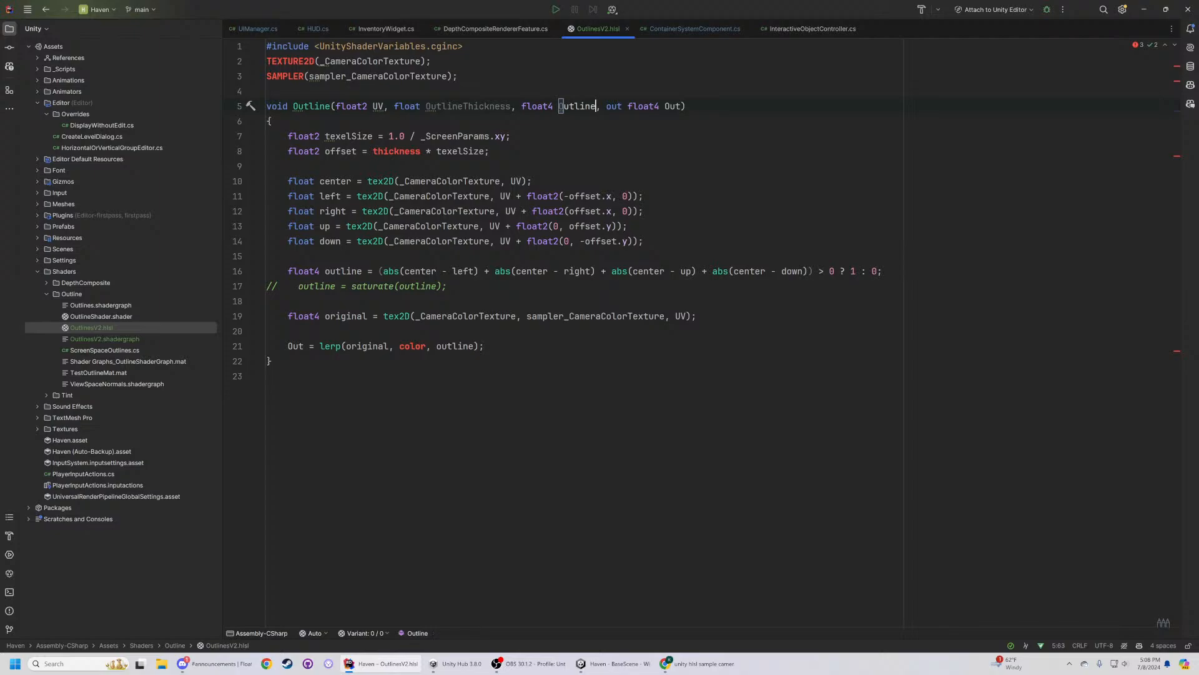
text(r)
- Replace thickness with OutlineThickness in the offset calculation and color with OutlineColor in the lerp call
double_click(459, 107)
key(ctrl+c)
double_click(397, 151)
key(ctrl+v)
double_click(590, 107)
double_click(410, 346)
key(ctrl+v)
click(266, 376)
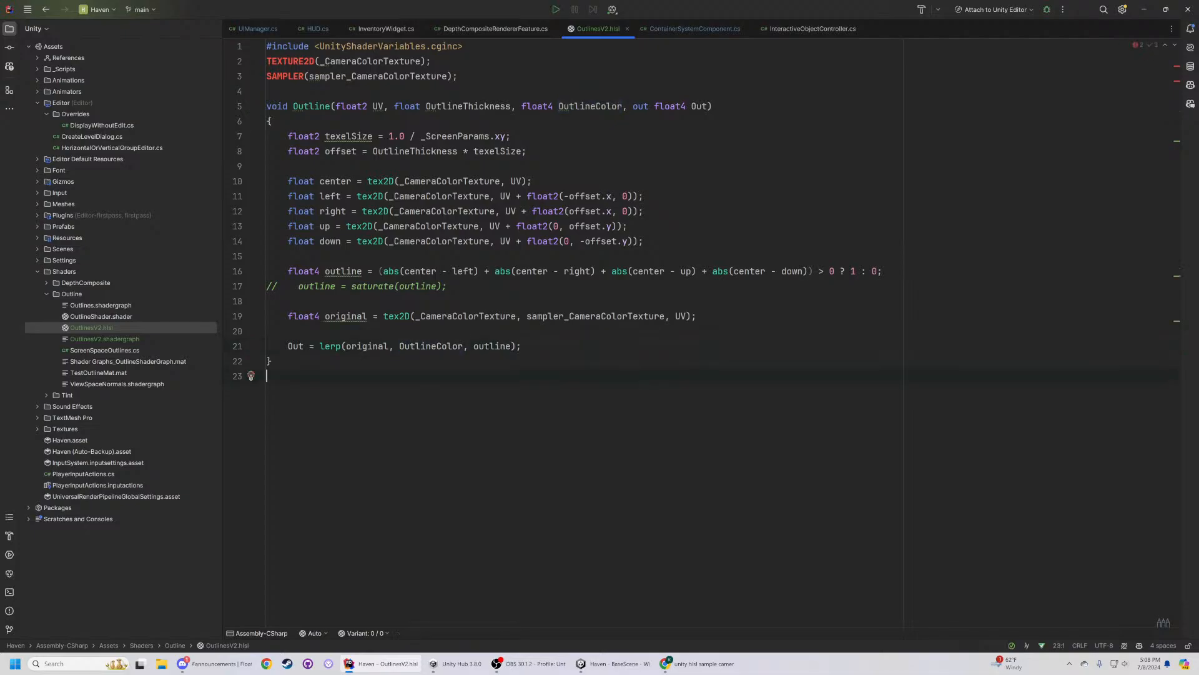
- Switch to Unity and add a Vector 2 input at the start of the Outline custom function node's input list
double_click(378, 106)
key(alt+Tab)
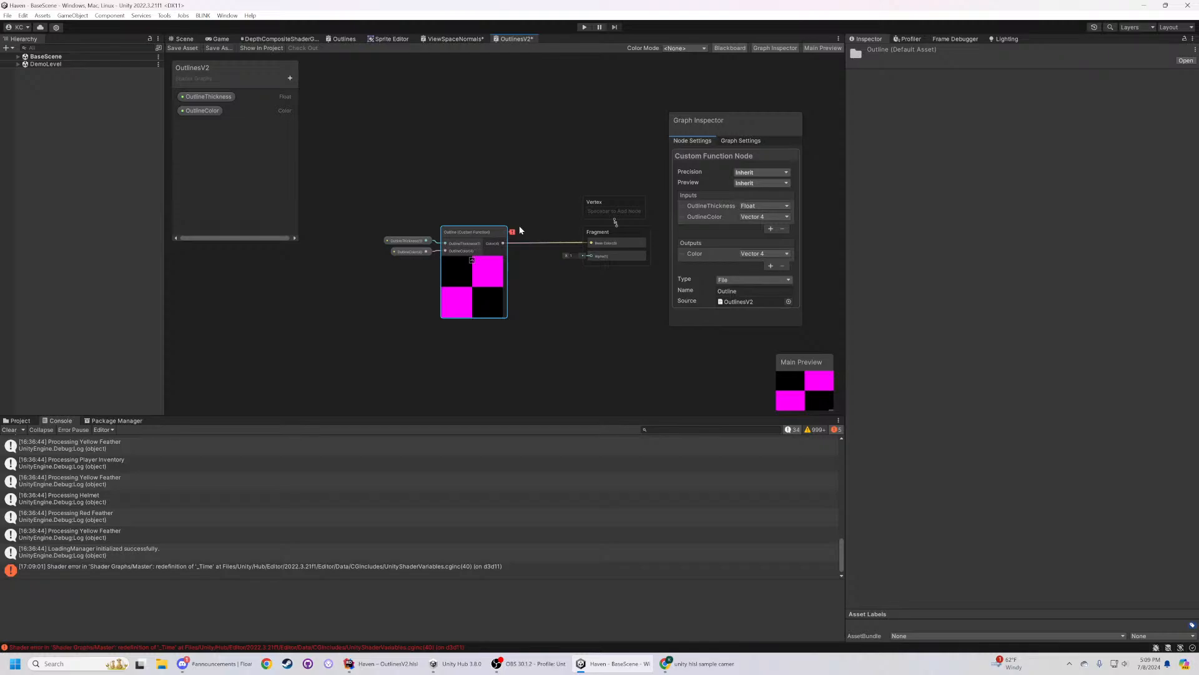
click(772, 230)
mouse_move(683, 226)
mouse_down()
mouse_move(687, 207)
mouse_move(698, 211)
mouse_up()
text(UV)
click(765, 206)
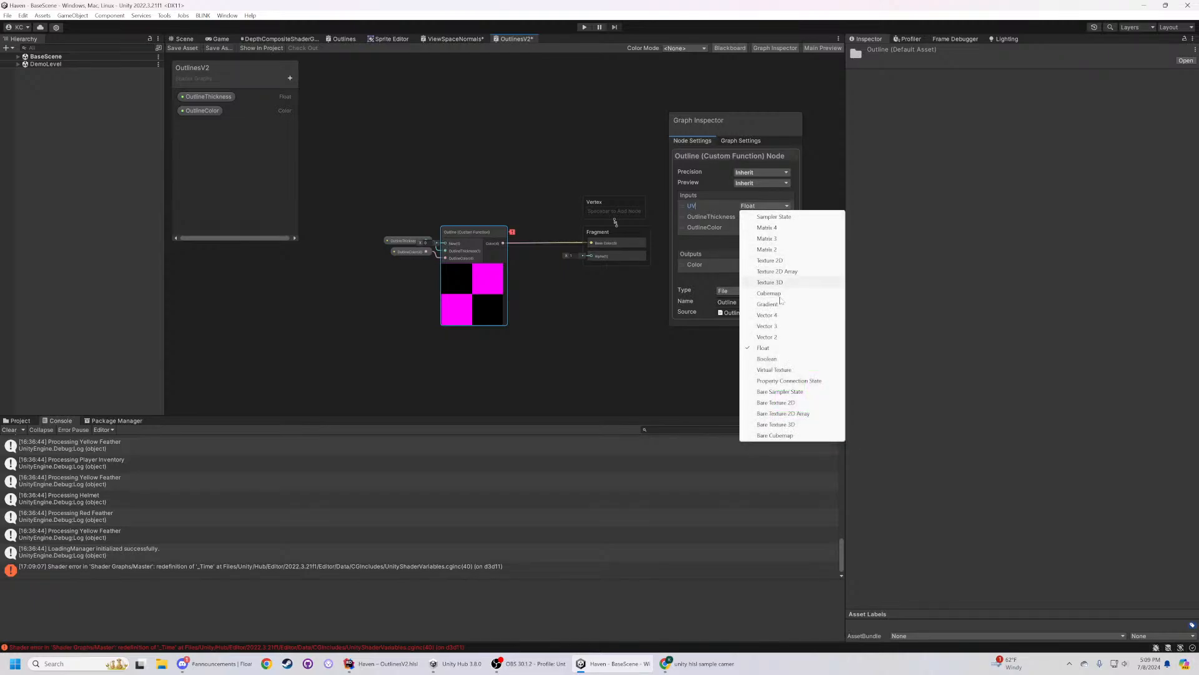
click(790, 336)
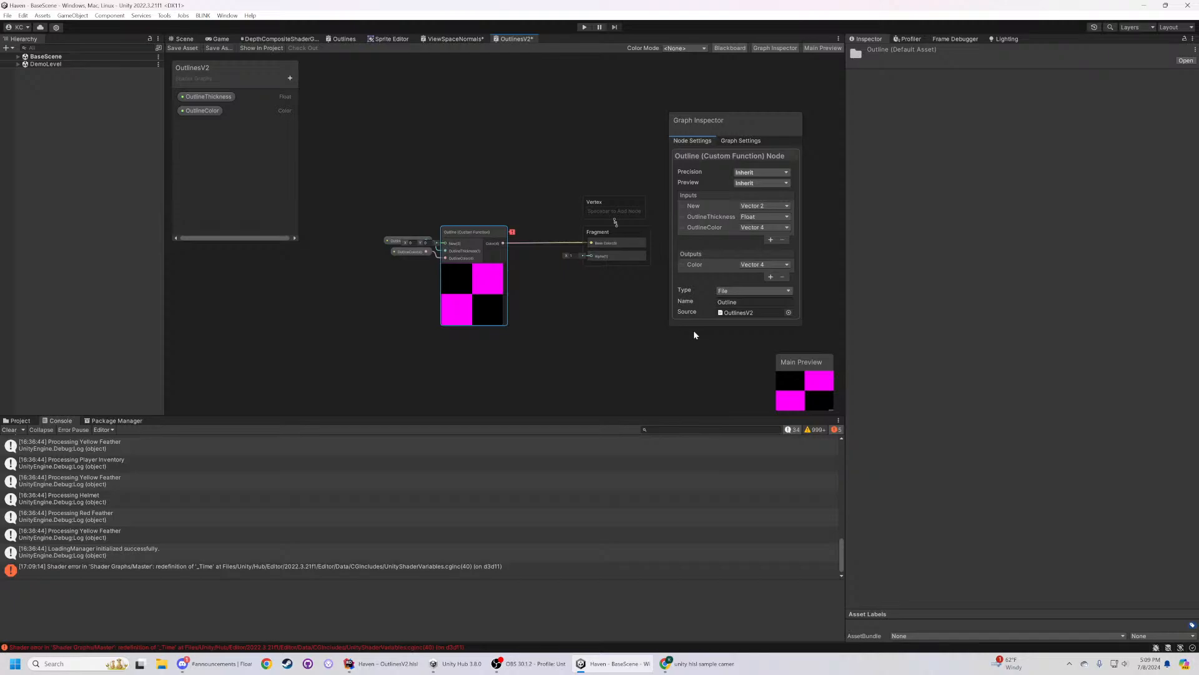
click(684, 330)
- Move the OutlineThickness and OutlineColor property nodes down beside their input ports on the Outline node
drag(388, 243, 418, 261)
click(400, 253)
click(344, 303)
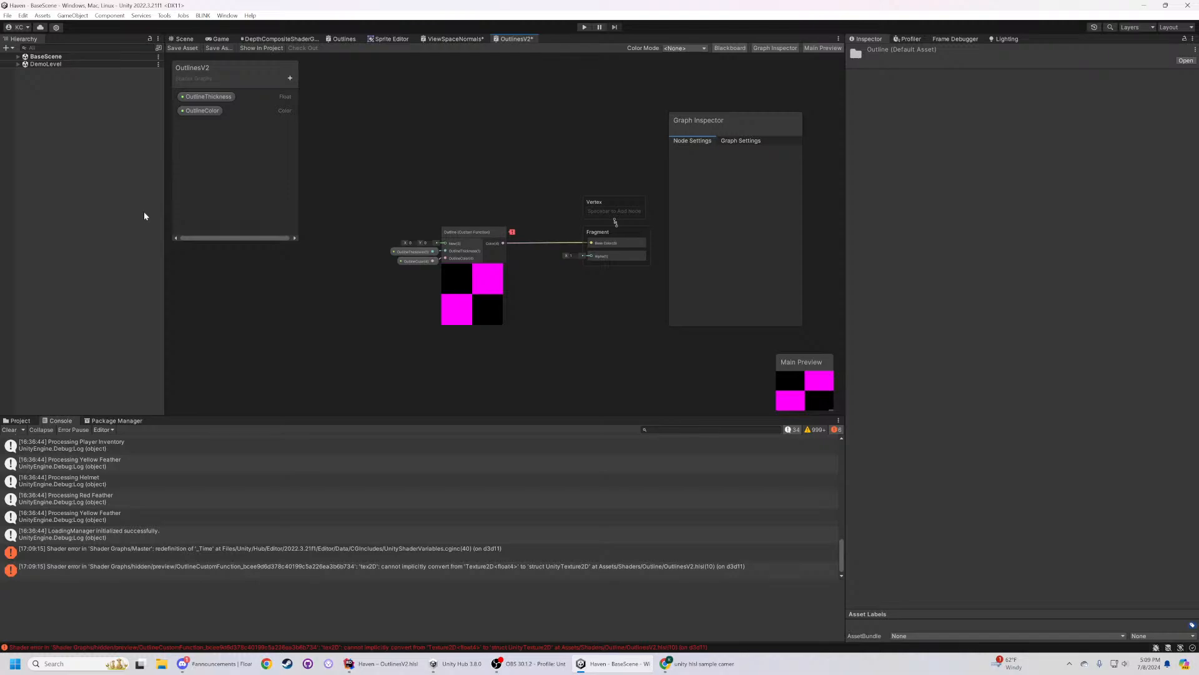
- Create a UV node in the OutlinesV2 graph above the Outline custom function node
right_click(397, 159)
click(426, 161)
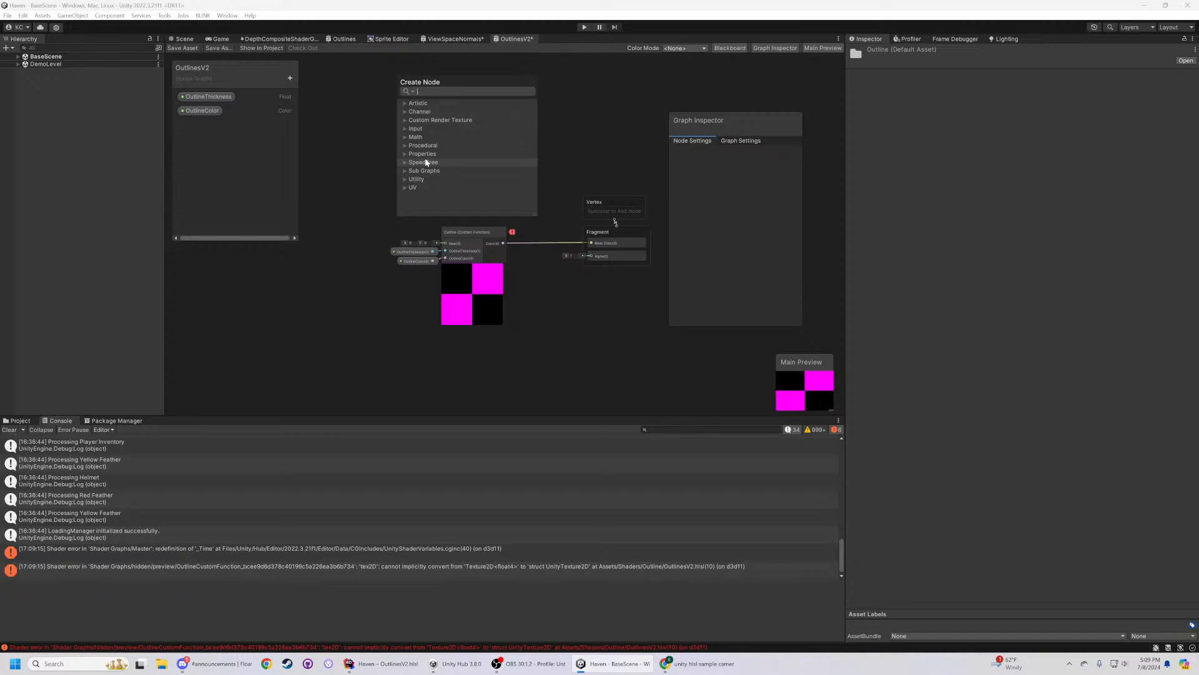
click(406, 187)
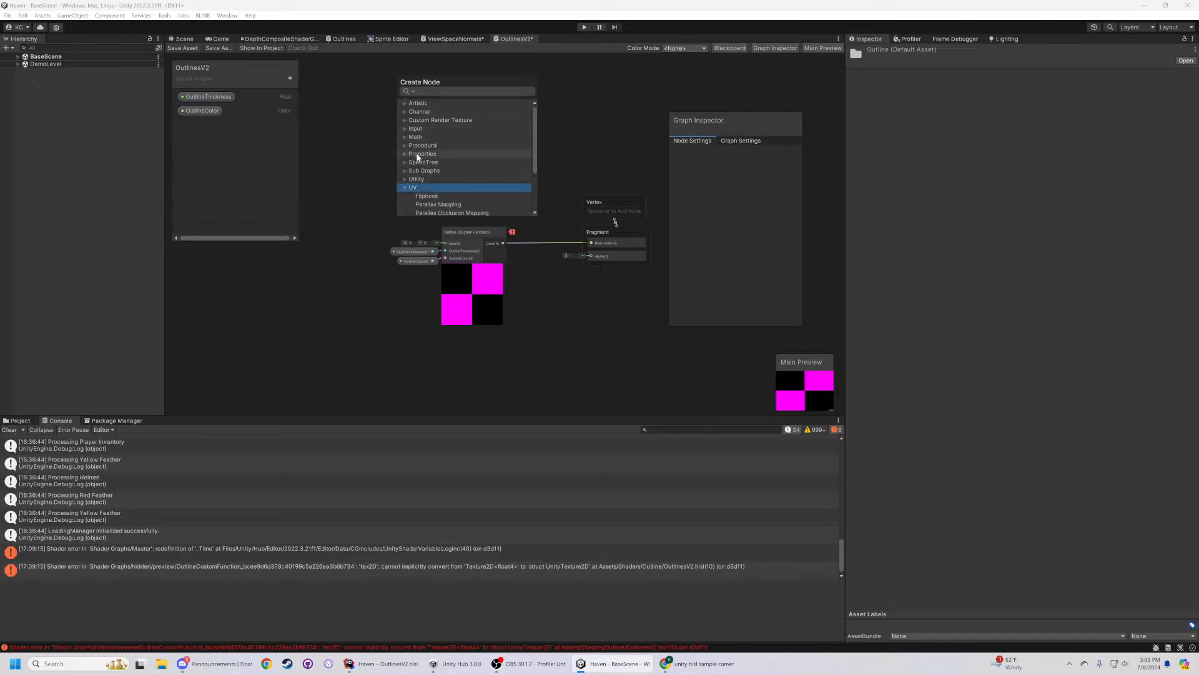
click(403, 128)
scroll(413, 150, down, 3)
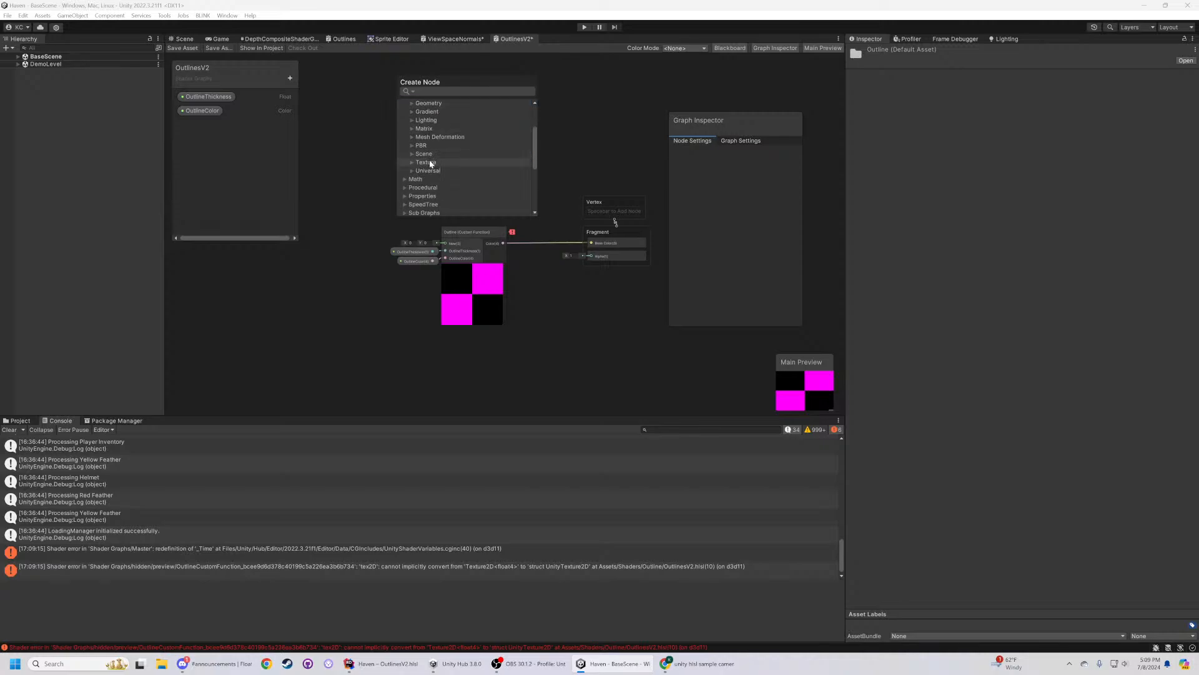
click(412, 170)
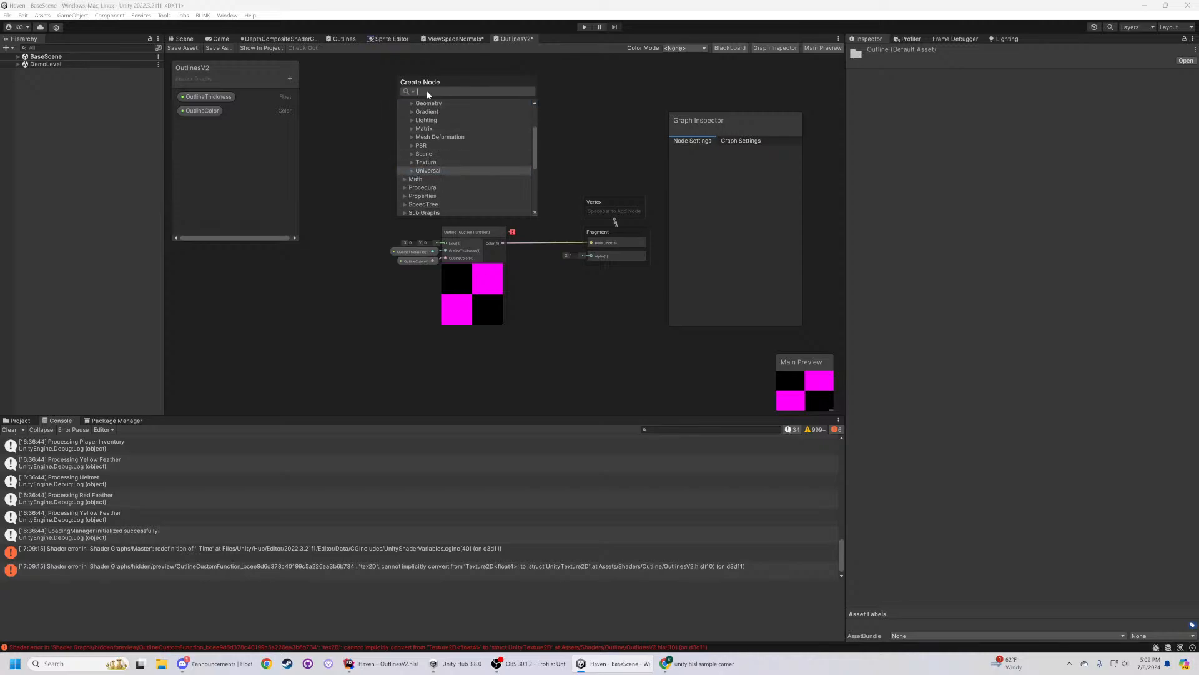
text(UV)
key(Return)
- Connect the UV node to the Outline node's first input, place it beside that node, and save the graph
click(429, 203)
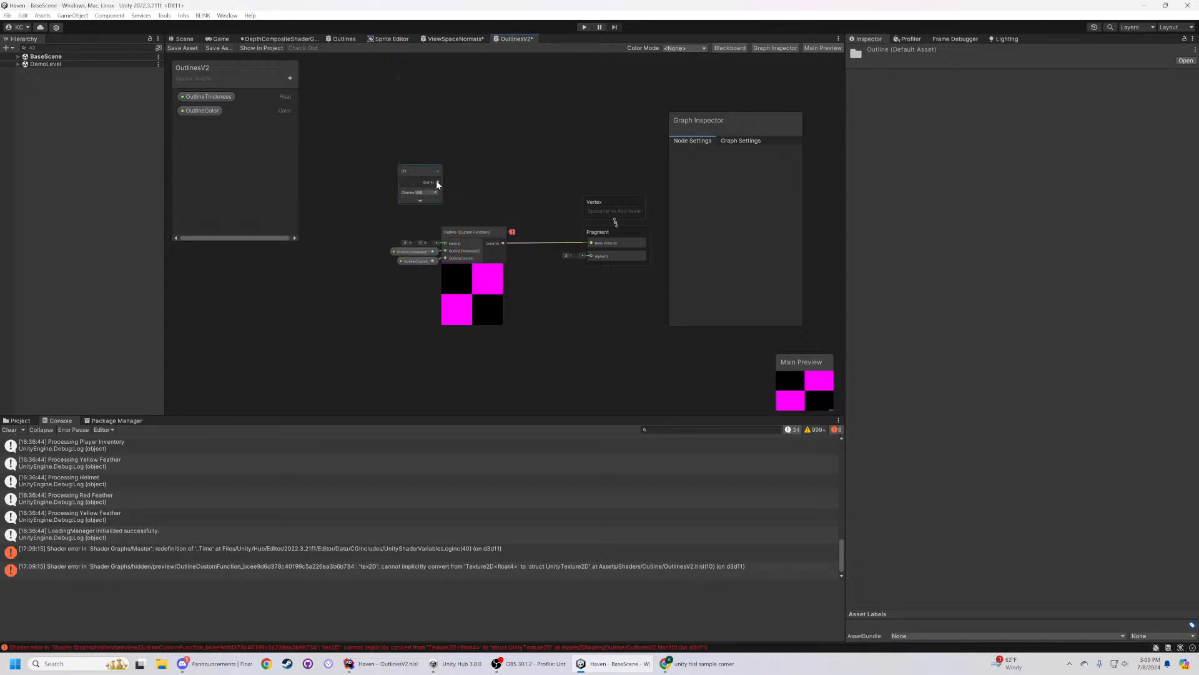
drag(420, 177, 368, 230)
click(350, 406)
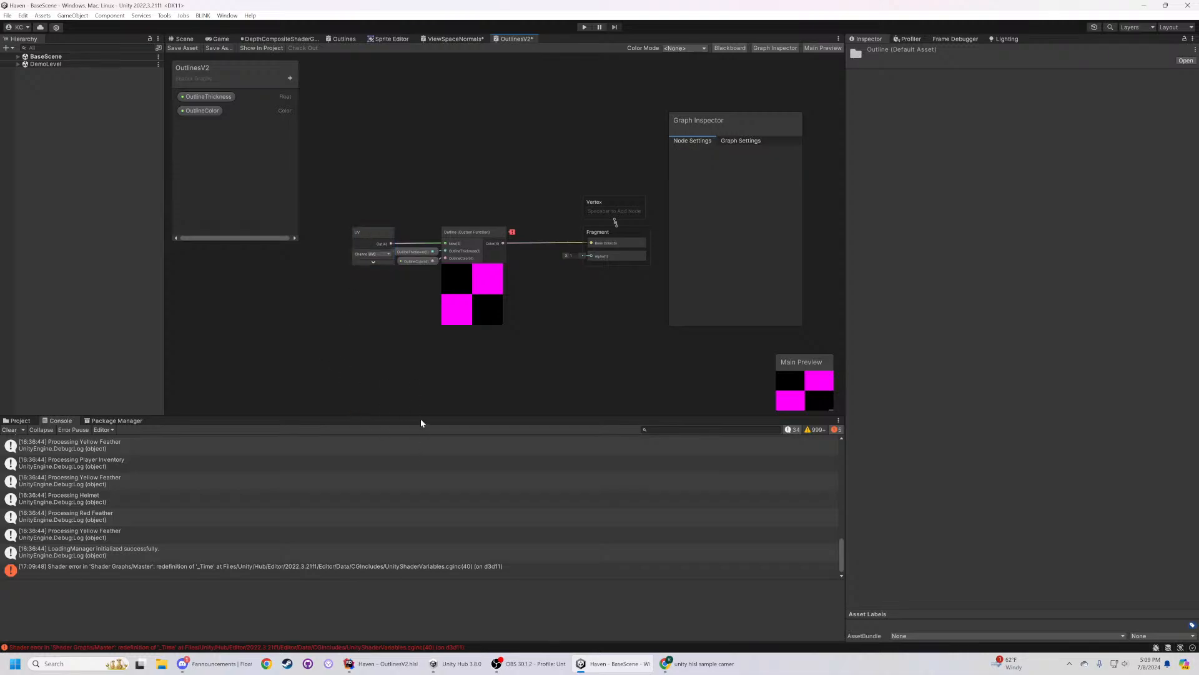
key(ctrl+s)
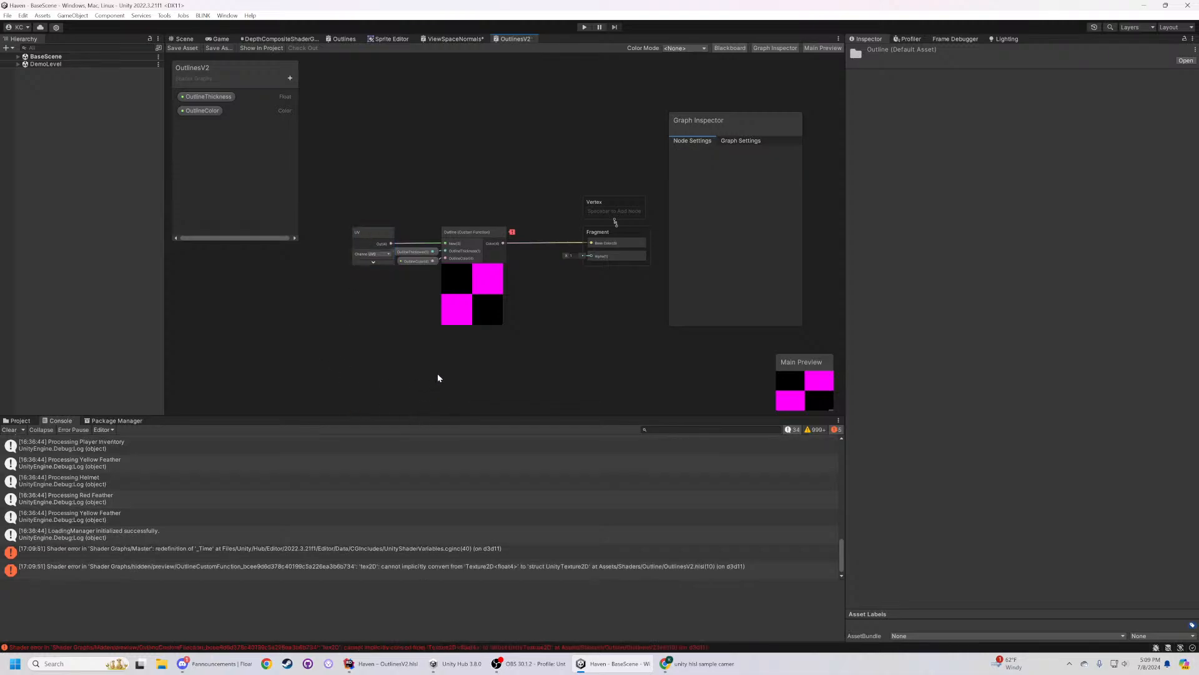
- Rename the Outline node's New input to UV and save the shader graph
click(466, 247)
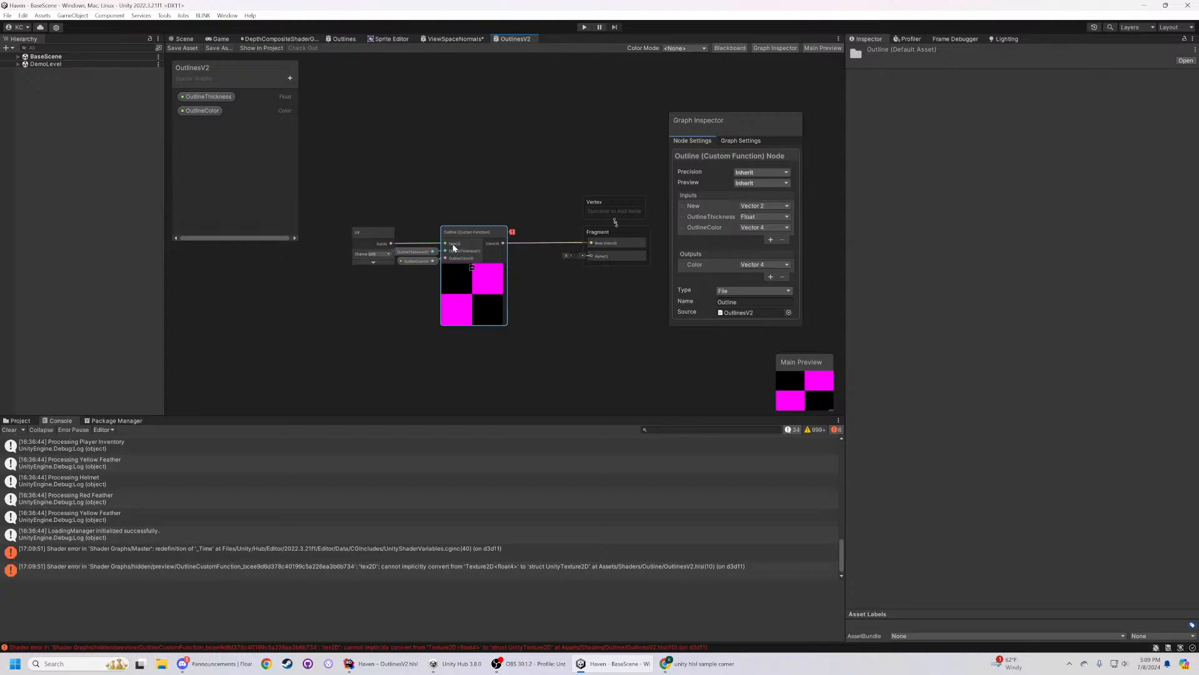
click(696, 208)
text(U)
key(Return)
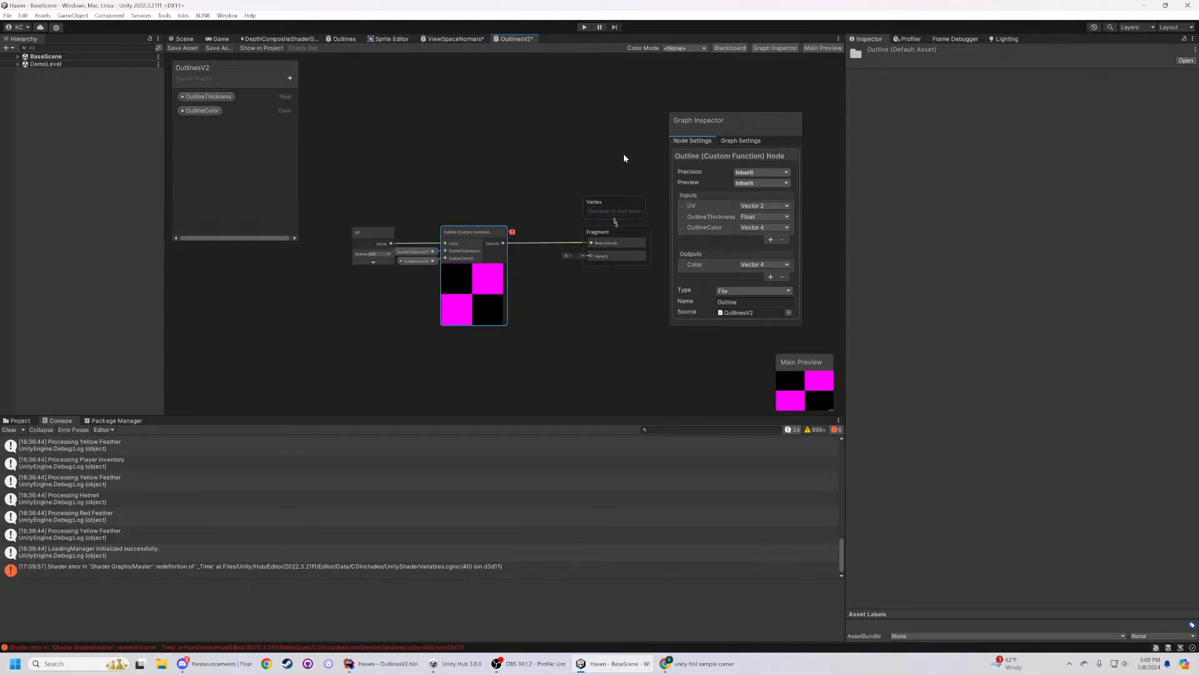
click(630, 165)
key(ctrl+s)
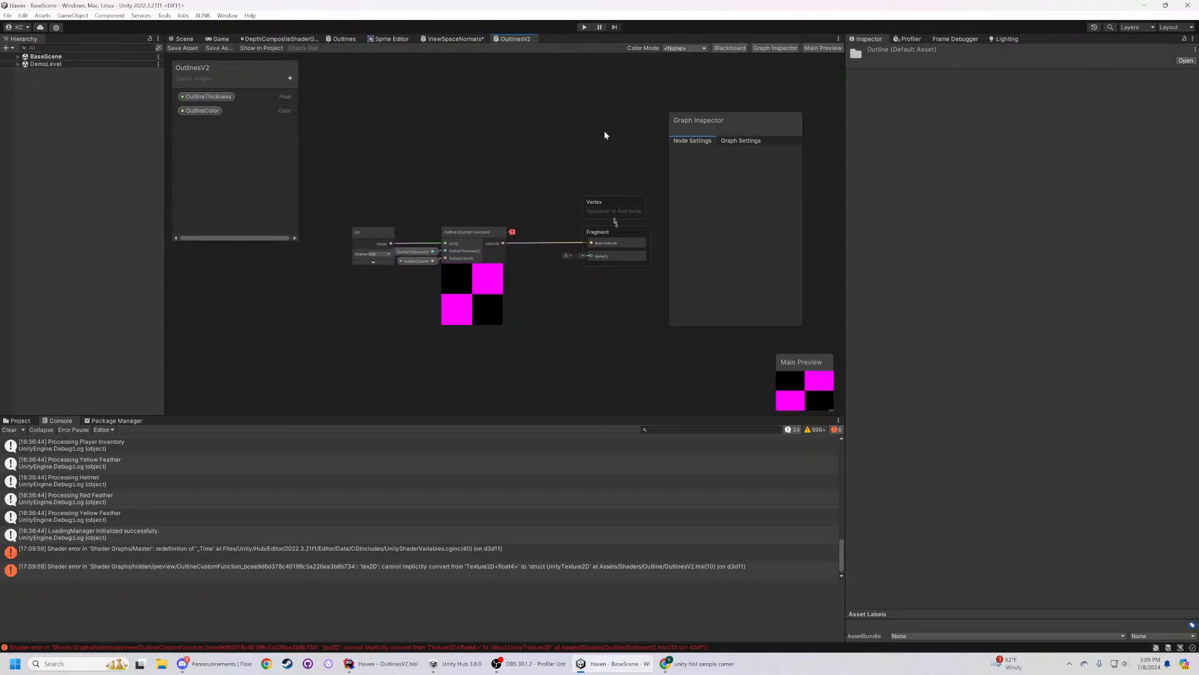
- Inspect the tex2D conversion error in the console and open its source line in OutlinesV2.hlsl
click(220, 569)
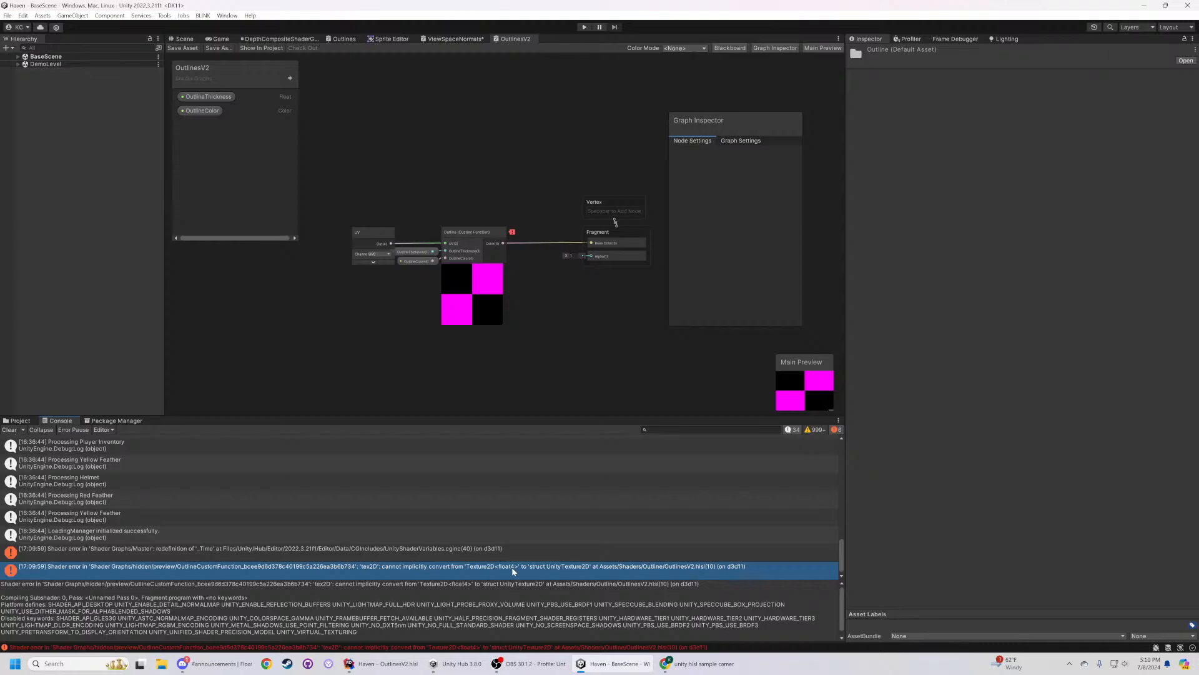
double_click(552, 566)
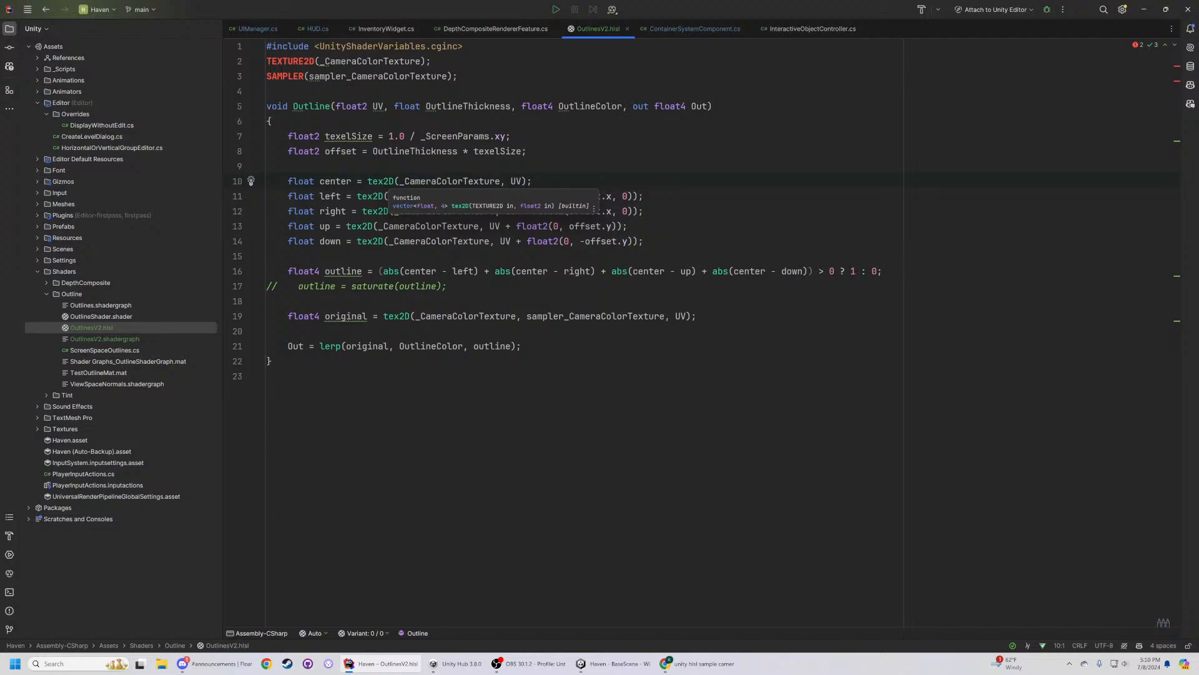
- Try replacing tex2D with SAMPLE_TEXTURE2D in the line that sets center
double_click(380, 182)
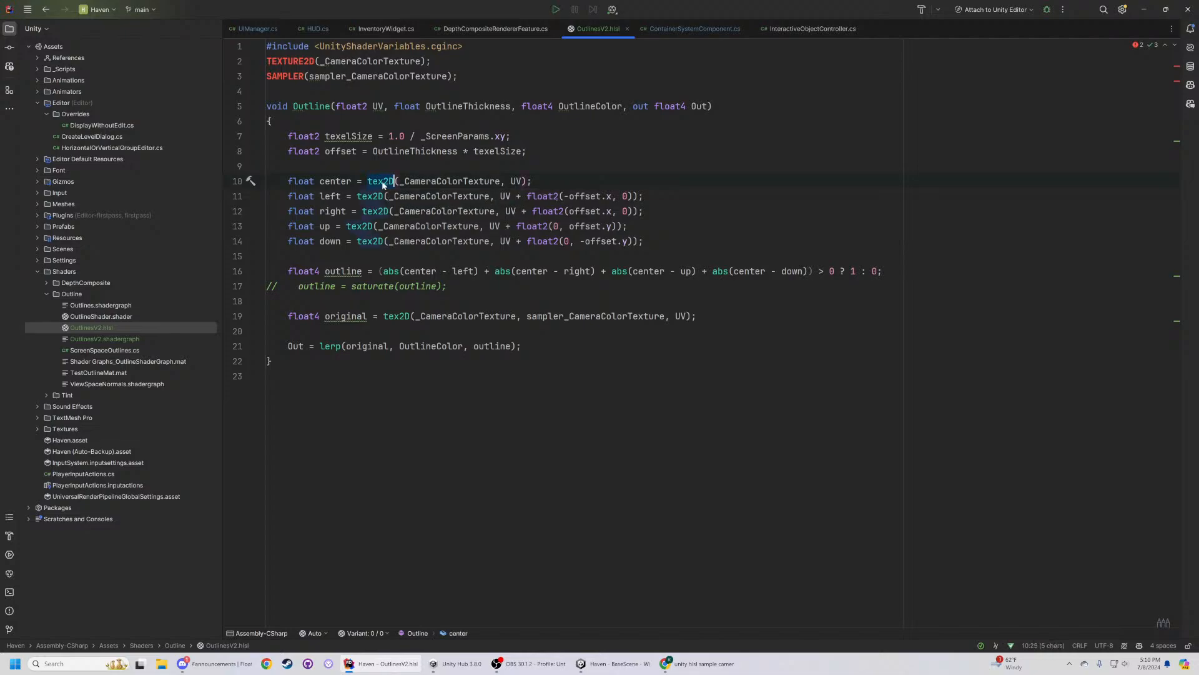
text(SAN)
key(BackSpace)
text(MPLE_T)
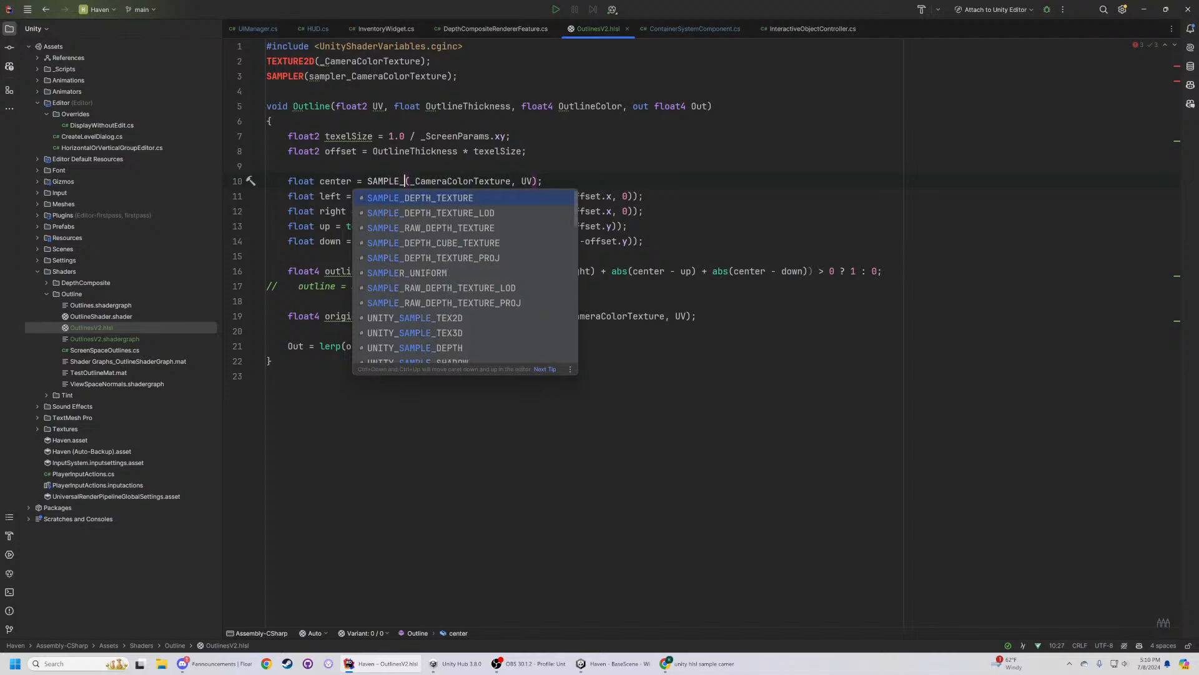
text(EXTUREA)
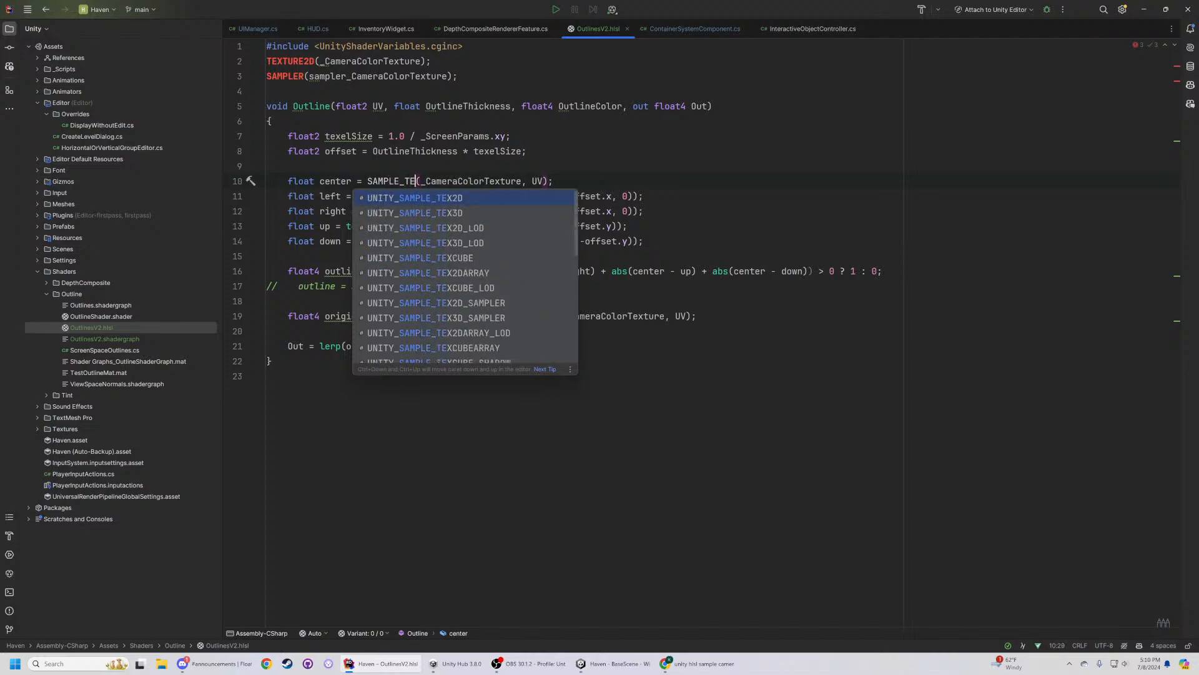
key(BackSpace)
text(2d)
key(BackSpace)
text(D)
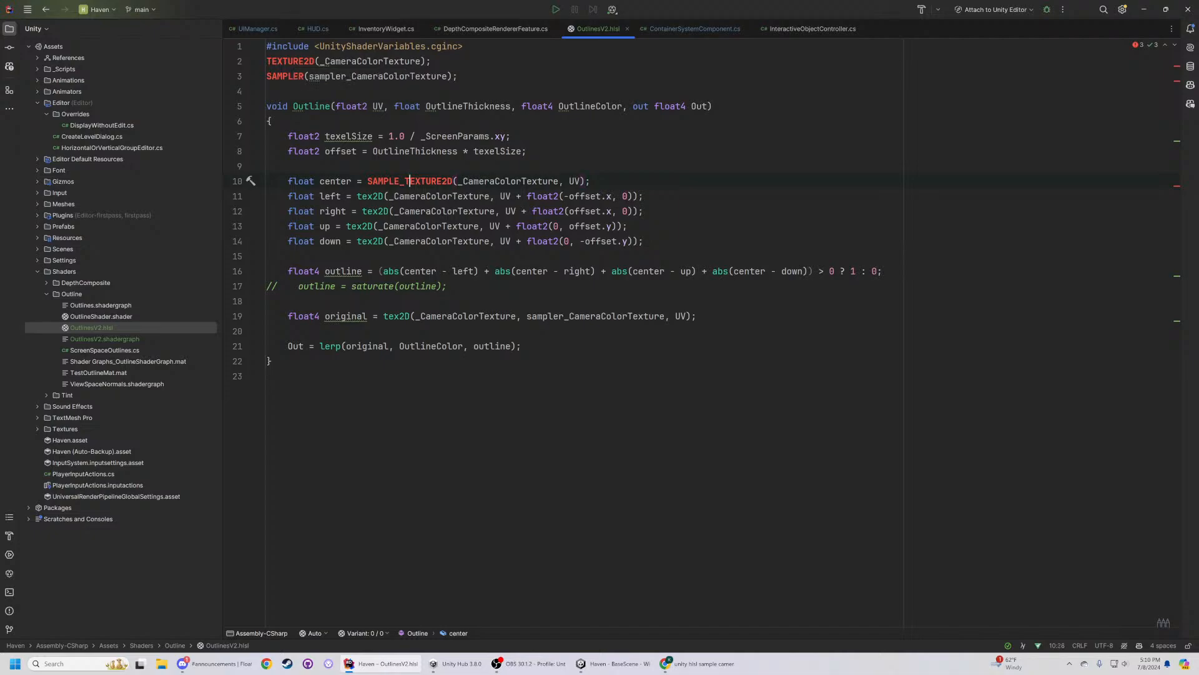
- Undo the SAMPLE_TEXTURE2D replacement in the line that sets center, back to the tex2D call
click(331, 181)
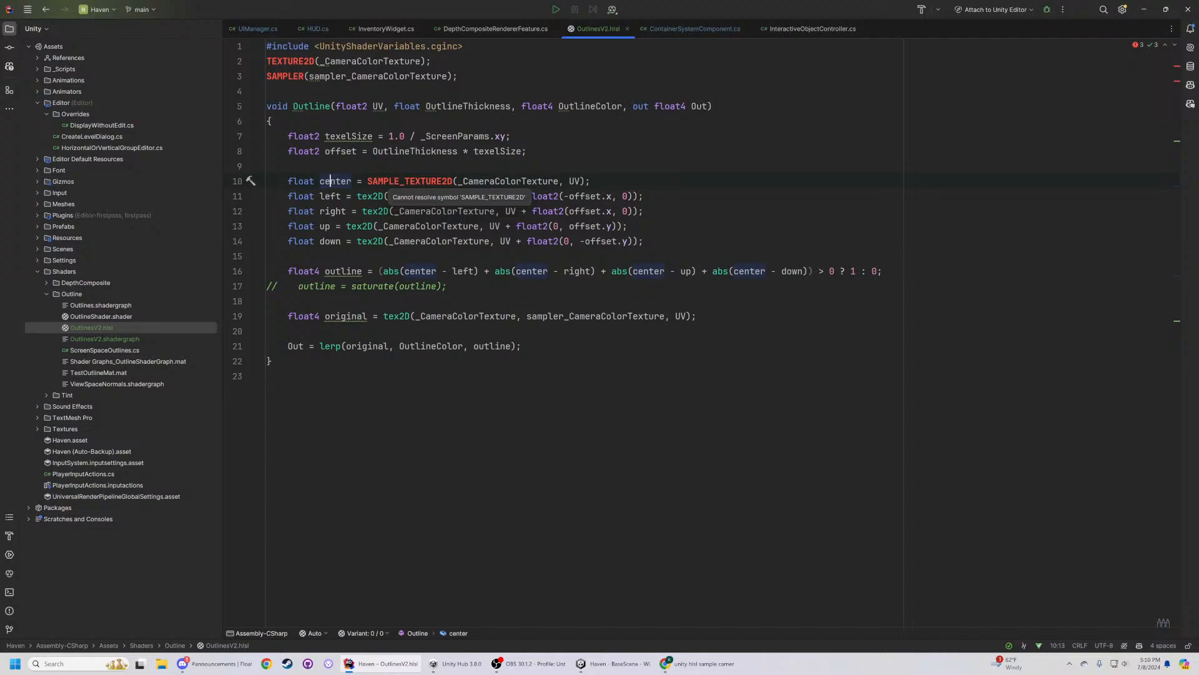
key(ctrl+z)
key(ctrl+z)
key(ctrl+z)
key(ctrl+z)
key(ctrl+z)
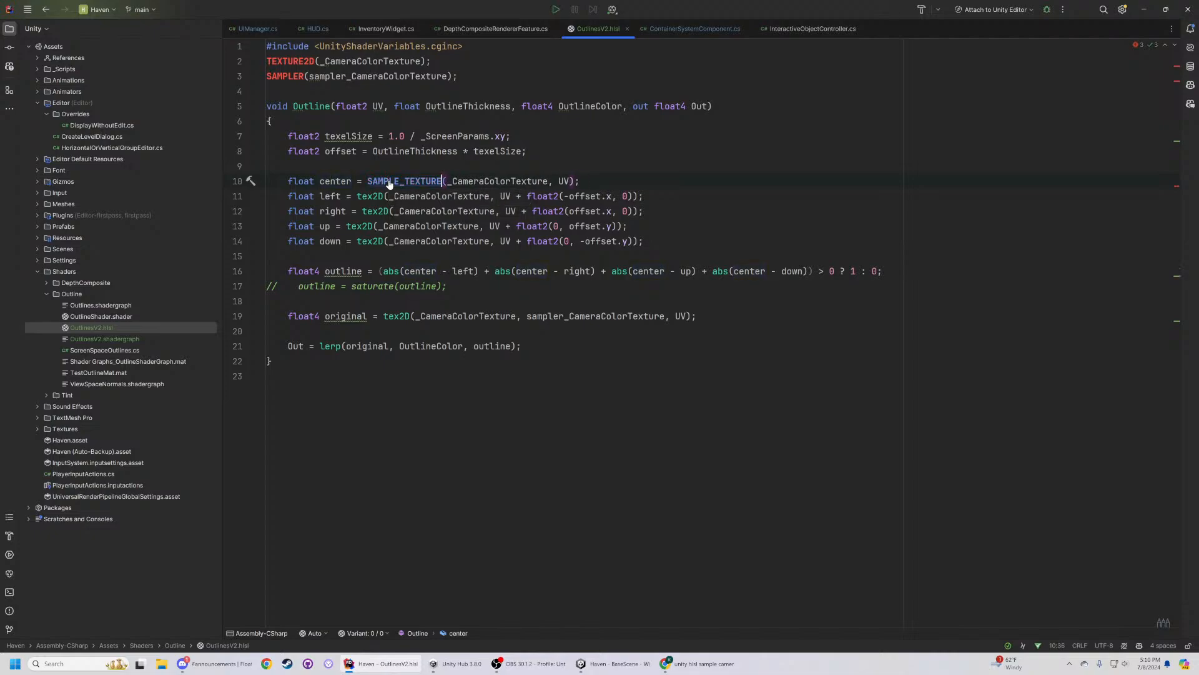
key(ctrl+z)
key(ctrl+z)
key(ctrl+z)
key(ctrl+z)
key(ctrl+z)
key(ctrl+z)
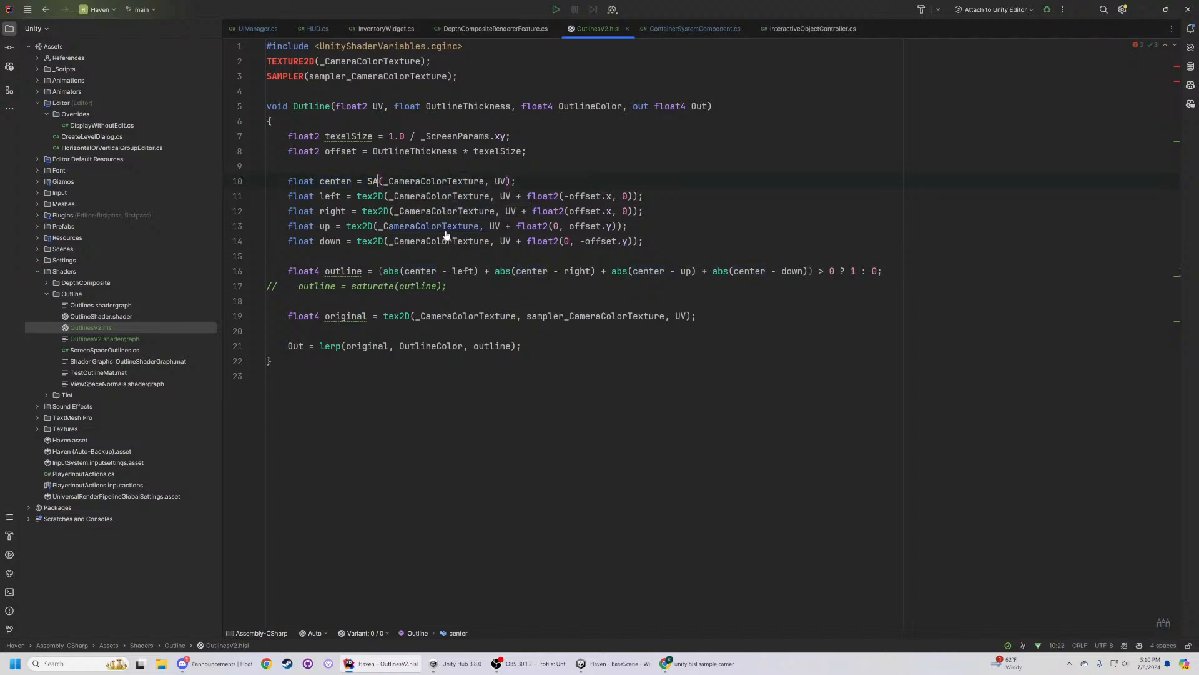
key(ctrl+z)
key(ctrl+z)
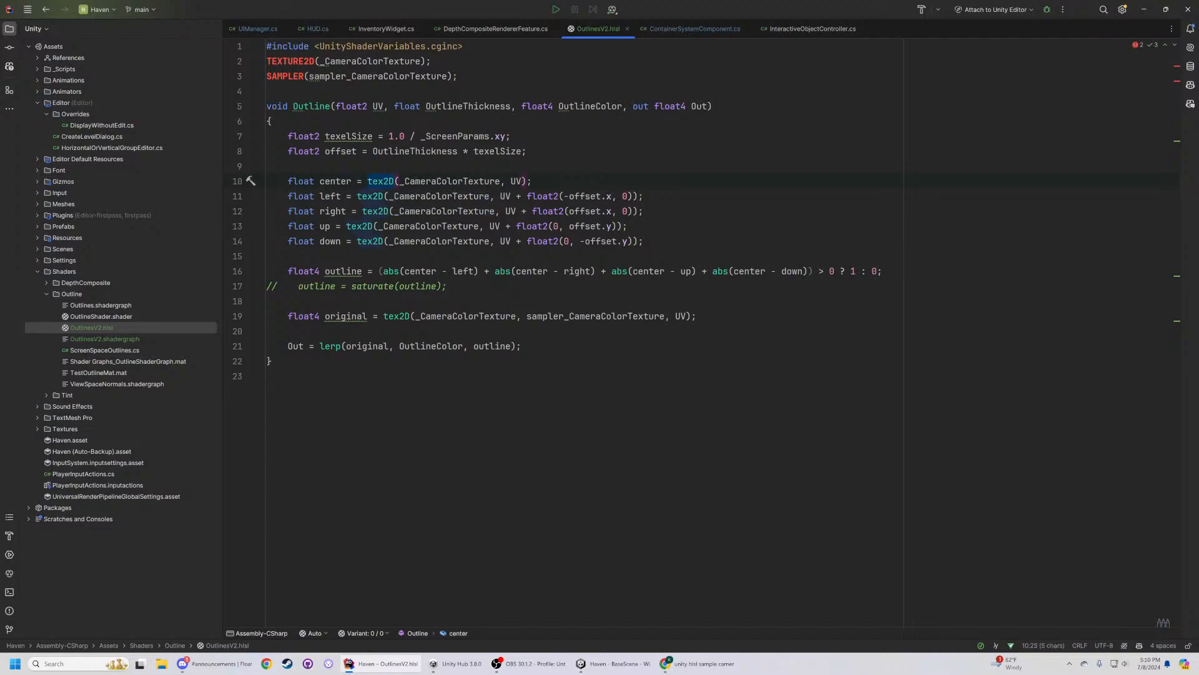
- Replace the value assigned to center with sampler_CameraColorTexture.Sample(_CameraColorTexture, UV).r
key(shift+End)
key(BackSpace)
text(=)
key(BackSpace)
key(BackSpace)
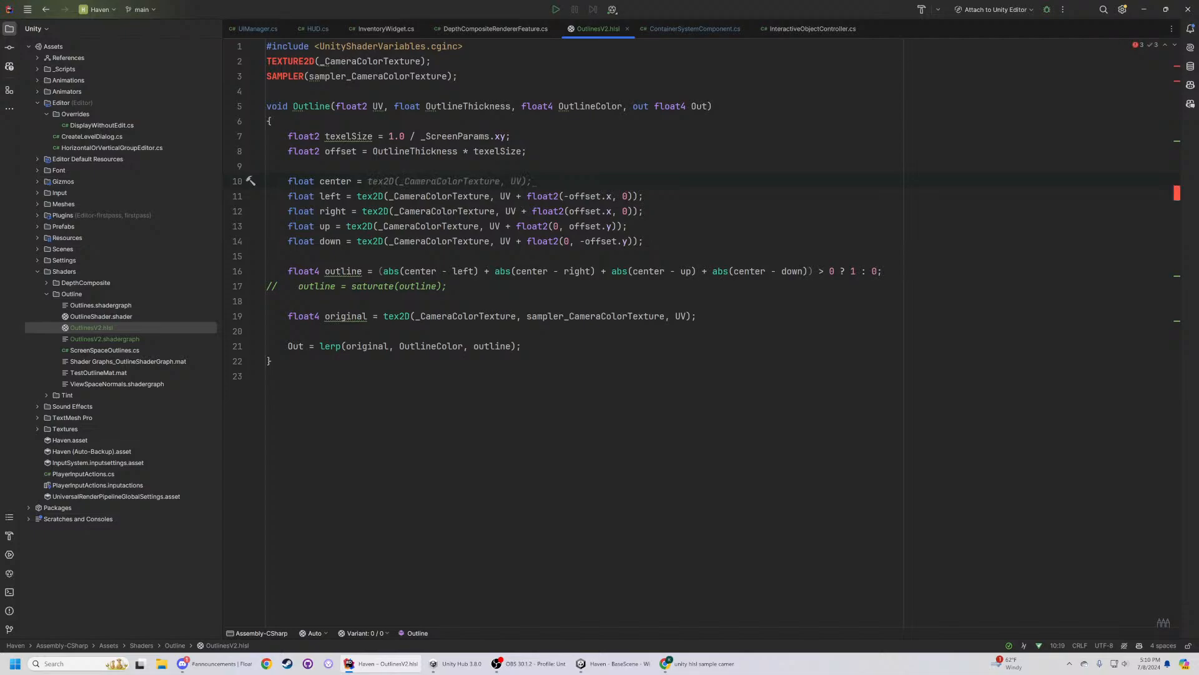
double_click(387, 76)
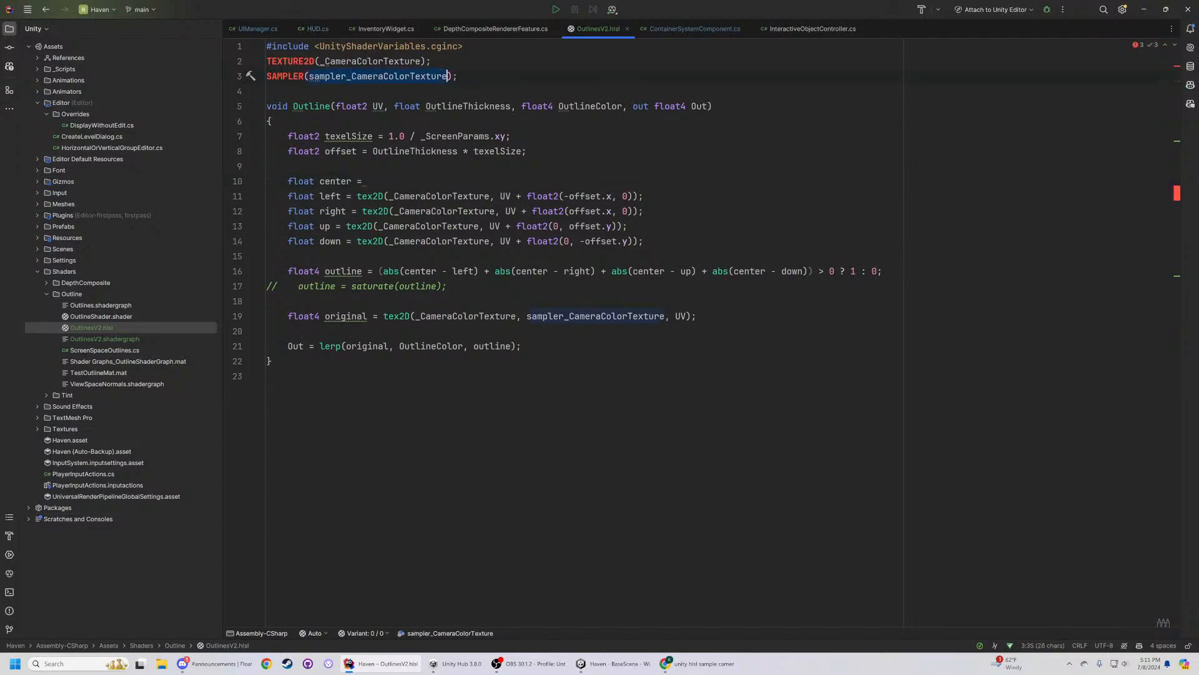
click(363, 181)
text(sam)
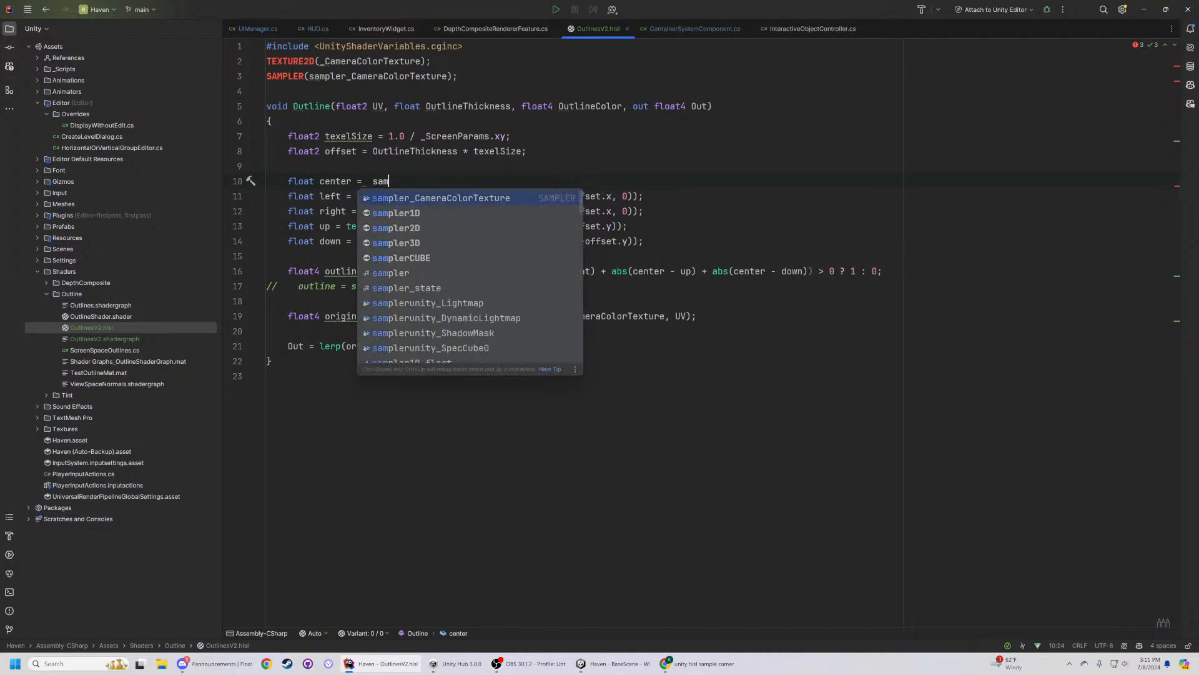
key(Return)
key(Tab)
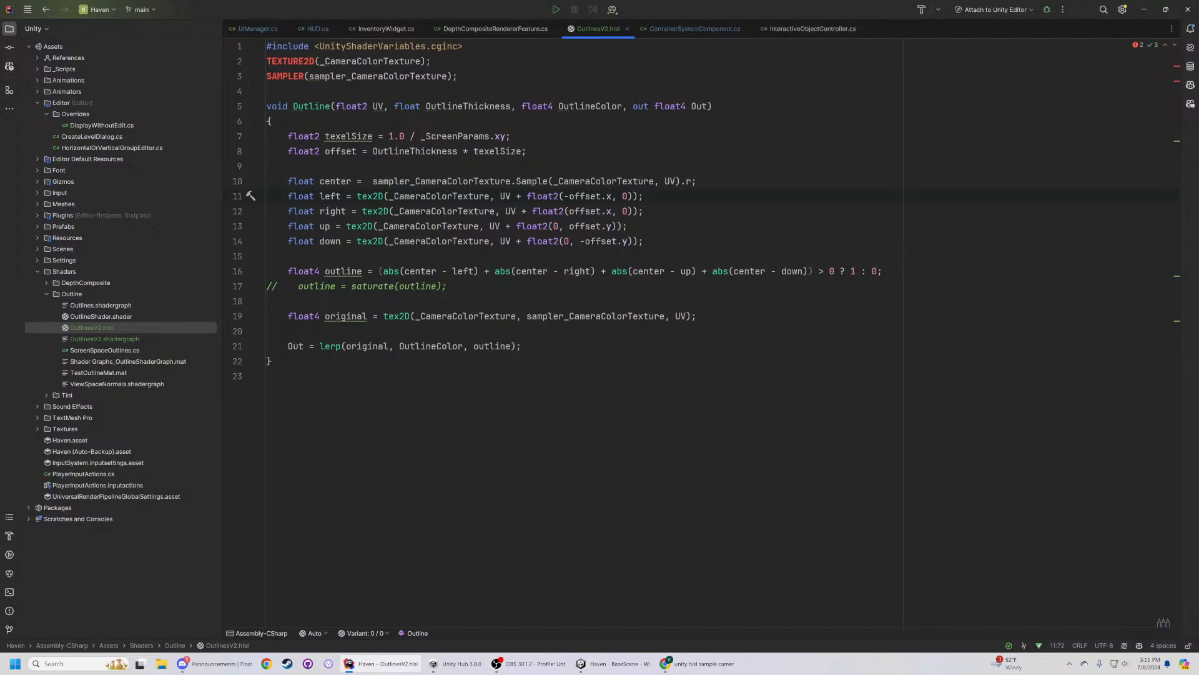
- Replace the tex2D call for left with sampler_CameraColorTexture.Sample(_CameraColorTexture, UV + float2(-offset.x, 0)).r
key(ctrl+shift+Left)
key(ctrl+shift+Left)
key(ctrl+shift+Left)
key(ctrl+shift+Left)
key(ctrl+shift+Left)
key(ctrl+shift+Left)
key(ctrl+shift+Left)
key(BackSpace)
text(s)
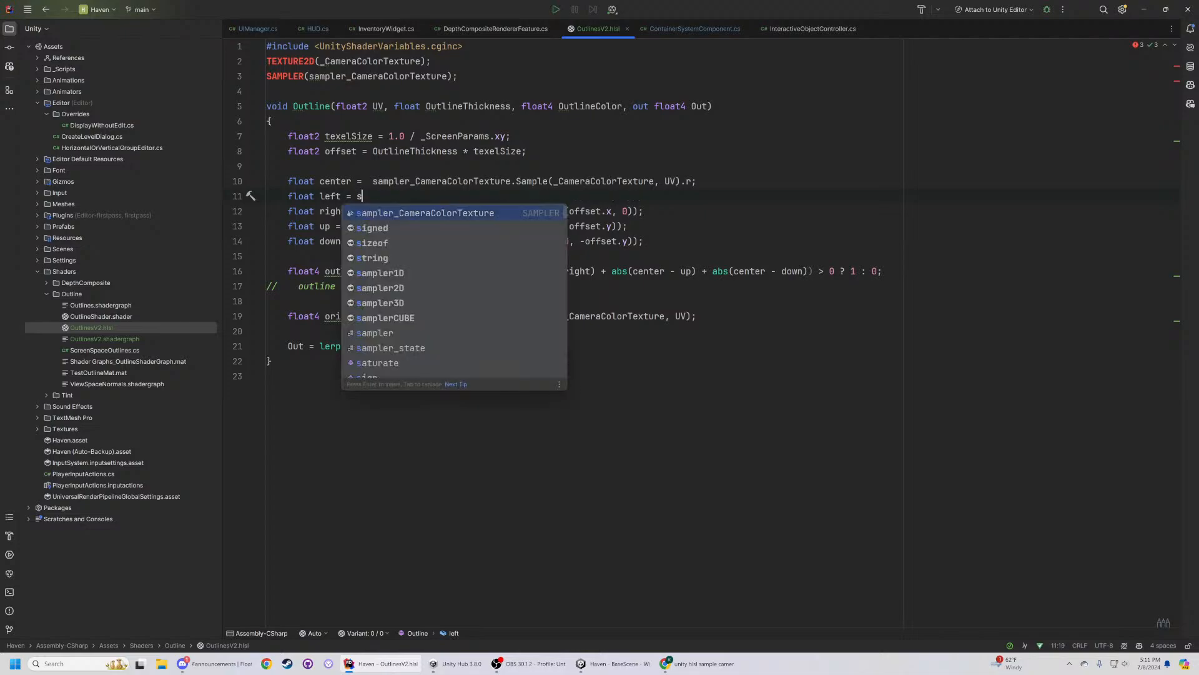
key(Return)
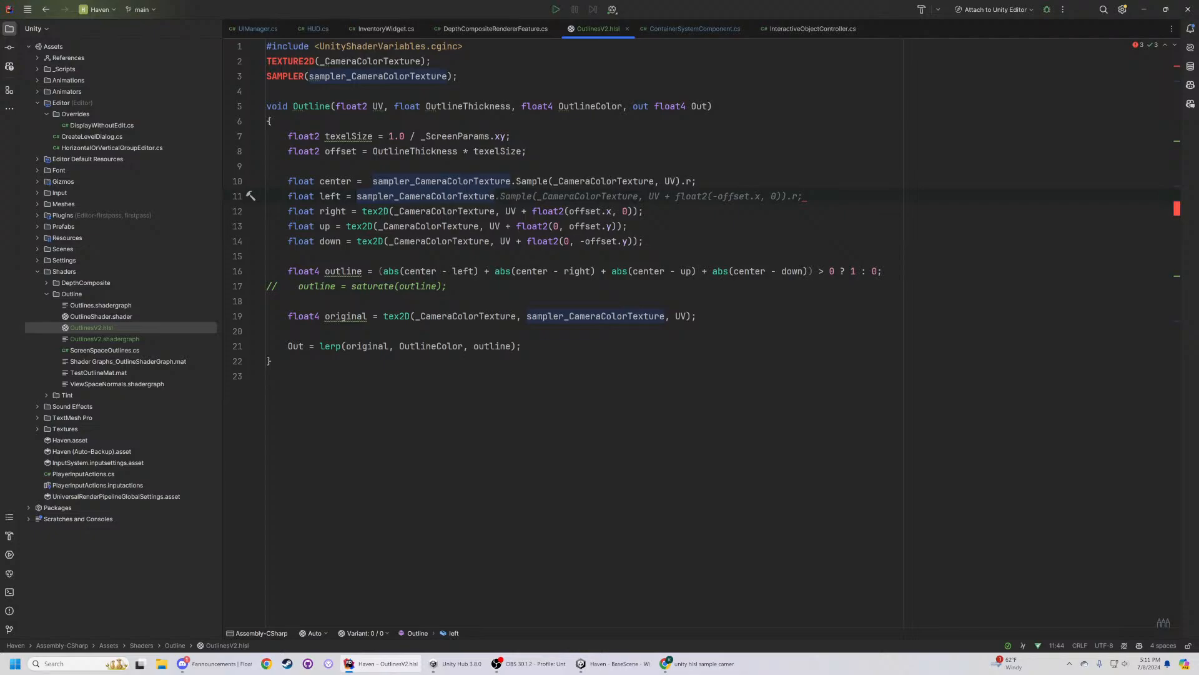
key(Tab)
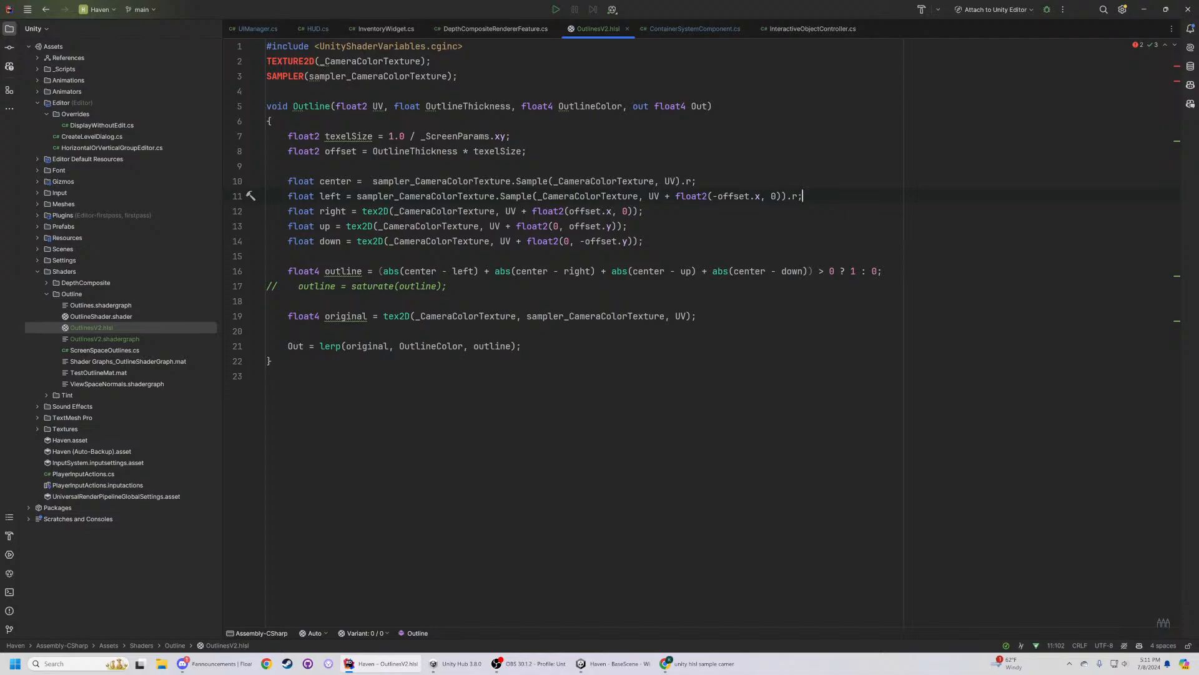
- Replace the tex2D call for right with sampler_CameraColorTexture.Sample(_CameraColorTexture, UV + float2(offset.x, 0)).r
key(Down)
key(Left)
key(BackSpace)
key(Up)
key(Down)
key(End)
key(BackSpace)
key(BackSpace)
key(BackSpace)
key(BackSpace)
key(BackSpace)
key(BackSpace)
key(BackSpace)
key(BackSpace)
key(BackSpace)
key(BackSpace)
key(BackSpace)
key(BackSpace)
key(BackSpace)
key(BackSpace)
key(BackSpace)
key(BackSpace)
key(BackSpace)
key(BackSpace)
key(BackSpace)
key(BackSpace)
key(BackSpace)
key(BackSpace)
key(BackSpace)
key(BackSpace)
key(BackSpace)
key(BackSpace)
key(BackSpace)
key(BackSpace)
key(BackSpace)
key(BackSpace)
key(BackSpace)
key(BackSpace)
key(BackSpace)
key(BackSpace)
key(BackSpace)
key(BackSpace)
key(BackSpace)
key(BackSpace)
key(BackSpace)
key(BackSpace)
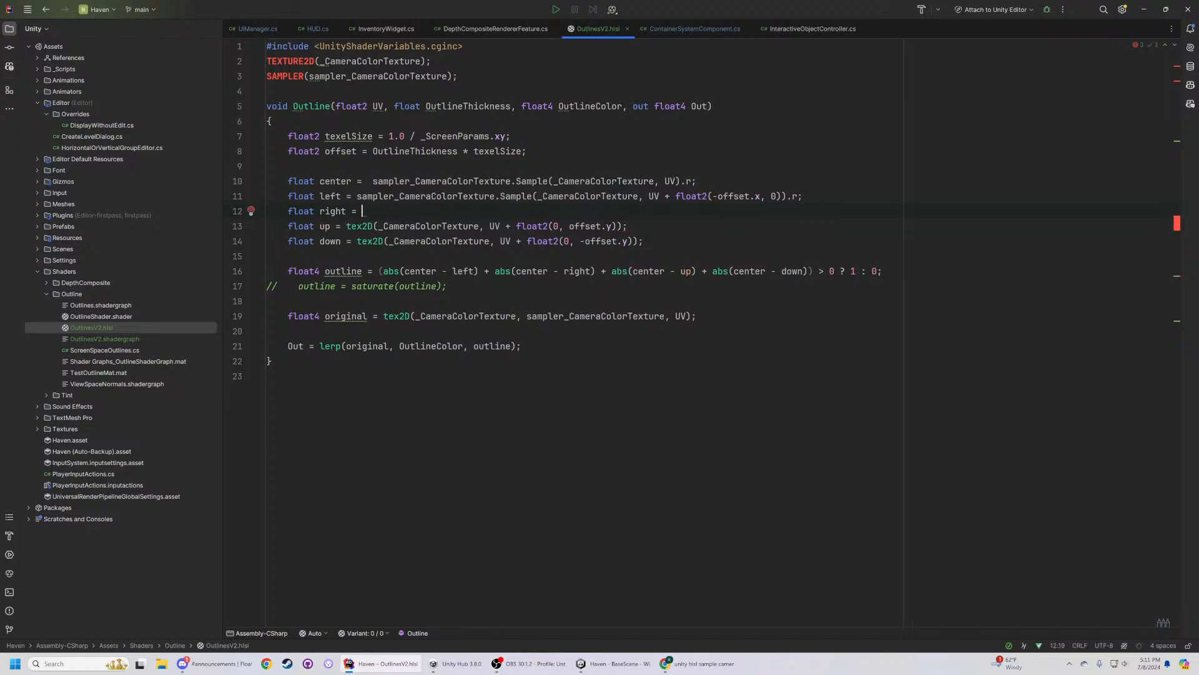
key(Tab)
- Replace the tex2D call for up with sampler_CameraColorTexture.Sample(_CameraColorTexture, UV + float2(0, offset.y)).r
key(Down)
key(Left)
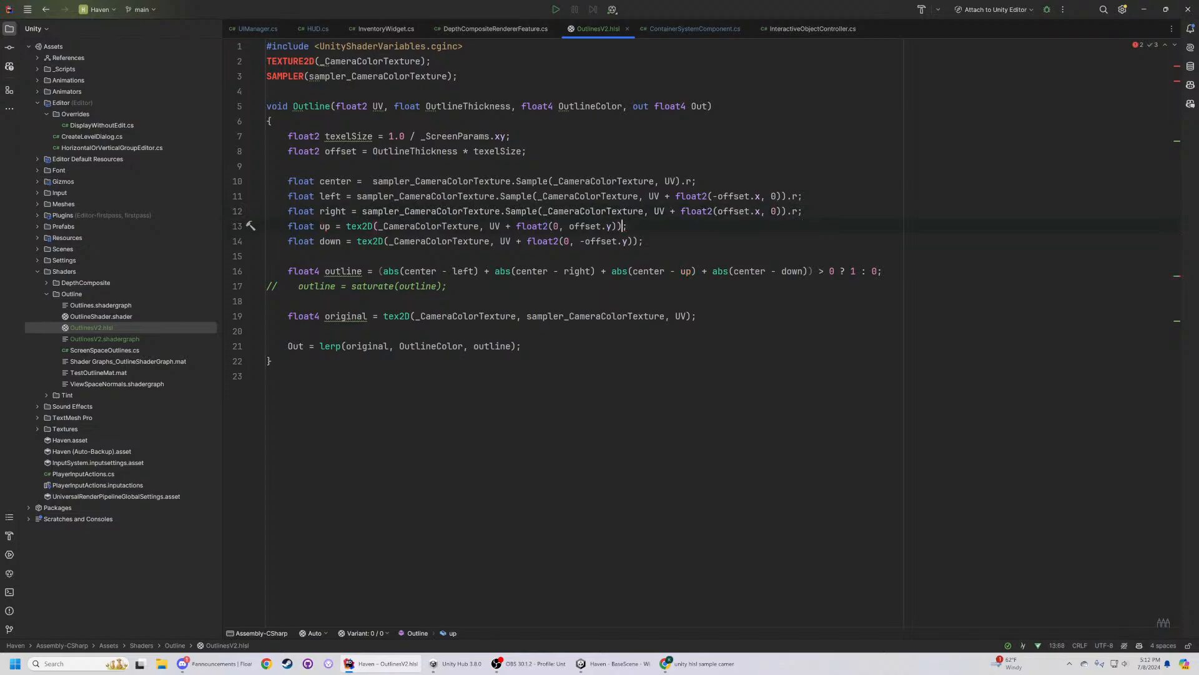
key(Delete)
key(BackSpace)
key(BackSpace)
key(BackSpace)
key(BackSpace)
key(BackSpace)
key(BackSpace)
key(BackSpace)
key(BackSpace)
key(BackSpace)
key(BackSpace)
key(BackSpace)
key(BackSpace)
key(BackSpace)
key(BackSpace)
key(BackSpace)
key(BackSpace)
key(BackSpace)
key(BackSpace)
key(BackSpace)
key(BackSpace)
key(BackSpace)
key(BackSpace)
key(BackSpace)
key(BackSpace)
key(BackSpace)
key(BackSpace)
key(BackSpace)
key(BackSpace)
key(BackSpace)
key(BackSpace)
key(BackSpace)
key(BackSpace)
key(BackSpace)
key(BackSpace)
key(BackSpace)
key(BackSpace)
key(BackSpace)
key(BackSpace)
key(BackSpace)
key(BackSpace)
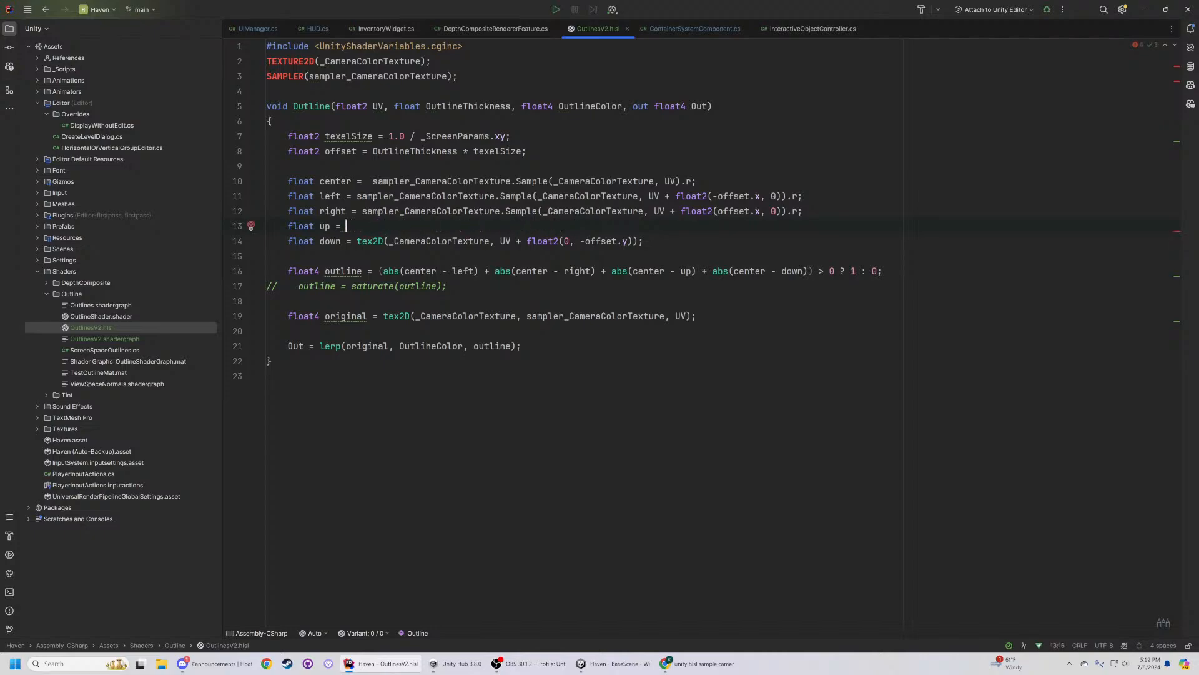
key(Tab)
- Replace the tex2D call for down with sampler_CameraColorTexture.Sample(_CameraColorTexture, UV + float2(0, -offset.y)).r
key(Down)
key(BackSpace)
key(BackSpace)
key(BackSpace)
key(BackSpace)
key(BackSpace)
key(BackSpace)
key(BackSpace)
key(BackSpace)
key(BackSpace)
key(BackSpace)
key(BackSpace)
key(BackSpace)
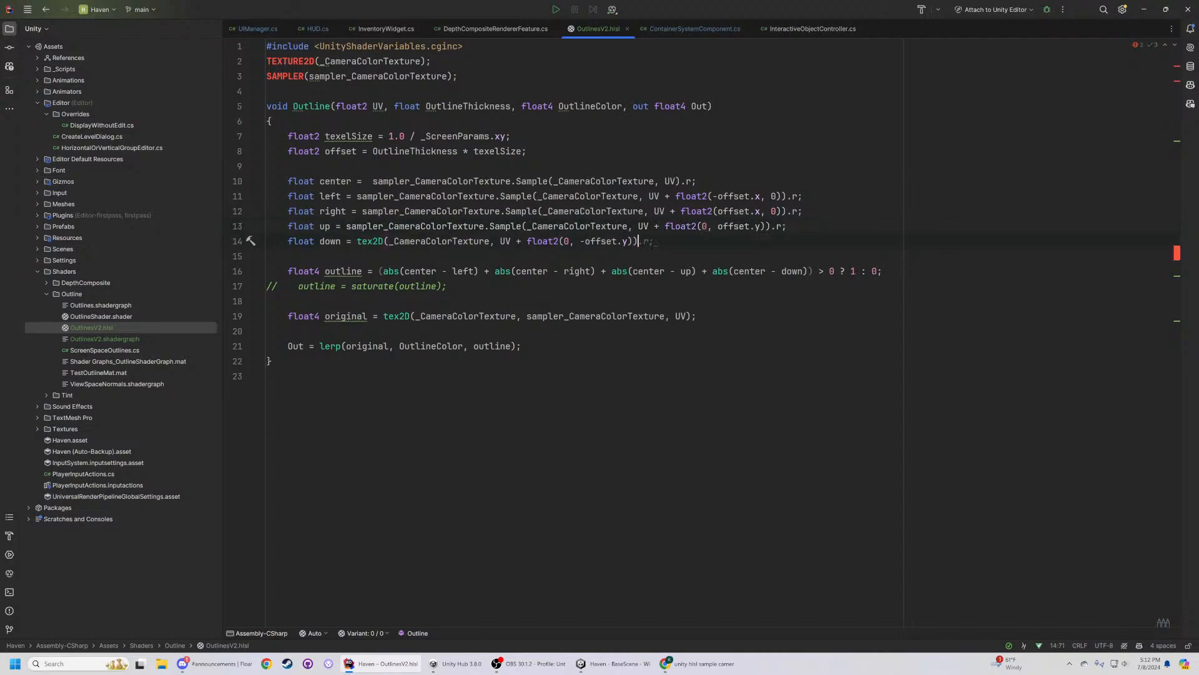
key(BackSpace)
key(BackSpace)
key(BackSpace)
key(BackSpace)
key(BackSpace)
key(BackSpace)
key(BackSpace)
key(BackSpace)
key(BackSpace)
key(BackSpace)
key(BackSpace)
key(BackSpace)
key(BackSpace)
key(BackSpace)
key(BackSpace)
key(BackSpace)
key(BackSpace)
key(BackSpace)
key(BackSpace)
key(BackSpace)
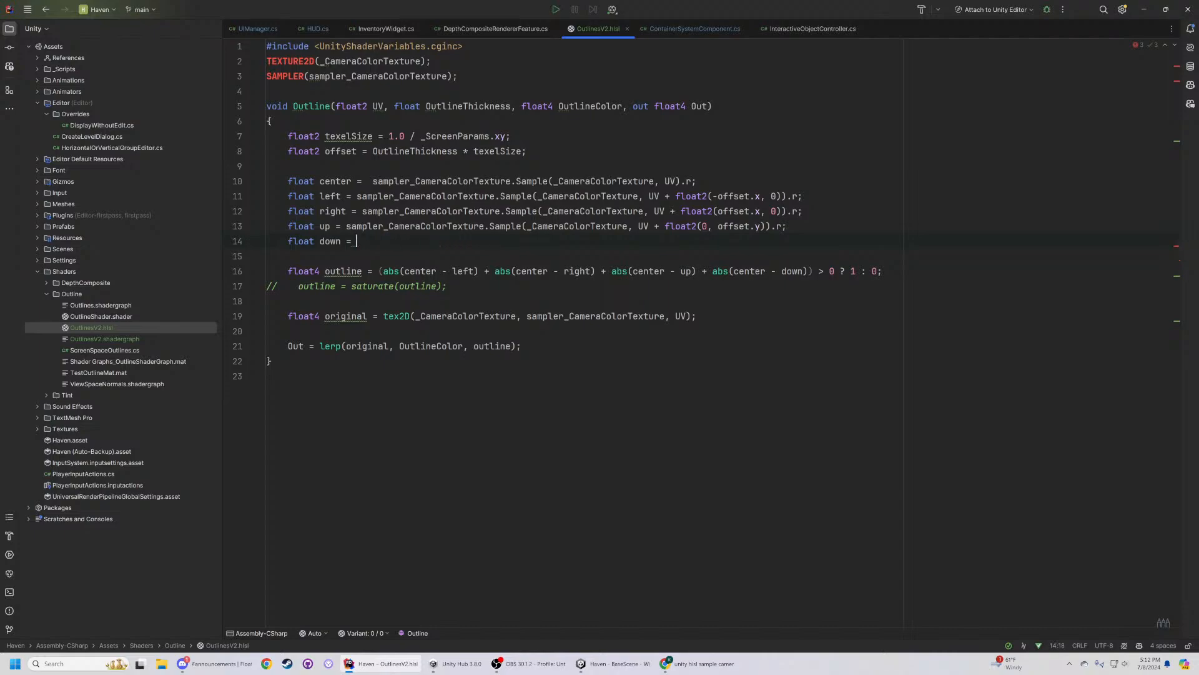
key(Tab)
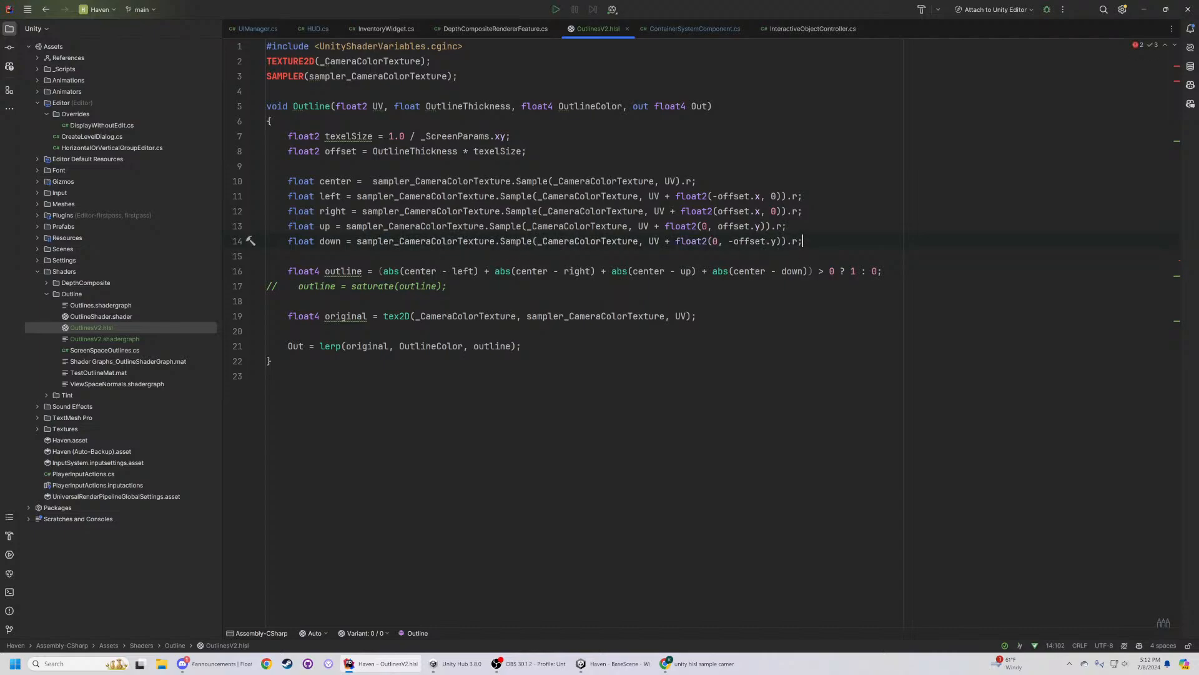
- Switch to Unity and examine the Outline custom function node's error and the shader error logged in the console
click(635, 665)
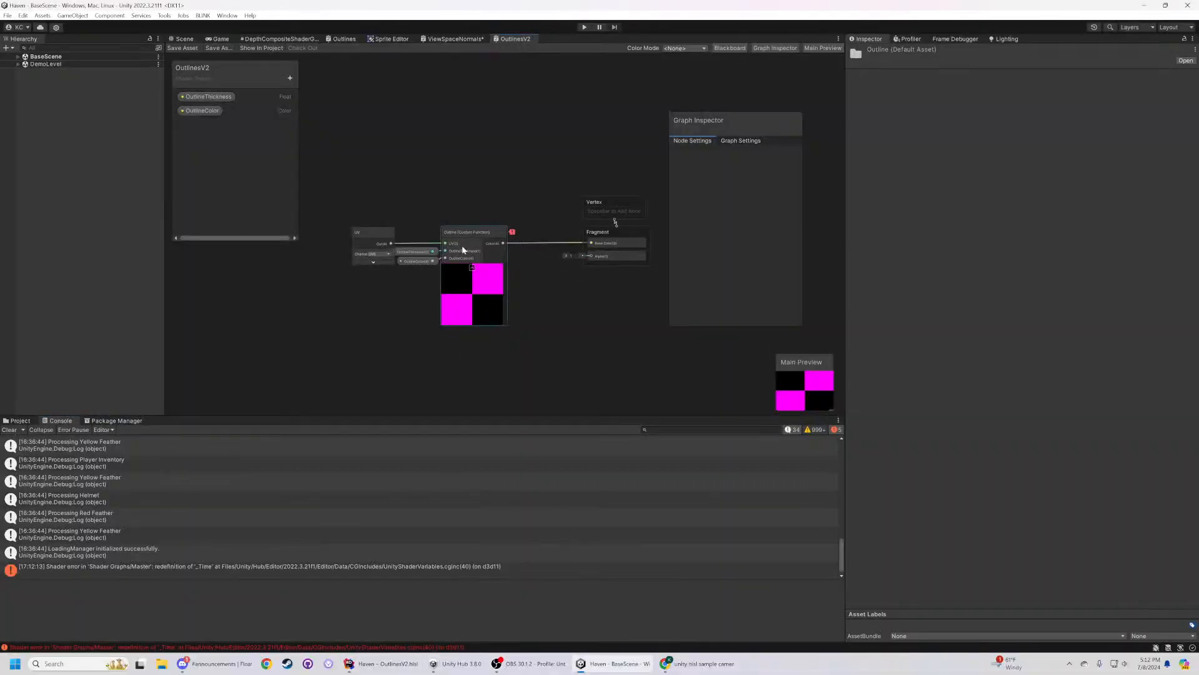
mouse_move(515, 237)
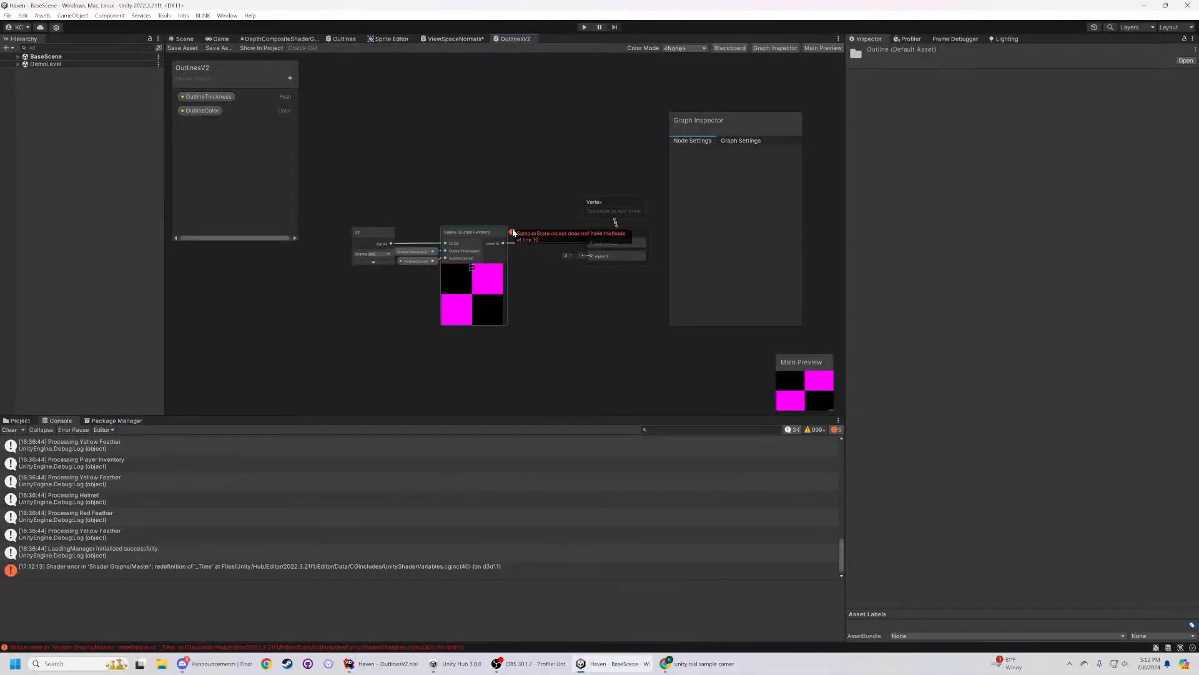
click(493, 230)
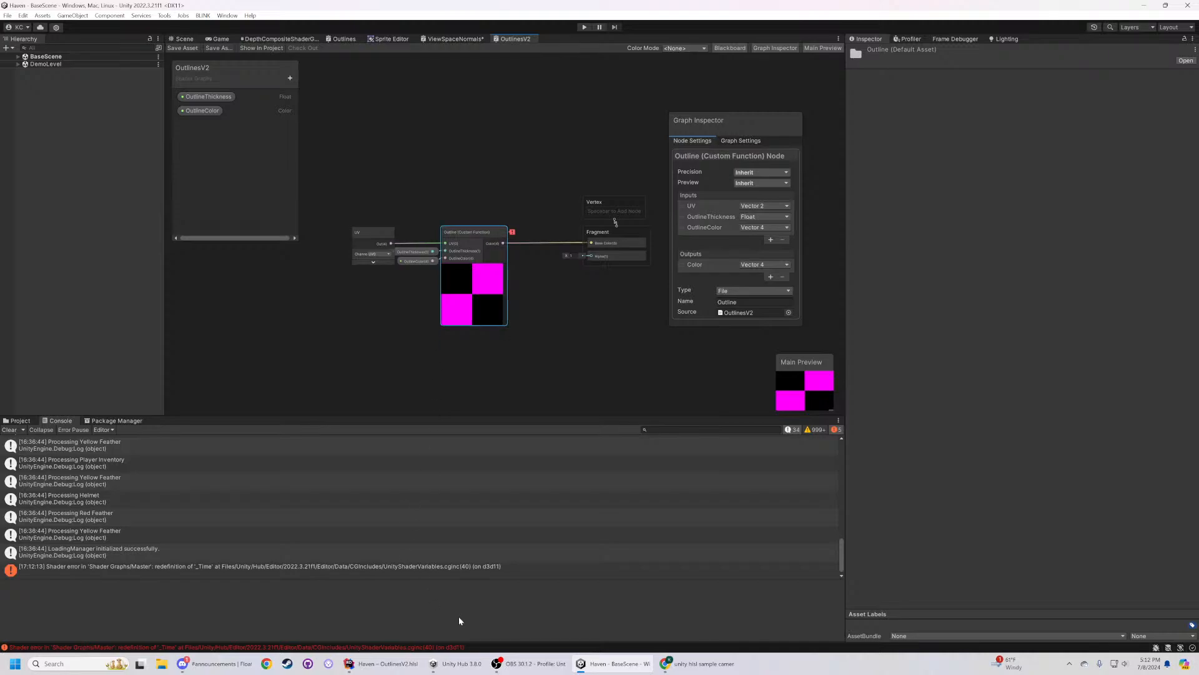
click(303, 648)
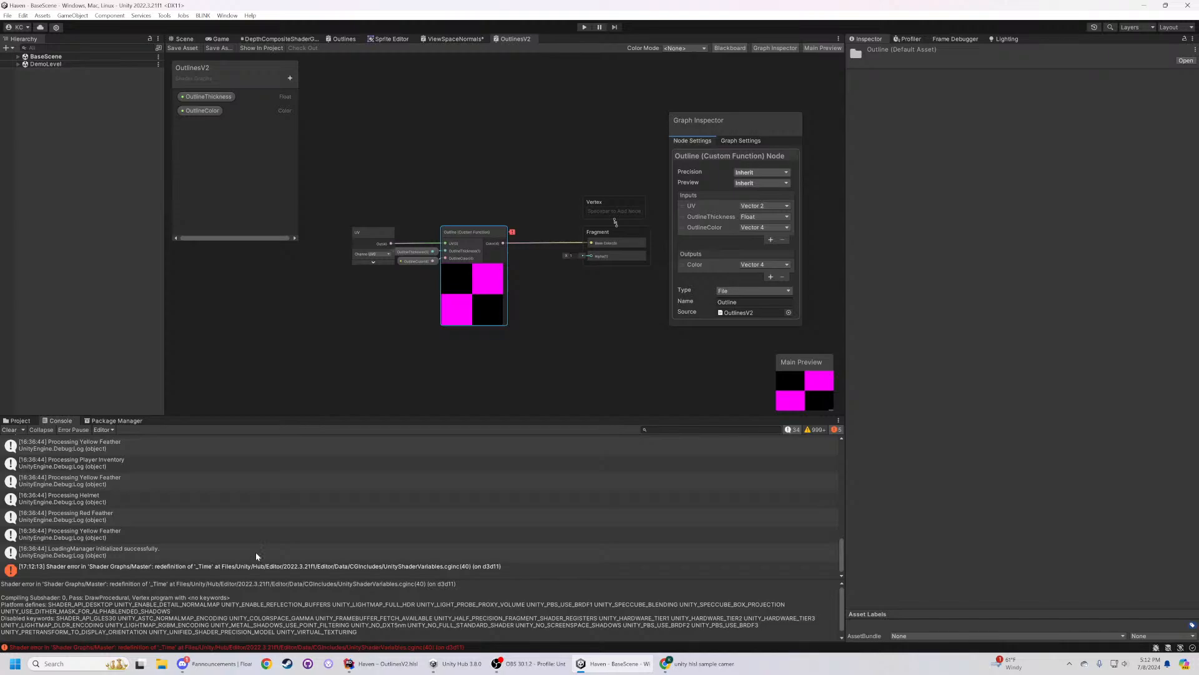
click(248, 570)
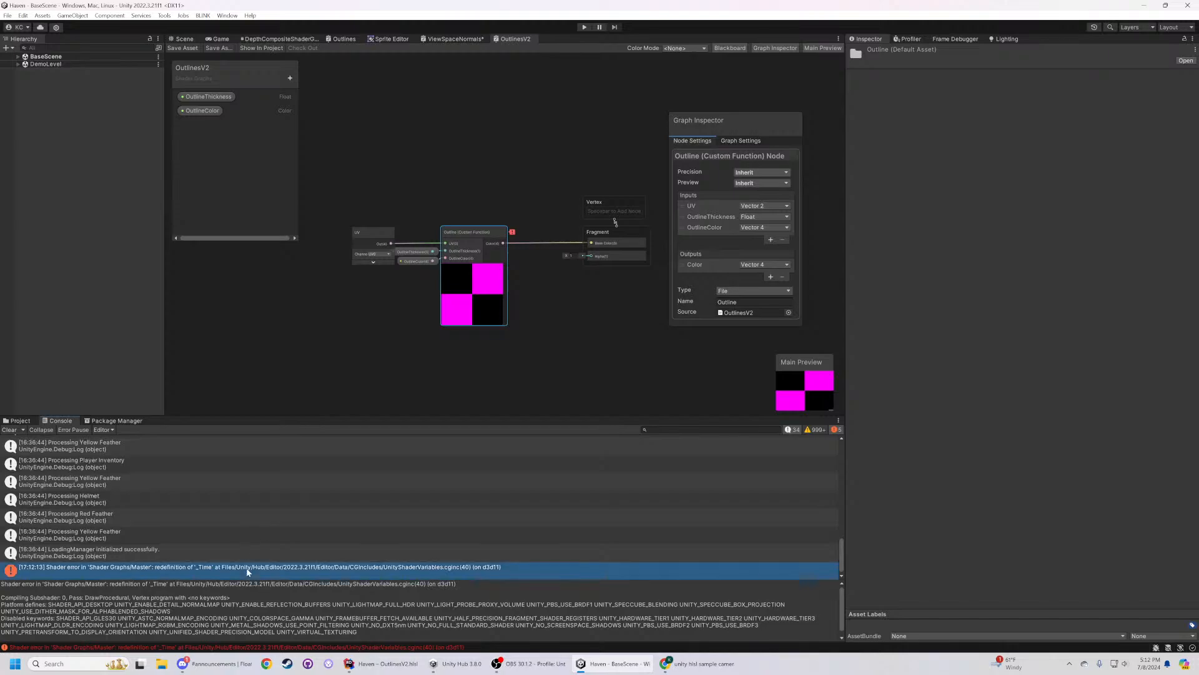
click(699, 663)
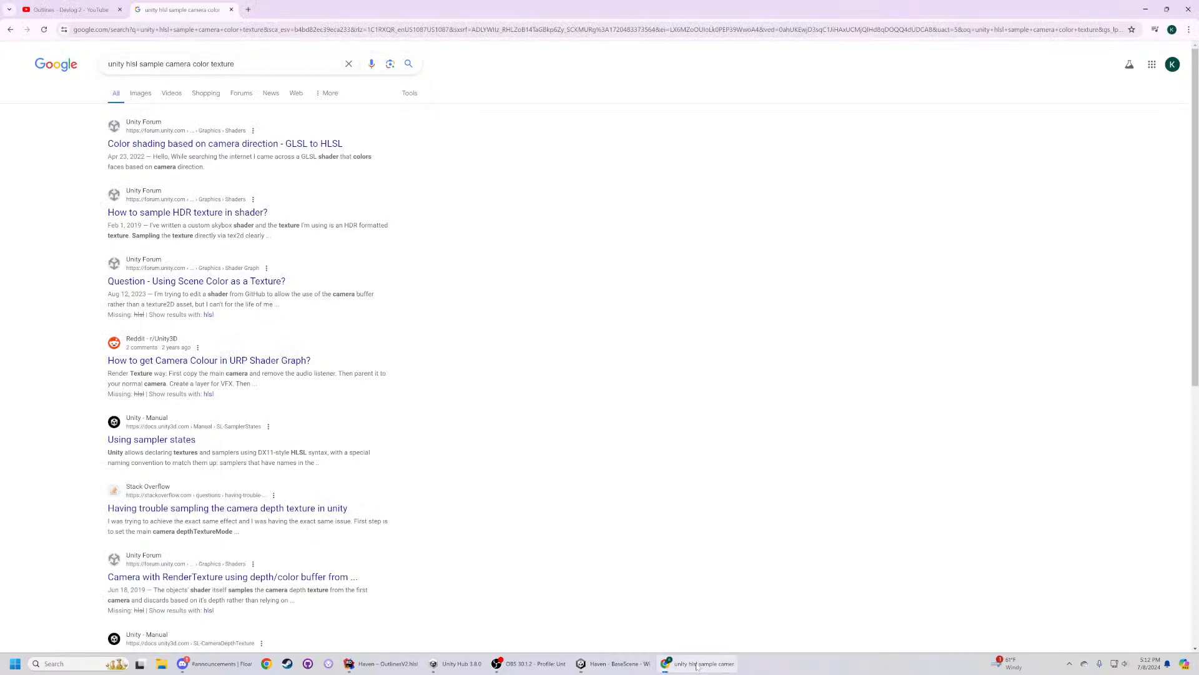
click(531, 664)
click(598, 668)
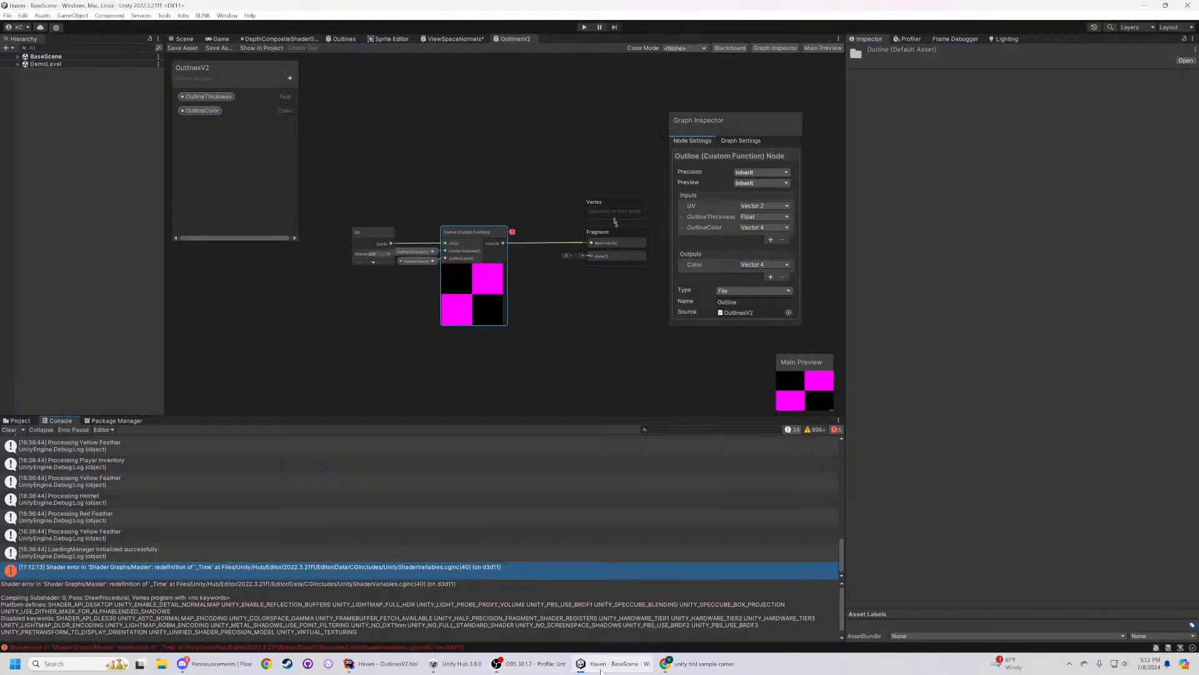
- Return to OutlinesV2.hlsl in Rider and delete the UnityShaderVariables.cginc include line
click(384, 666)
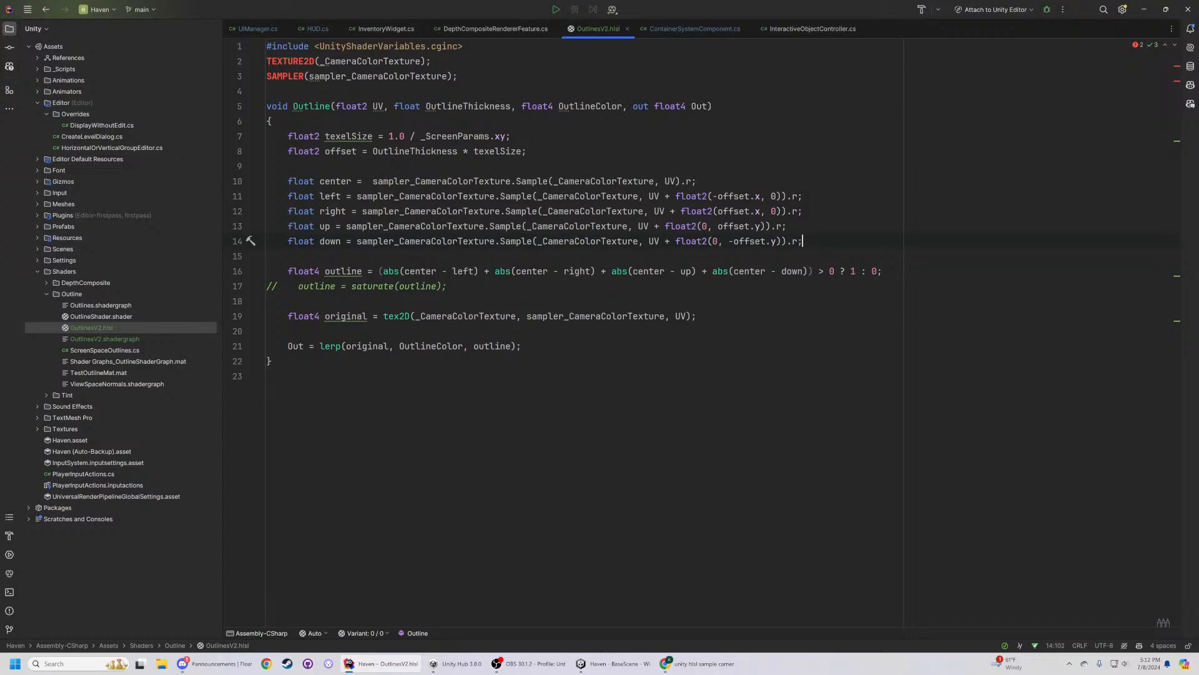
drag(463, 47, 267, 47)
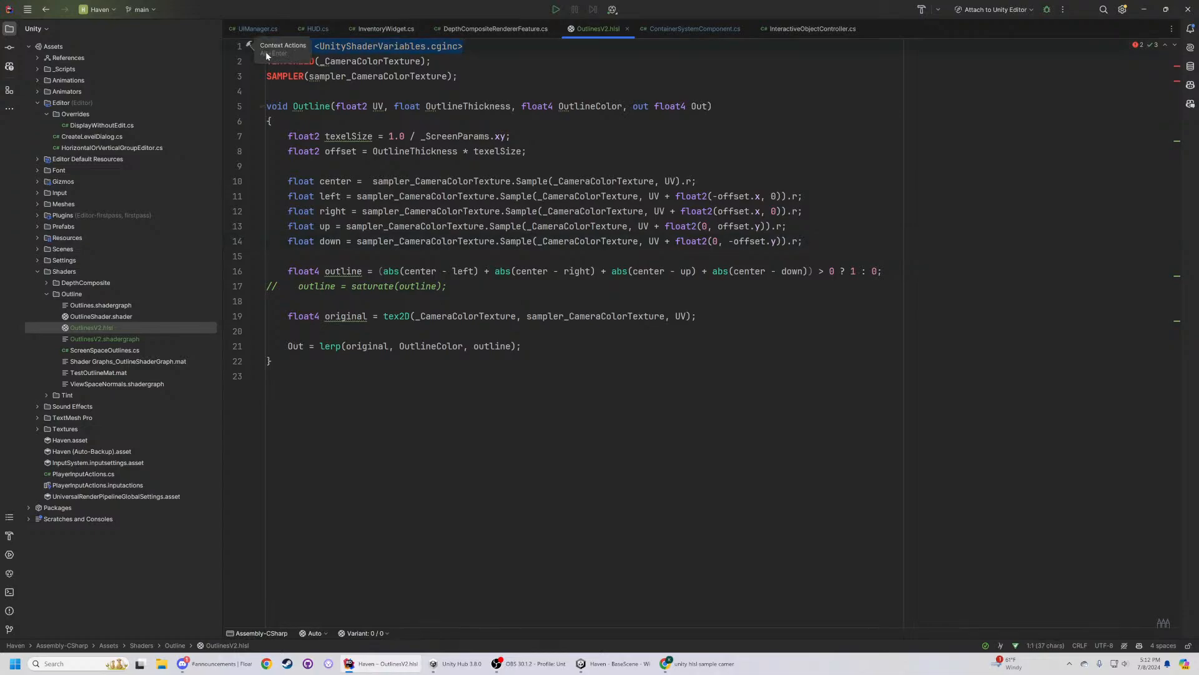
key(BackSpace)
key(Down)
key(BackSpace)
- Review the quick fixes offered for _ScreenParams in the texelSize line without applying any
click(473, 121)
key(alt+Return)
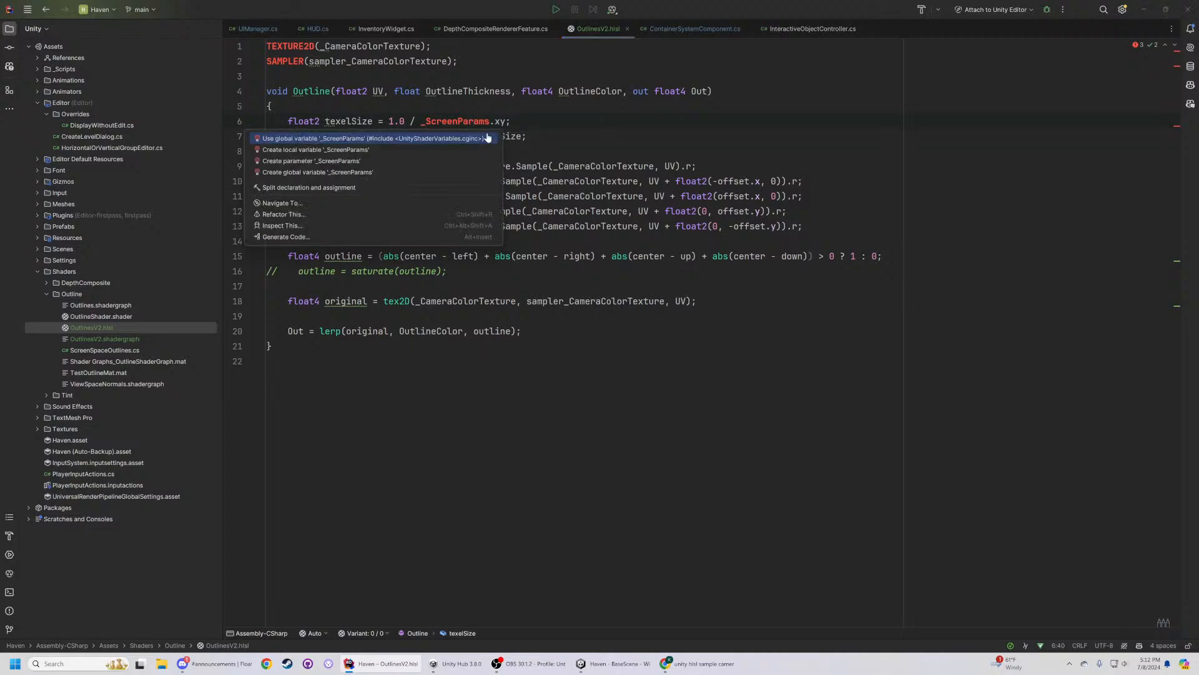
key(Down)
click(271, 106)
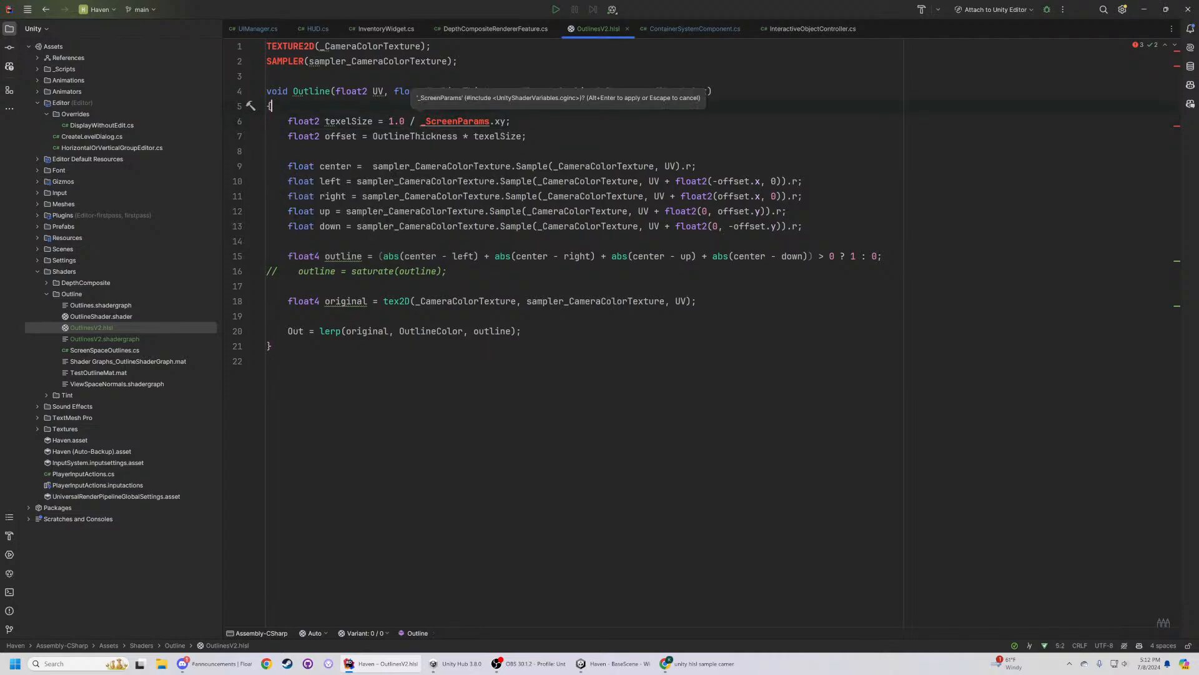
- Copy the Packages/com.unity.render-pipelines.universal/ShaderLibrary/Core.hlsl include from OutlineShader.shader into a new first line of OutlinesV2.hlsl
double_click(94, 316)
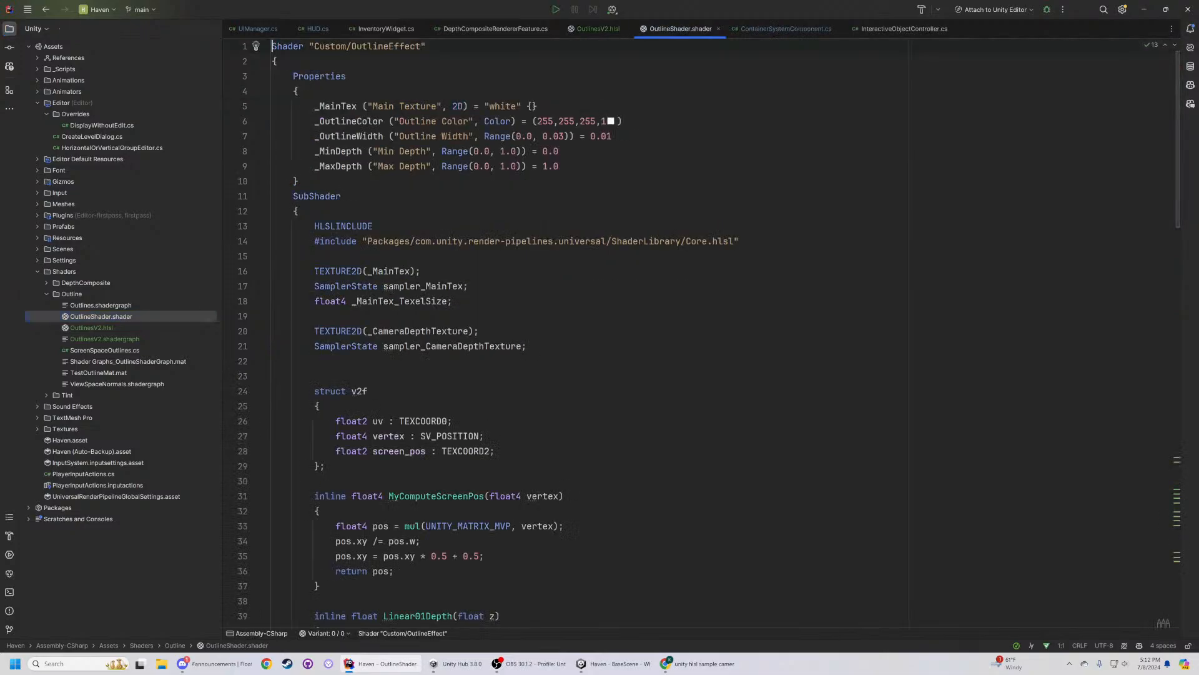
drag(739, 241, 315, 243)
key(ctrl+c)
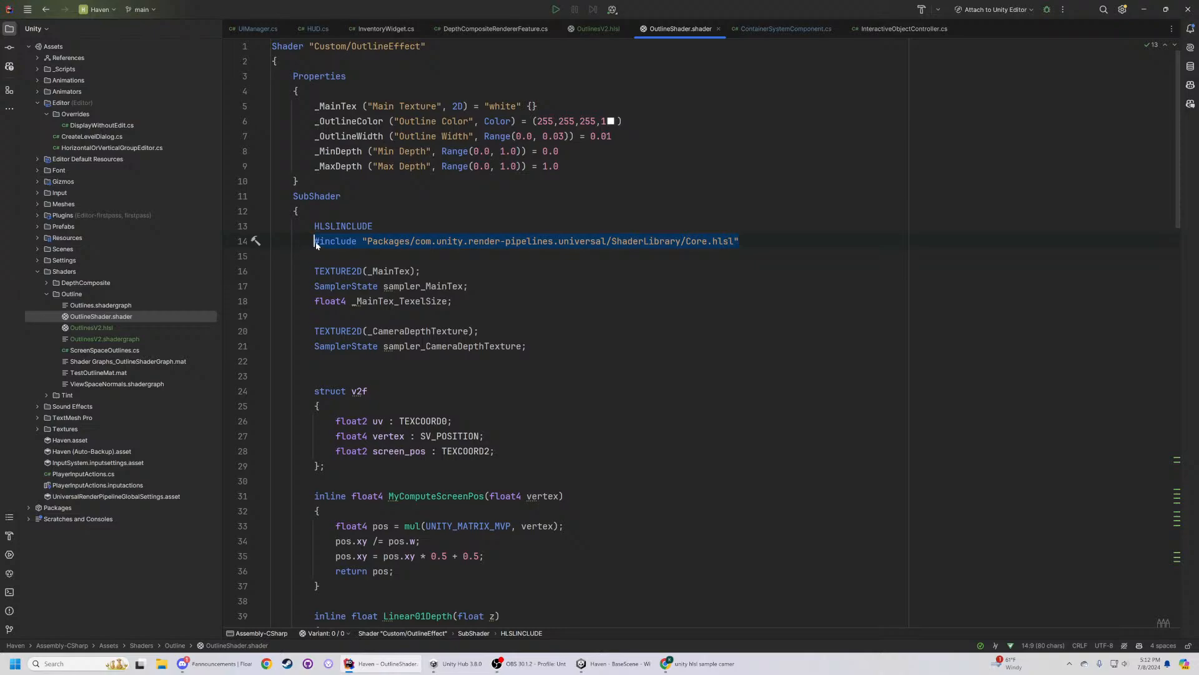
click(591, 29)
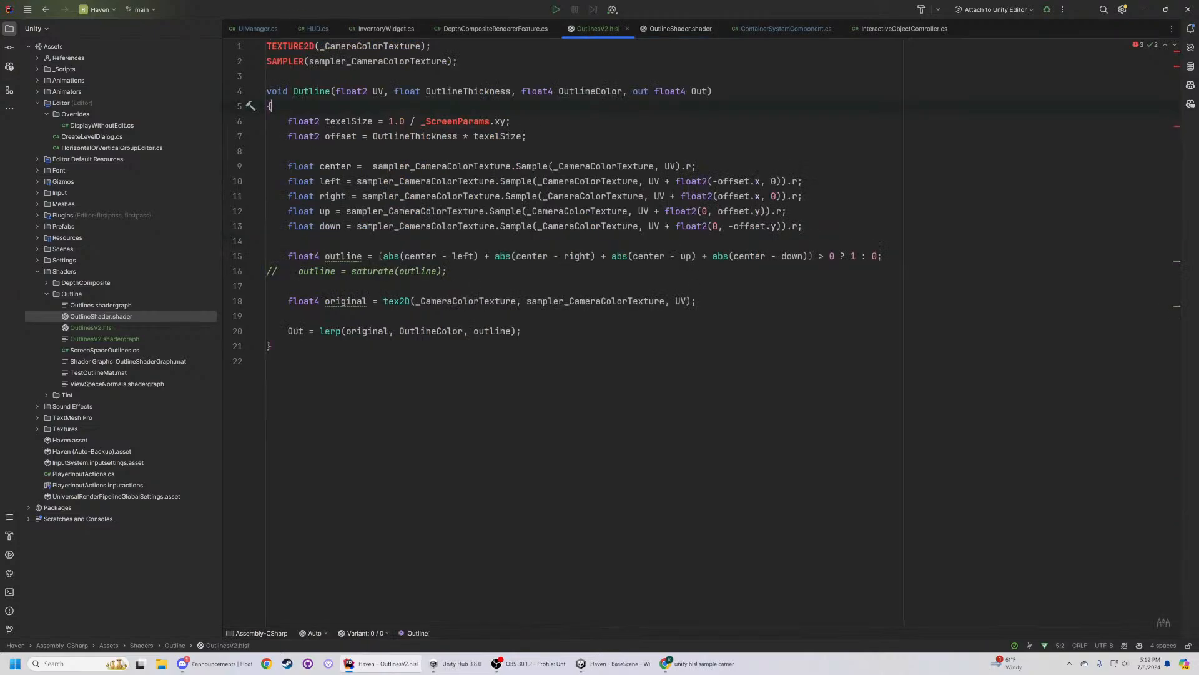
click(267, 46)
key(Return)
key(Up)
key(ctrl+v)
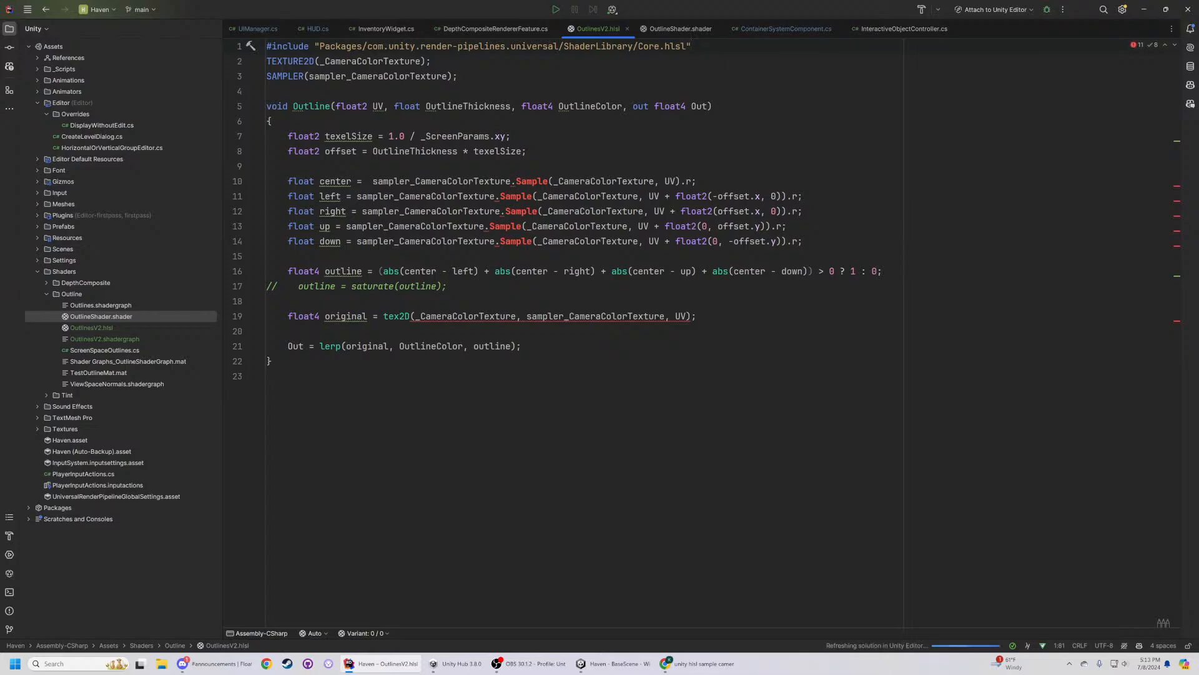
- Try rewriting the center sample from sampler_CameraColorTexture's code completions, and restore the five original sample lines
key(Down)
key(Down)
key(Down)
key(Down)
key(Down)
key(Down)
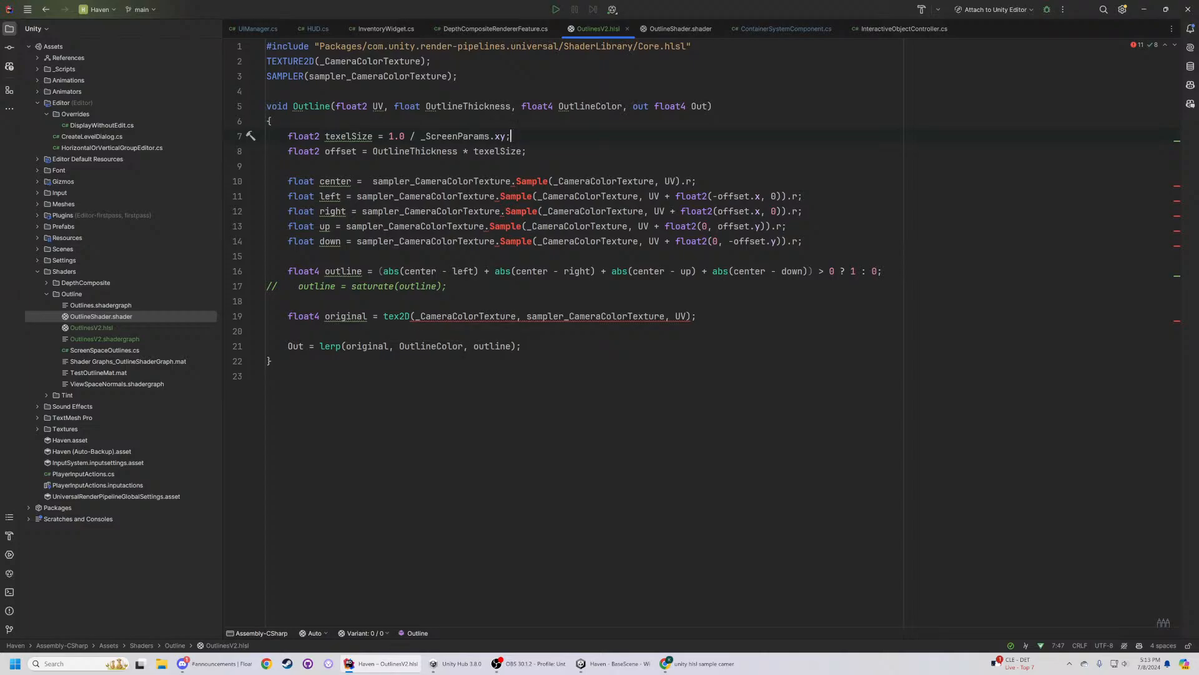
key(ctrl+shift+Left)
key(ctrl+c)
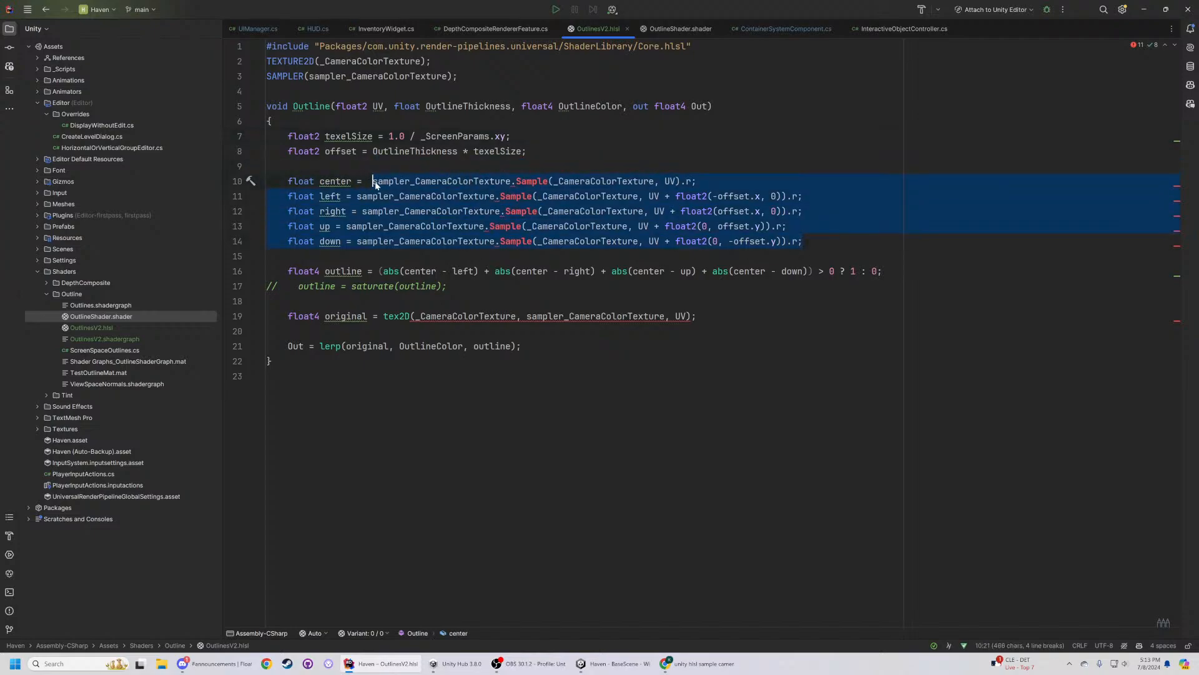
key(BackSpace)
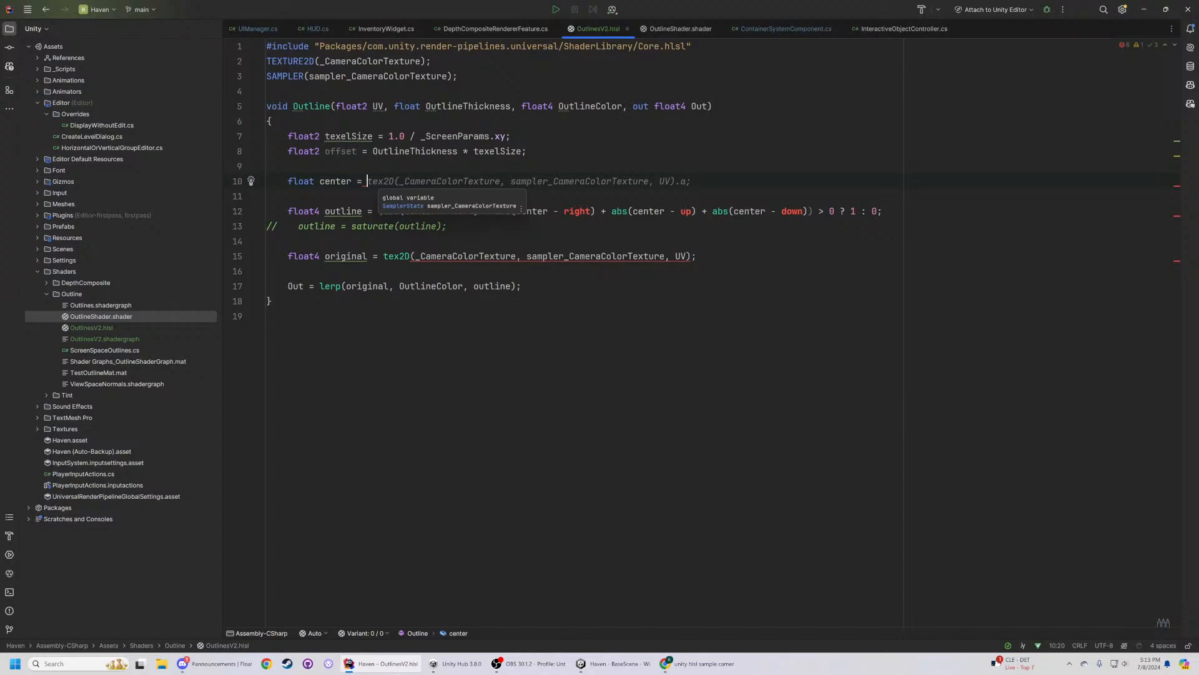
text(sa)
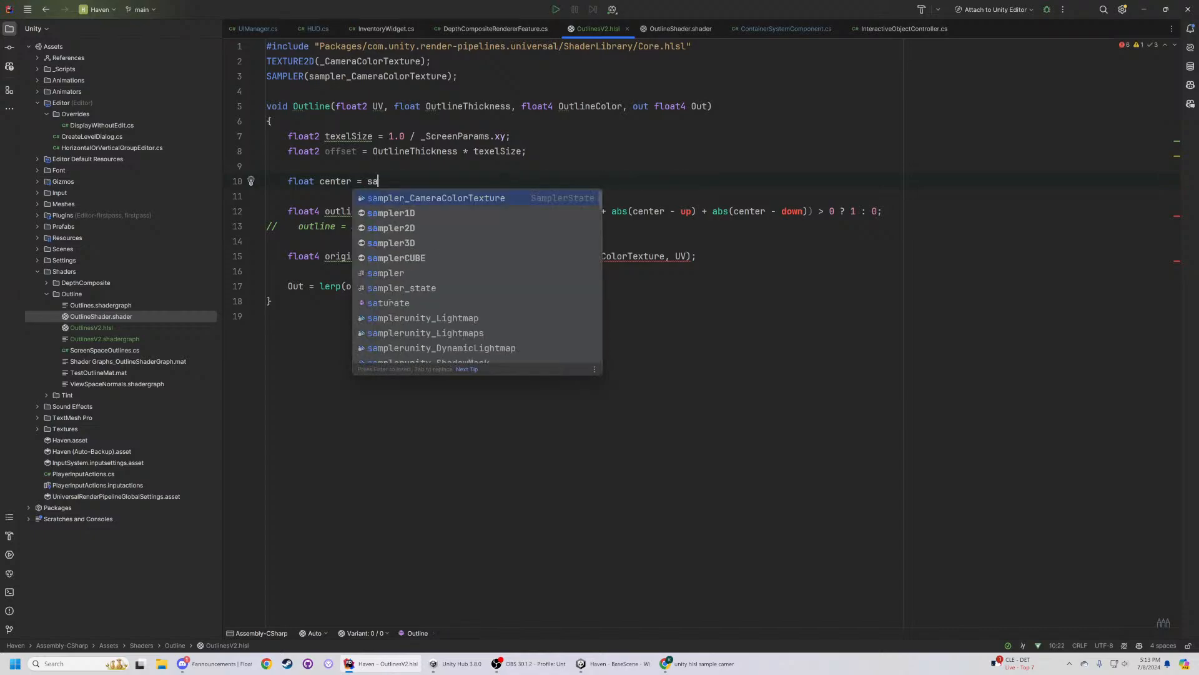
key(Return)
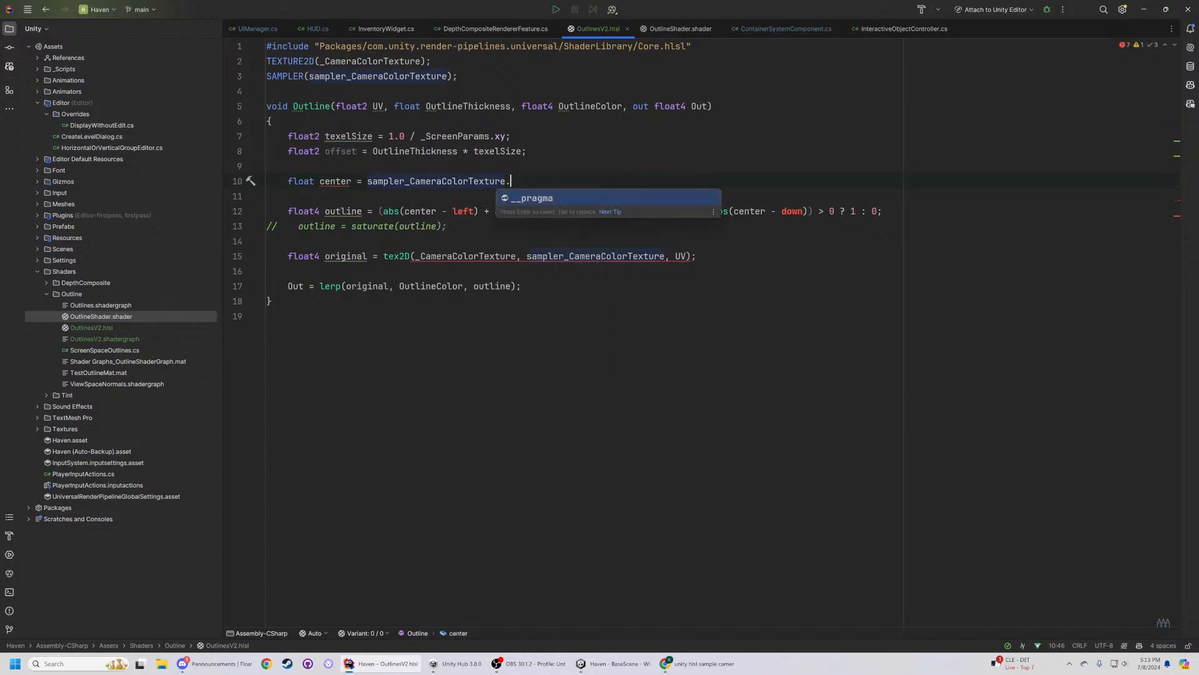
key(Tab)
key(ctrl+z)
key(Escape)
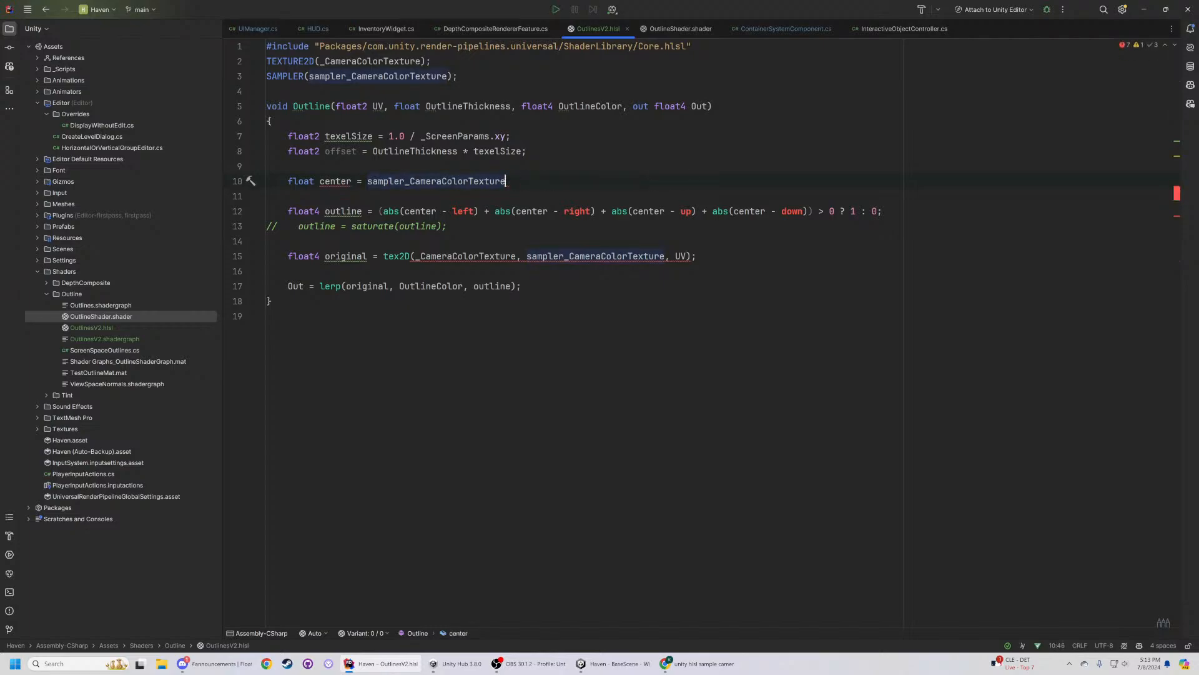
key(BackSpace)
key(BackSpace)
key(BackSpace)
key(BackSpace)
key(BackSpace)
key(BackSpace)
key(BackSpace)
key(BackSpace)
key(BackSpace)
key(BackSpace)
key(BackSpace)
key(BackSpace)
key(BackSpace)
key(BackSpace)
key(BackSpace)
key(BackSpace)
key(BackSpace)
key(BackSpace)
key(BackSpace)
key(BackSpace)
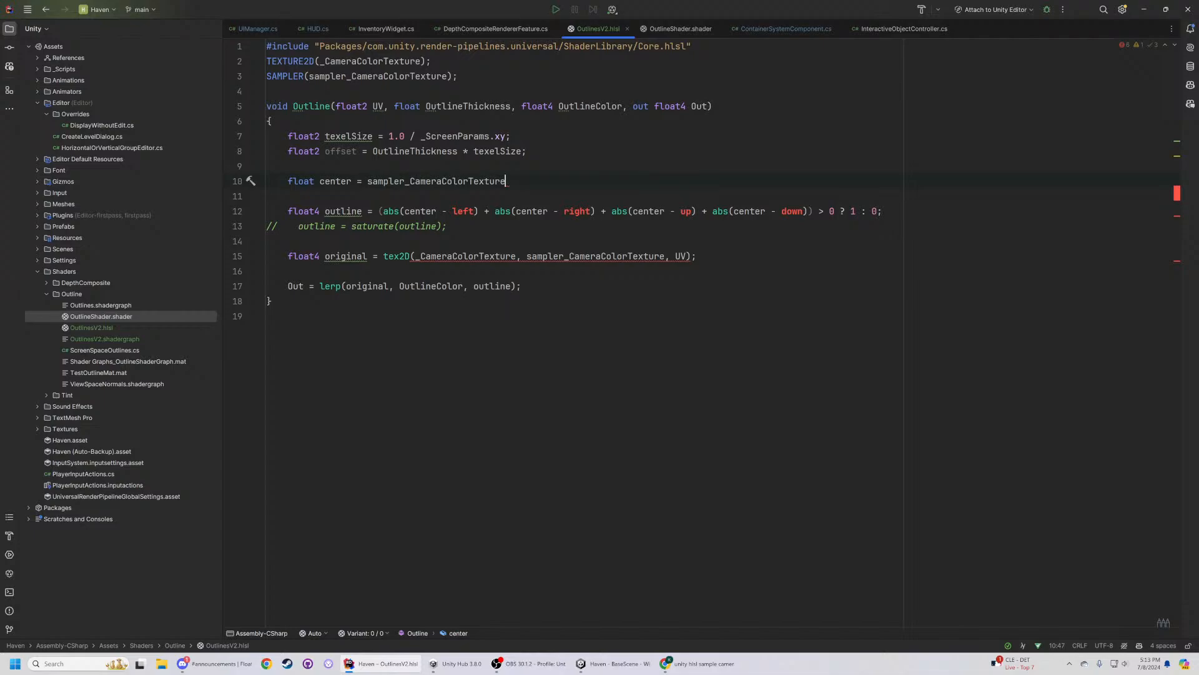
key(ctrl+v)
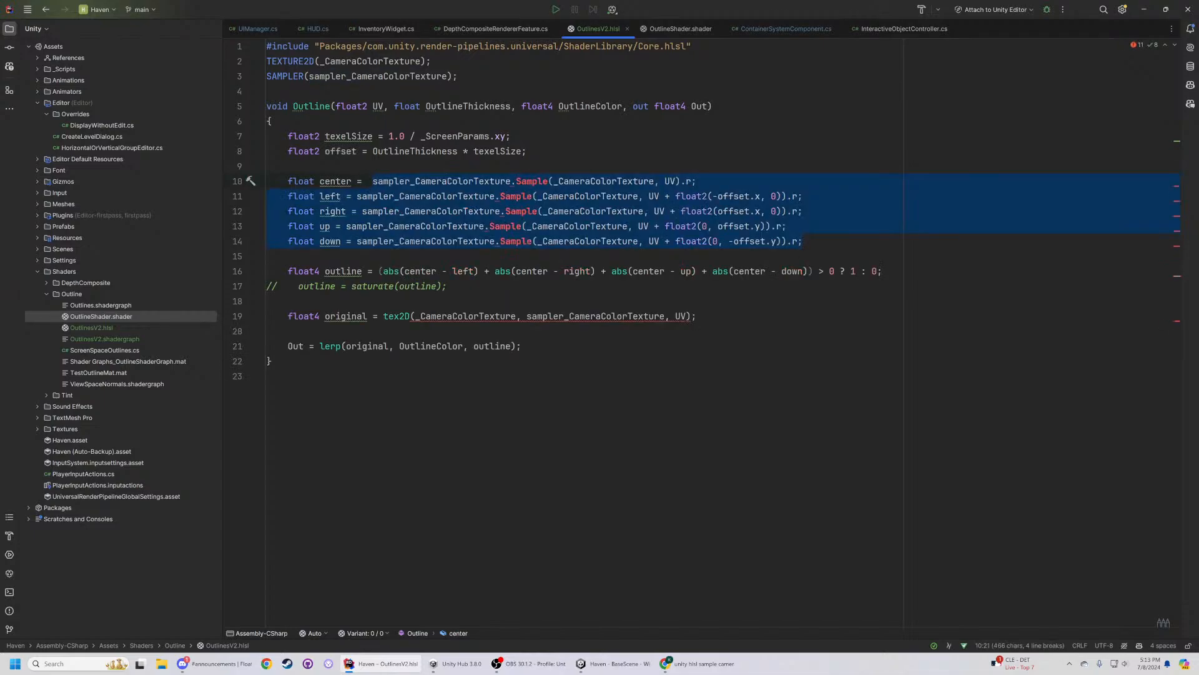
- Try declaring sampler_CameraColorTexture with sampler2D instead of SAMPLER, and revert the declaration
click(554, 181)
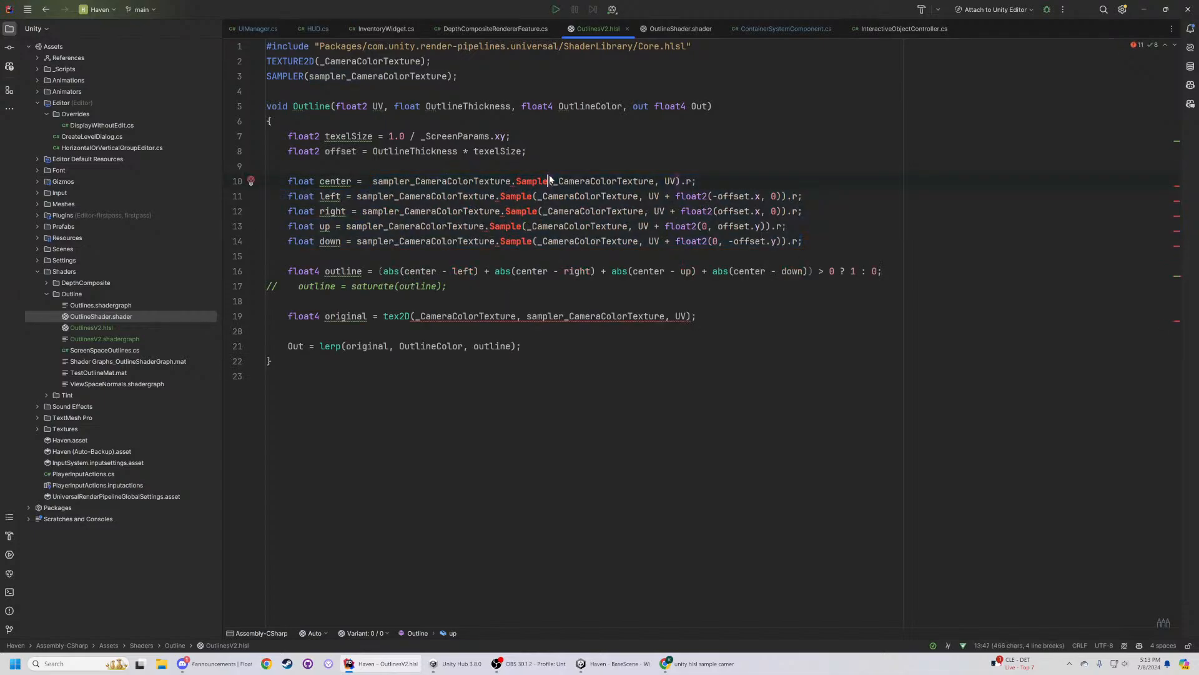
click(303, 80)
click(304, 87)
click(304, 78)
text(2)
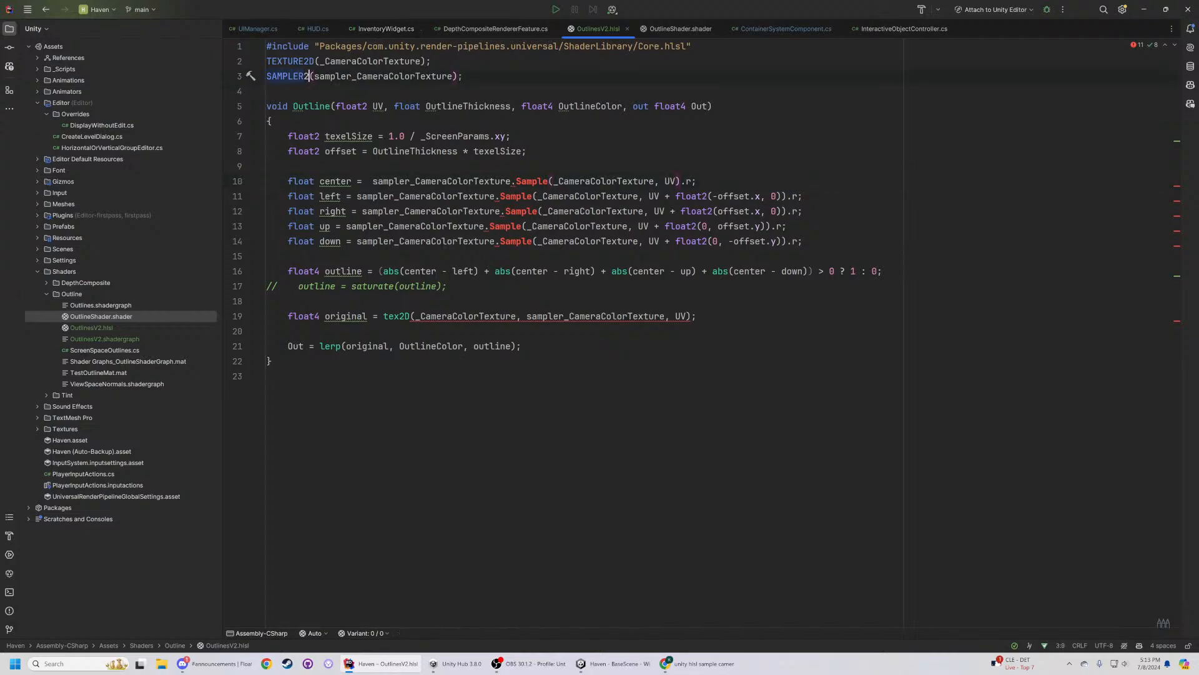
text(D)
click(296, 93)
key(Return)
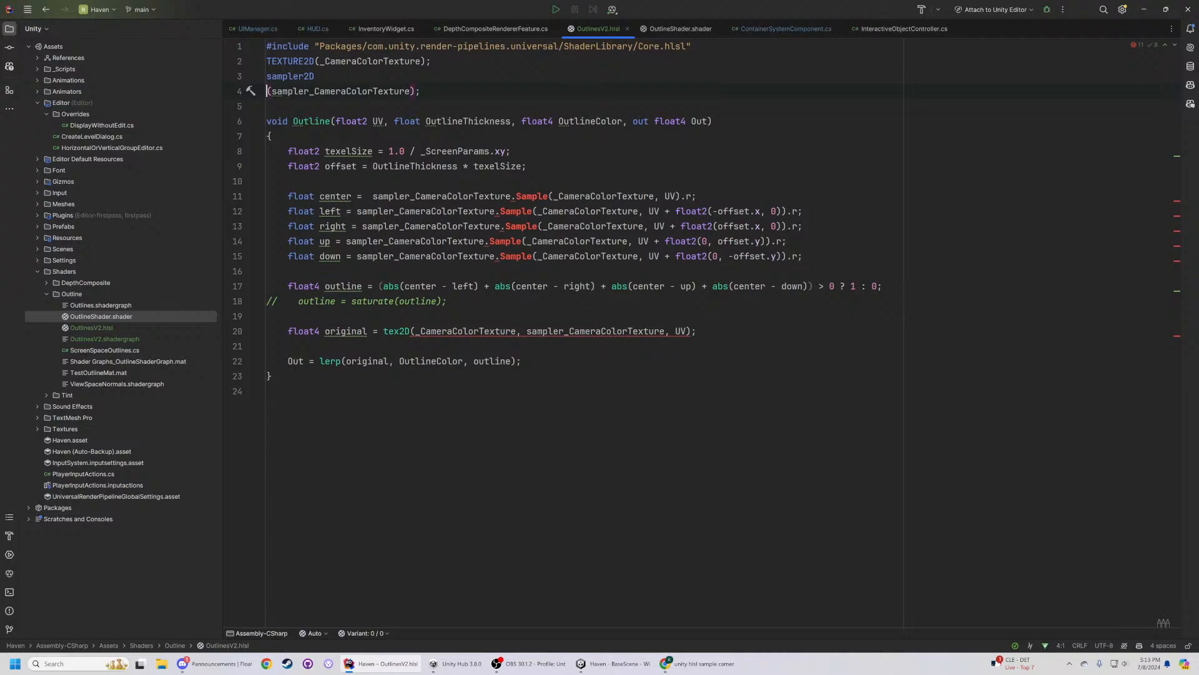
key(BackSpace)
click(468, 76)
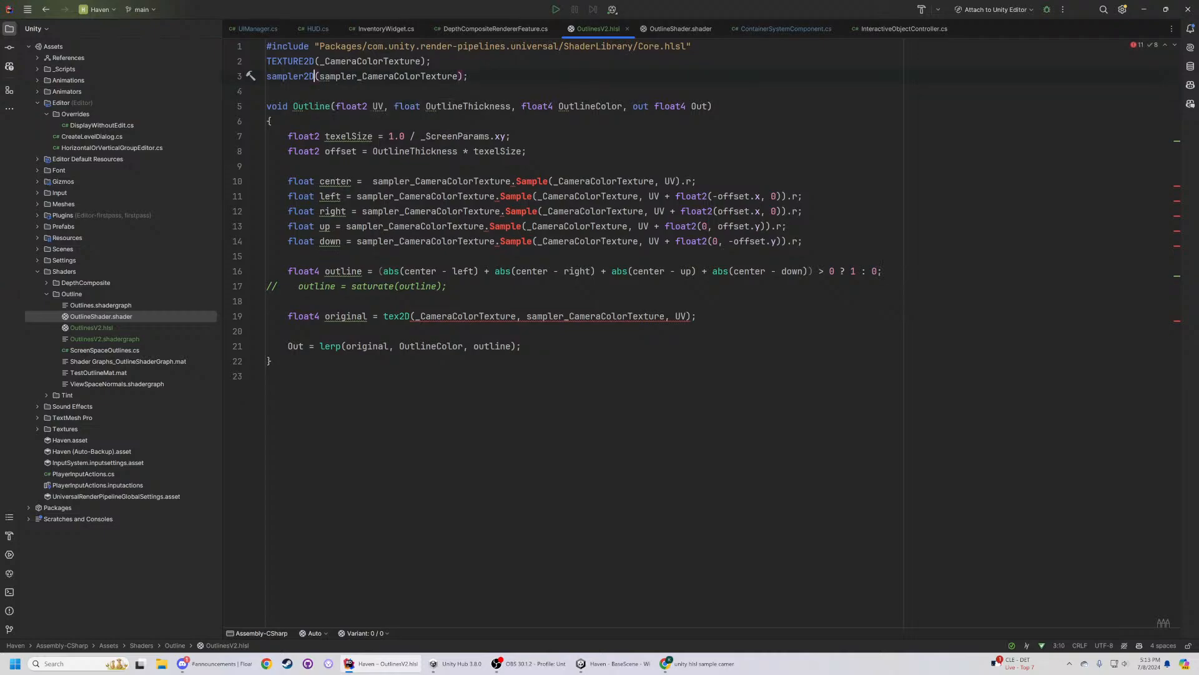
key(ctrl+z)
key(ctrl+z)
key(ctrl+z)
key(ctrl+z)
key(BackSpace)
key(BackSpace)
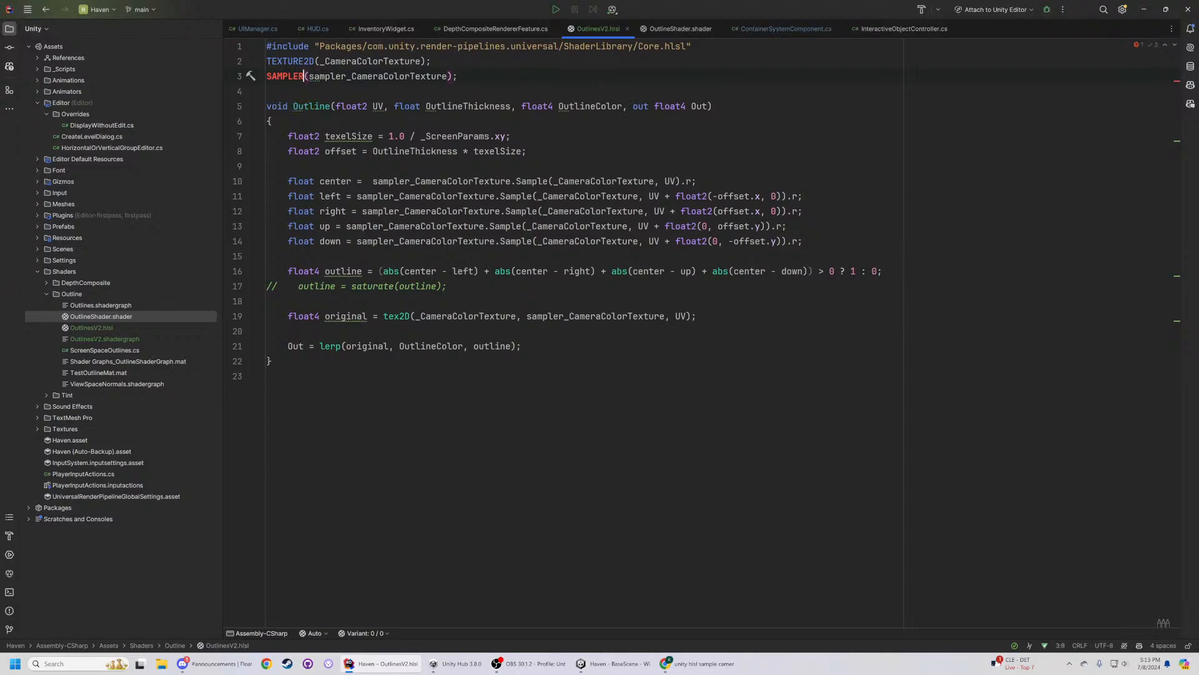
- Inspect the SAMPLER macro's documentation and its definition in D3D11.hlsl, and close that file
click(268, 91)
mouse_move(284, 77)
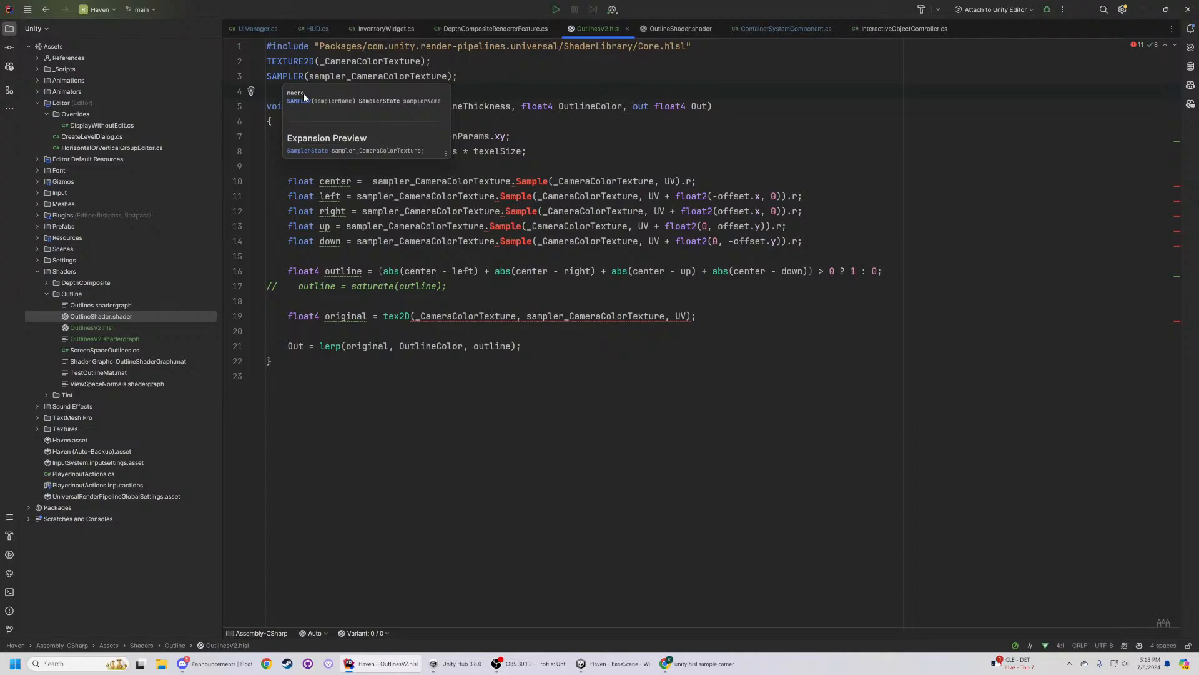
double_click(303, 100)
double_click(309, 150)
click(446, 153)
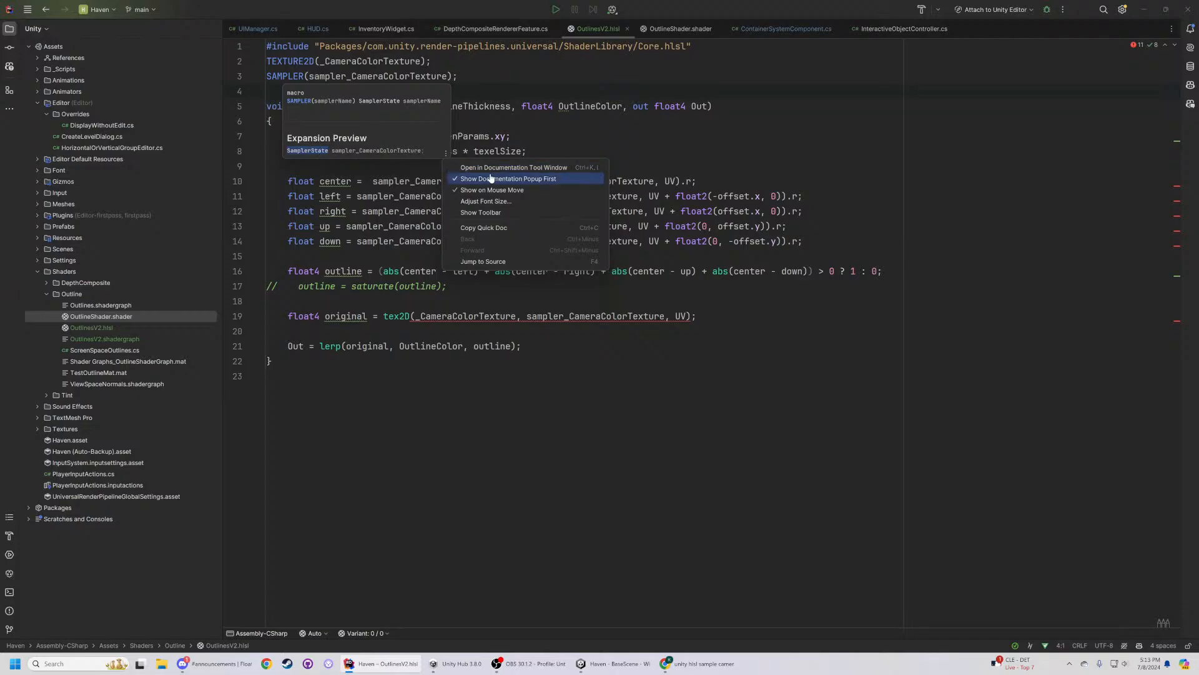
click(486, 261)
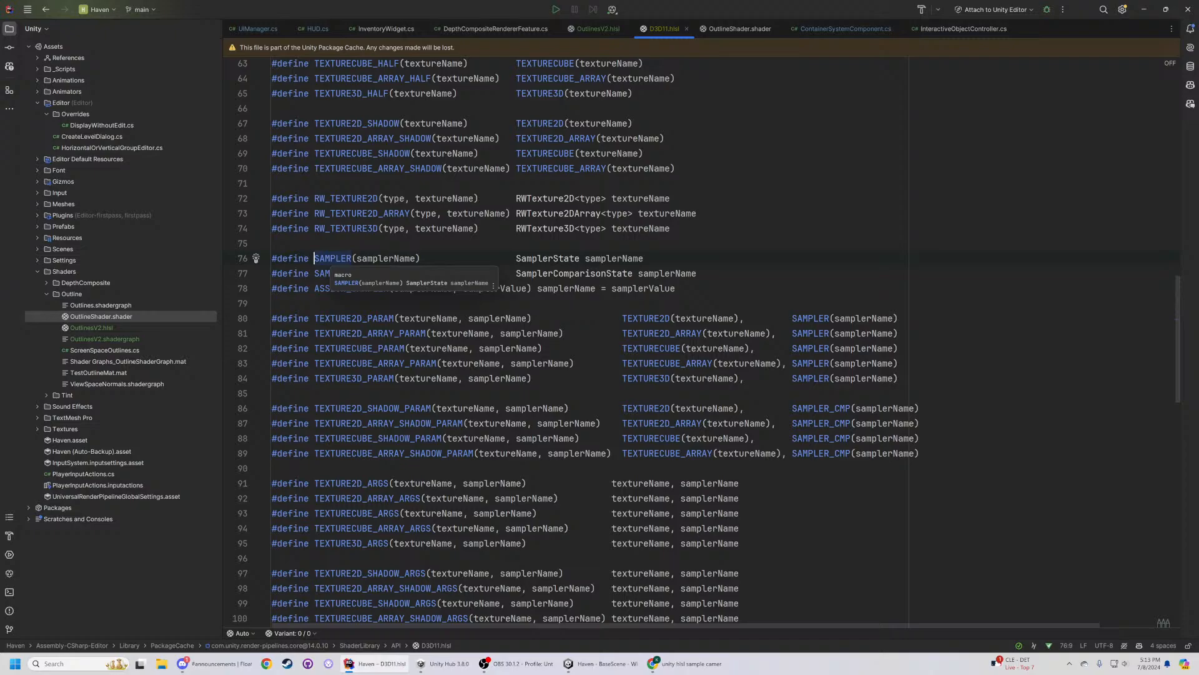
double_click(332, 258)
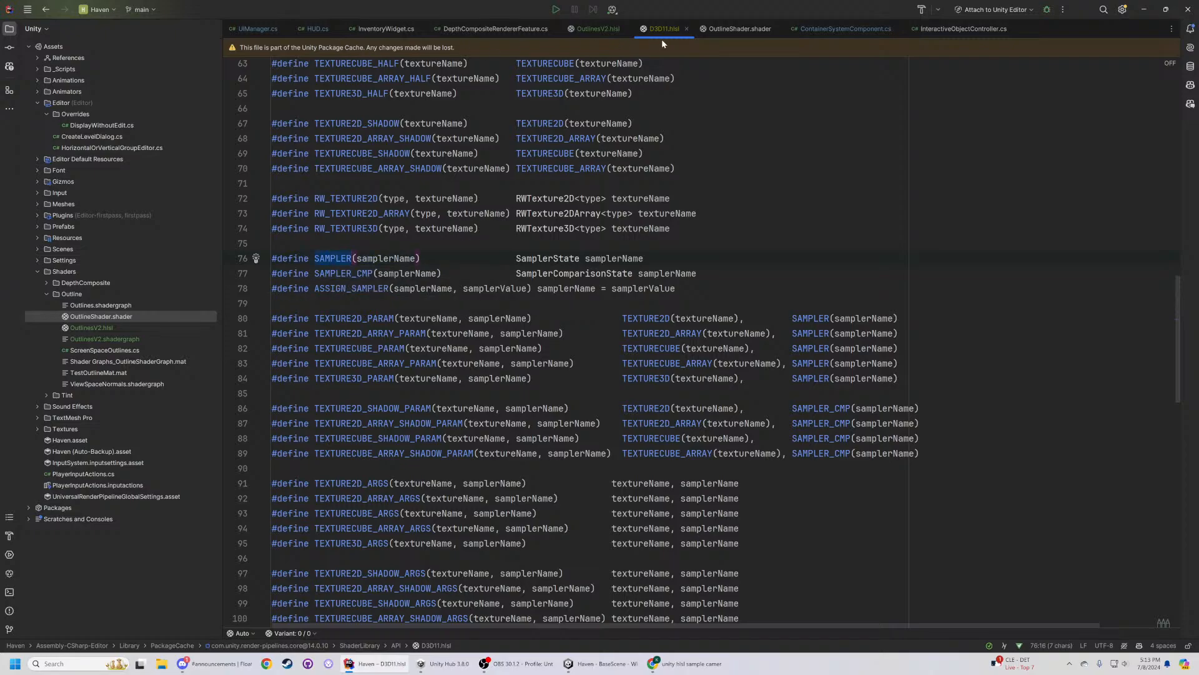
click(685, 30)
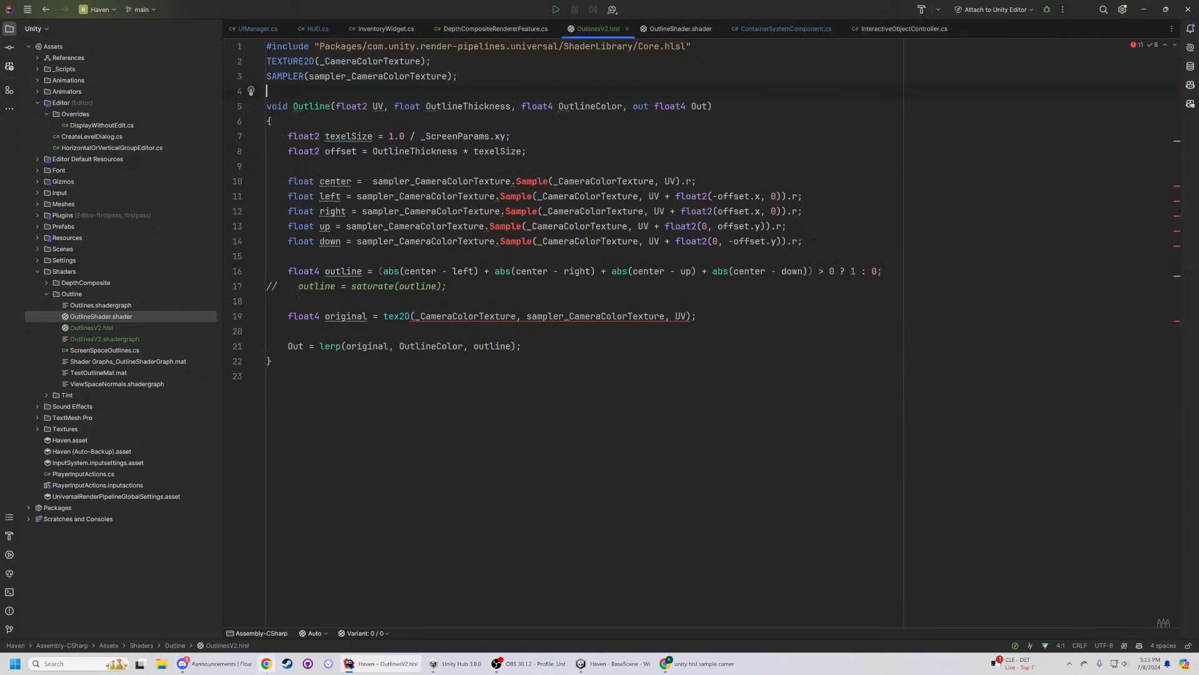
- Switch to Chrome, search for "unity SAMPLER hlsl" in a new tab, and open the Unity manual page Using sampler states
click(200, 667)
click(201, 667)
click(685, 666)
key(ctrl+t)
text(unity SAM)
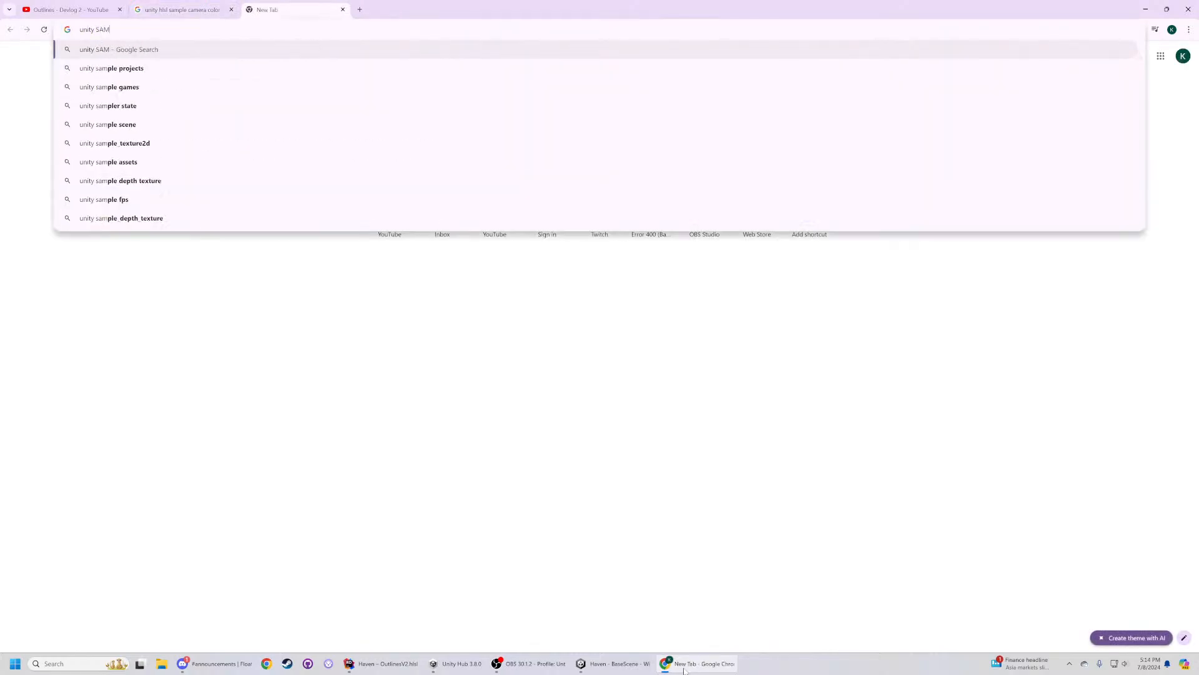
text(PLER )
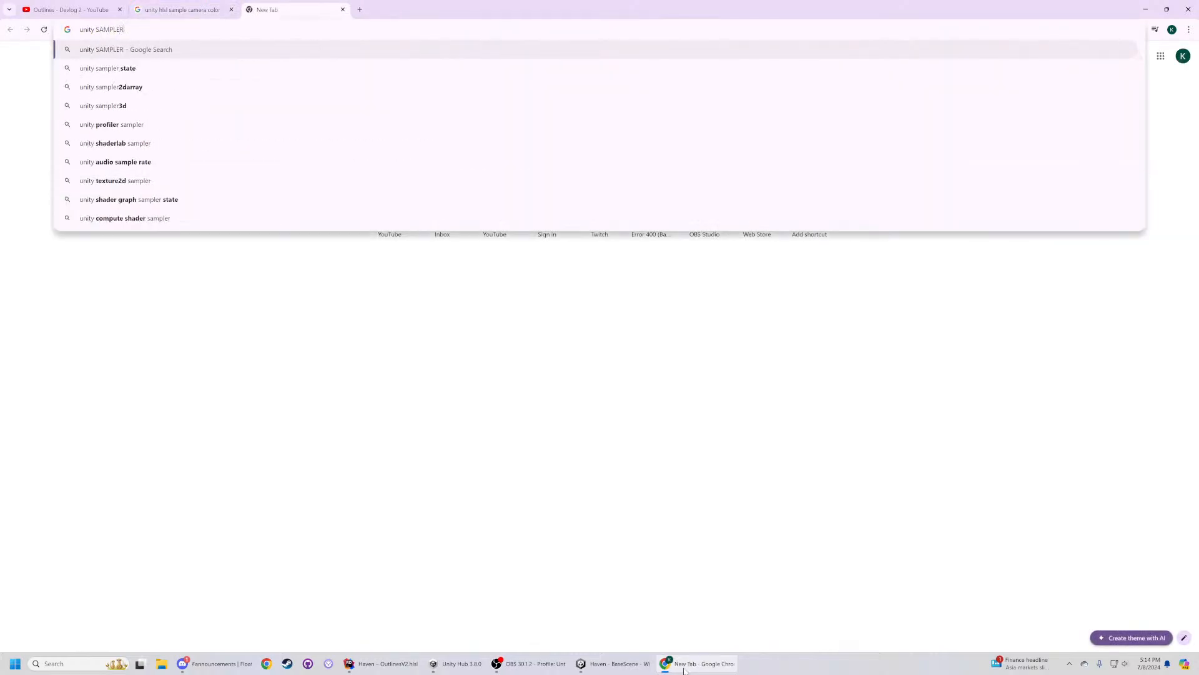
text(hlsl)
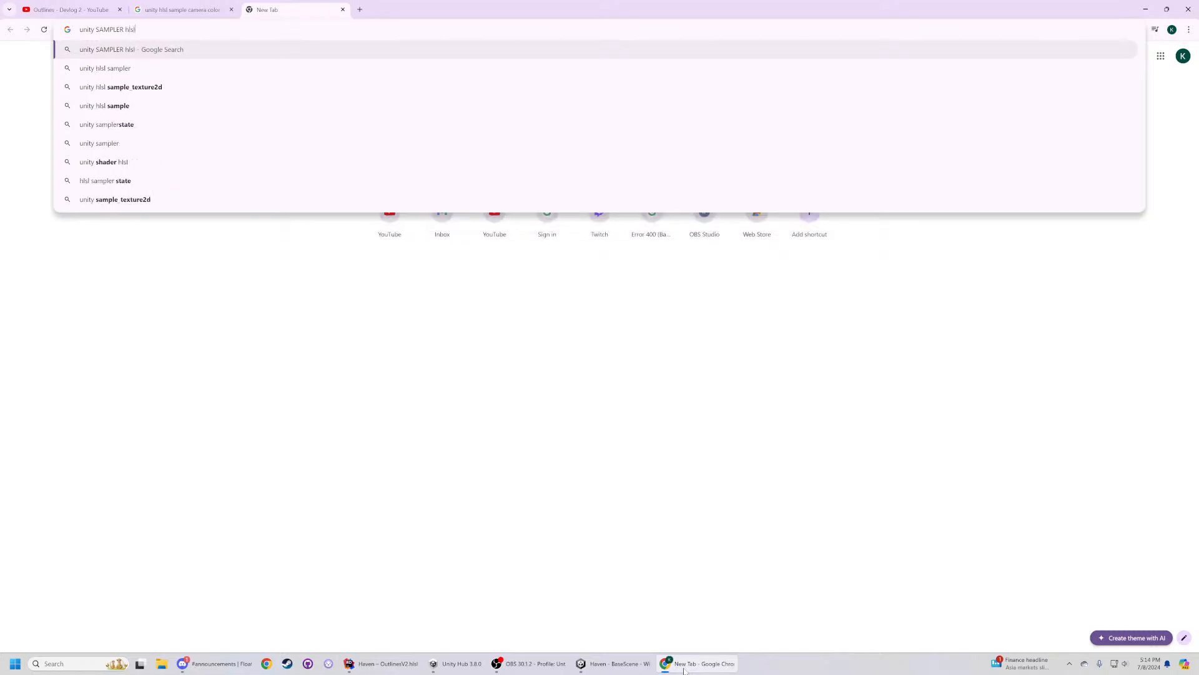
key(Return)
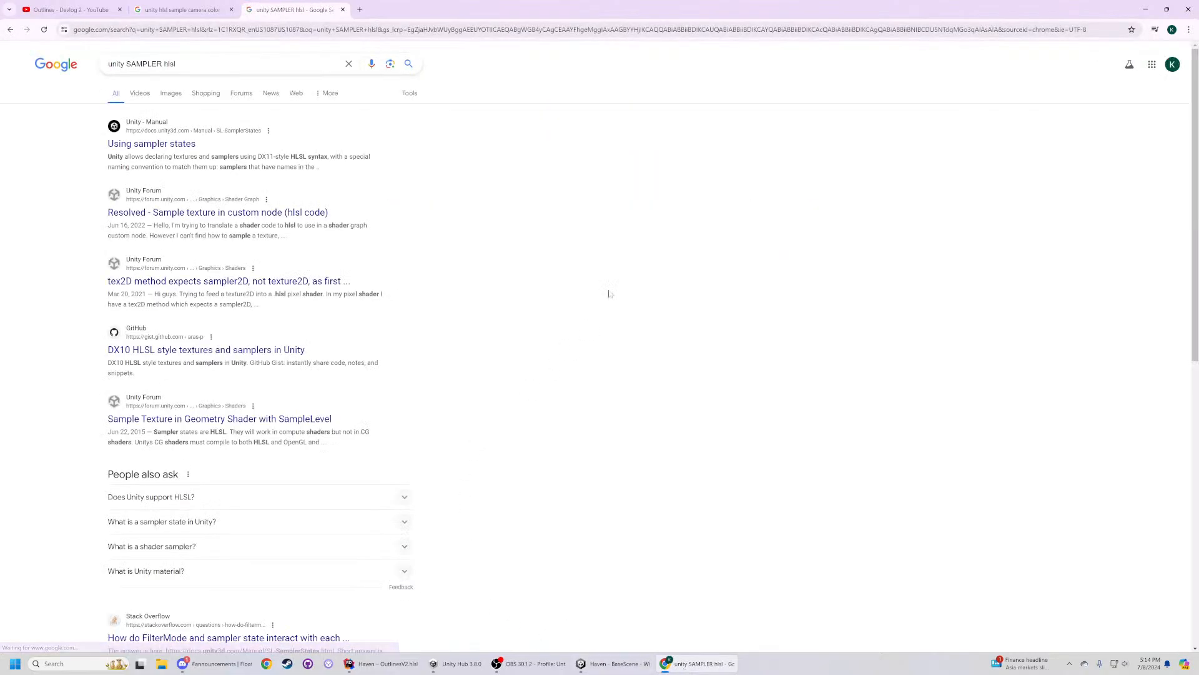
click(168, 143)
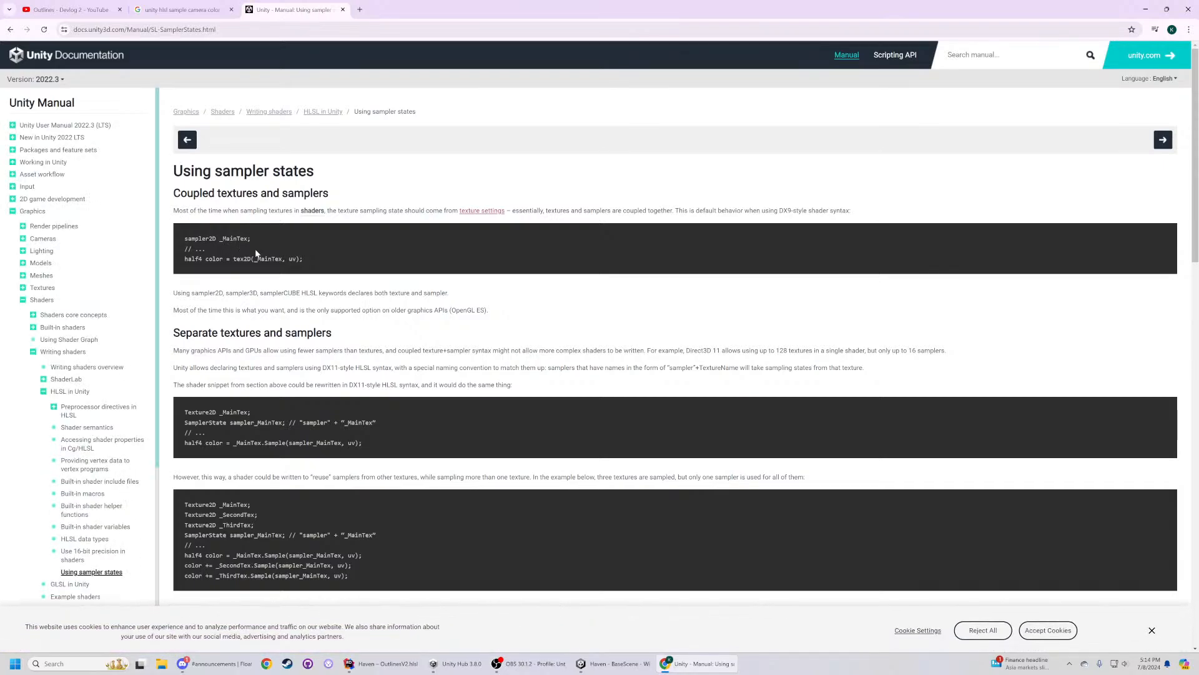
- Try replacing SAMPLER on line 3 of OutlinesV2.hlsl with sampler2D copied from the manual's coupled-sampler example, and revert it
double_click(200, 237)
key(ctrl+c)
key(alt+Tab)
key(alt+Tab)
key(alt+Tab)
double_click(273, 76)
key(ctrl+v)
key(alt+Tab)
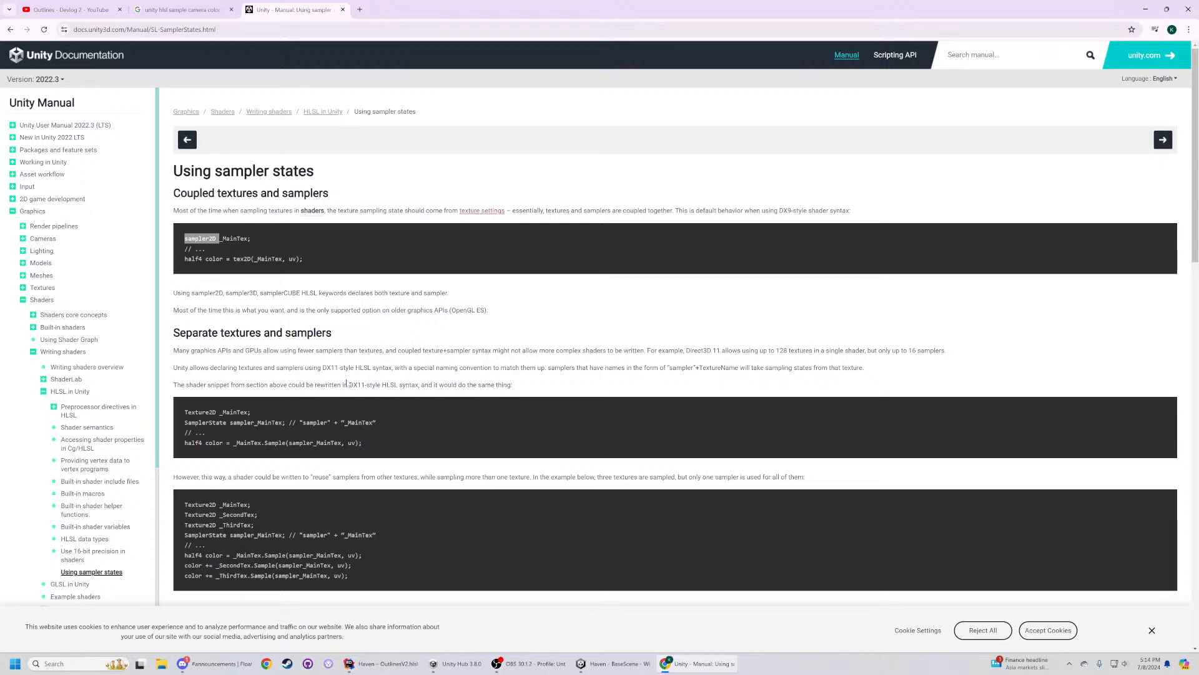
key(alt+Tab)
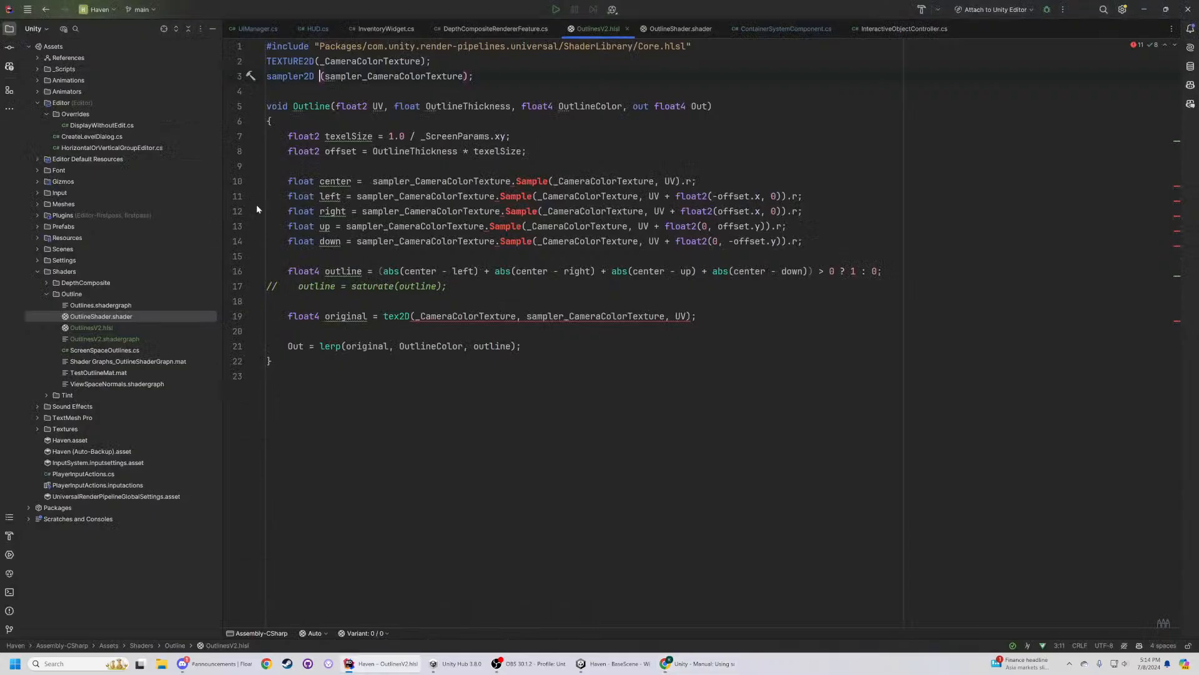
key(alt+Tab)
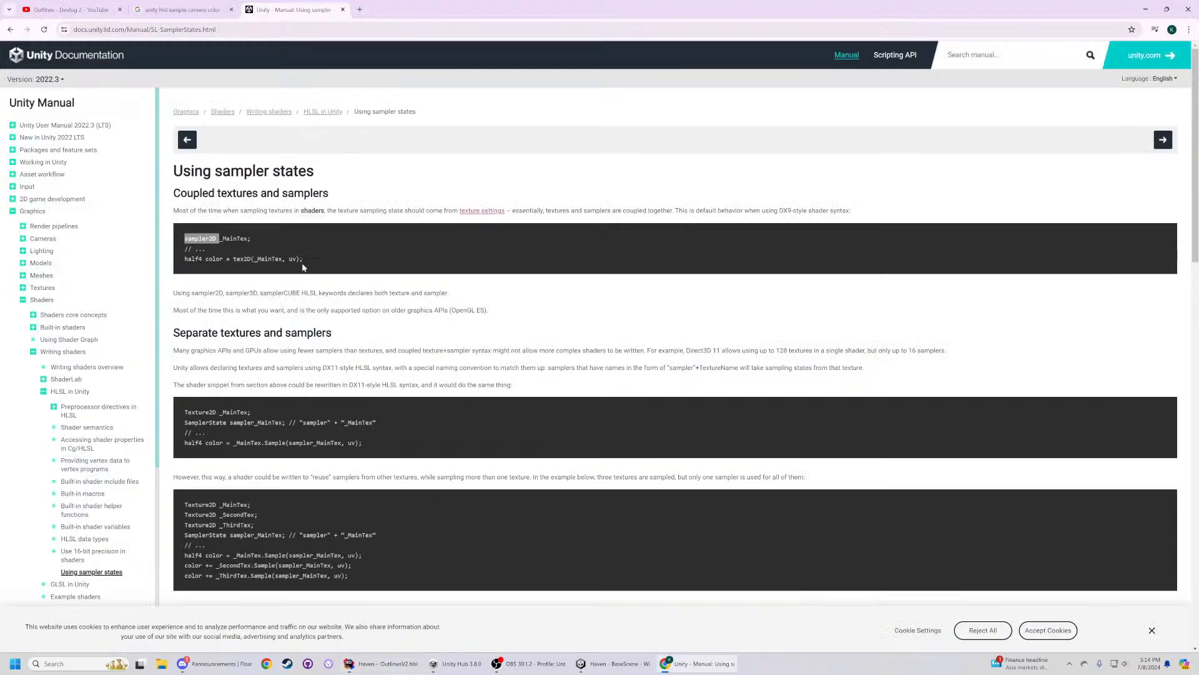
click(214, 272)
key(alt+Tab)
click(405, 241)
key(ctrl+z)
key(ctrl+z)
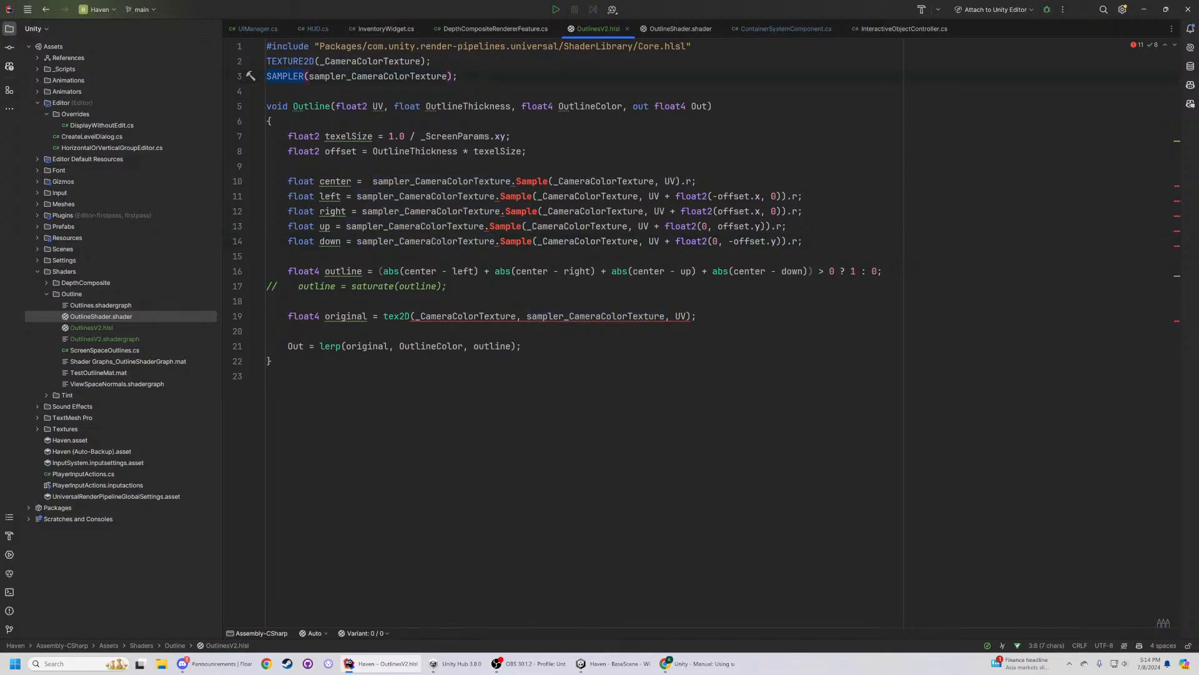
- Replace SAMPLER with sampler2D in the sampler_CameraColorTexture declaration on line 3, using the code completion
drag(803, 241, 371, 181)
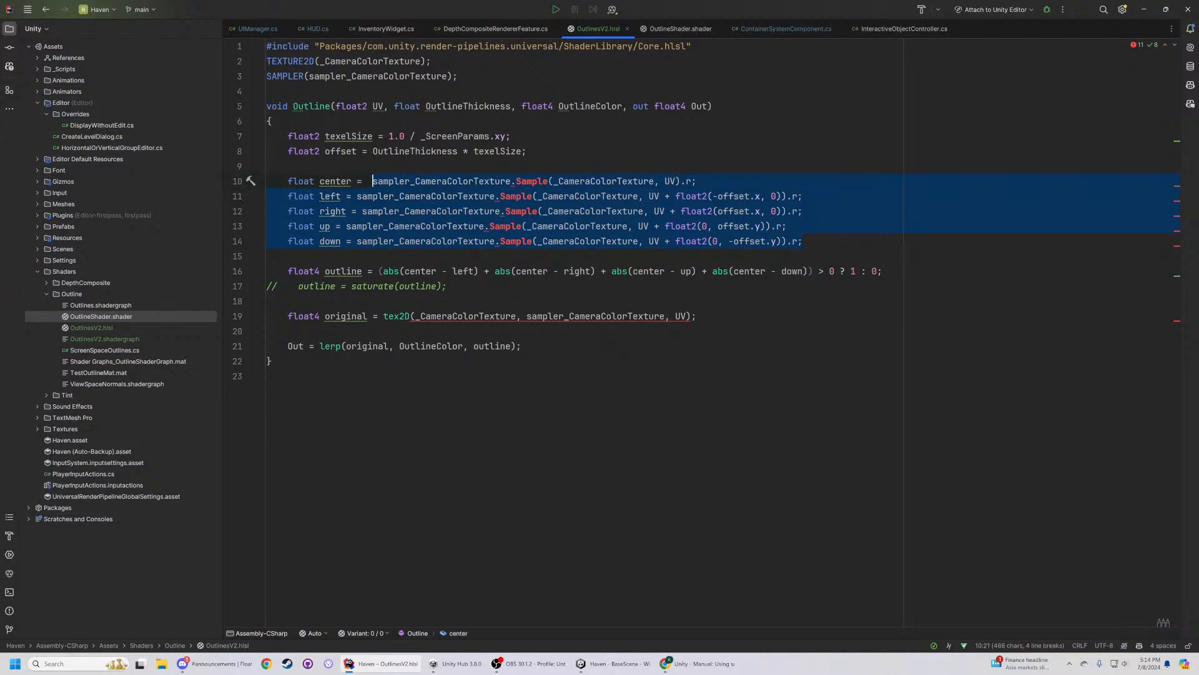
click(351, 76)
drag(802, 241, 580, 181)
double_click(283, 76)
text(sam)
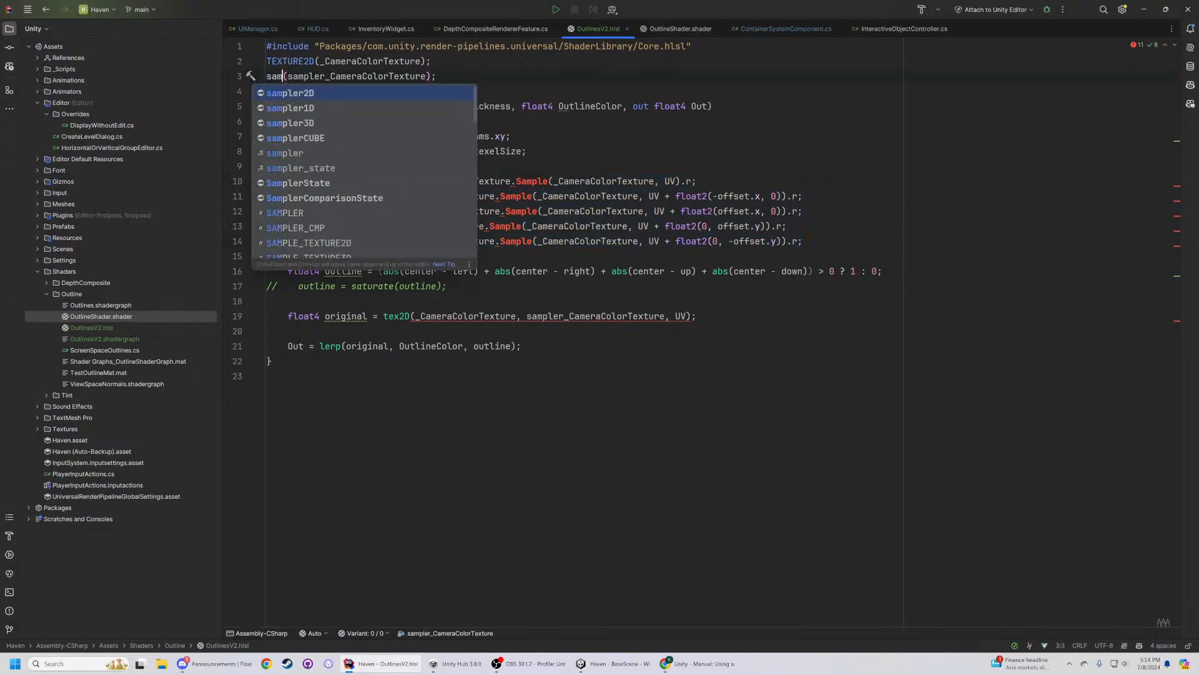
key(Return)
- Replace the five Sample lines with one tex2D center sample and make sampler_CameraColorTexture its first argument
drag(803, 241, 373, 181)
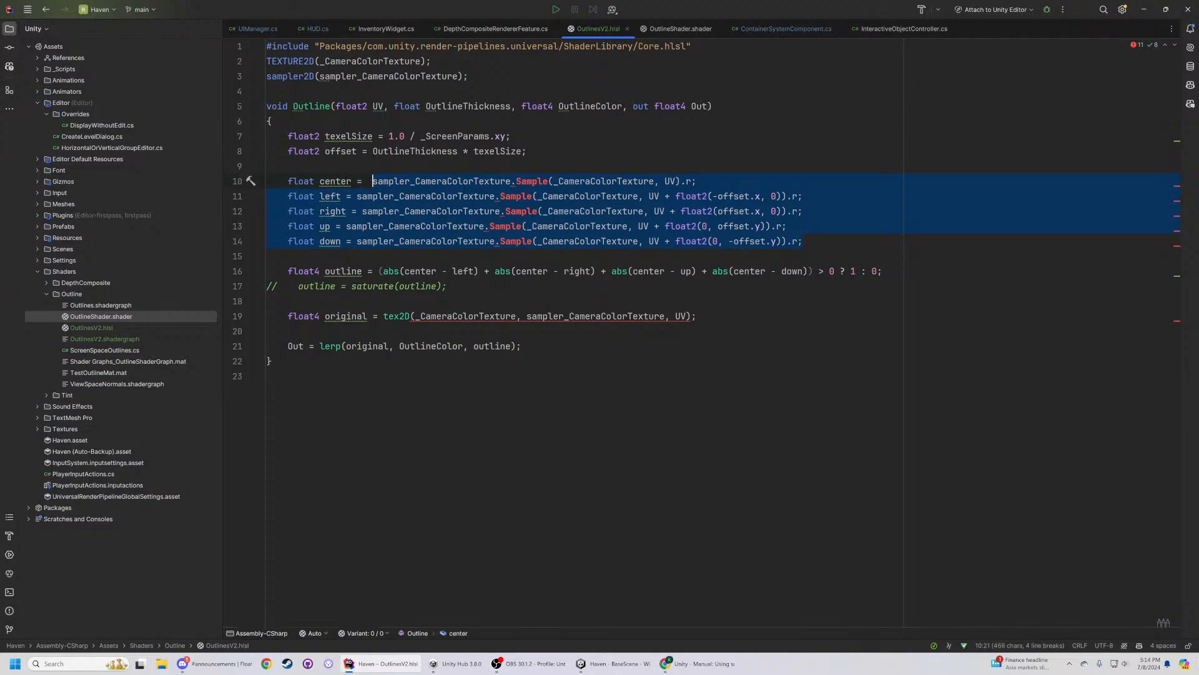
key(BackSpace)
key(BackSpace)
key(Tab)
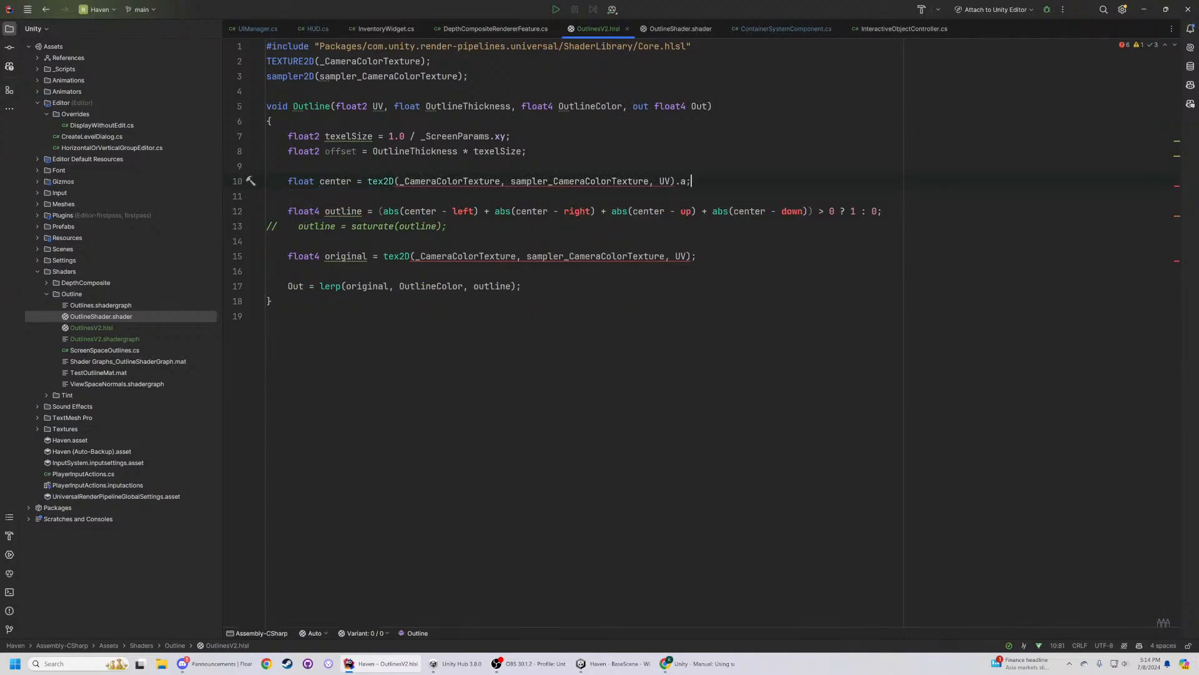
double_click(340, 76)
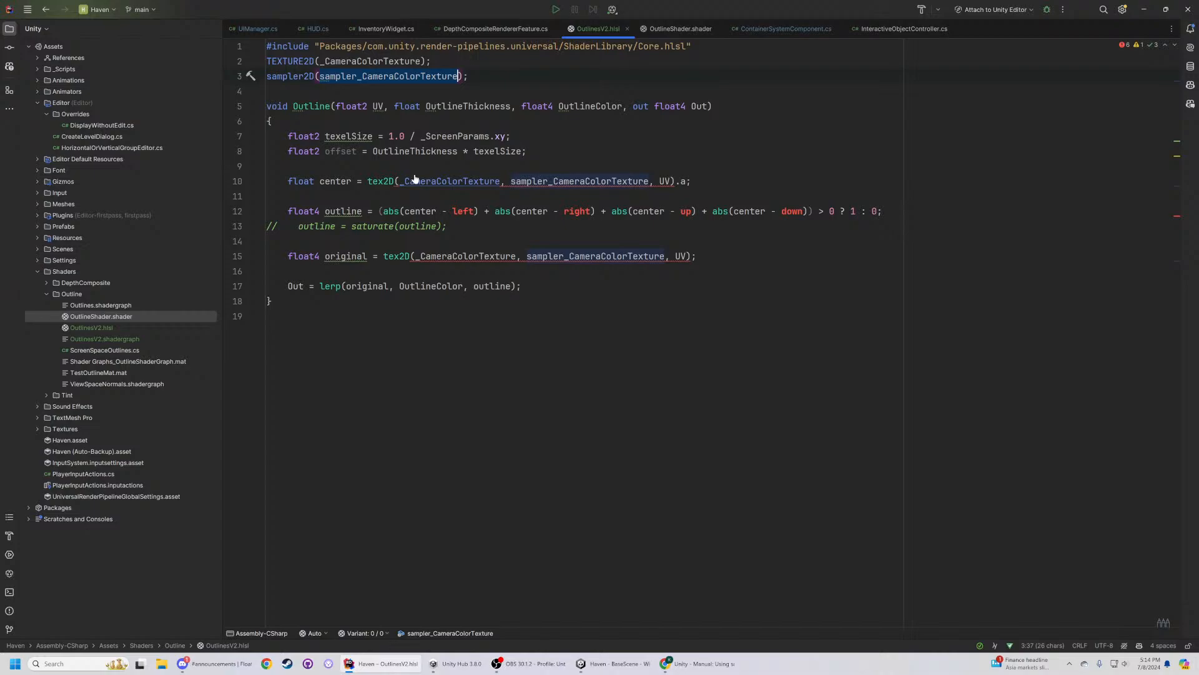
key(ctrl+c)
double_click(441, 181)
key(ctrl+v)
key(Down)
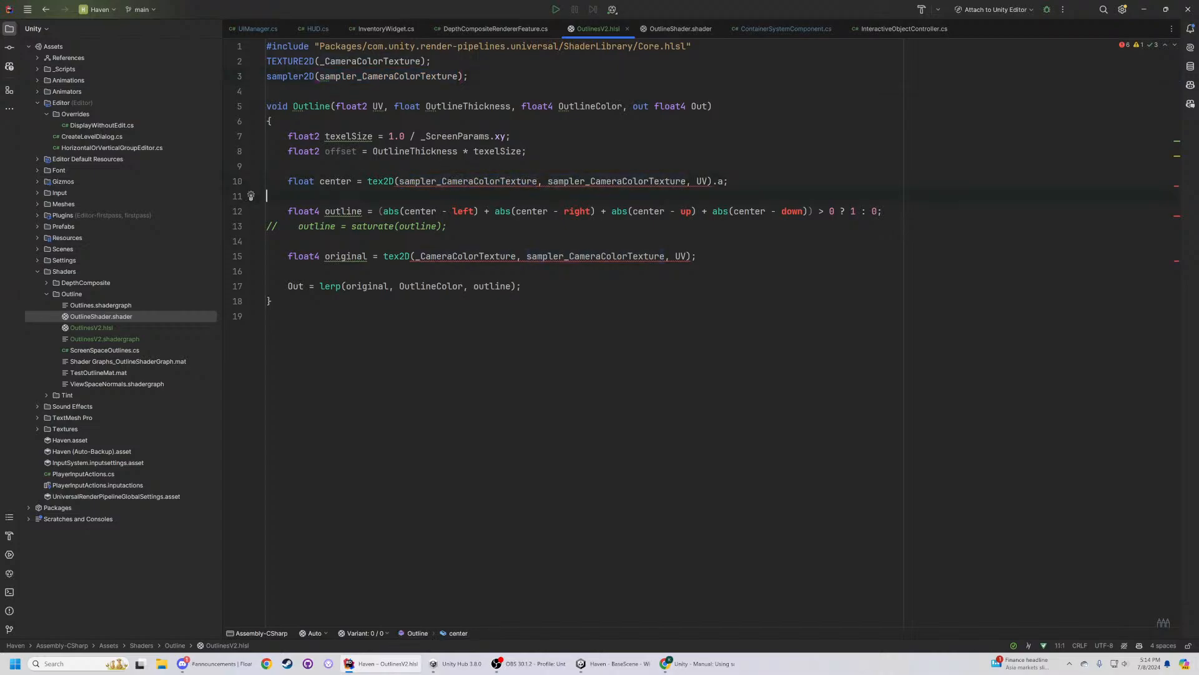
- Remove the duplicate sampler argument and read the r channel, making the center sample tex2D(sampler_CameraColorTexture, UV).r
key(alt+Tab)
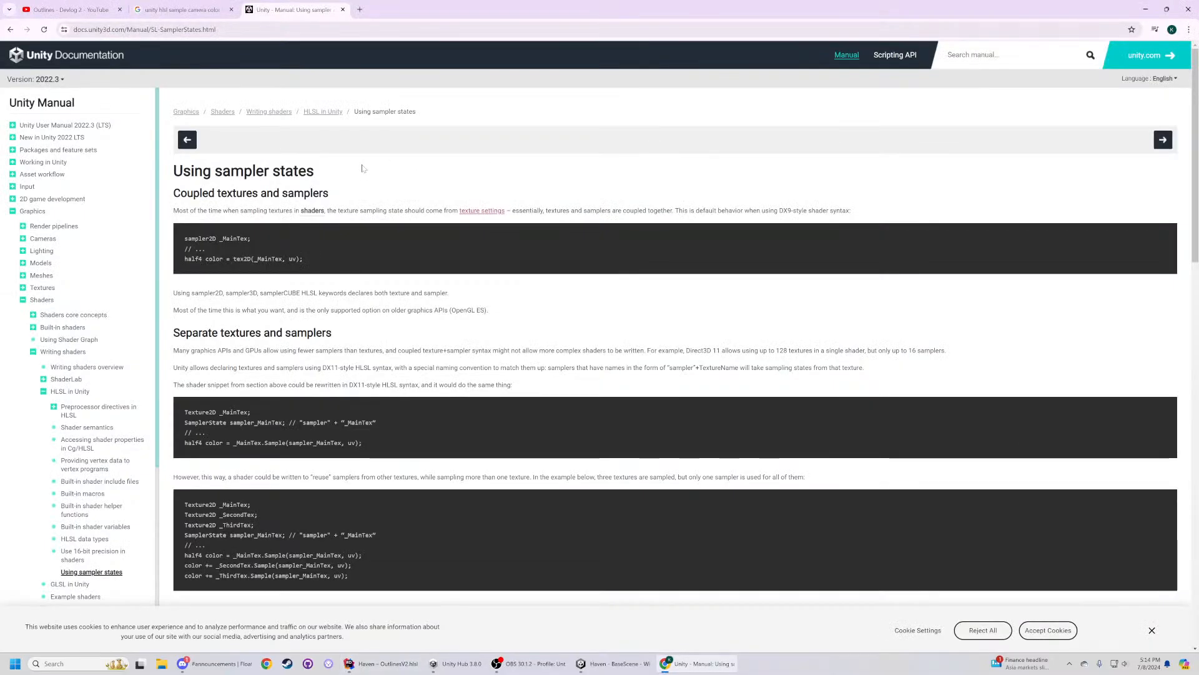
key(alt+Tab)
double_click(617, 181)
key(BackSpace)
key(BackSpace)
key(BackSpace)
click(574, 181)
key(Right)
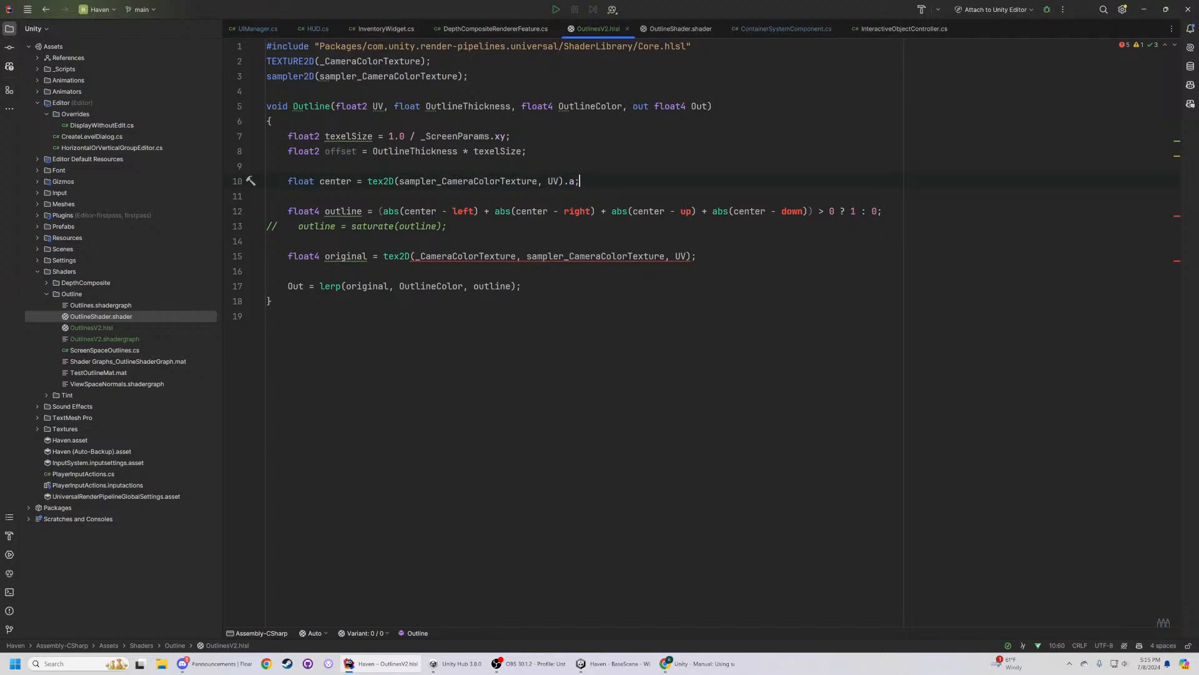
key(Left)
key(BackSpace)
text(r)
key(Right)
- Add left, right, up and down samples below center, using tex2D(sampler_CameraColorTexture, ...) with the matching positive or negative offset.x and offset.y
key(Down)
key(Left)
key(Return)
key(Tab)
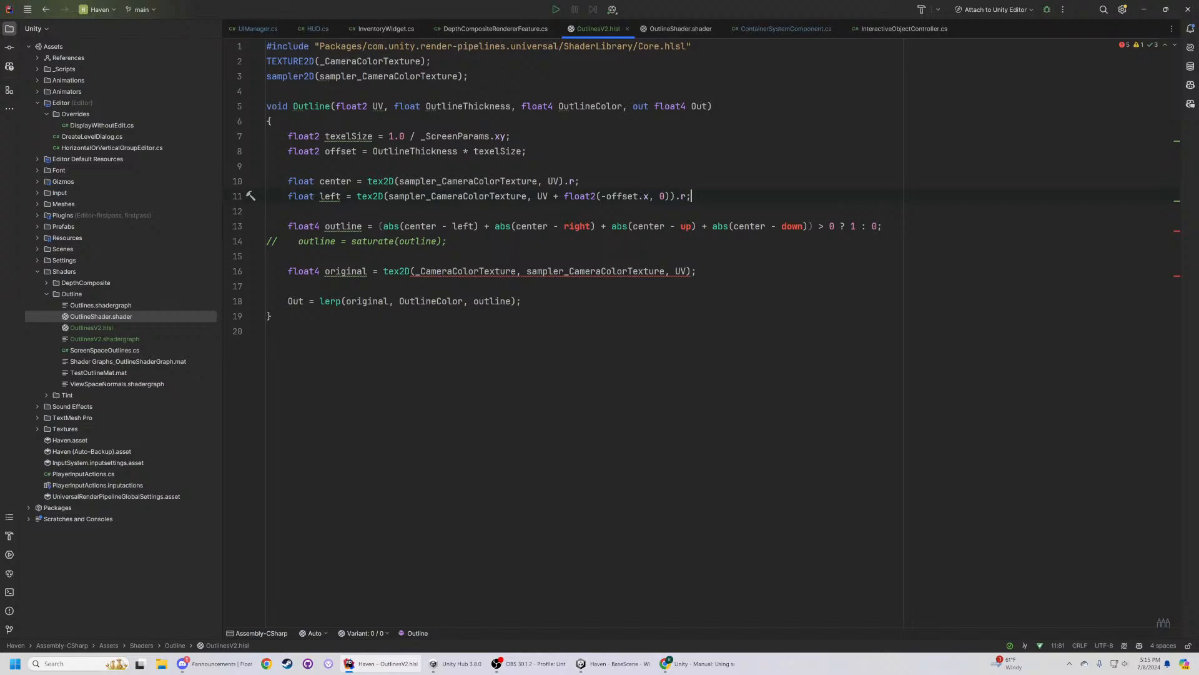
key(Return)
key(Tab)
key(Return)
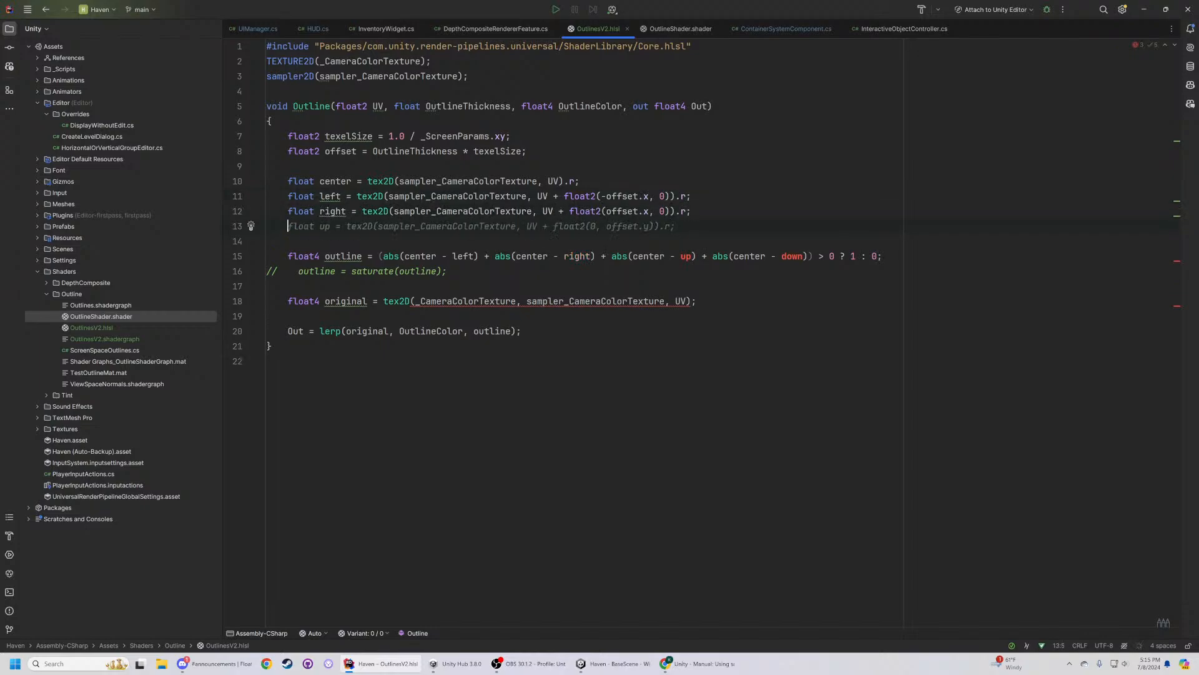
key(Tab)
key(Return)
key(Tab)
key(Return)
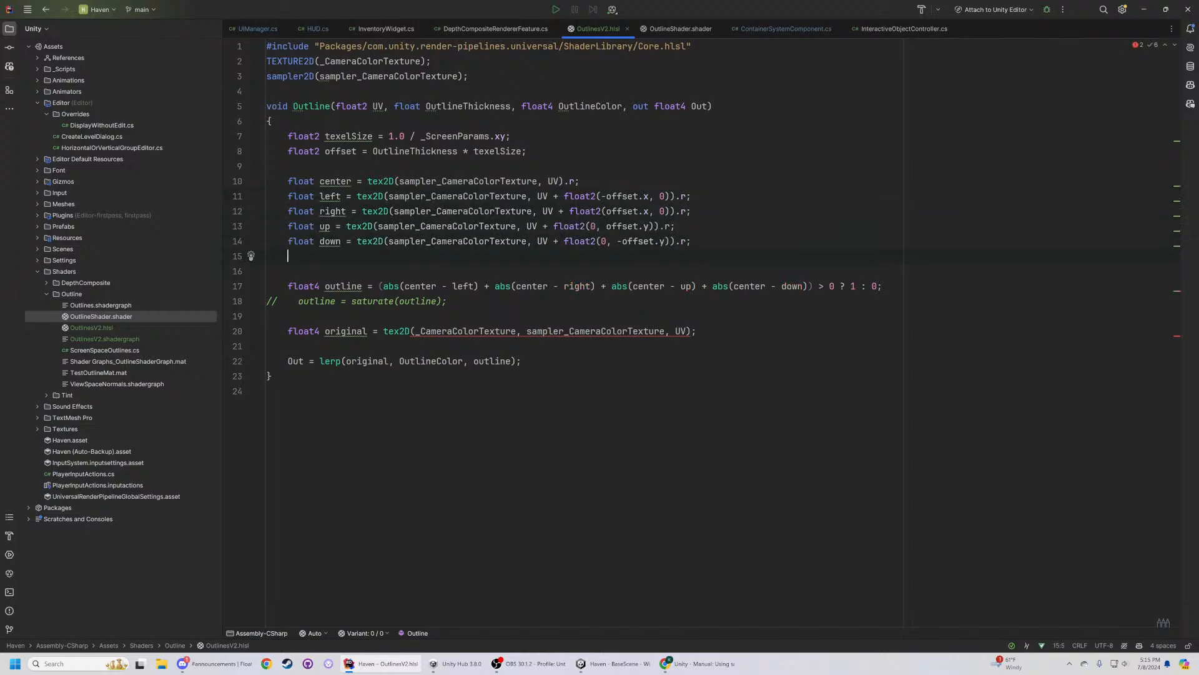
key(BackSpace)
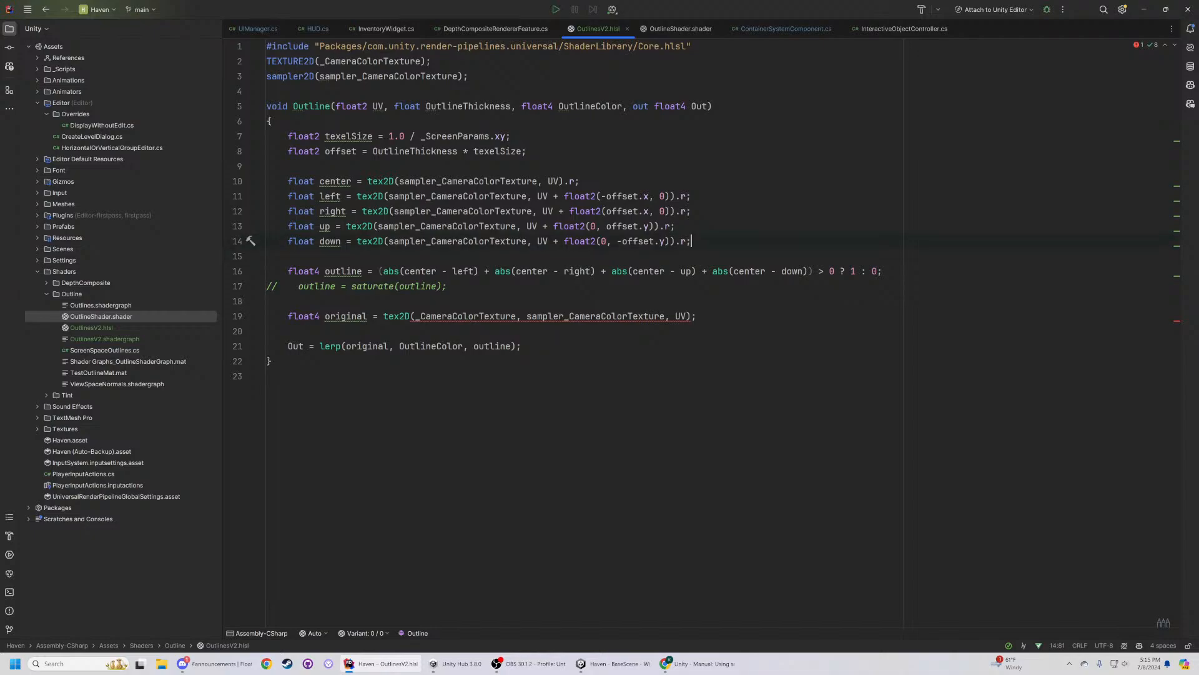
- Change the original color sample to tex2D(sampler_CameraColorTexture, UV) and save OutlinesV2.hlsl
key(Down)
key(Down)
key(Down)
key(ctrl+w)
key(BackSpace)
key(BackSpace)
key(BackSpace)
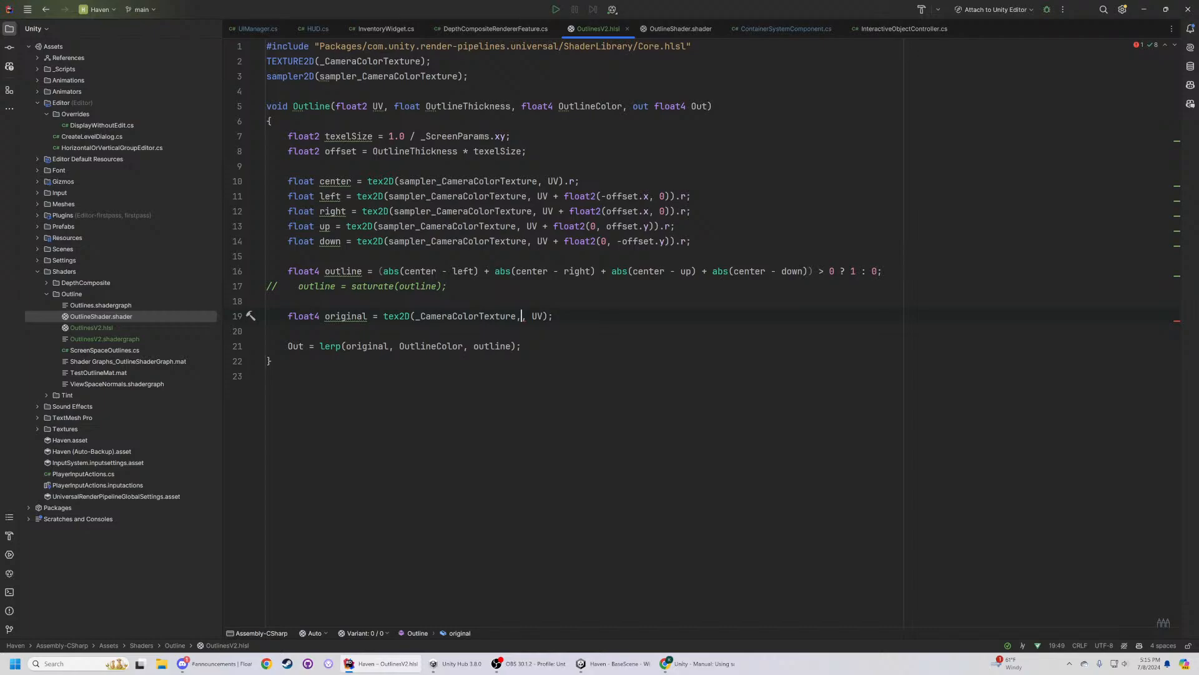
double_click(389, 76)
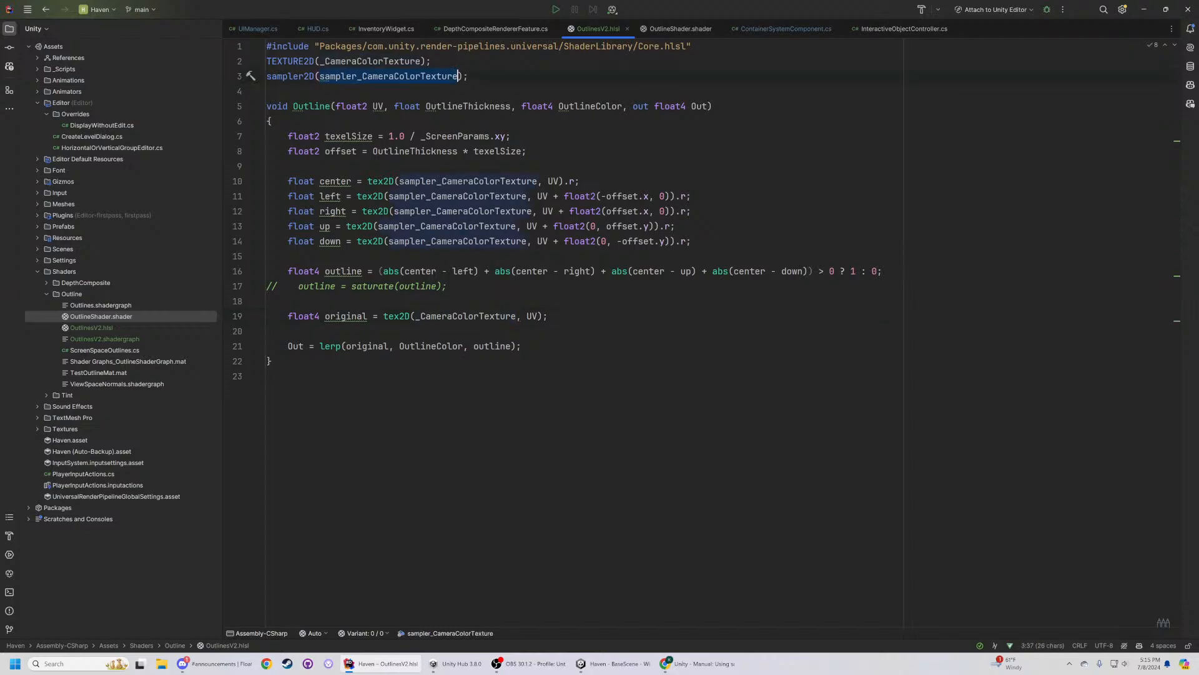
double_click(466, 316)
key(ctrl+v)
click(266, 376)
key(ctrl+s)
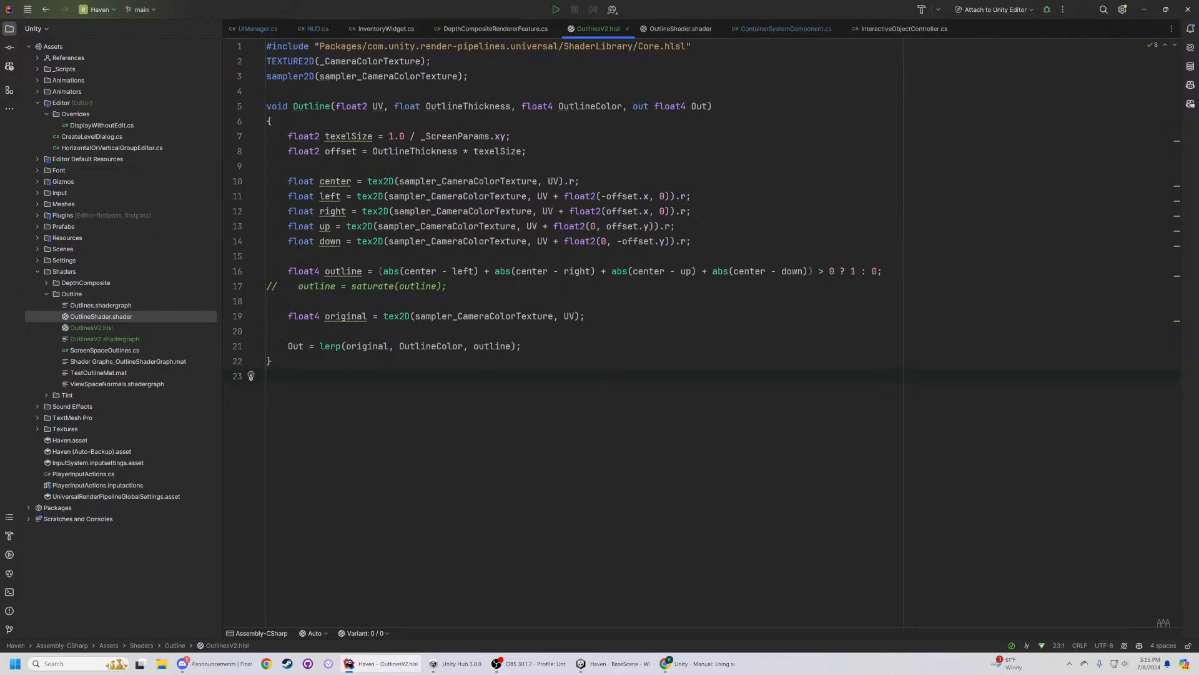
- Switch to Unity, inspect the OutlinesV2.hlsl shader error in the console, and open its source line
click(609, 664)
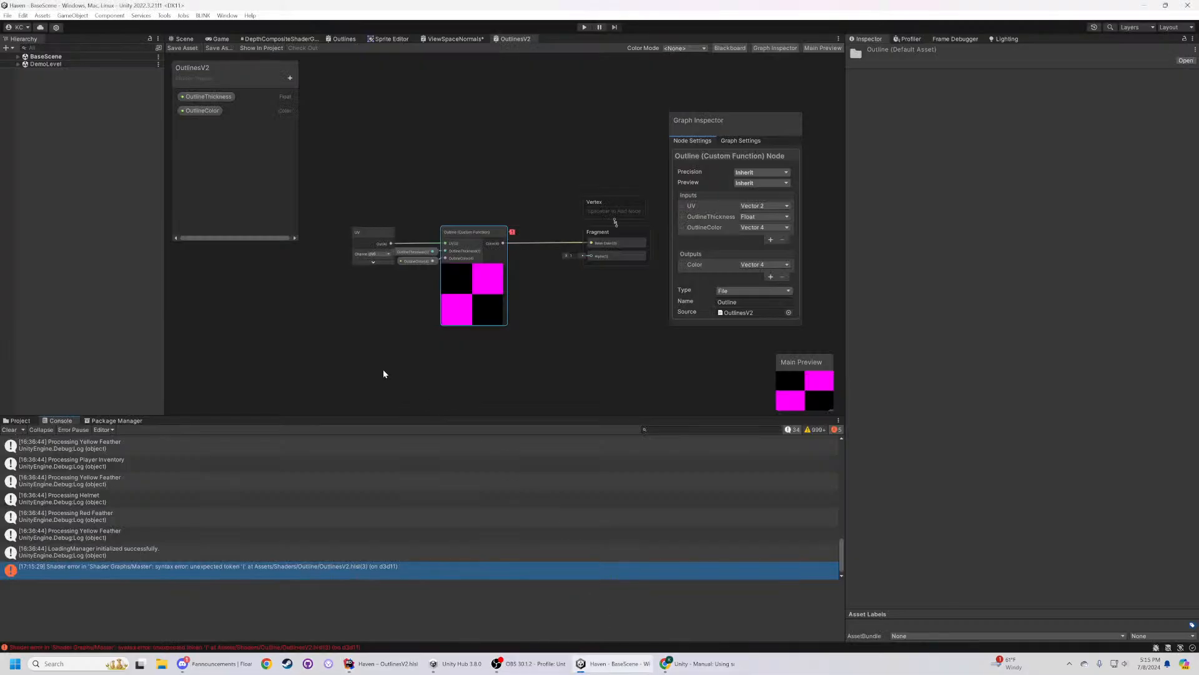
click(212, 648)
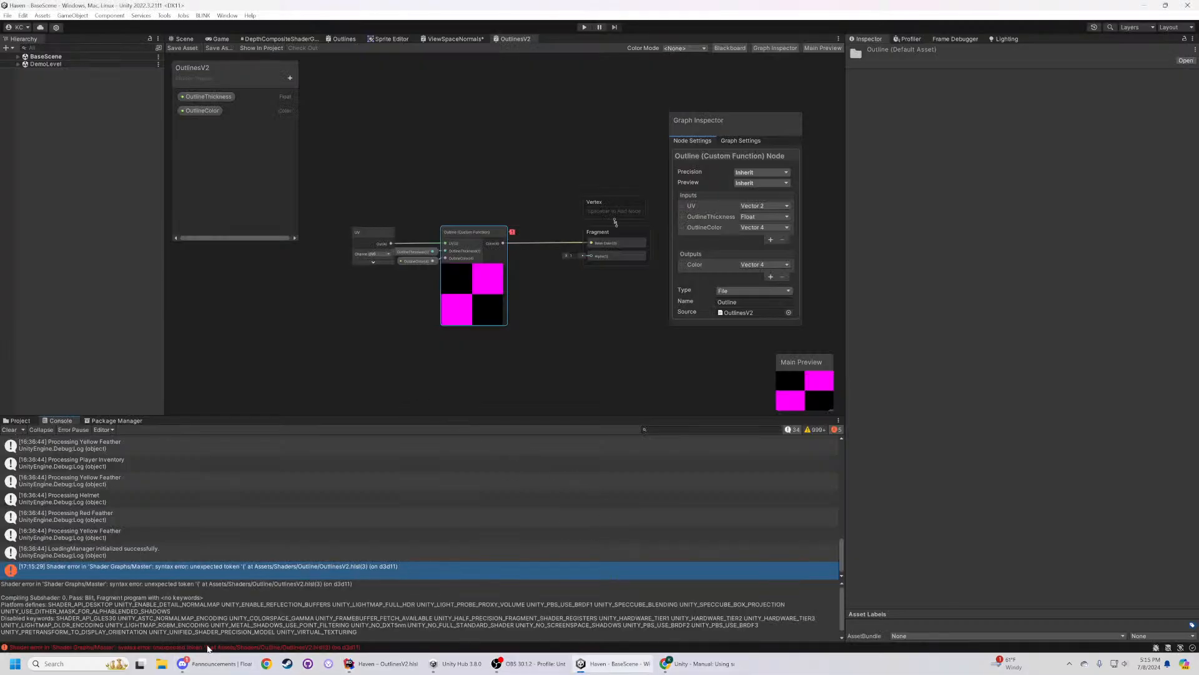
double_click(255, 648)
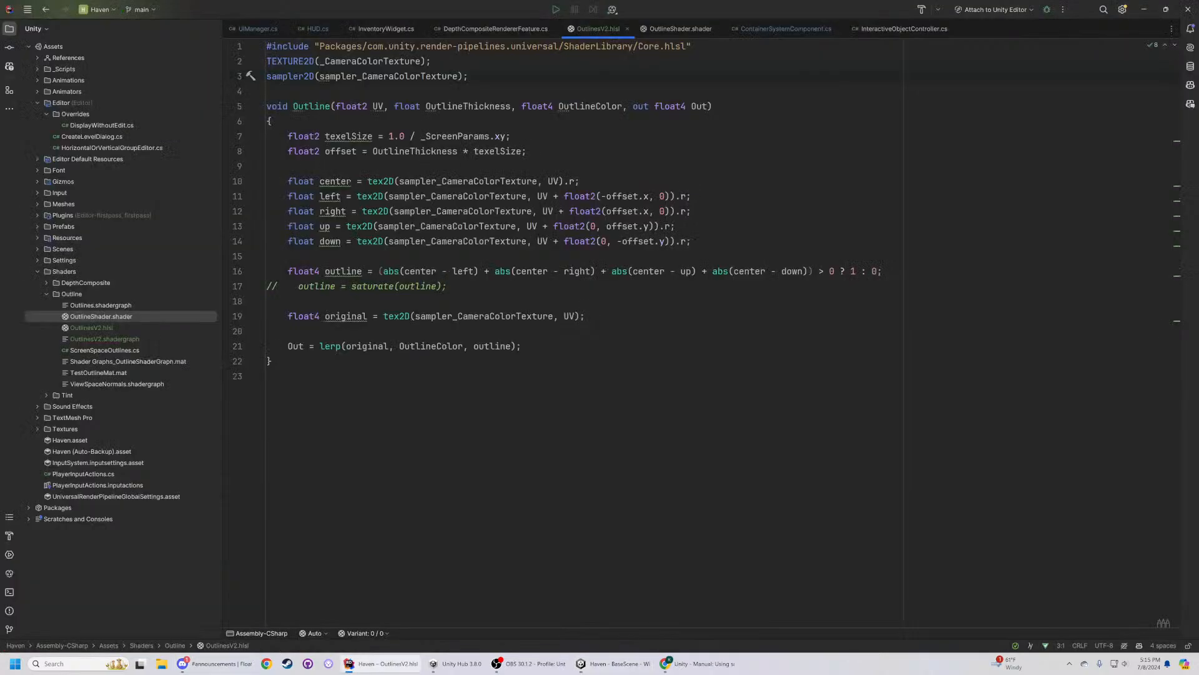
- Clear the Unity console and open the newly reported shader error's source line in OutlinesV2.hlsl
key(alt+Tab)
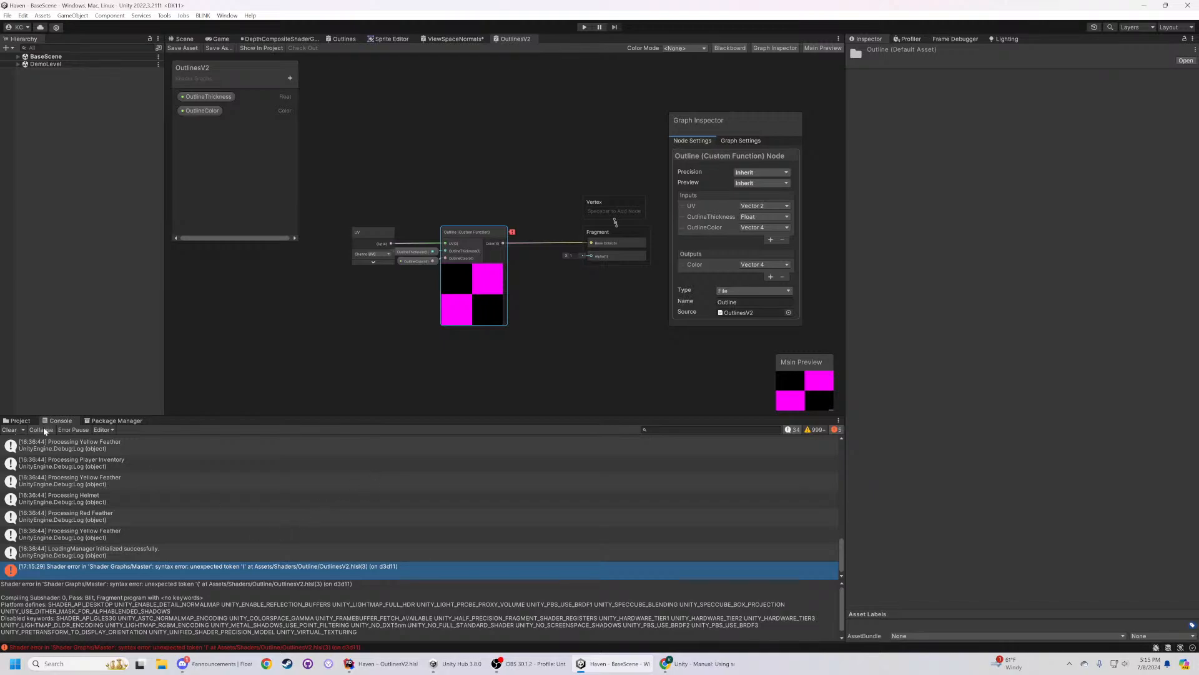
click(388, 342)
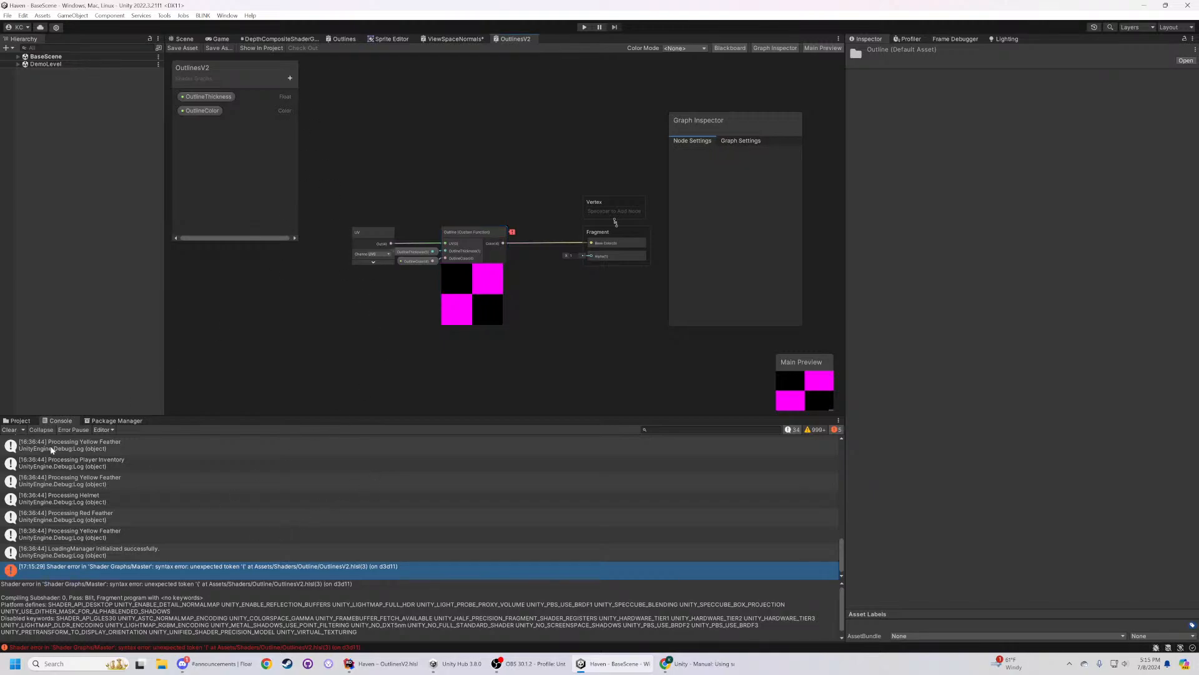
click(10, 429)
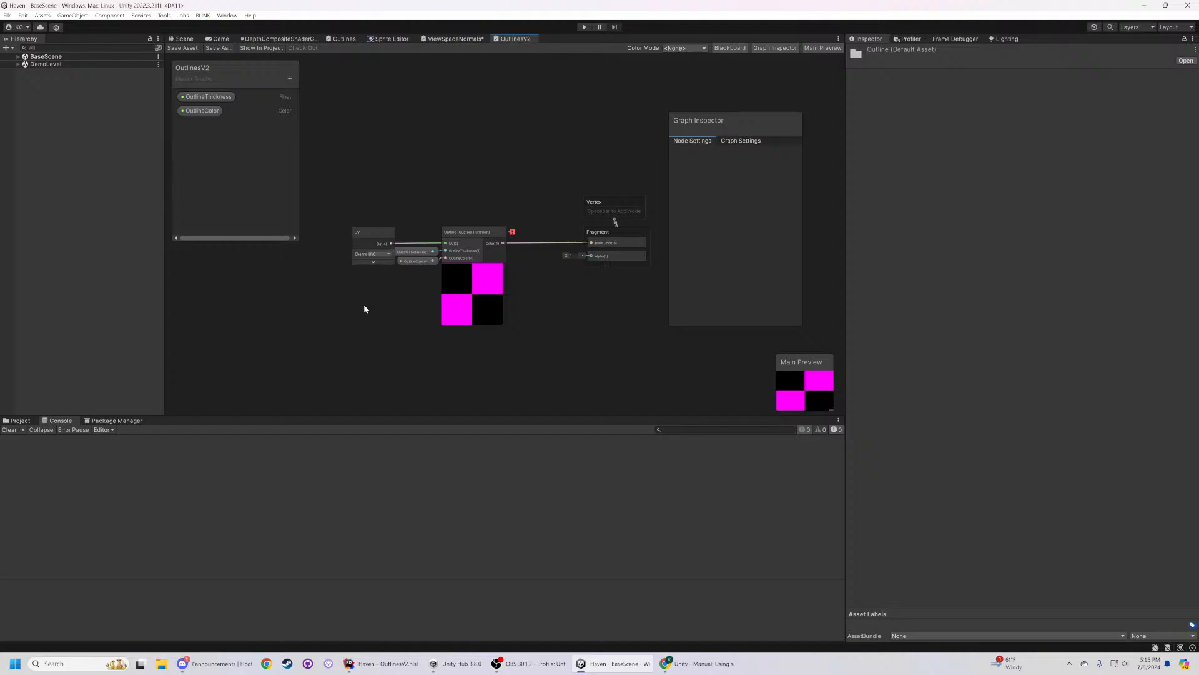
double_click(187, 439)
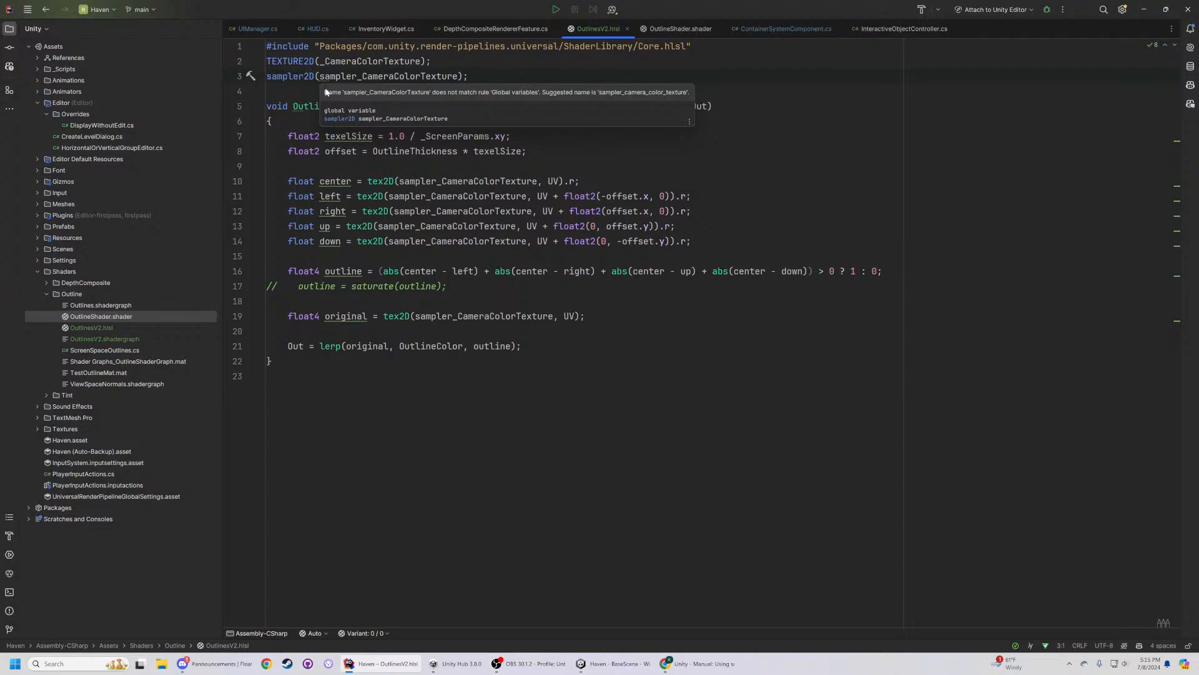
click(309, 196)
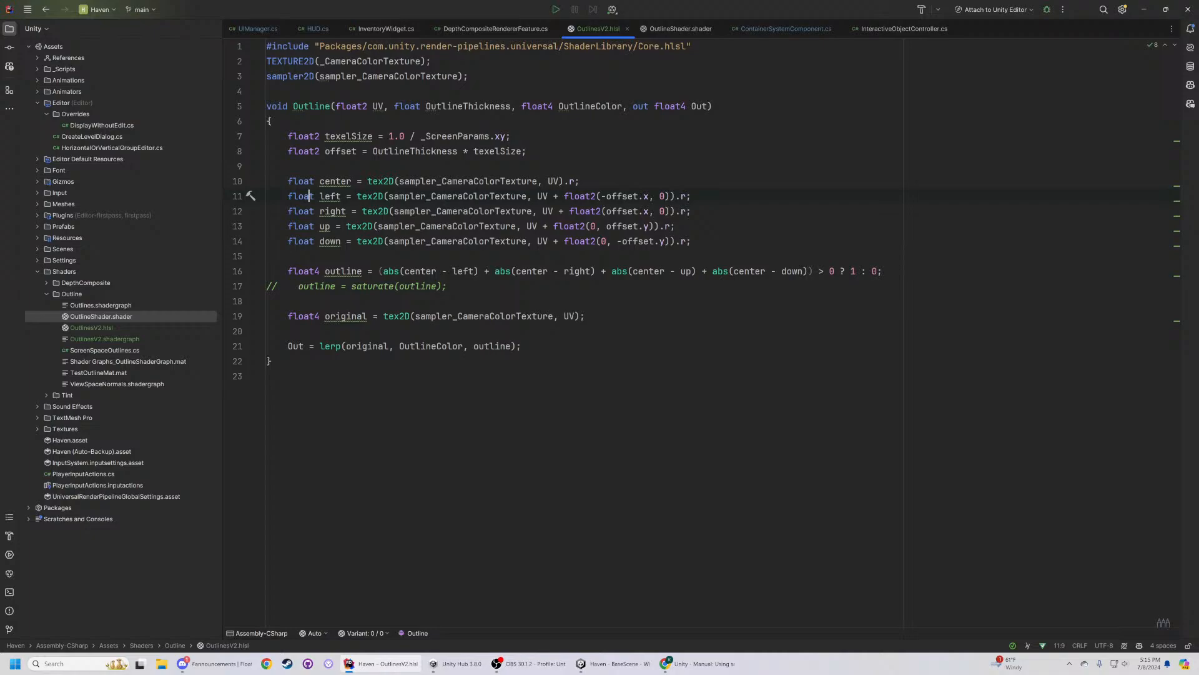
- Move the sampler2D(sampler_CameraColorTexture) declaration inside Outline, directly above the center sample, and check the resulting shader errors in Unity
click(431, 61)
click(468, 76)
key(shift+Home)
key(ctrl+x)
click(288, 166)
key(ctrl+v)
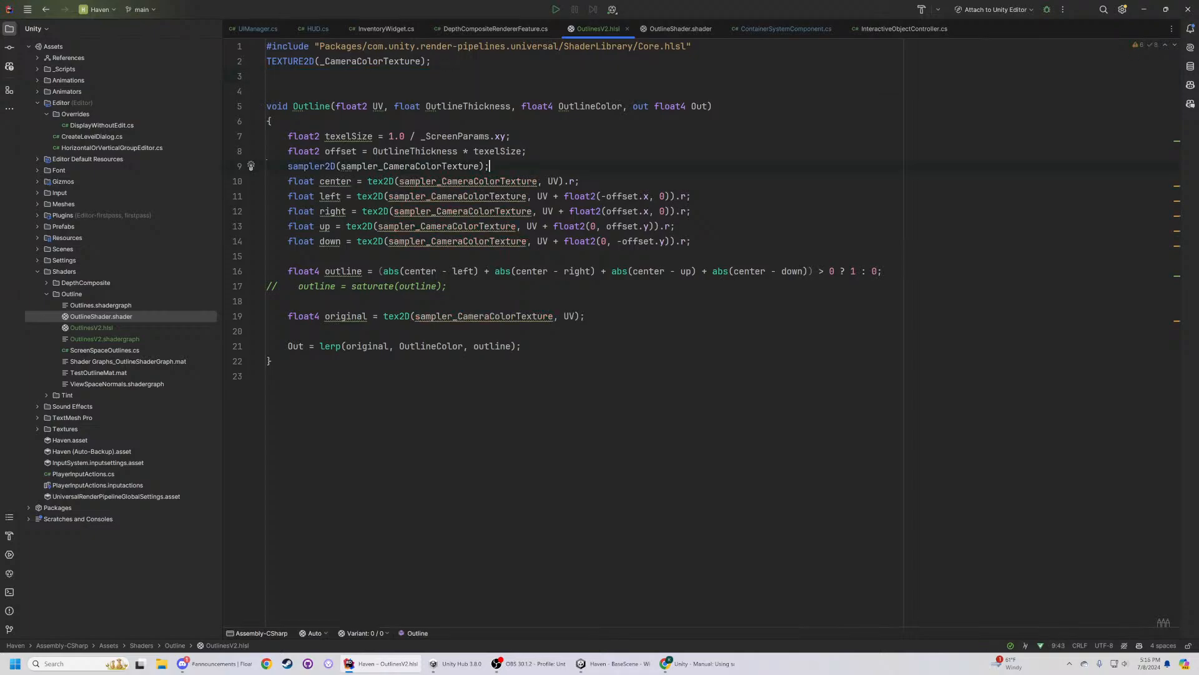
key(alt+Tab)
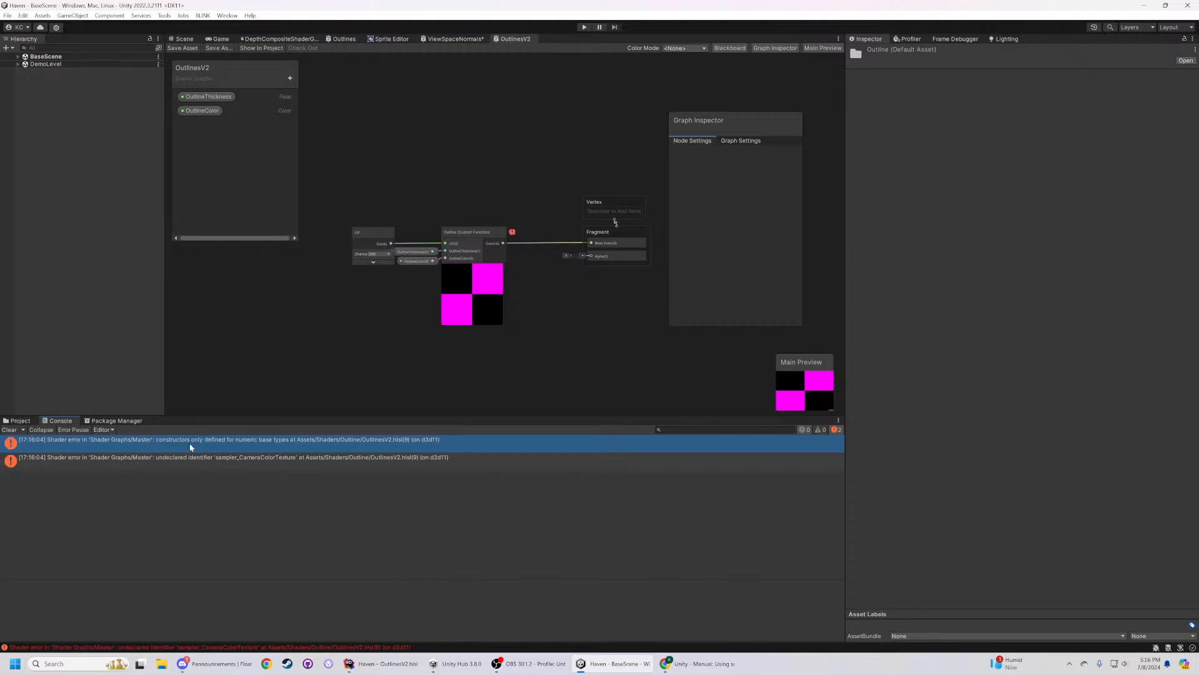
key(alt+Tab)
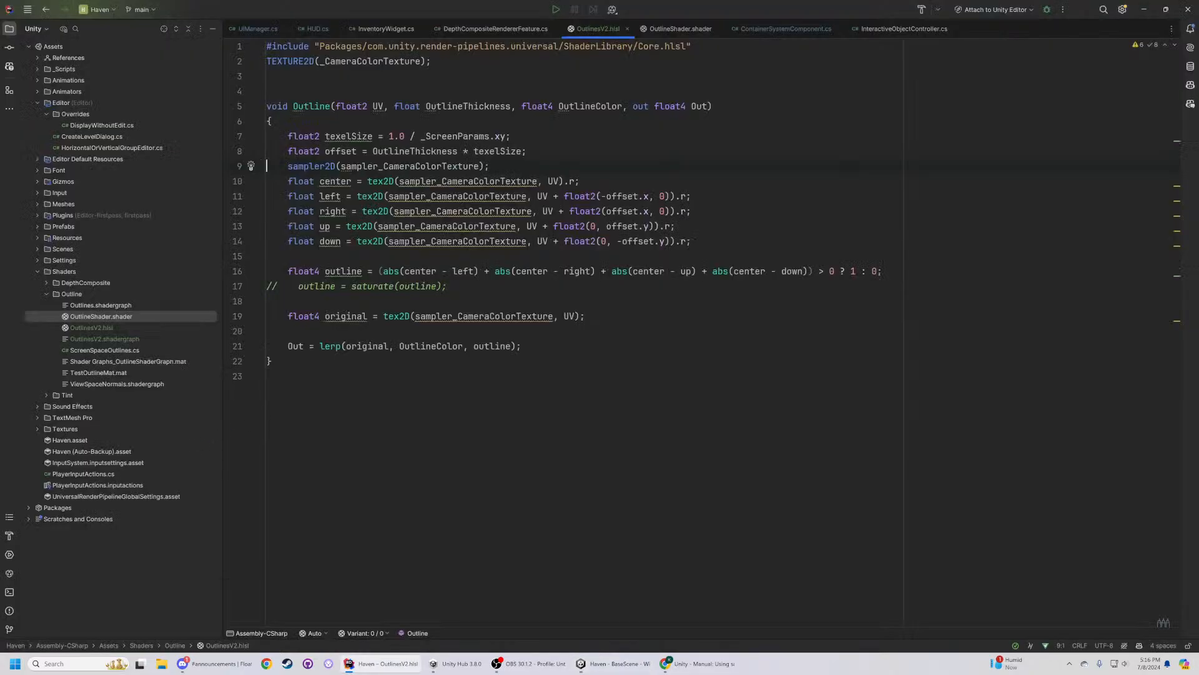
- Move the sampler2D(sampler_CameraColorTexture) declaration out of Outline to directly below TEXTURE2D(_CameraColorTexture), and check the shader errors in Unity
key(alt+Tab)
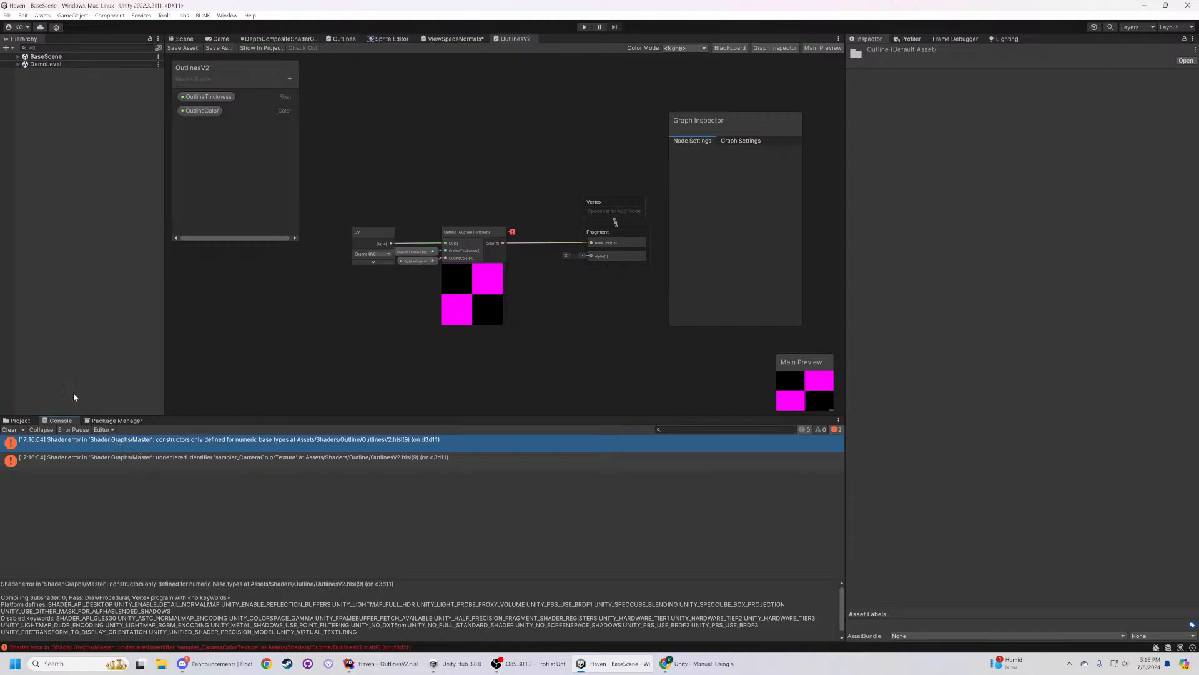
double_click(297, 440)
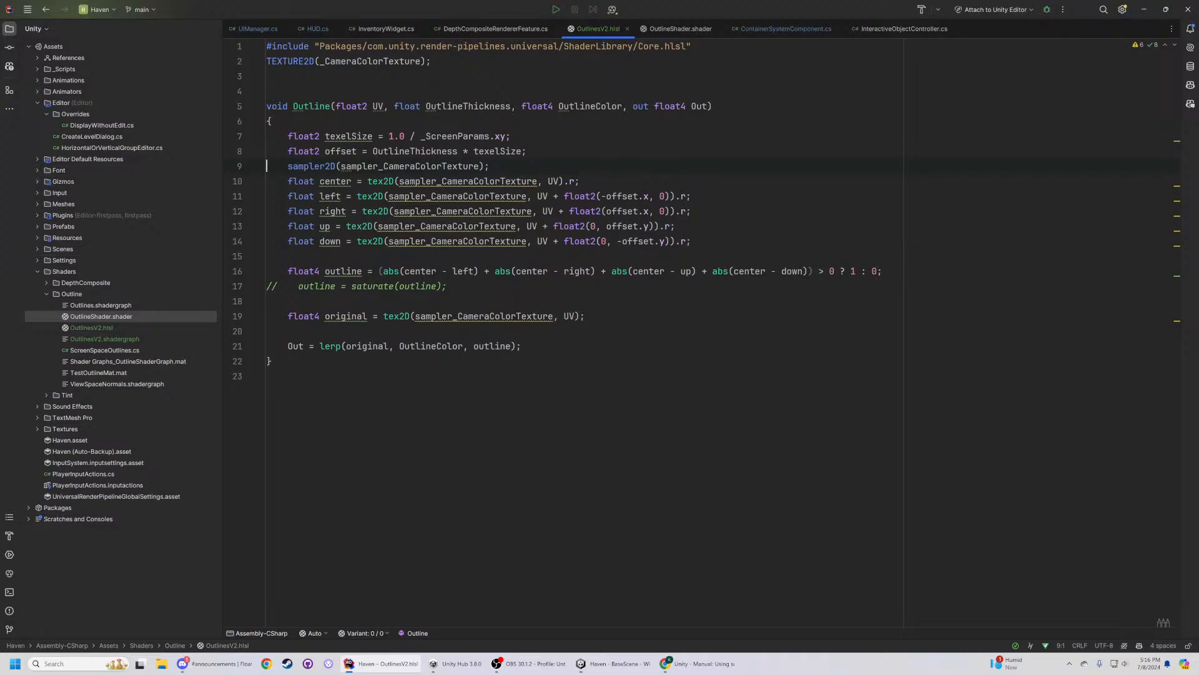
key(ctrl+v)
key(shift+Home)
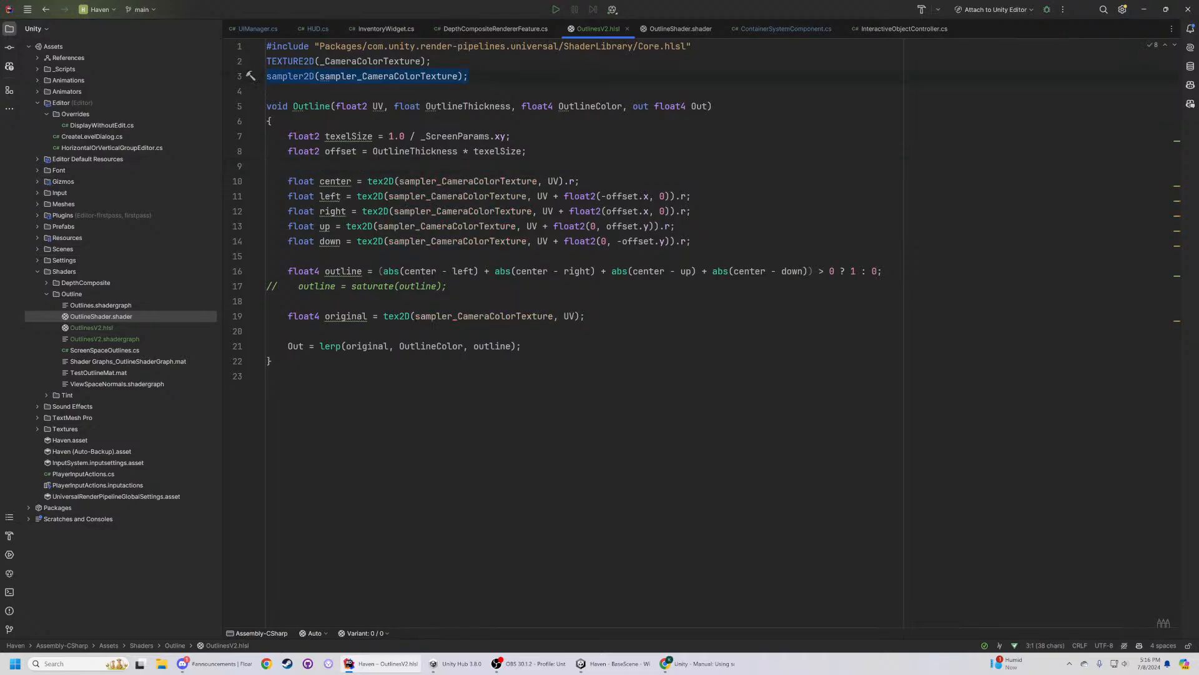
key(alt+Tab)
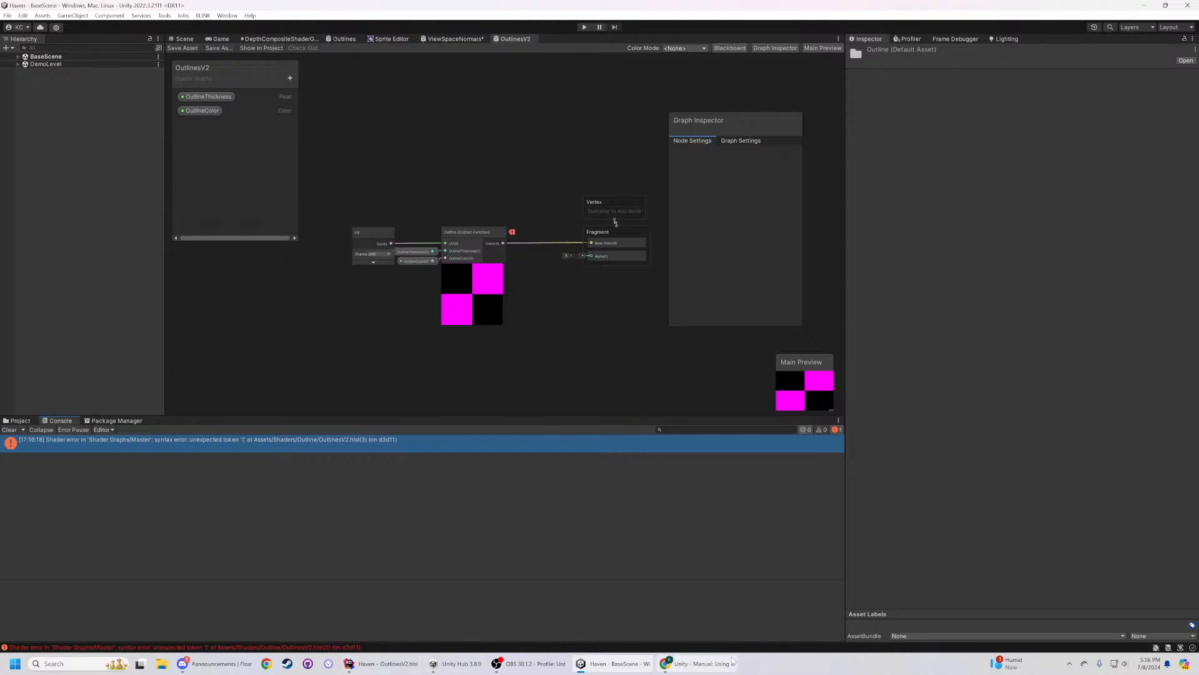
- Consult the Unity manual's sampler states page and rewrite the declaration in OutlinesV2.hlsl as sampler2D sampler_CameraColorTexture; without parentheses
click(697, 663)
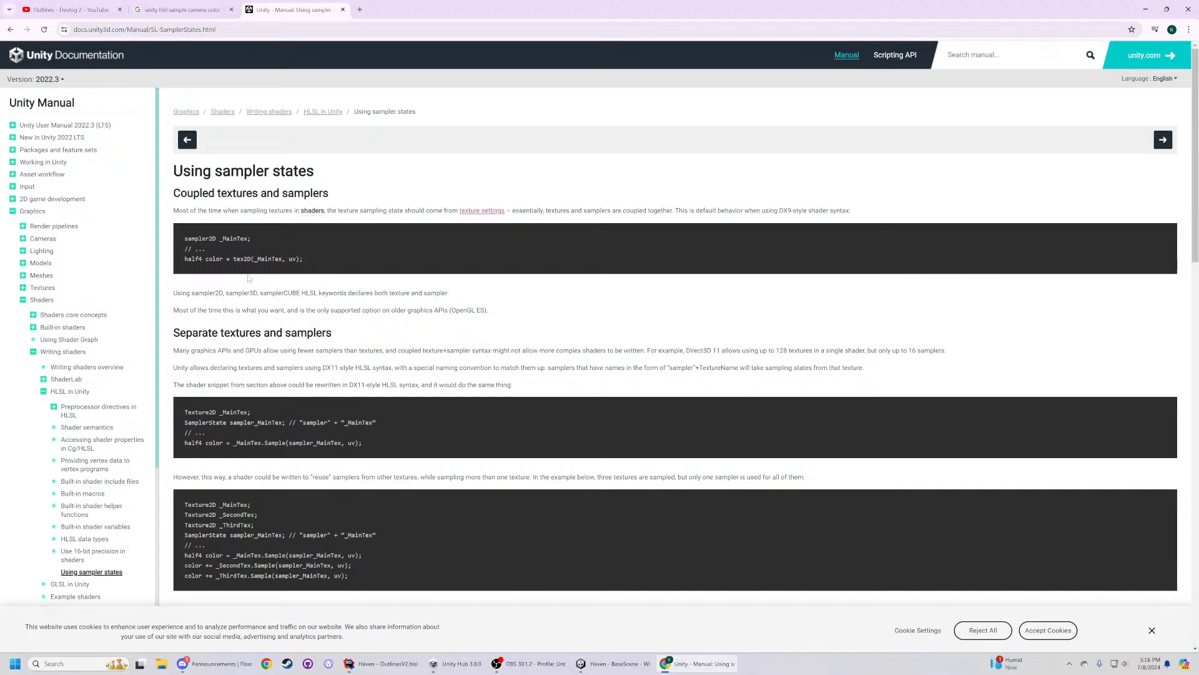
key(alt+Tab)
key(alt+Tab)
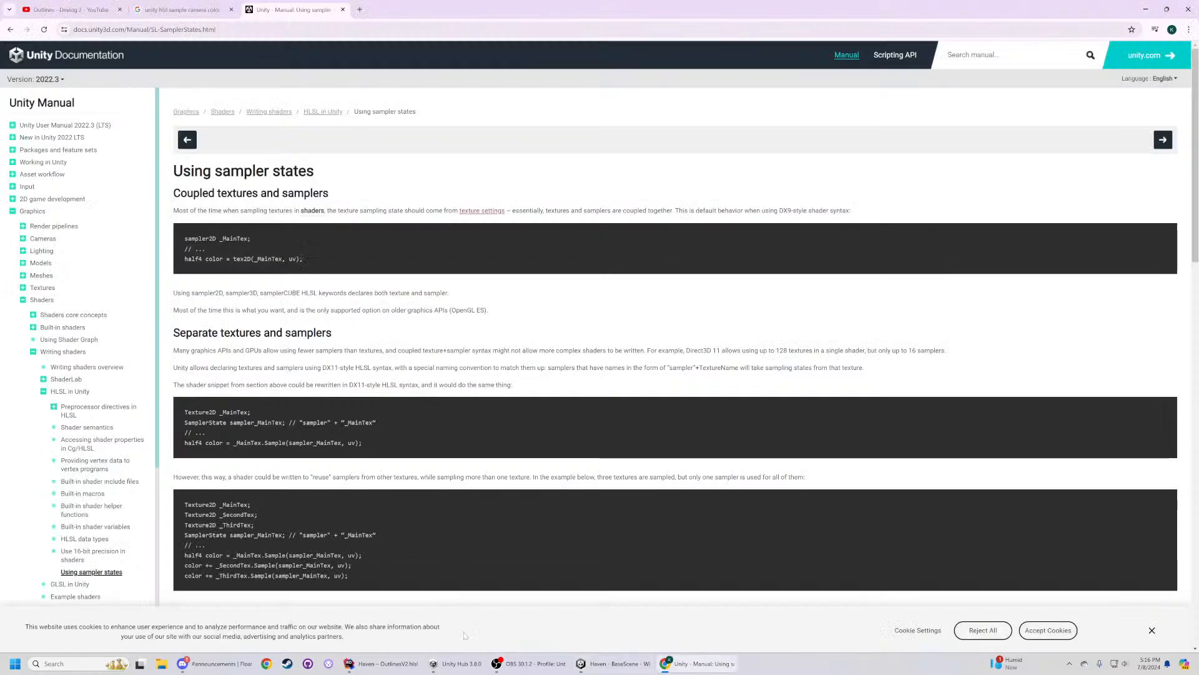
click(383, 664)
click(307, 90)
click(320, 76)
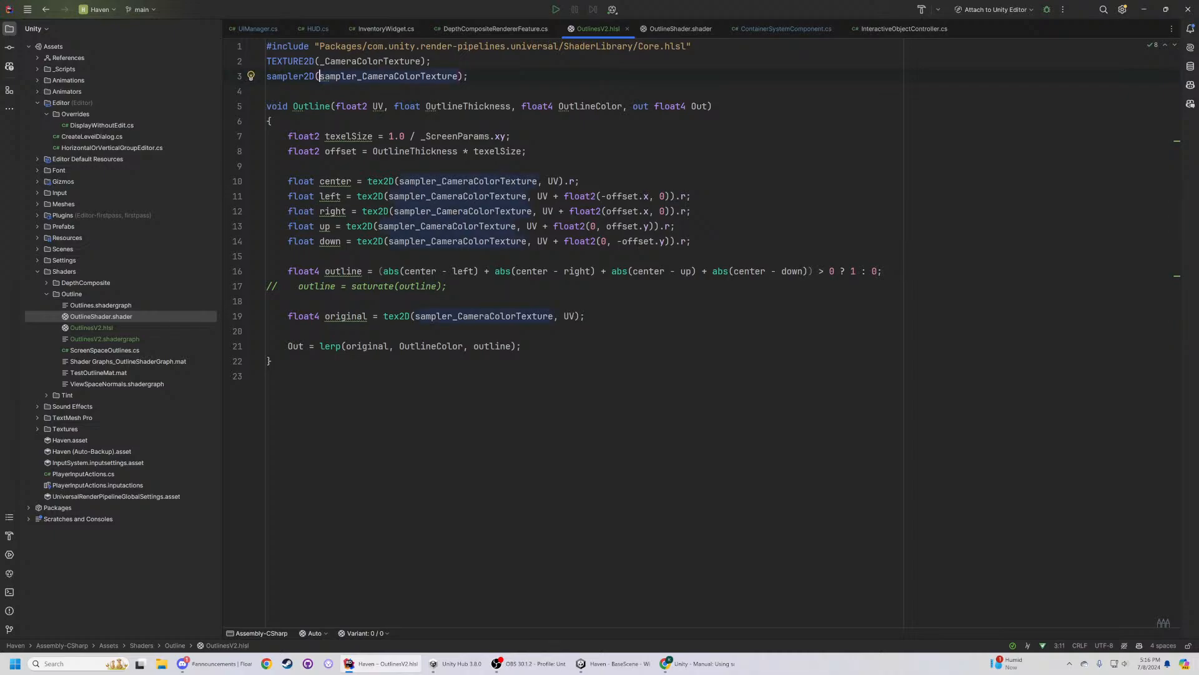
key(BackSpace)
click(463, 76)
key(BackSpace)
key(End)
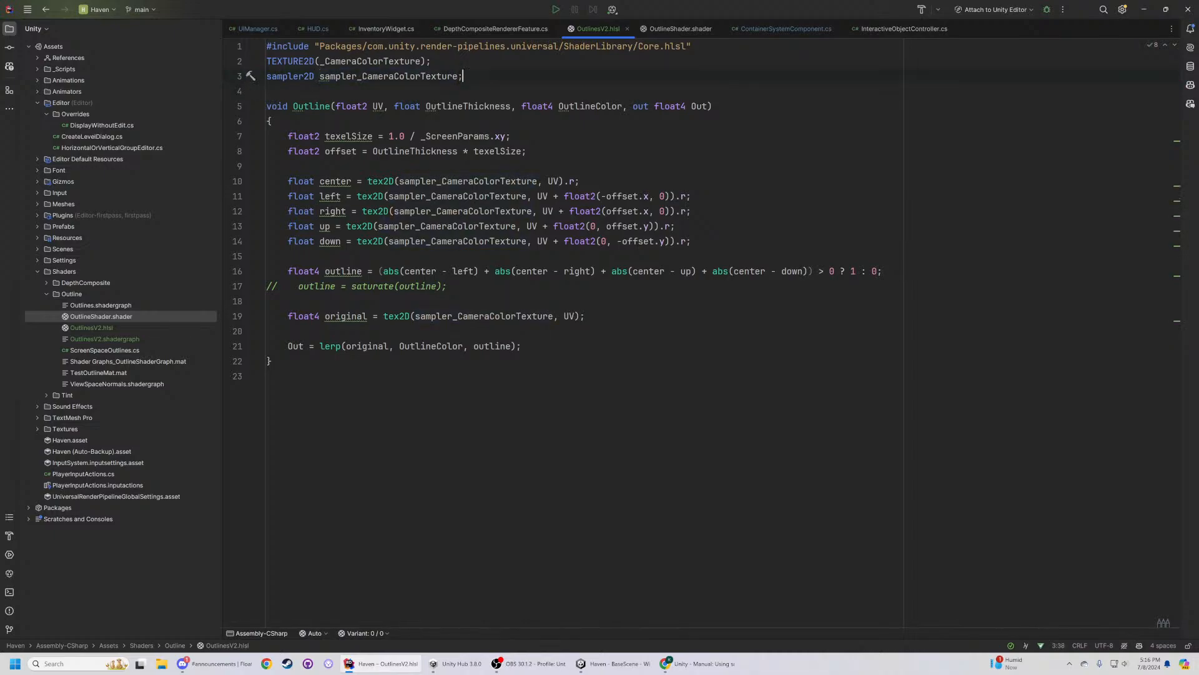
- Switch to Unity and inspect the details of the Shader Graphs/Master errors in the console
click(600, 662)
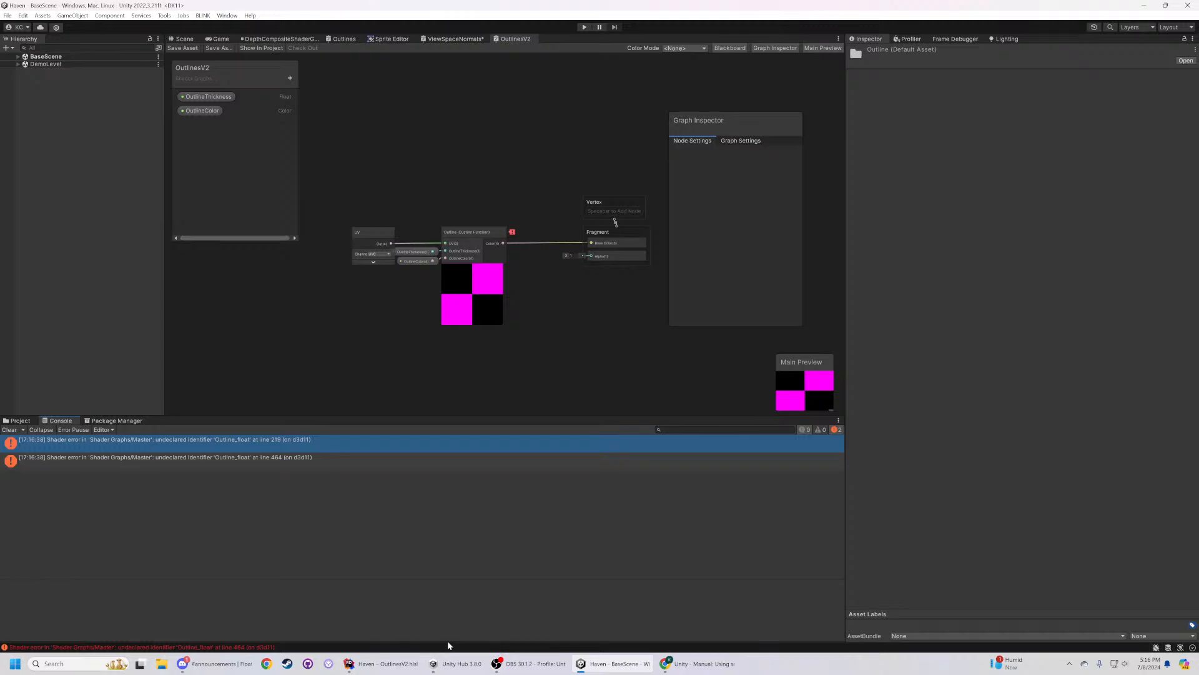
click(148, 452)
click(145, 443)
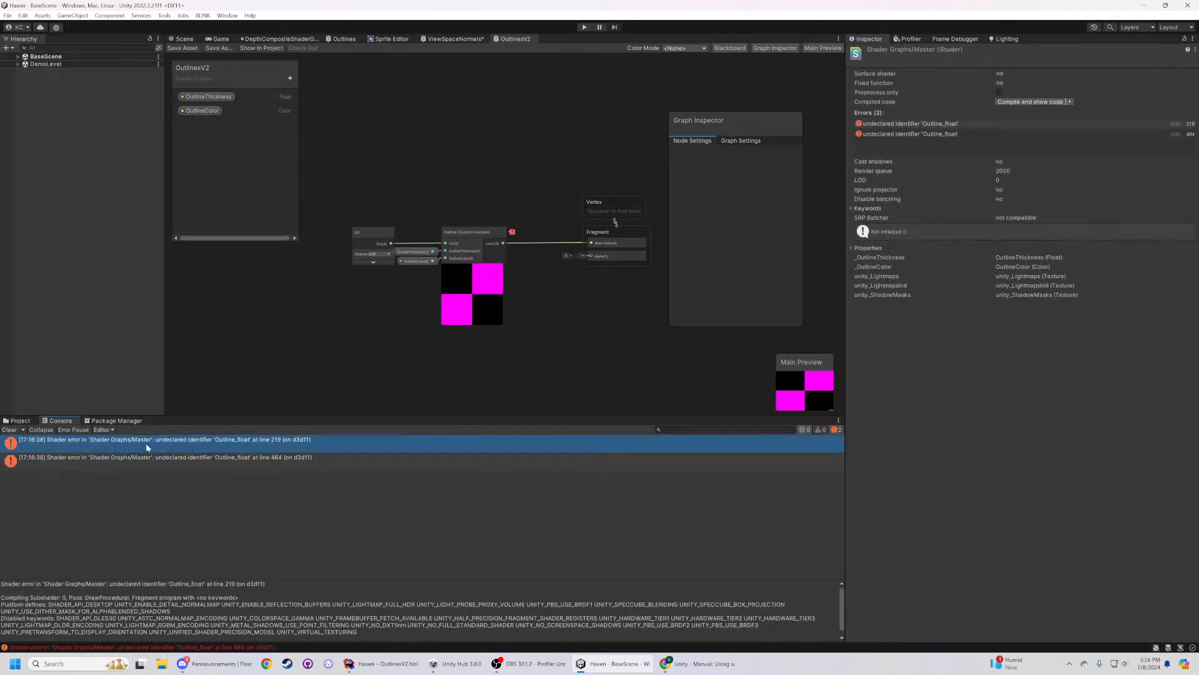
click(150, 457)
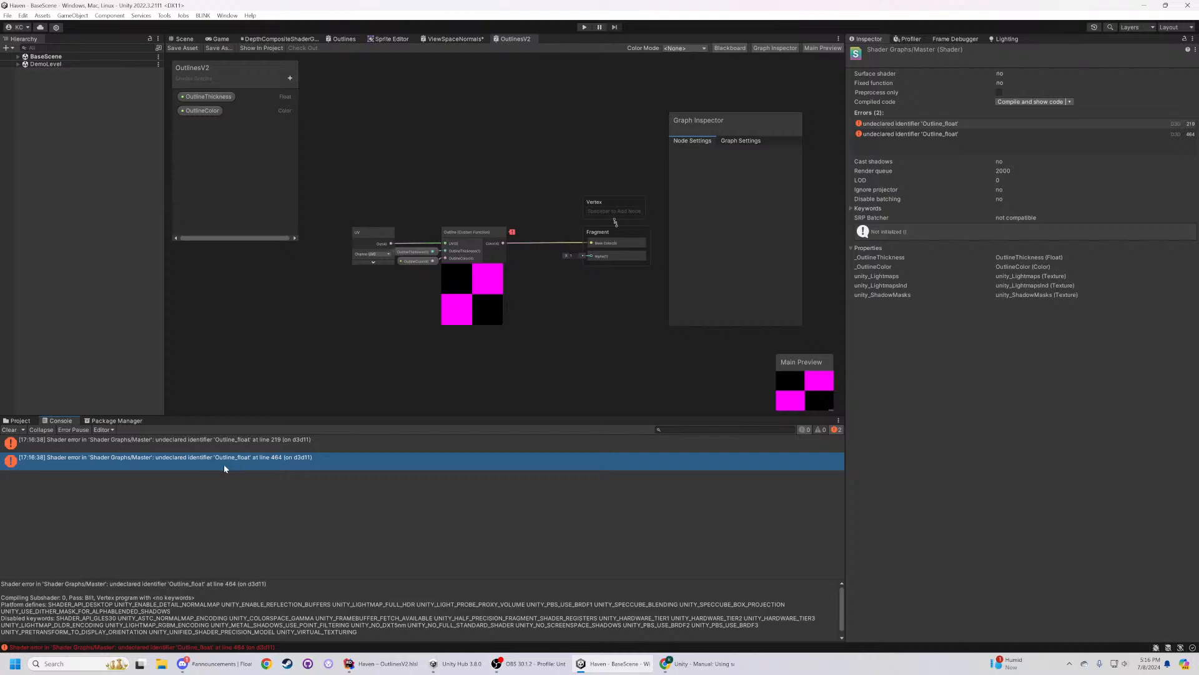
click(116, 444)
click(114, 457)
click(235, 449)
click(237, 461)
- Clear the Unity console, open the first newly reported error's source line in Input.hlsl, and inspect the second error's details in Unity
click(8, 429)
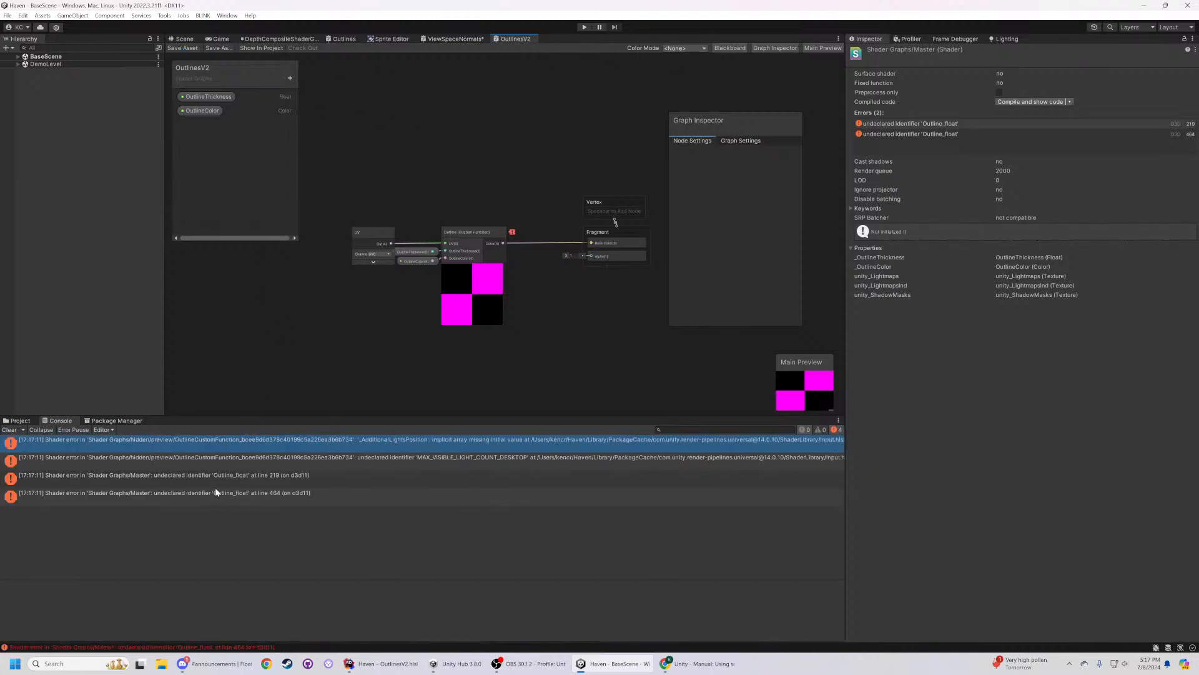
double_click(203, 440)
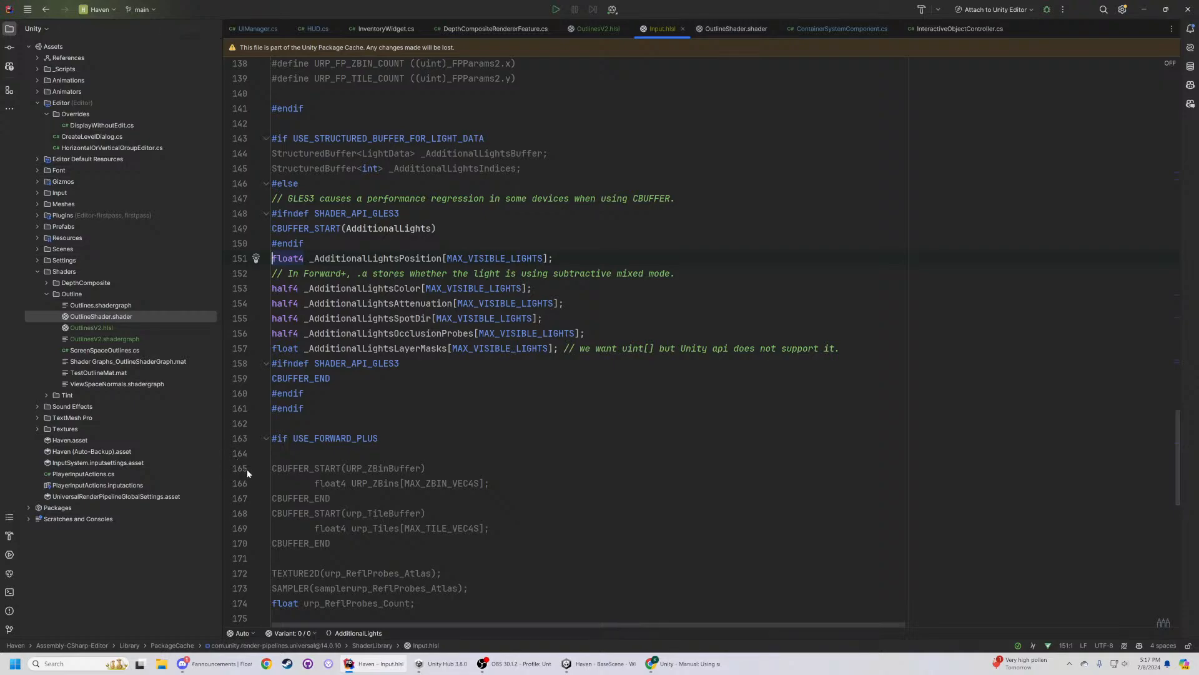
click(597, 663)
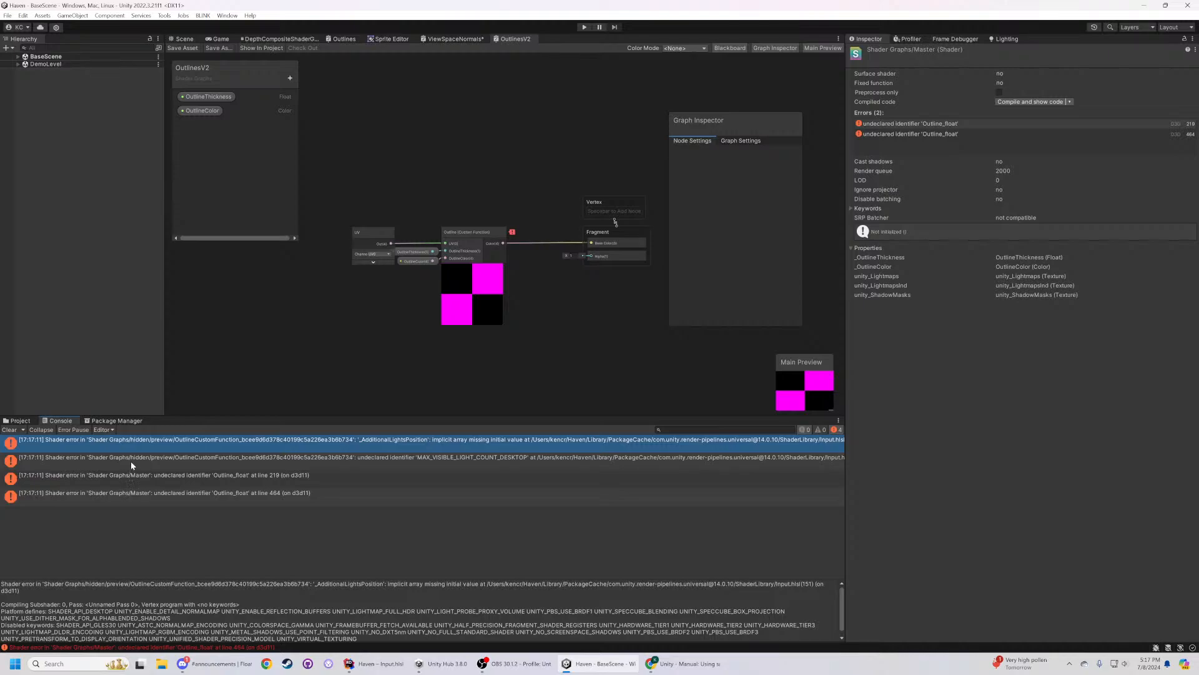
click(194, 460)
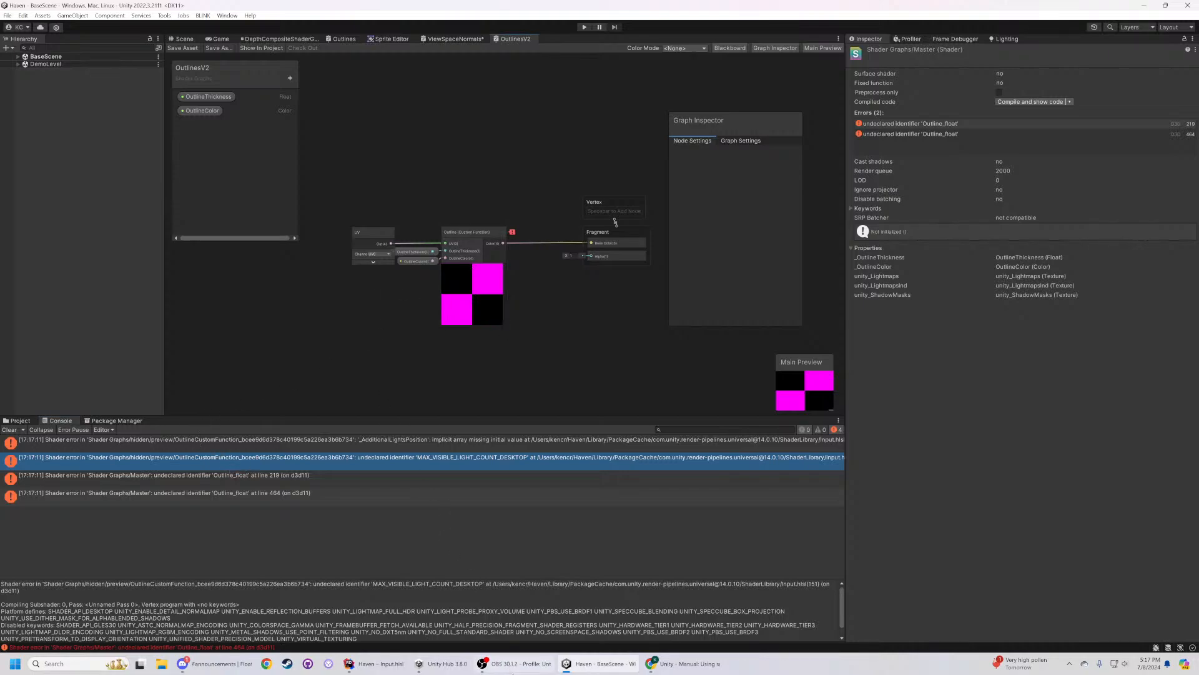
click(511, 673)
click(511, 673)
click(385, 672)
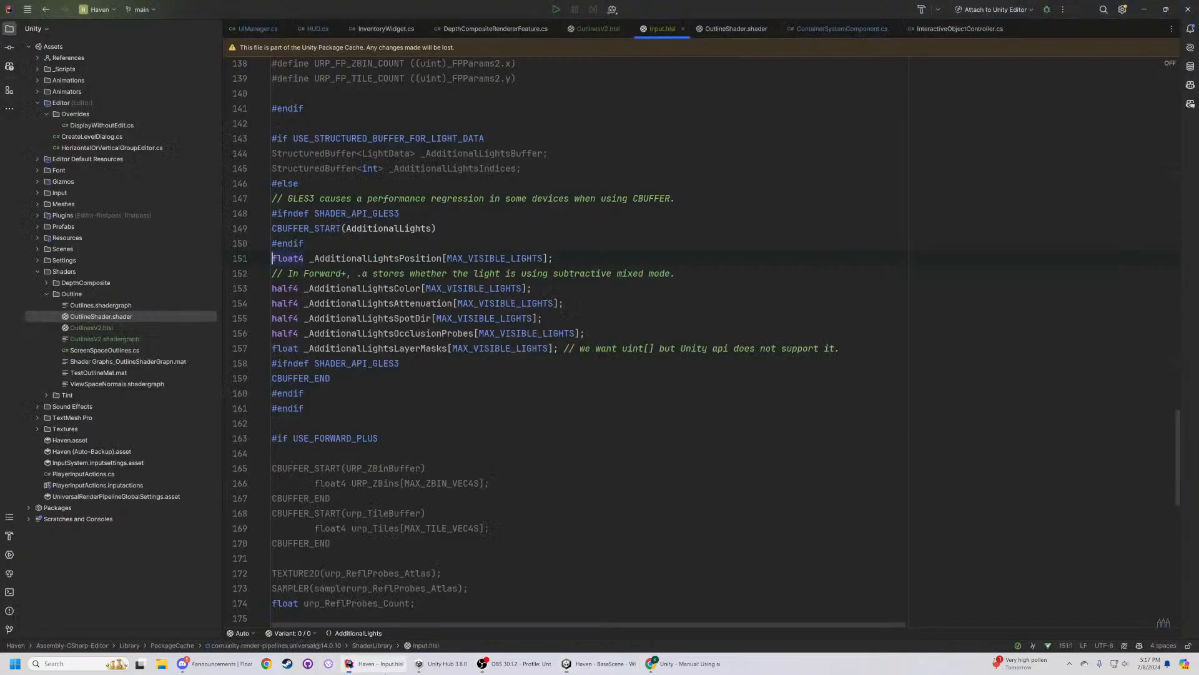
click(188, 664)
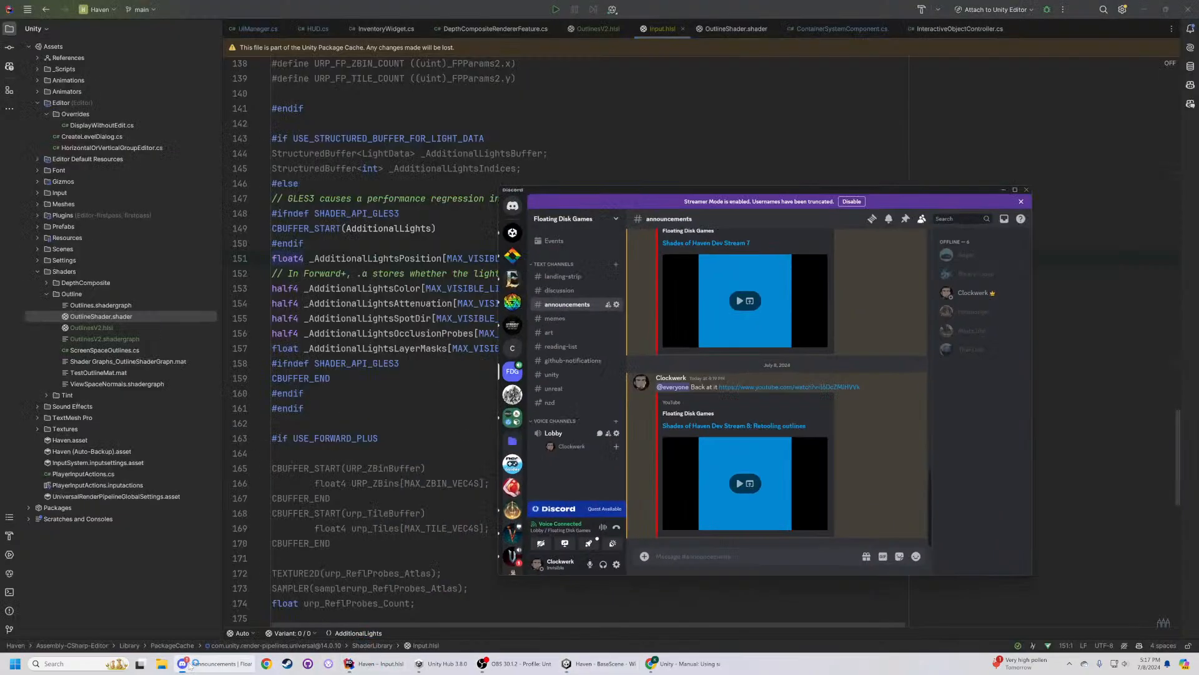
click(500, 573)
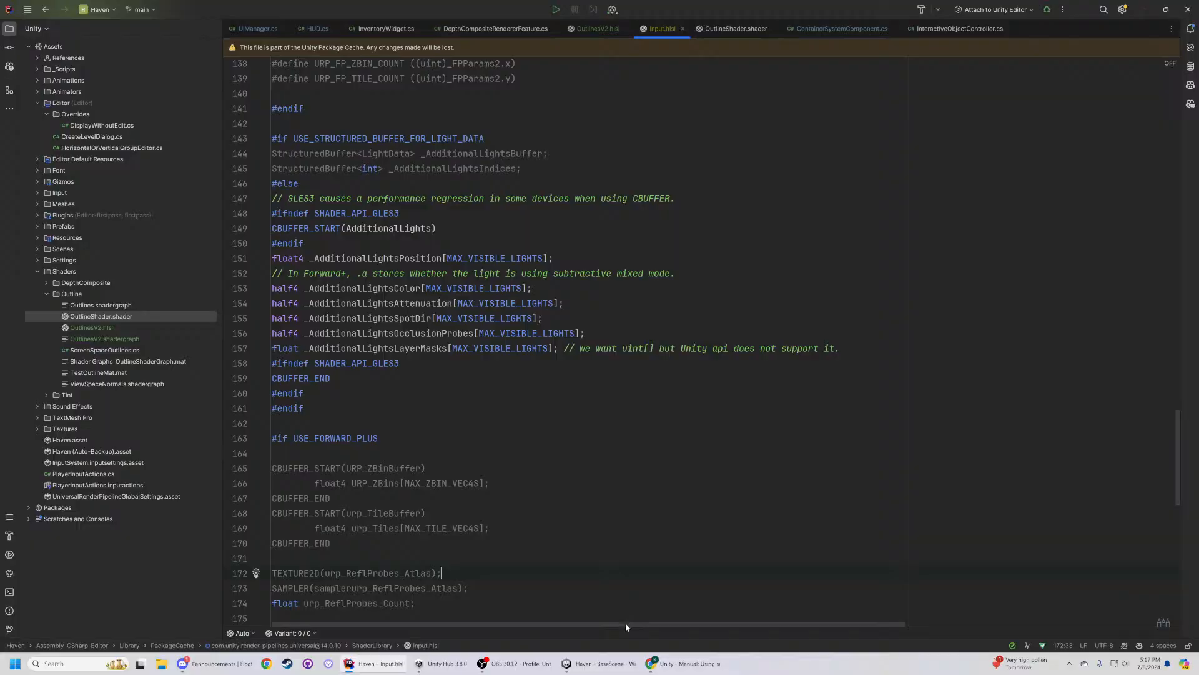
click(612, 665)
click(674, 665)
click(674, 665)
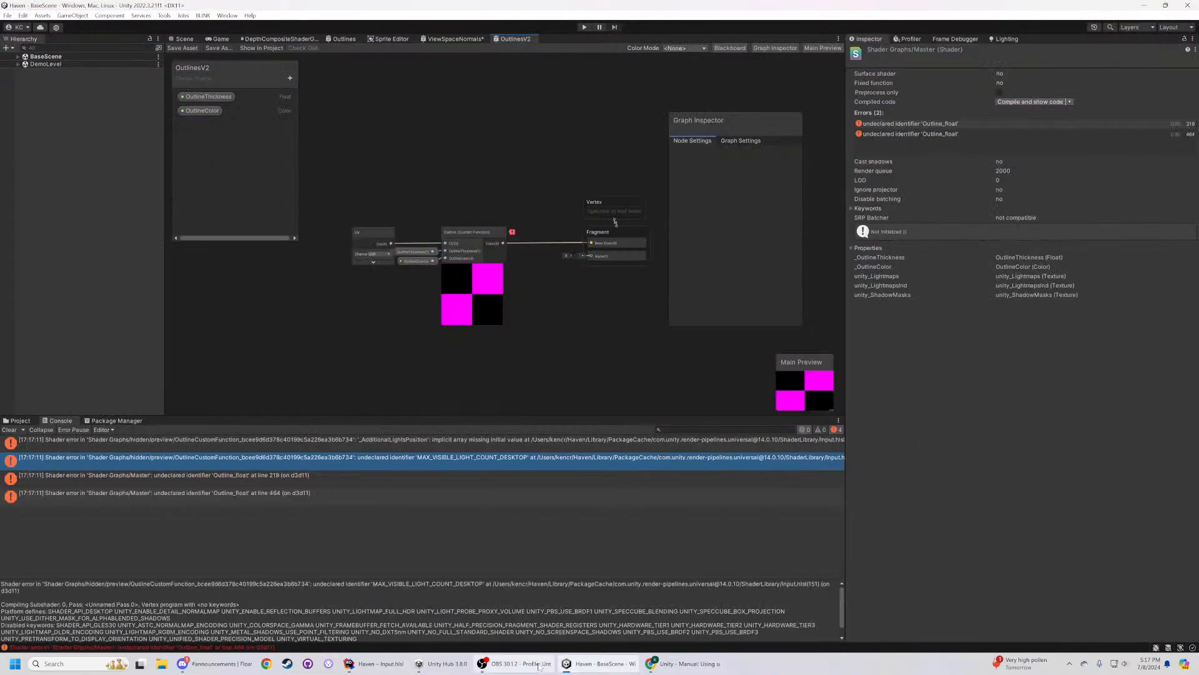
- Switch to the code editor and return to OutlinesV2.hlsl
click(403, 664)
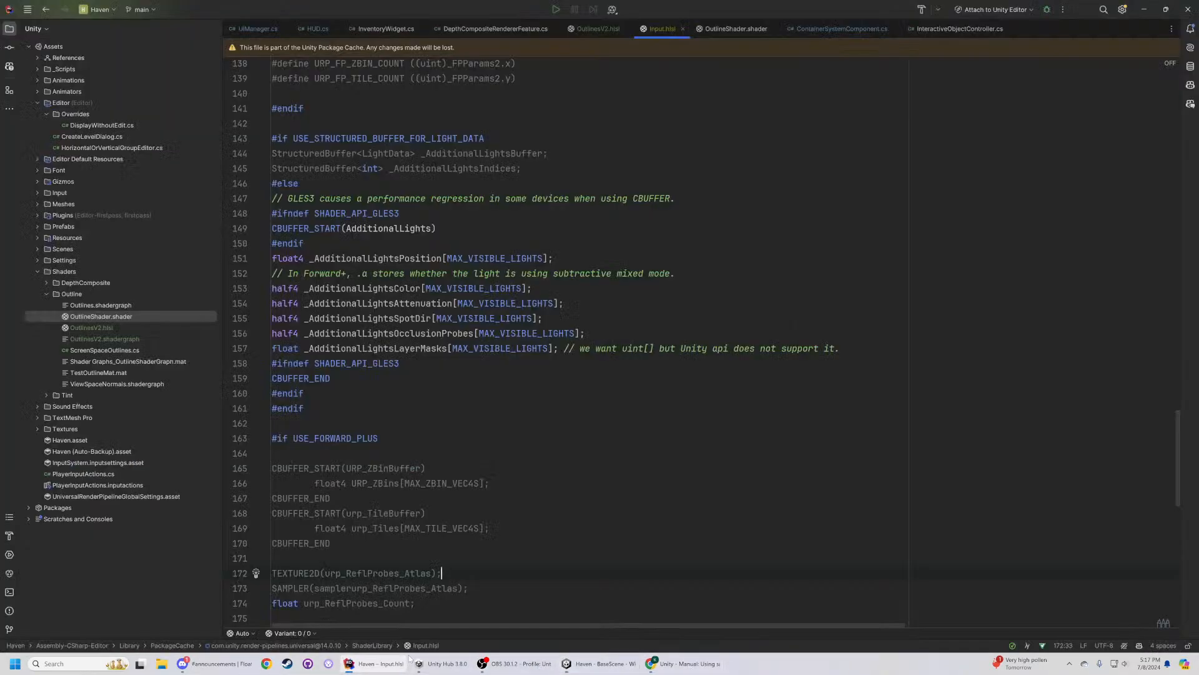
click(601, 29)
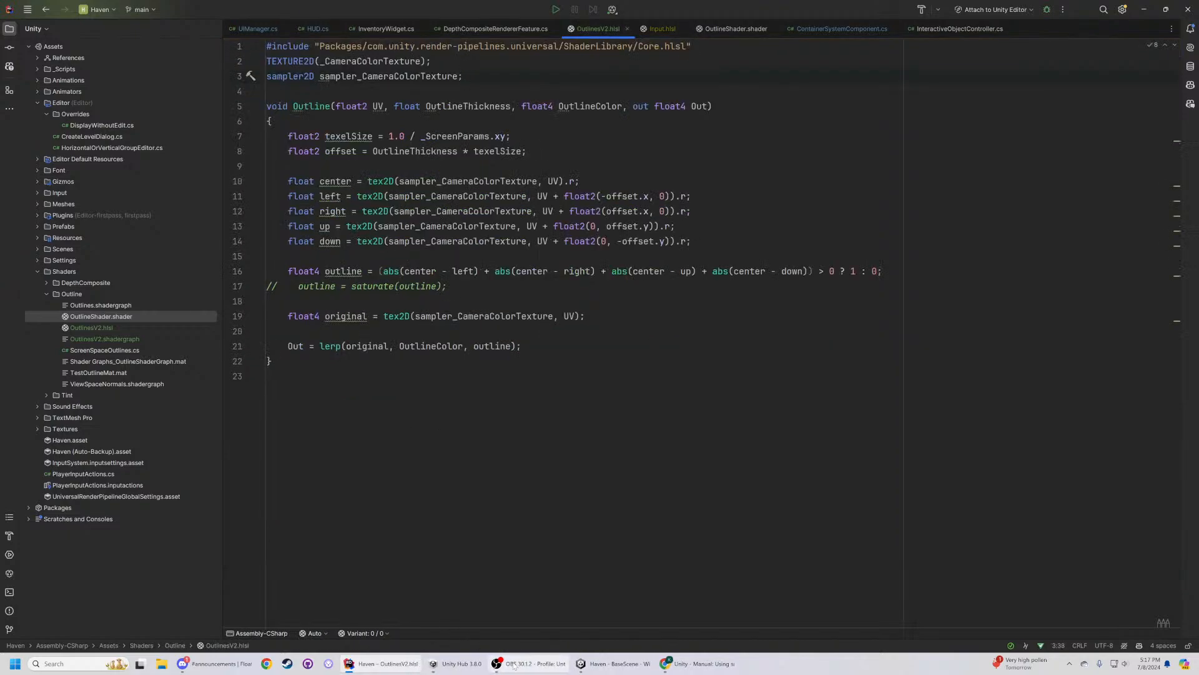
mouse_move(614, 670)
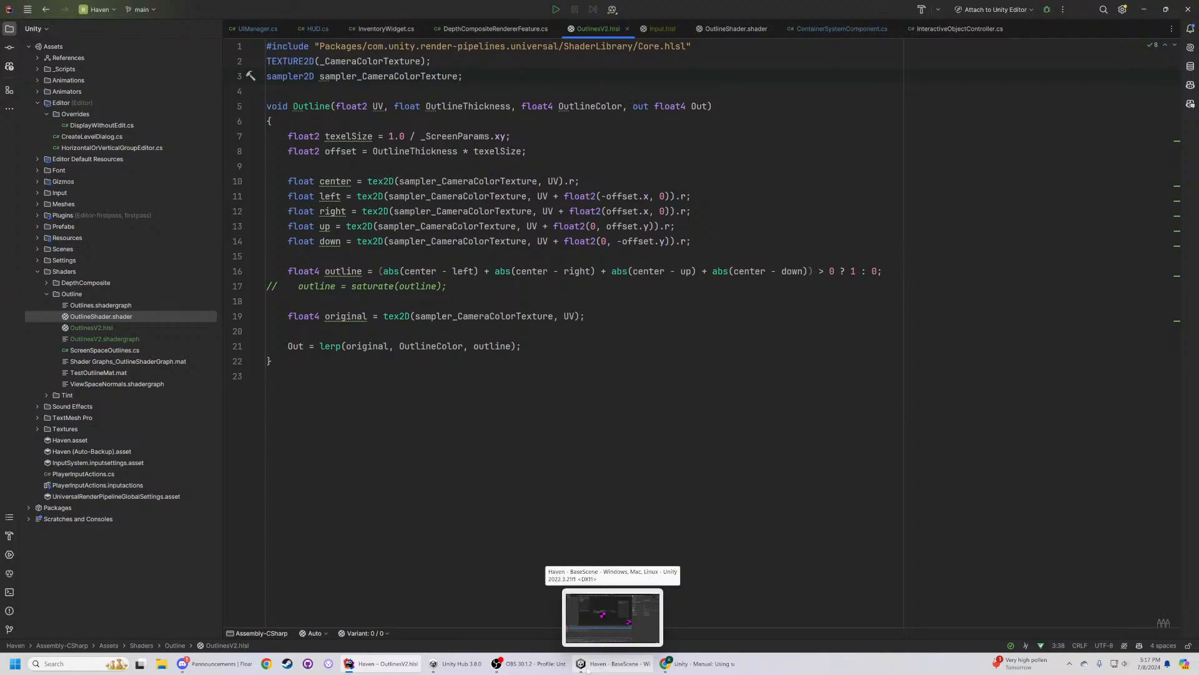
click(532, 666)
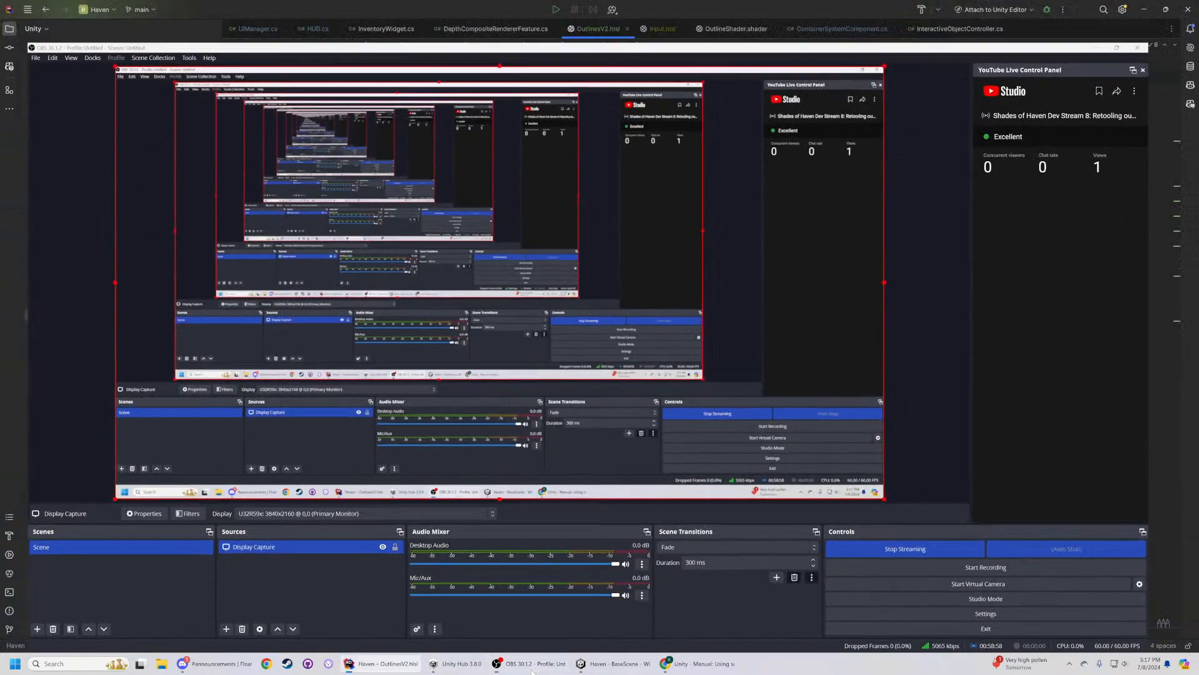
click(532, 666)
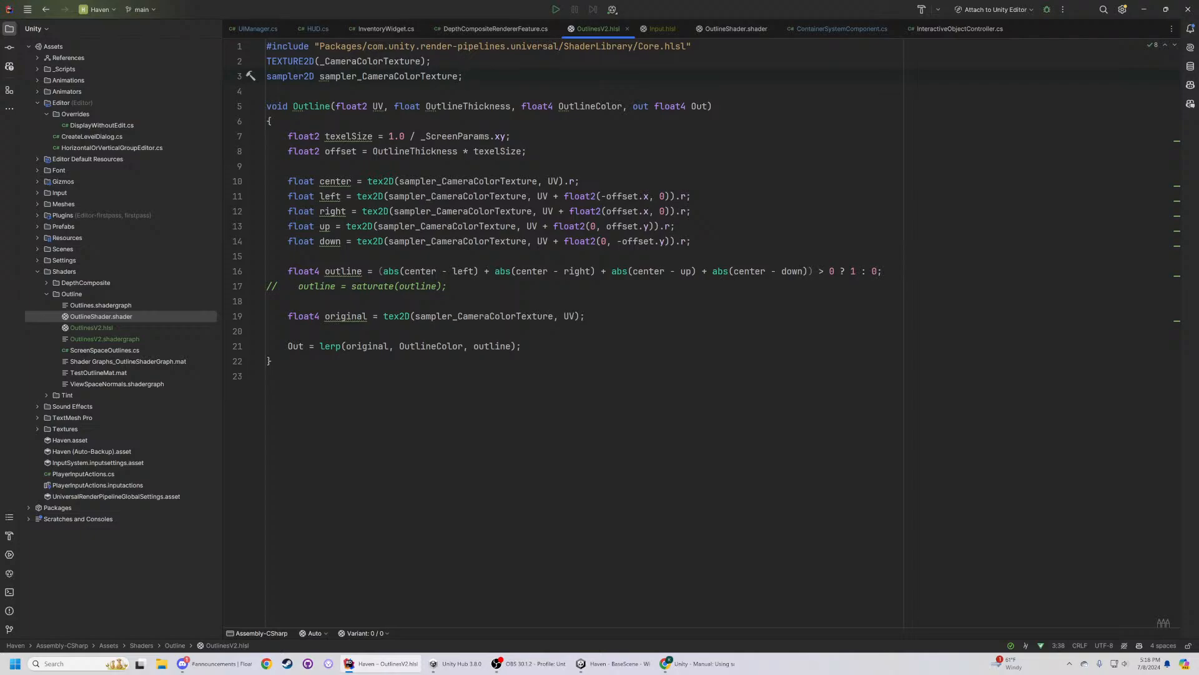
- Make the texelSize variable in the Outline function const
mouse_move(335, 182)
click(351, 136)
key(alt+Return)
key(Return)
key(Down)
click(521, 152)
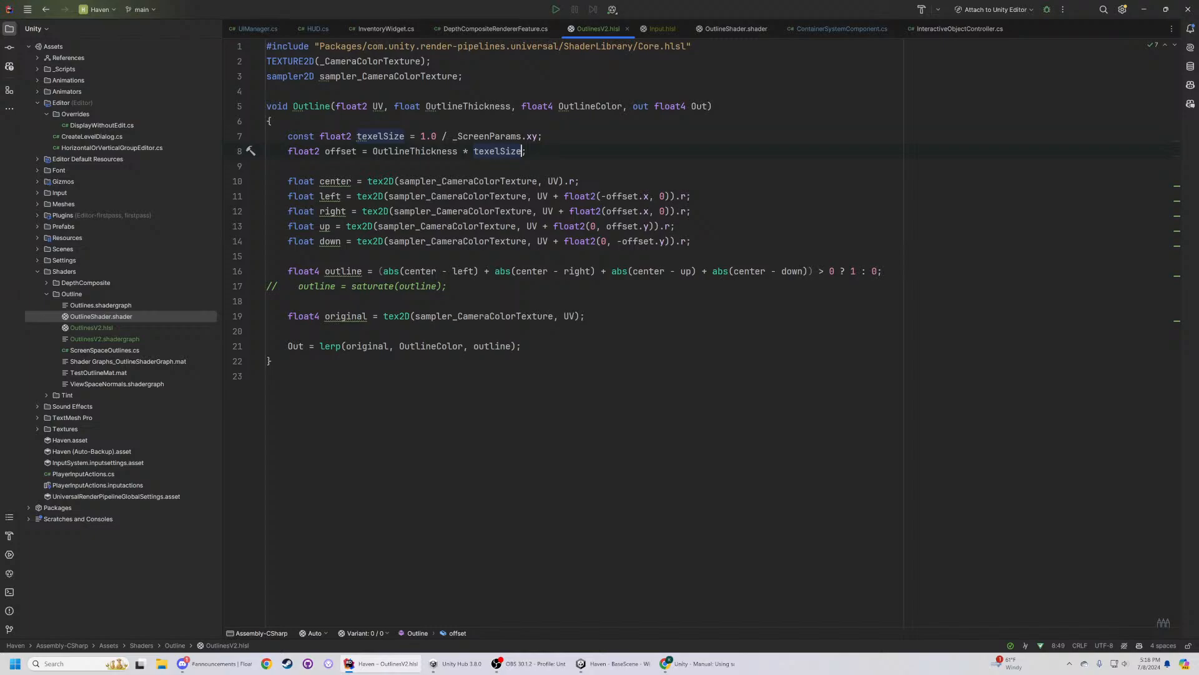
key(Down)
- Make the center sample variable const
click(523, 181)
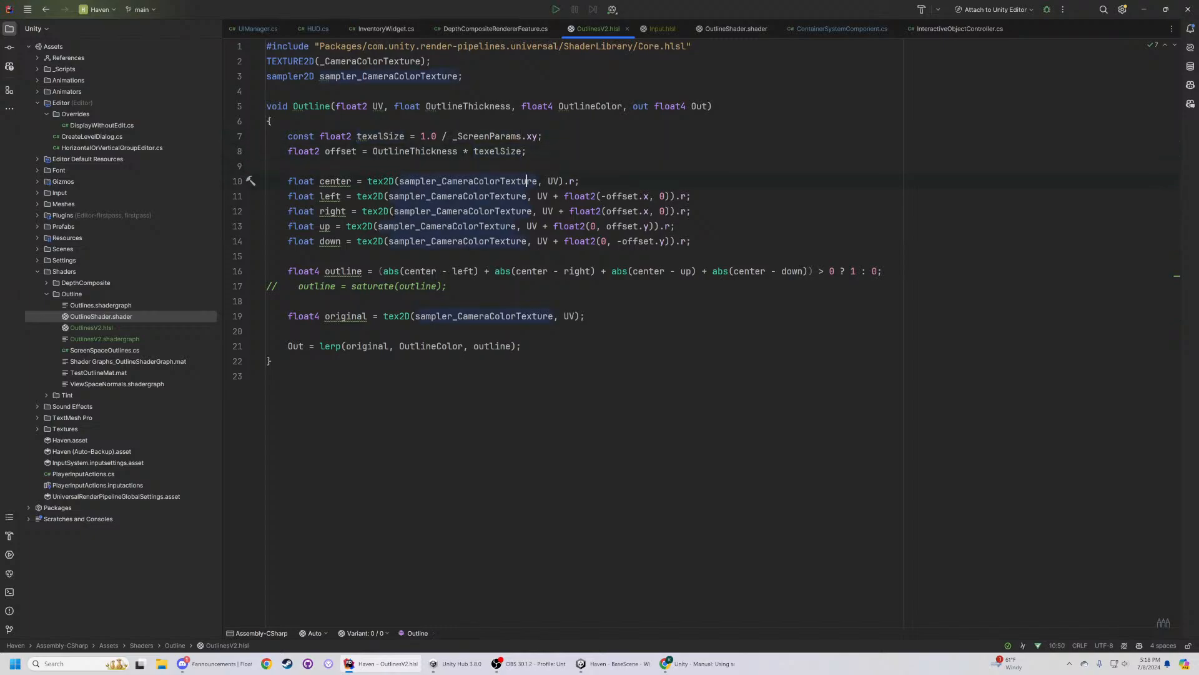
key(Left)
key(Left)
key(Left)
key(Left)
key(Left)
key(Left)
key(Left)
key(Left)
key(Left)
key(Left)
key(Left)
key(Left)
key(Left)
key(Left)
key(Left)
key(Left)
key(Left)
key(Left)
key(Left)
key(Left)
key(alt+Return)
key(Return)
- Make the left and right sample variables const
key(Down)
key(Left)
key(Left)
key(Left)
key(Left)
key(Left)
key(Left)
key(alt+Return)
key(Return)
key(Down)
key(Left)
key(Left)
key(Left)
key(alt+Return)
key(Return)
- Make the up and down sample variables const
key(Down)
key(Left)
key(Left)
key(Left)
key(Left)
key(Left)
key(Left)
key(Left)
key(Left)
key(Left)
key(ctrl+space)
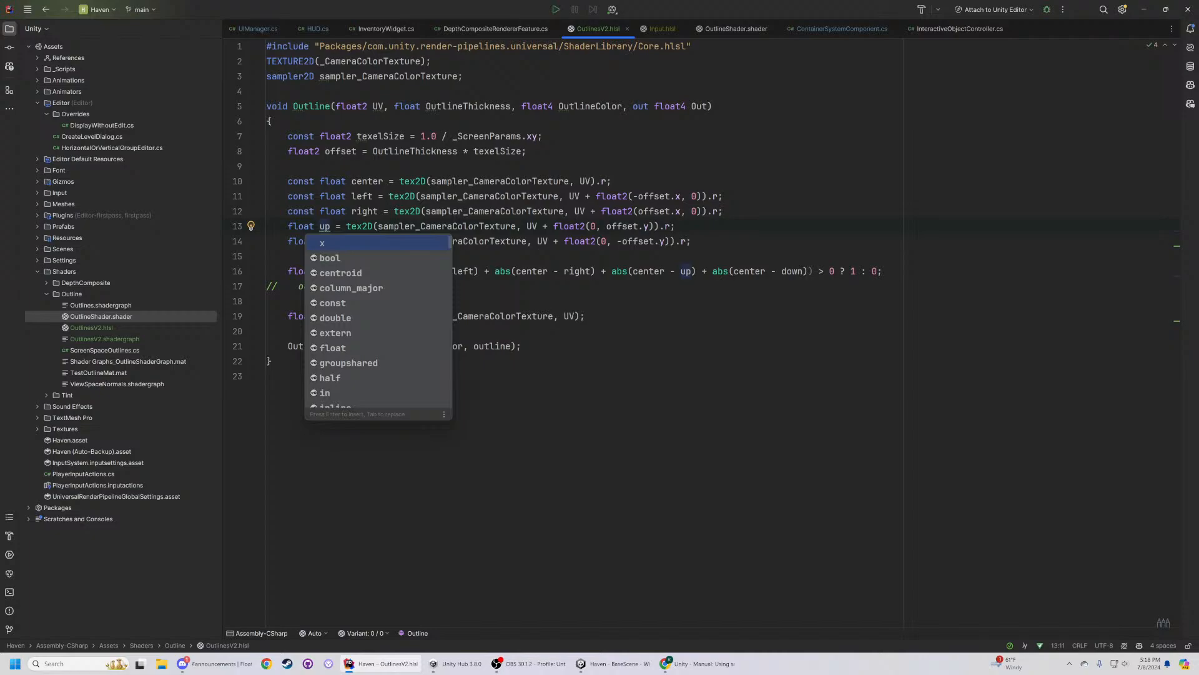
key(Right)
key(alt+Return)
key(Return)
key(Down)
key(Left)
key(Left)
key(Left)
key(alt+Return)
key(Return)
- Make the float4 variables outline and original const
key(Down)
key(Down)
key(Left)
key(Left)
key(Left)
key(alt+Return)
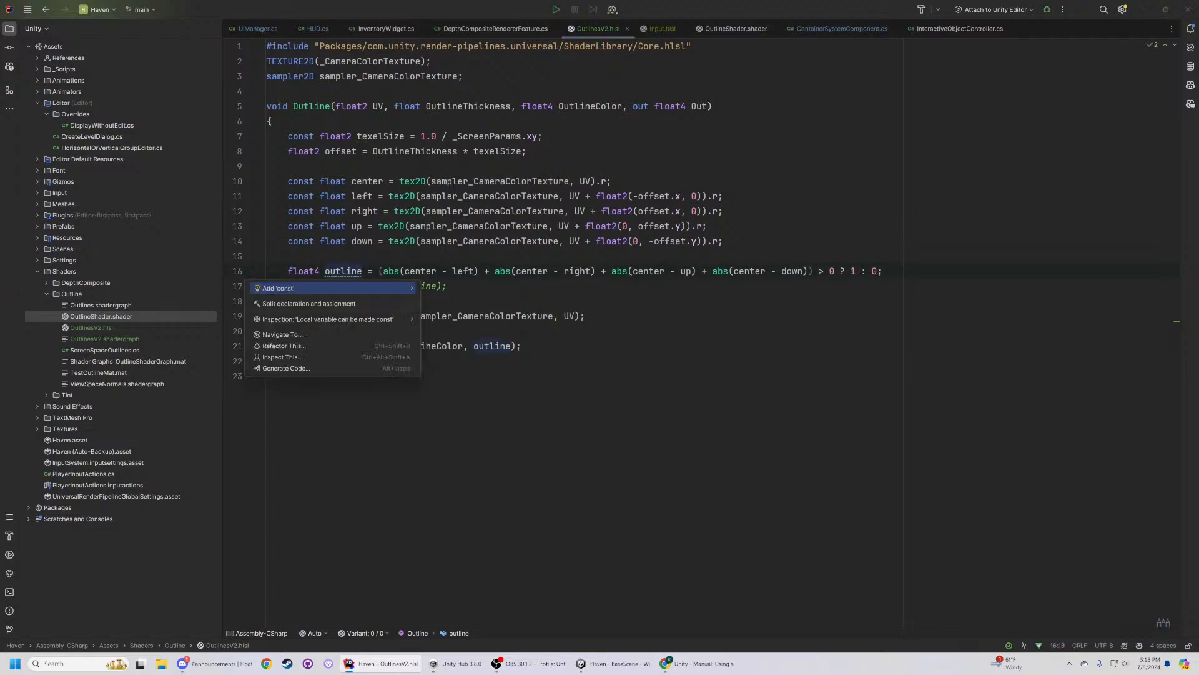
key(Return)
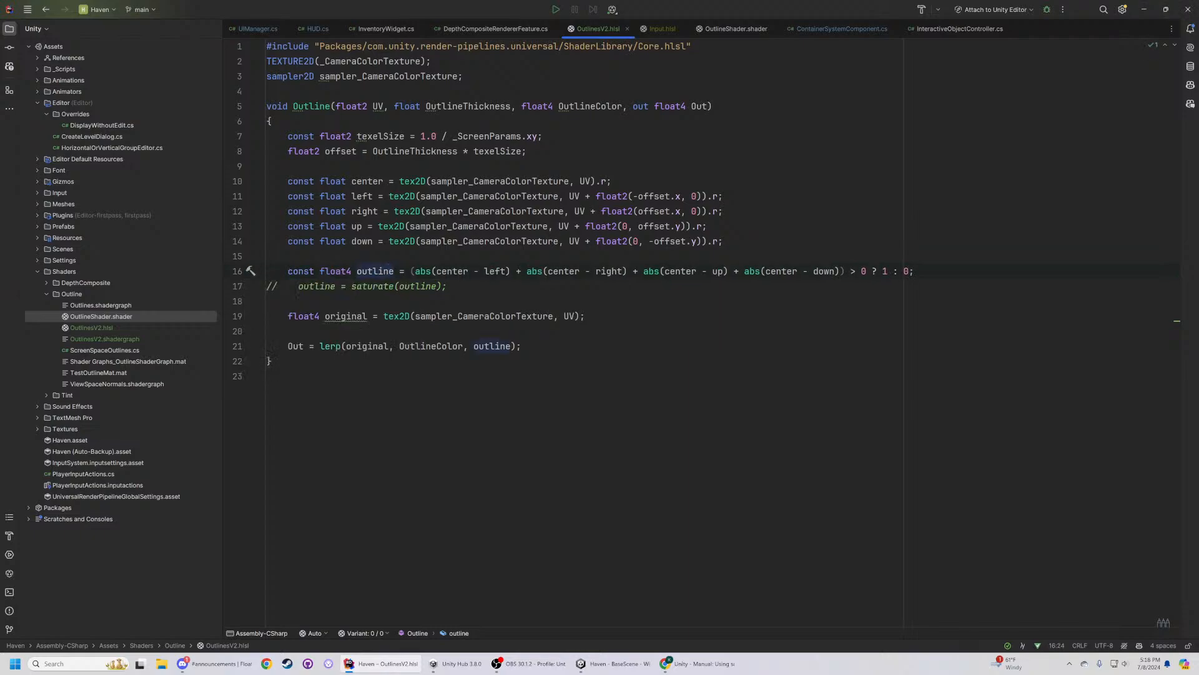
key(Down)
key(Down)
key(Down)
key(Left)
key(Left)
key(Left)
key(Left)
key(Left)
key(Left)
key(alt+Return)
key(Return)
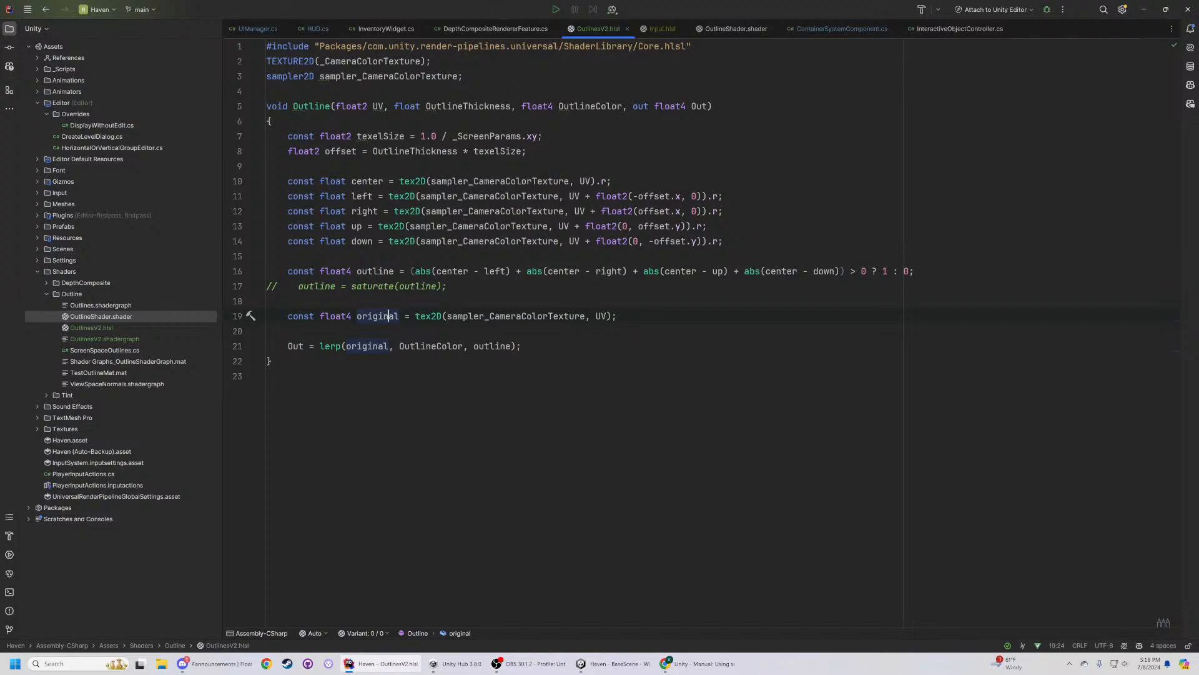
click(191, 666)
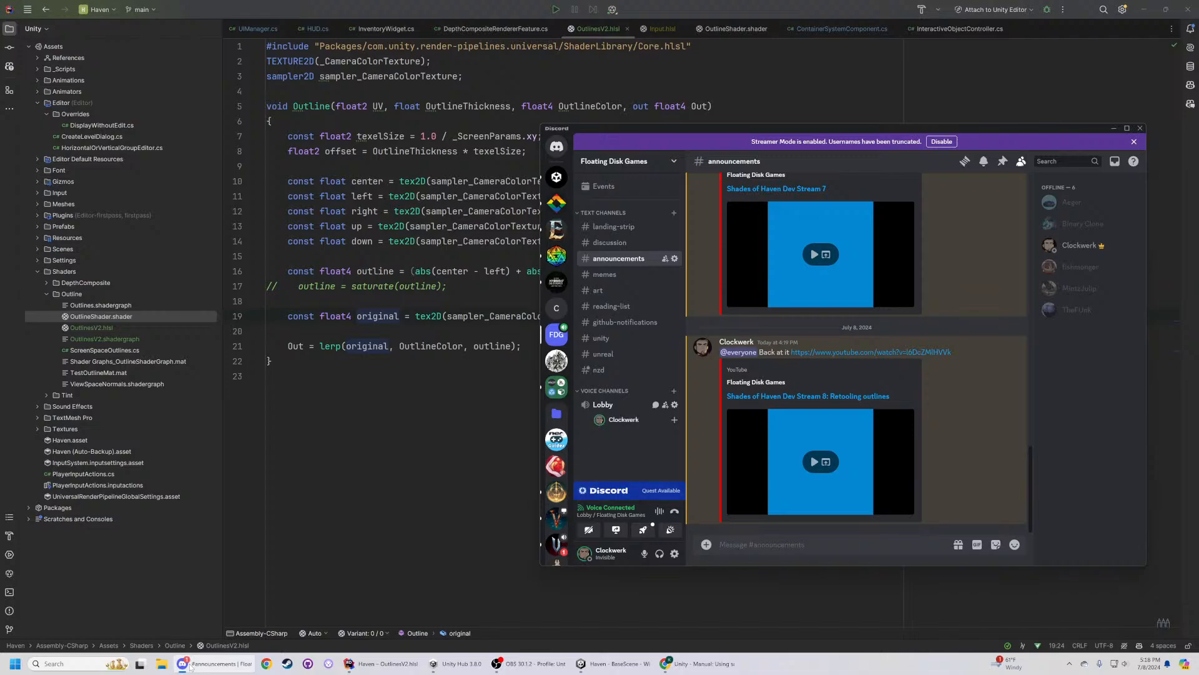
- Switch to Unity and inspect the details of both Outline_float shader errors in the console
click(190, 666)
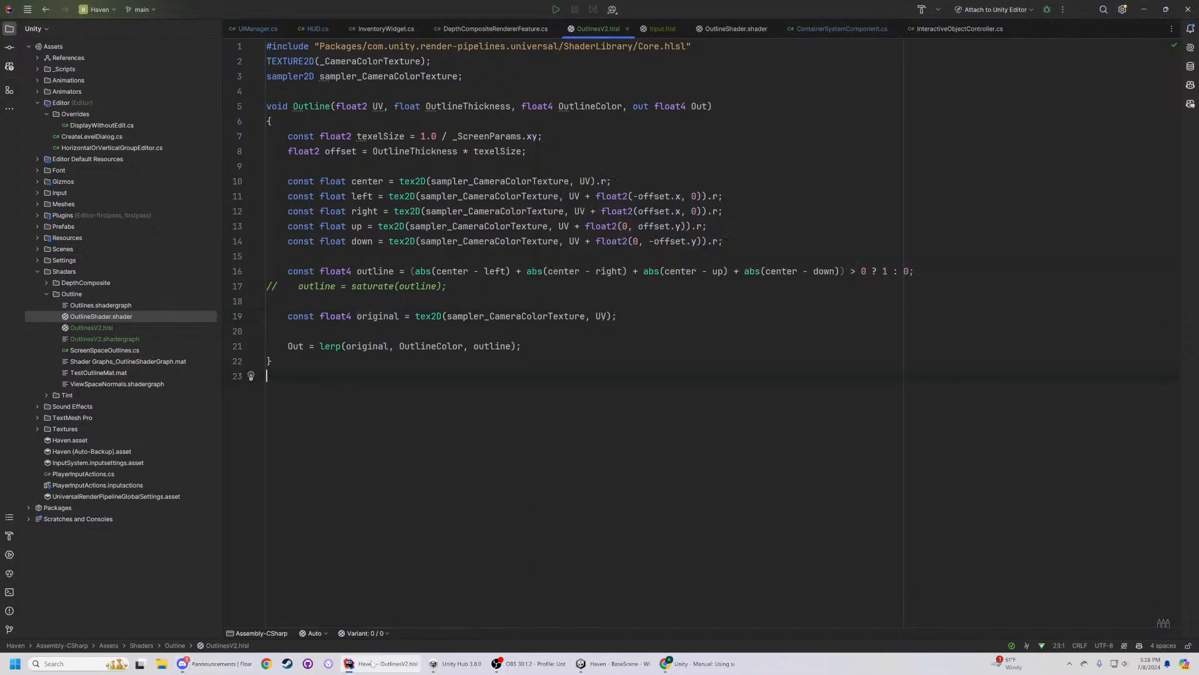
click(632, 668)
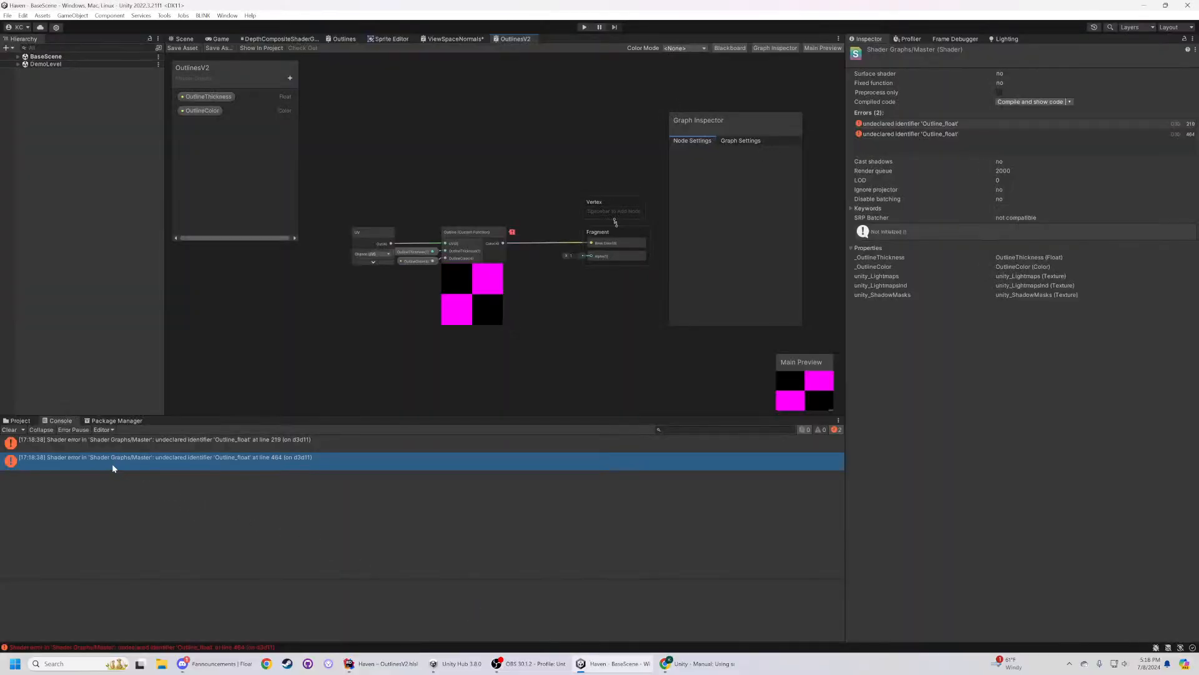
click(120, 441)
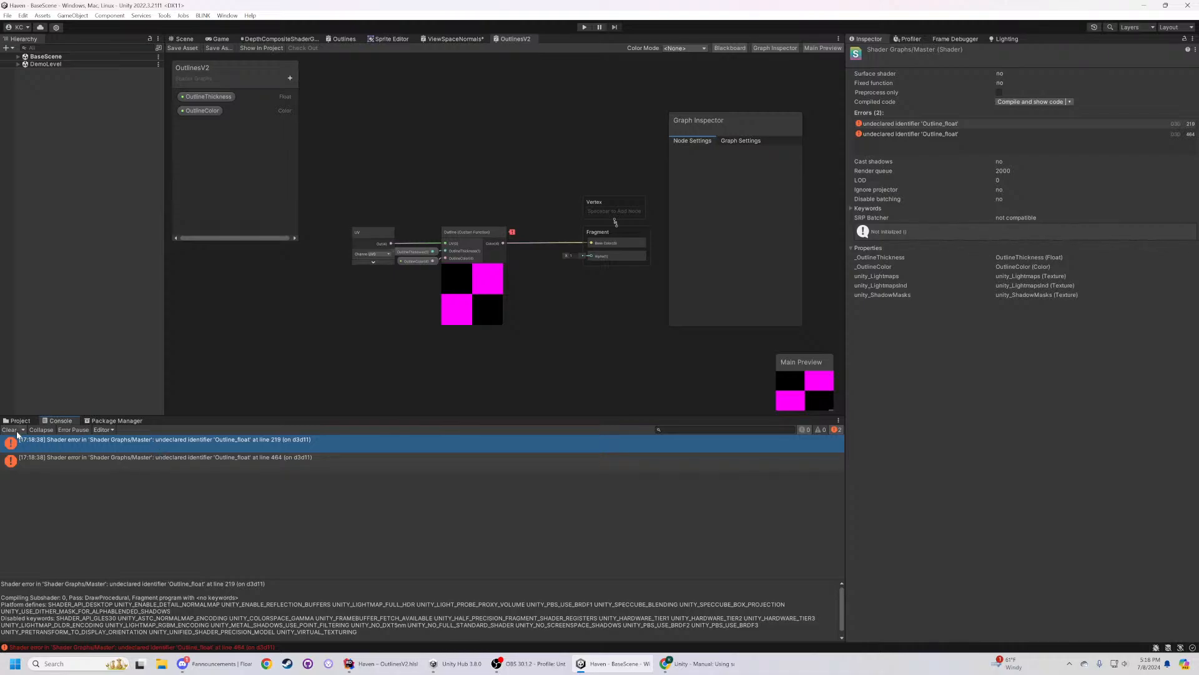
click(89, 461)
click(89, 446)
click(93, 459)
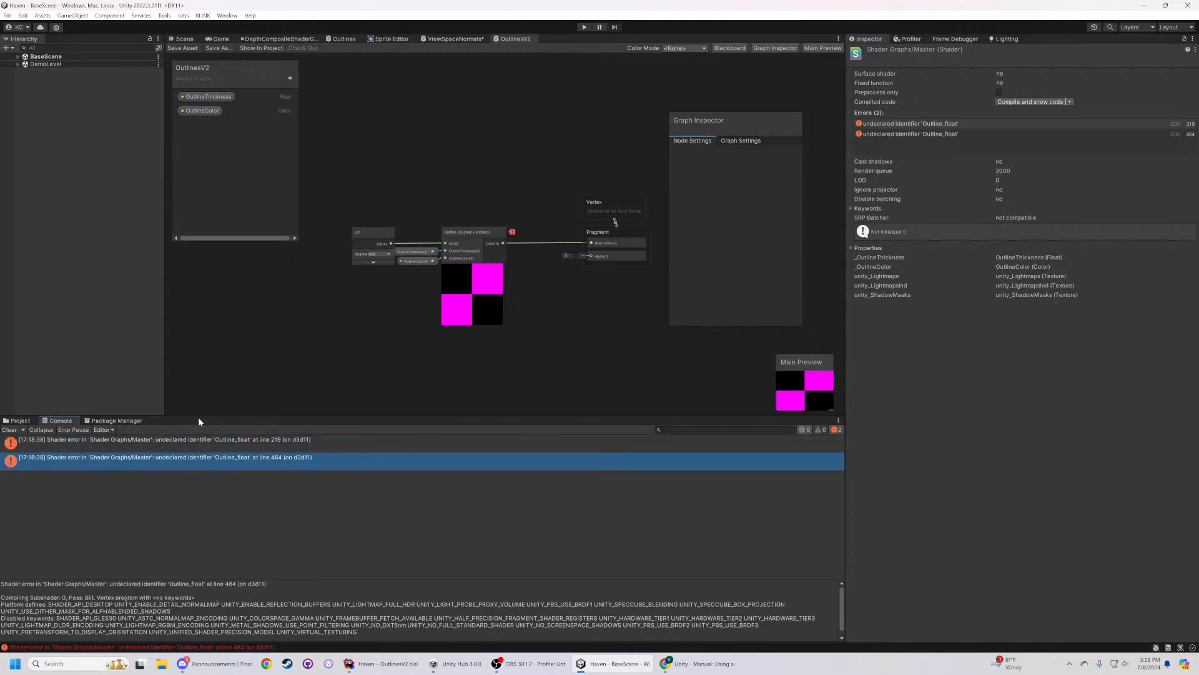
- Enlarge the shader graph area above the console and move the Graph Inspector clear of the Main Preview
drag(201, 416, 256, 172)
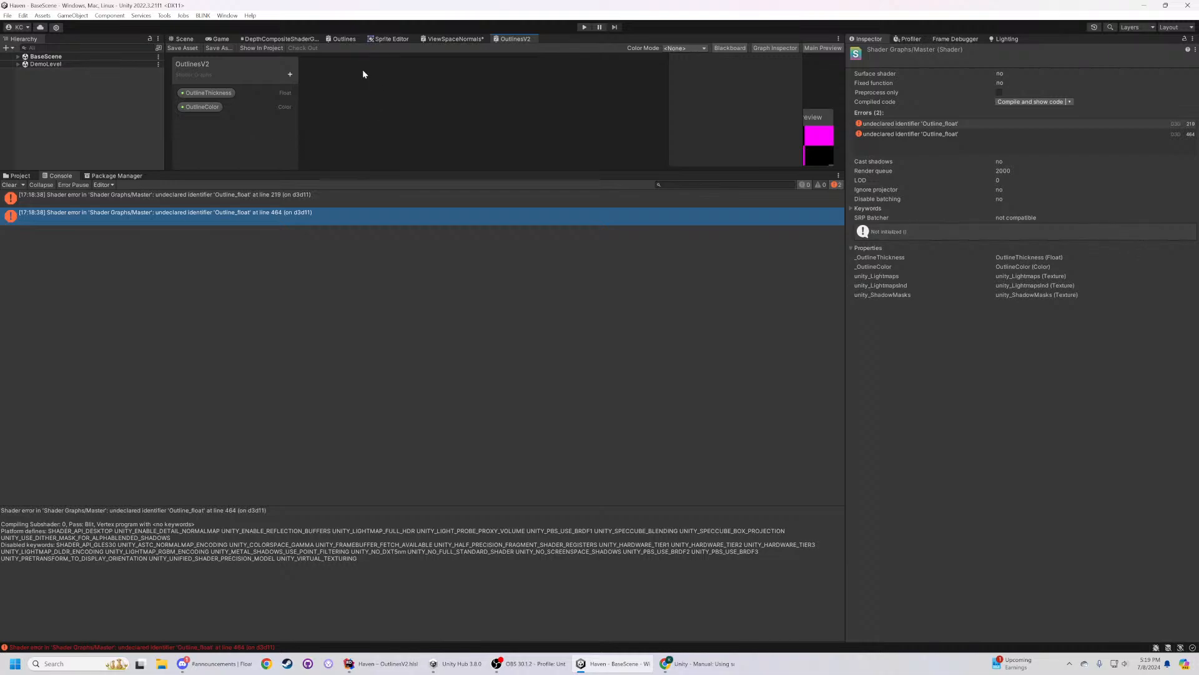
drag(295, 173, 313, 450)
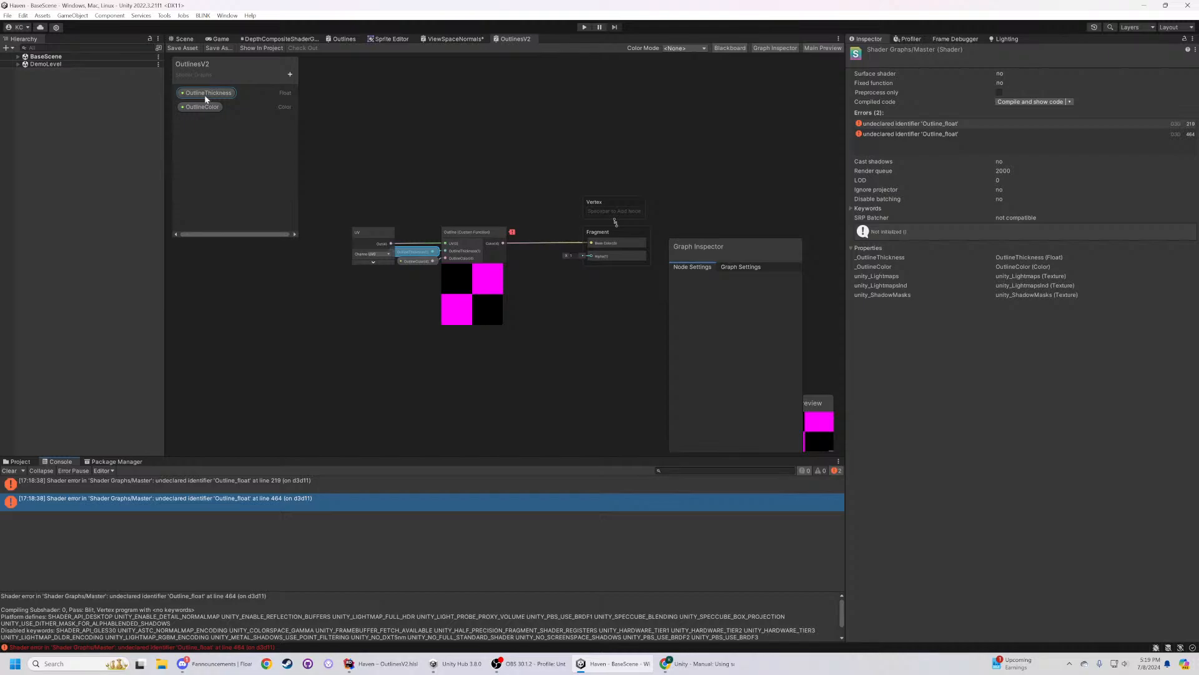
drag(726, 313, 756, 253)
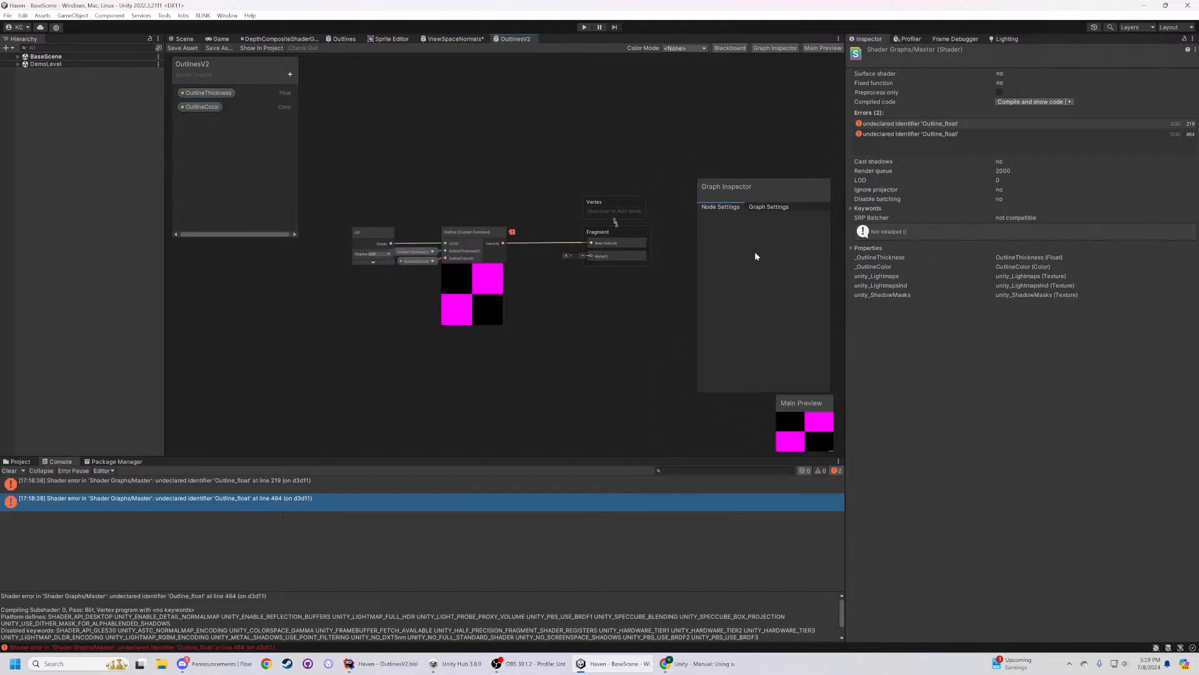
- Set the OutlineThickness property's default to 0.5 and adjust the OutlineColor property's default color
click(208, 92)
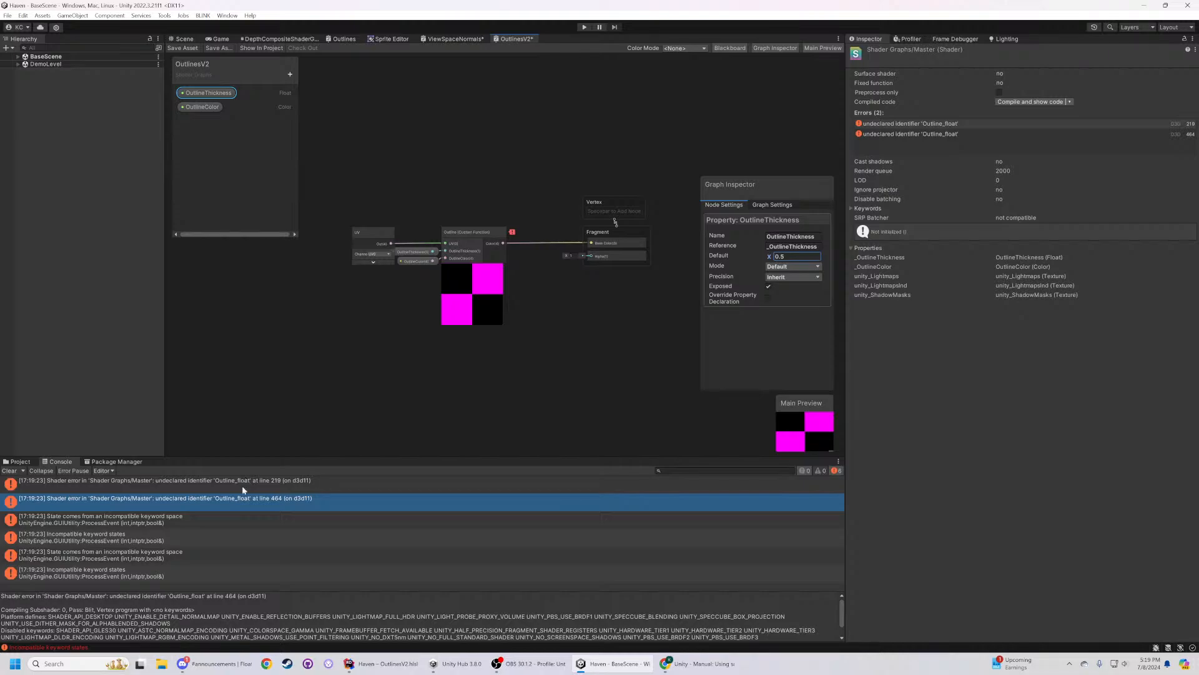
click(204, 108)
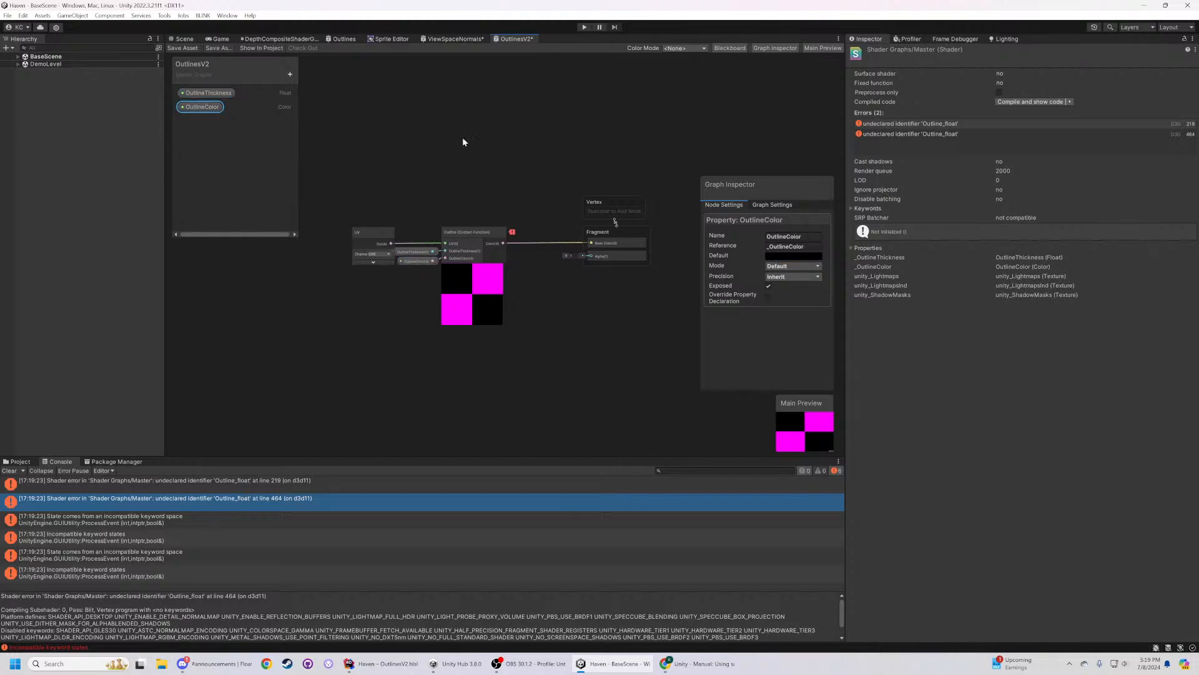
click(792, 256)
drag(836, 293, 904, 273)
click(615, 388)
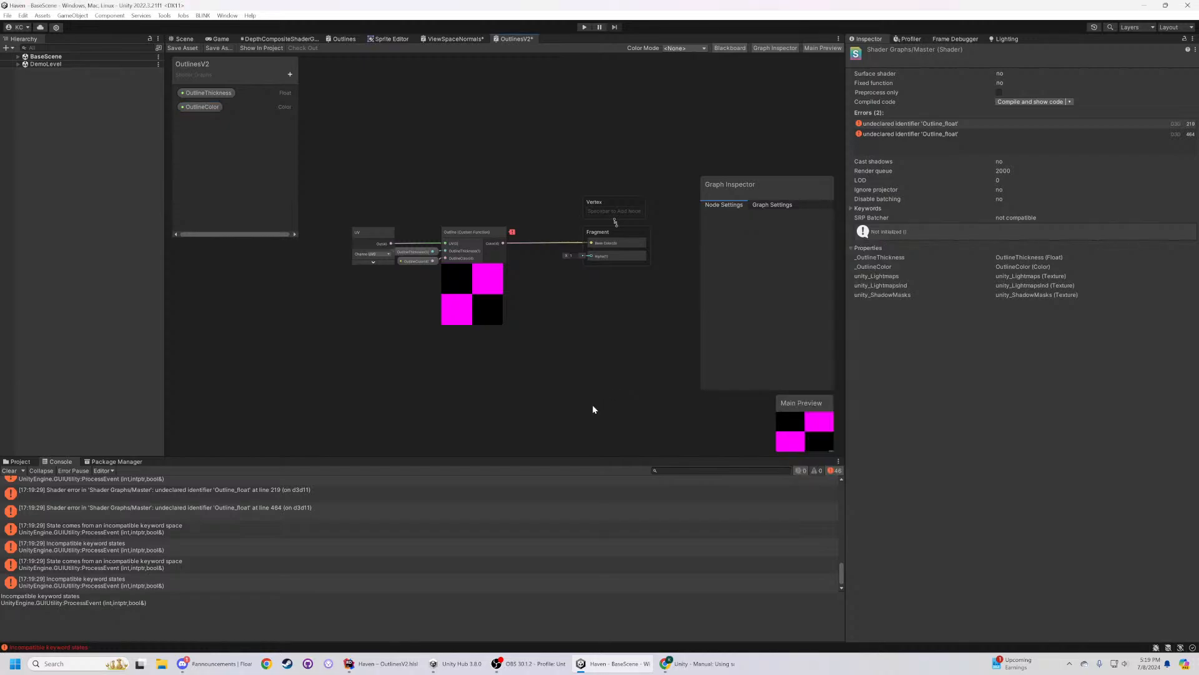
- Review the logged keyword-state errors in the console and save the OutlinesV2 shader graph
scroll(248, 534, up, 5)
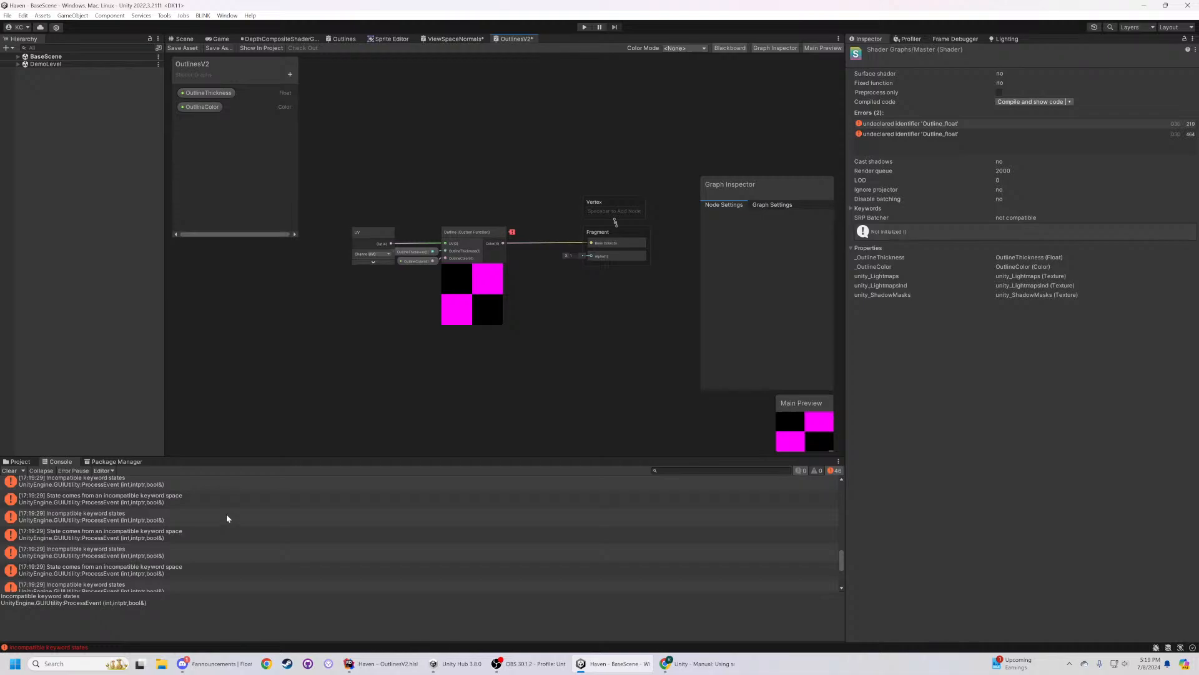
click(225, 516)
click(223, 501)
scroll(231, 509, up, 6)
scroll(247, 511, up, 3)
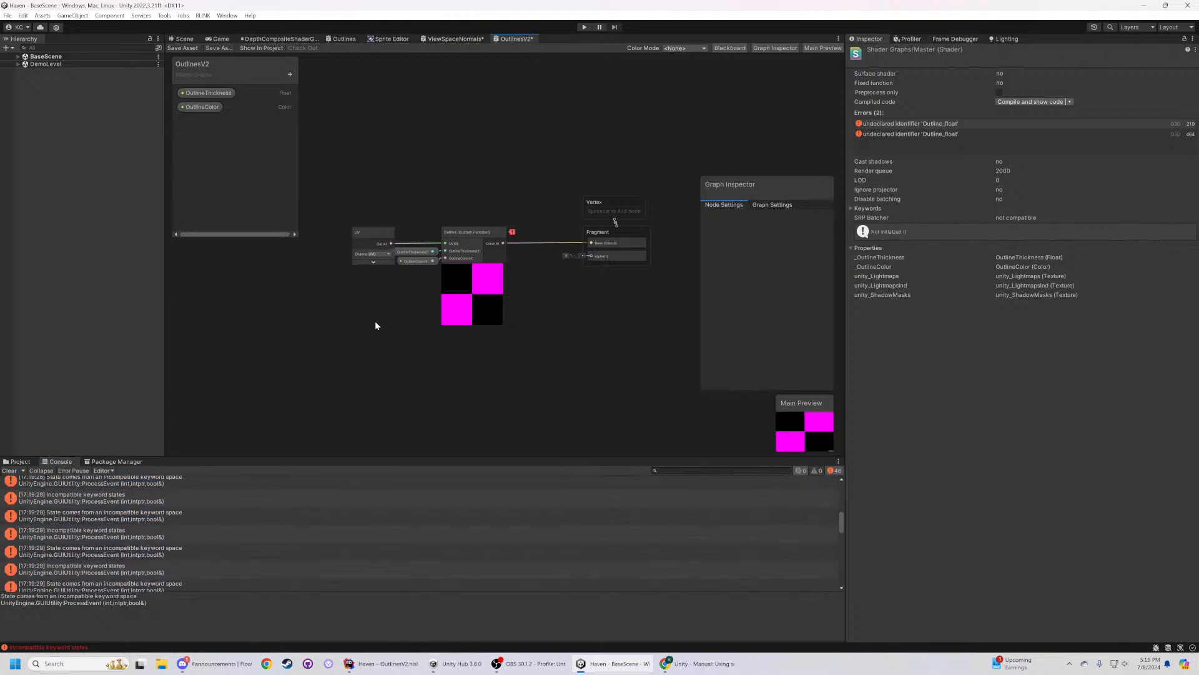
key(ctrl+s)
- Rename the Outline custom function node's inputs to uv, thickness and color
click(477, 253)
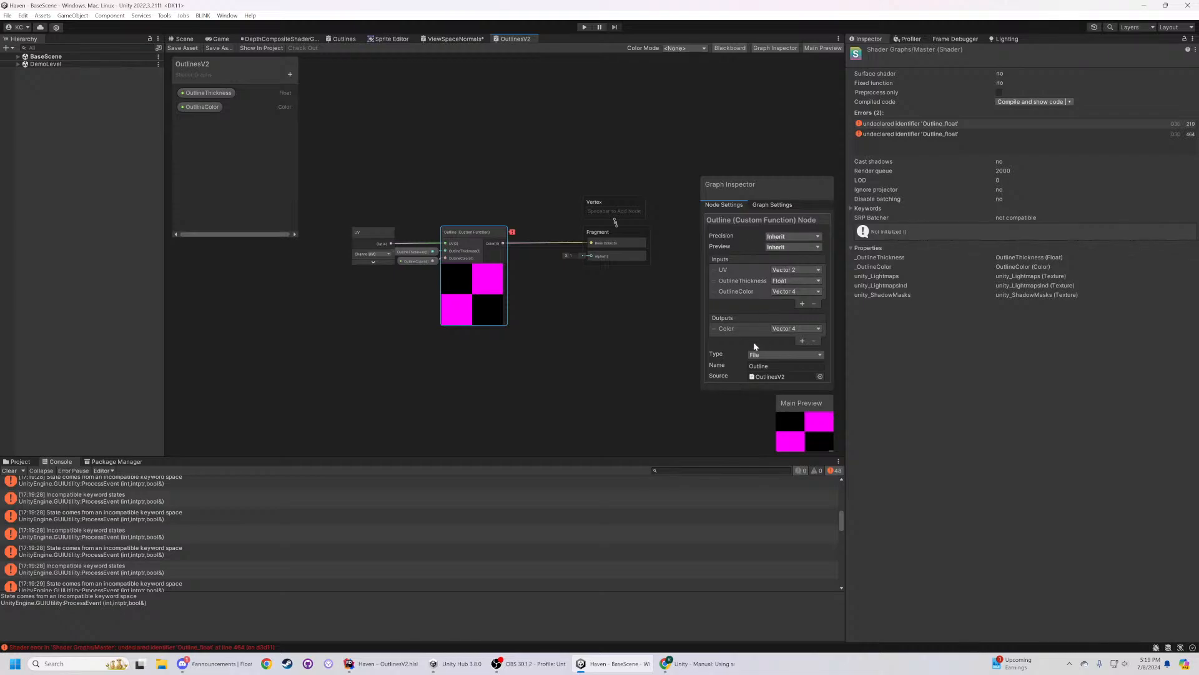
click(762, 366)
click(737, 281)
text(t)
click(734, 291)
text(co)
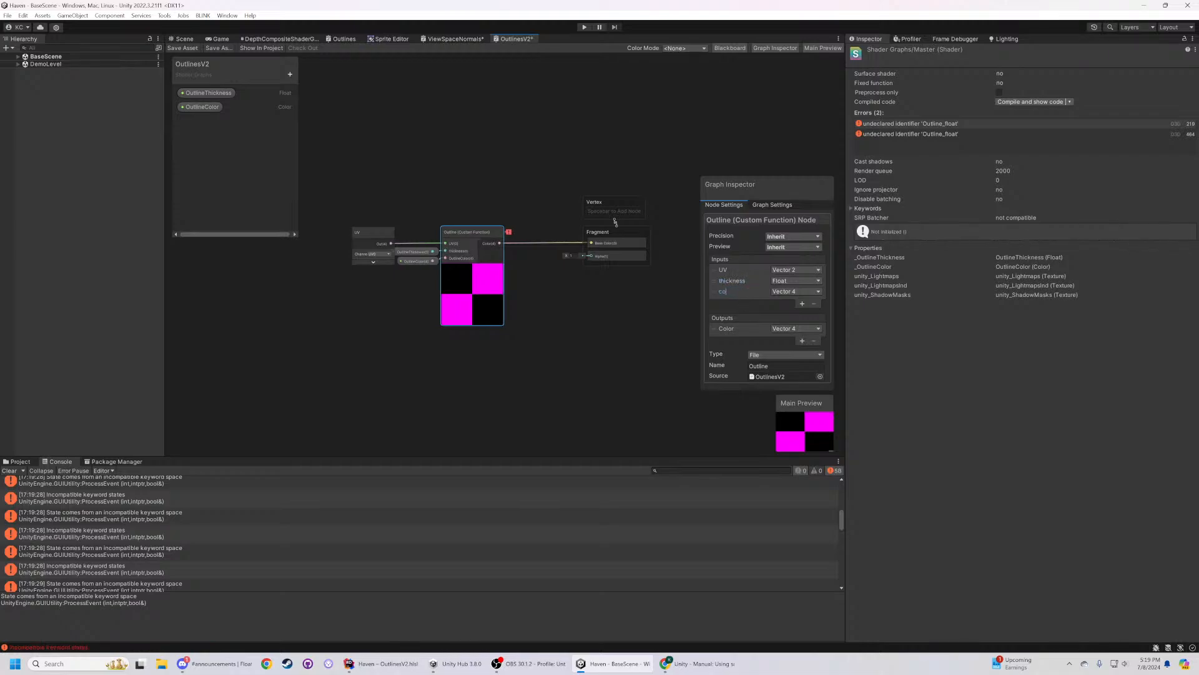
key(Return)
click(724, 270)
text(uv)
- Switch to Rider and rename the Outline function's OutlineThickness and OutlineColor parameters to thickness and color in OutlinesV2.hlsl
click(381, 664)
double_click(452, 106)
text(thickness)
double_click(559, 107)
text(color)
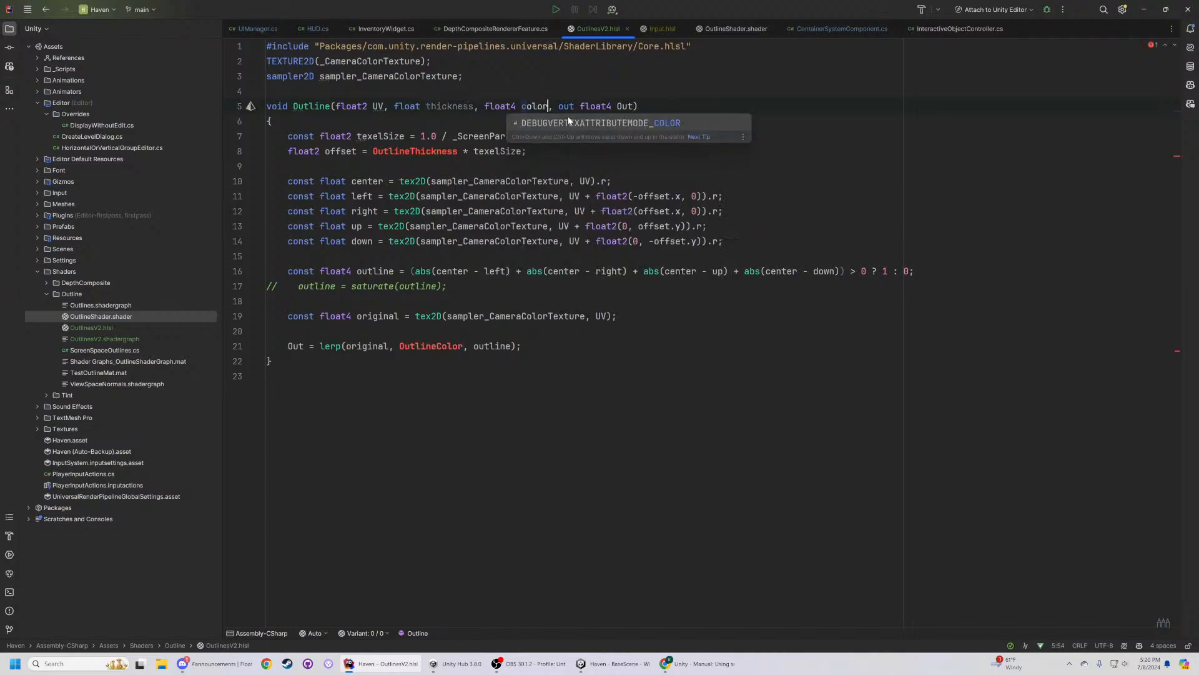
- Replace OutlineThickness in the offset calculation with thickness, and OutlineColor in the lerp call with color
double_click(449, 107)
key(ctrl+c)
double_click(420, 151)
key(ctrl+v)
double_click(534, 106)
key(ctrl+c)
drag(427, 331, 427, 346)
double_click(427, 346)
key(ctrl+v)
- Rename the Outline function's UV parameter to uv
double_click(379, 109)
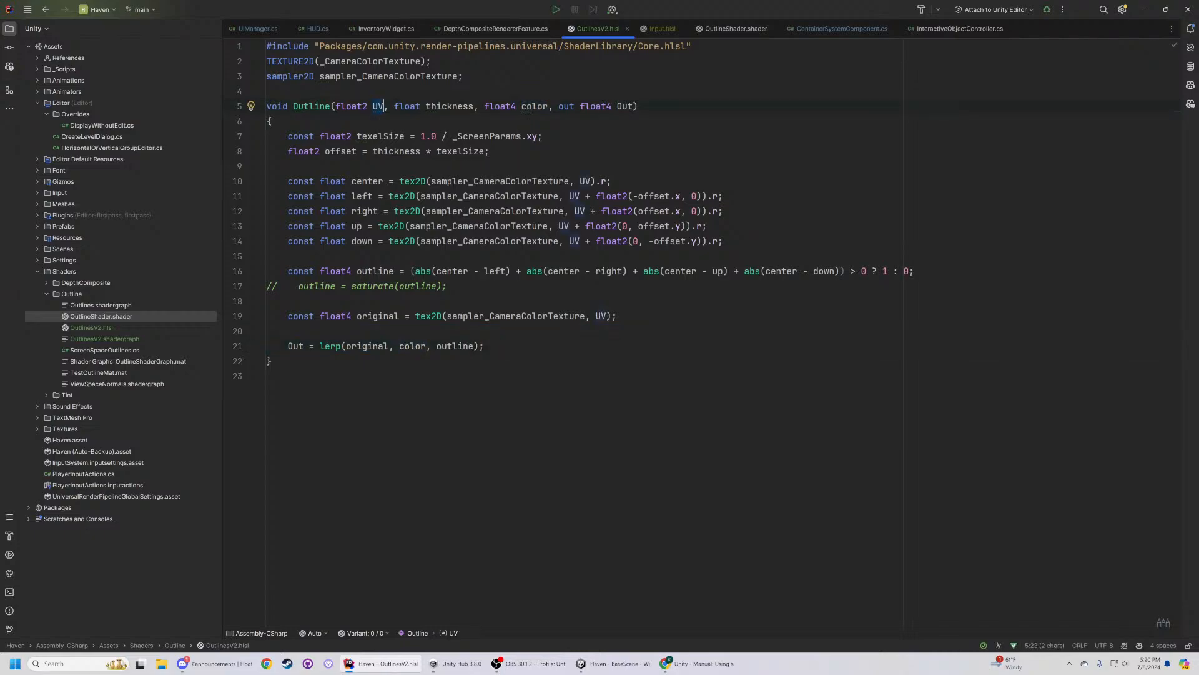
text(uv)
key(Escape)
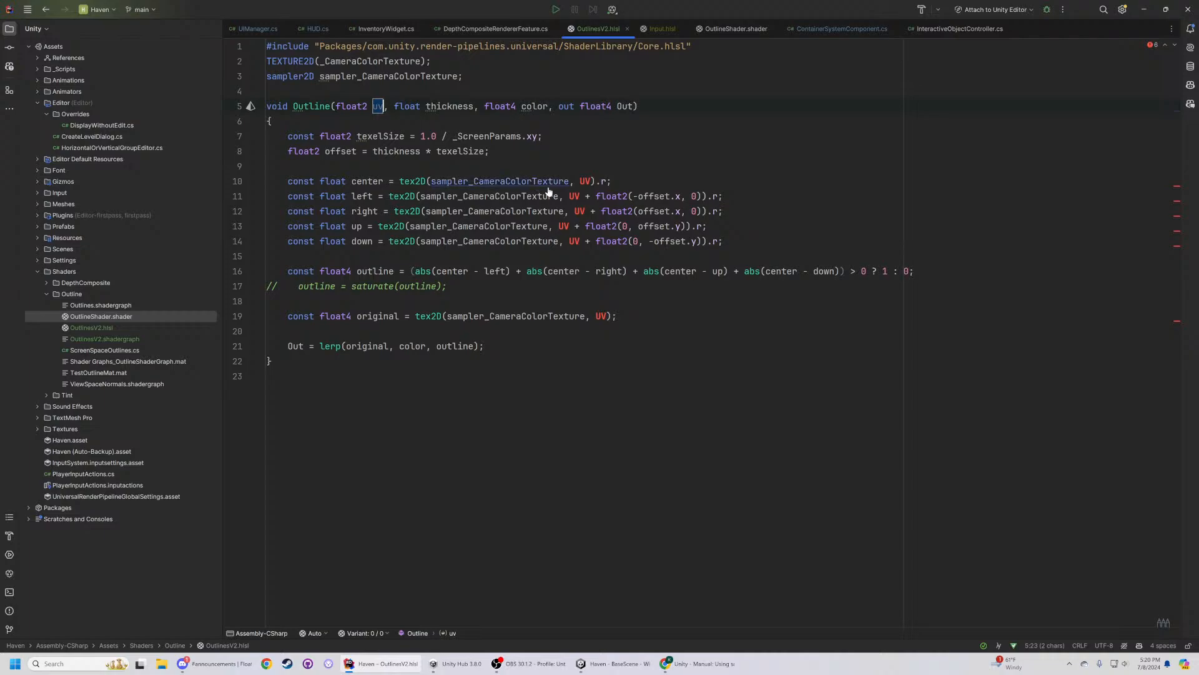
double_click(586, 181)
text(u)
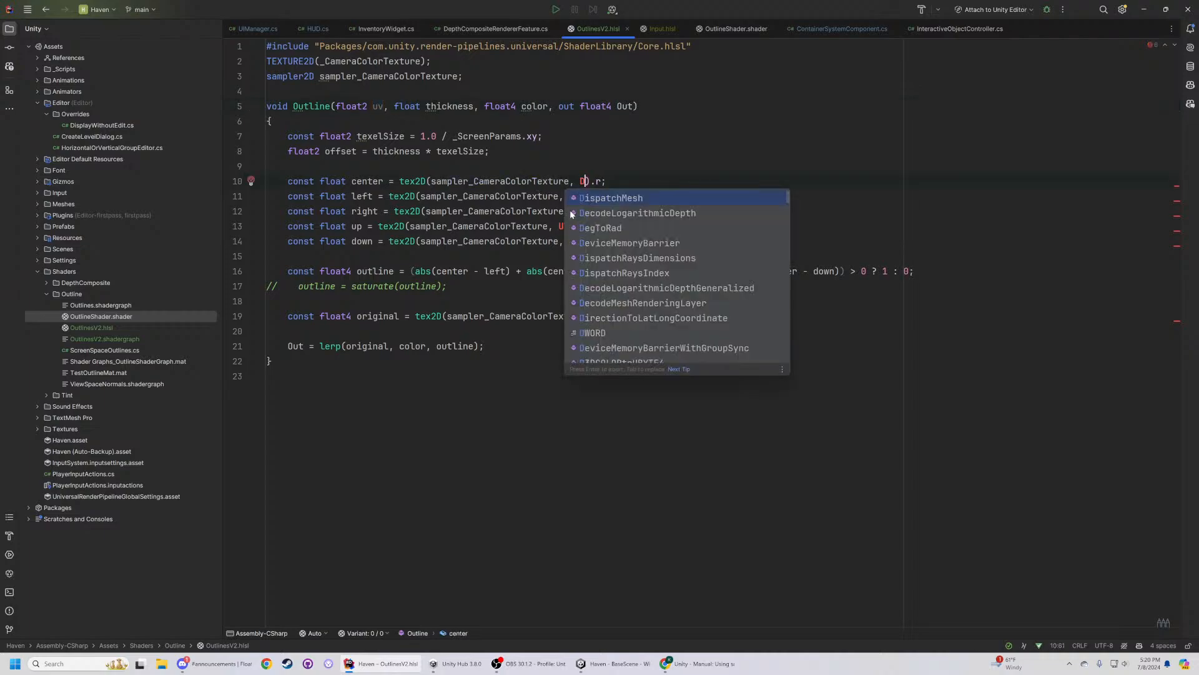
key(ctrl+z)
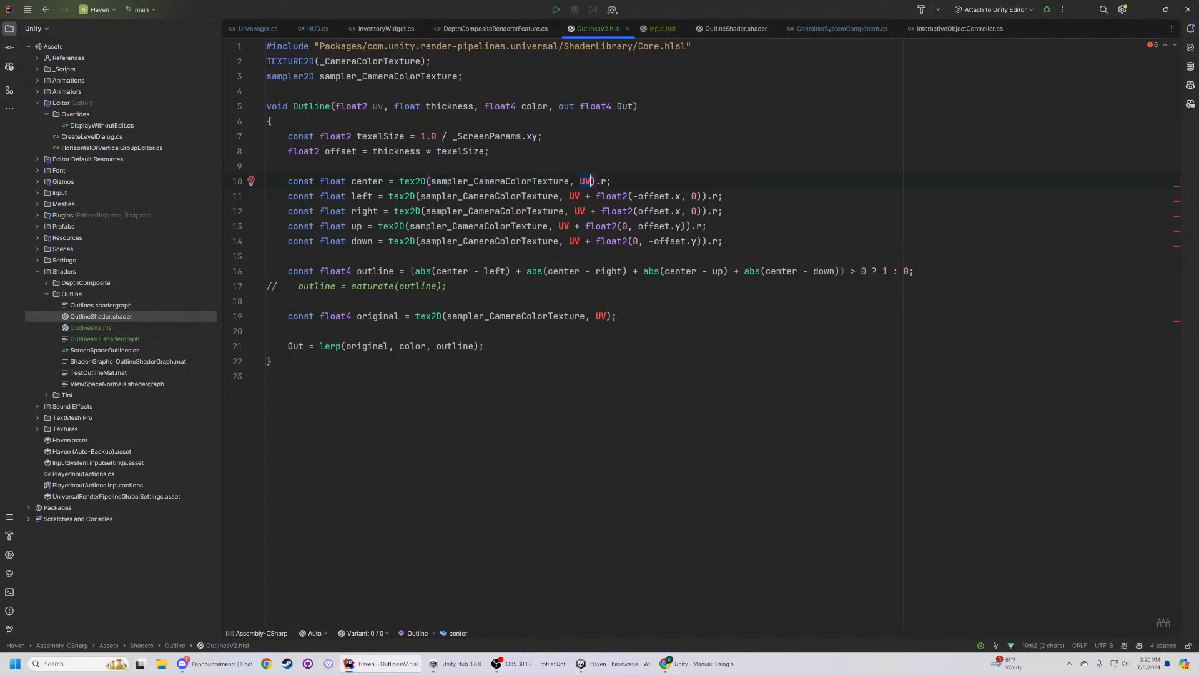
key(ctrl+shift+l)
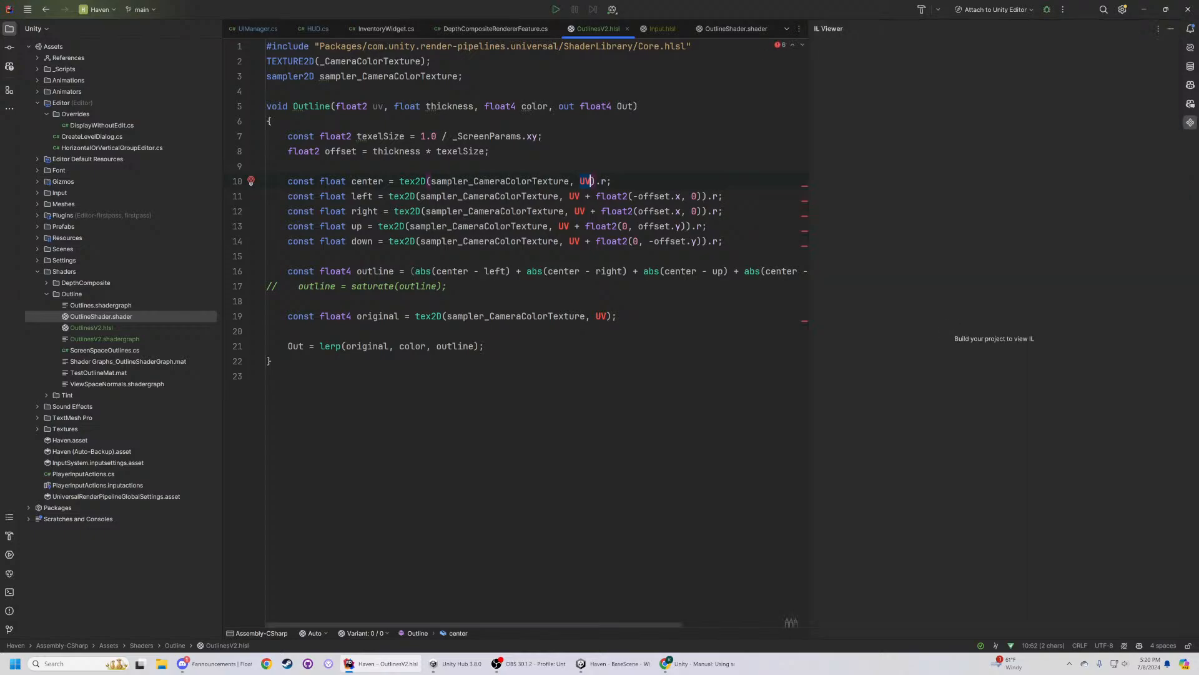
click(1171, 29)
- Replace UV with uv in all the tex2D calls for center, left, right, up, down and original
text(uv)
double_click(575, 196)
text(uv)
double_click(580, 211)
text(uv)
double_click(563, 226)
text(uv)
double_click(574, 241)
text(uv)
double_click(601, 316)
text(uv)
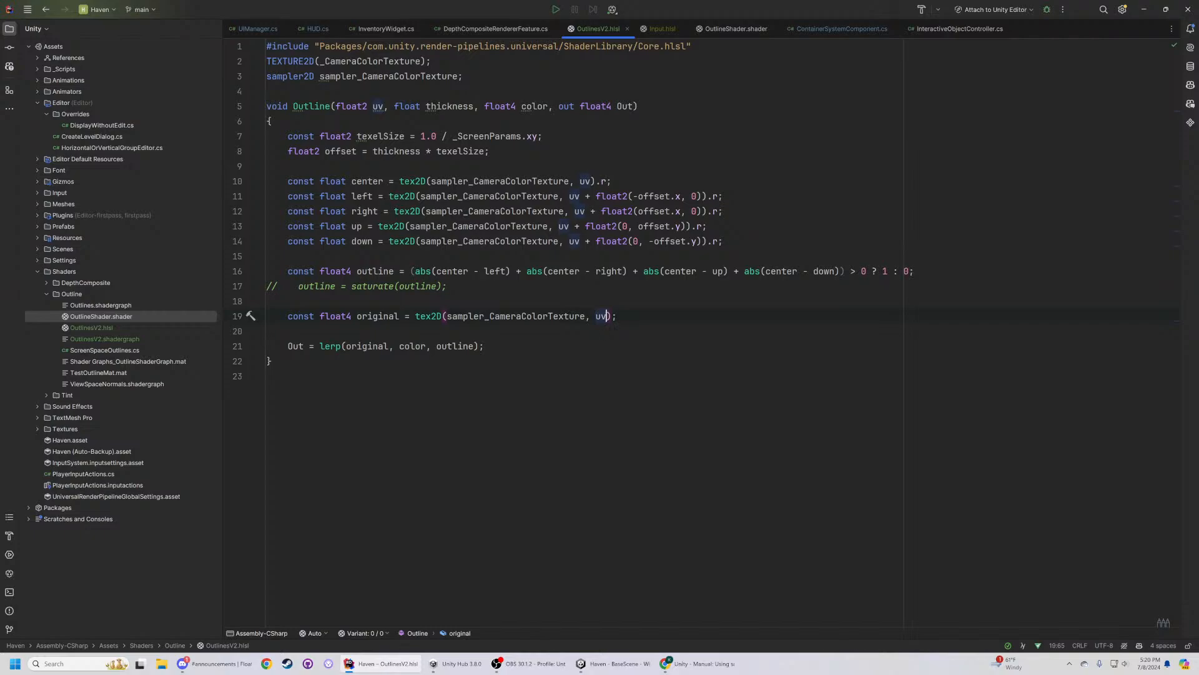
- Return to Unity, clear the console and save the OutlinesV2 shader graph asset
click(603, 663)
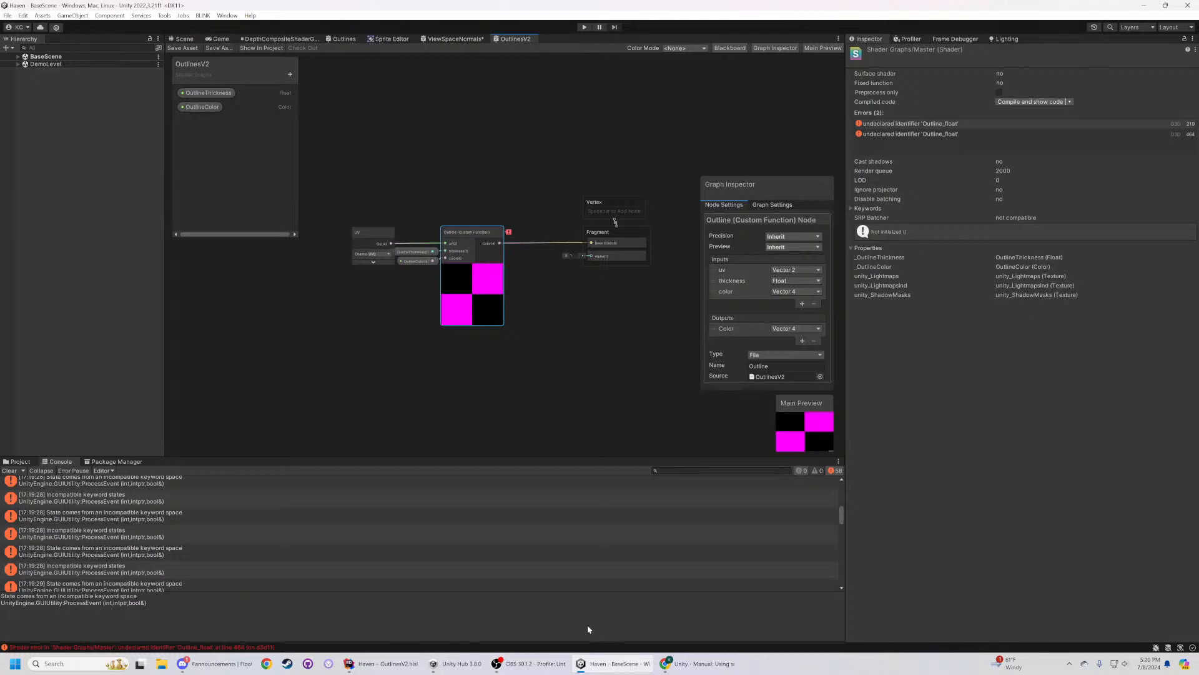
drag(477, 346, 577, 392)
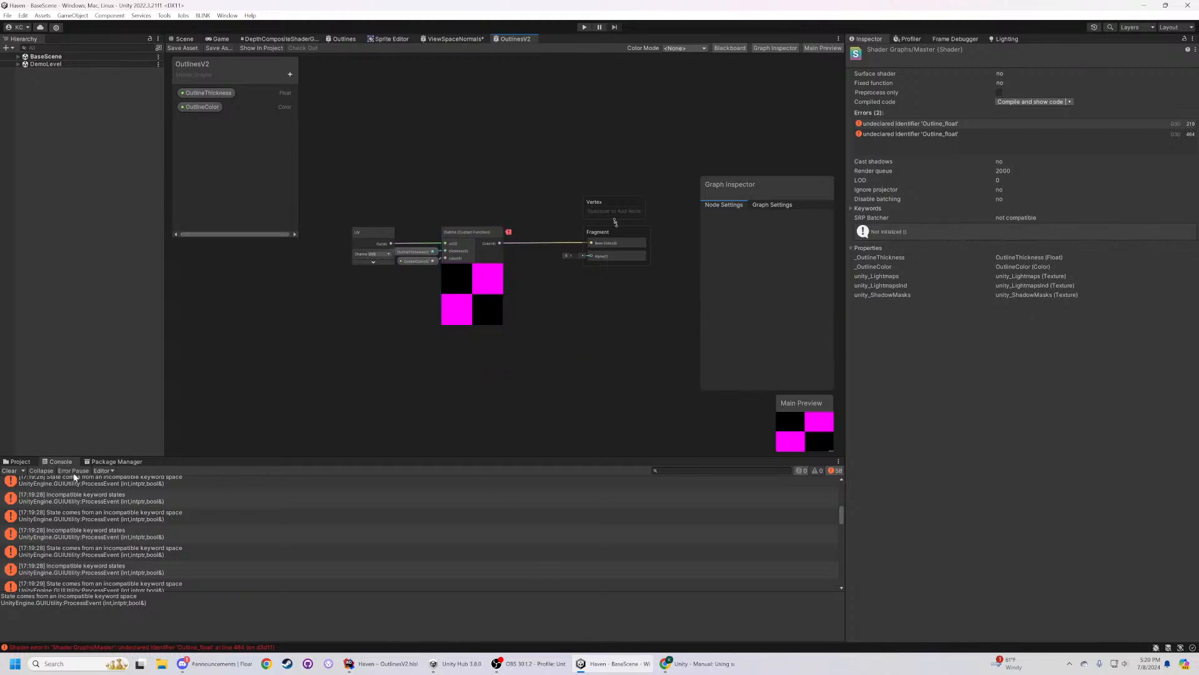
click(9, 471)
click(182, 48)
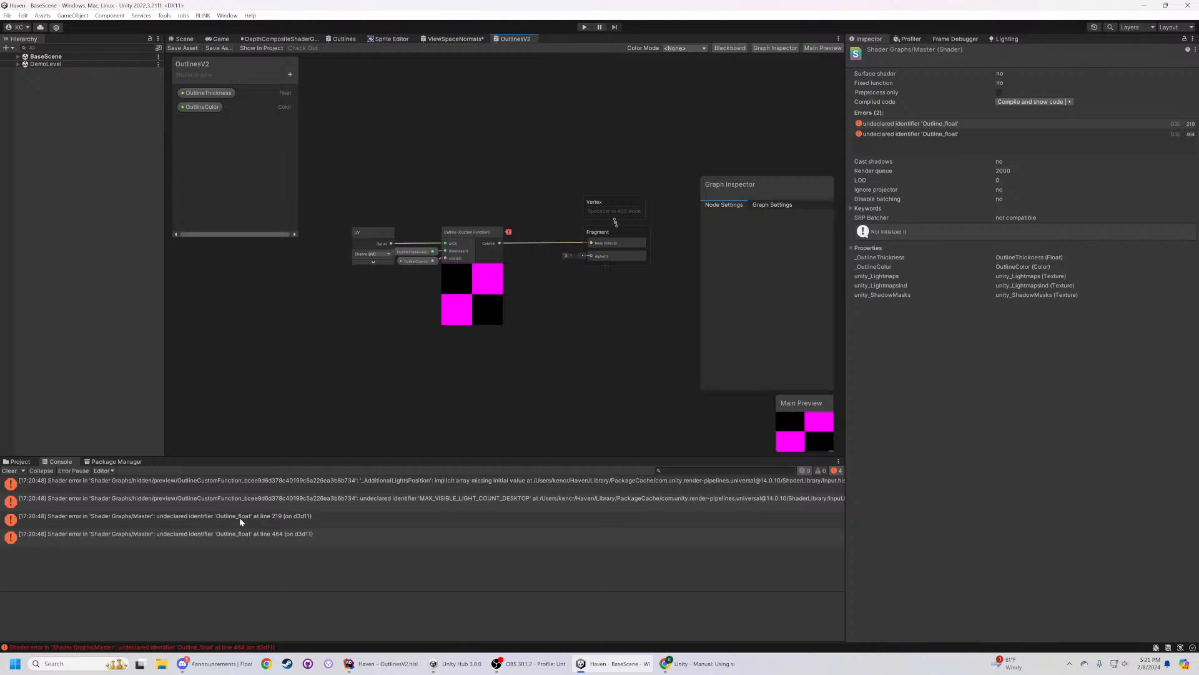
mouse_move(209, 668)
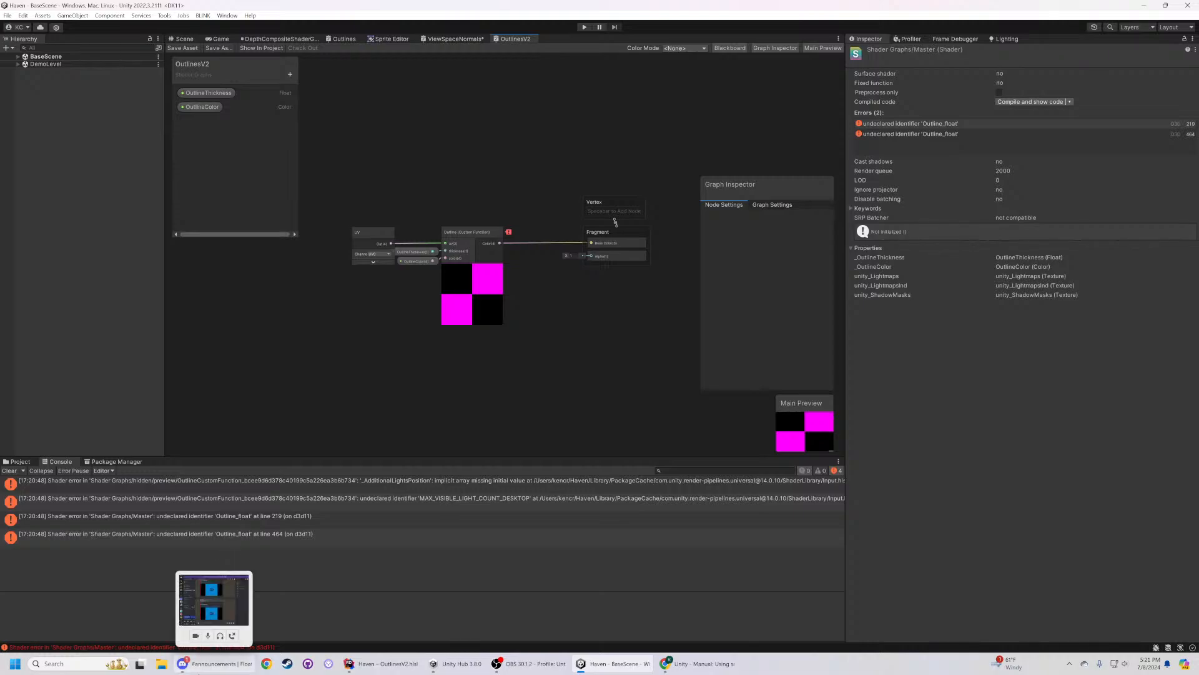
click(382, 665)
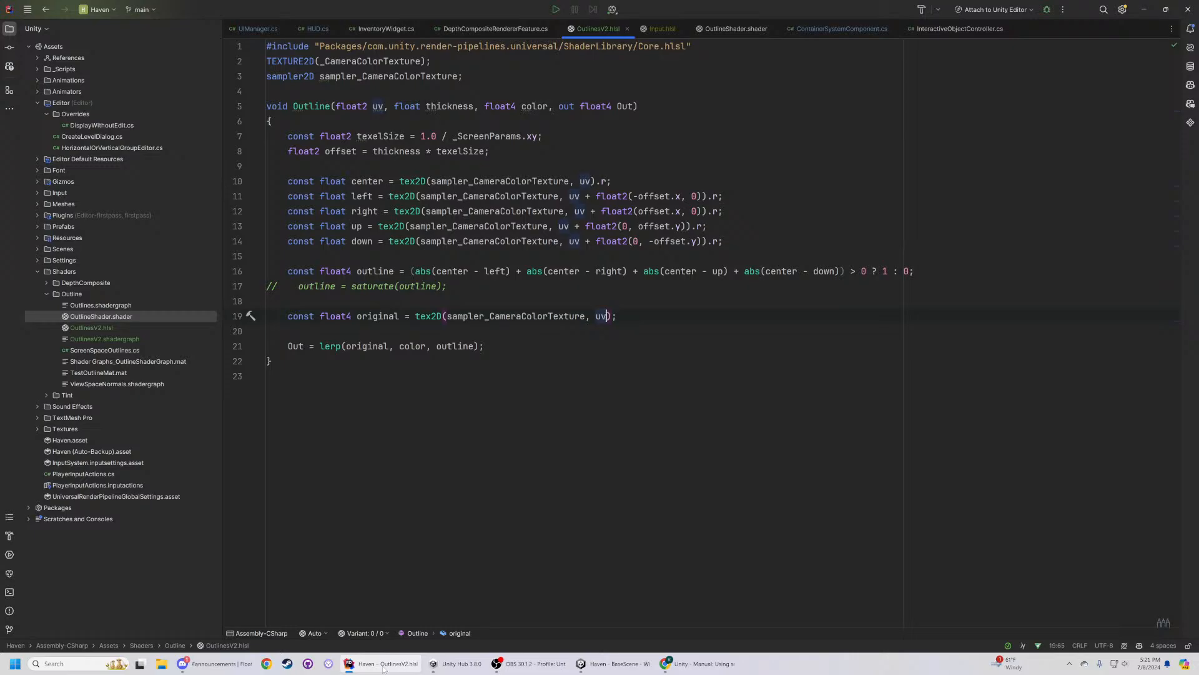
click(384, 664)
click(383, 664)
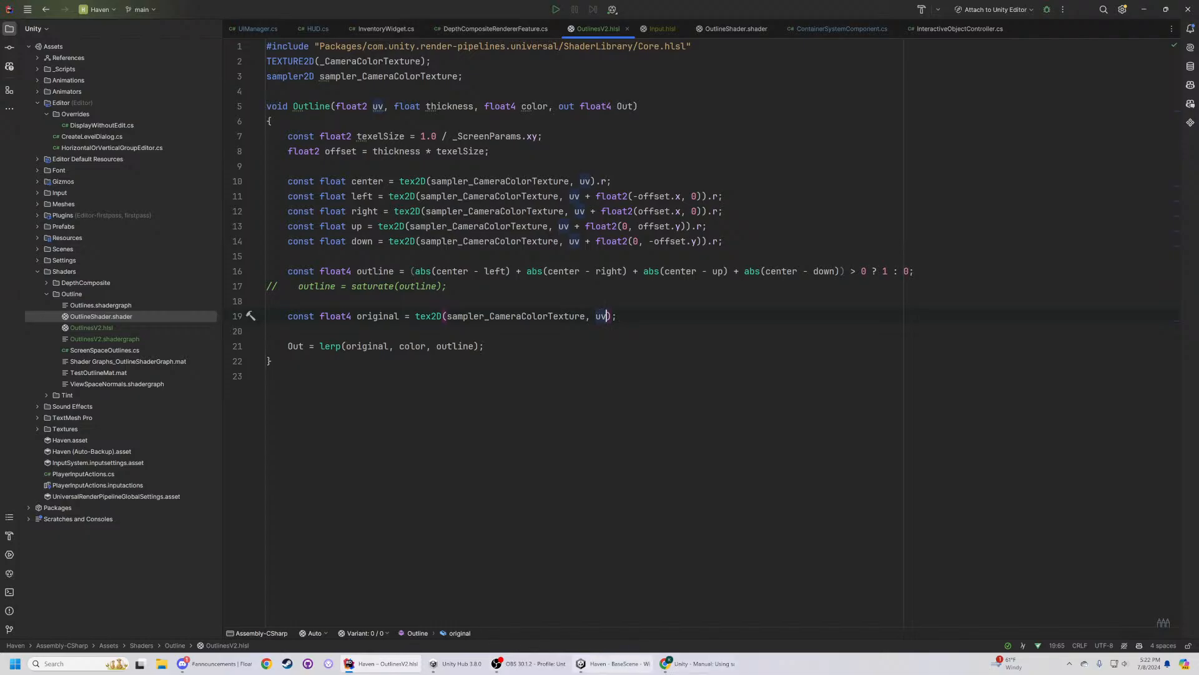
- Switch to Chrome and search in a new tab for "unity urp renderobject feature" to find the Render Objects Renderer Feature manual page
click(721, 666)
key(ctrl+t)
text(unity re)
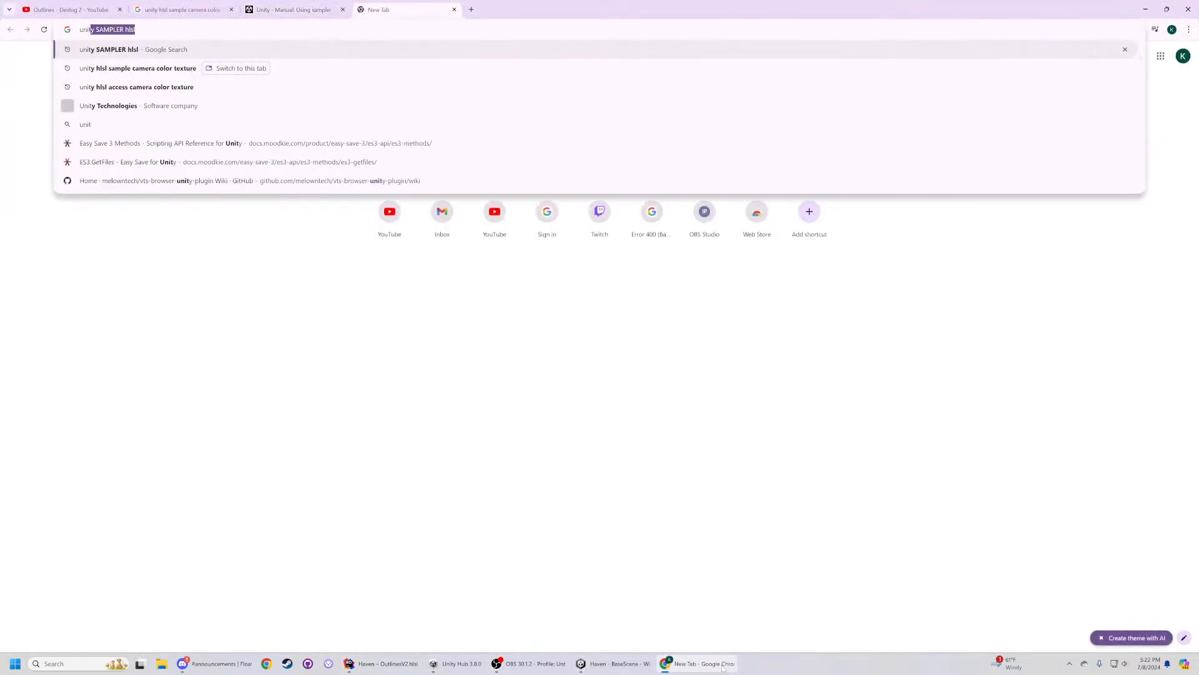
key(BackSpace)
key(BackSpace)
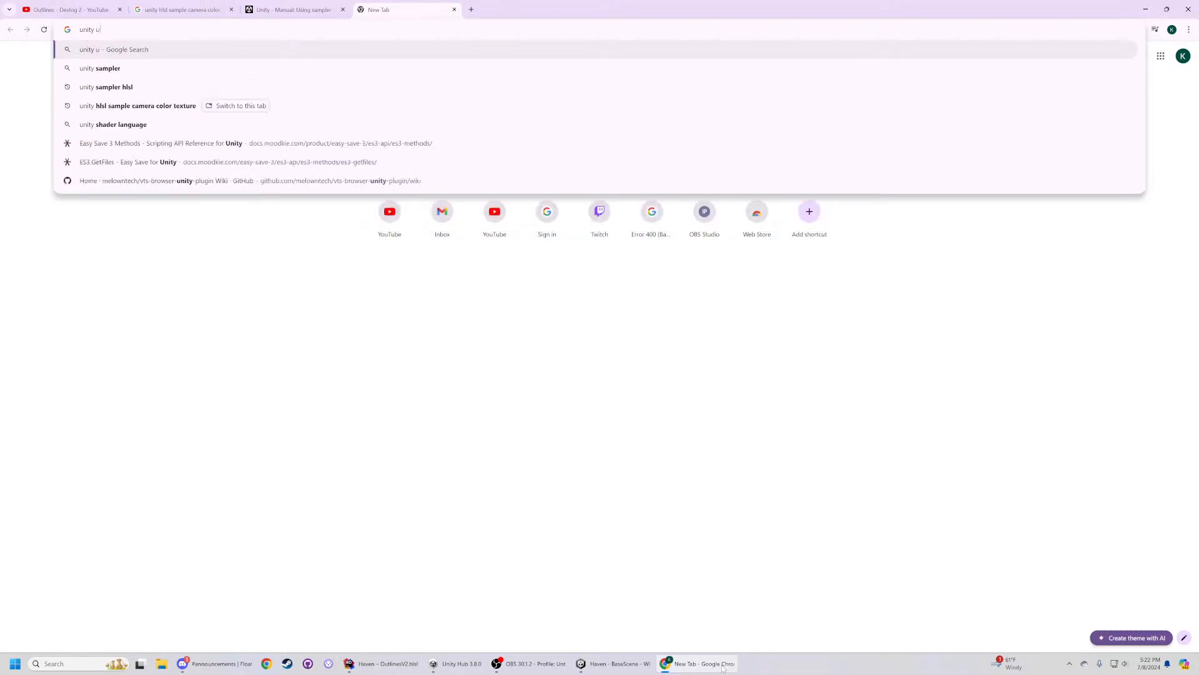
text(urp renderobject feature)
key(Return)
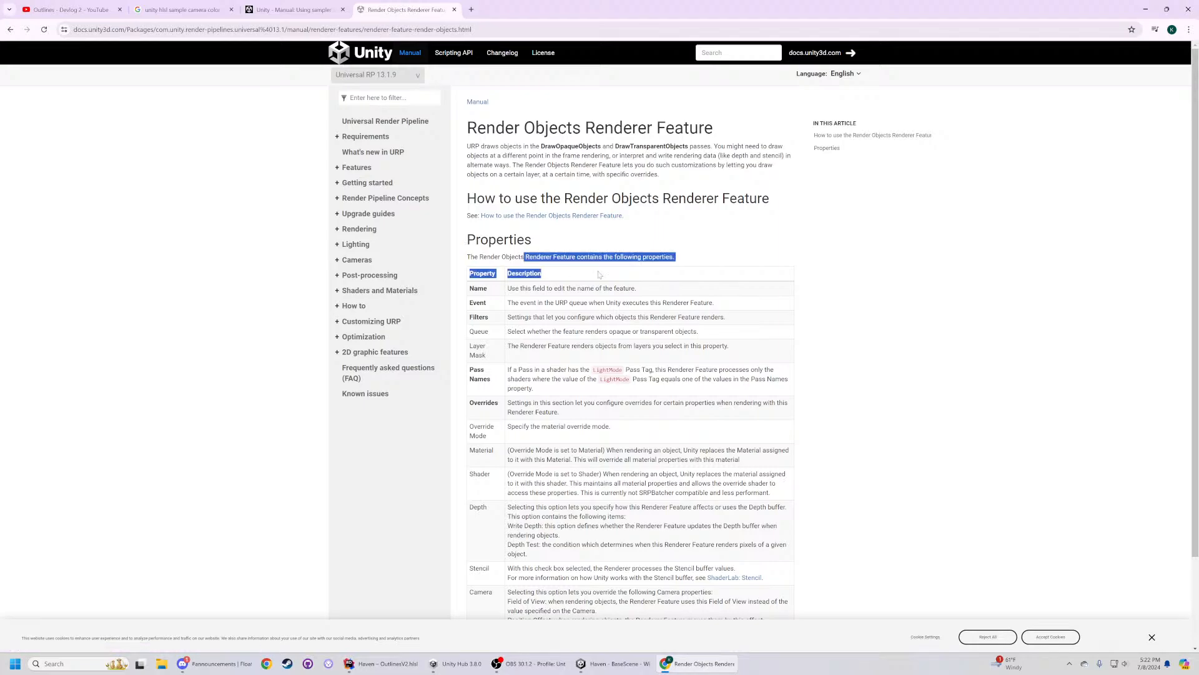
- Read the Material and Shader override mode descriptions in the Render Objects Renderer Feature properties table
scroll(624, 344, down, 3)
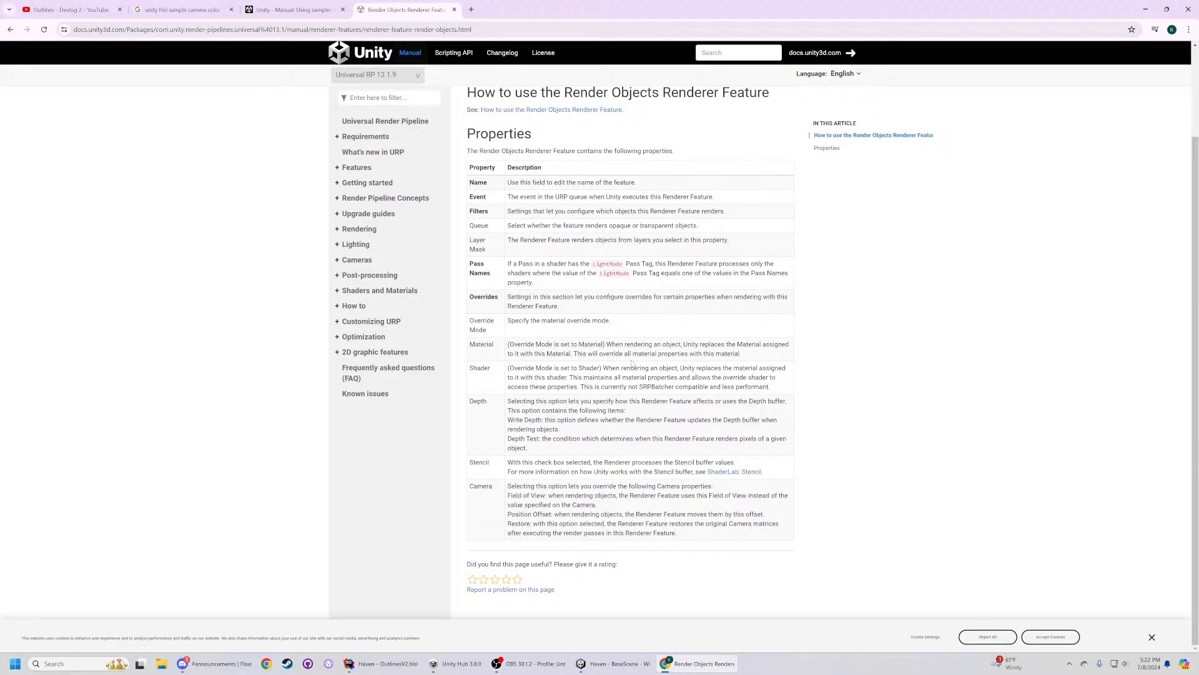
drag(560, 430, 770, 387)
click(508, 344)
click(544, 386)
click(770, 387)
drag(507, 354, 775, 378)
click(549, 344)
drag(549, 345, 775, 377)
click(579, 395)
drag(579, 395, 508, 368)
click(508, 344)
click(772, 387)
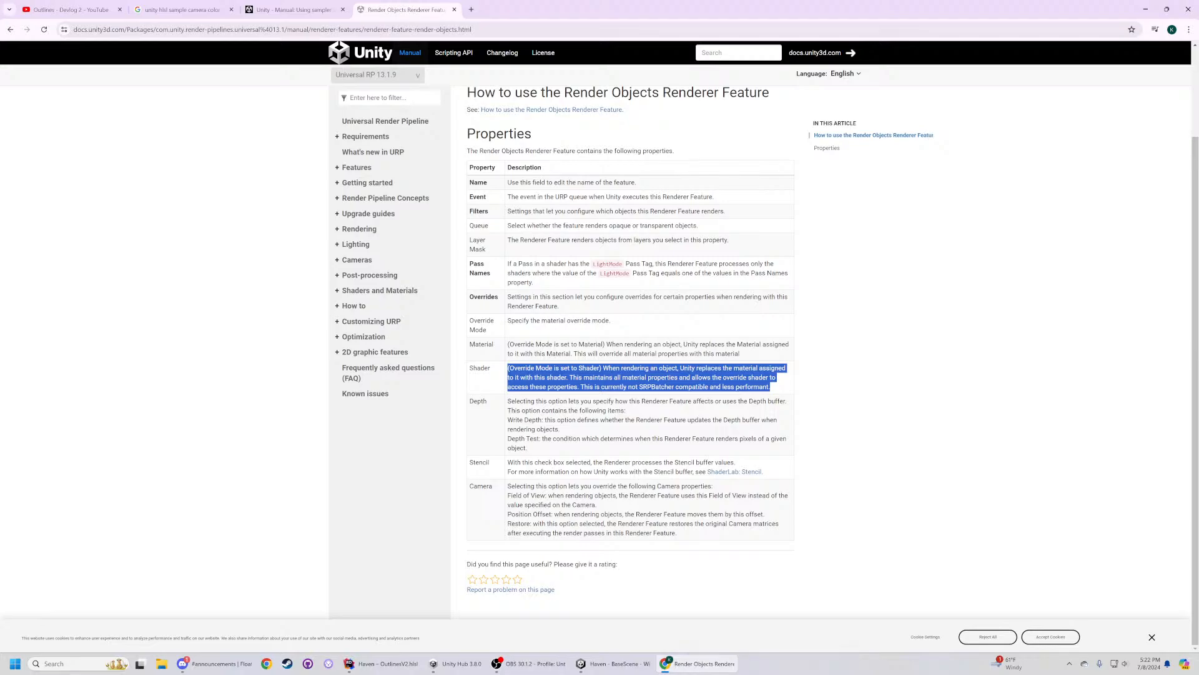
click(508, 369)
mouse_move(772, 387)
mouse_down()
mouse_move(508, 344)
mouse_move(578, 387)
mouse_move(562, 354)
mouse_move(508, 344)
mouse_move(776, 391)
mouse_up()
click(508, 345)
click(790, 392)
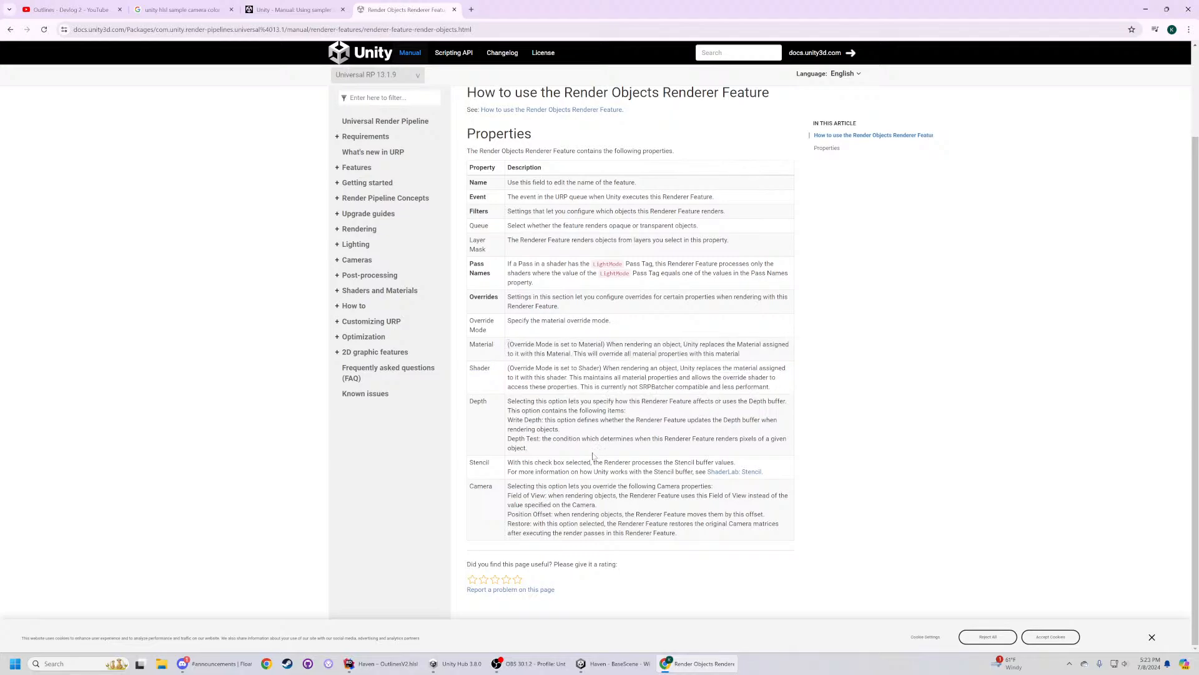
- Switch to Unity and check the settings and error marker of the Outline custom function node in the OutlinesV2 graph
click(597, 666)
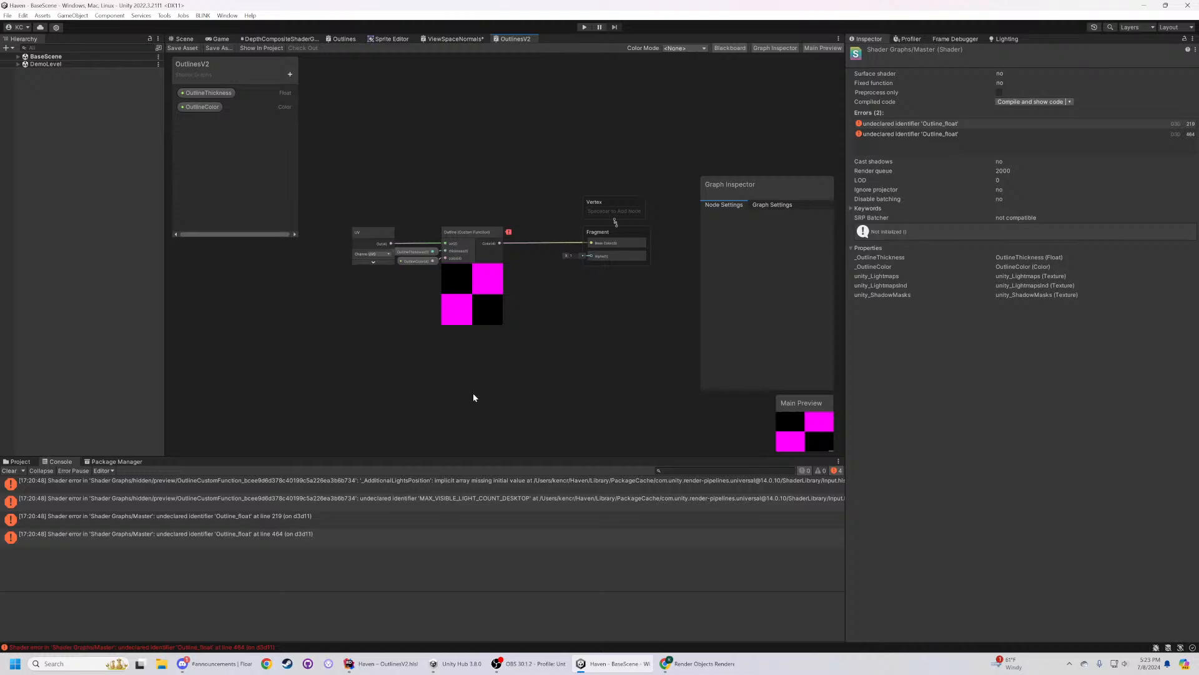
click(481, 231)
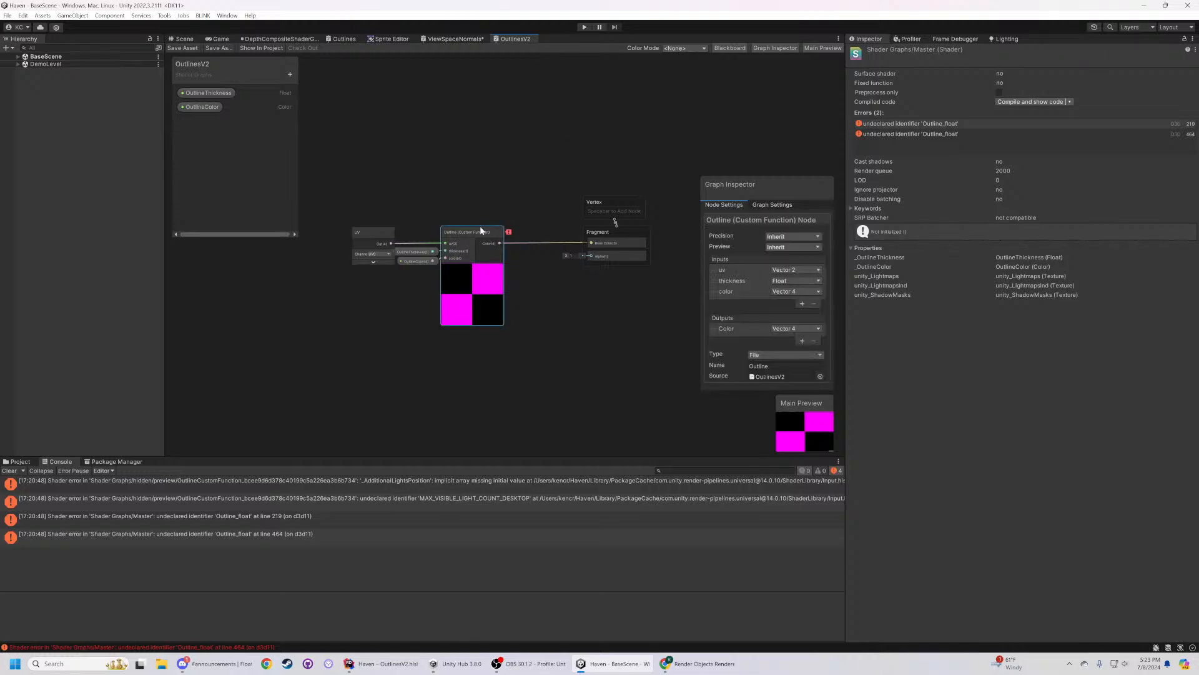
mouse_move(510, 233)
click(514, 235)
click(502, 230)
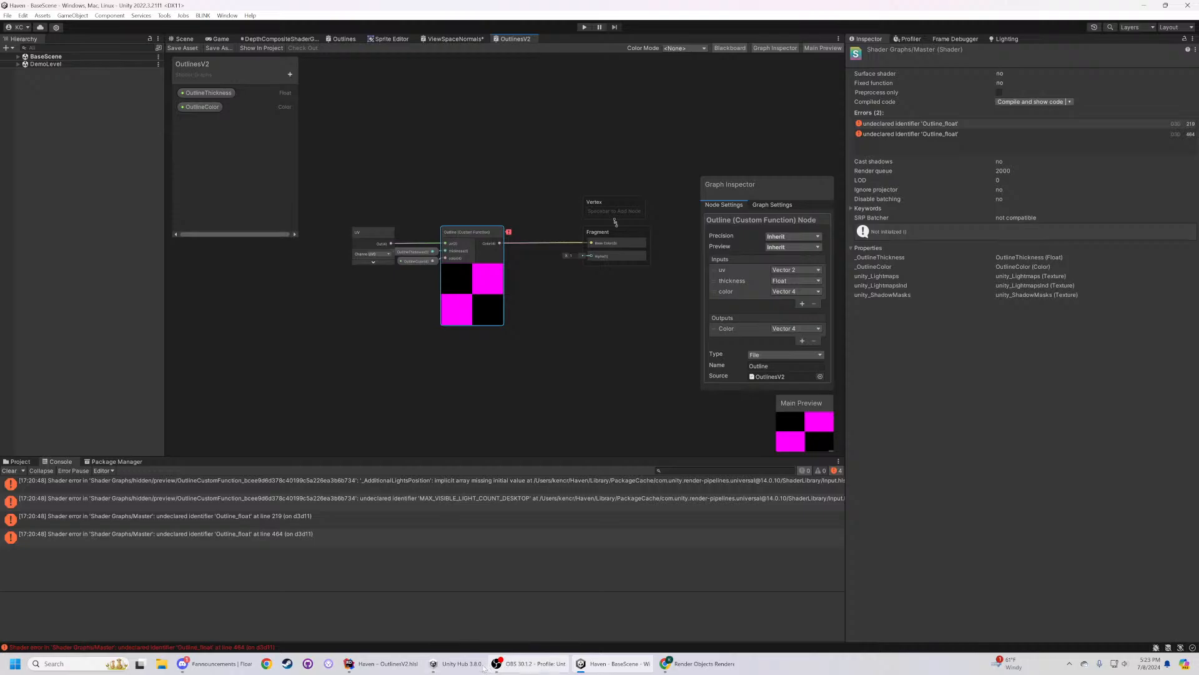
- Switch to Rider and rename the declared texture to _MainTex and its sampler to sampler_MainTex in OutlinesV2.hlsl
click(387, 663)
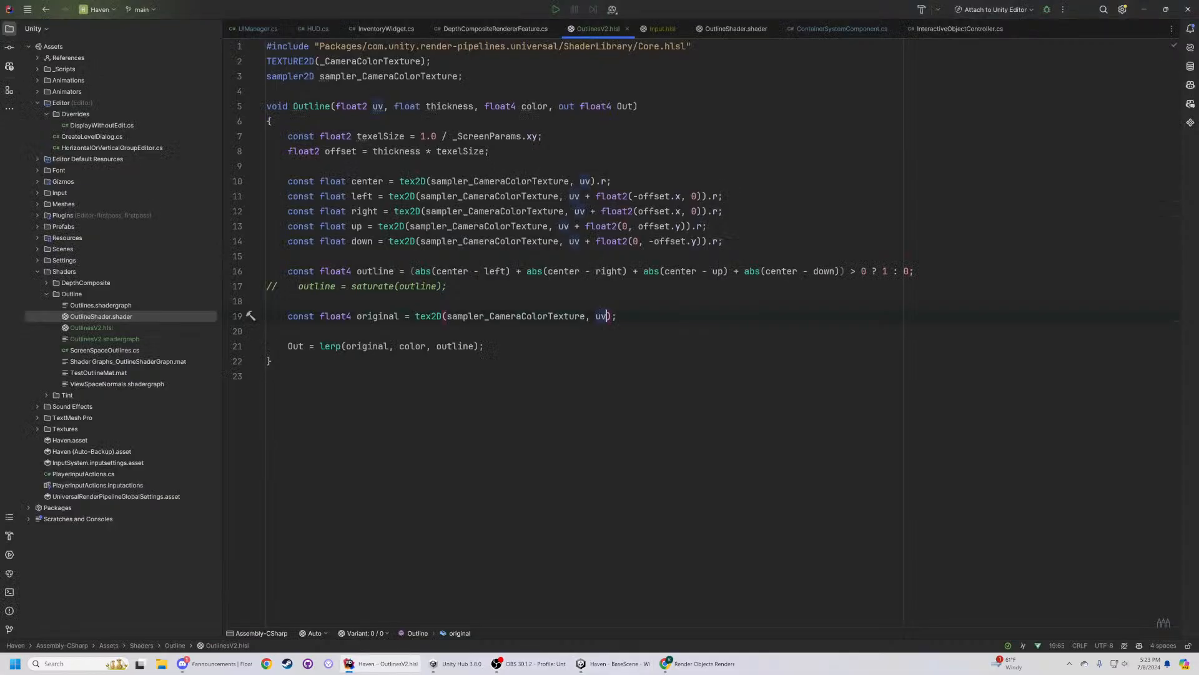
double_click(364, 62)
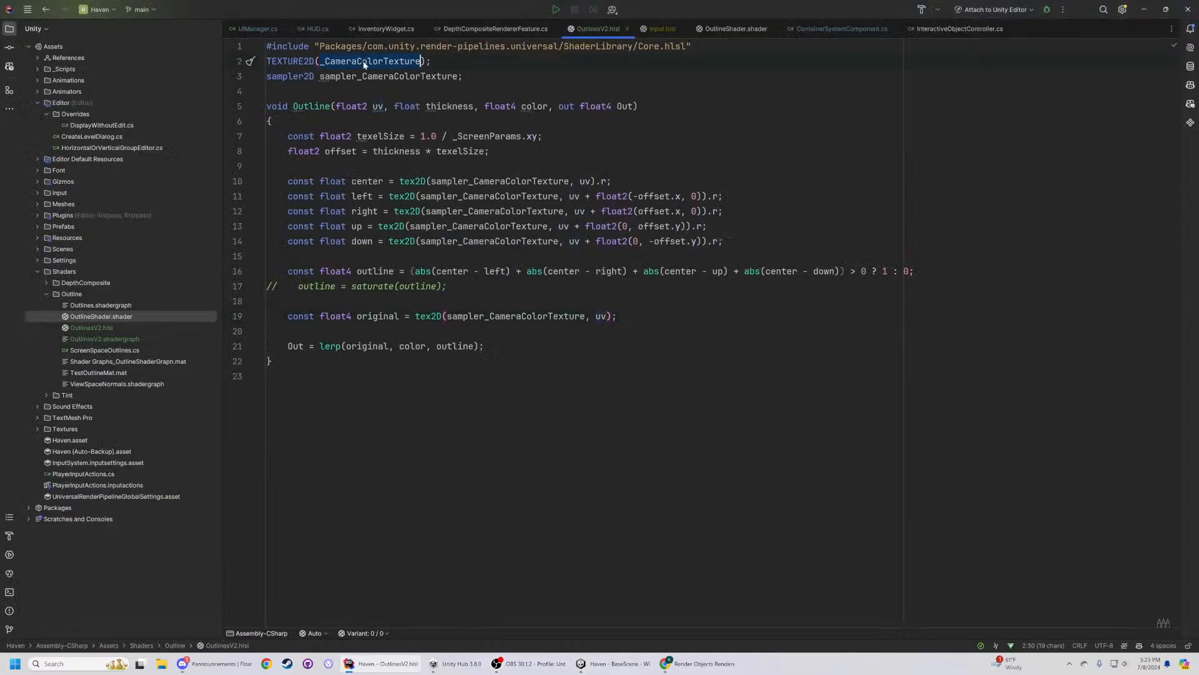
text(_MainTex)
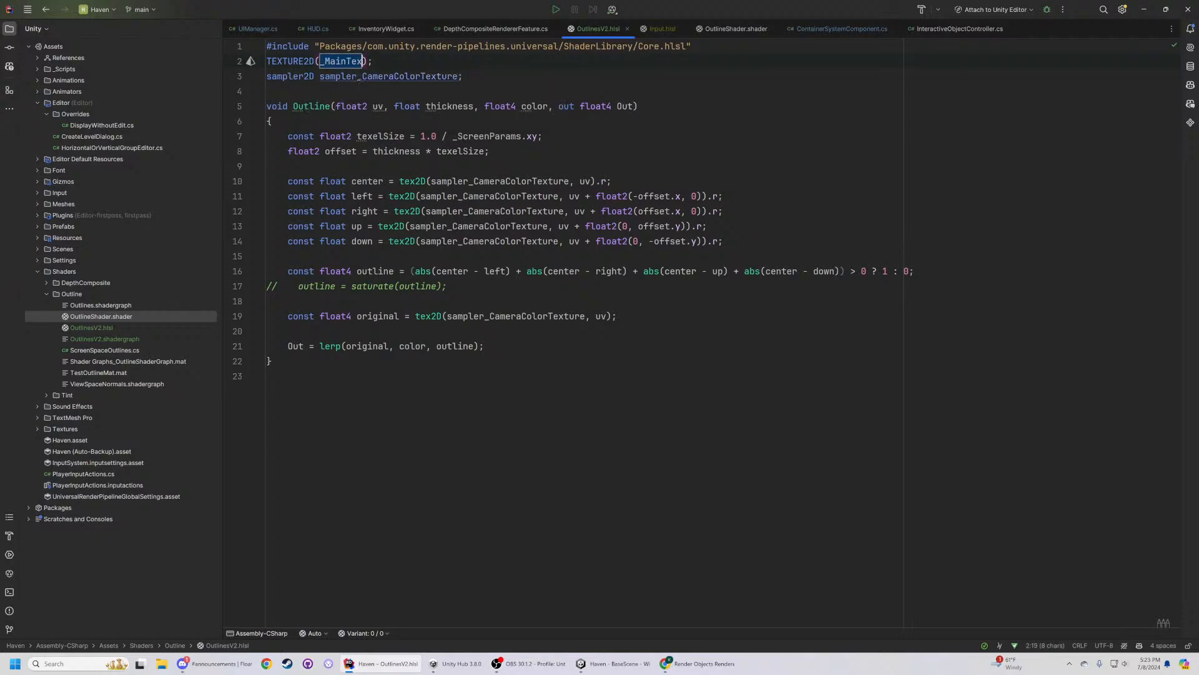
drag(362, 77, 458, 76)
text(_MainTex)
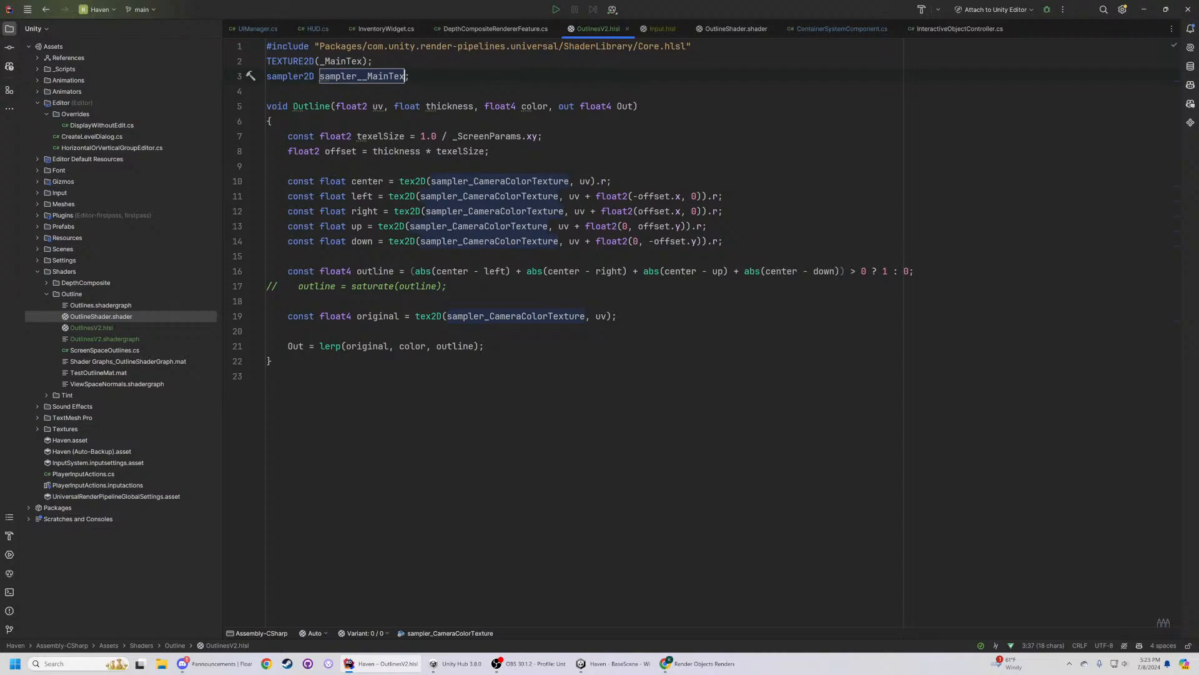
click(362, 76)
key(BackSpace)
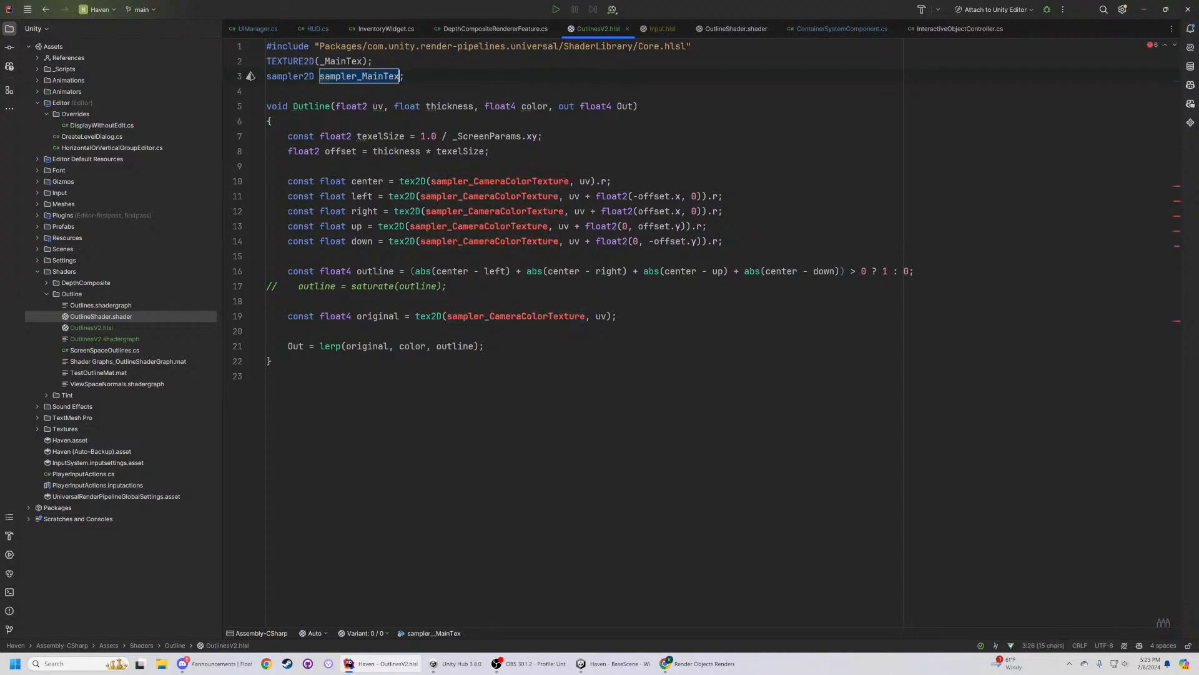
- Replace sampler_CameraColorTexture with sampler_MainTex in all six tex2D calls of the Outline function and save the file
key(ctrl+w)
key(ctrl+c)
double_click(469, 181)
key(ctrl+v)
double_click(468, 196)
key(ctrl+v)
double_click(468, 211)
key(ctrl+v)
double_click(464, 227)
key(ctrl+v)
double_click(459, 241)
key(ctrl+v)
double_click(512, 316)
key(ctrl+v)
click(267, 376)
key(ctrl+s)
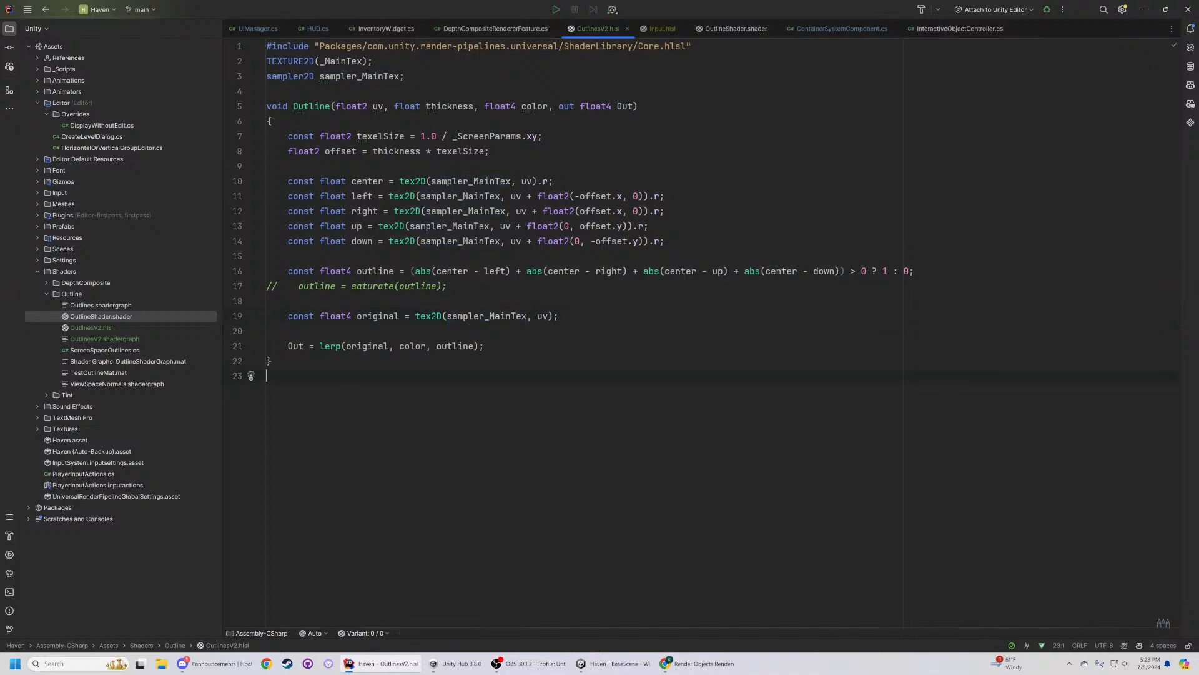
- Return to Unity and save the OutlinesV2 shader graph asset with the edited function
key(alt+Tab)
key(alt+Tab)
key(alt+Tab)
click(509, 236)
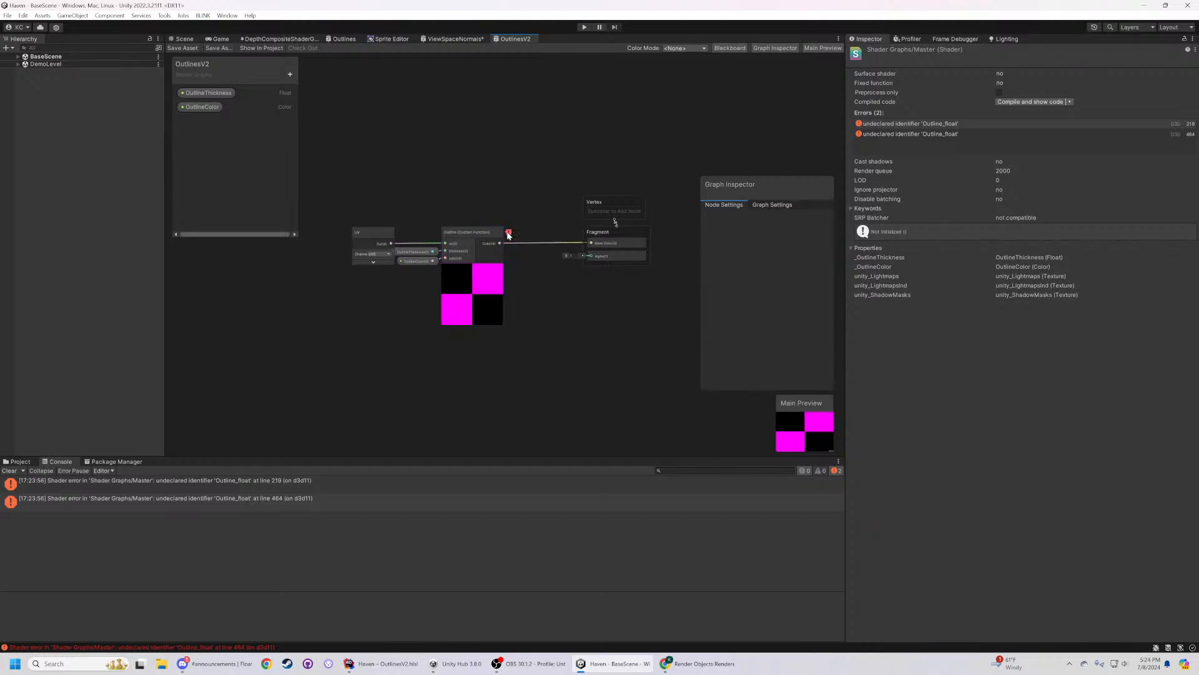
click(179, 49)
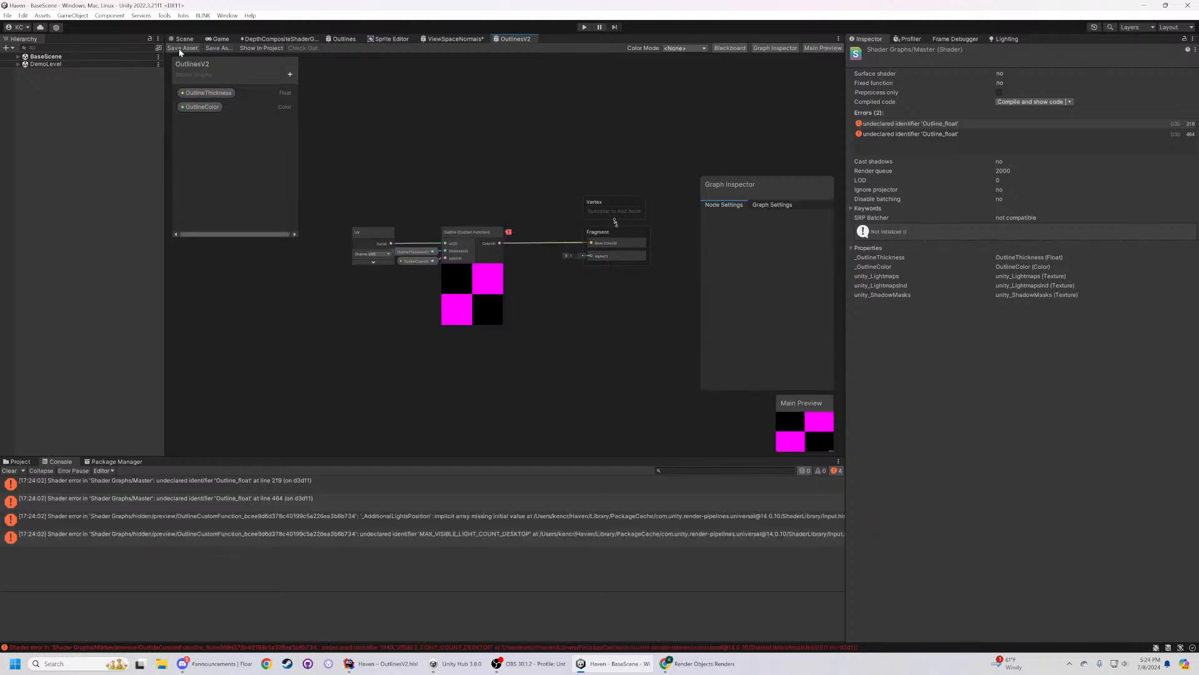
- Inspect the details of the shader errors in the console and open the source of the first Outline_float error
click(260, 500)
click(268, 520)
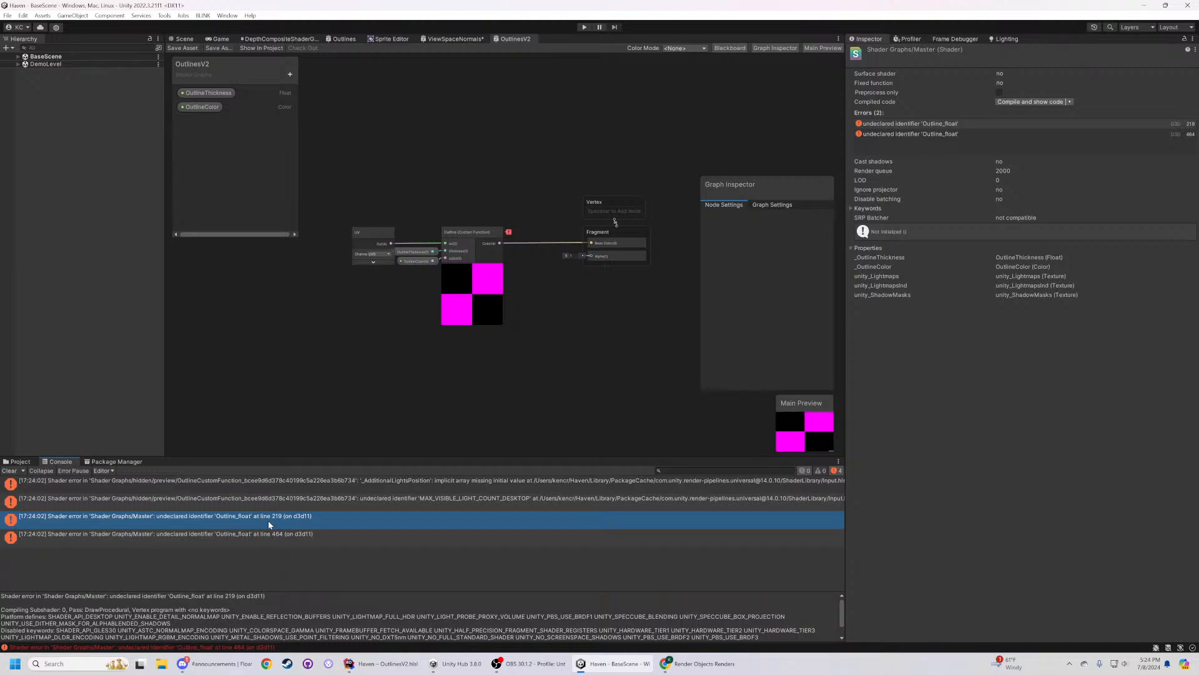
click(272, 537)
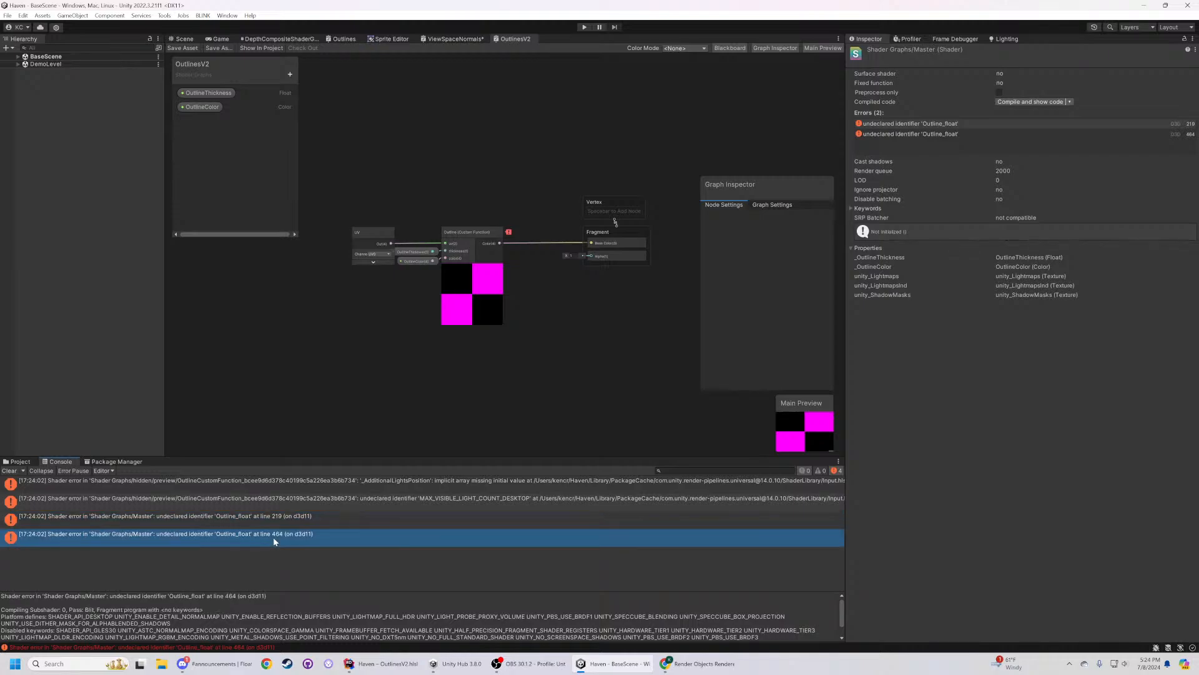
click(232, 521)
double_click(231, 521)
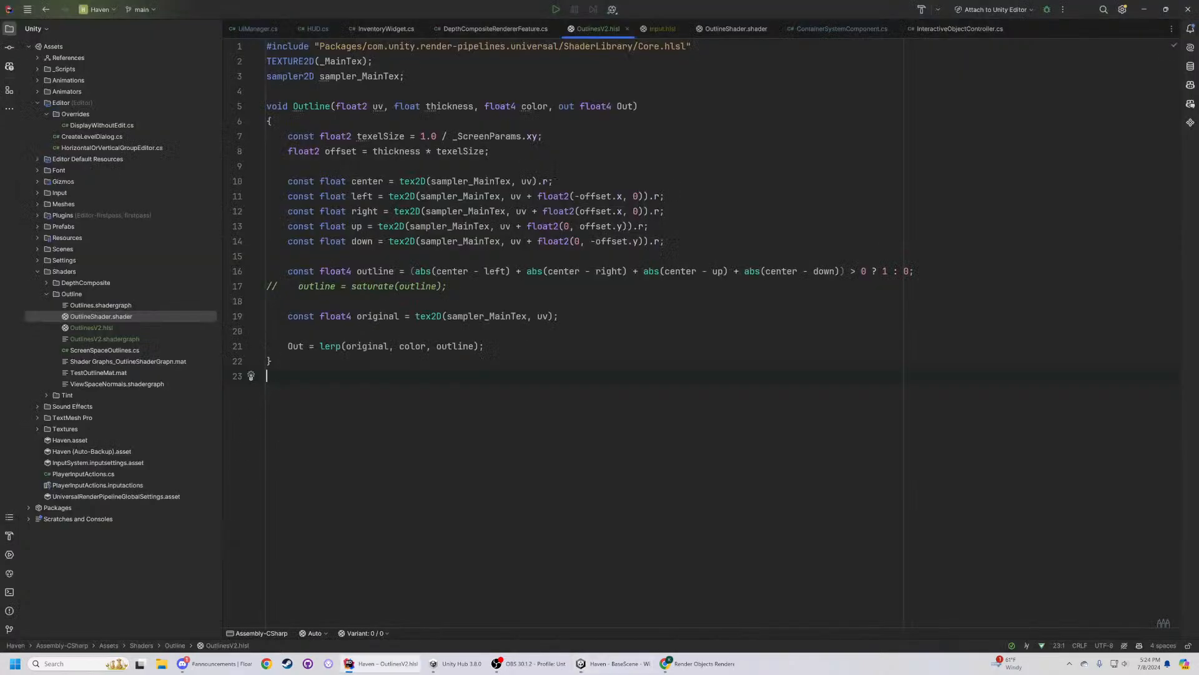
- Try including CoreMinimal.hlsl instead of Core.hlsl at the head of OutlinesV2.hlsl, and undo the change
click(568, 46)
mouse_move(639, 47)
mouse_down()
mouse_move(690, 46)
mouse_move(640, 47)
mouse_up()
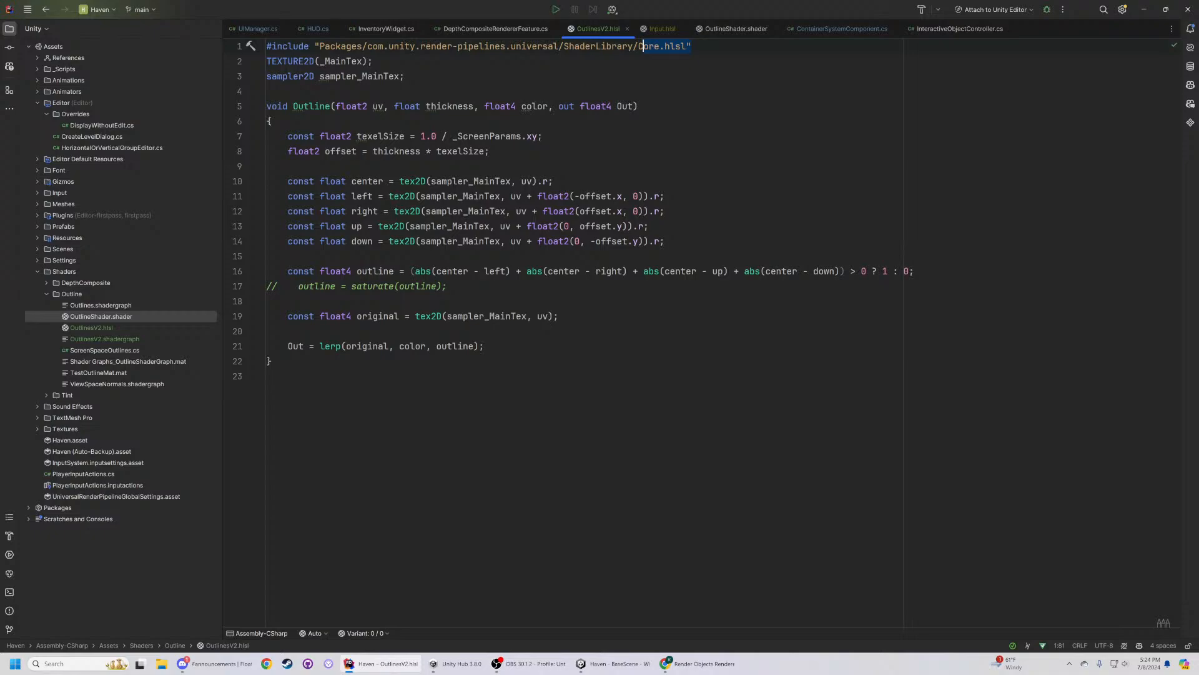
click(659, 48)
text(Minimal)
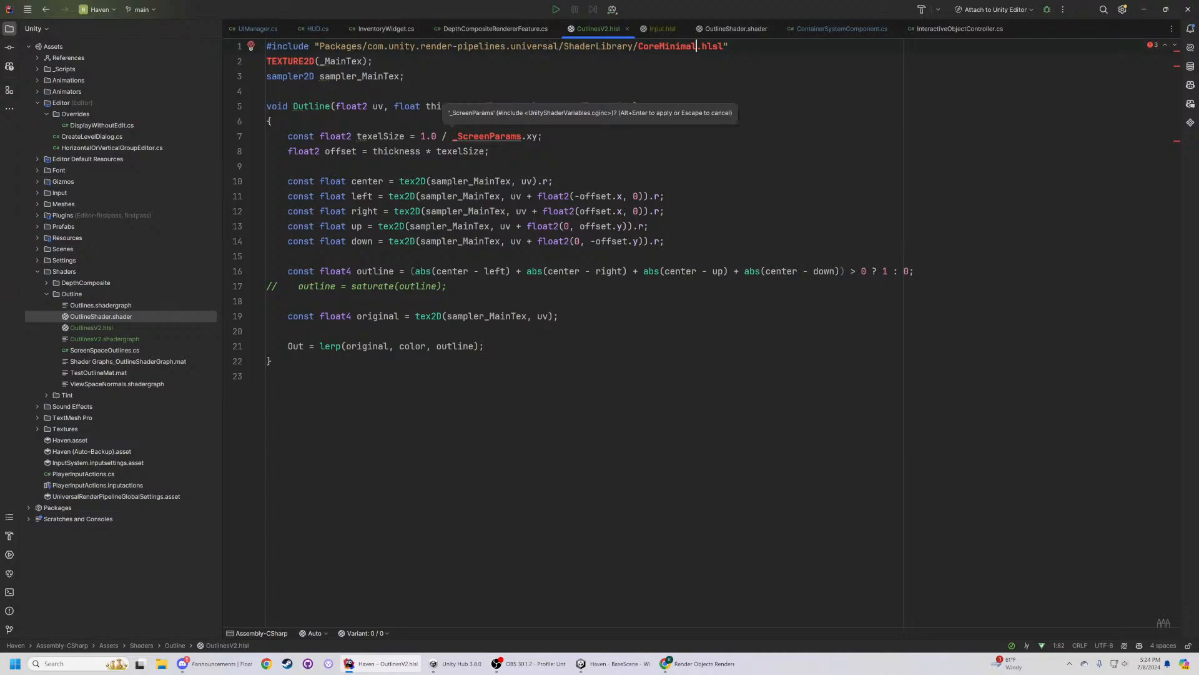
key(ctrl+z)
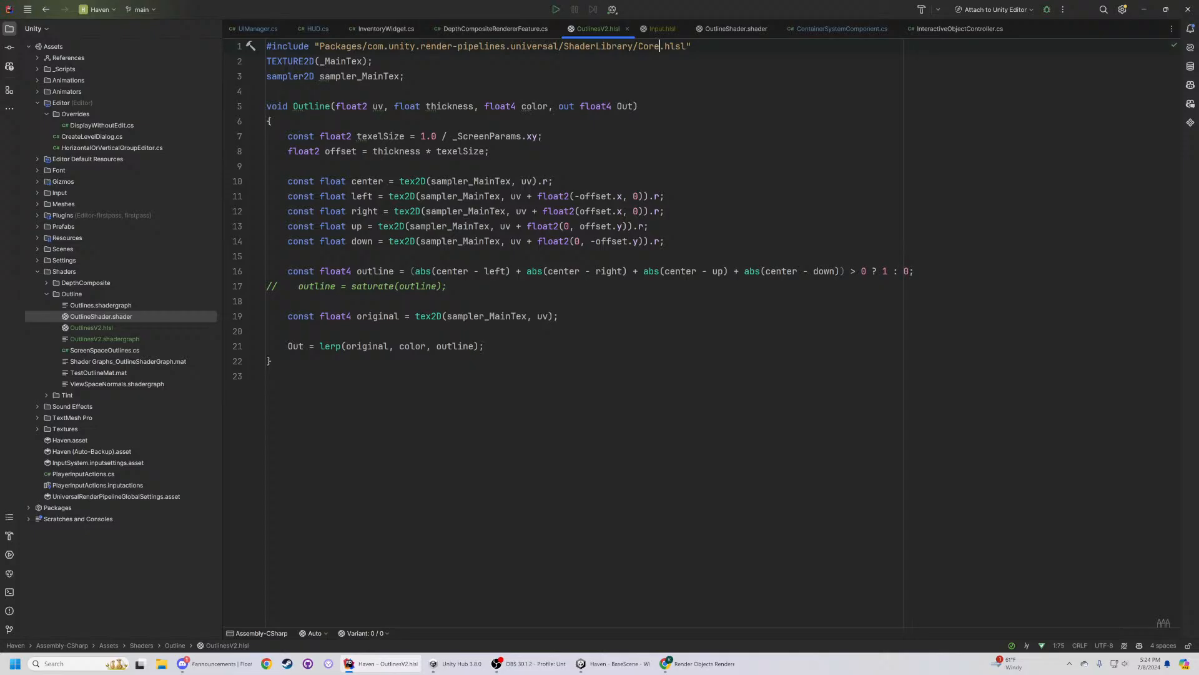
- Switch to Unity and read the Outline node's error and the first Outline_float console error
key(alt+Tab)
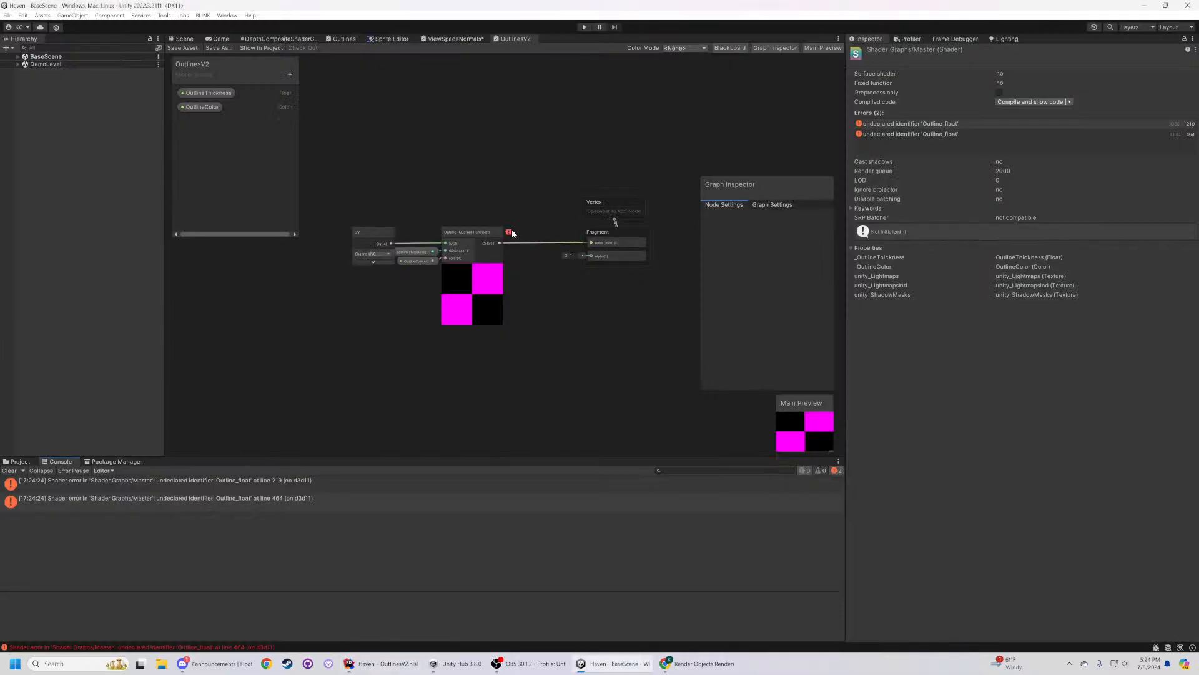
right_click(509, 234)
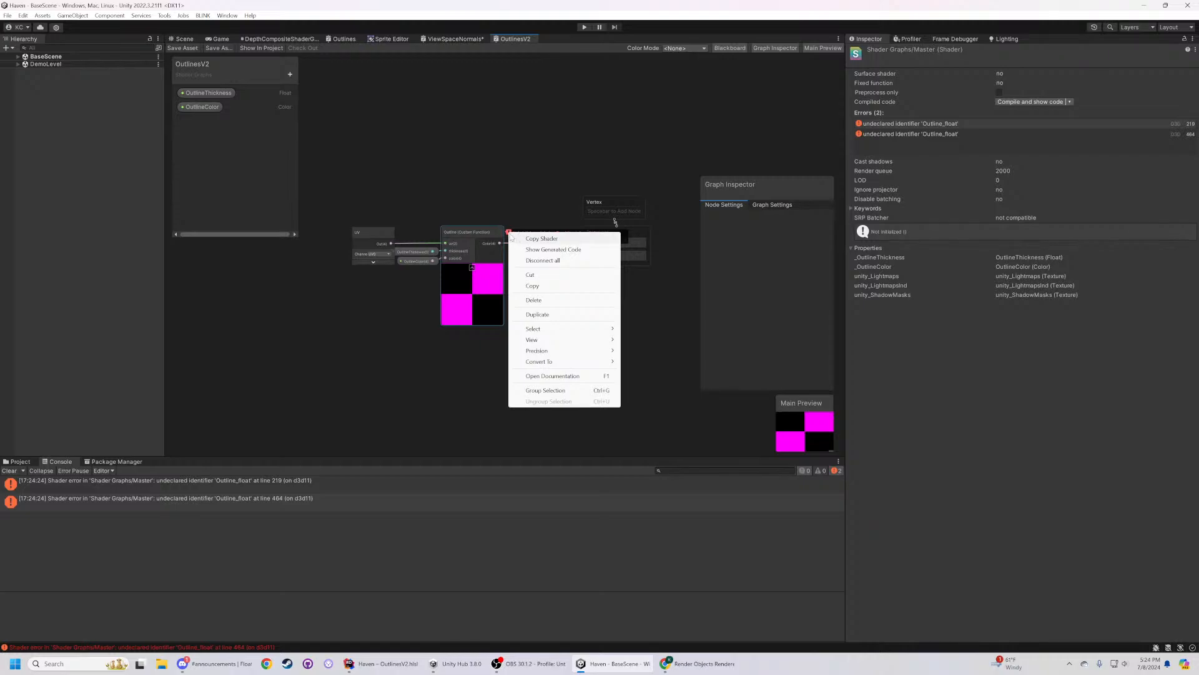
click(160, 482)
mouse_move(510, 237)
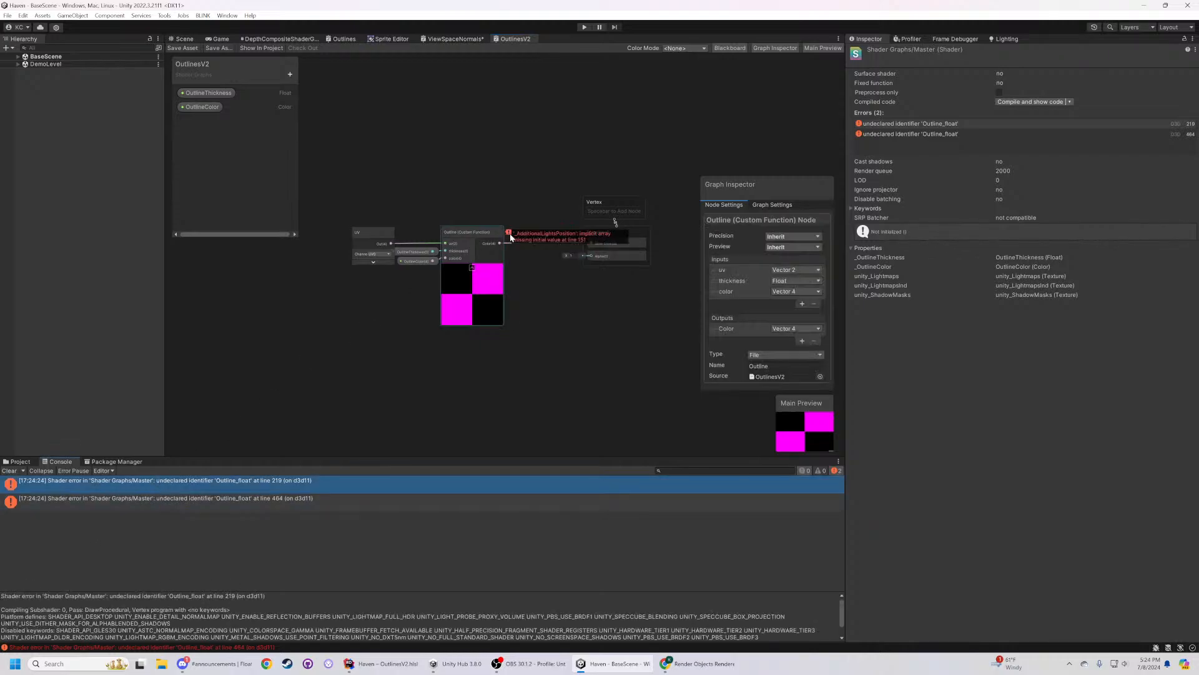
click(346, 330)
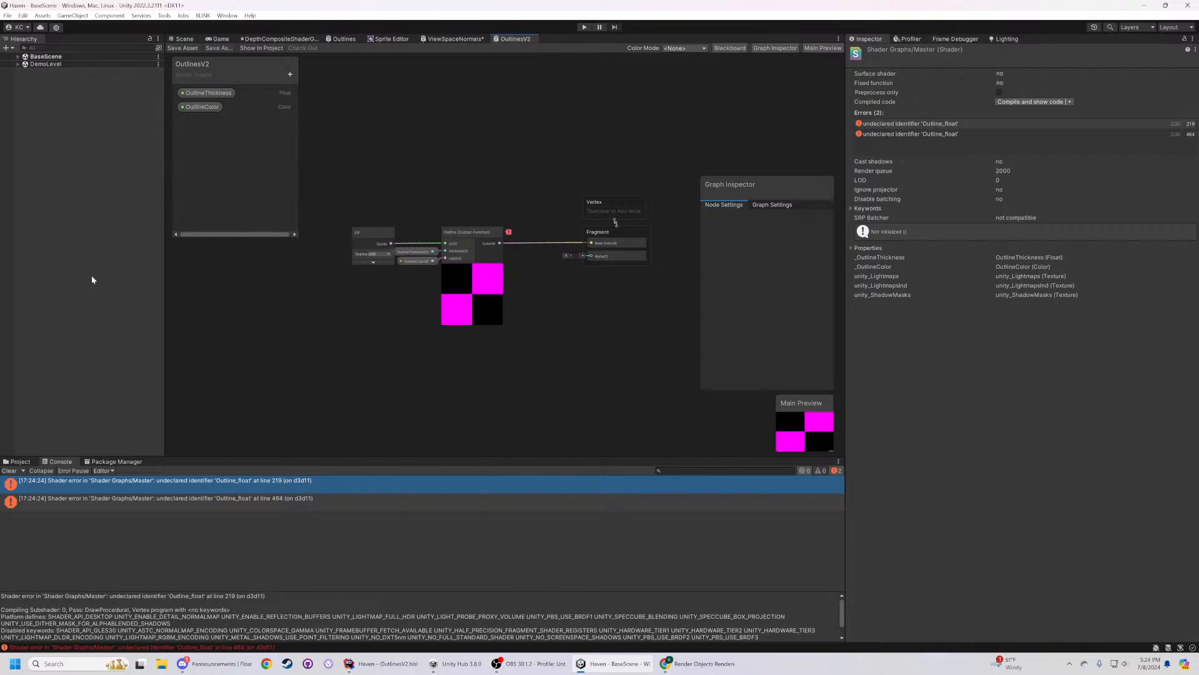
- Clear the console, save the OutlinesV2 graph again and select the _AdditionalLightsPosition shader error
click(10, 472)
click(195, 47)
click(88, 482)
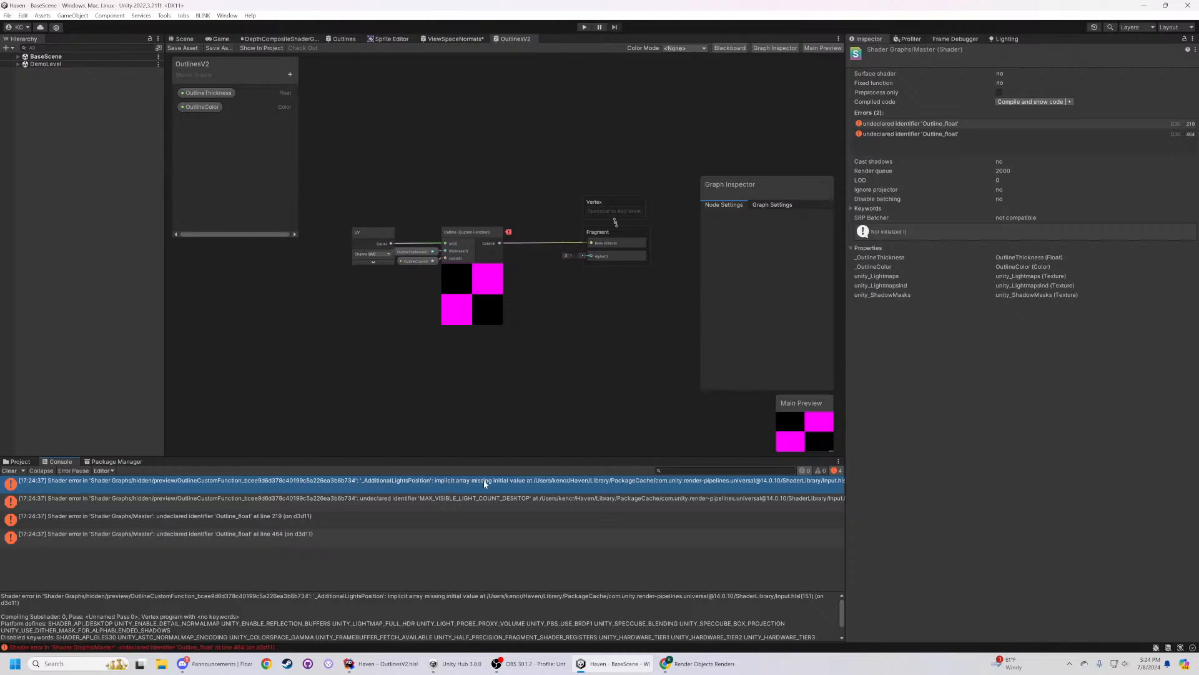
- Switch to Chrome and search in a new tab for the full copied _AdditionalLightsPosition error text
key(alt+Tab)
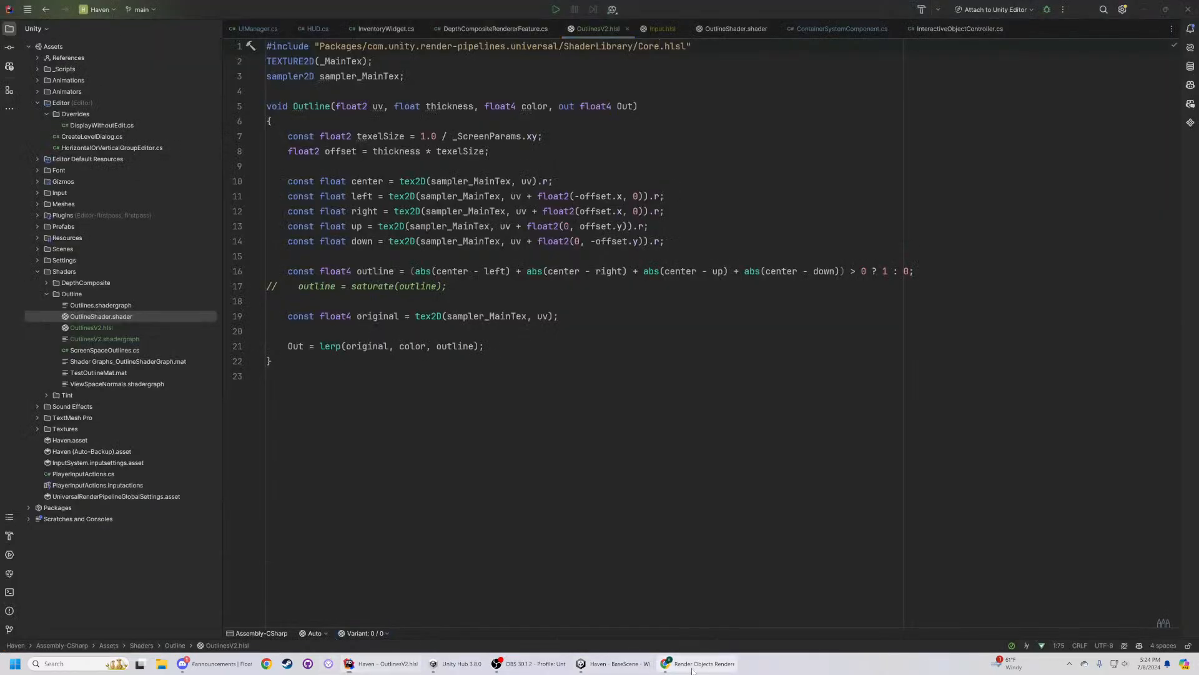
click(694, 663)
key(ctrl+t)
key(ctrl+v)
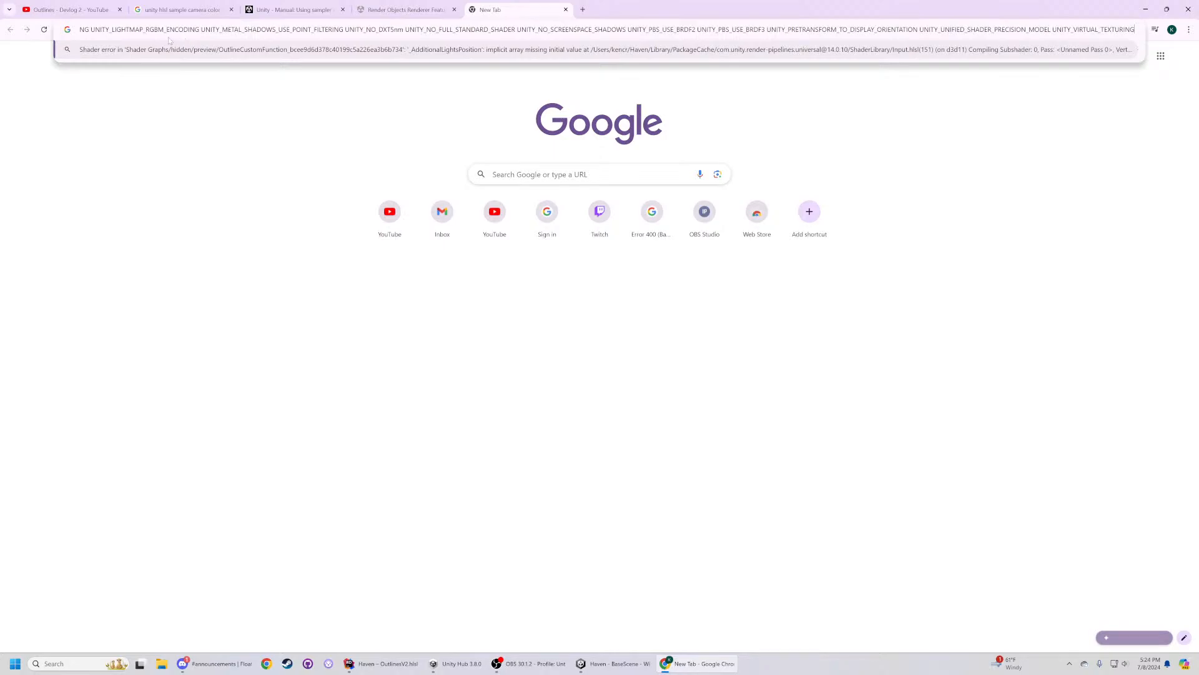
key(Return)
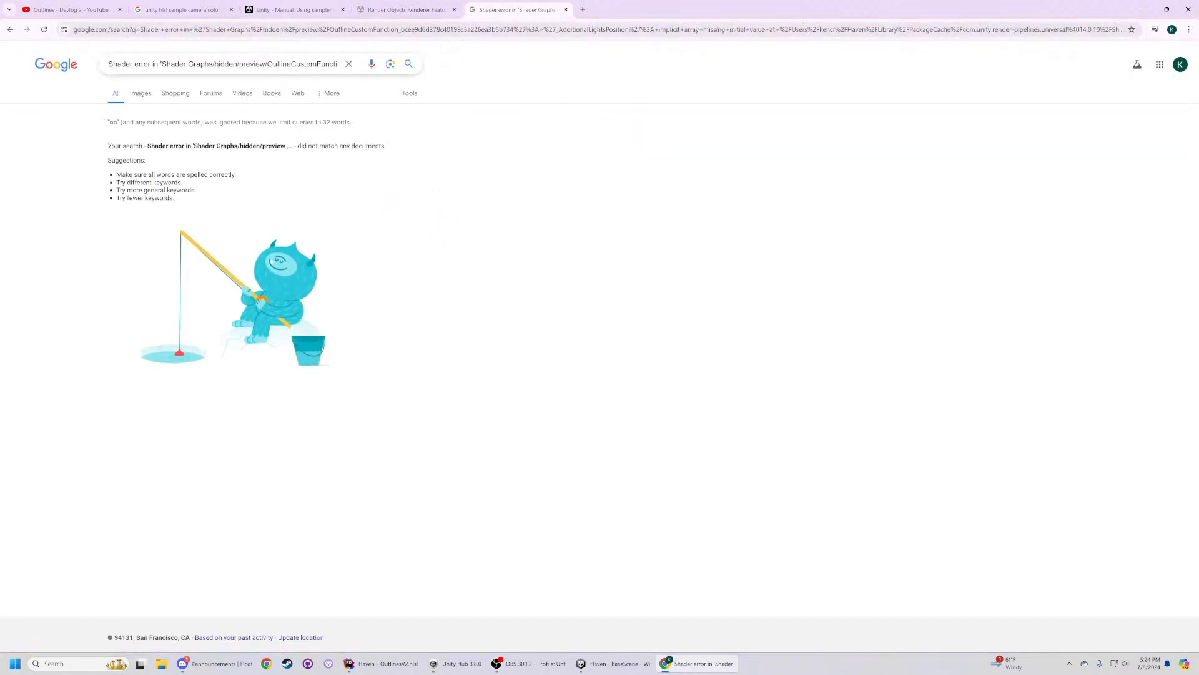
- Trim the search query to "'_AdditionalLightsPosition': implicit array missing initial value at" and run it again
click(250, 64)
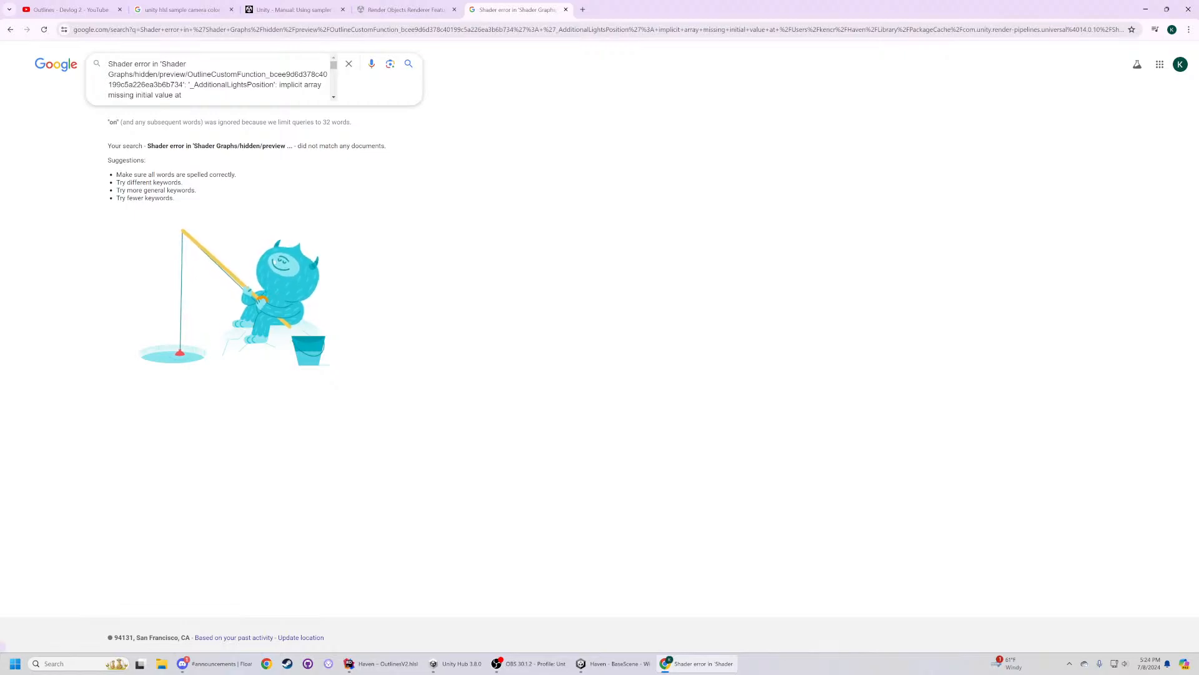
drag(187, 84, 71, 74)
key(BackSpace)
key(BackSpace)
key(BackSpace)
key(BackSpace)
key(BackSpace)
key(BackSpace)
key(BackSpace)
key(BackSpace)
key(BackSpace)
key(BackSpace)
key(BackSpace)
key(BackSpace)
key(BackSpace)
key(BackSpace)
key(BackSpace)
key(BackSpace)
key(BackSpace)
key(BackSpace)
key(BackSpace)
key(BackSpace)
key(BackSpace)
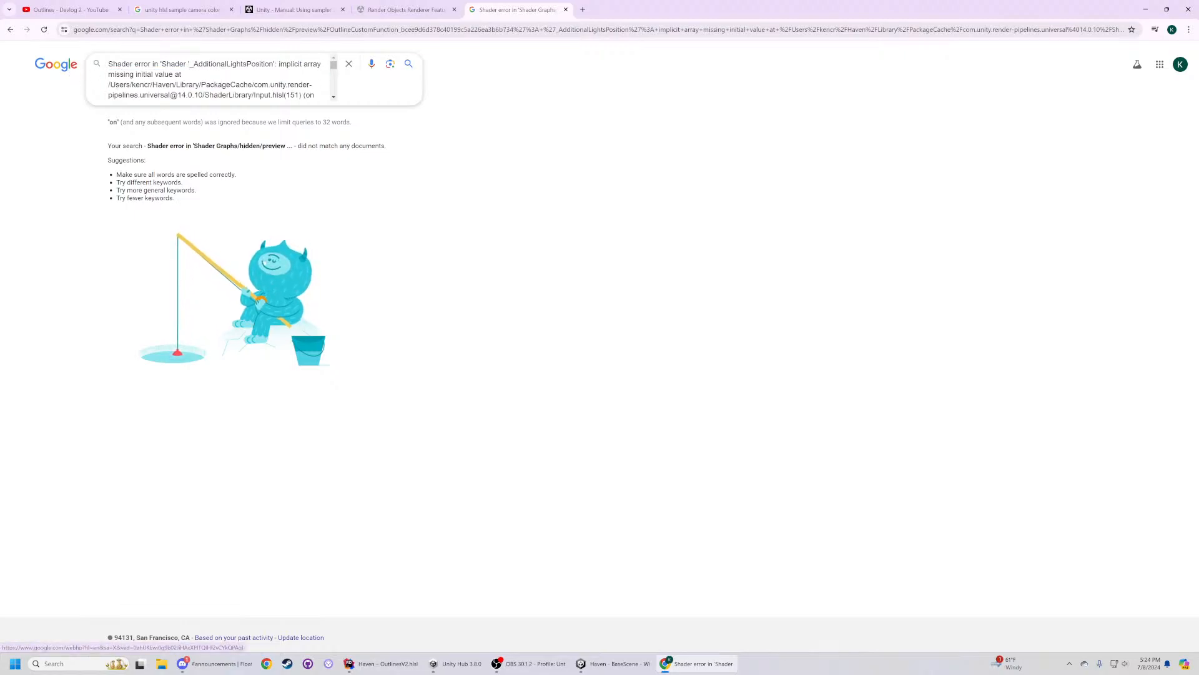
drag(308, 95, 107, 74)
key(BackSpace)
drag(249, 95, 95, 80)
key(BackSpace)
scroll(110, 90, down, 1)
scroll(110, 89, up, 1)
scroll(110, 90, down, 1)
scroll(110, 90, down, 3)
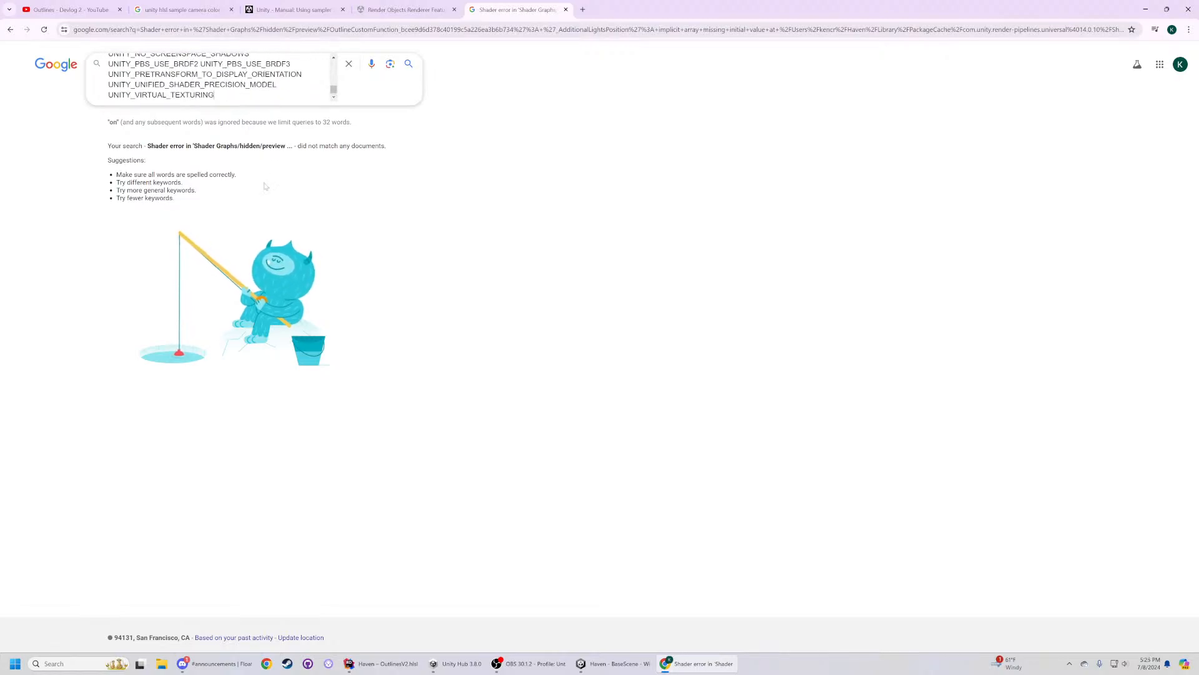
drag(215, 94, 79, 75)
key(BackSpace)
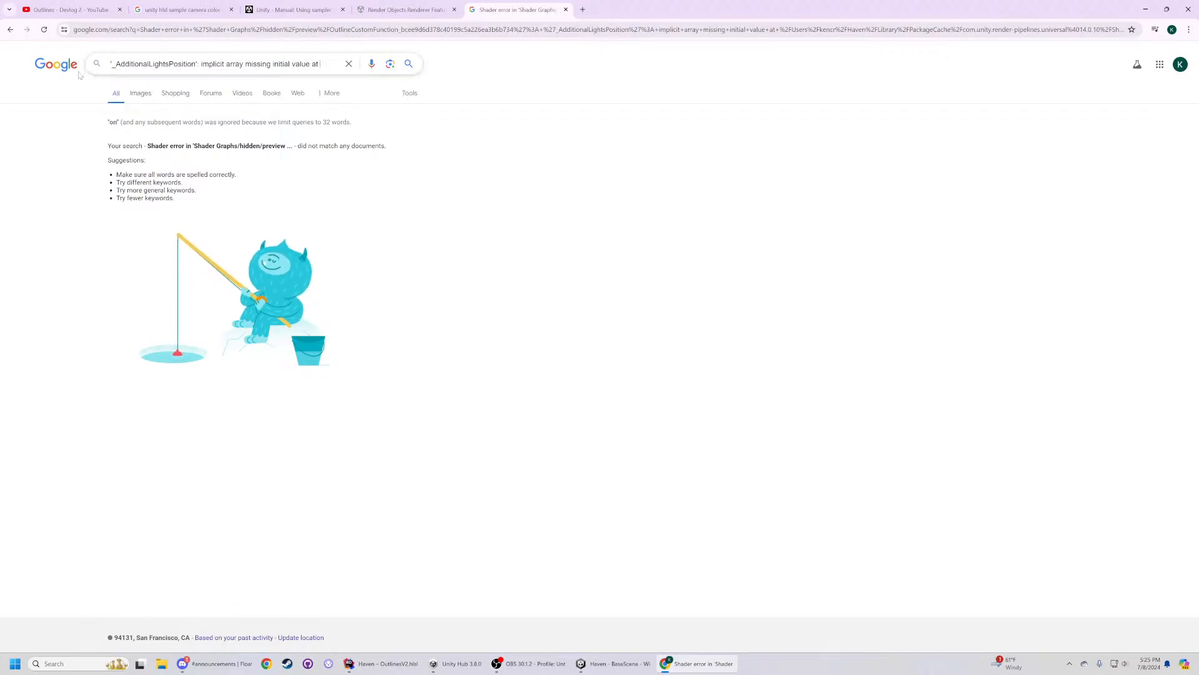
key(Return)
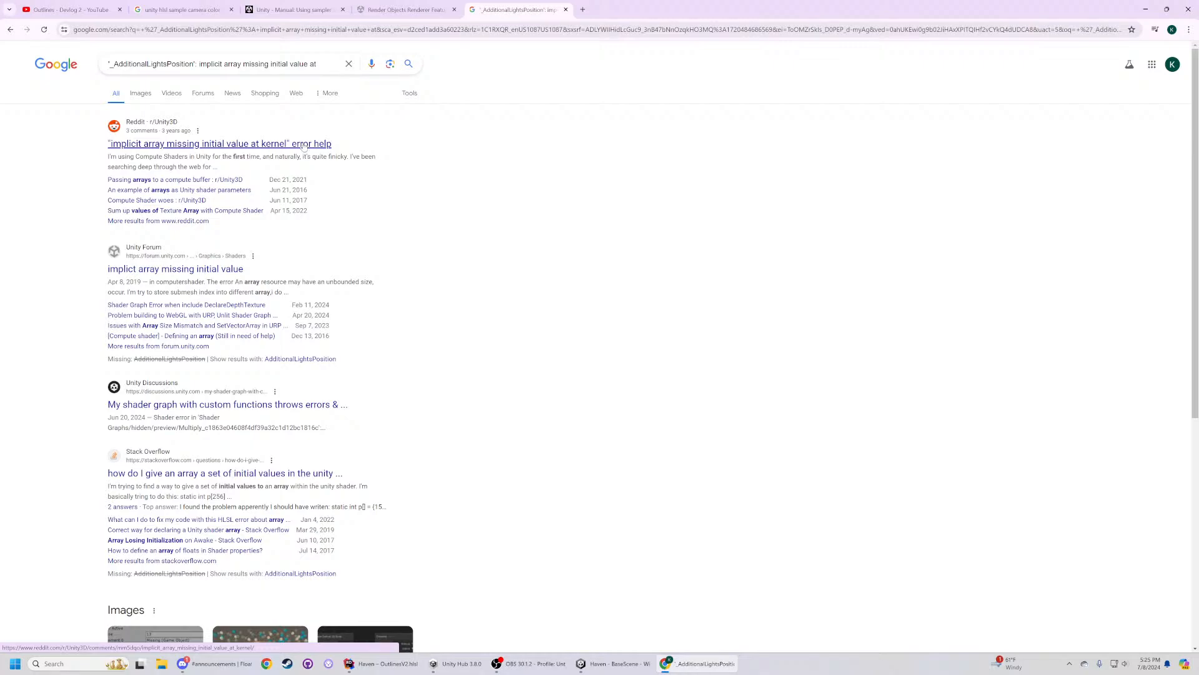
- Read the Reddit thread on "implicit array missing initial value at kernel" including its hidden replies, and return to the results
click(305, 146)
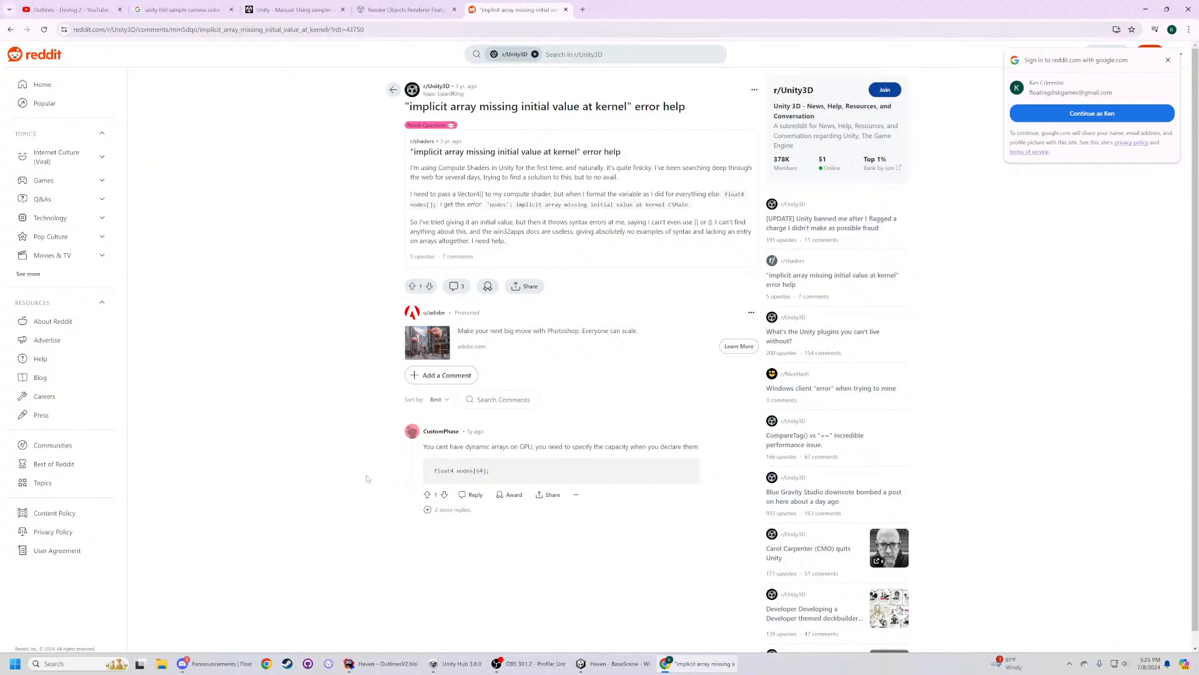
drag(441, 472, 502, 479)
click(452, 475)
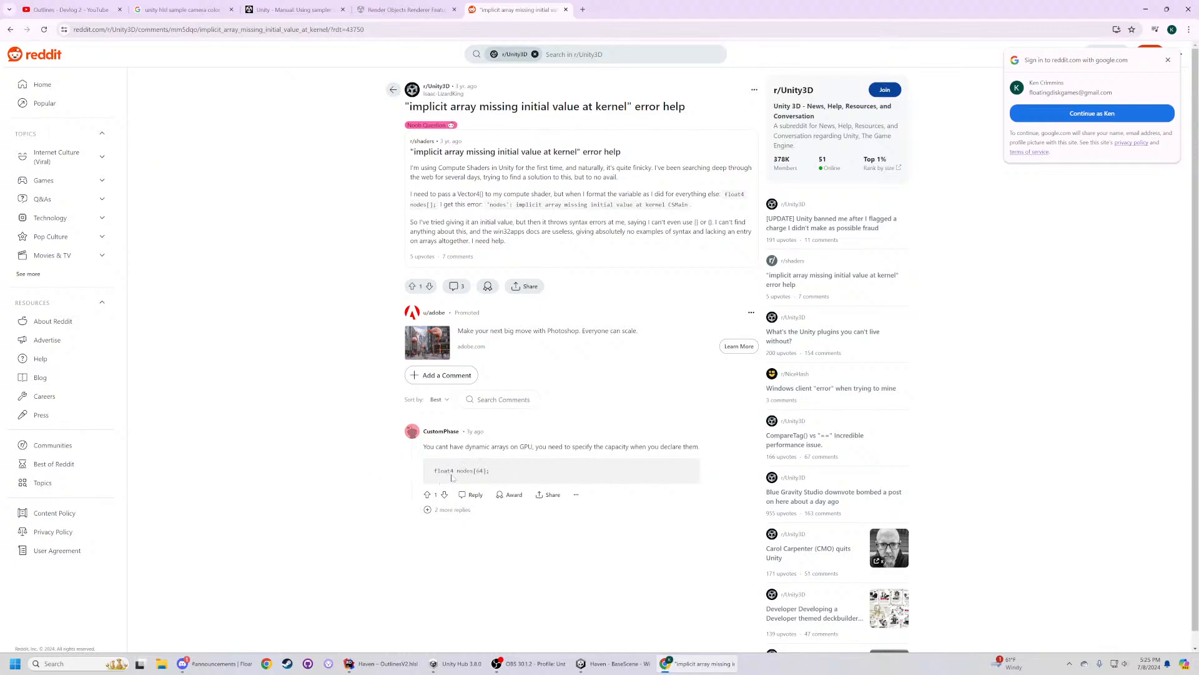
click(429, 510)
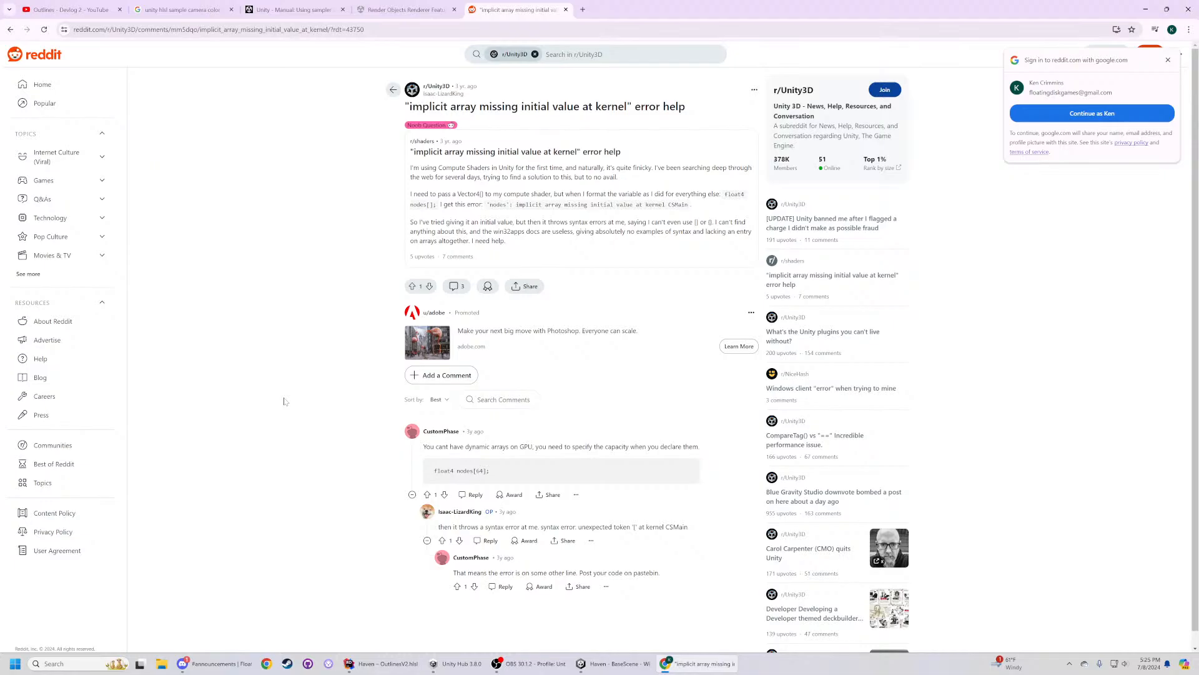
key(alt+Left)
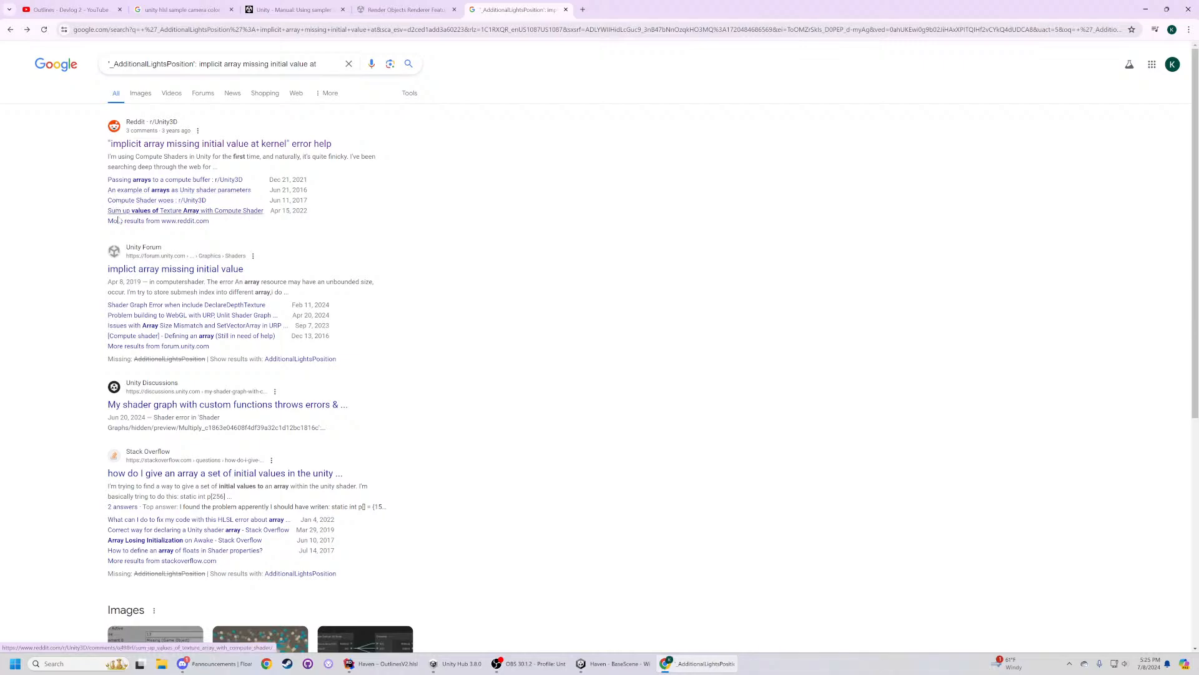
- Return to Rider and delete the Core.hlsl include line from OutlinesV2.hlsl
key(alt+Tab)
drag(267, 62, 252, 45)
key(BackSpace)
click(267, 360)
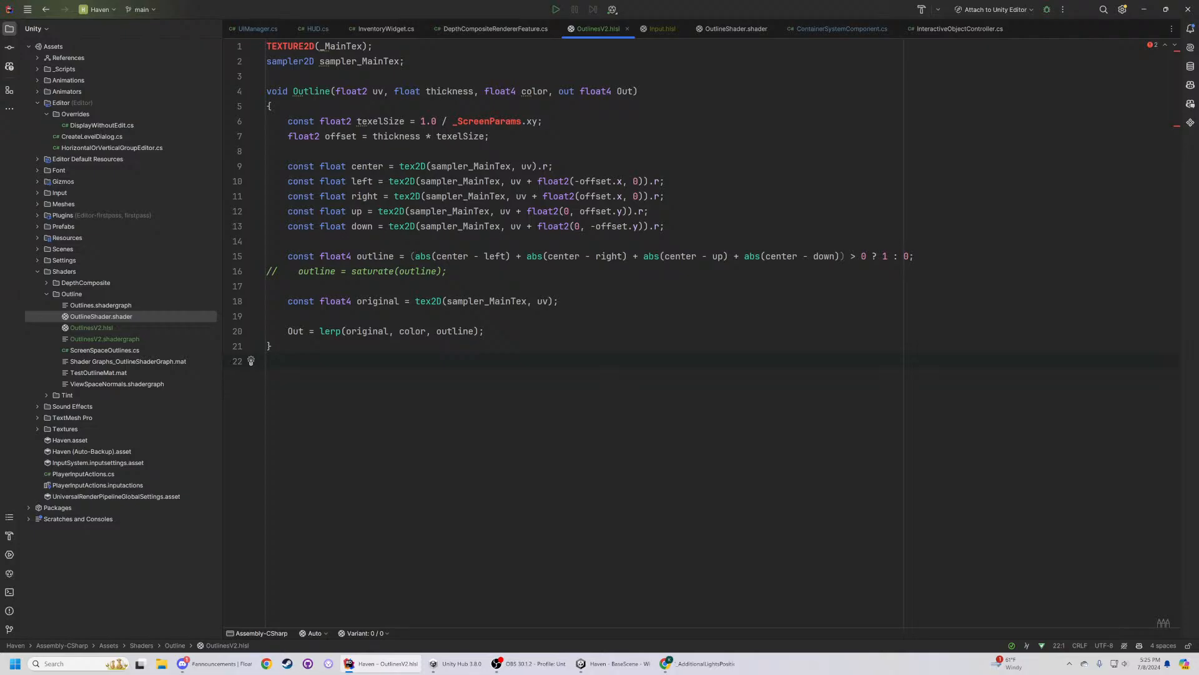
- Switch to Unity and save the OutlinesV2 shader graph asset
click(531, 663)
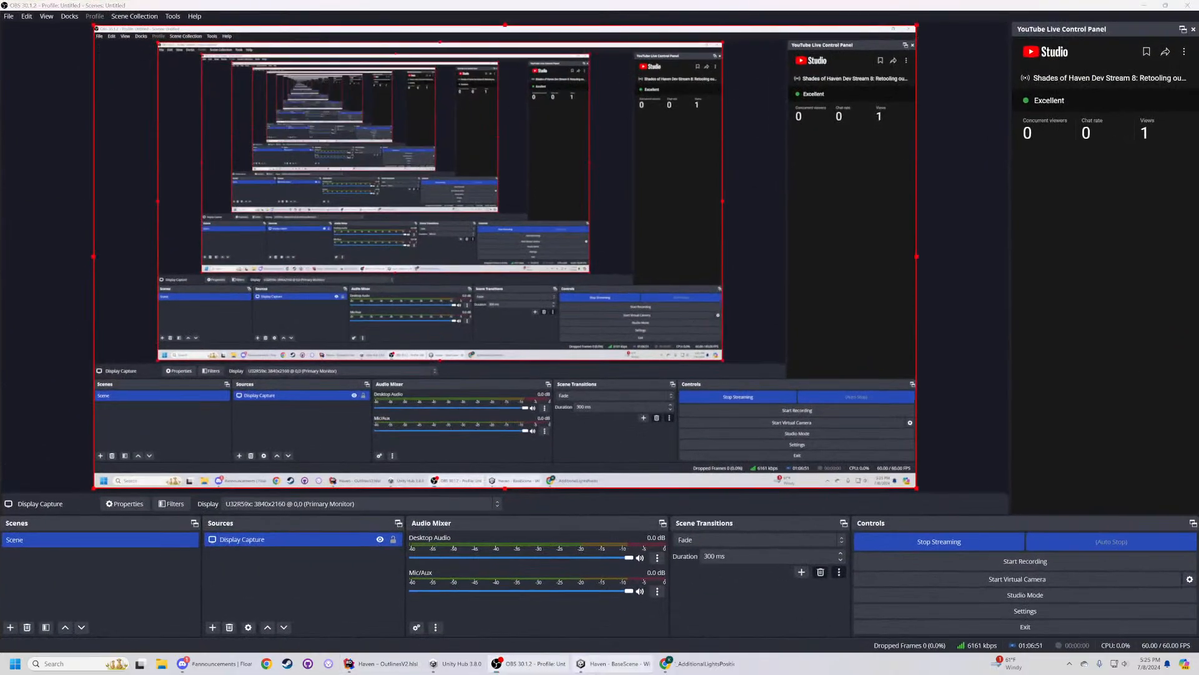
click(612, 664)
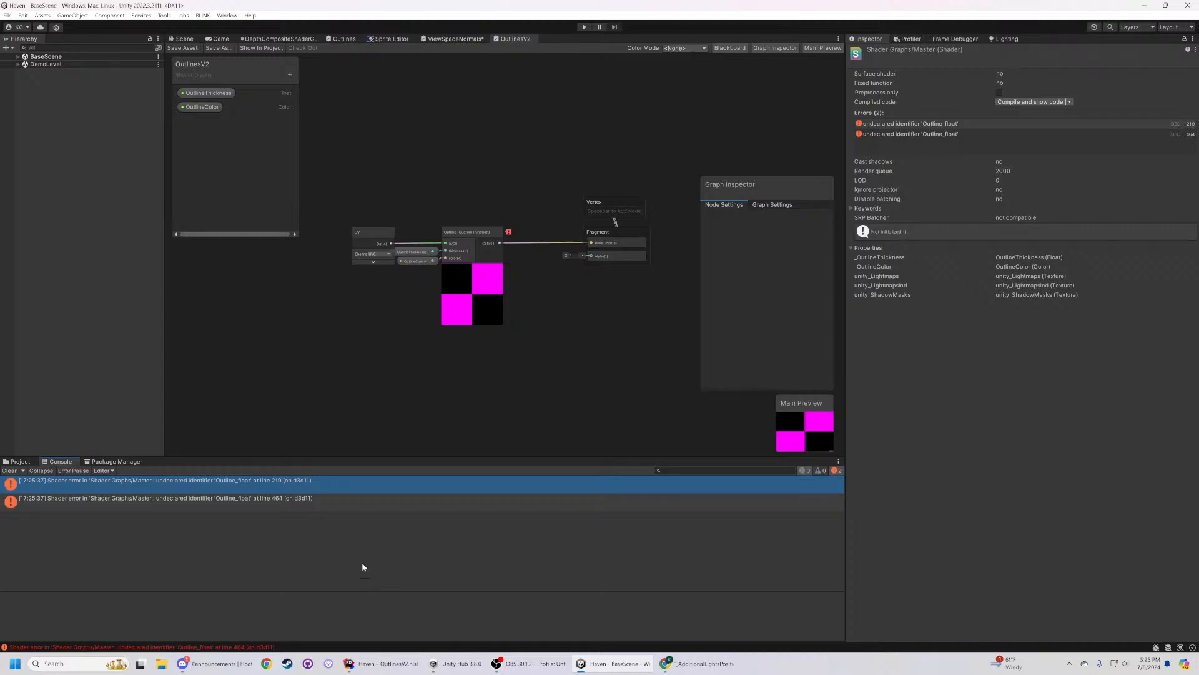
key(alt+Tab)
key(alt+Tab)
click(215, 49)
click(529, 342)
click(185, 49)
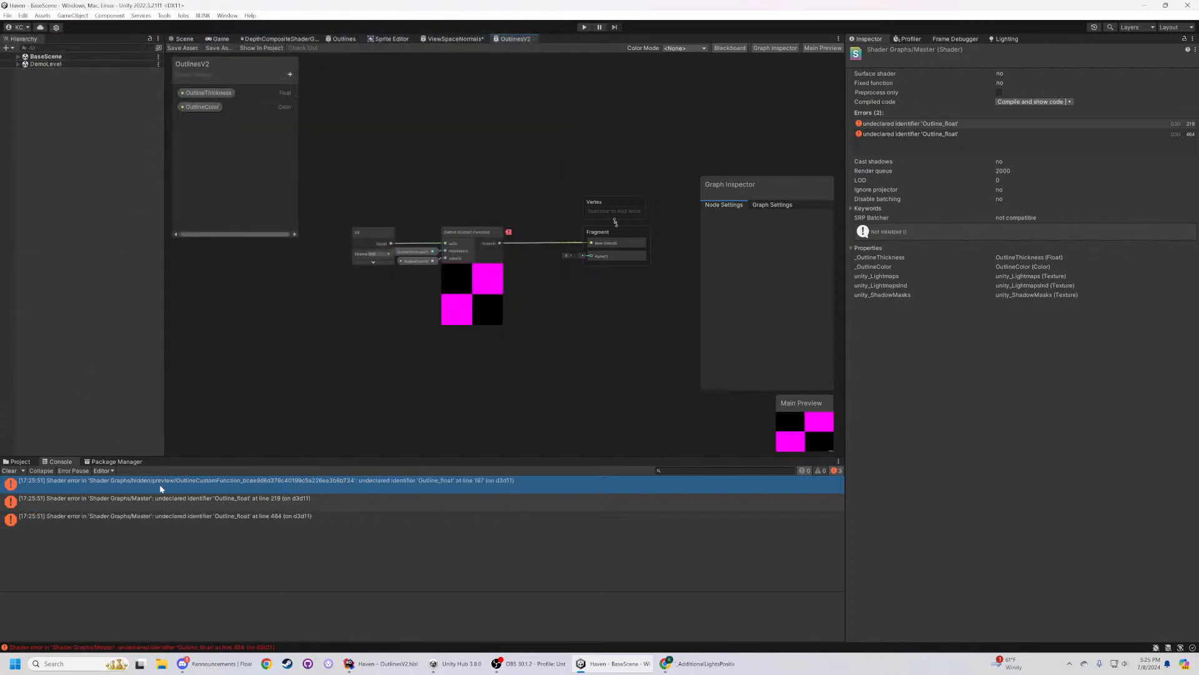
- Examine the undeclared Outline_float console errors for the graph master shader and the custom function preview shader
click(179, 499)
click(191, 517)
click(187, 503)
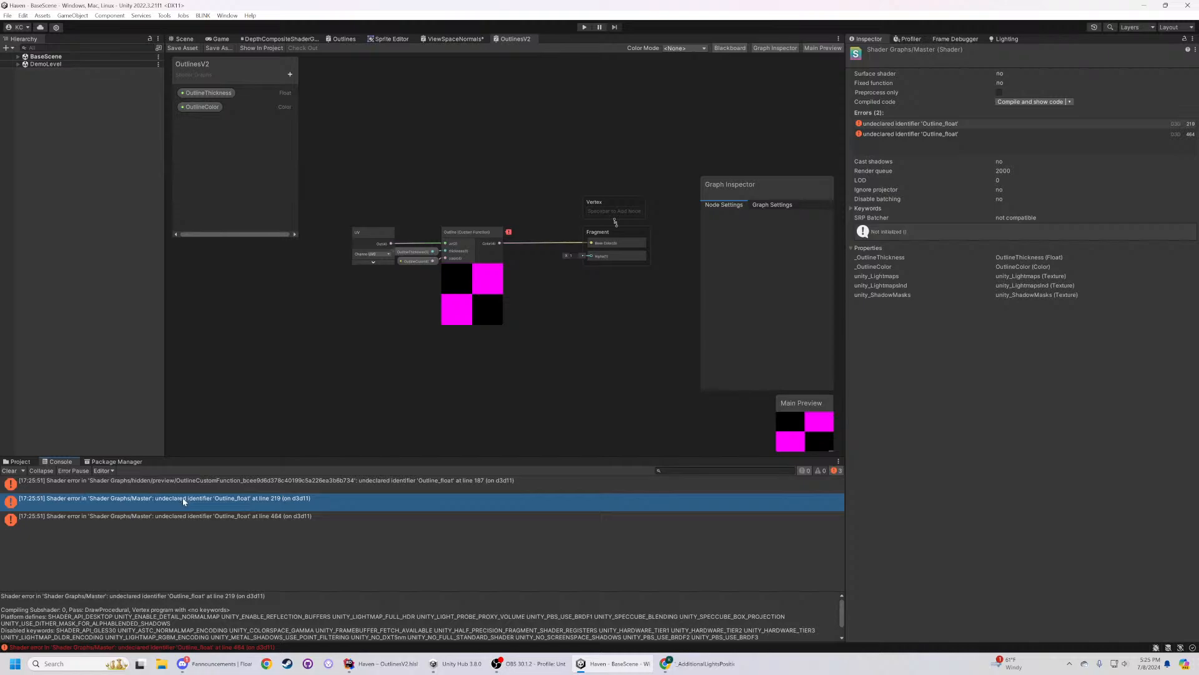
click(179, 491)
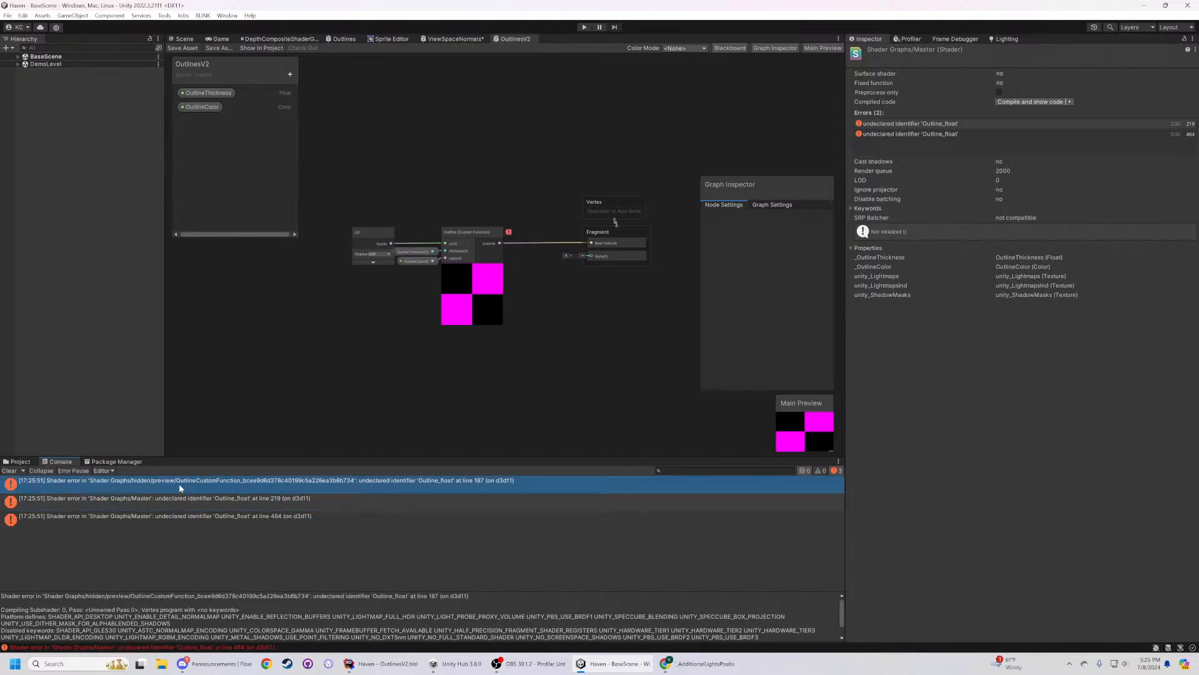
double_click(179, 485)
click(189, 514)
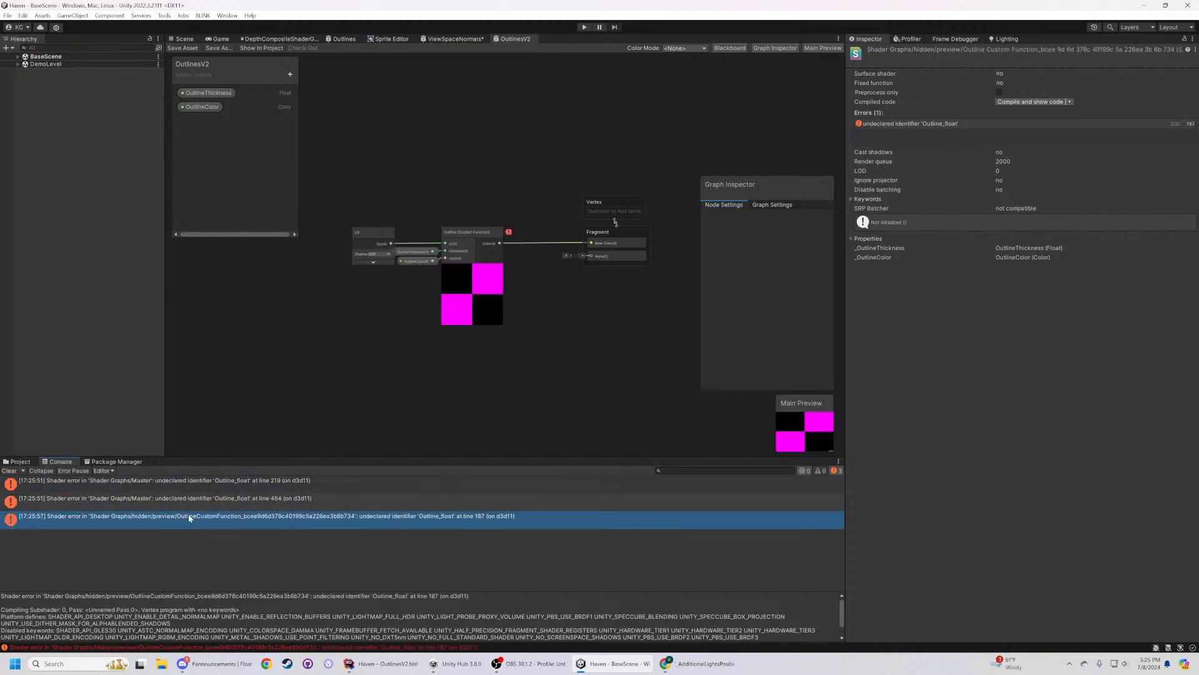
click(175, 485)
click(264, 358)
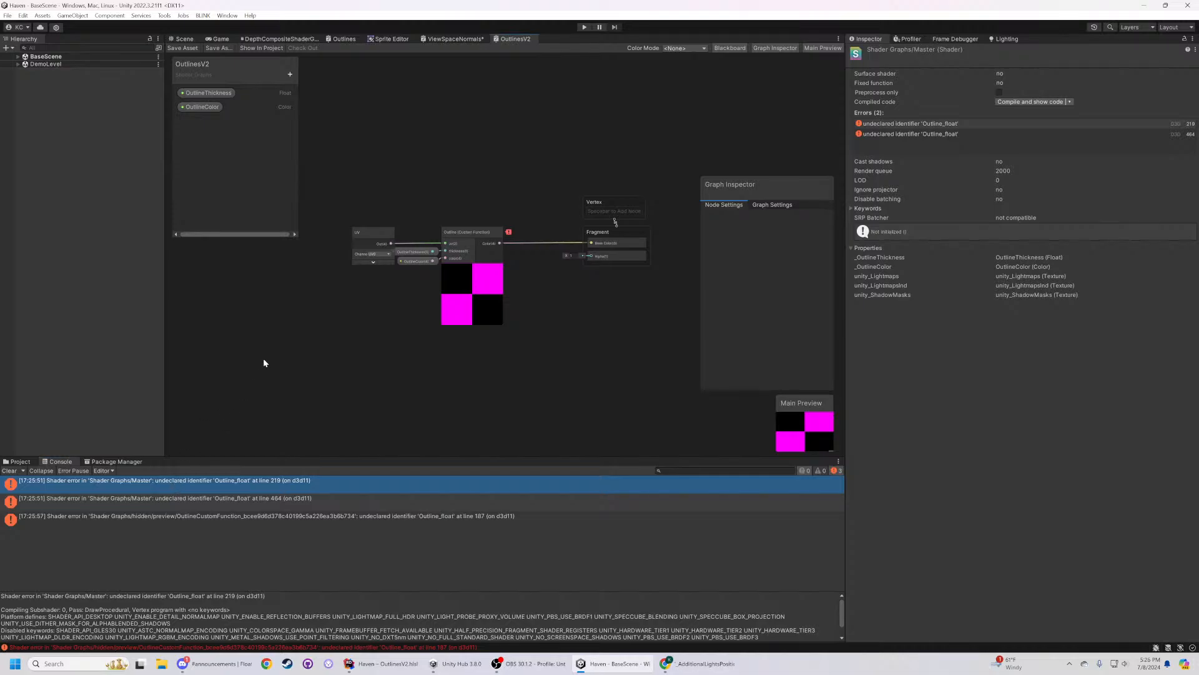
key(alt+Tab)
key(alt+Tab)
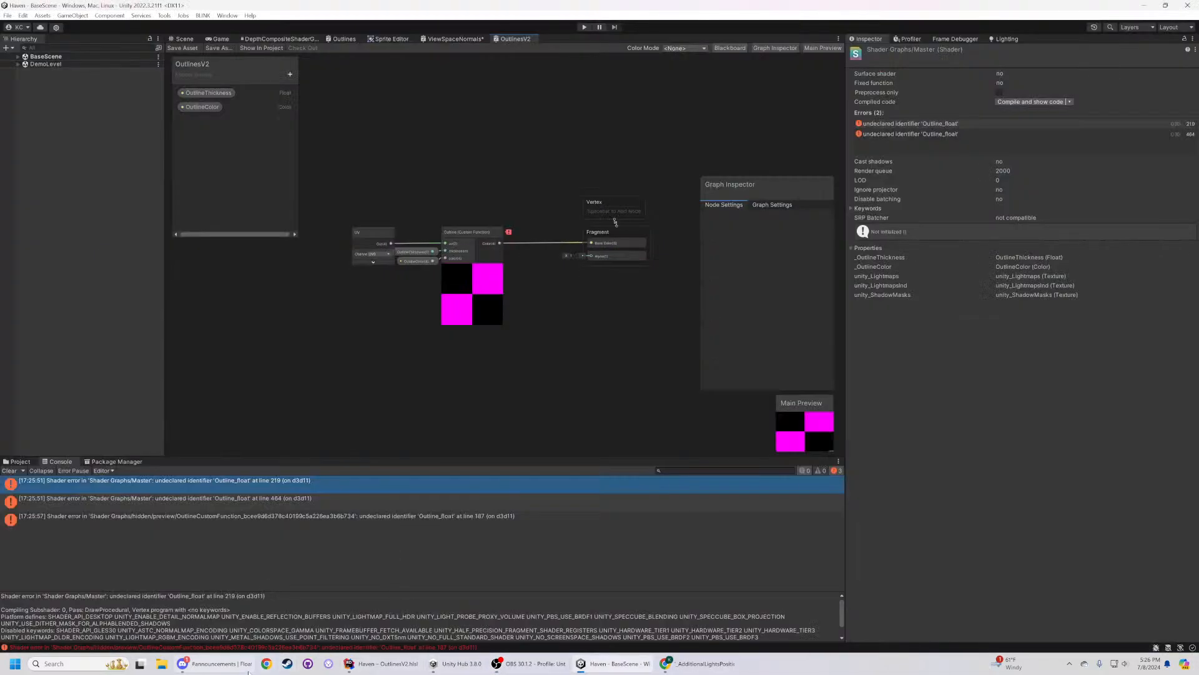
- Switch to Rider and replace TEXTURE2D with Texture2D in the _MainTex declaration of OutlinesV2.hlsl
click(381, 664)
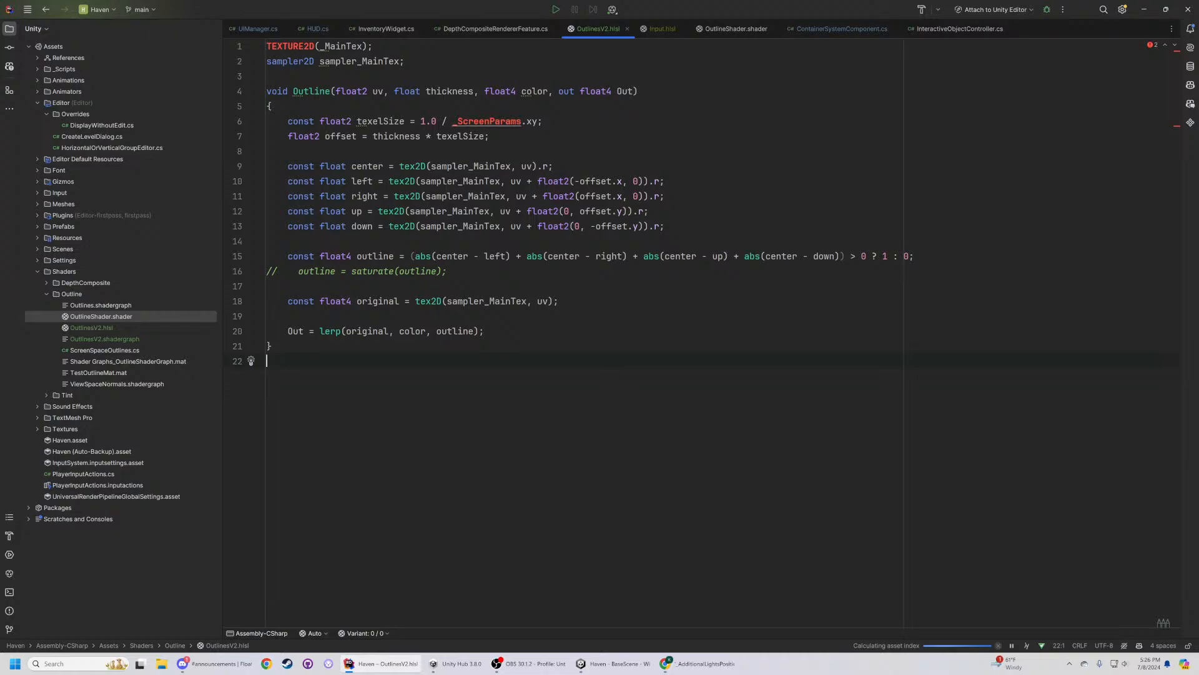
ctrl+click(490, 122)
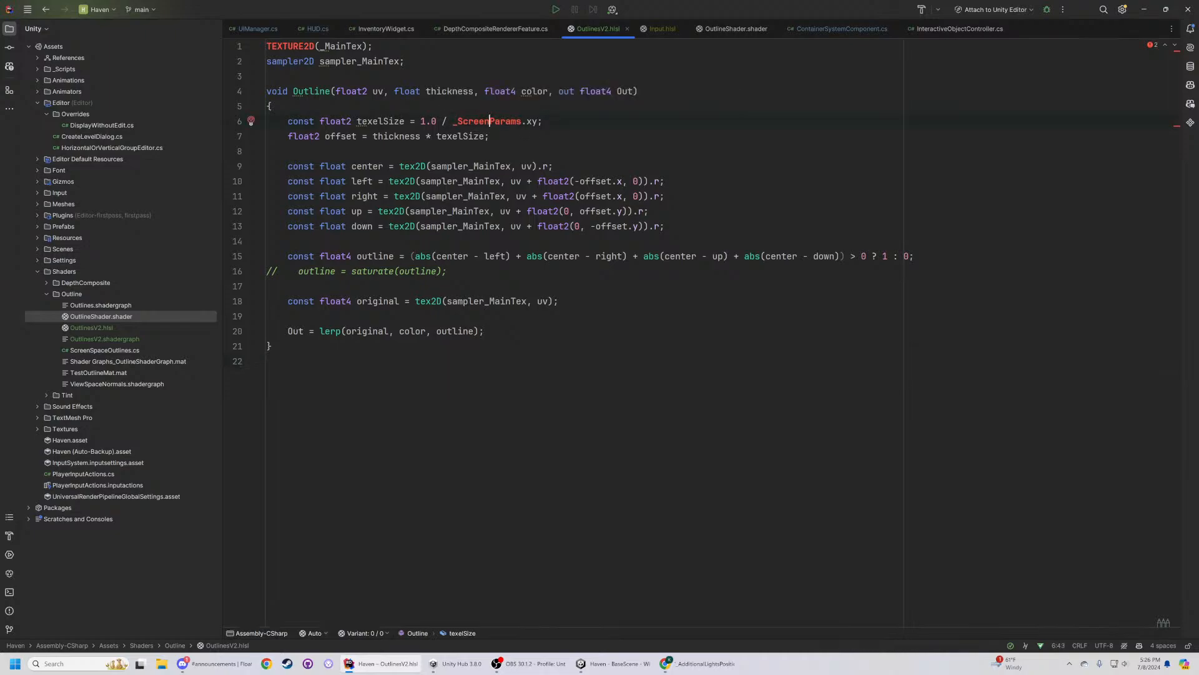
double_click(290, 47)
text(Tex)
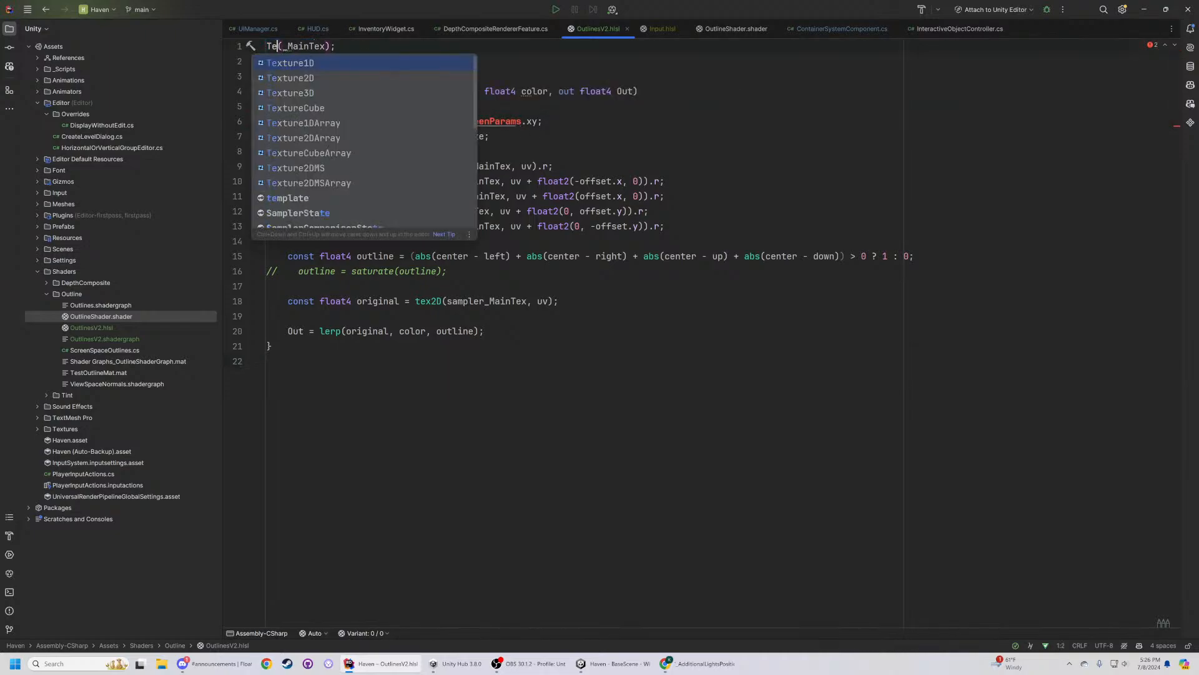
key(Down)
key(Return)
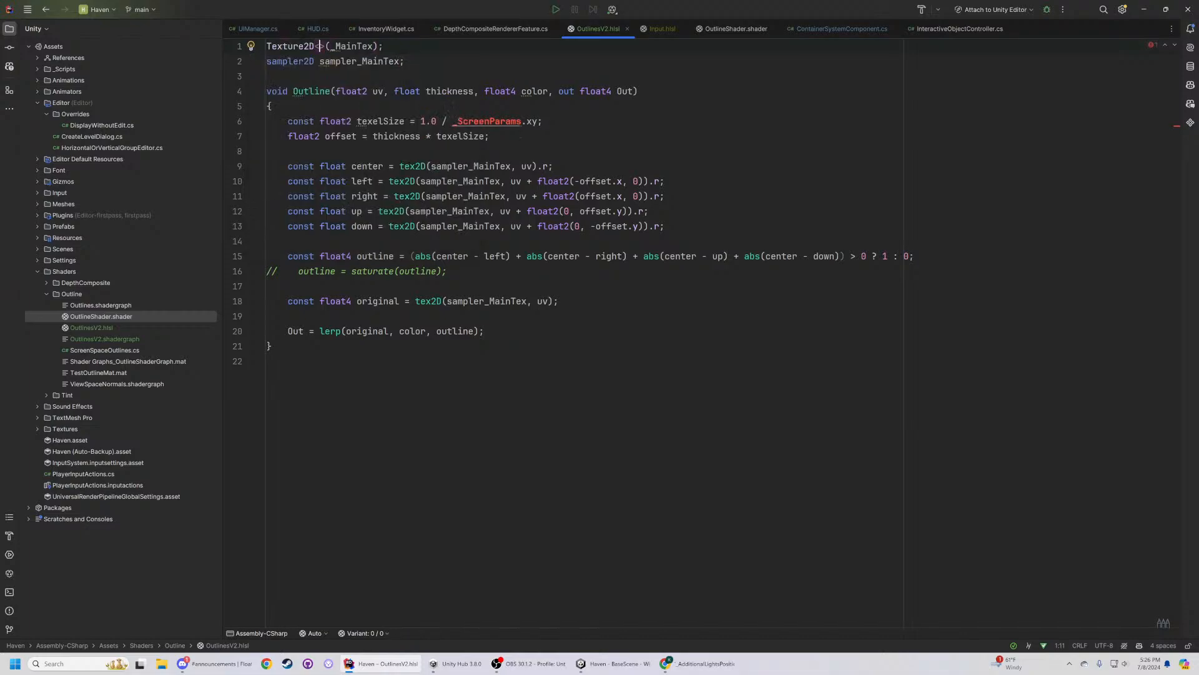
key(Right)
key(BackSpace)
key(BackSpace)
- Remove the division by _ScreenParams.xy from the texelSize line, leaving the value 1.0
key(Down)
key(Down)
key(F2)
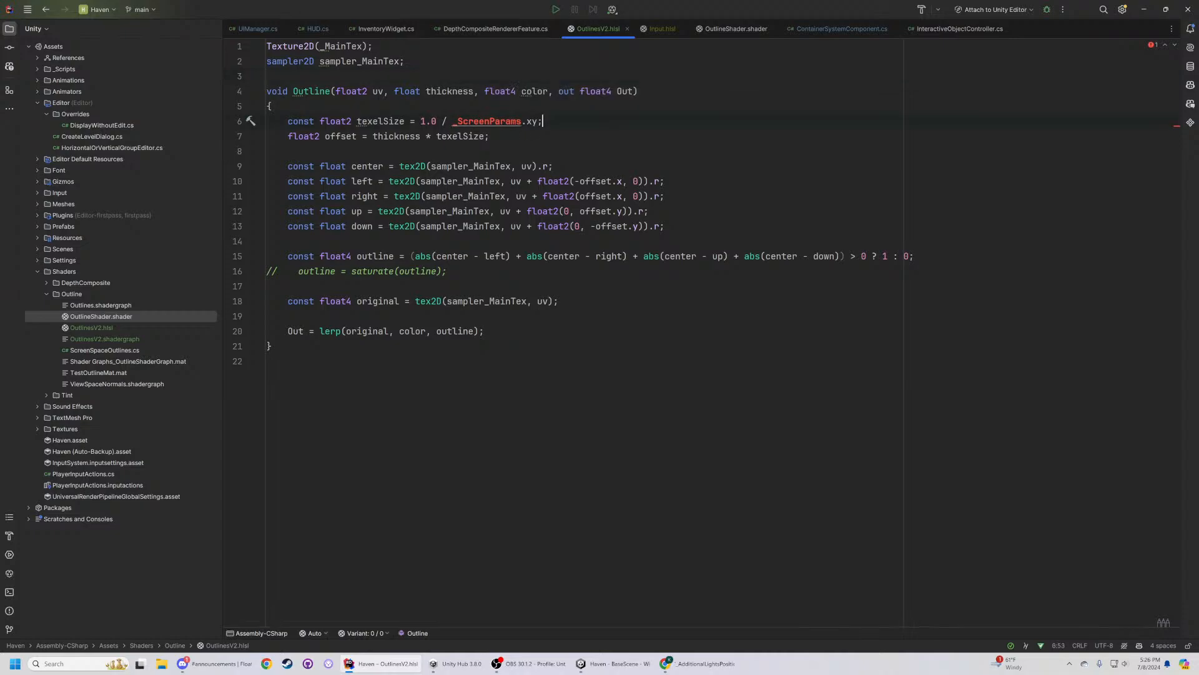
key(ctrl+shift+Left)
key(shift+Left)
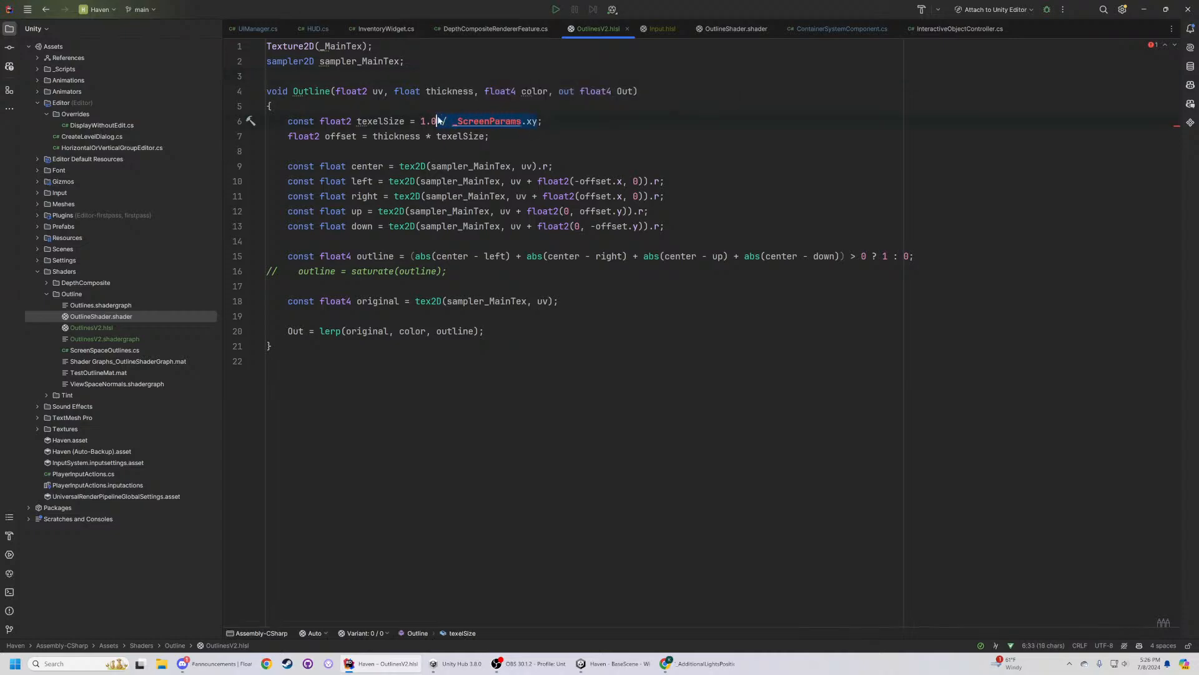
key(BackSpace)
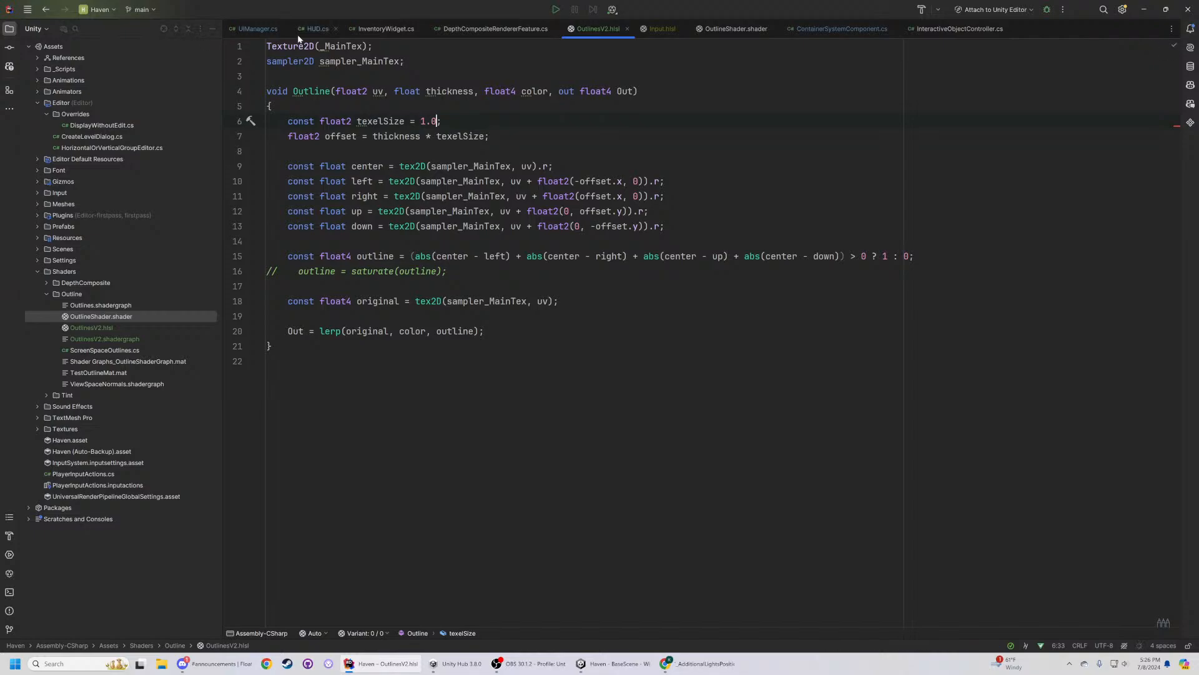
- Change Texture2D back to the TEXTURE2D macro in the _MainTex declaration
double_click(290, 46)
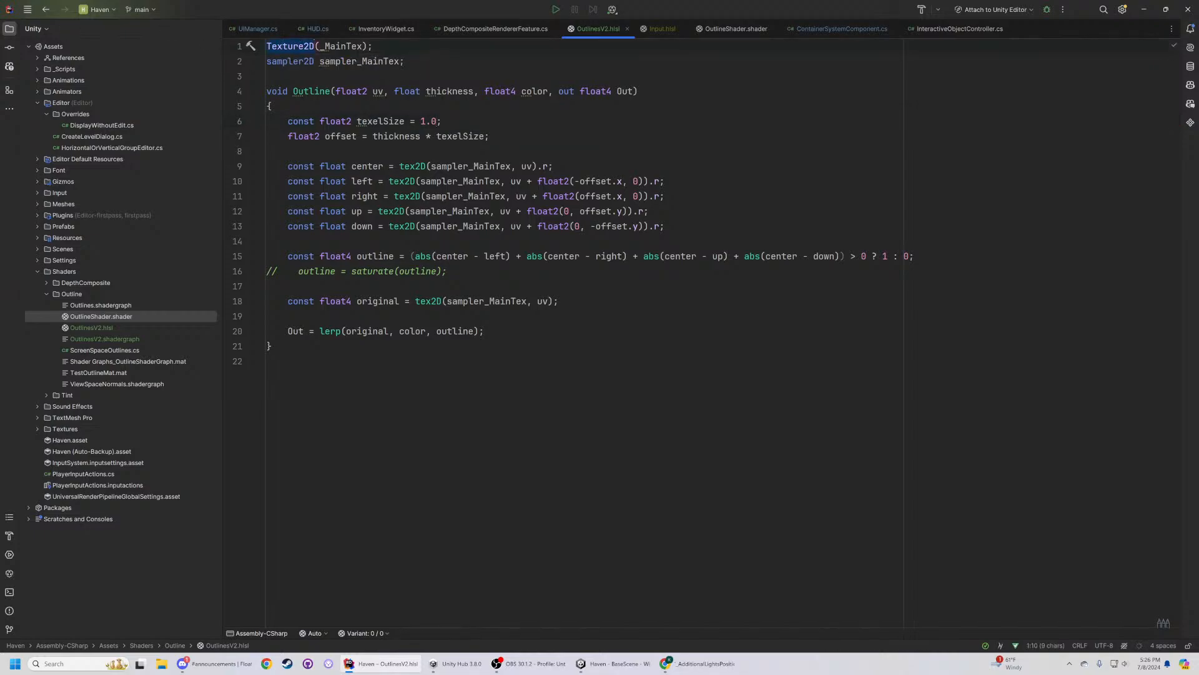
text(TETURE)
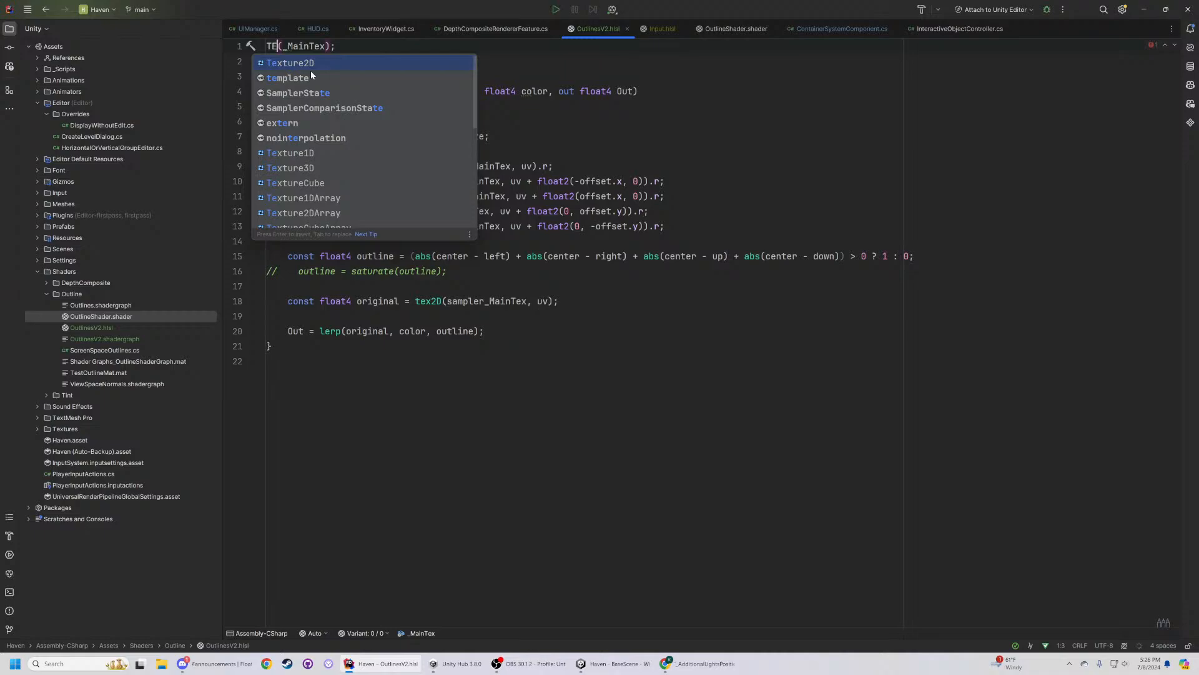
key(BackSpace)
key(BackSpace)
key(BackSpace)
key(BackSpace)
text(XTURE)
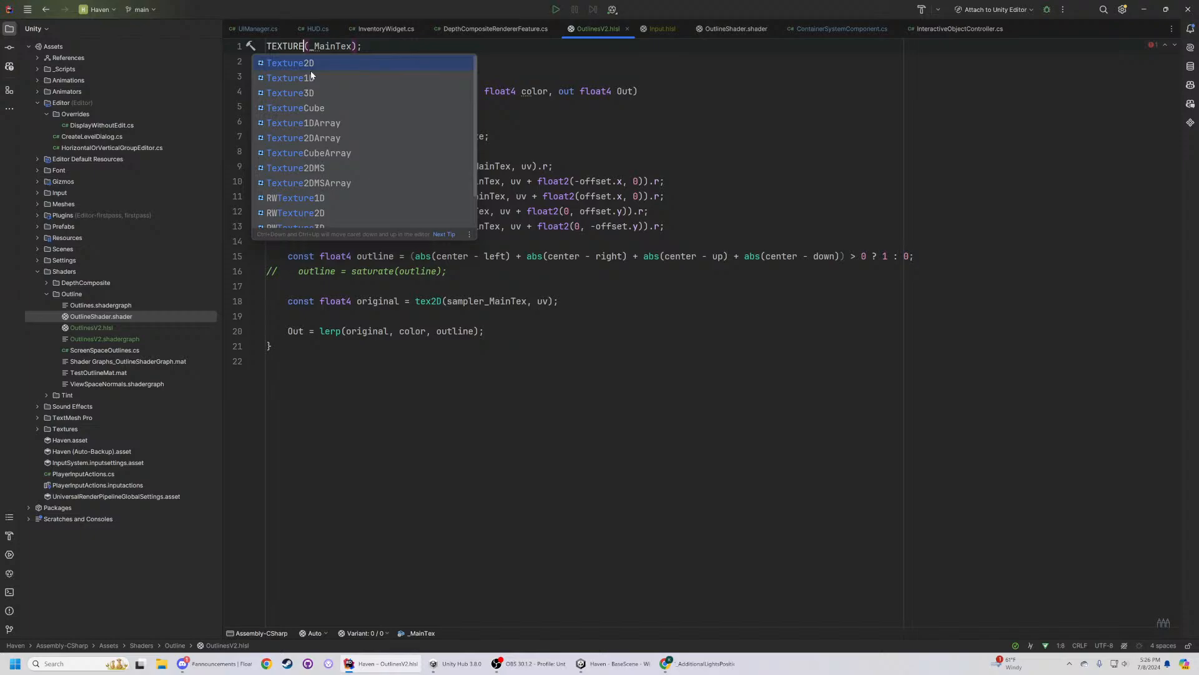
key(Escape)
text(2d)
click(320, 48)
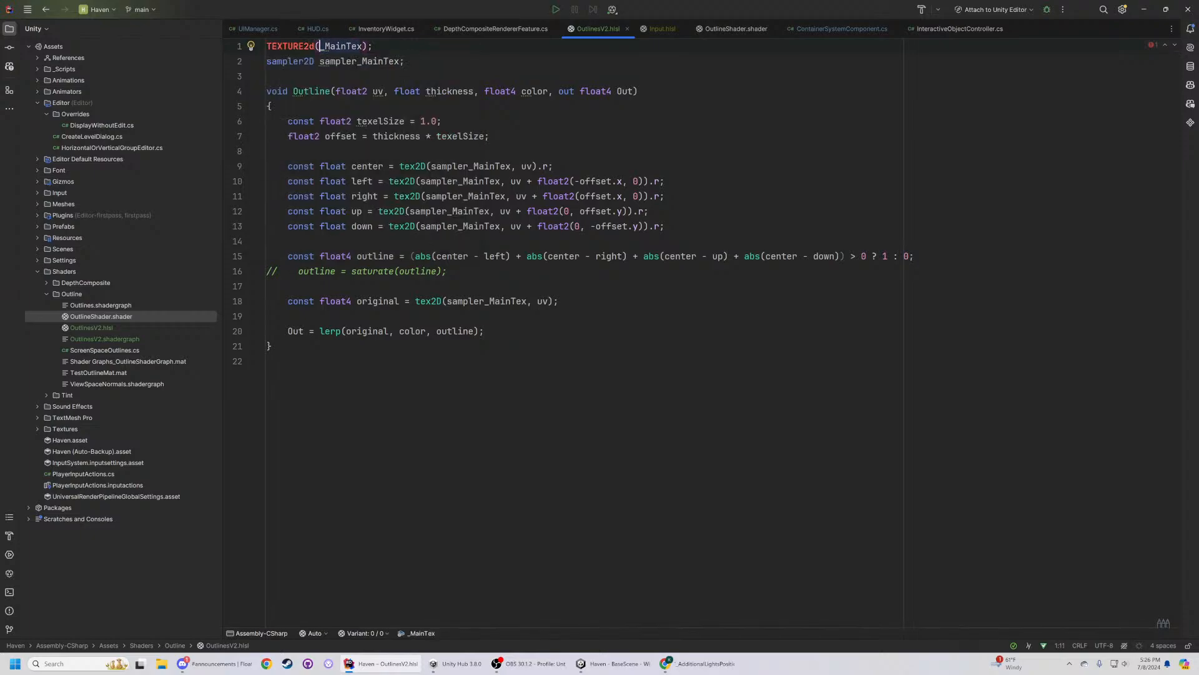
key(BackSpace)
key(BackSpace)
text(D)
key(BackSpace)
text(()
- Return to Unity and save the OutlinesV2 graph asset again with the edited HLSL file
click(592, 664)
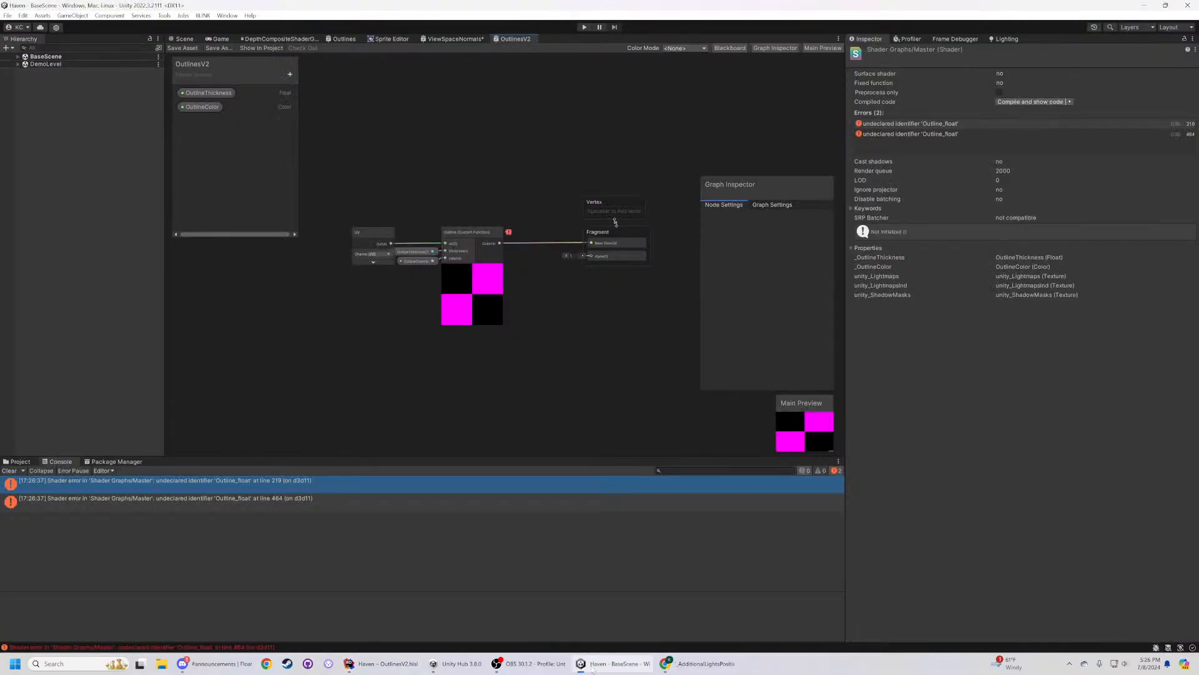
click(185, 48)
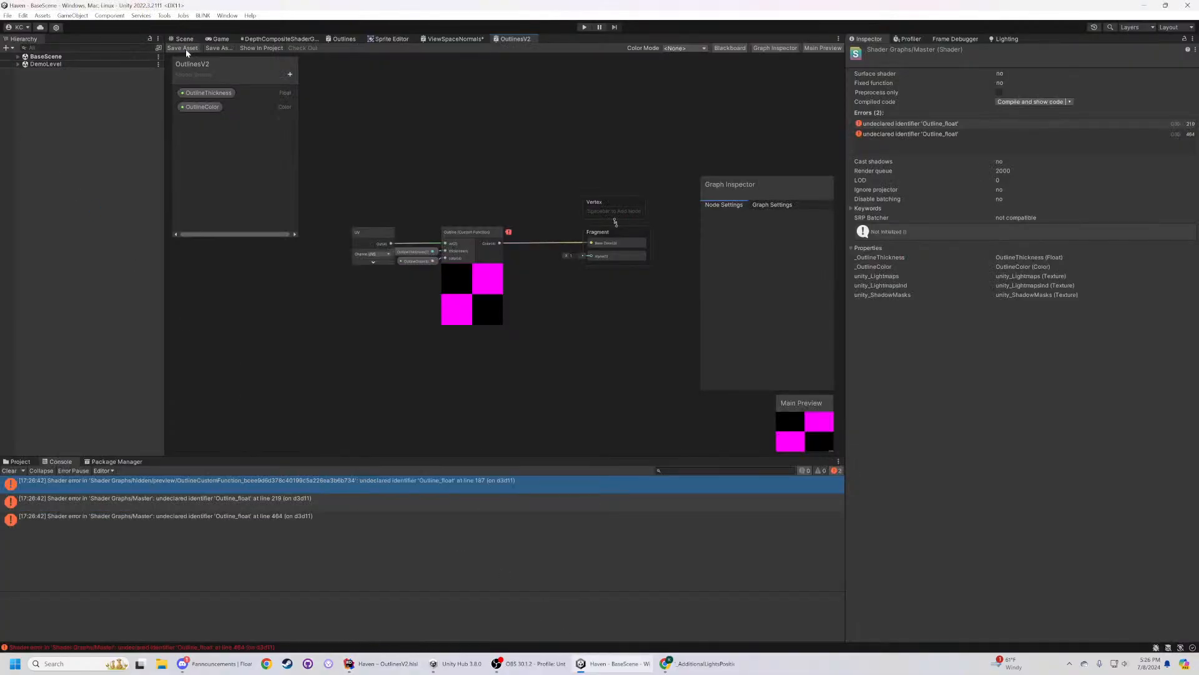
click(186, 49)
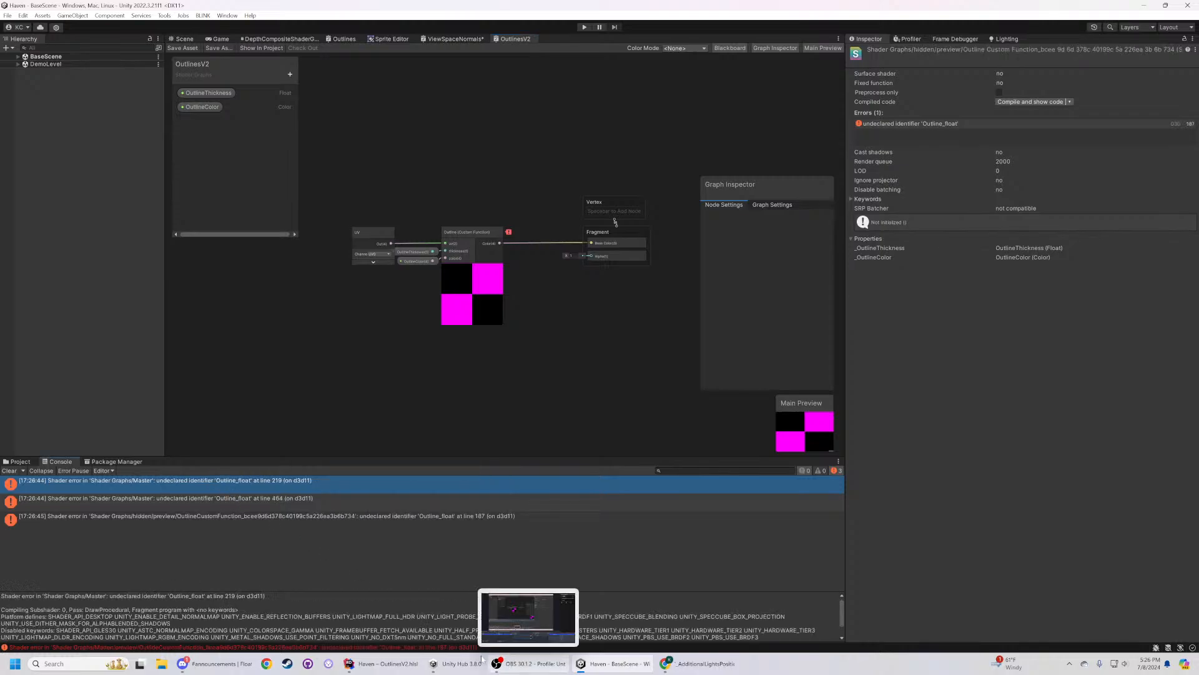
- Compare the details of the recompiled shader errors in the console and read the error on the Outline custom function node
click(231, 502)
click(230, 520)
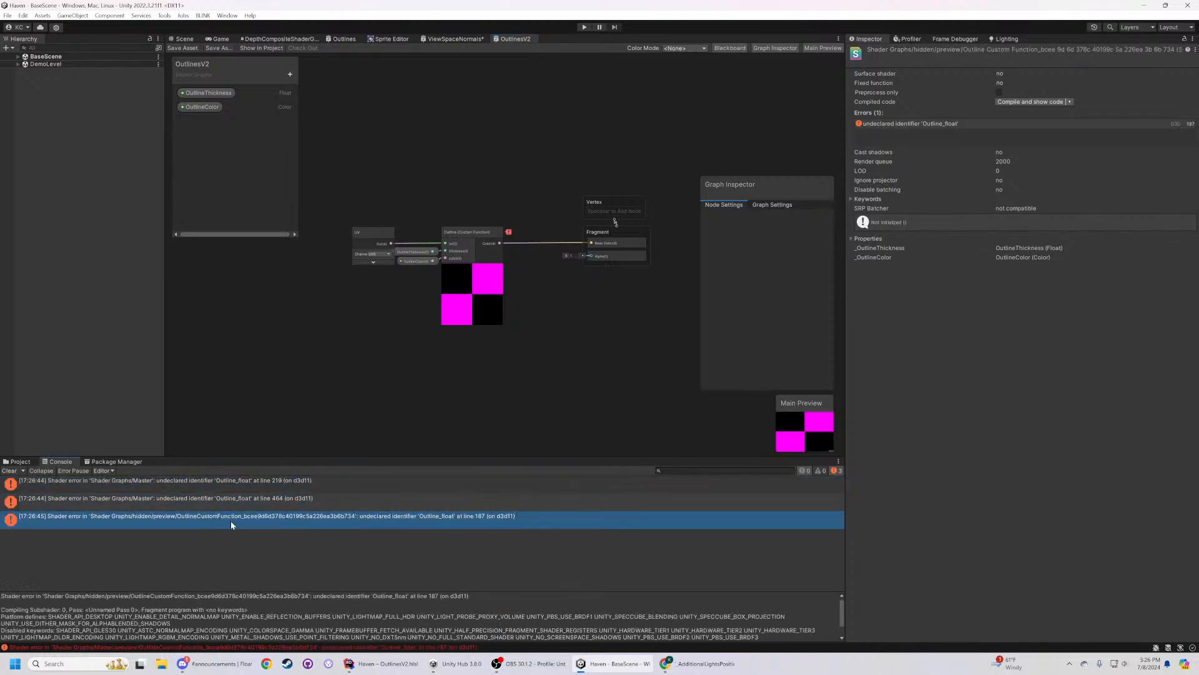
click(205, 499)
click(189, 480)
click(190, 498)
click(190, 481)
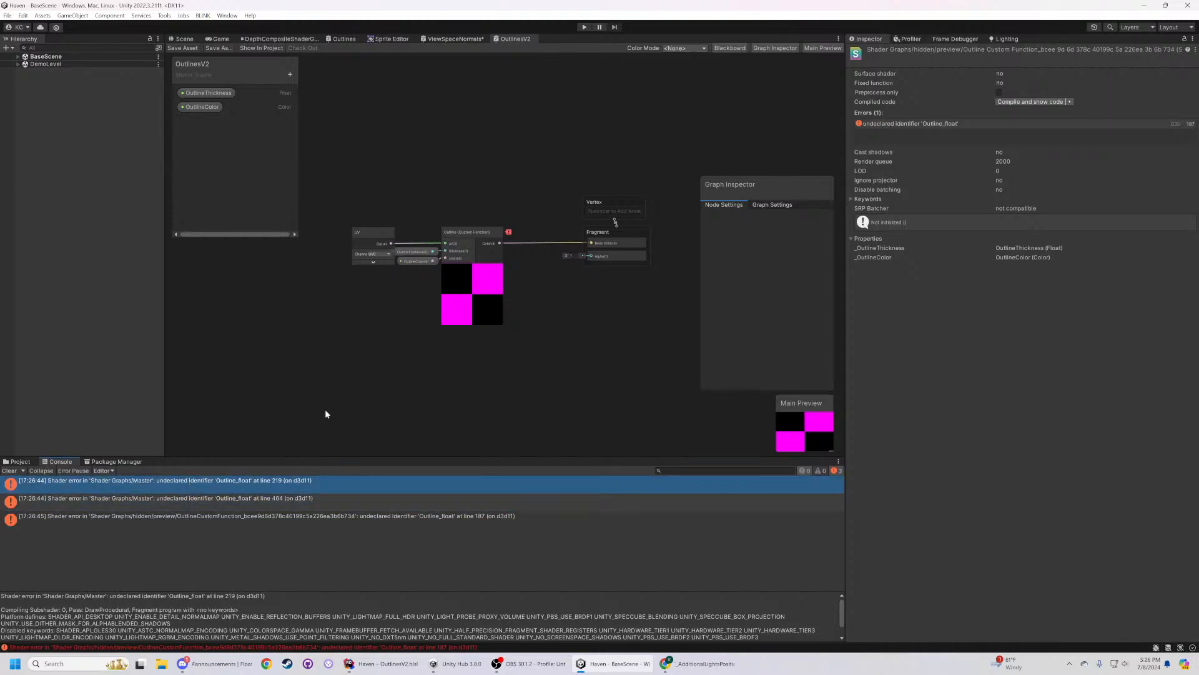
mouse_move(506, 235)
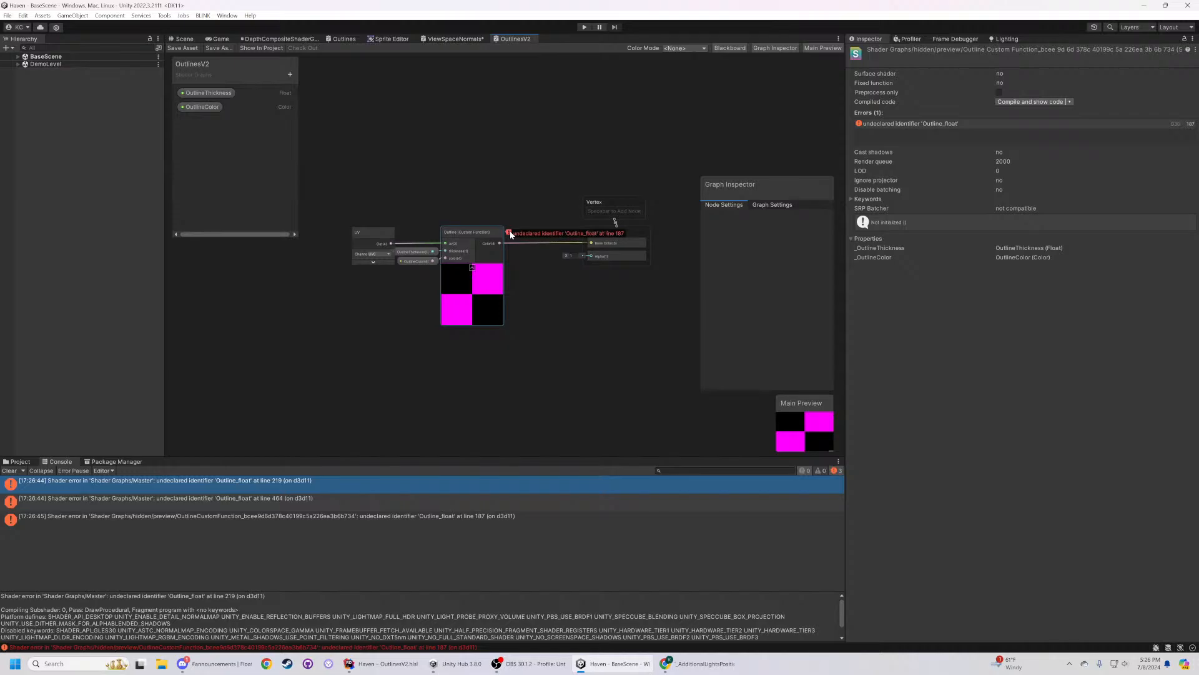
click(531, 663)
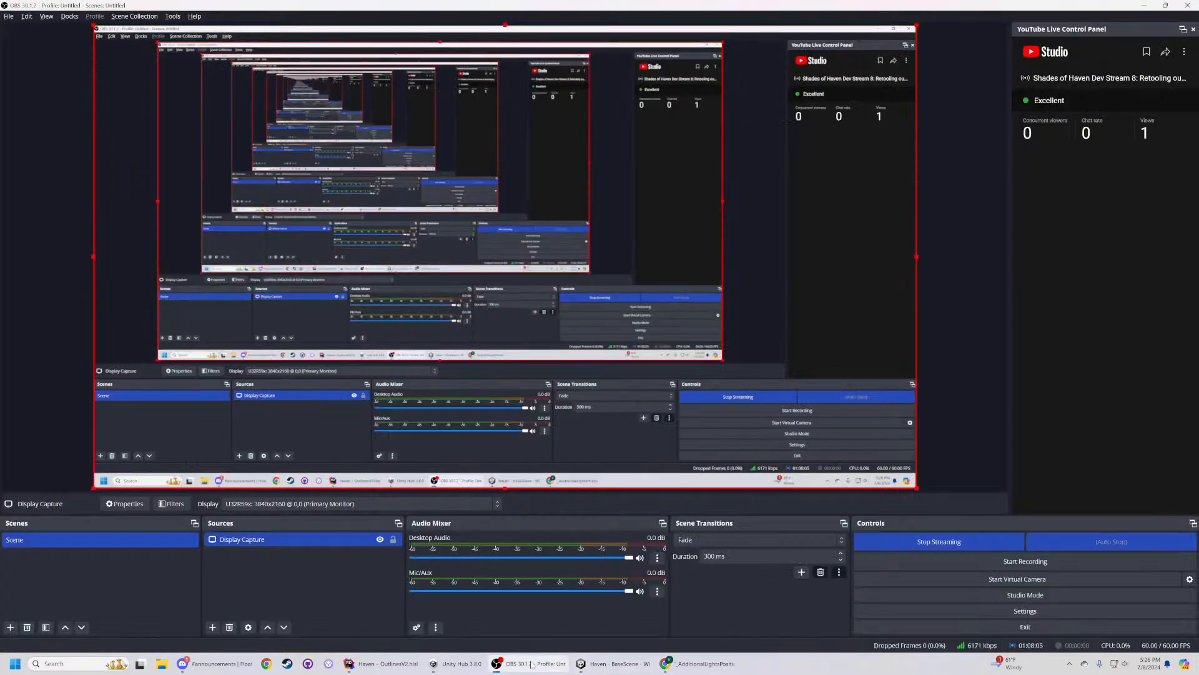
click(529, 663)
click(368, 664)
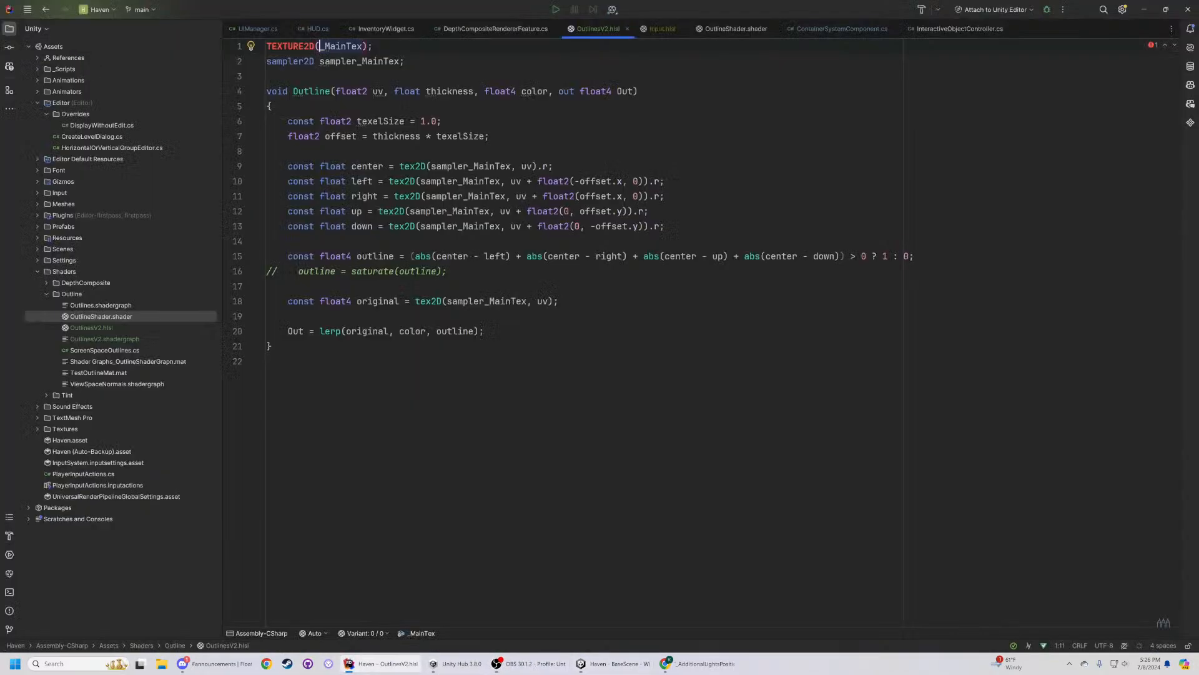
key(alt+Tab)
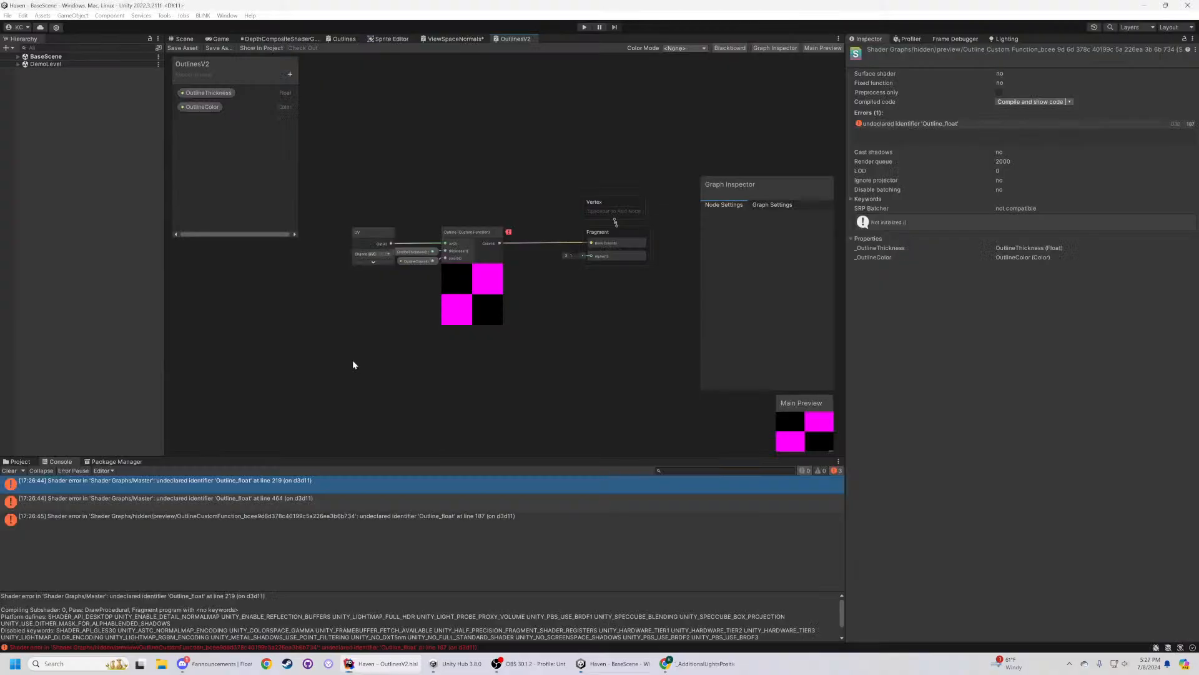
- Show the generated code of the Outline custom function node and read its graph includes, functions and SurfaceDescriptionFunction
click(486, 238)
right_click(483, 233)
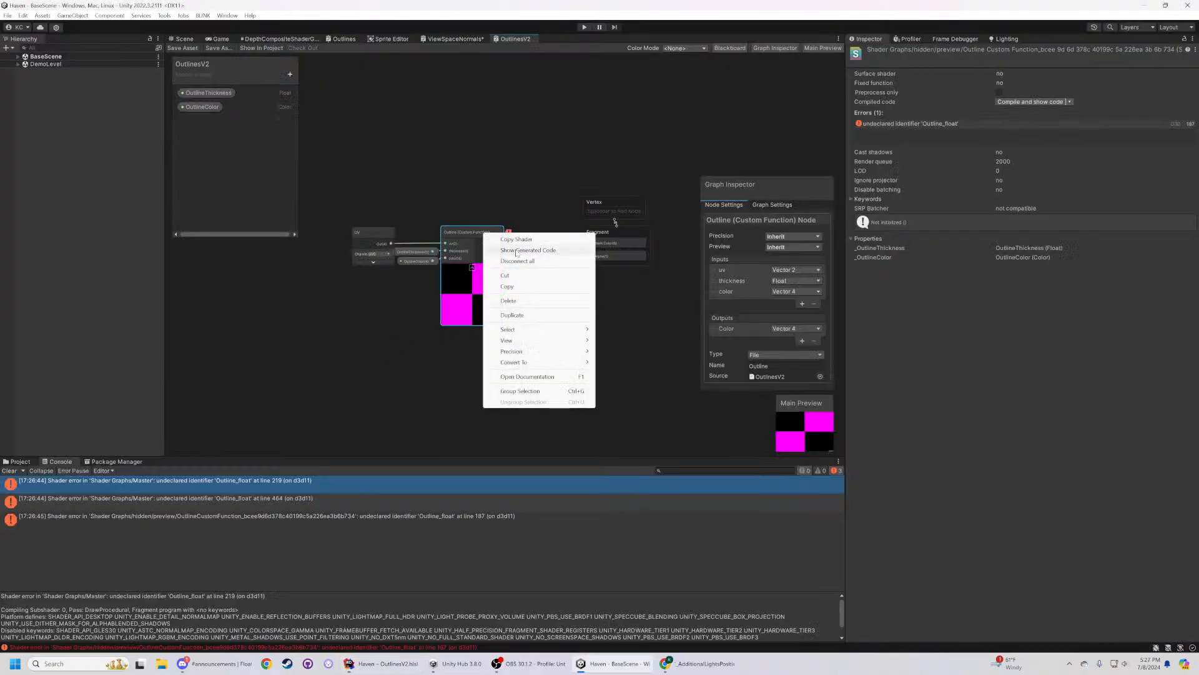
click(516, 250)
scroll(562, 312, down, 14)
scroll(562, 313, down, 20)
scroll(562, 313, down, 8)
scroll(563, 313, down, 3)
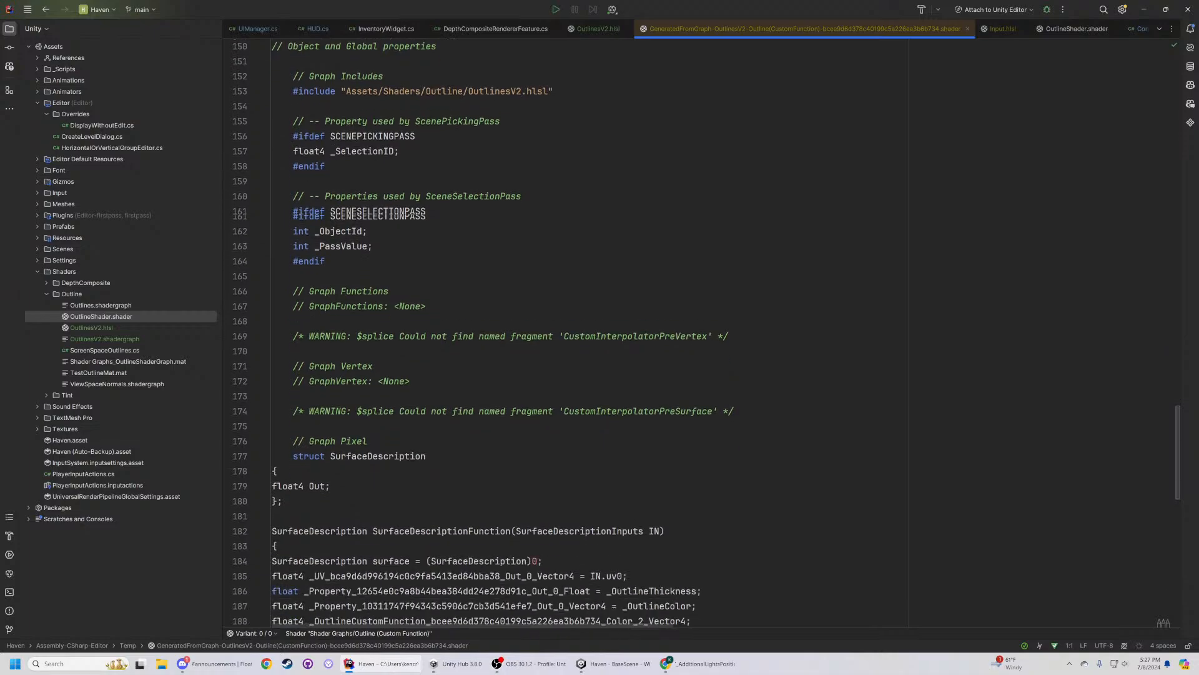
scroll(562, 313, down, 1)
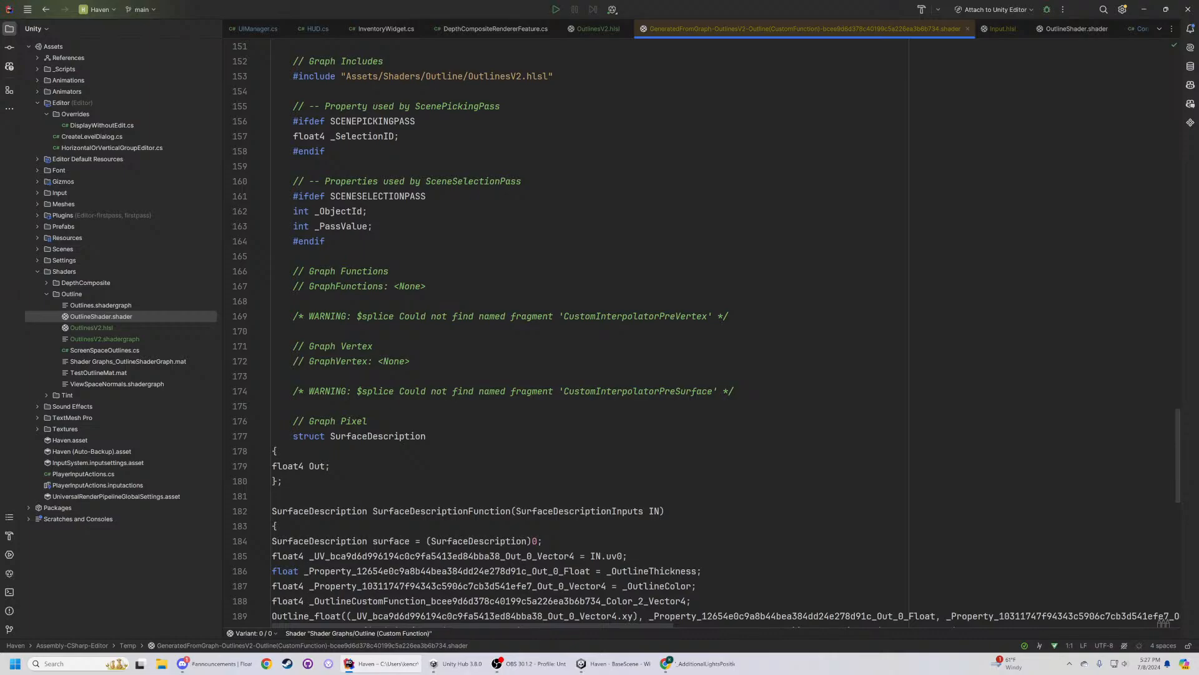
scroll(705, 334, down, 4)
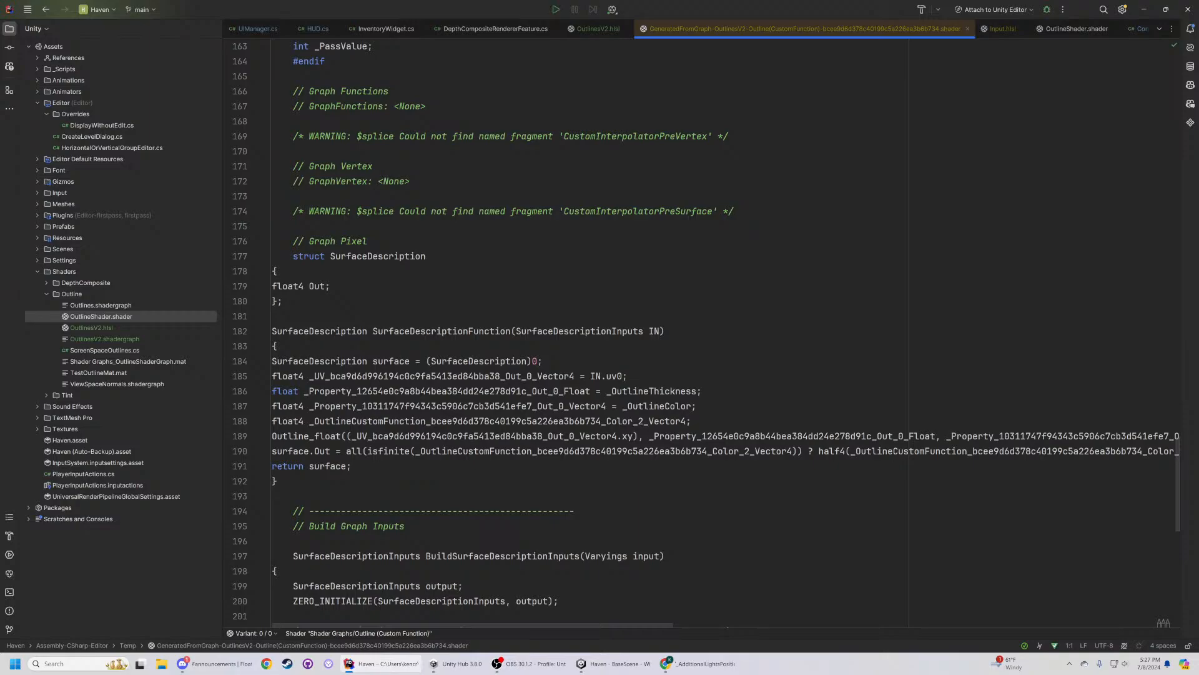
- Search the generated shader code for Outline_float and examine where SurfaceDescriptionFunction calls it
key(alt+Tab)
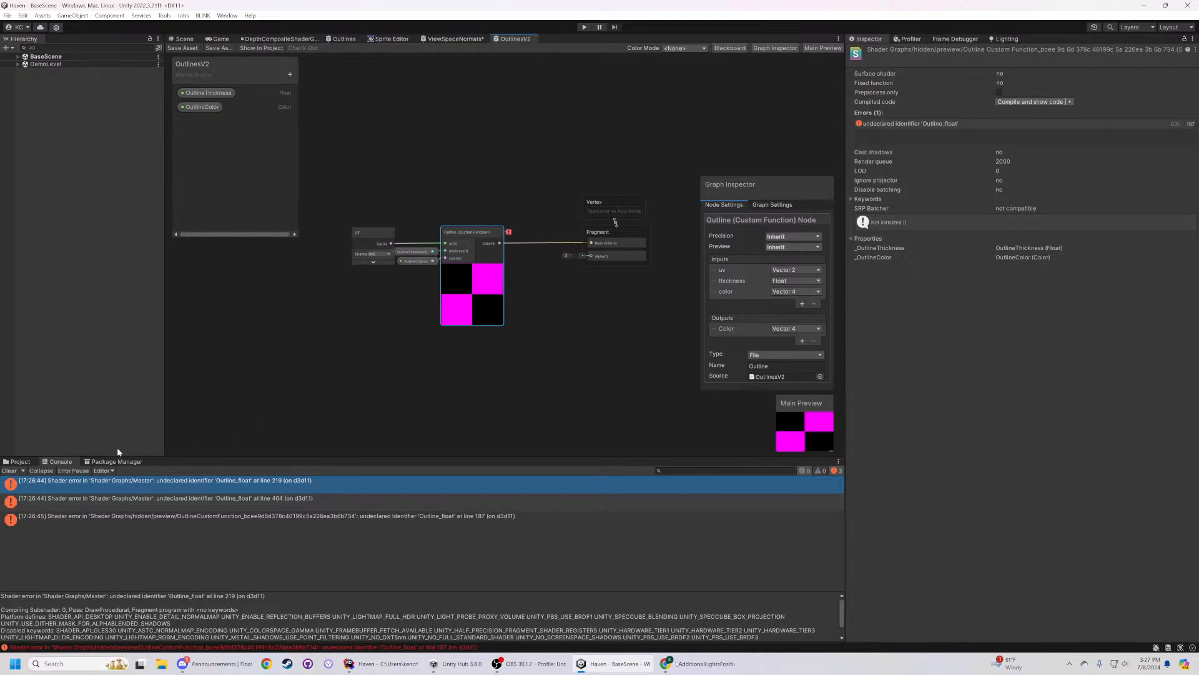
key(alt+Tab)
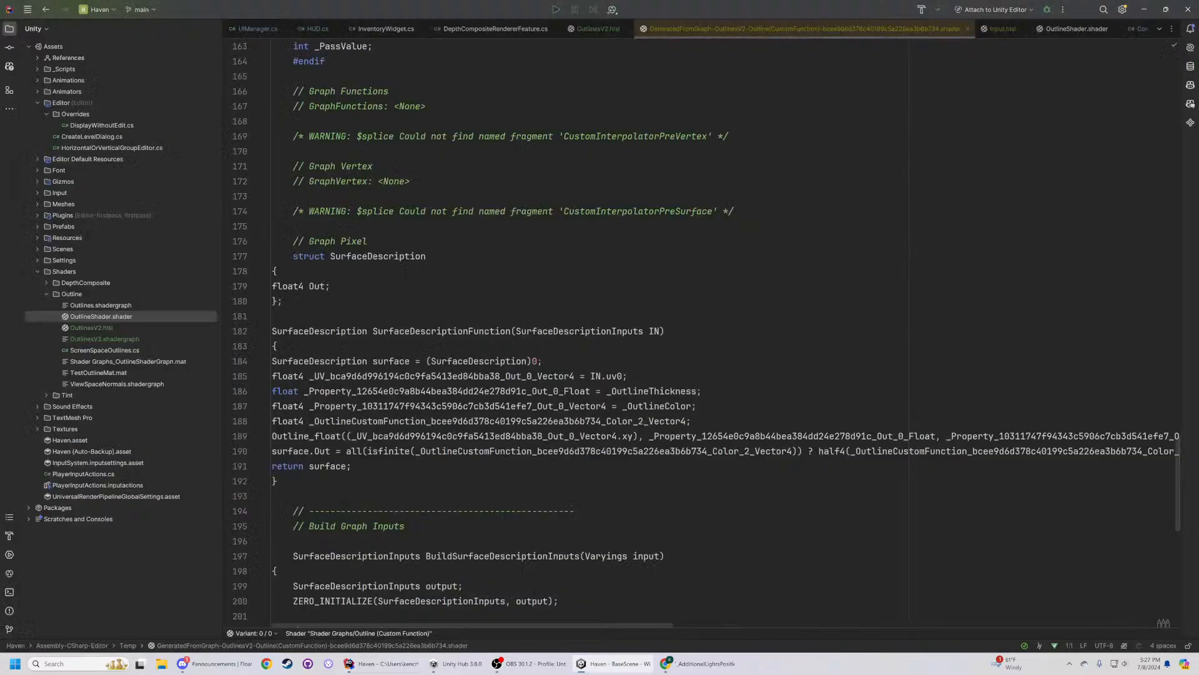
key(ctrl+f)
text(Ou)
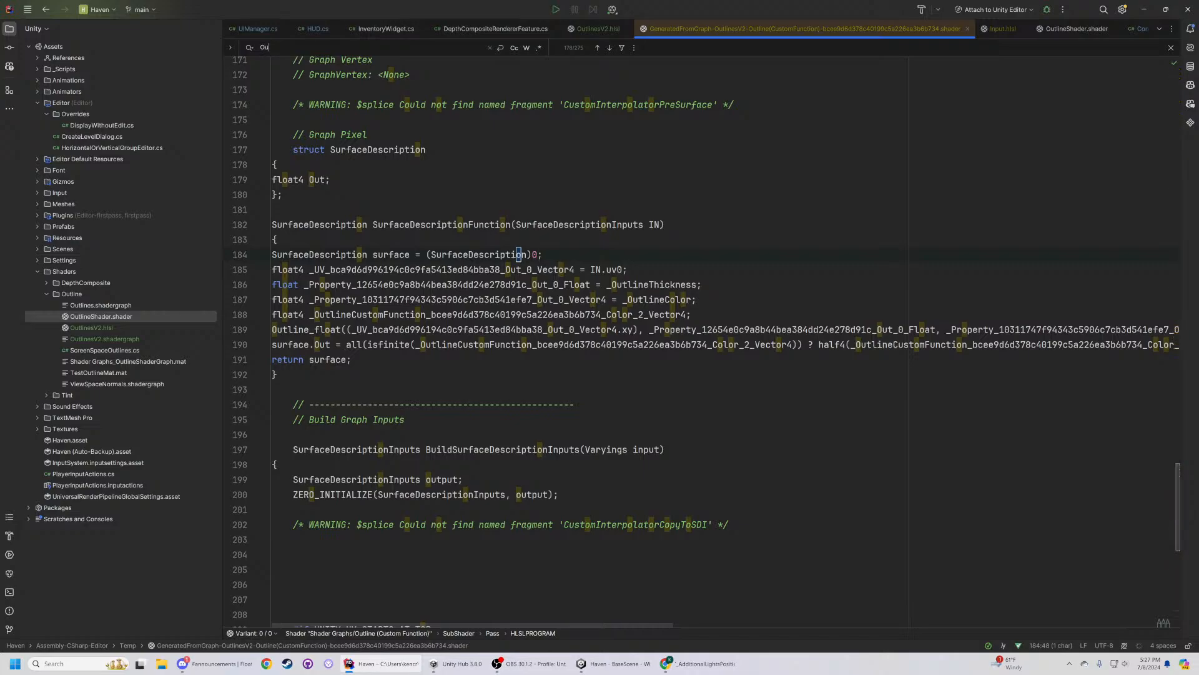
text(tline_)
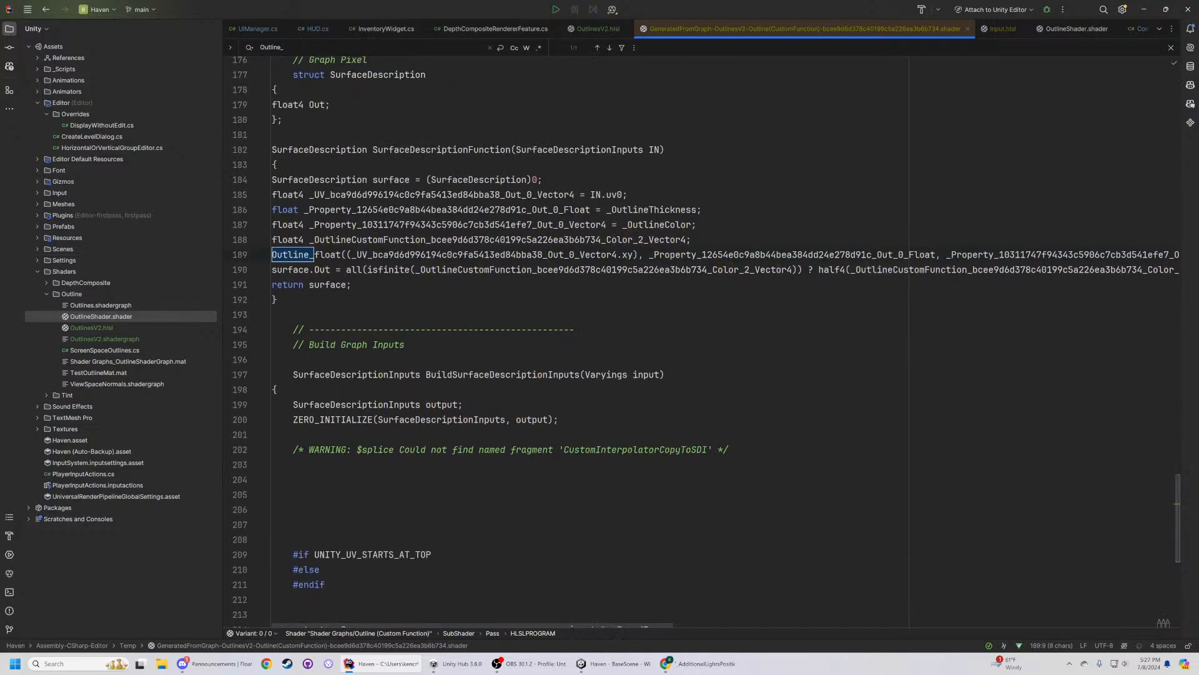
text(float)
scroll(680, 306, up, 1)
drag(676, 300, 712, 314)
click(706, 344)
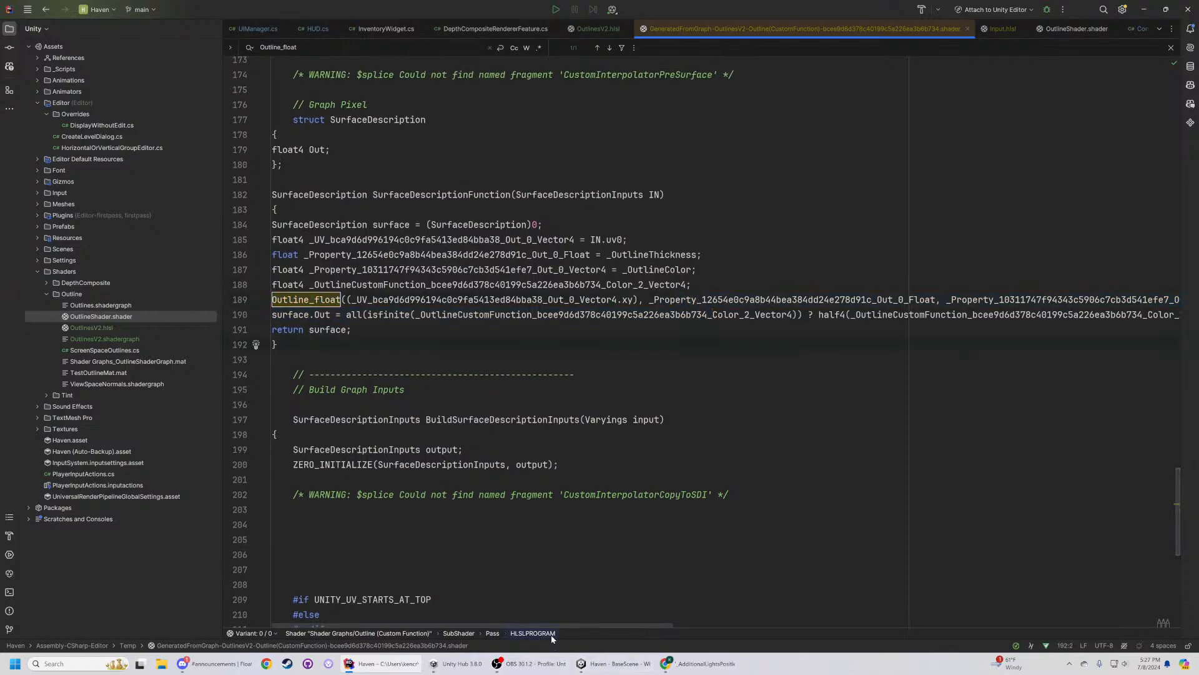
mouse_move(553, 625)
mouse_down()
mouse_move(829, 624)
mouse_move(562, 624)
mouse_up()
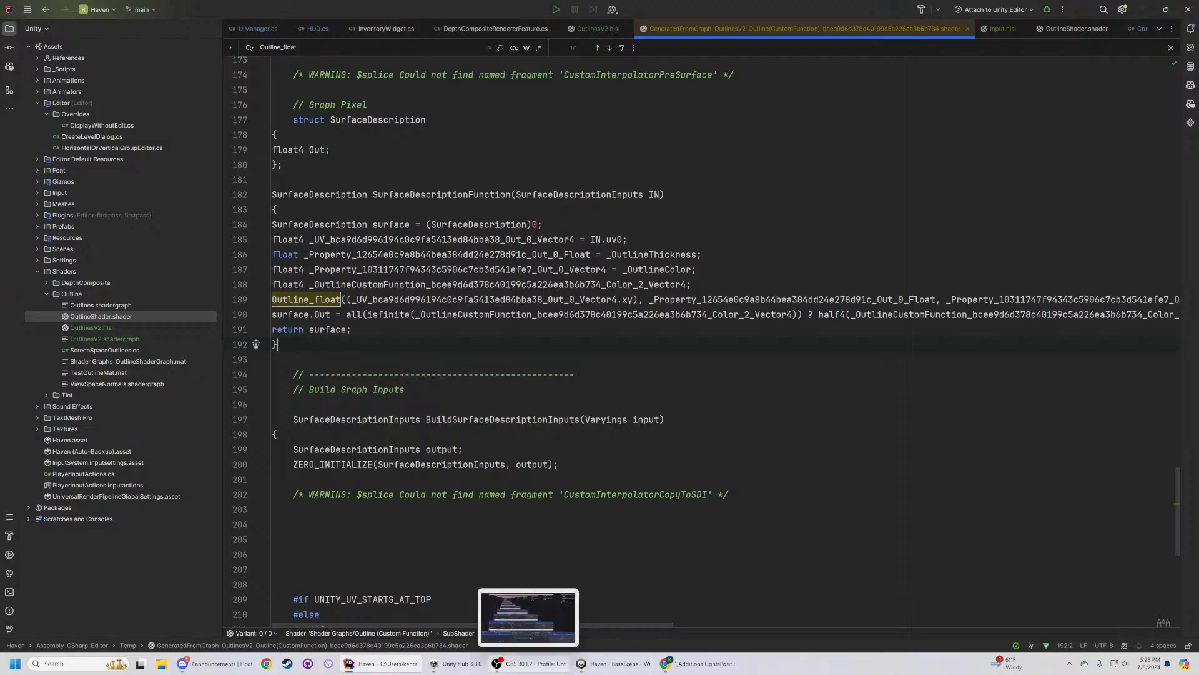
- Rename the float4 outline variable to asdfg in OutlinesV2.hlsl, both in its declaration and in the lerp call
click(667, 663)
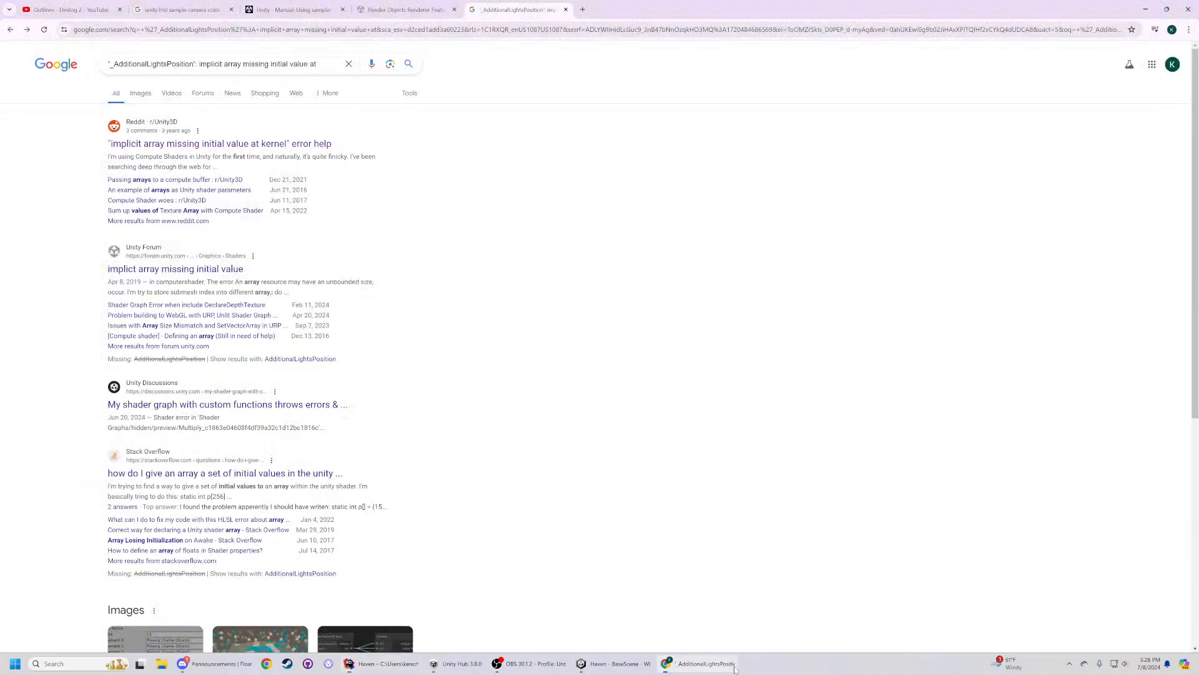
click(367, 664)
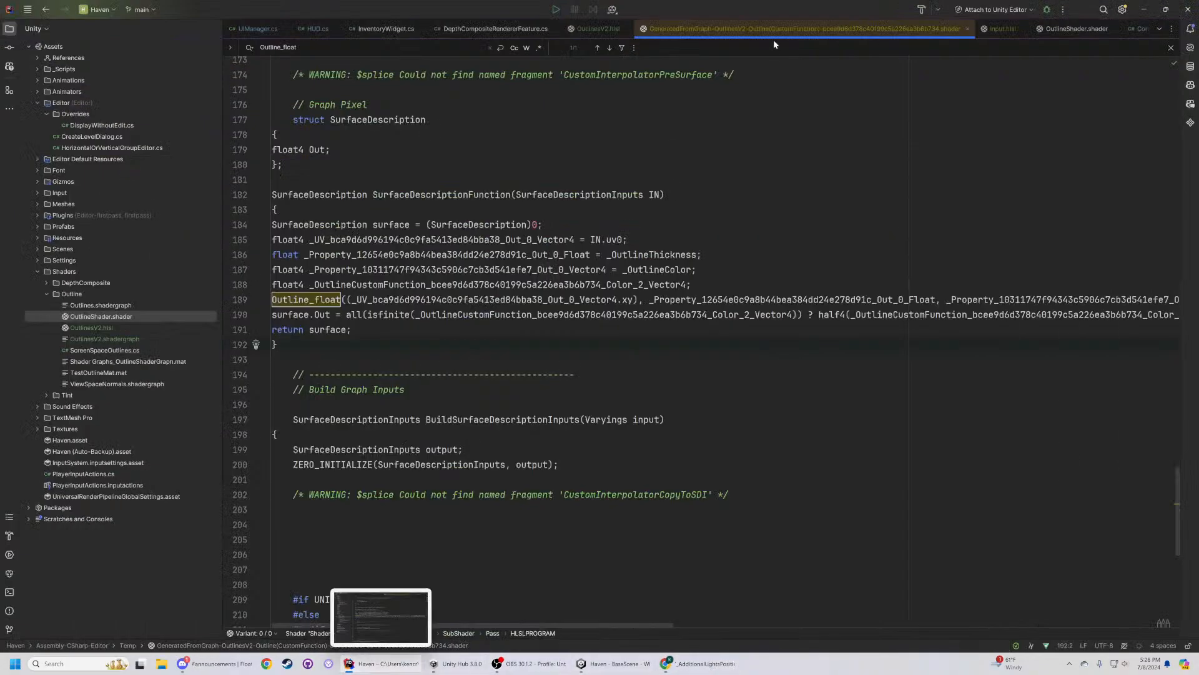
click(597, 29)
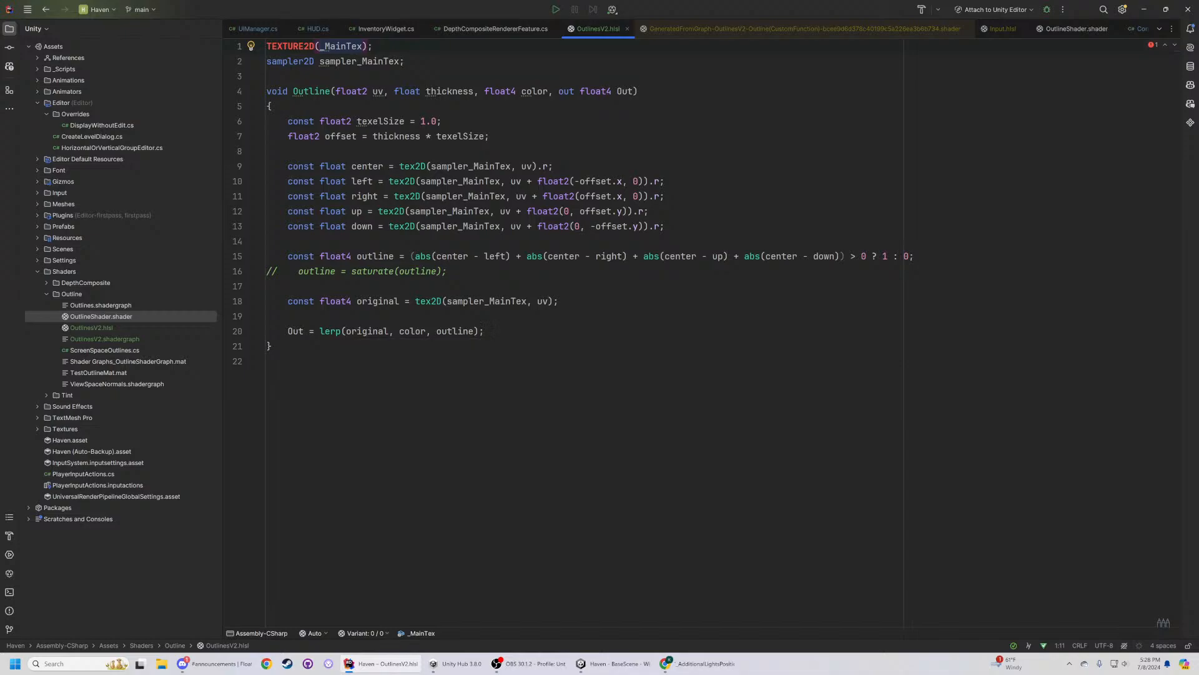
double_click(377, 256)
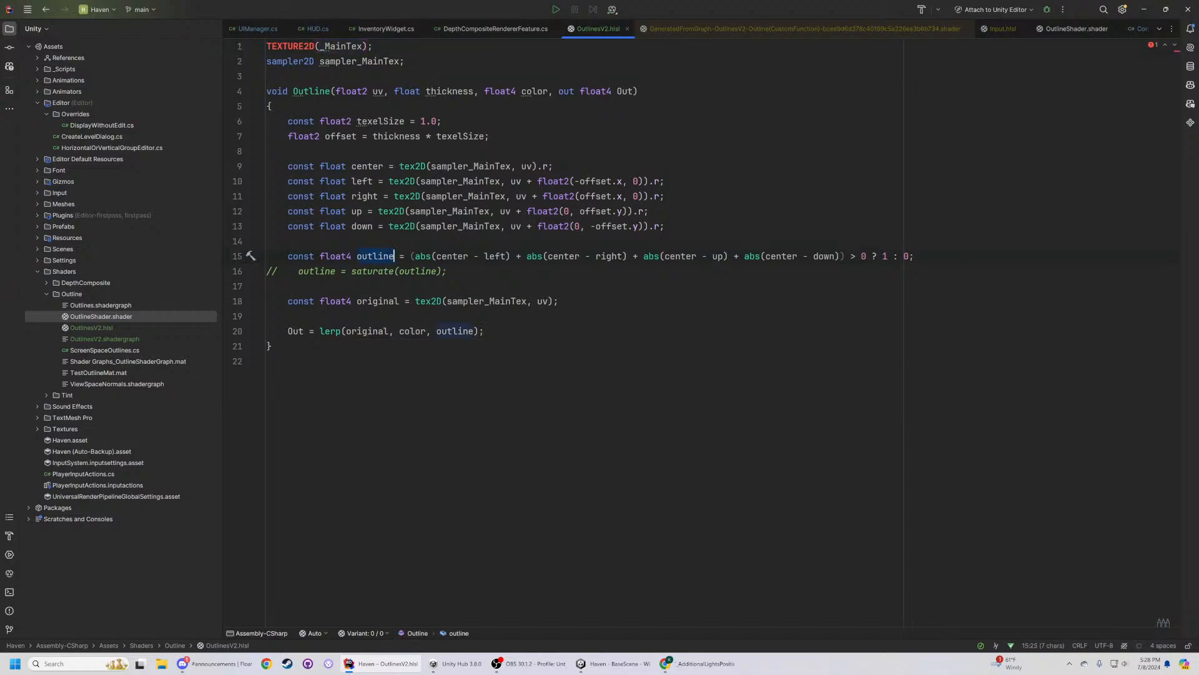
text(asdfg)
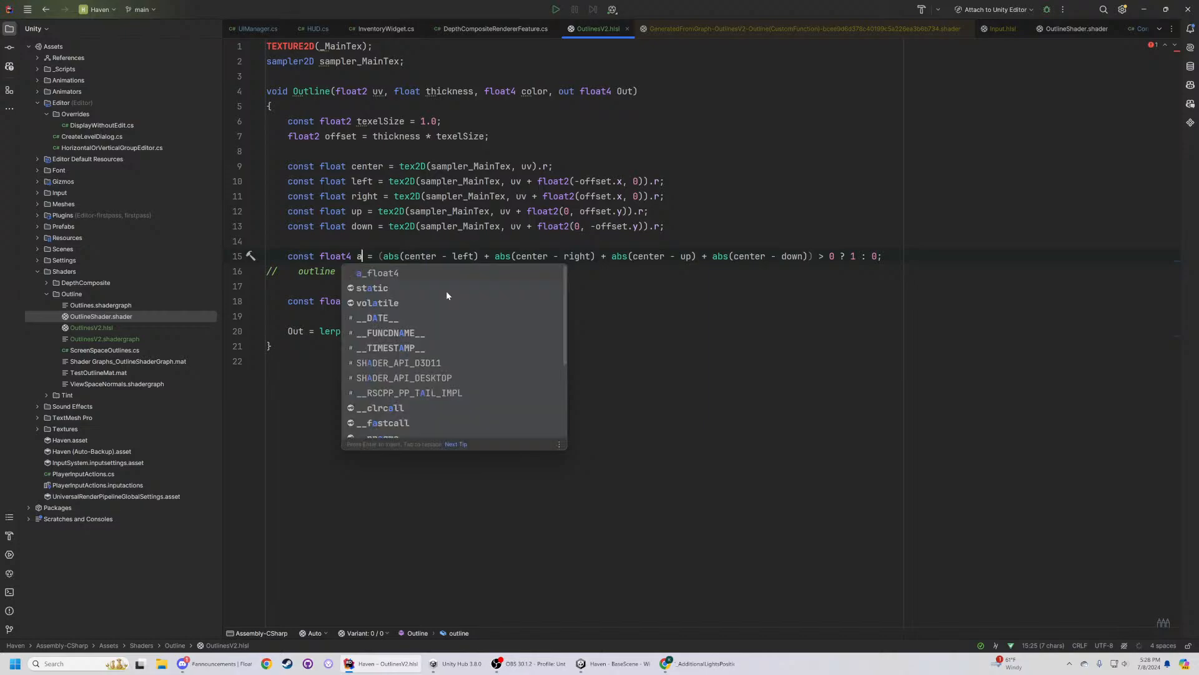
double_click(368, 256)
key(ctrl+c)
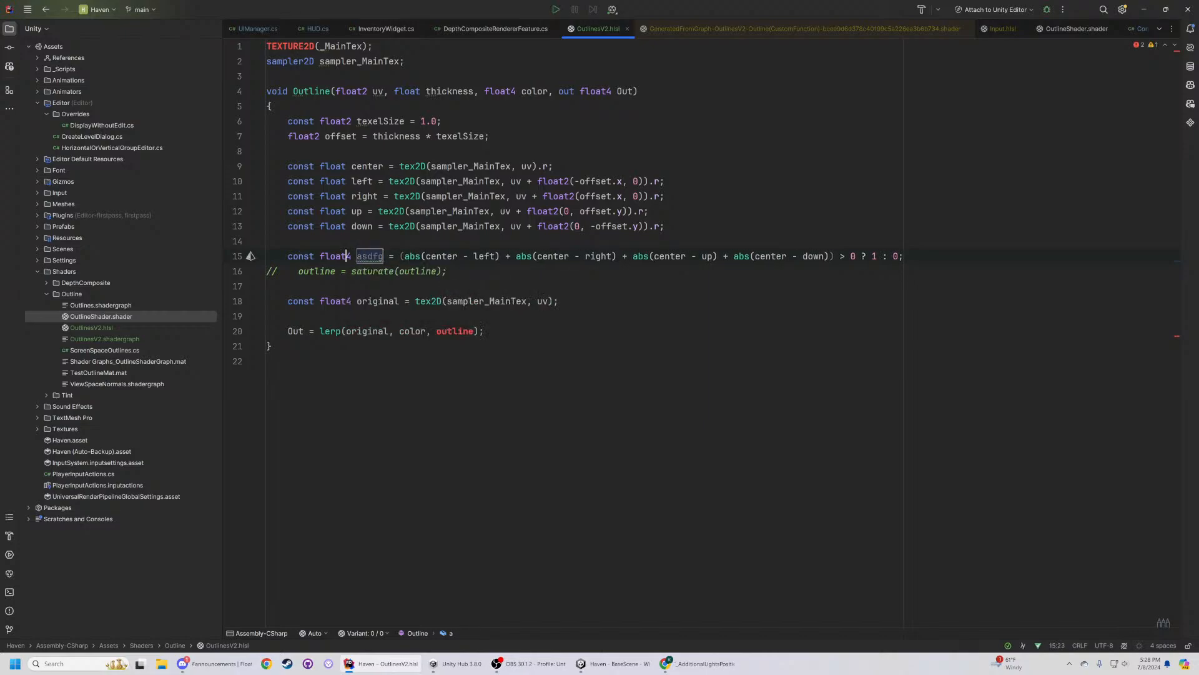
double_click(452, 331)
key(ctrl+v)
key(ctrl+End)
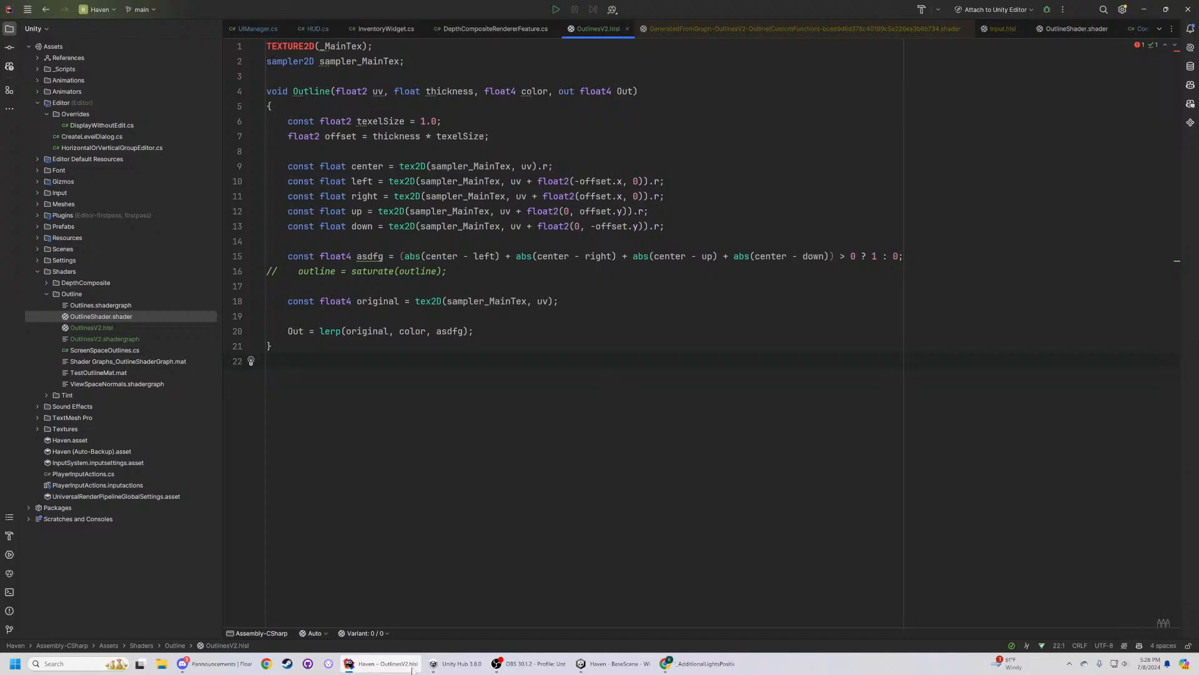
- Return to Unity, clear the console and save the OutlinesV2 graph asset again
click(531, 663)
click(601, 666)
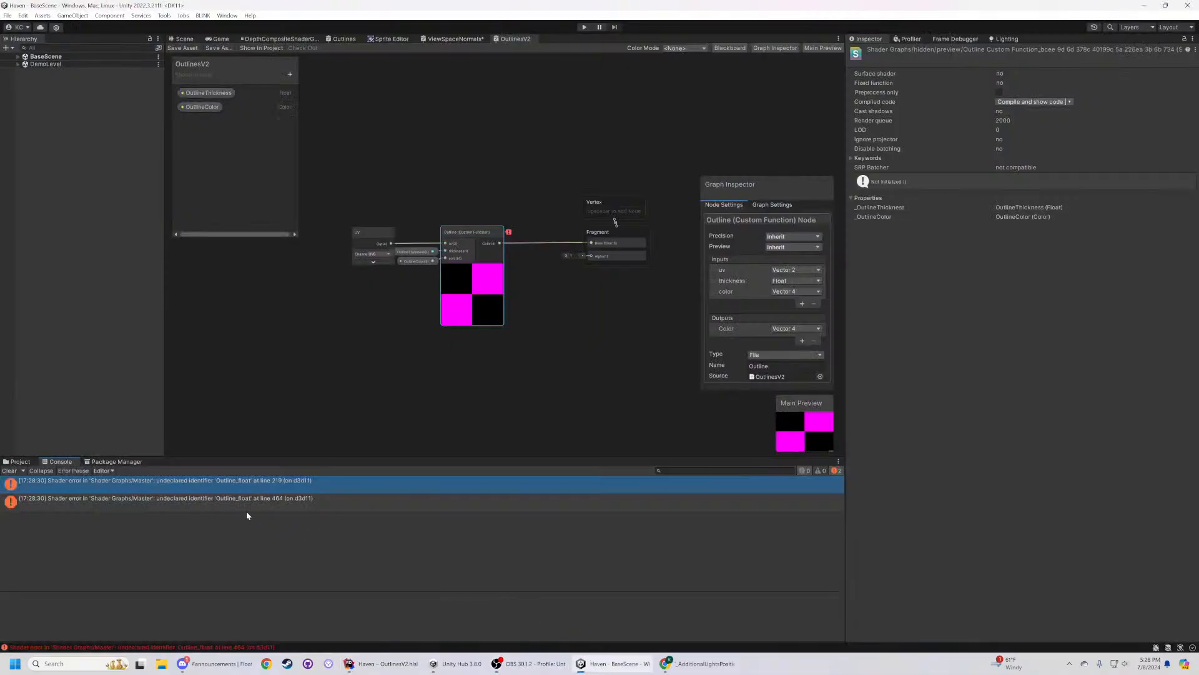
click(10, 471)
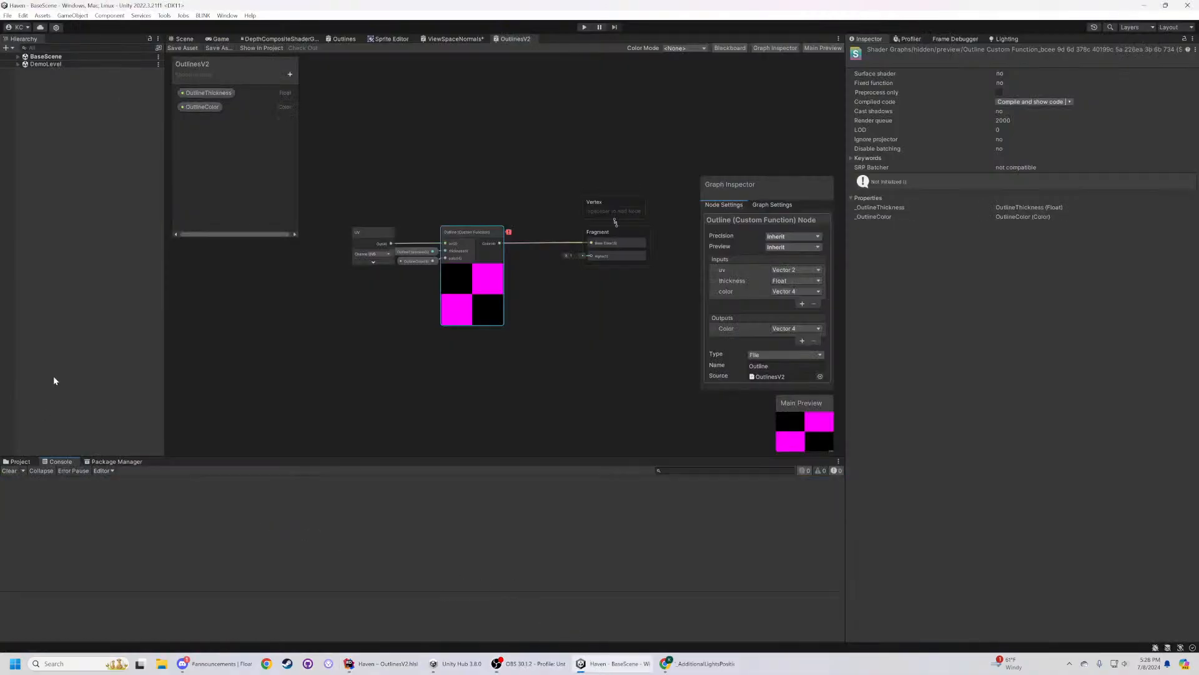
click(182, 48)
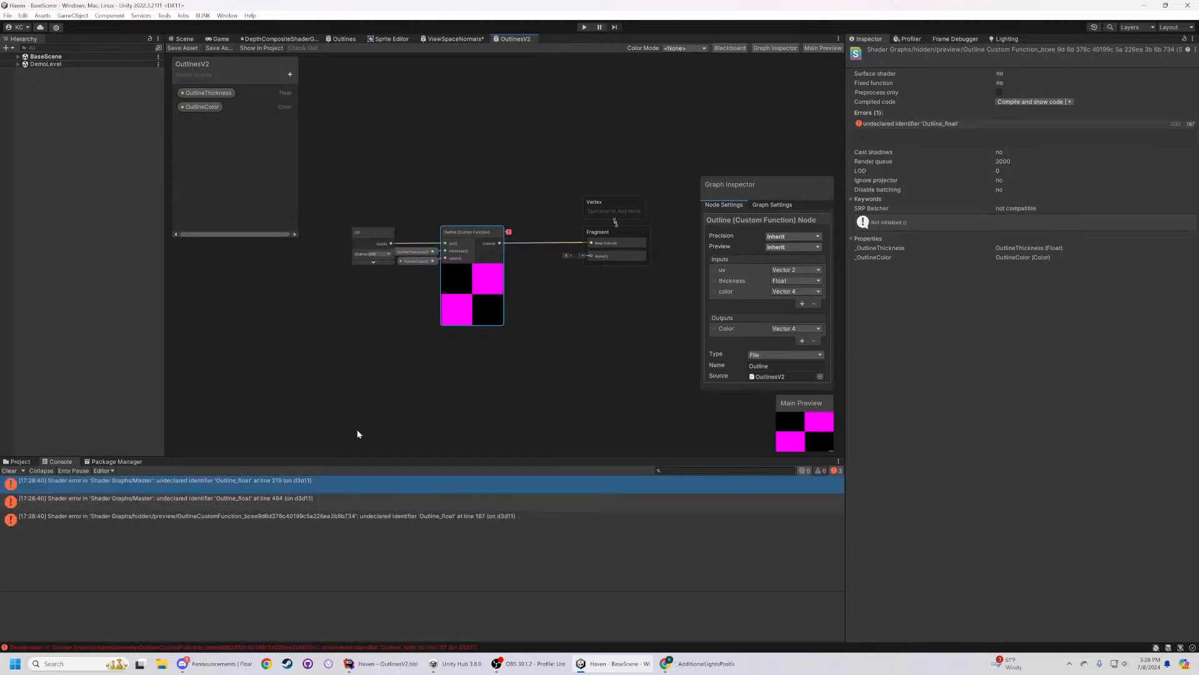
- Examine the recompiled shader errors and check the function name and source set on the Outline custom function node
click(294, 482)
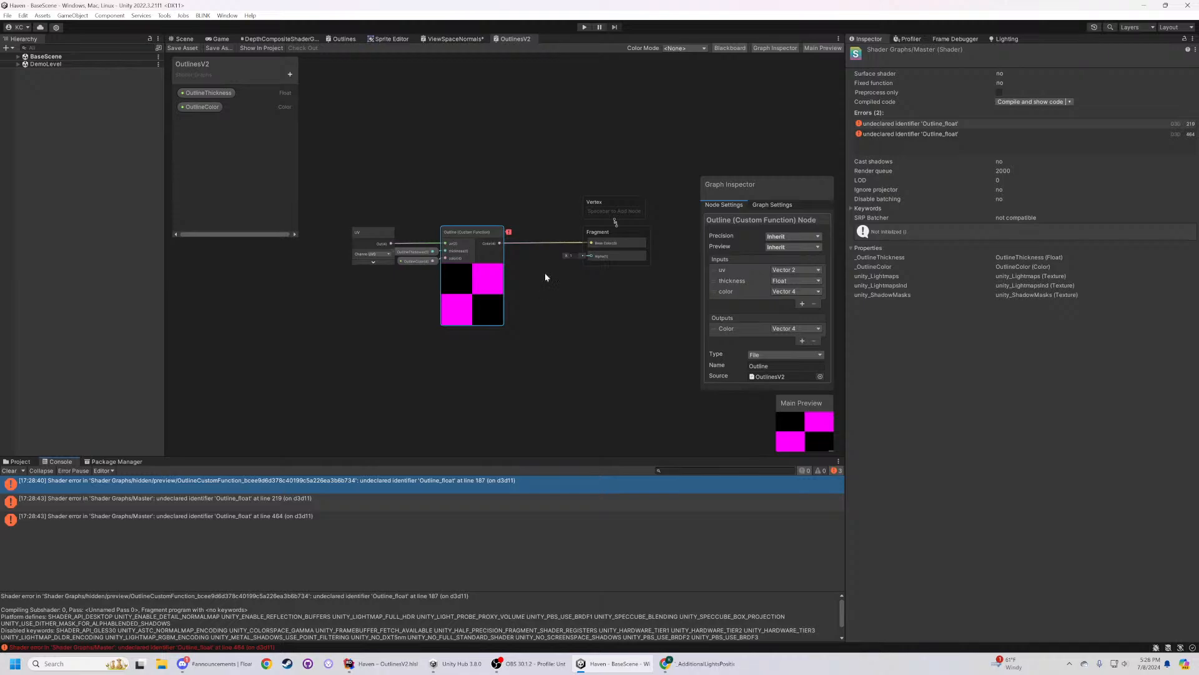
click(509, 233)
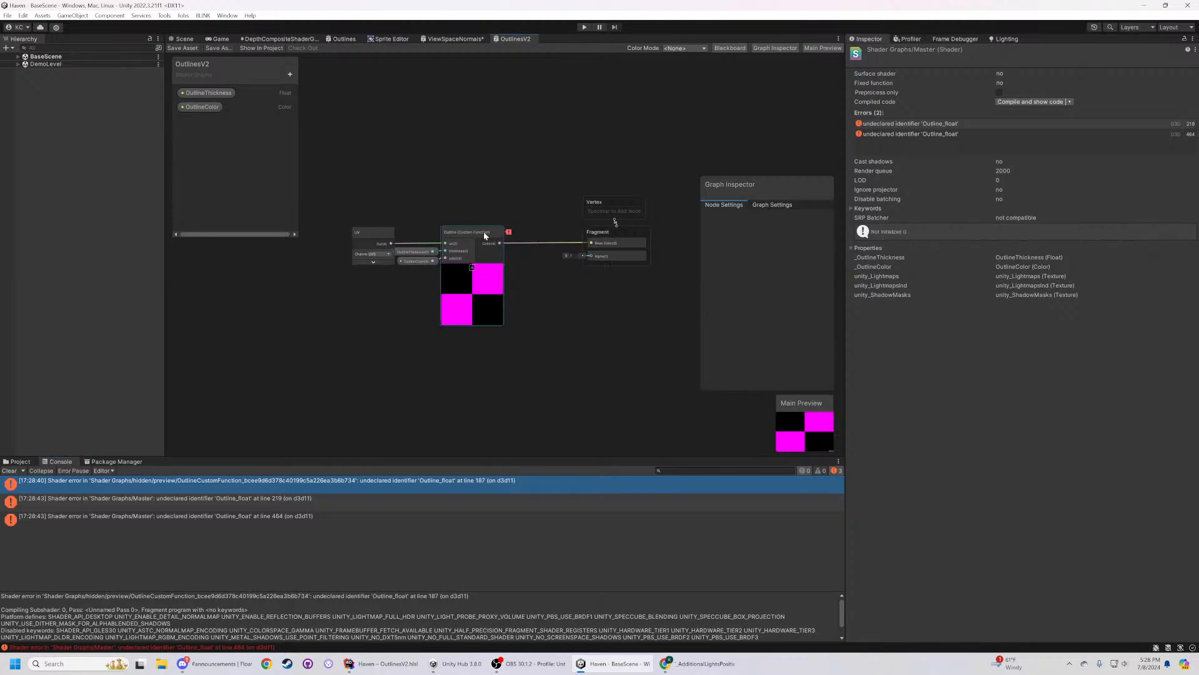
click(485, 235)
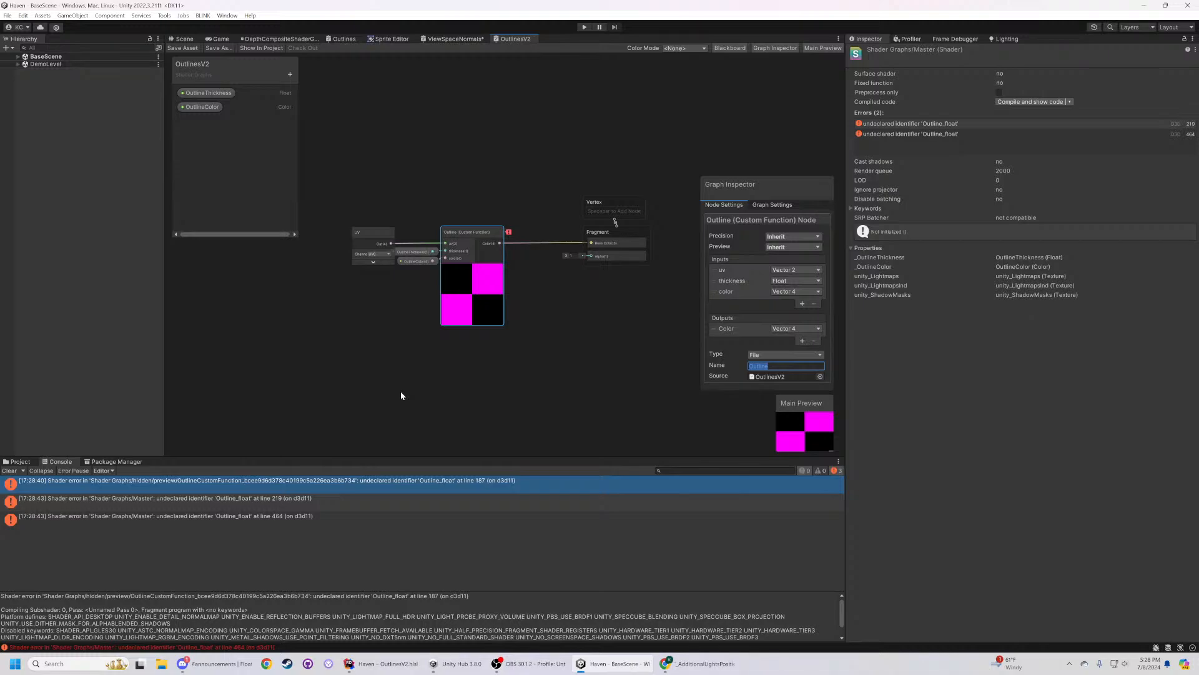
click(247, 489)
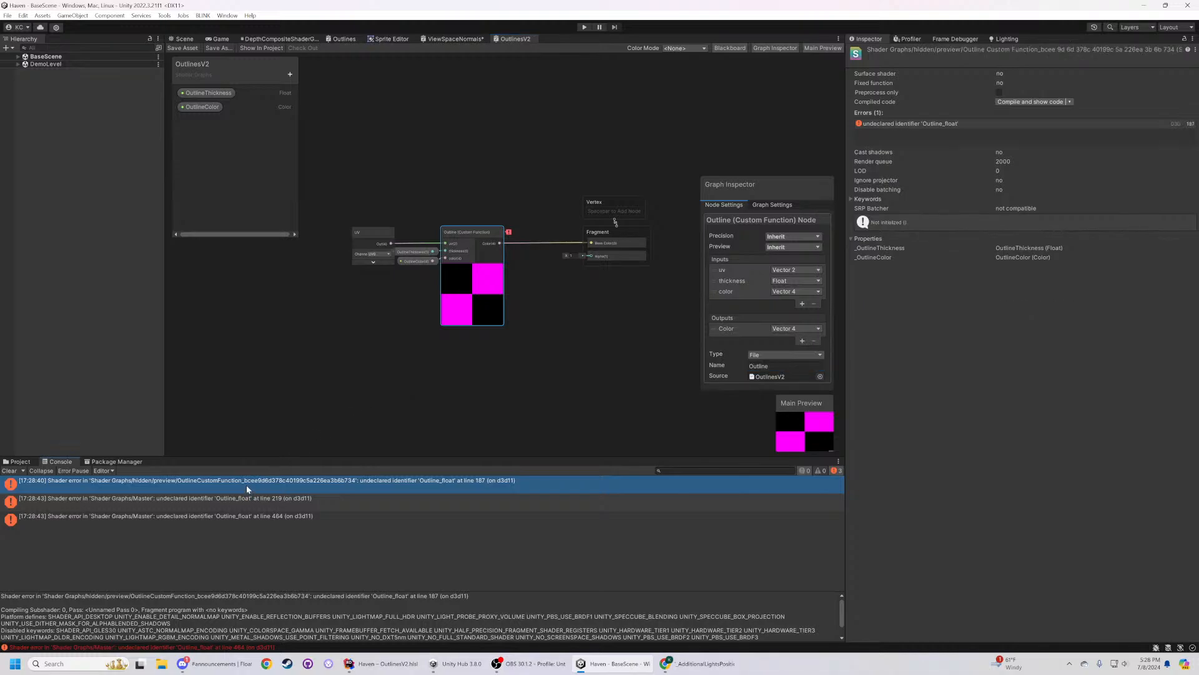
- Show the generated code of the Outline custom function node and look for any definition of Outline_float in it
right_click(479, 230)
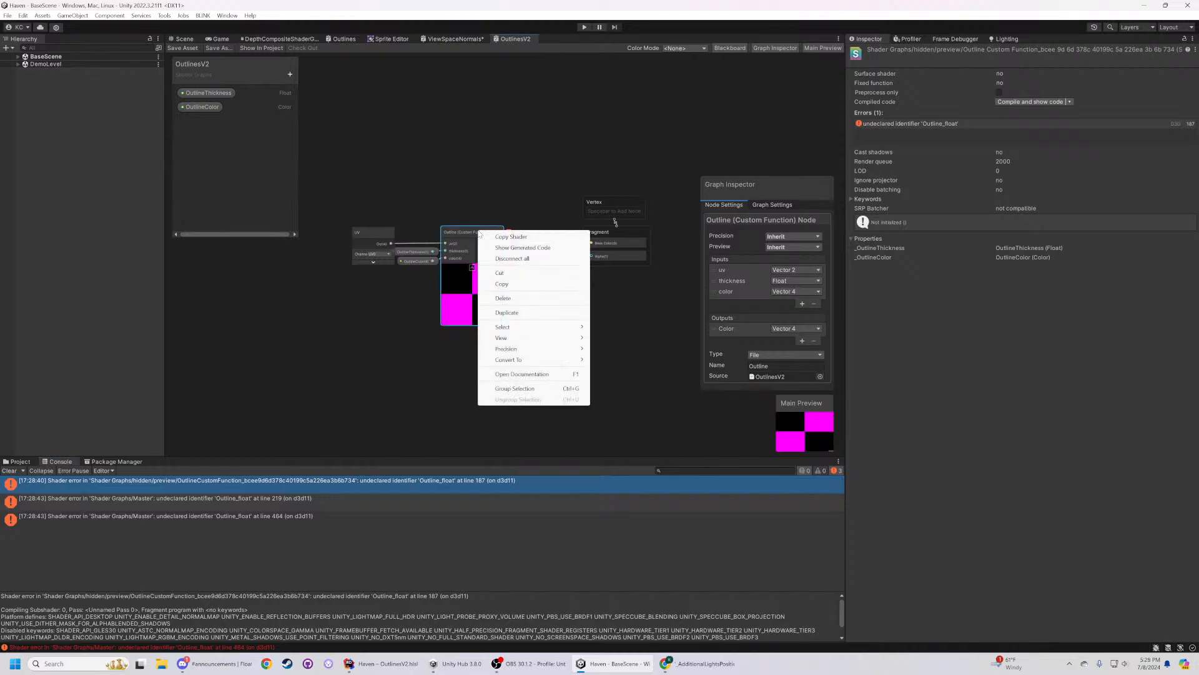
click(541, 248)
scroll(562, 342, down, 20)
scroll(562, 342, up, 3)
click(468, 260)
text(utl)
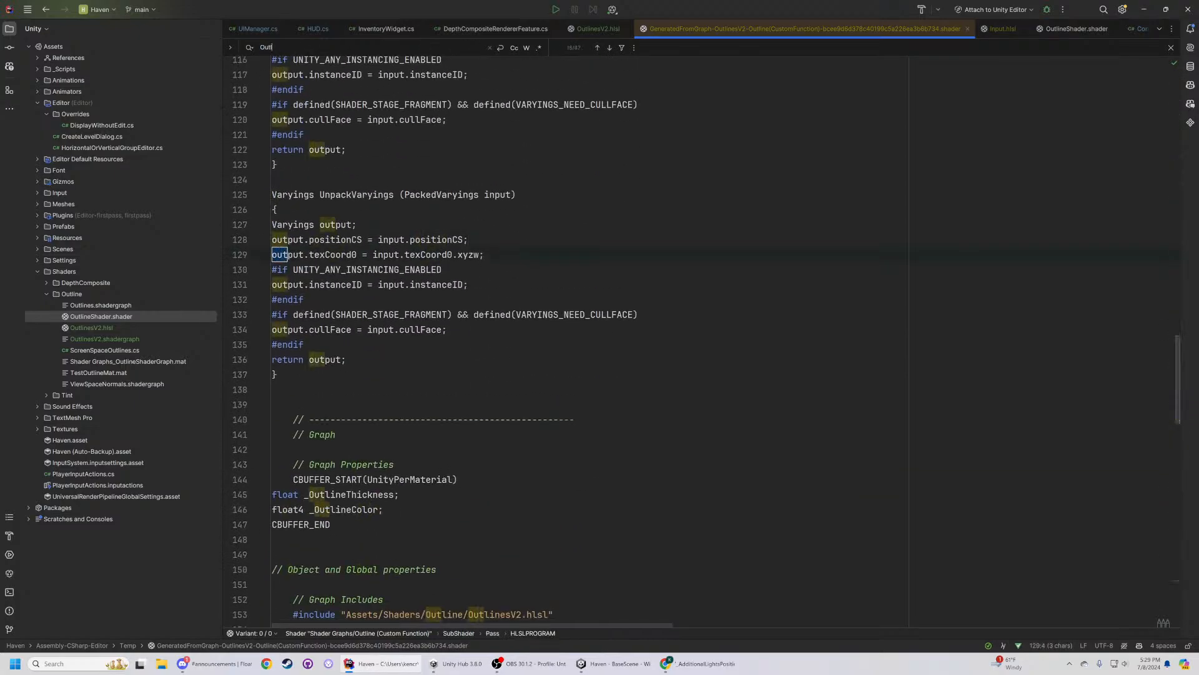
text(ine_float)
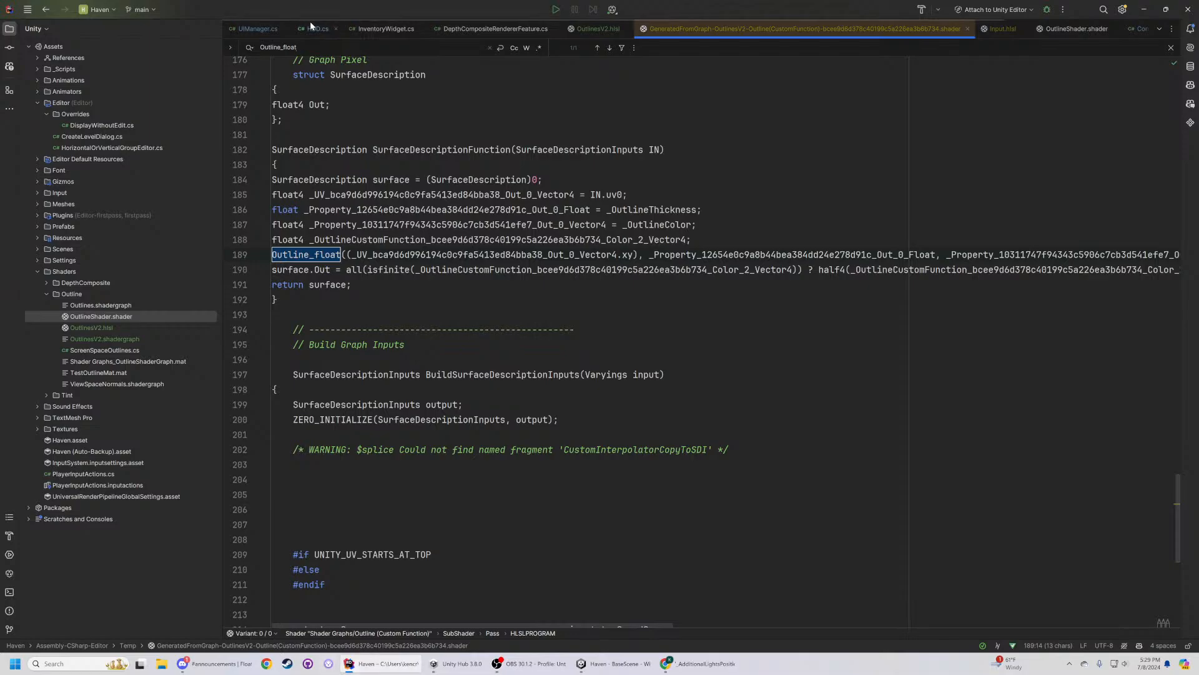
scroll(563, 344, up, 1)
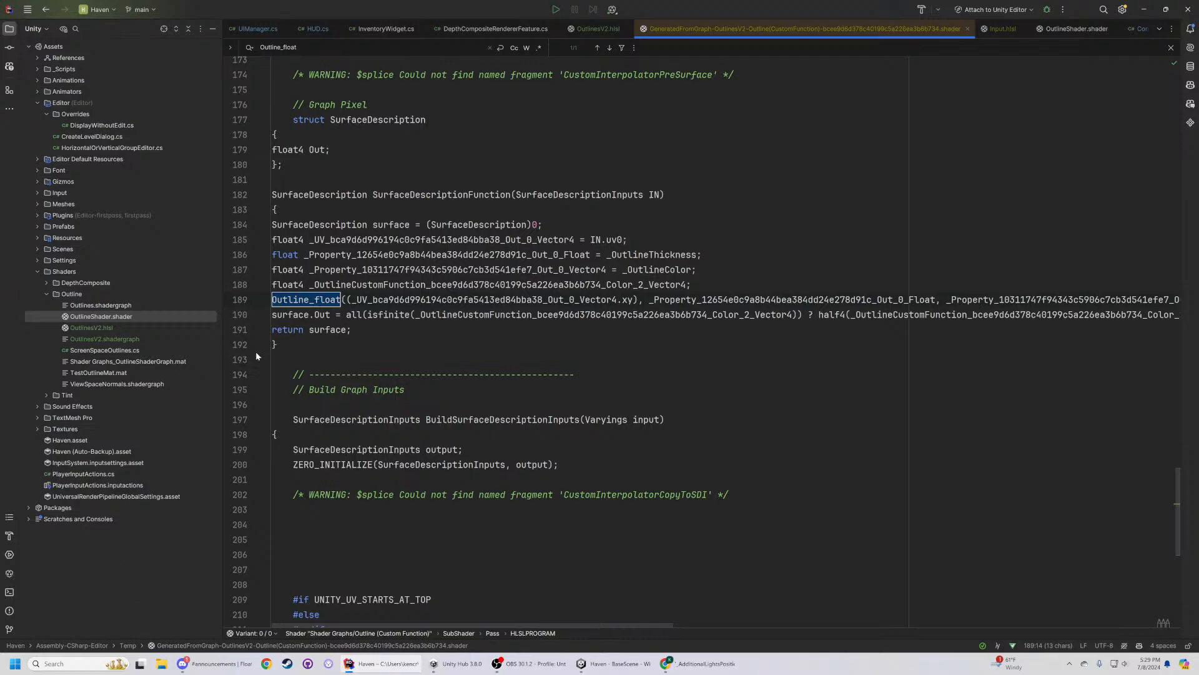
scroll(706, 337, up, 1)
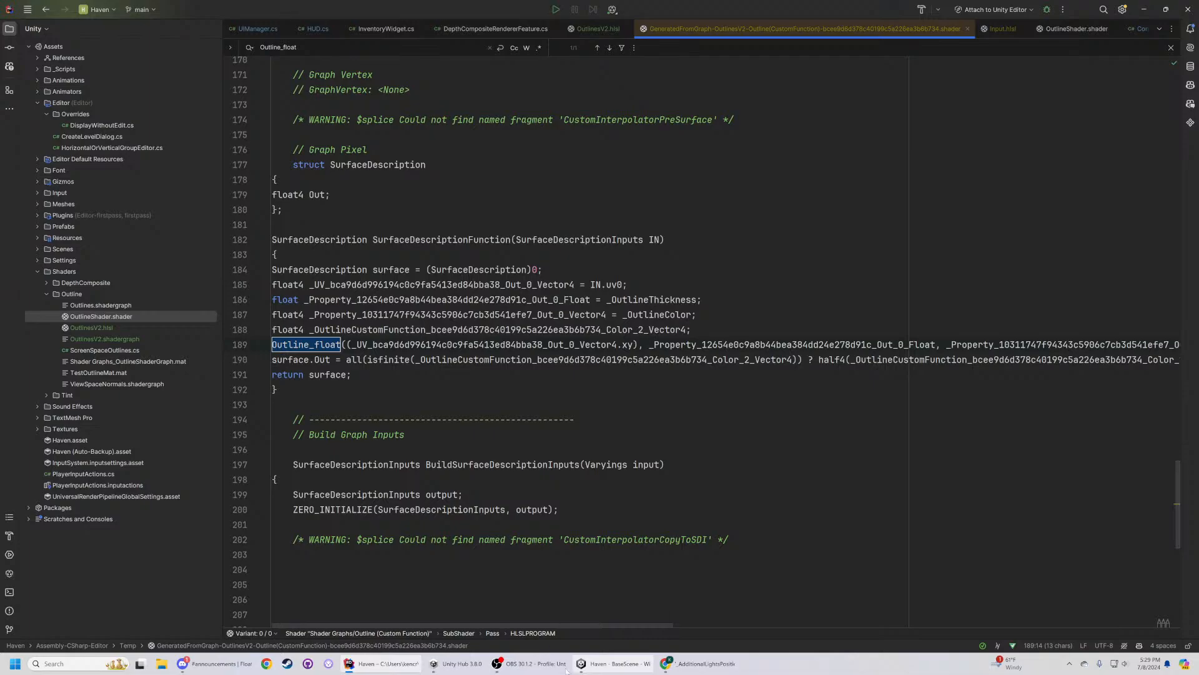
click(531, 664)
click(528, 663)
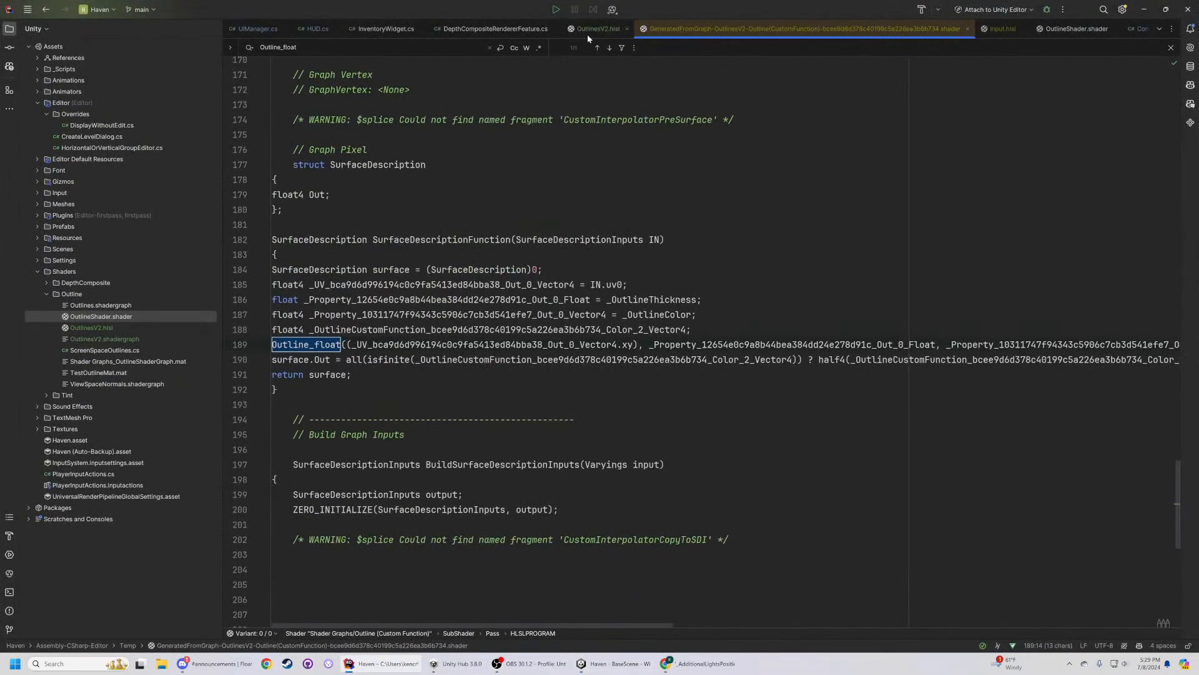
- Rename the Outline function in OutlinesV2.hlsl to Outline_float and check the recompiled node preview and console in Unity
click(590, 29)
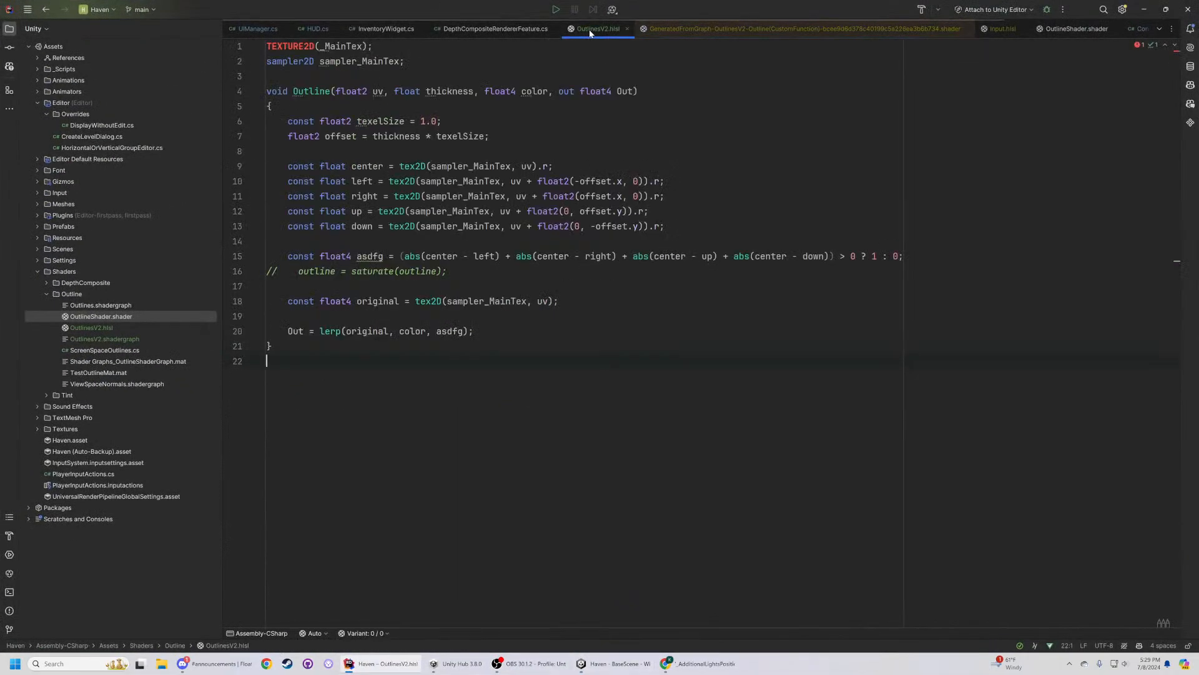
key(shift+Right)
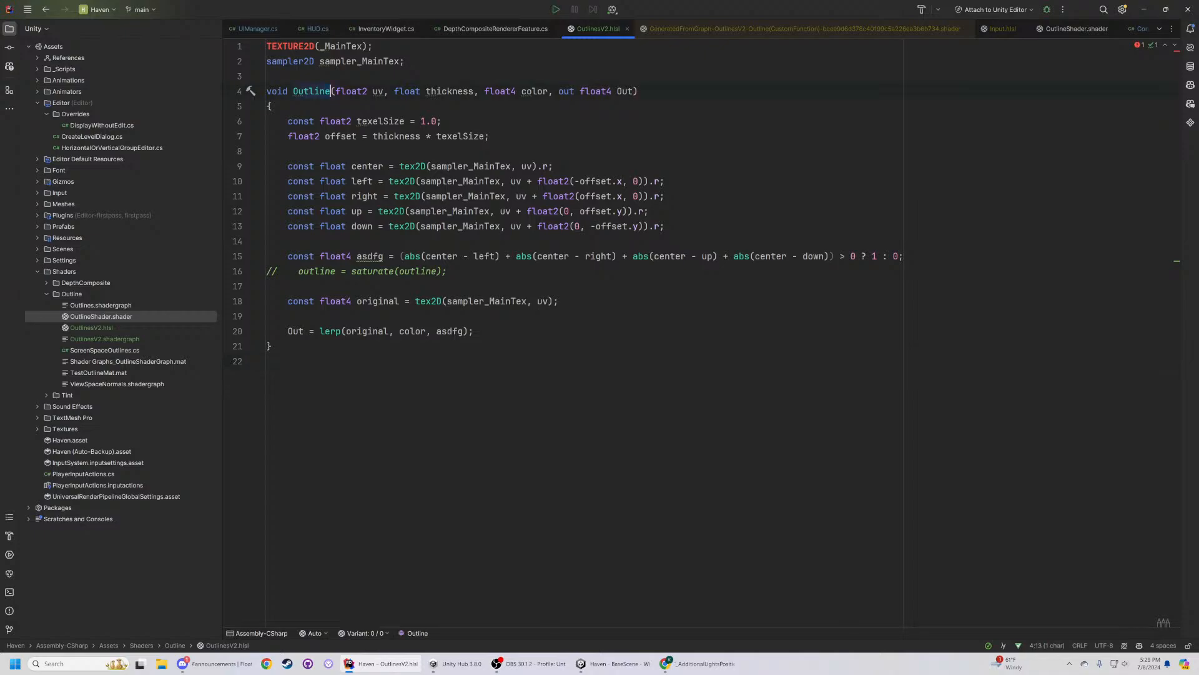
key(Right)
text(_float)
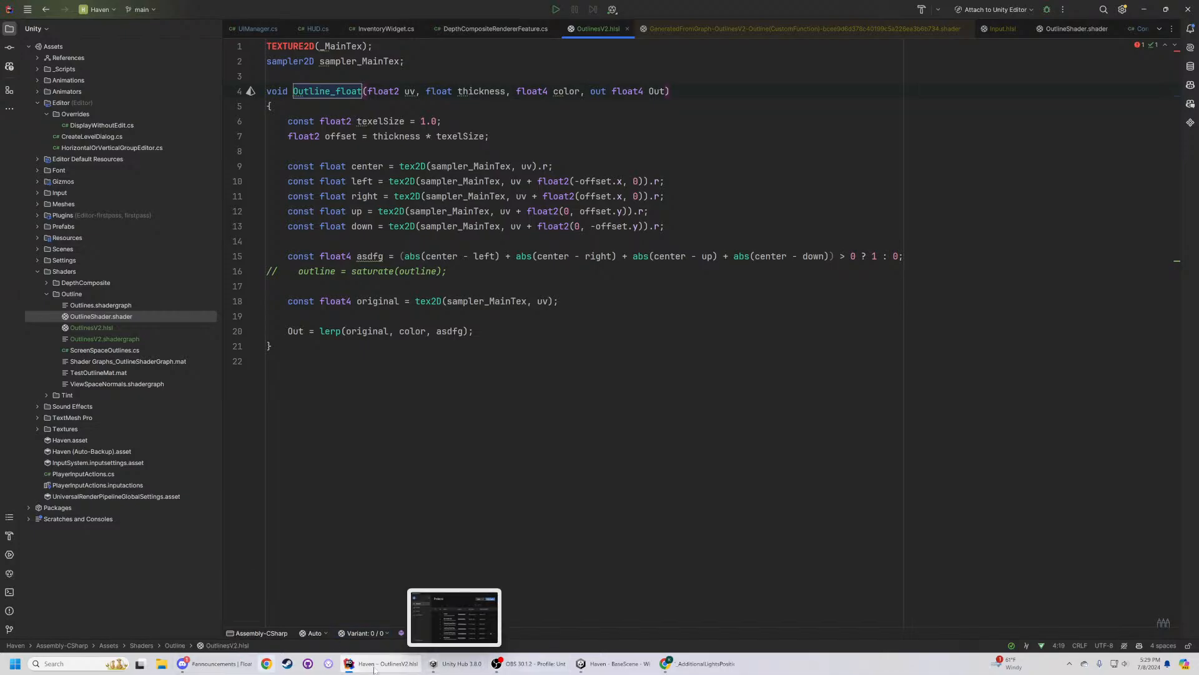
click(612, 663)
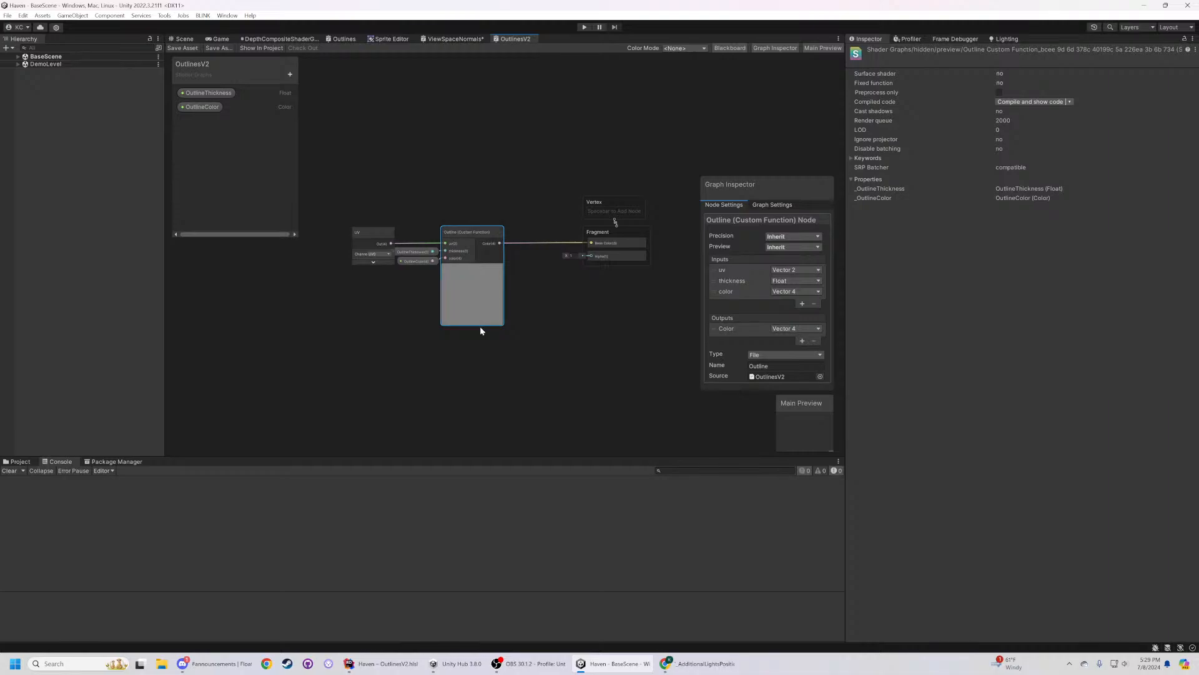
key(alt+Tab)
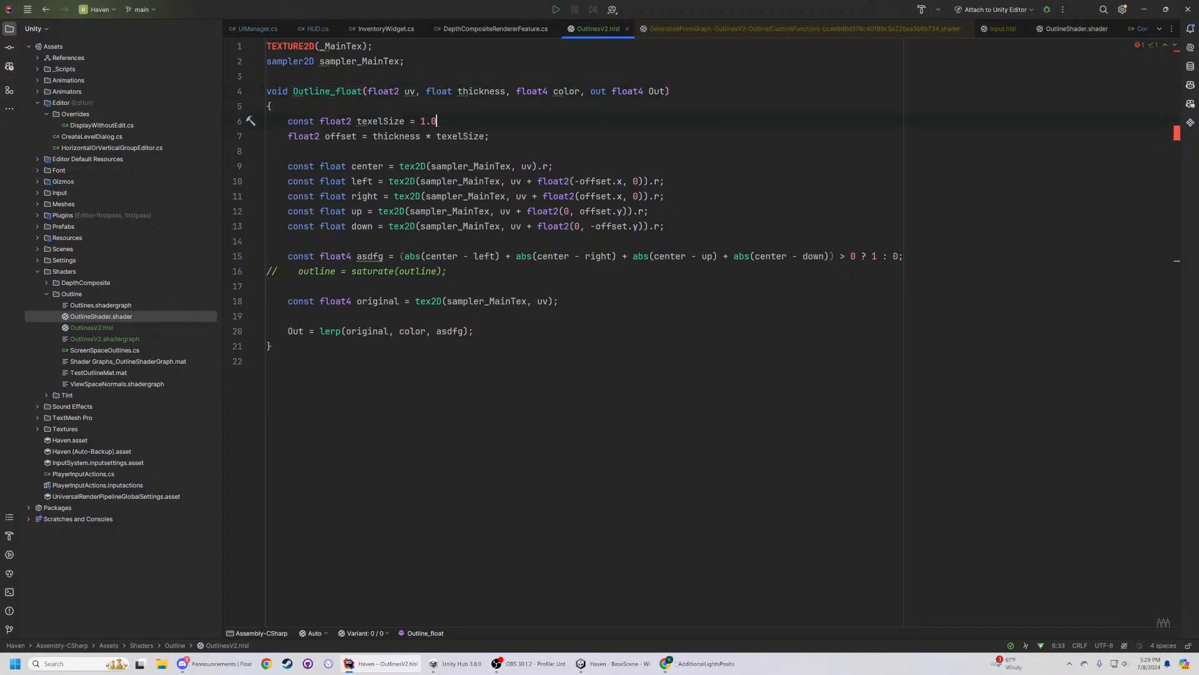
key(Left)
text(/ float2(1024, 1024))
key(End)
key(BackSpace)
key(BackSpace)
key(BackSpace)
key(BackSpace)
key(BackSpace)
key(BackSpace)
key(BackSpace)
key(BackSpace)
key(BackSpace)
key(BackSpace)
key(BackSpace)
key(BackSpace)
key(BackSpace)
key(BackSpace)
key(BackSpace)
key(BackSpace)
key(BackSpace)
key(BackSpace)
key(BackSpace)
- Replace the value assigned to texelSize in the Outline_float function with _MainTex_TexelSize.xy
text(_)
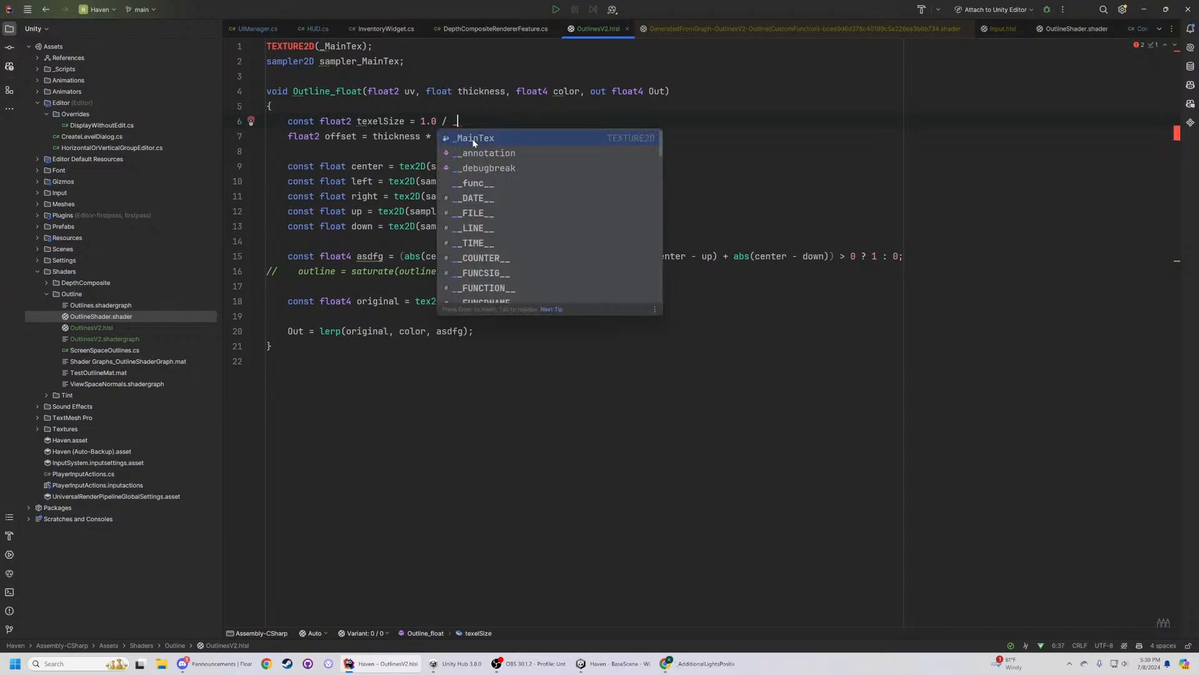
text(M)
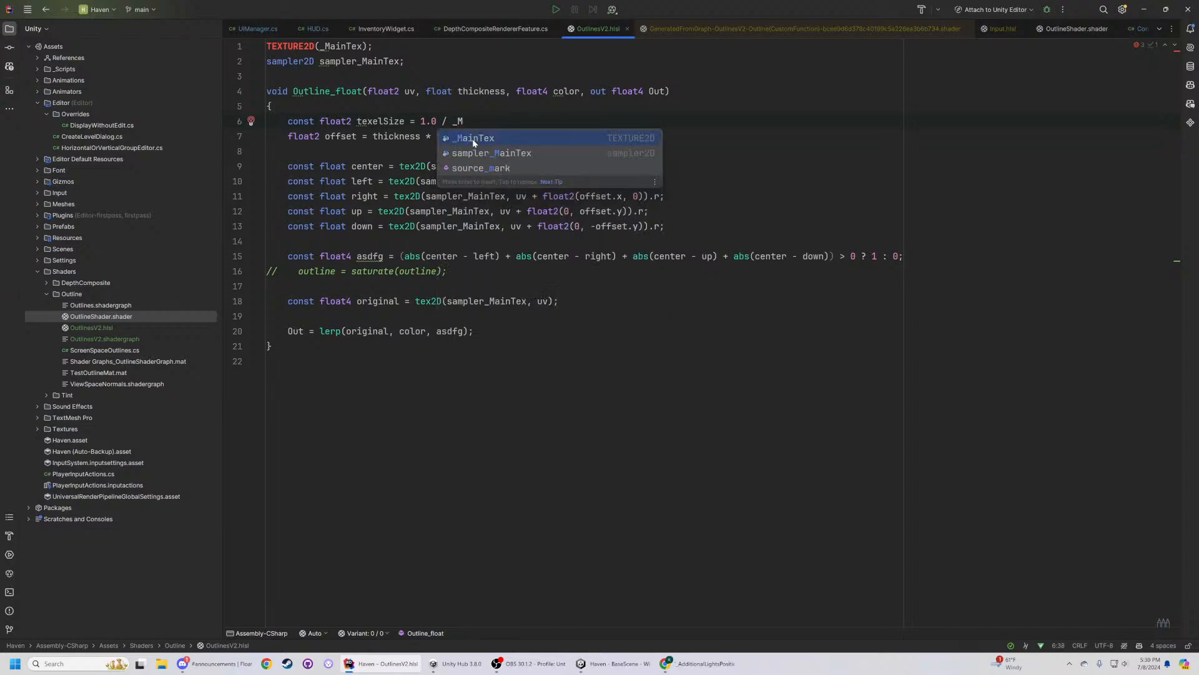
key(Return)
key(Tab)
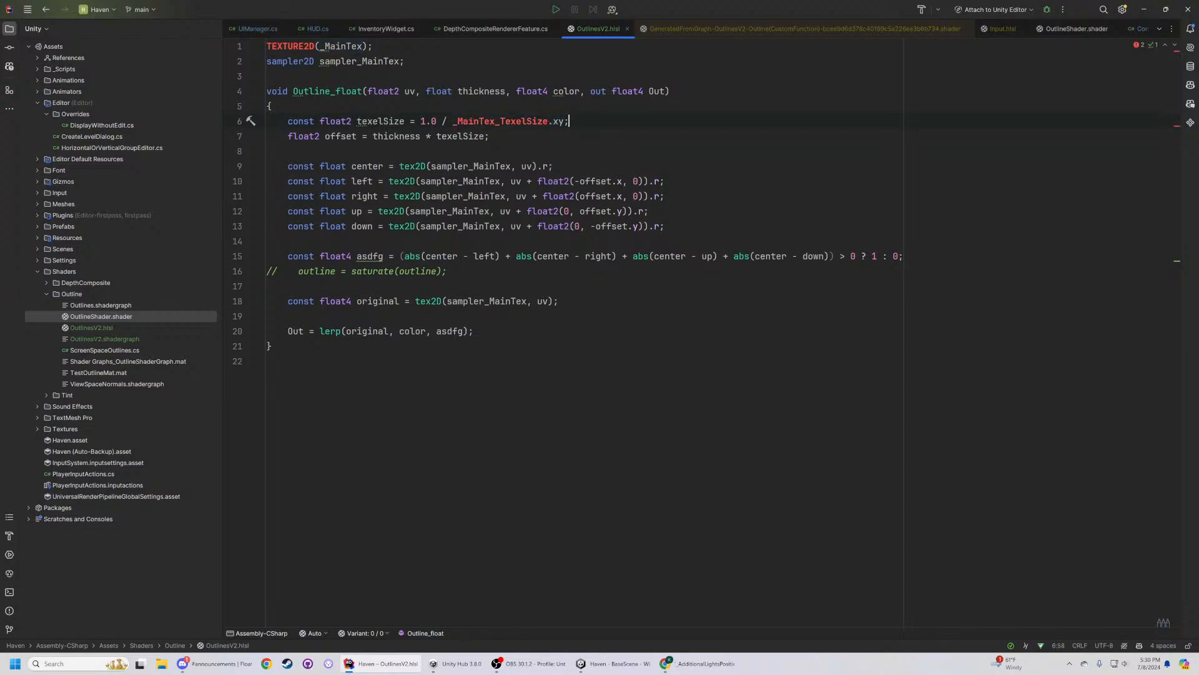
drag(458, 121, 420, 121)
key(BackSpace)
key(Delete)
key(Right)
key(Right)
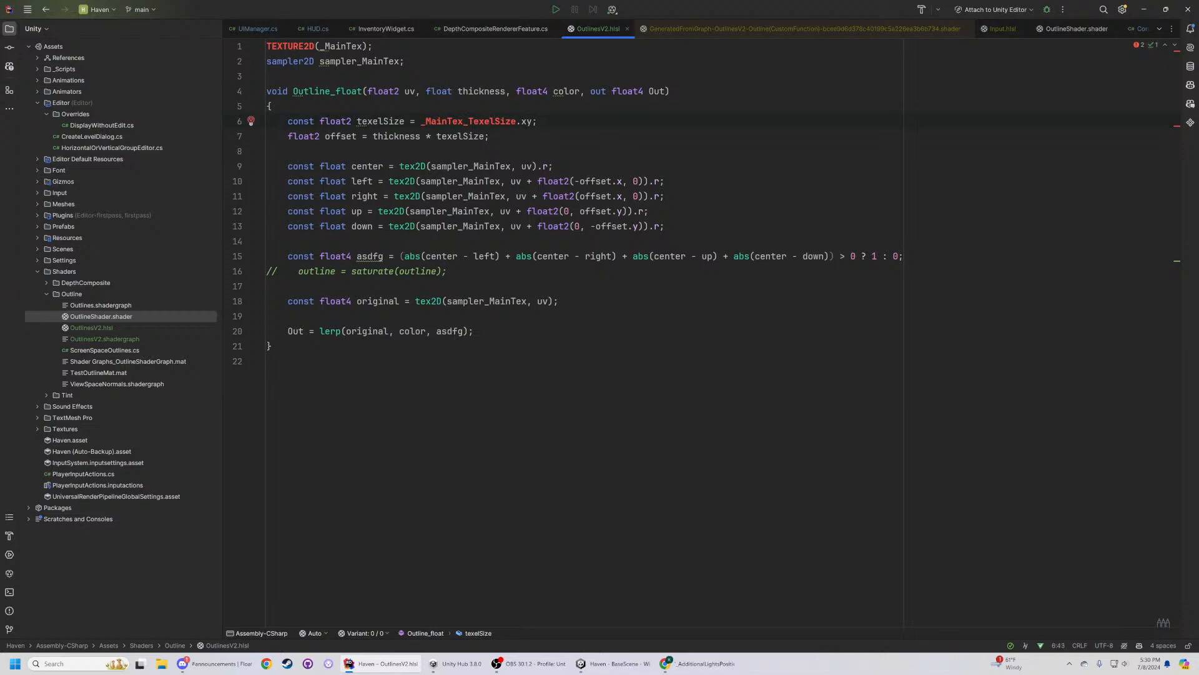
- Declare float4 _MainTex_TexelSize below the sampler_MainTex declaration in OutlinesV2.hlsl
key(alt+Tab)
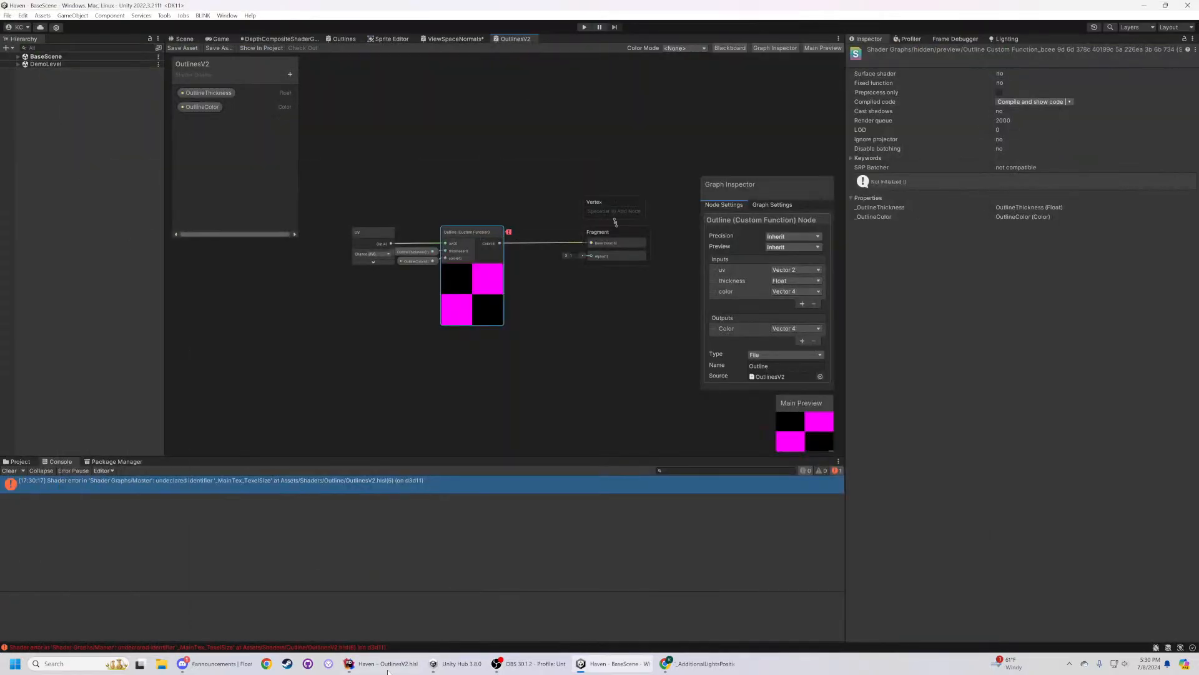
click(388, 671)
click(410, 47)
click(410, 61)
key(Return)
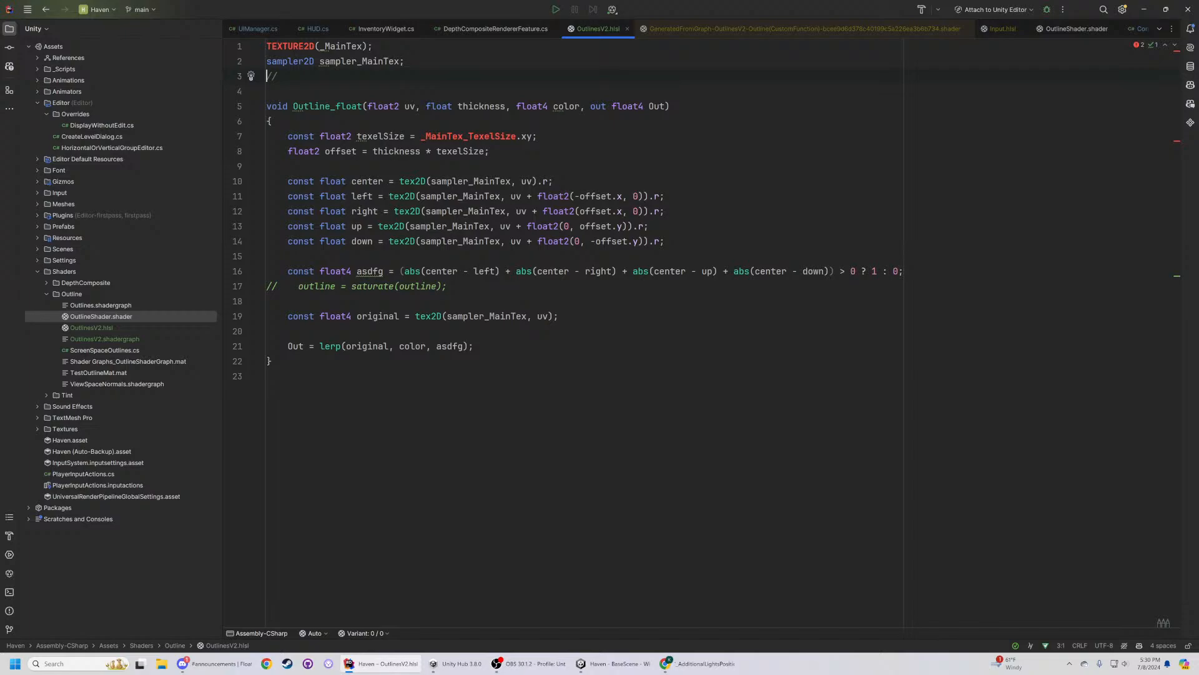
text(float54)
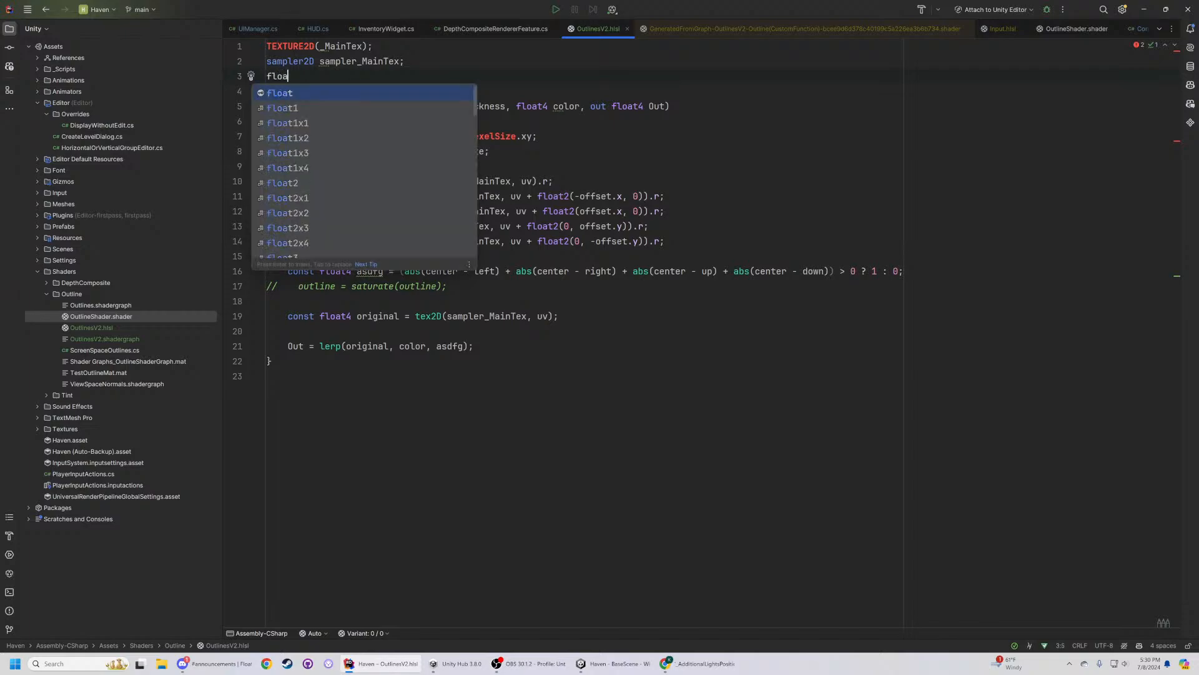
key(BackSpace)
key(BackSpace)
text(4)
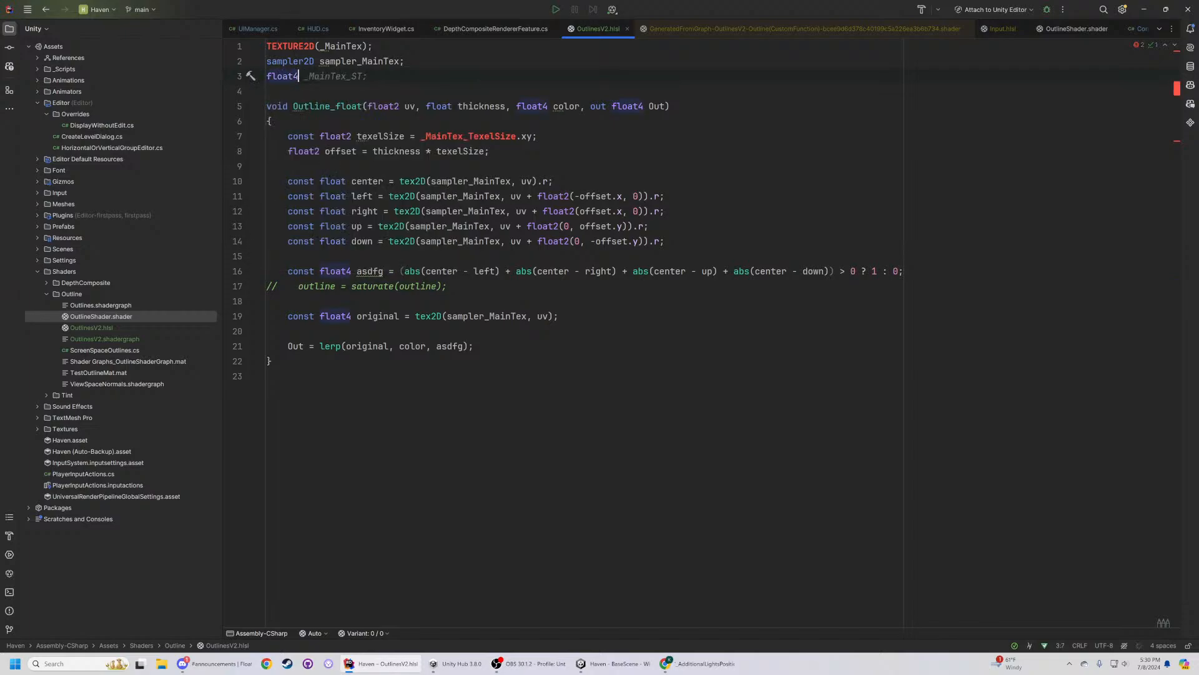
text( _MainTex_Te)
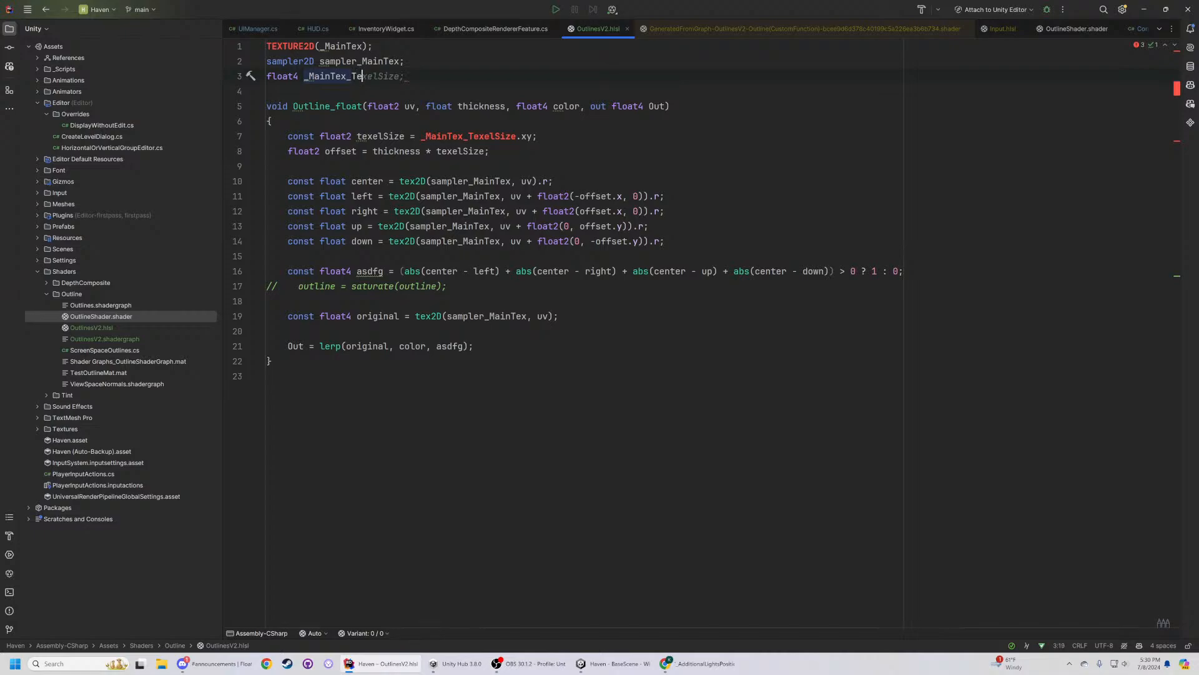
key(Tab)
- Switch to Unity and check the recompiled Outline node preview, console, Game view and Scene view
click(631, 664)
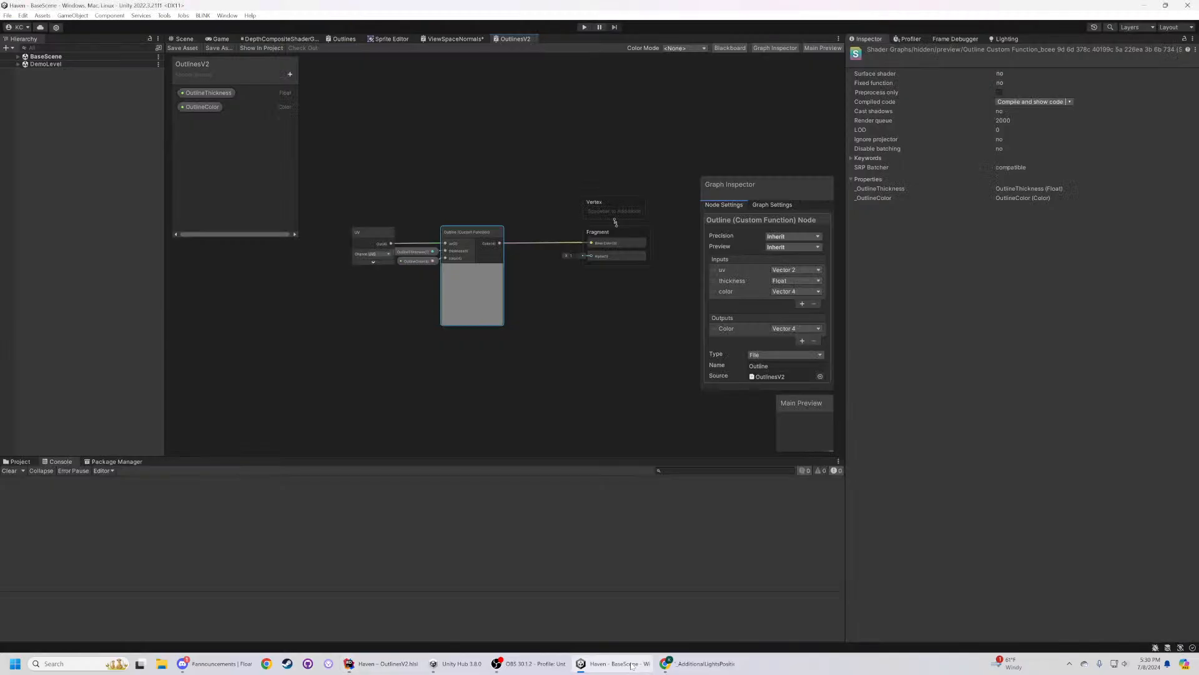
click(342, 393)
click(479, 278)
click(560, 310)
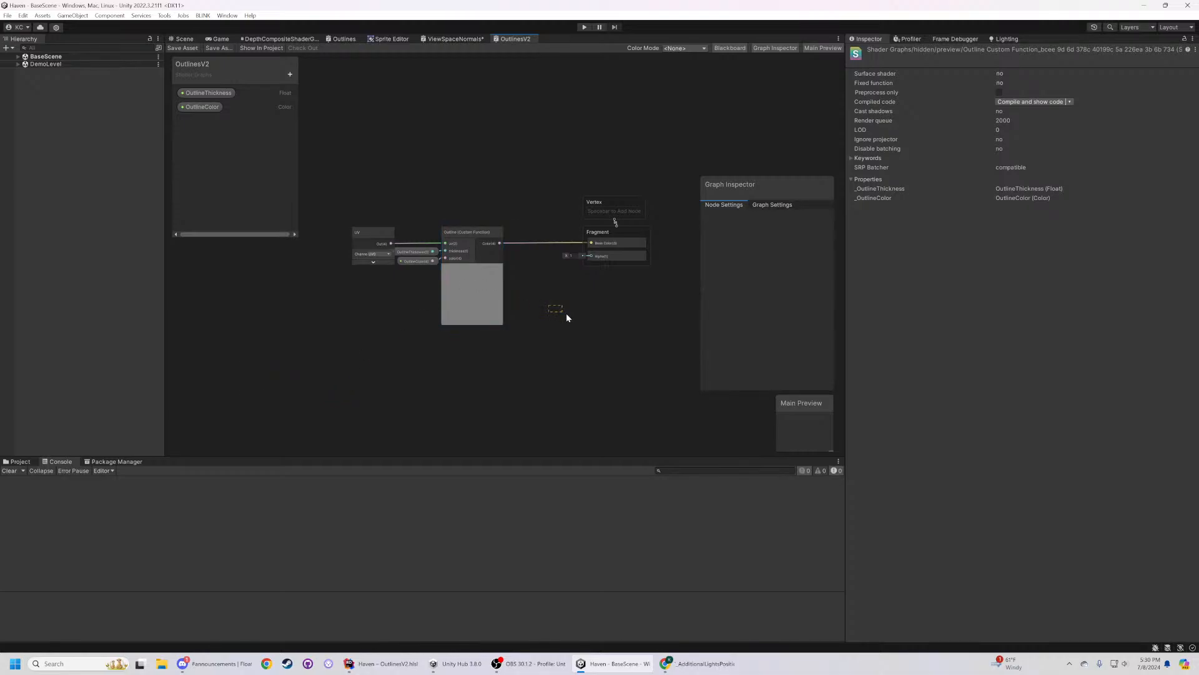
click(501, 302)
click(605, 344)
click(481, 273)
click(303, 336)
click(216, 39)
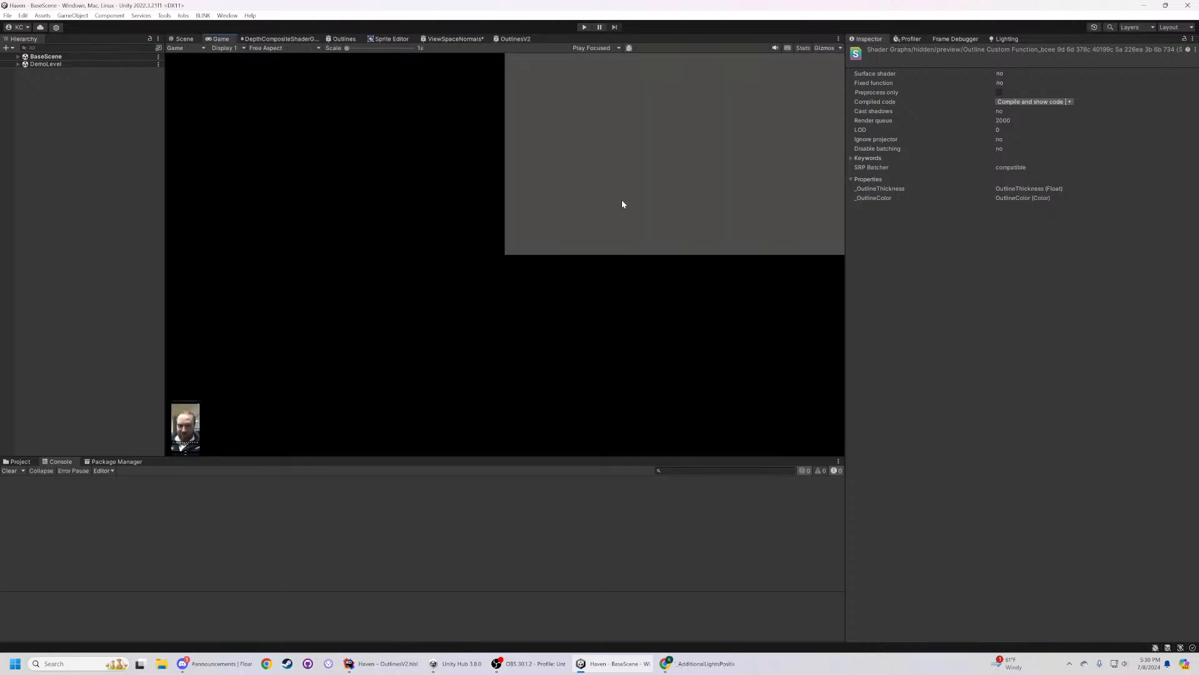
click(183, 39)
right_drag(539, 288, 132, 351)
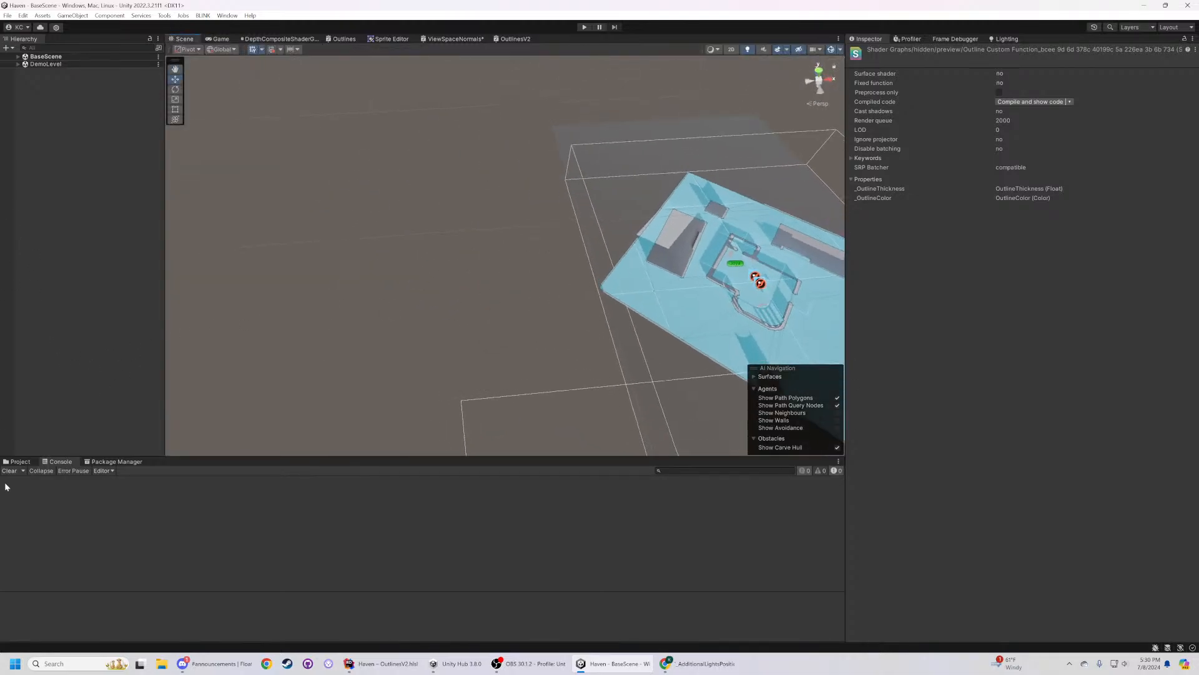
- Create a material from the OutlinesV2 shader graph in the Shaders/Outline folder, keeping the default name
click(18, 462)
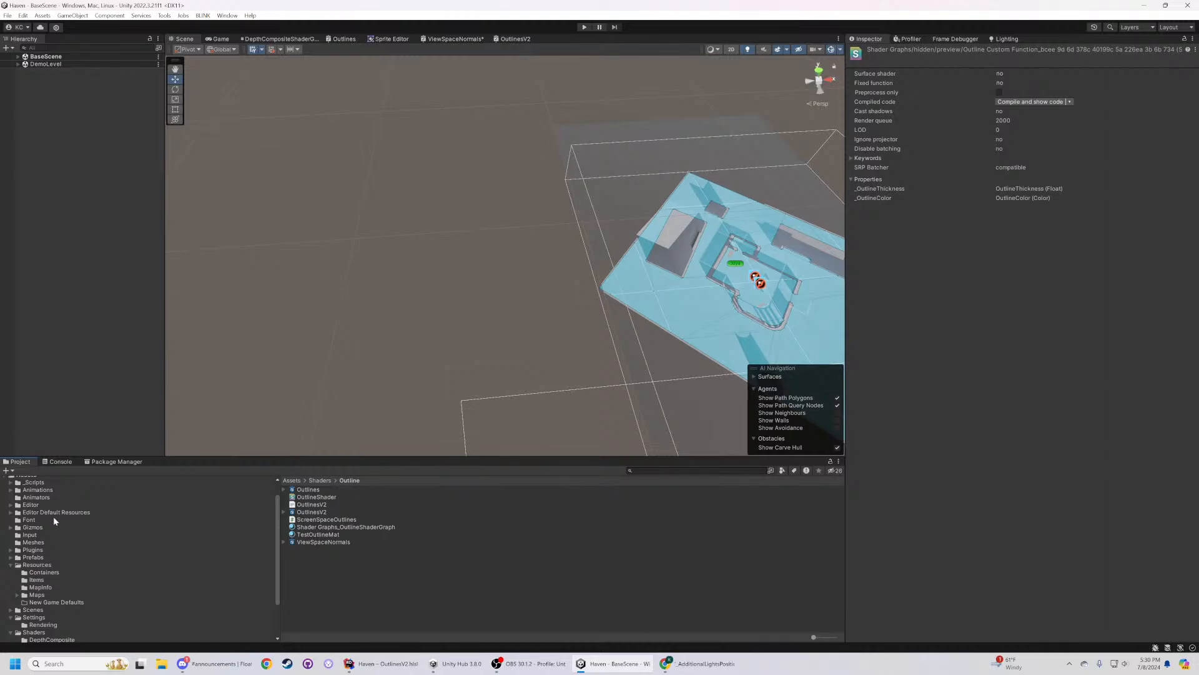
click(318, 512)
right_click(317, 512)
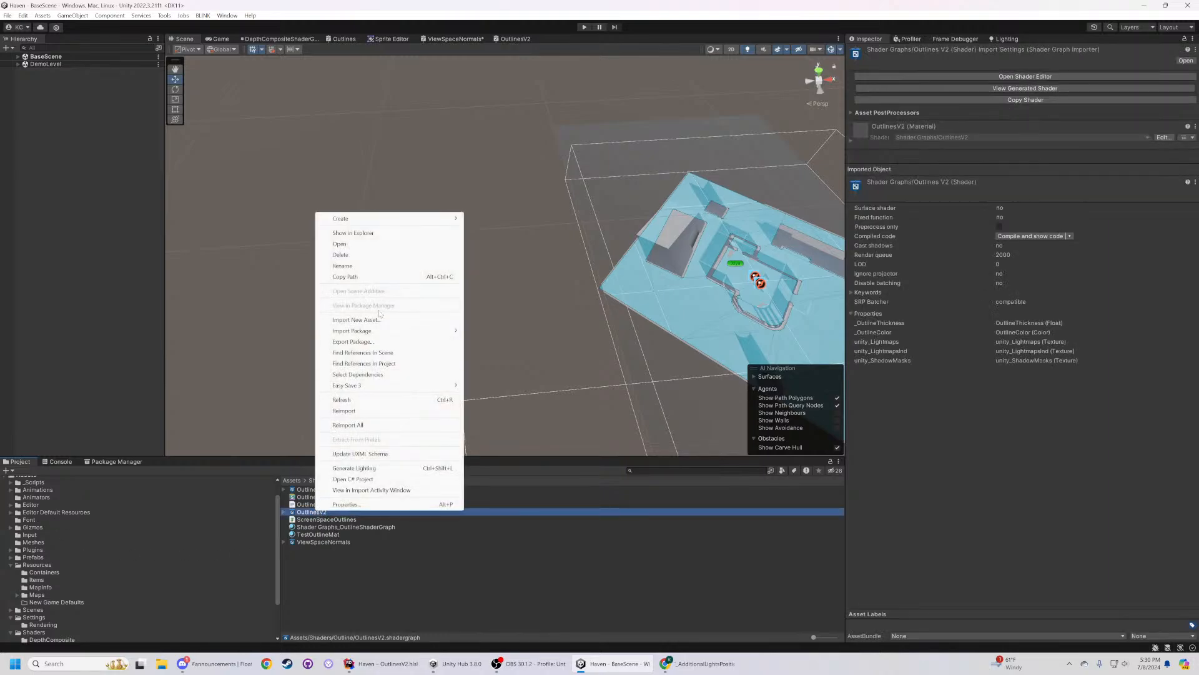
mouse_move(380, 219)
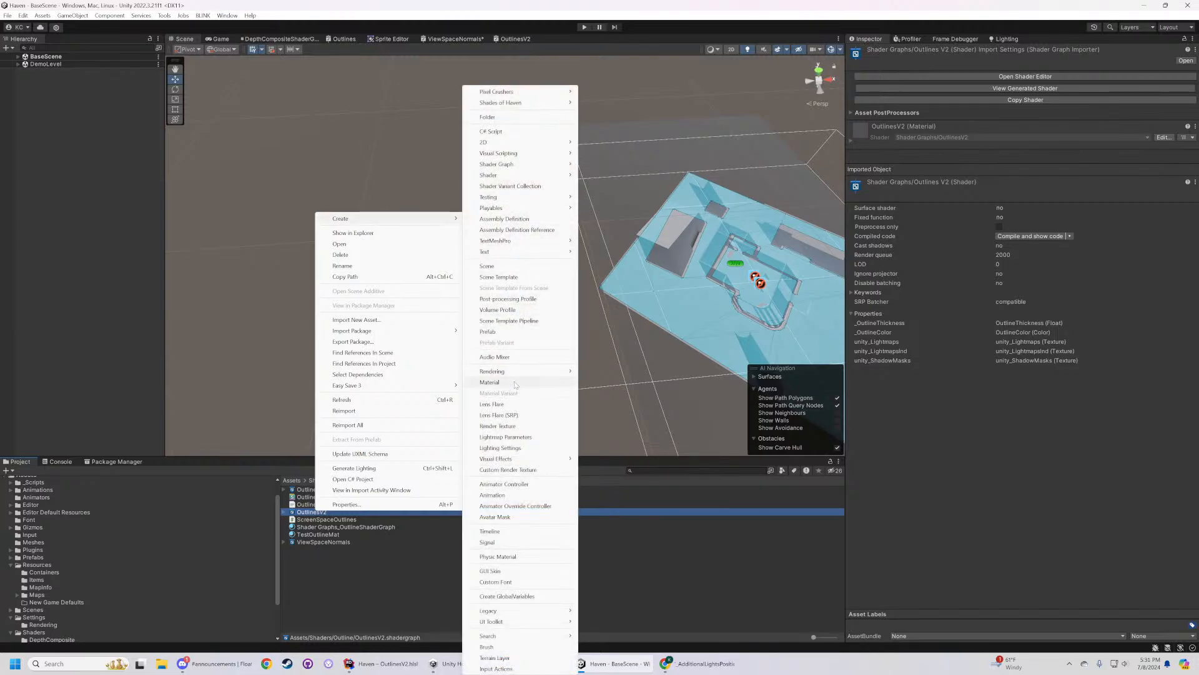
click(489, 381)
key(Return)
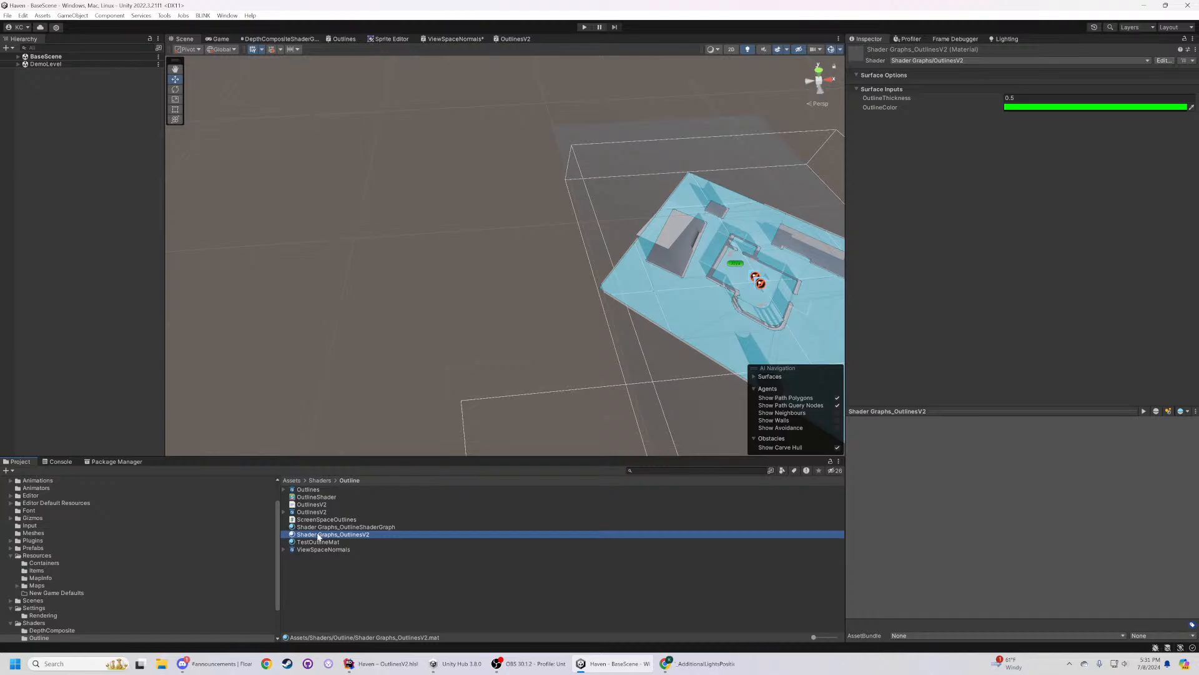
- Assign the Shader Graphs_OutlinesV2 material as the override material of the Render Objects feature in URP Asset_Renderer
scroll(87, 581, down, 3)
click(55, 576)
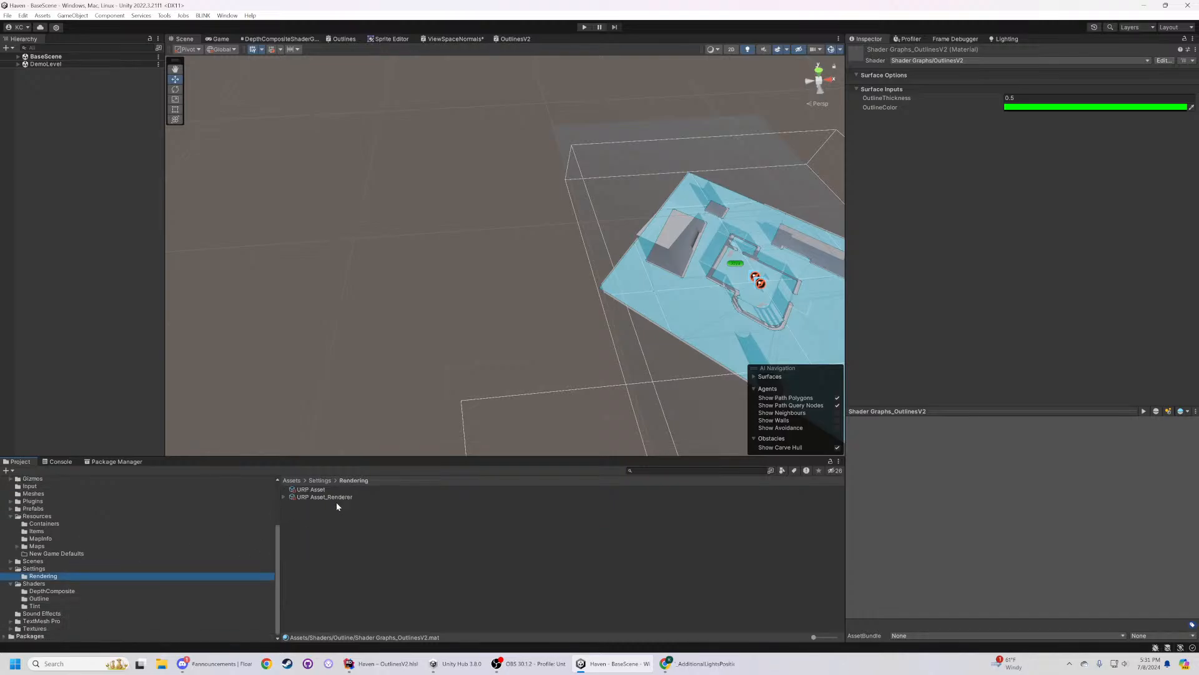
click(325, 496)
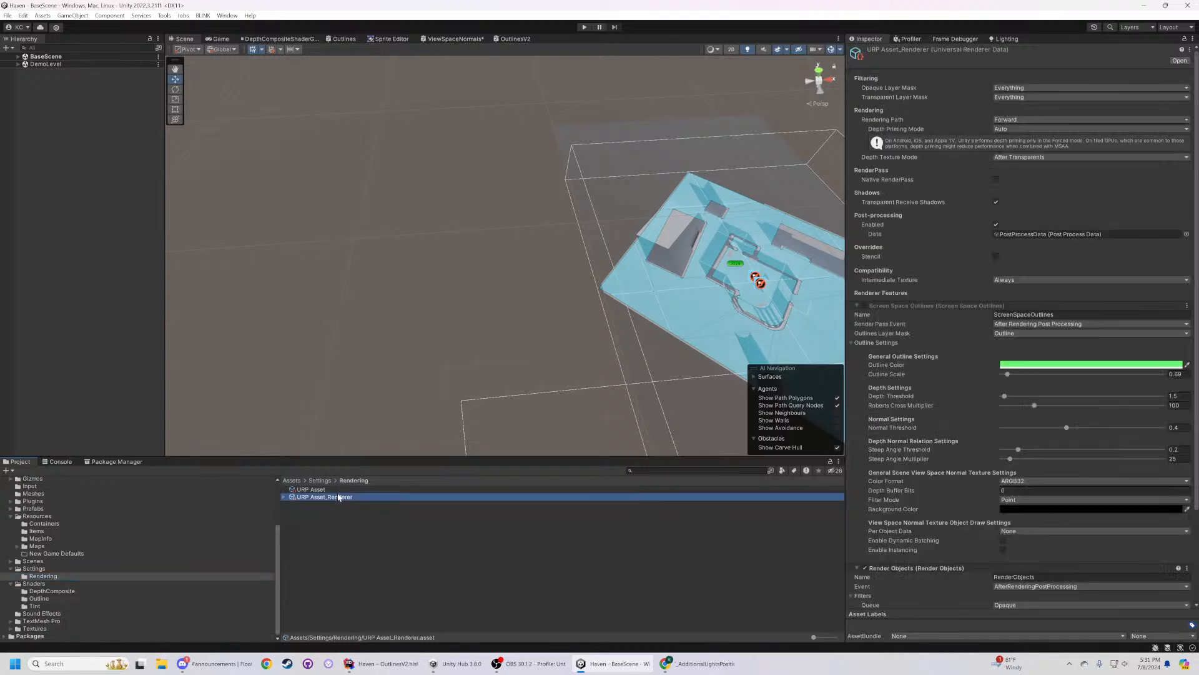
click(53, 591)
click(55, 598)
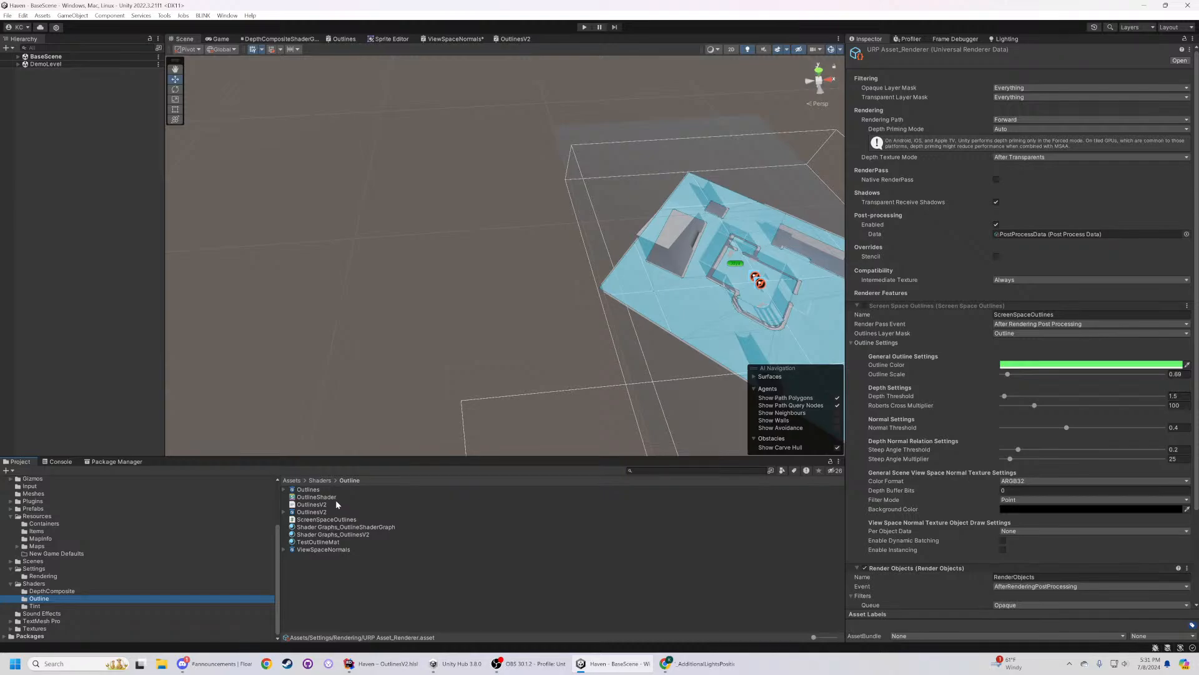
click(856, 305)
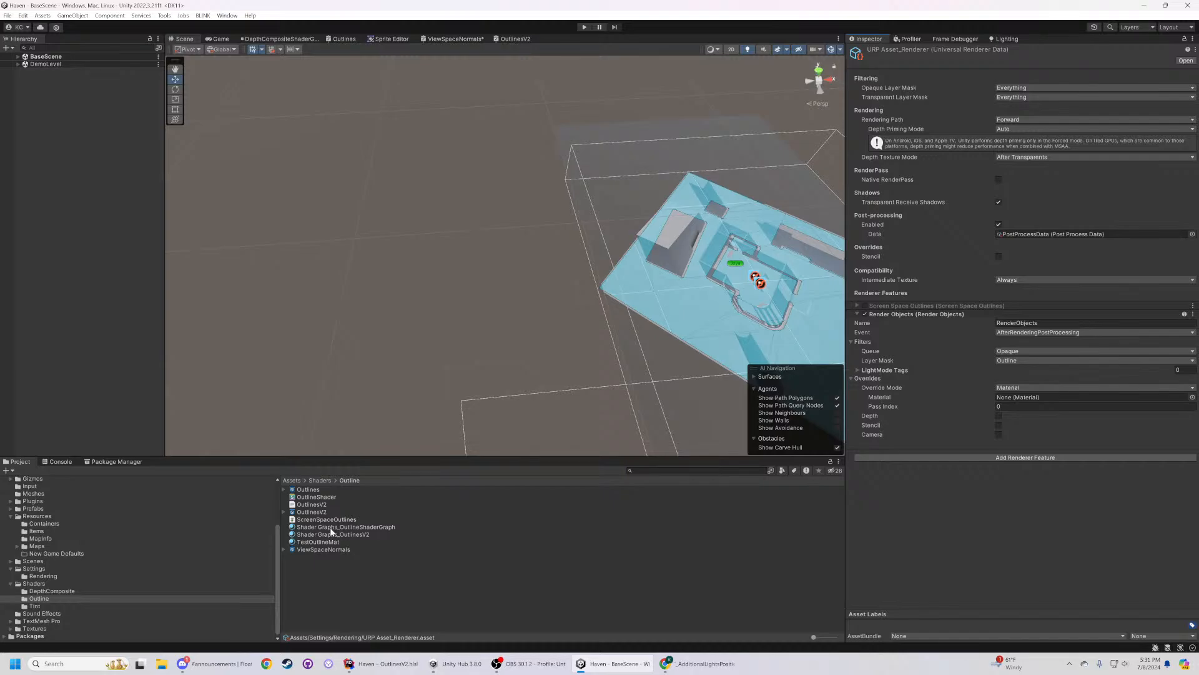
drag(334, 534, 1015, 402)
- Run the game to check how the OutlinesV2 material renders in the level, and stop play mode
click(584, 26)
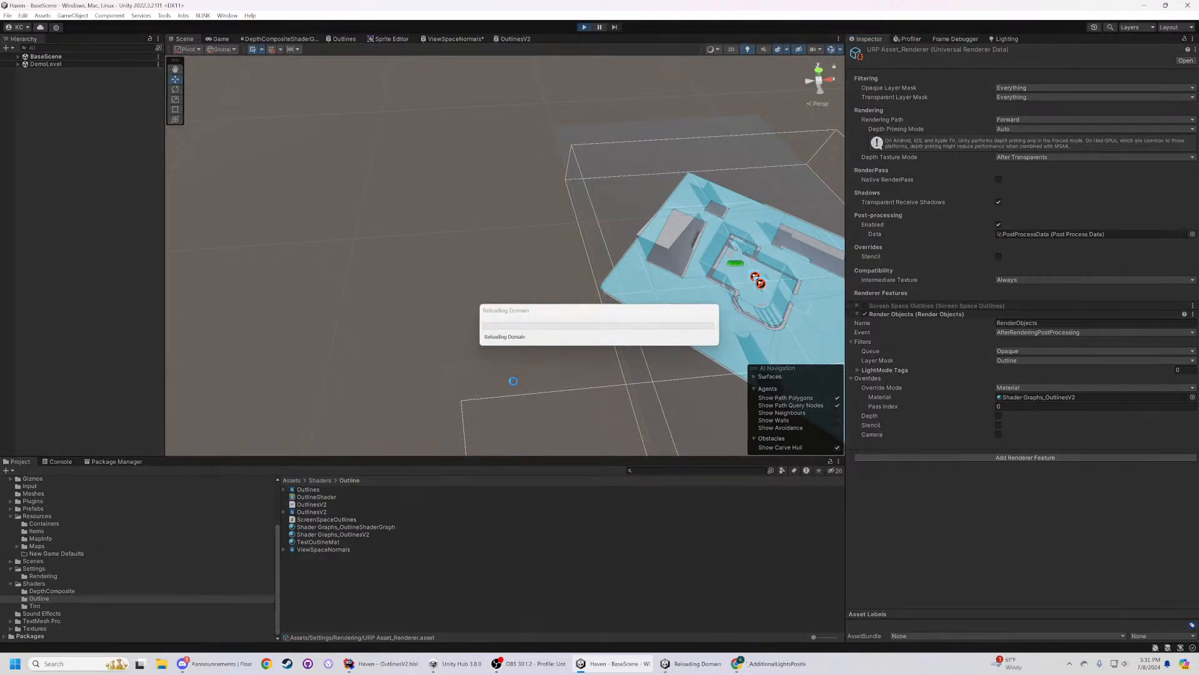
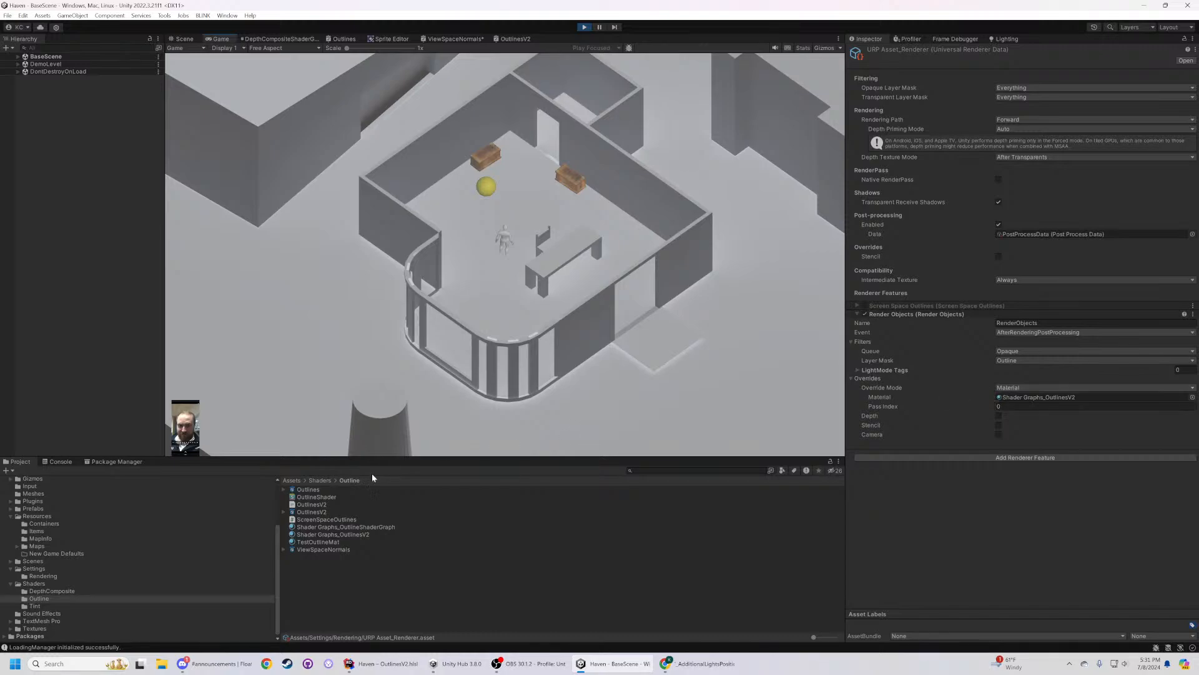
click(343, 535)
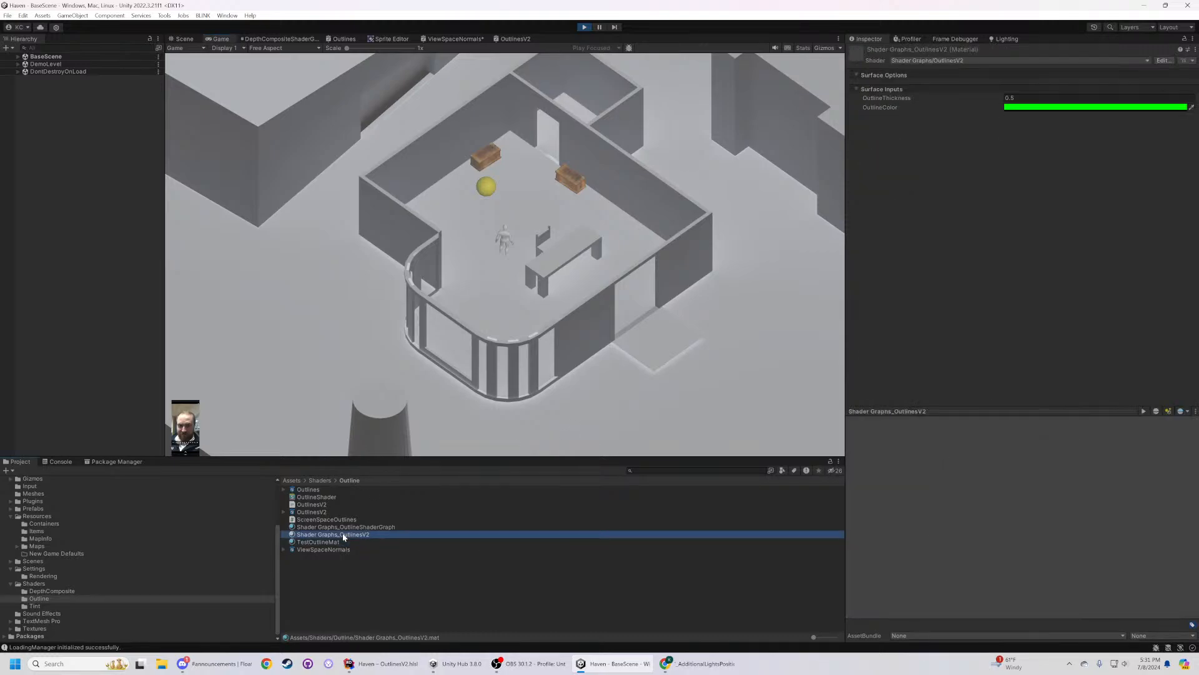
click(545, 207)
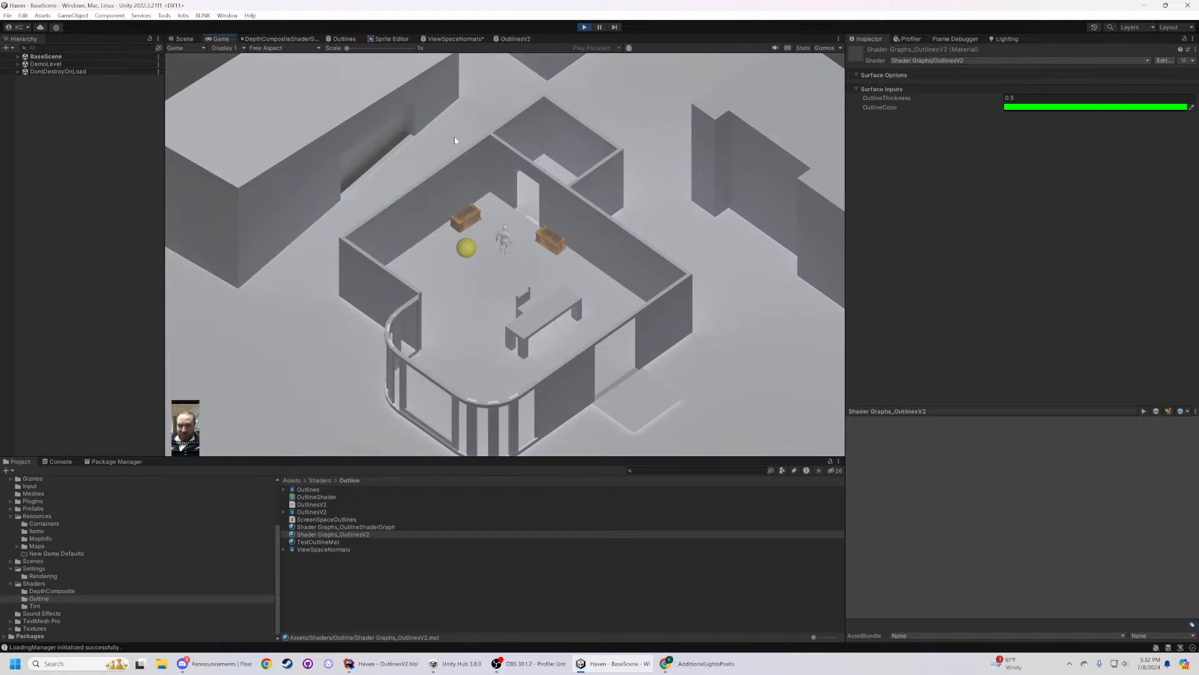
click(584, 28)
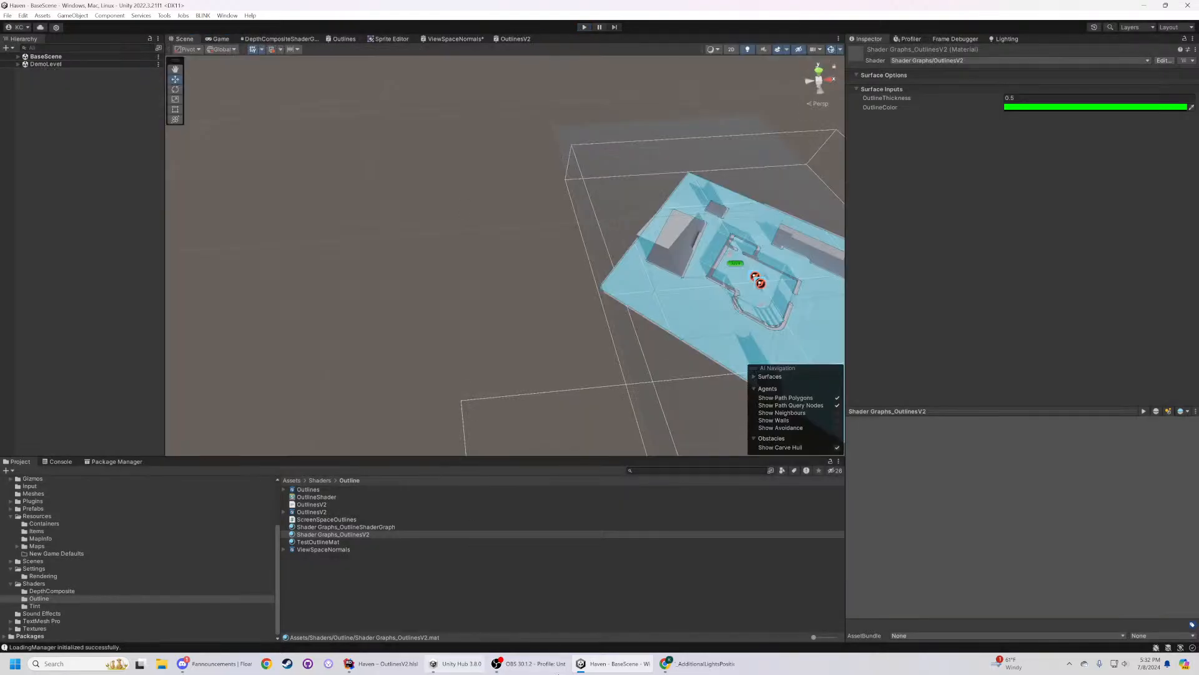
- Switch to Rider and rename the asdfg variable to outline in its declaration and in the lerp call of Outline_float
click(668, 667)
click(534, 664)
click(606, 665)
click(381, 664)
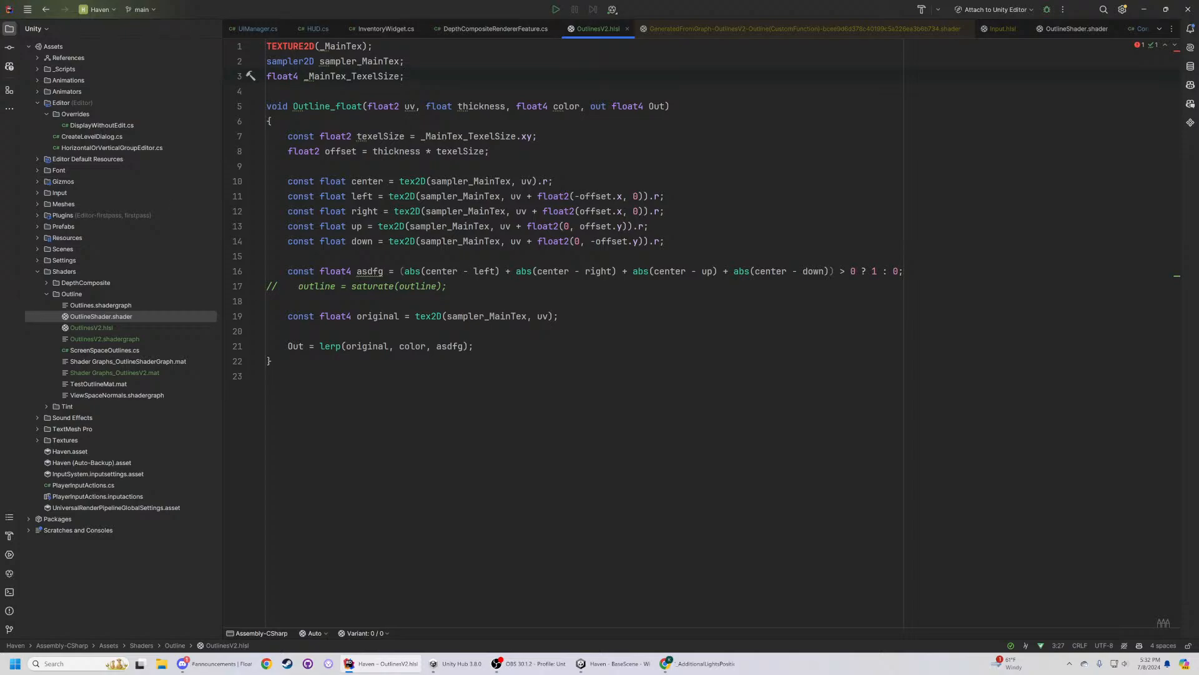
double_click(369, 271)
text(outline)
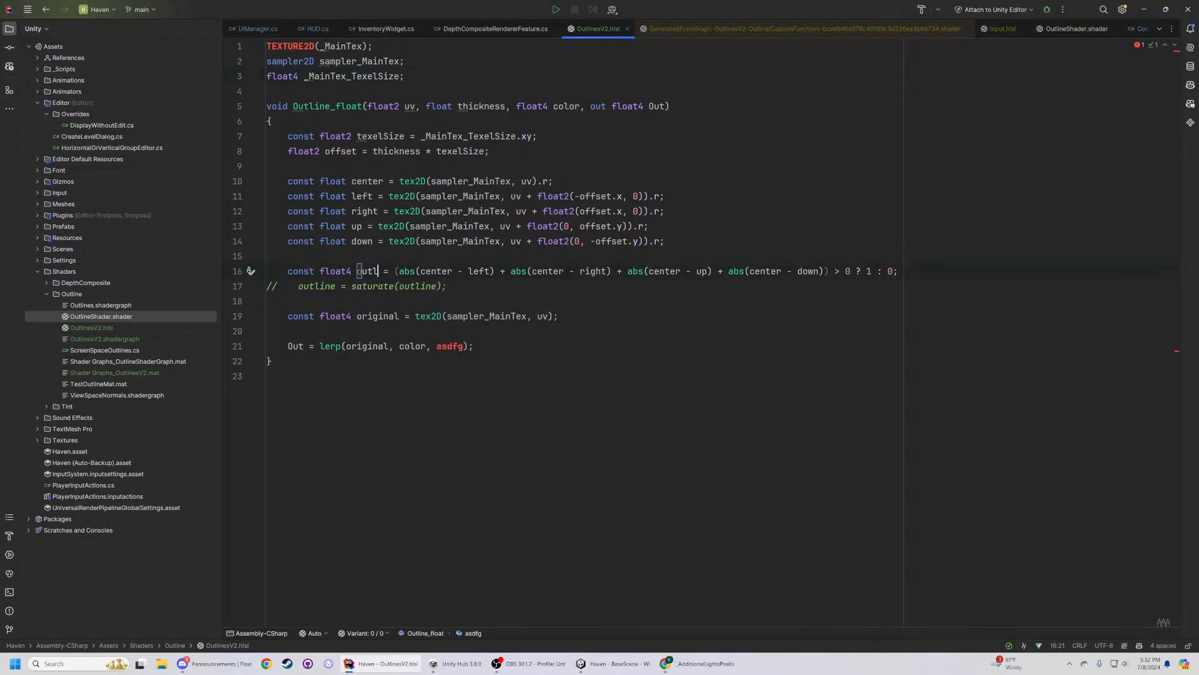
double_click(359, 270)
key(ctrl+c)
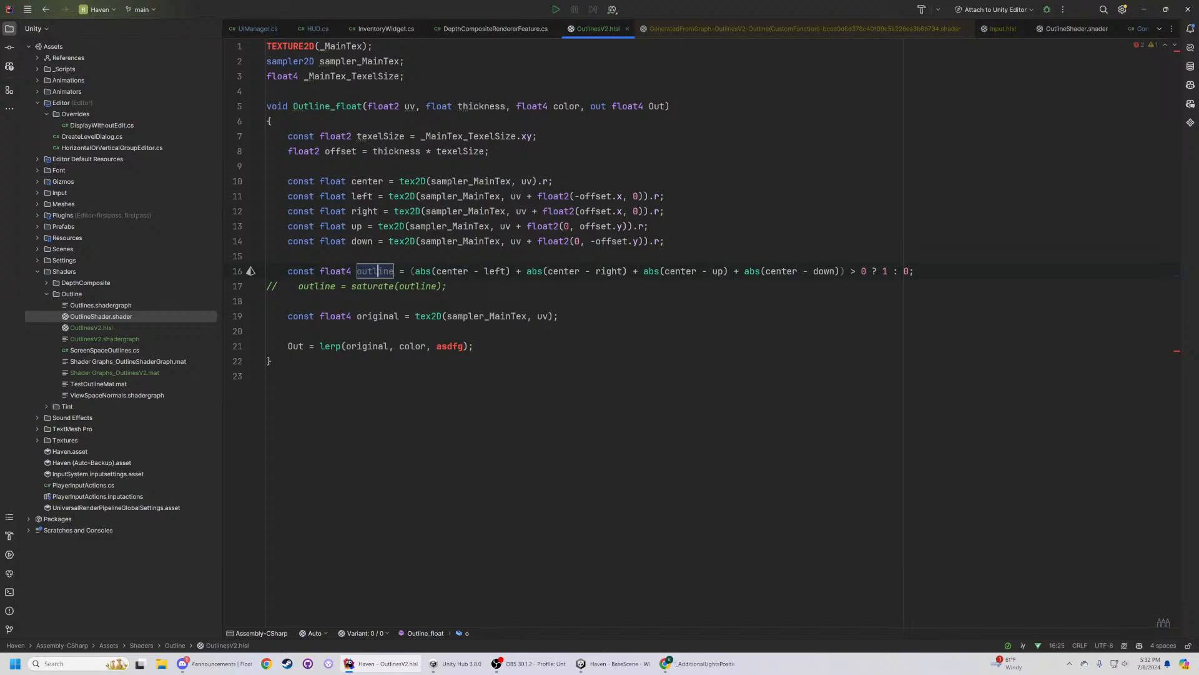
double_click(451, 345)
key(ctrl+v)
key(ctrl+End)
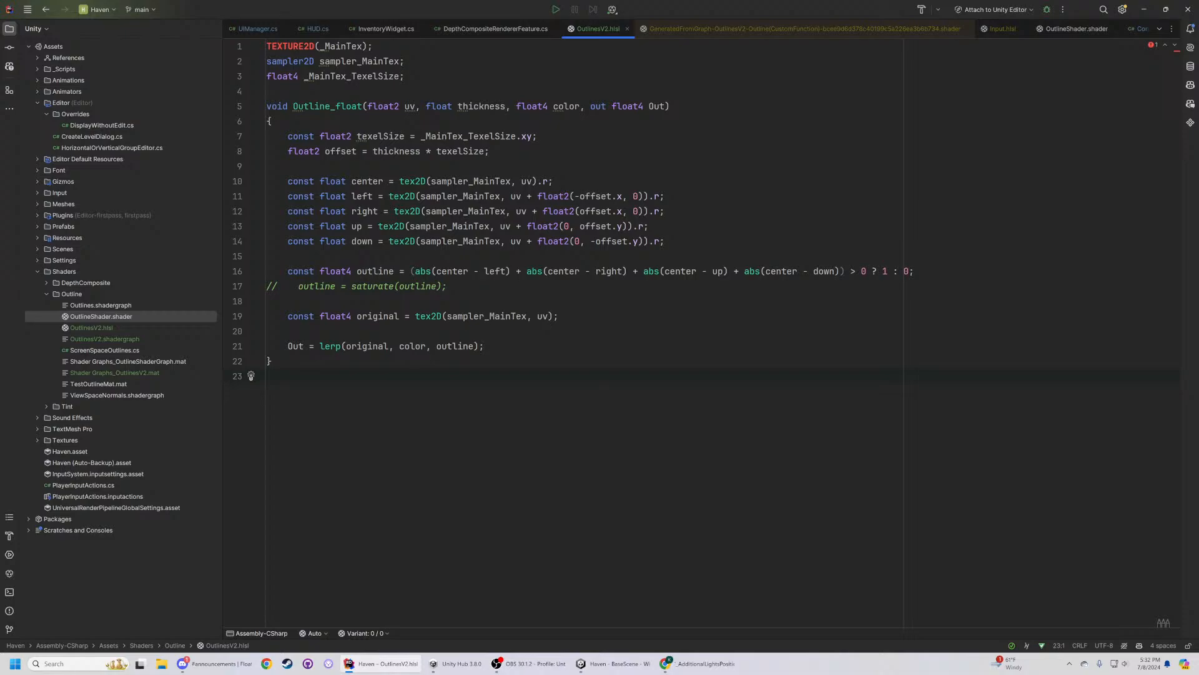
- Try to declare the center variable as var instead of const float in Outline_float
double_click(368, 346)
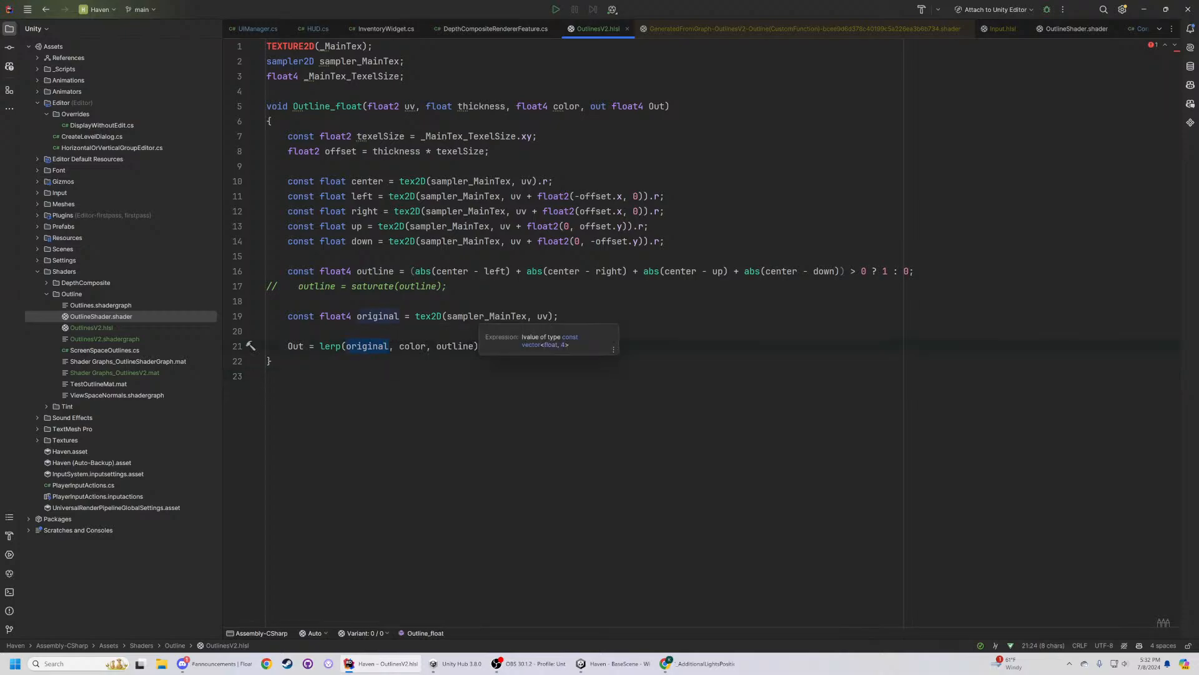
click(553, 331)
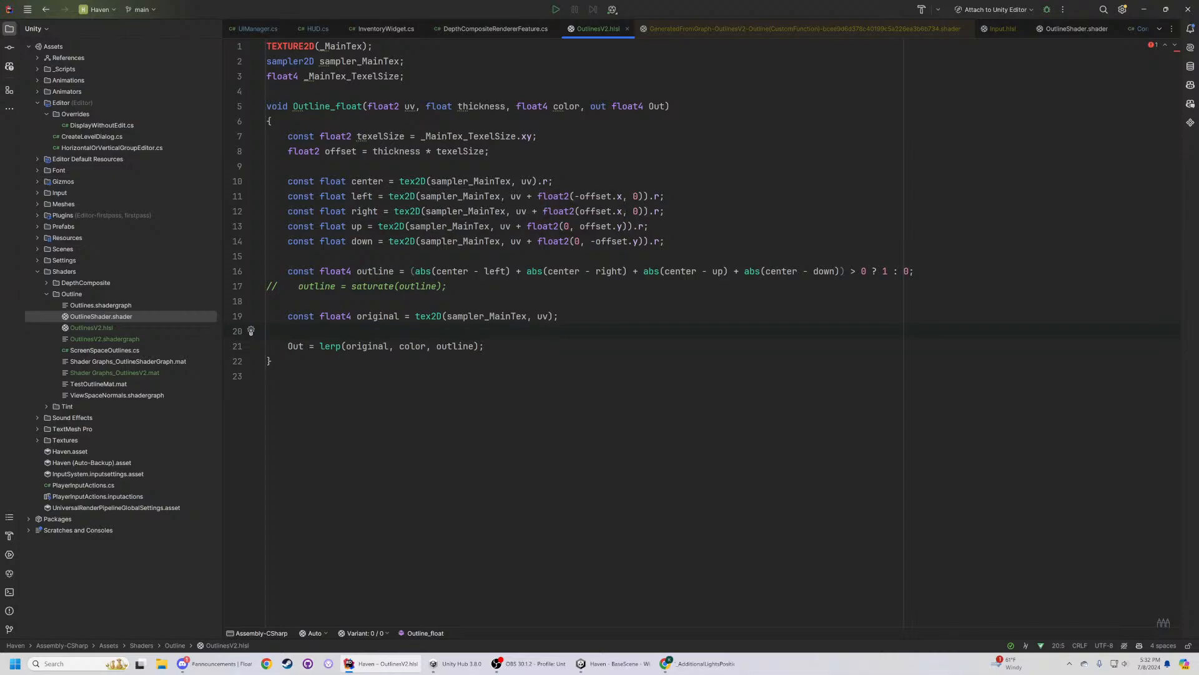
drag(347, 182, 288, 185)
text(var)
click(314, 151)
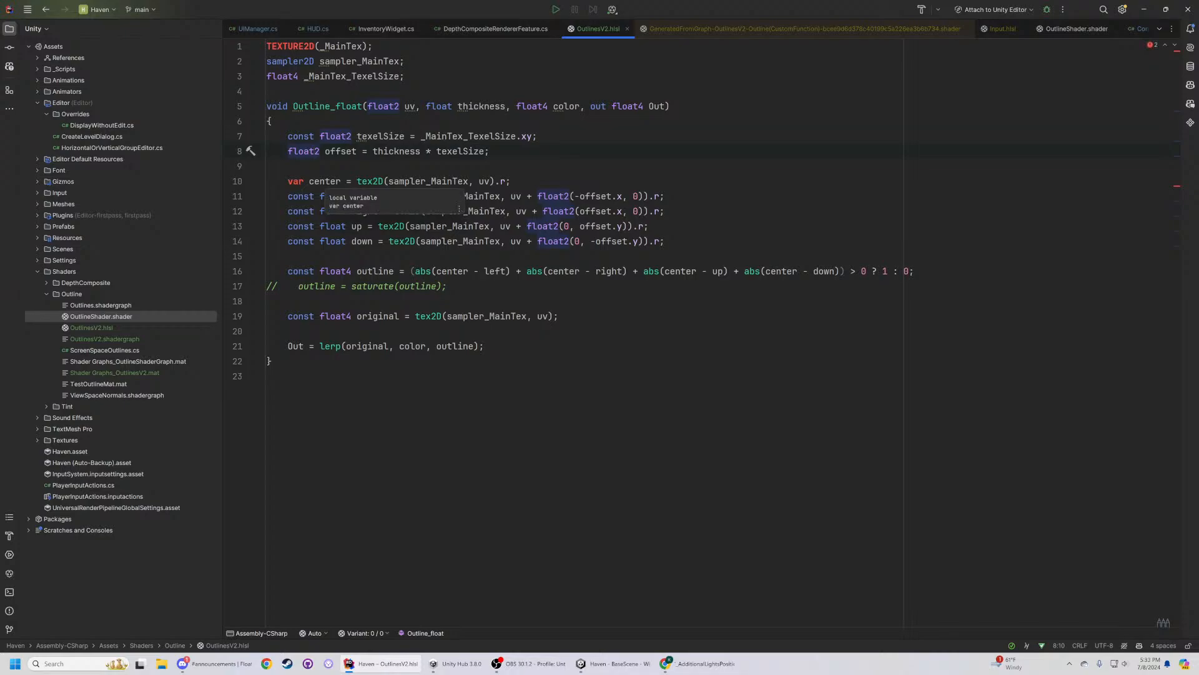
key(ctrl+z)
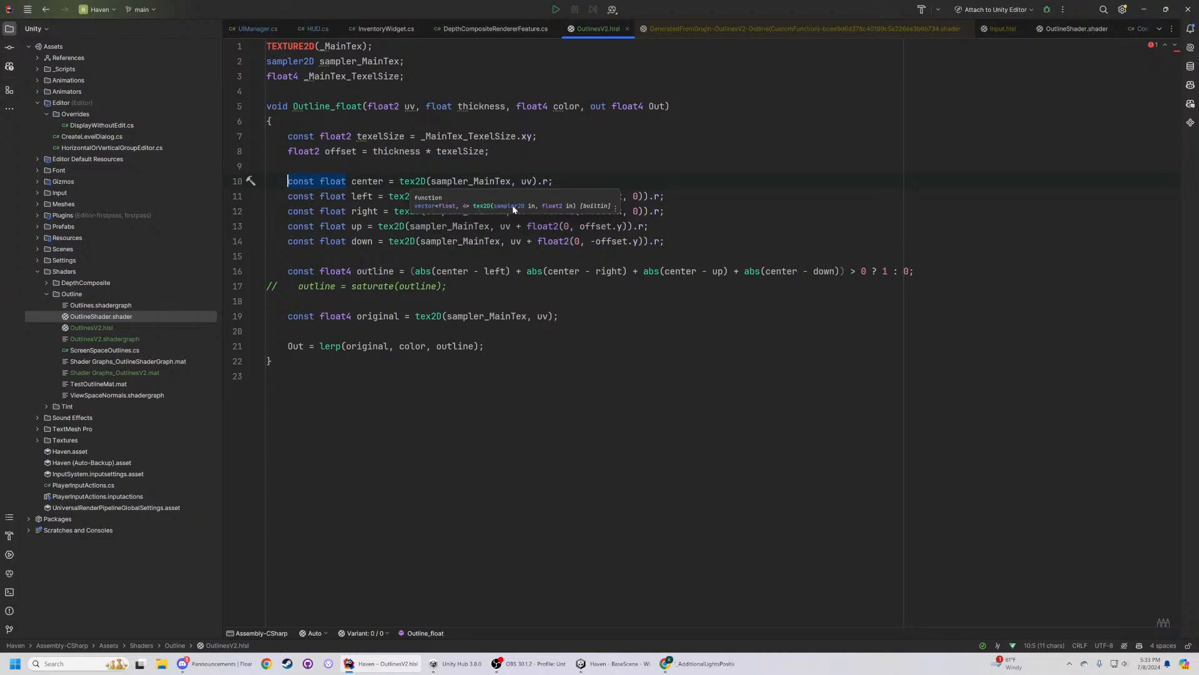
- Delete the TEXTURE2D(_MainTex) line at the start of OutlinesV2.hlsl
drag(374, 46, 206, 46)
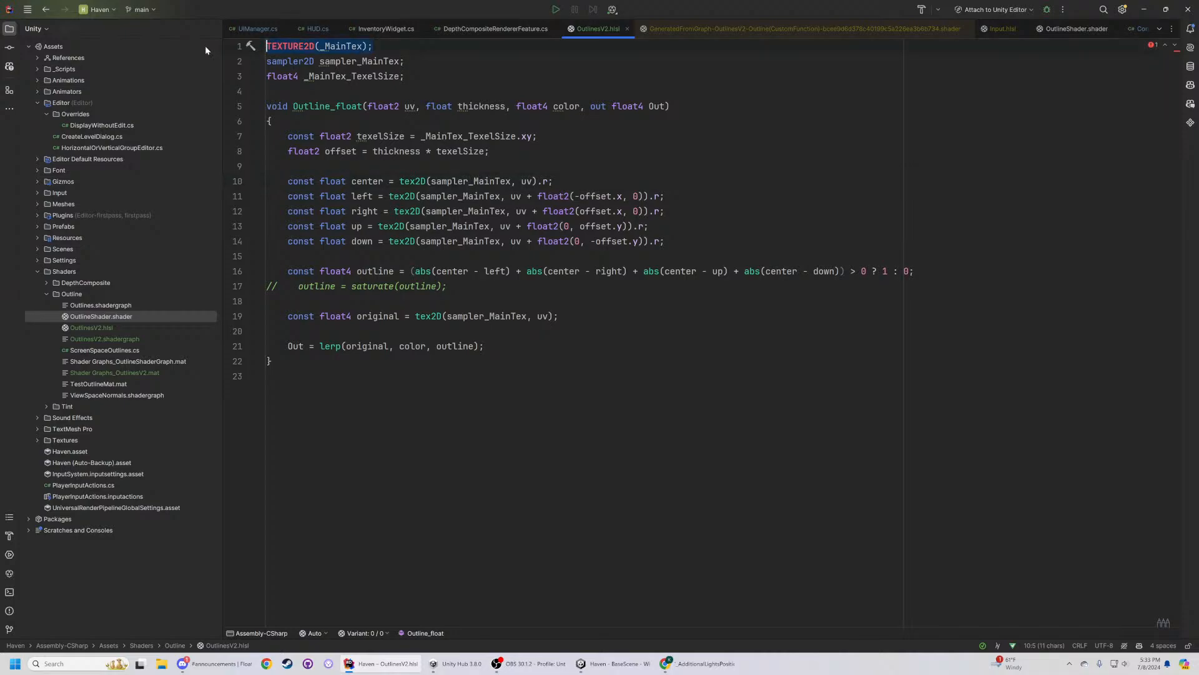
key(BackSpace)
key(Delete)
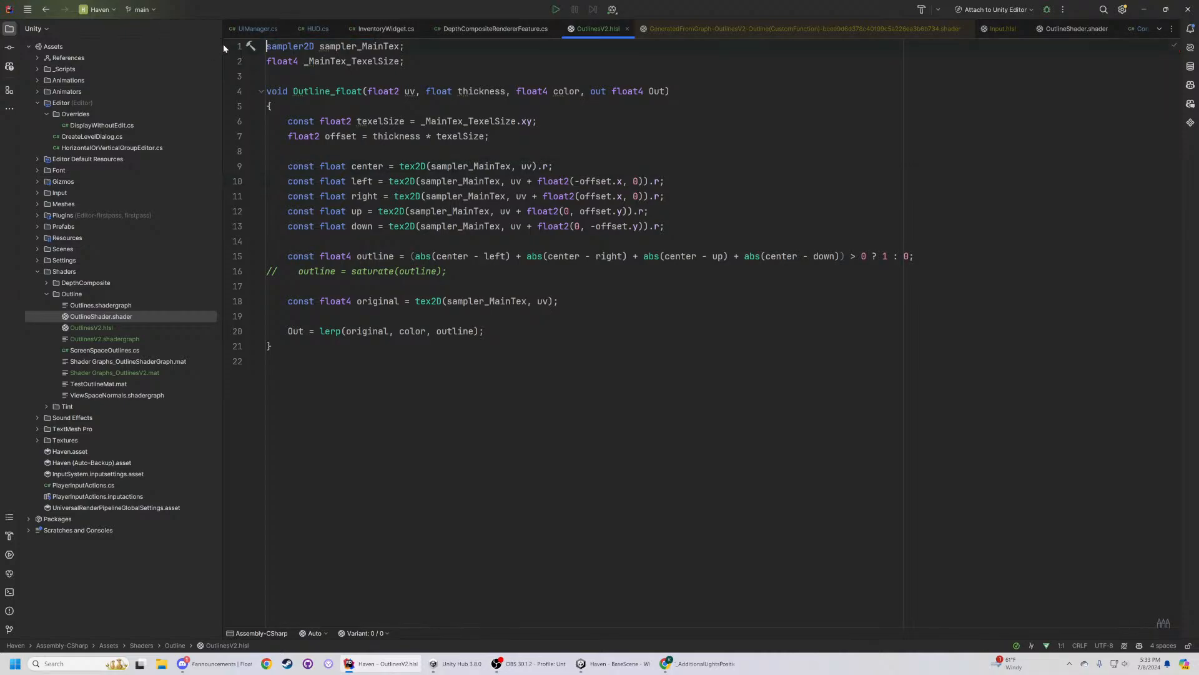
- Rename the declared sampler2D from sampler_MainTex to _MainTex
click(351, 47)
key(Left)
key(Left)
key(Left)
key(Left)
key(Left)
key(Left)
key(Delete)
key(Delete)
key(Delete)
key(Delete)
key(Delete)
key(Delete)
key(Delete)
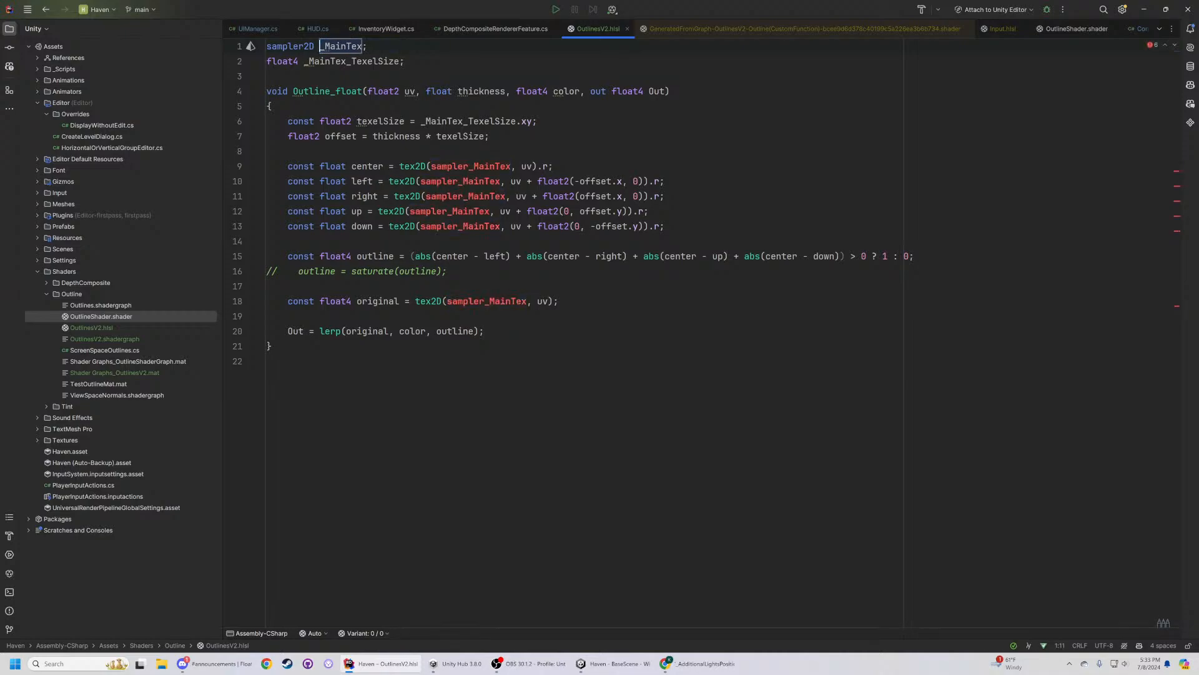
- Replace sampler_MainTex with _MainTex in all tex2D calls for center, left, right, up, down and original
key(ctrl+shift+Right)
key(ctrl+c)
double_click(467, 168)
key(ctrl+v)
double_click(466, 182)
key(ctrl+v)
double_click(461, 196)
key(ctrl+v)
double_click(450, 211)
key(ctrl+v)
double_click(461, 226)
key(ctrl+v)
double_click(486, 301)
key(ctrl+v)
click(288, 316)
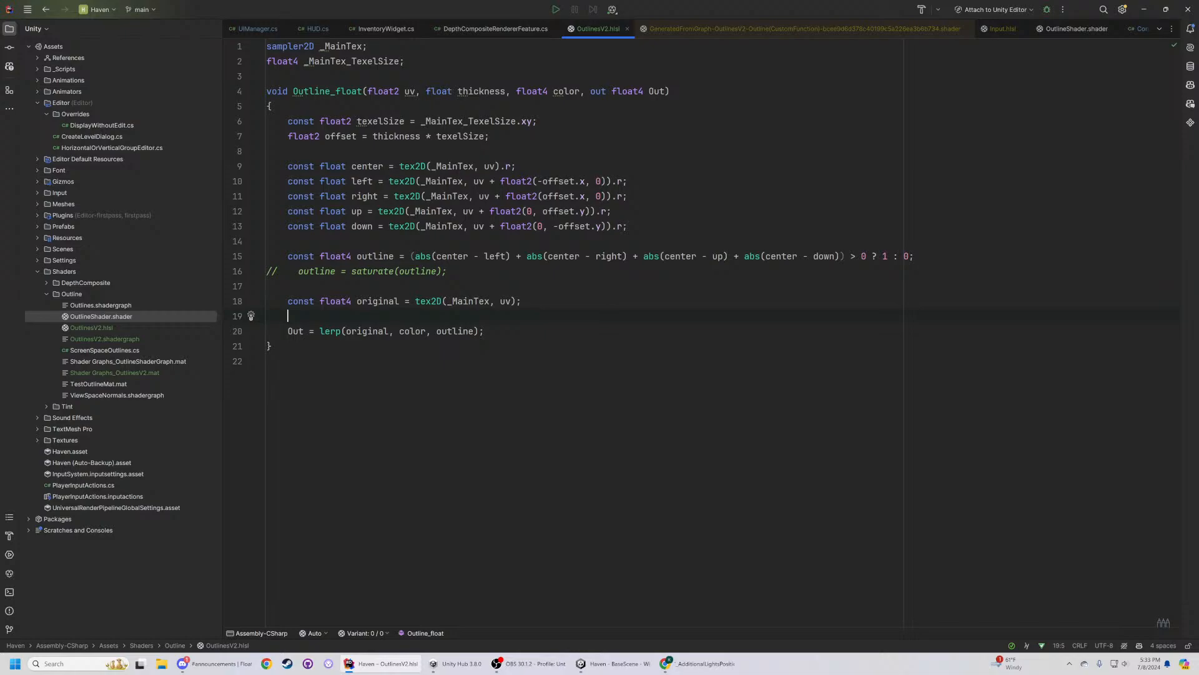
click(267, 76)
double_click(378, 121)
click(426, 121)
mouse_move(446, 197)
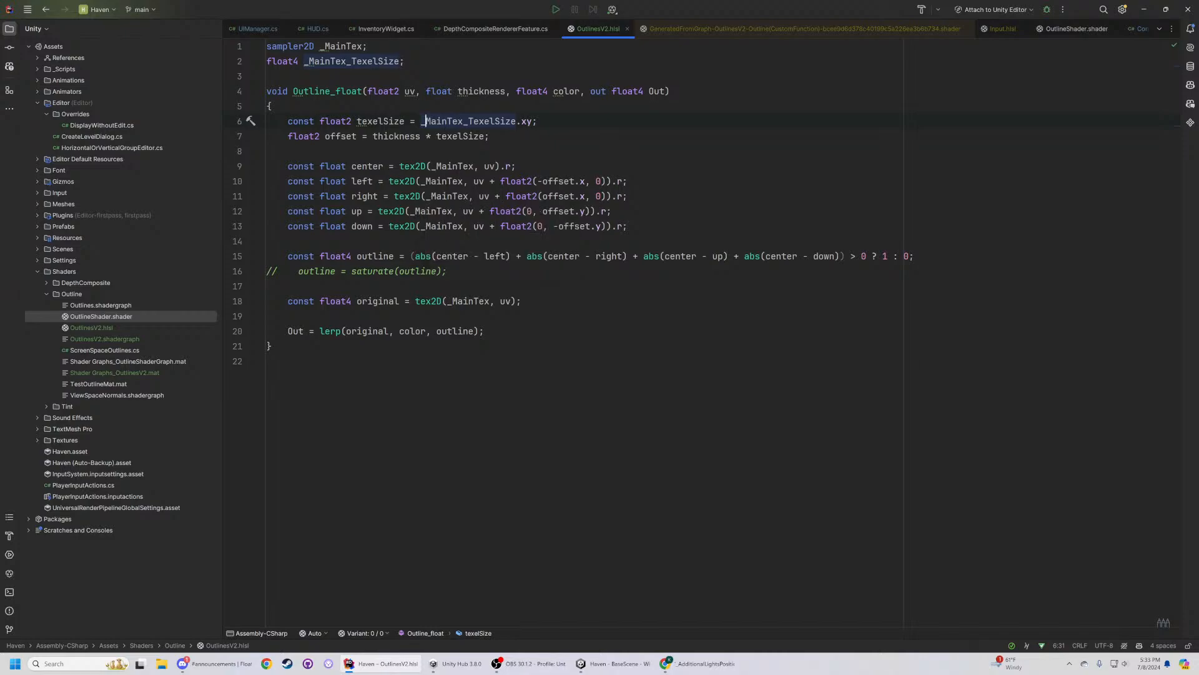
- Change the texelSize assignment in Outline_float to 1.0 / _MainTex_TexelSize.xy
key(Left)
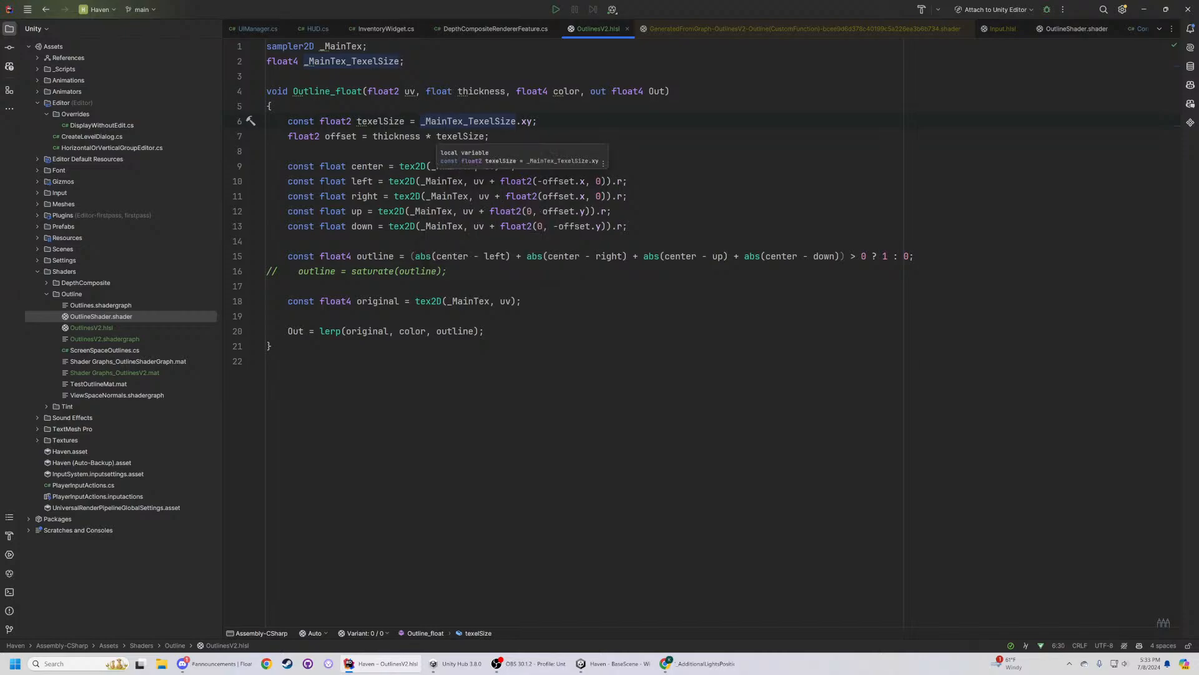
text(1.0 /)
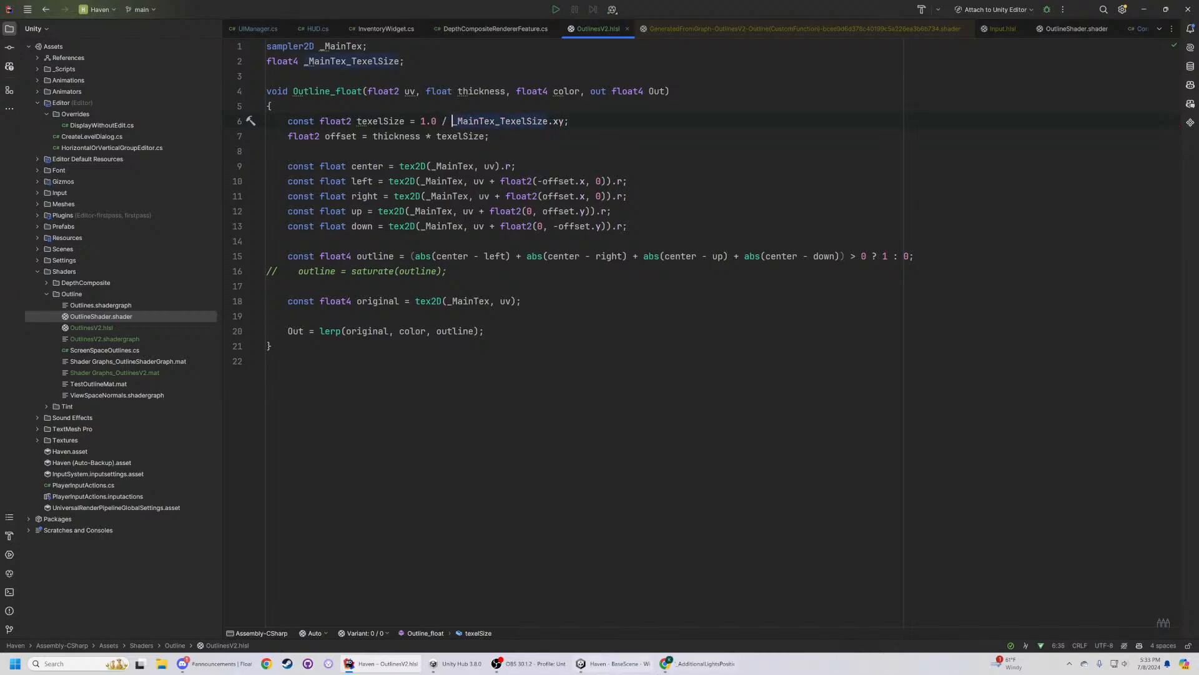
- Switch to Unity and run the game to check the scene for outlines from a wider camera view
click(581, 664)
click(584, 26)
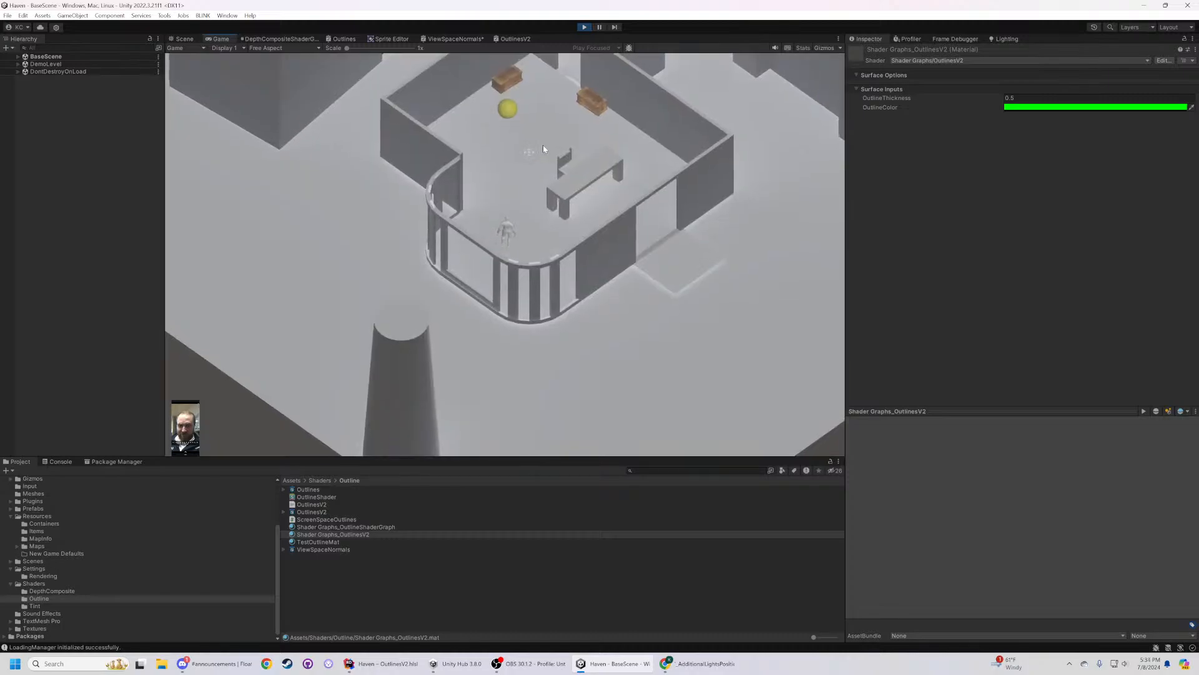
scroll(556, 169, down, 3)
key(w)
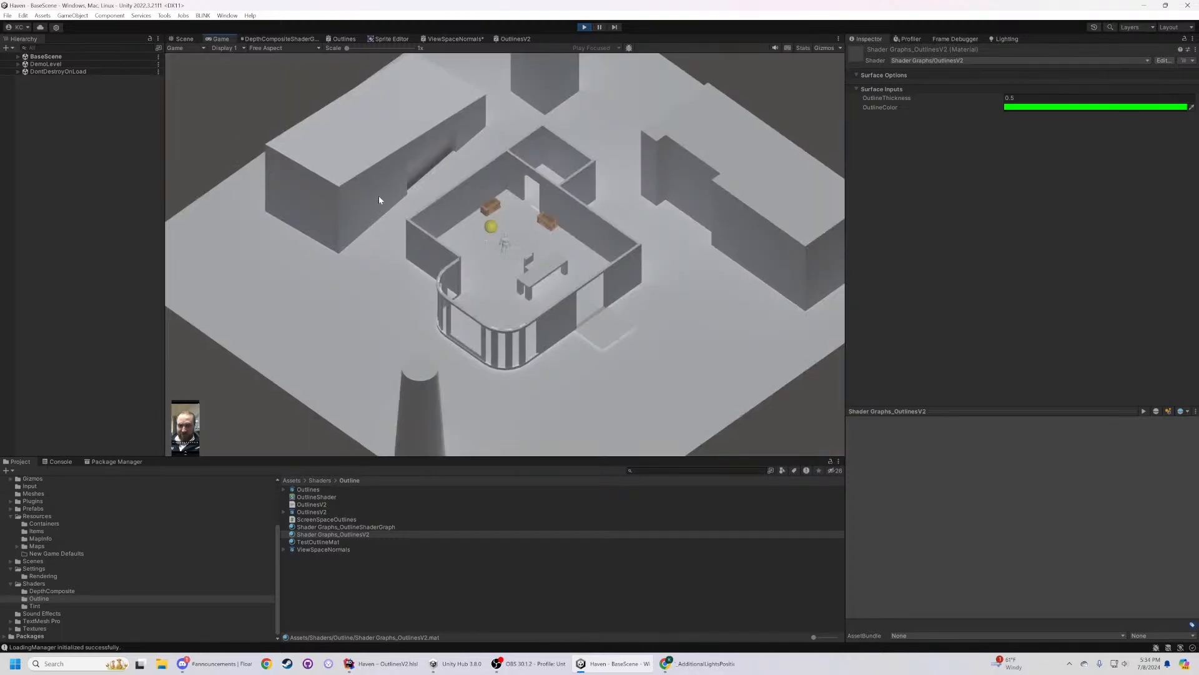
- Put the Player object from BaseScene on the Outline layer in the running game, check the rendering and stop the game
click(17, 56)
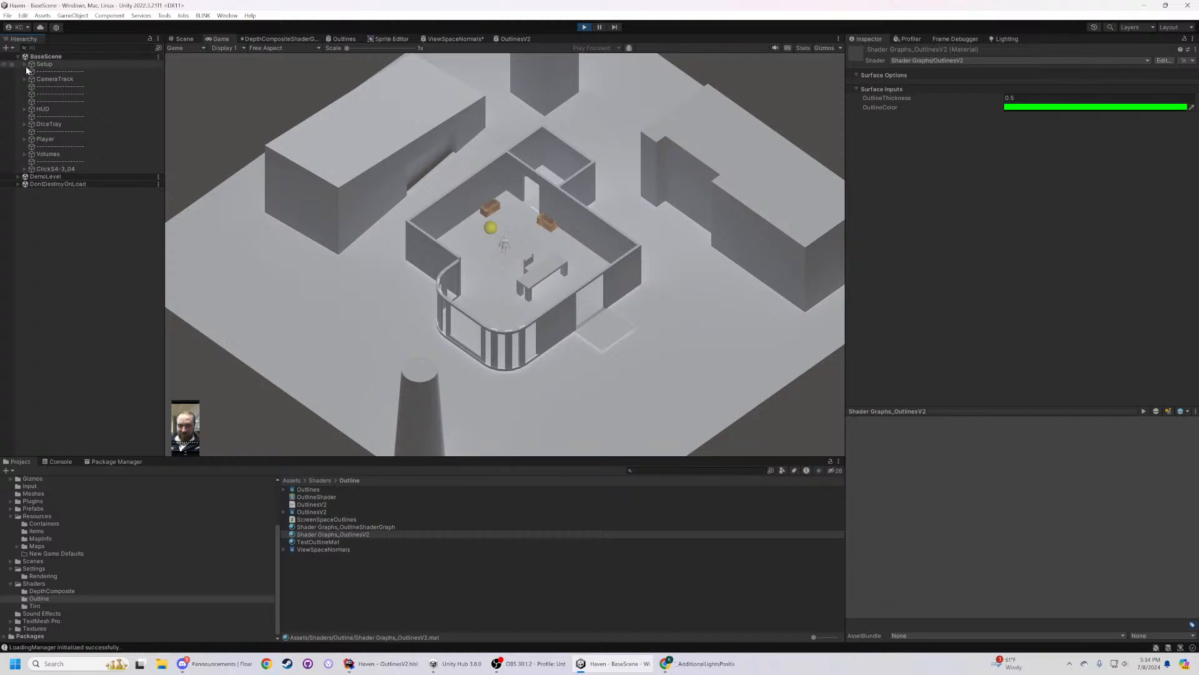
click(55, 138)
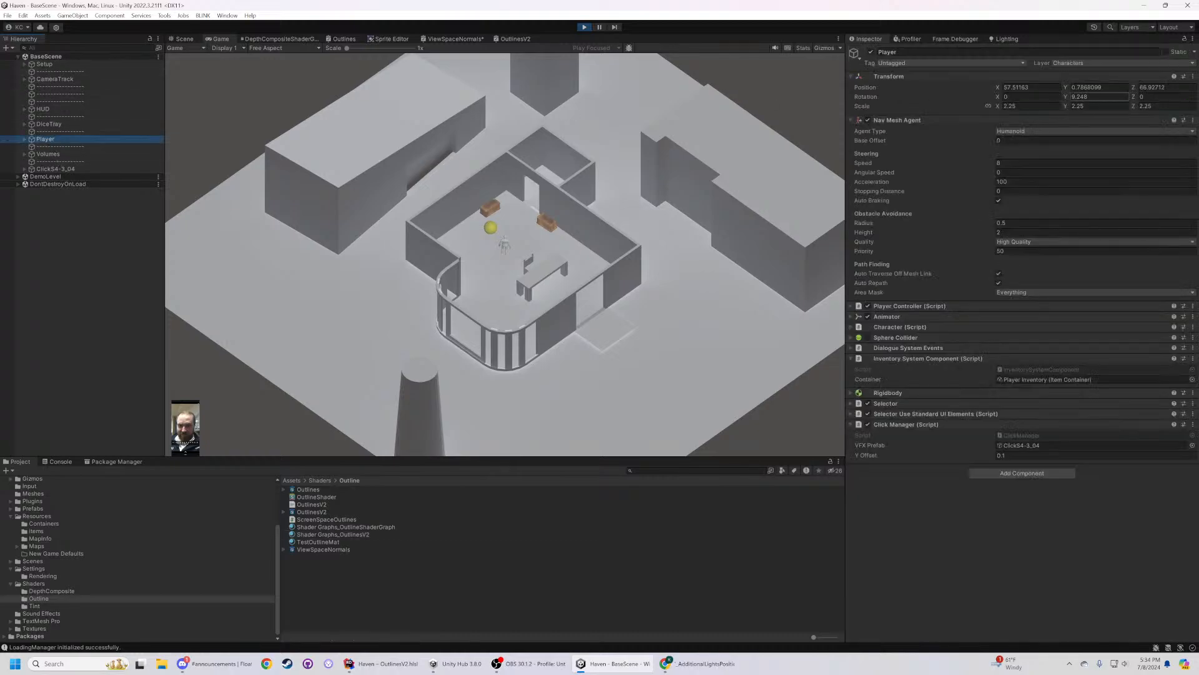
click(1081, 65)
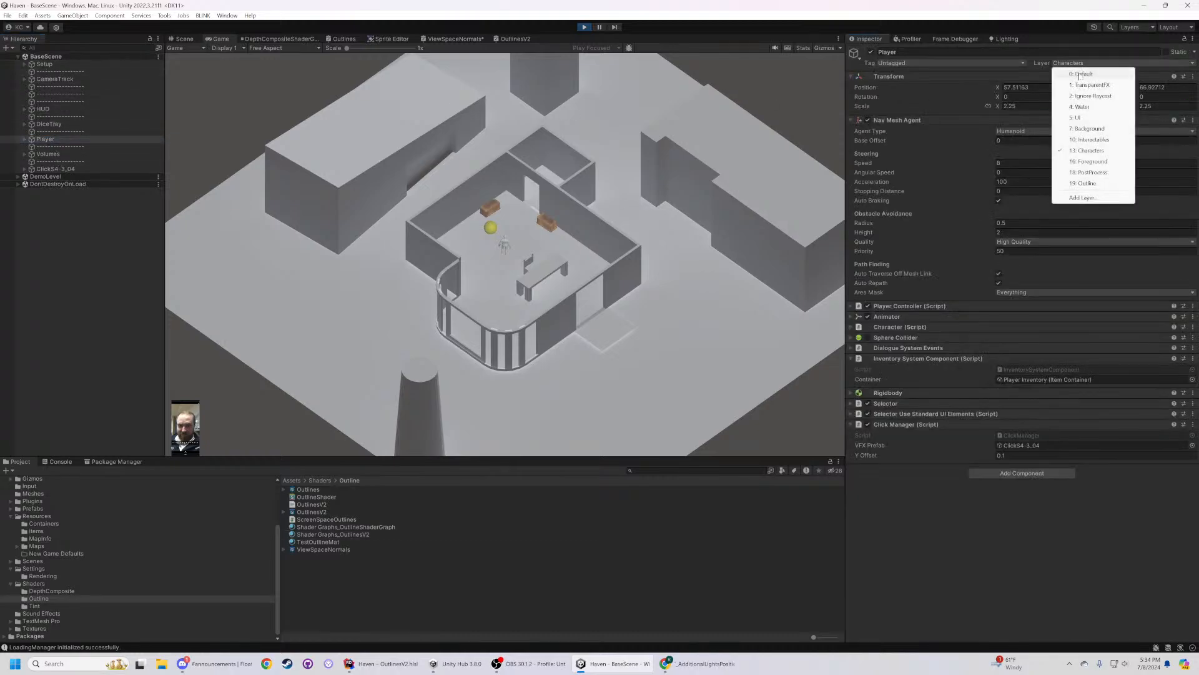
click(1099, 185)
click(575, 347)
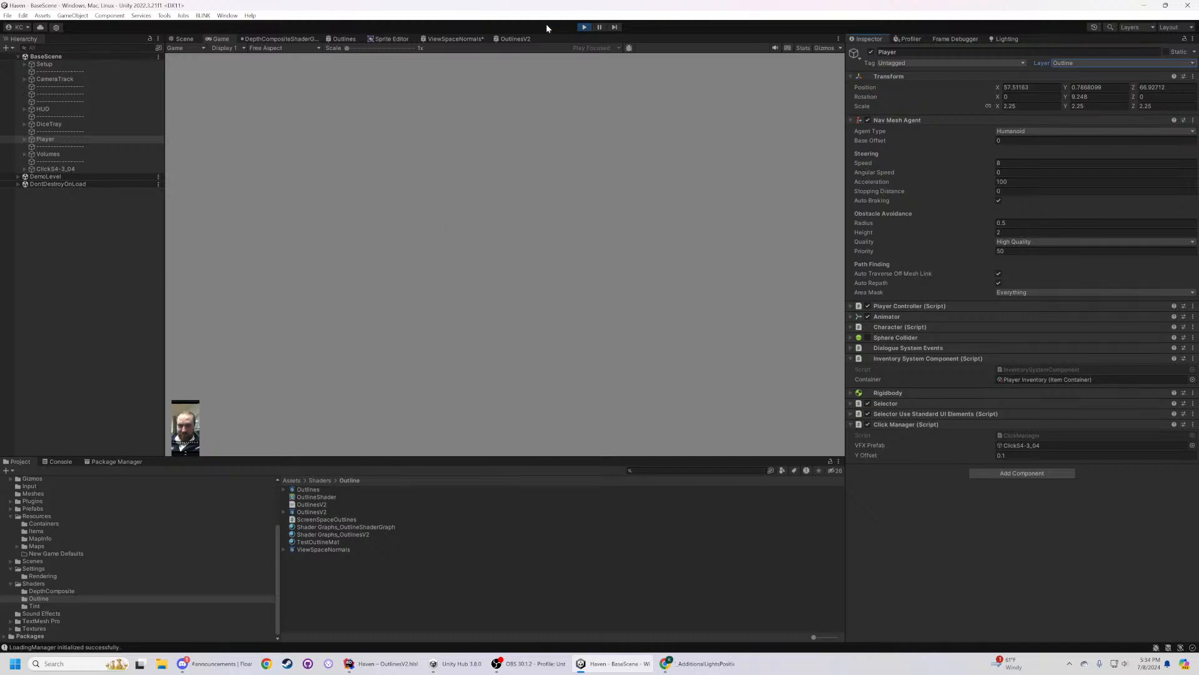
click(584, 27)
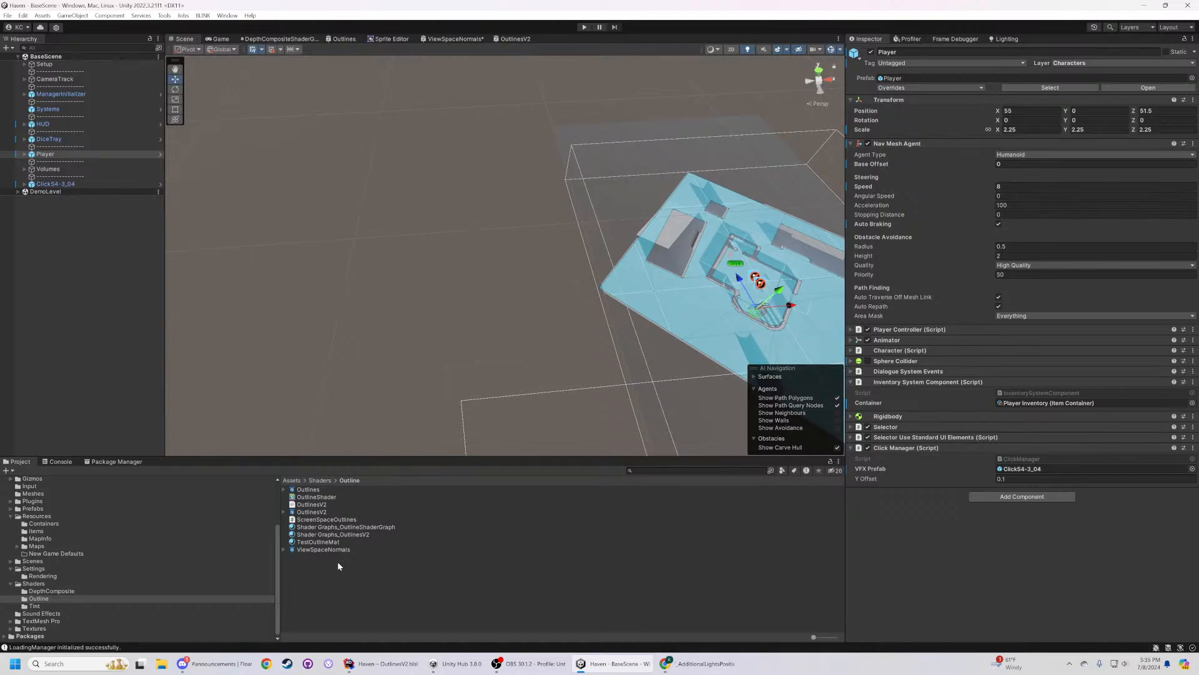
- Switch to Chrome and search Google in a new tab for "unity SAMPLE_TEXTURE2D"
click(703, 663)
key(ctrl+t)
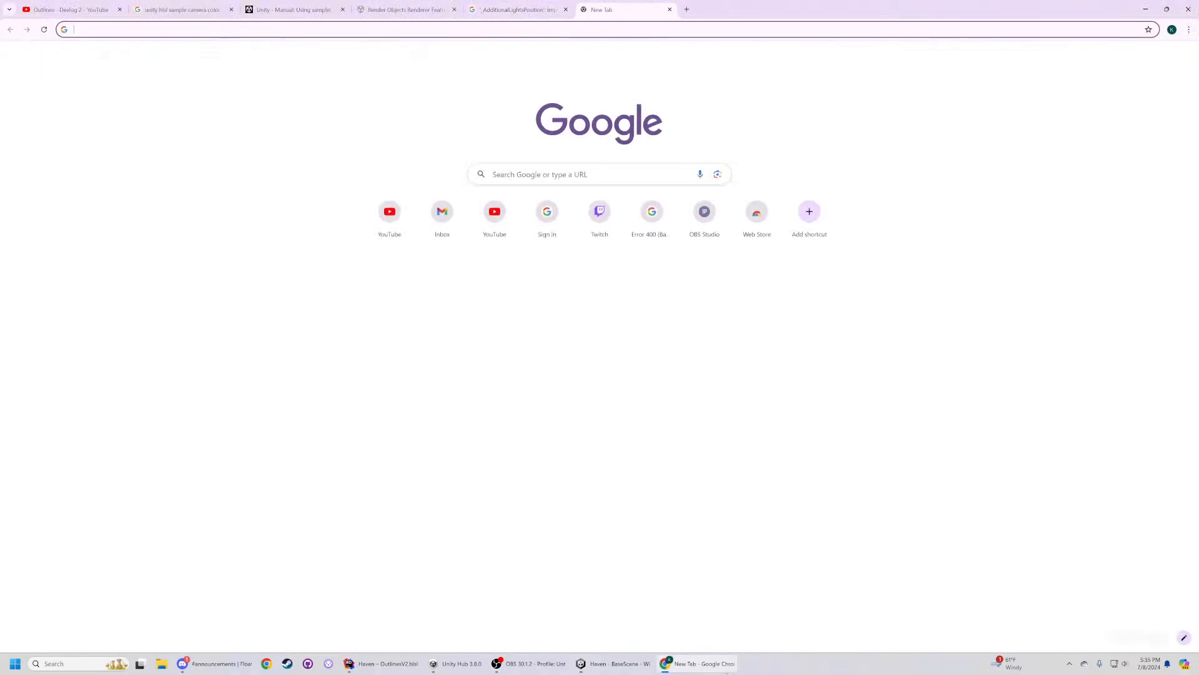
text(unio)
key(BackSpace)
text(ty SAMPL)
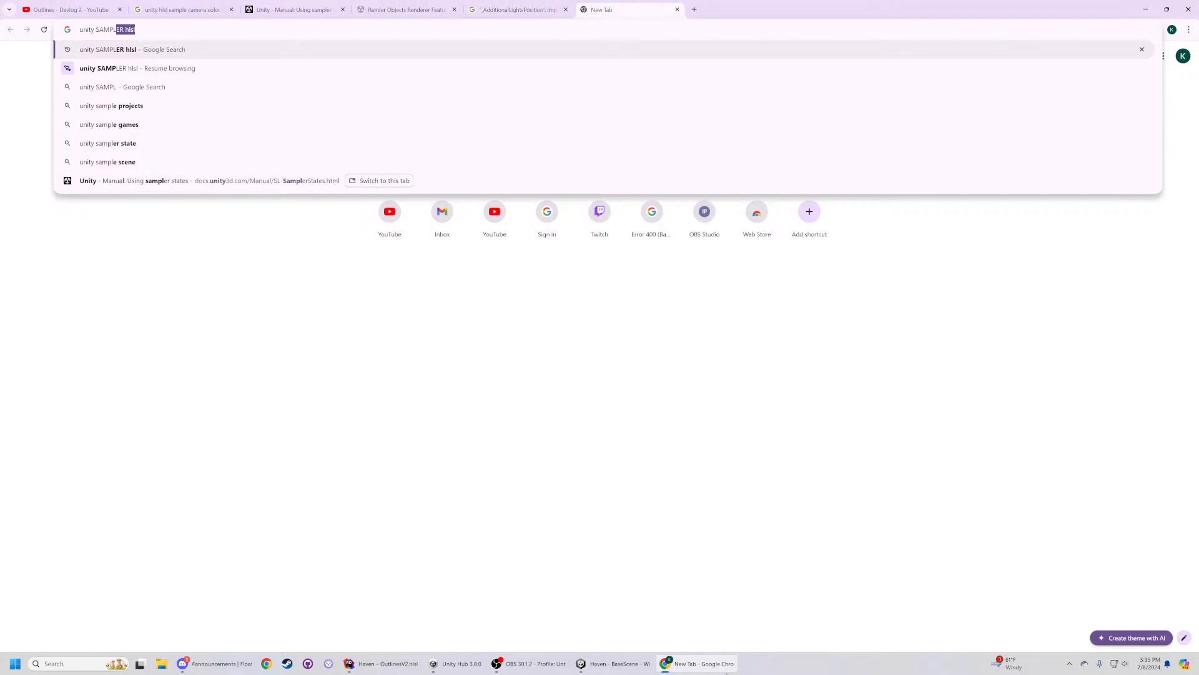
text(E_TEXTUR)
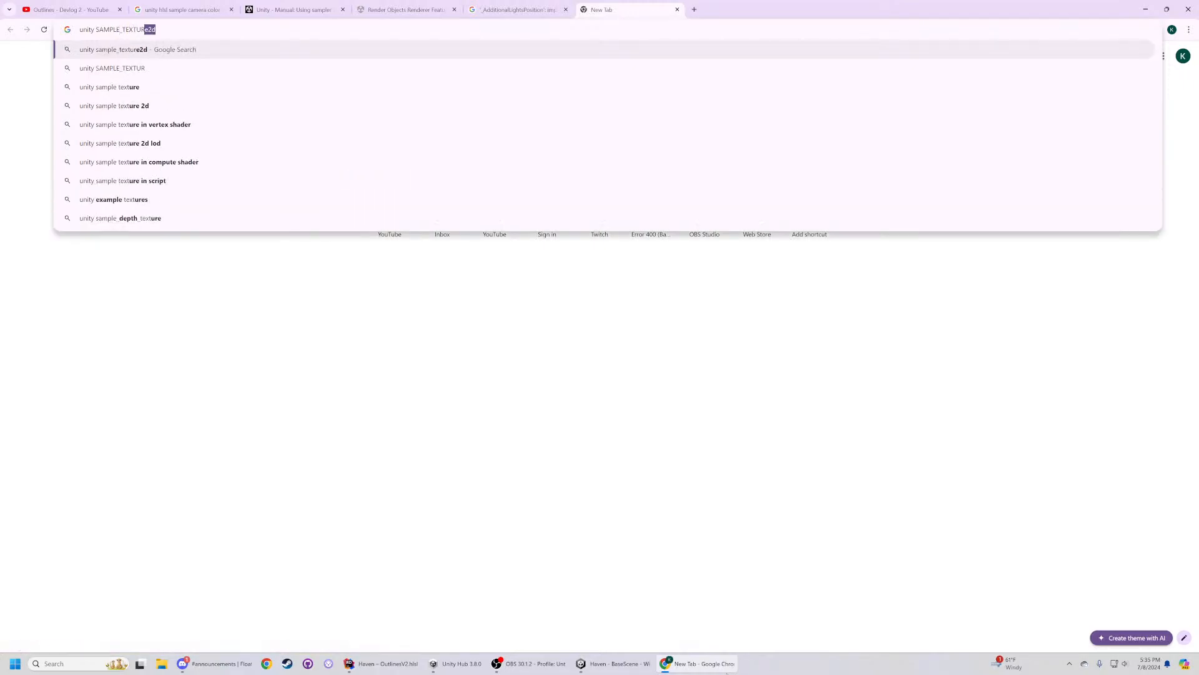
text(E2d)
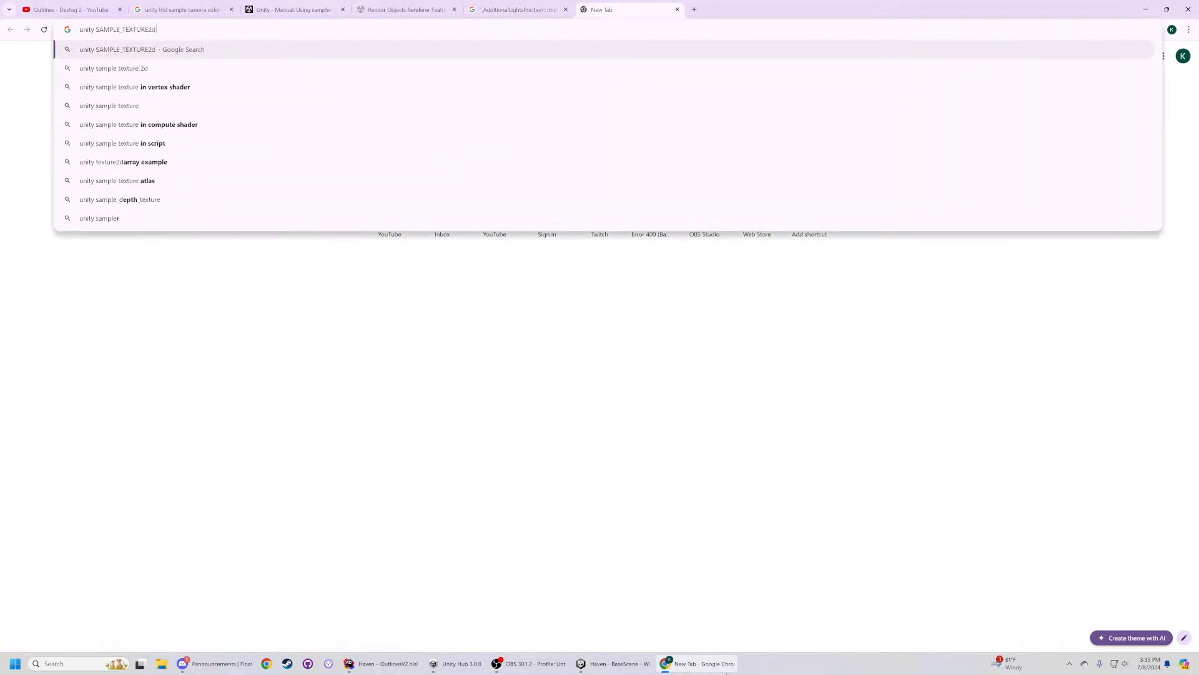
key(Return)
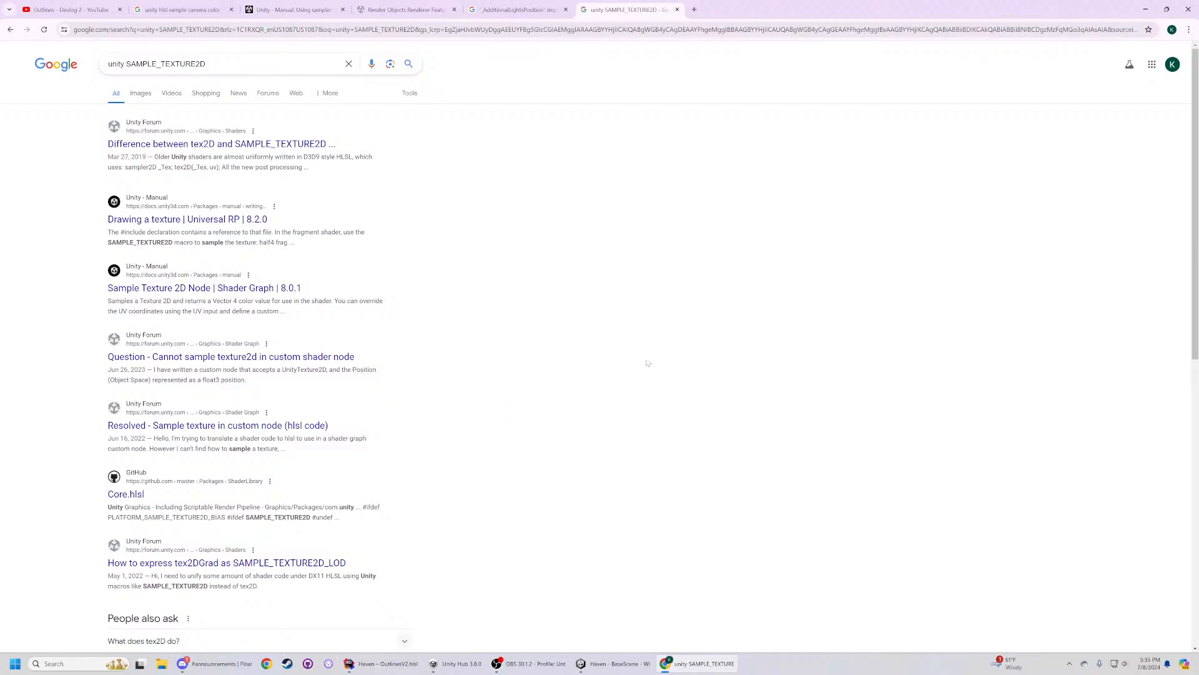
- Read the Unity forum thread on the difference between tex2D and SAMPLE_TEXTURE2D, including the reply comparing D3D9 and D3D11 style sampling
click(306, 144)
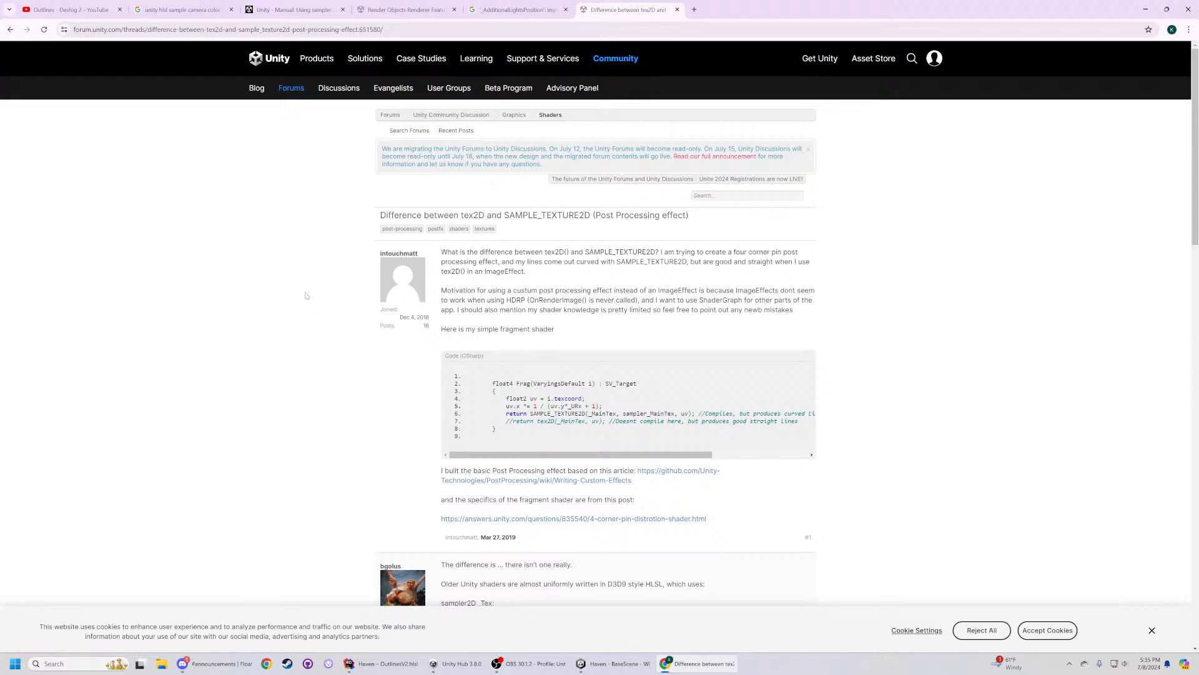
scroll(313, 290, down, 2)
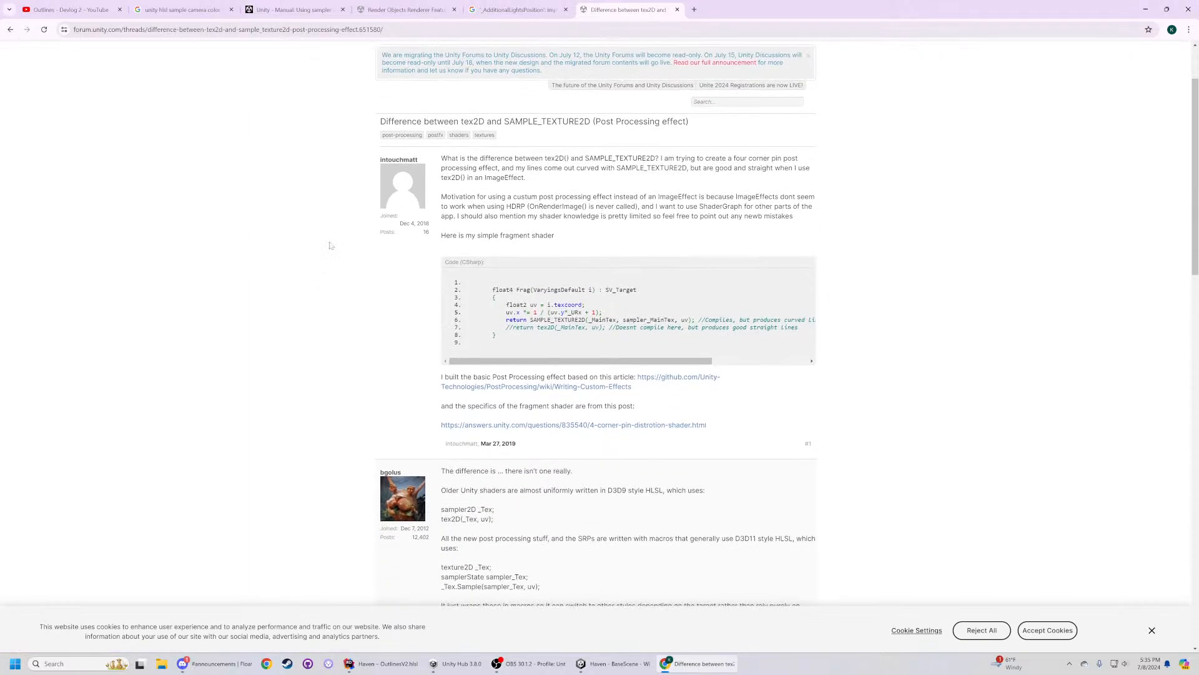
scroll(331, 245, down, 3)
drag(457, 349, 496, 348)
click(509, 356)
click(494, 345)
scroll(494, 344, down, 2)
mouse_move(467, 304)
mouse_down()
mouse_move(526, 314)
mouse_move(480, 285)
mouse_up()
click(527, 314)
click(480, 285)
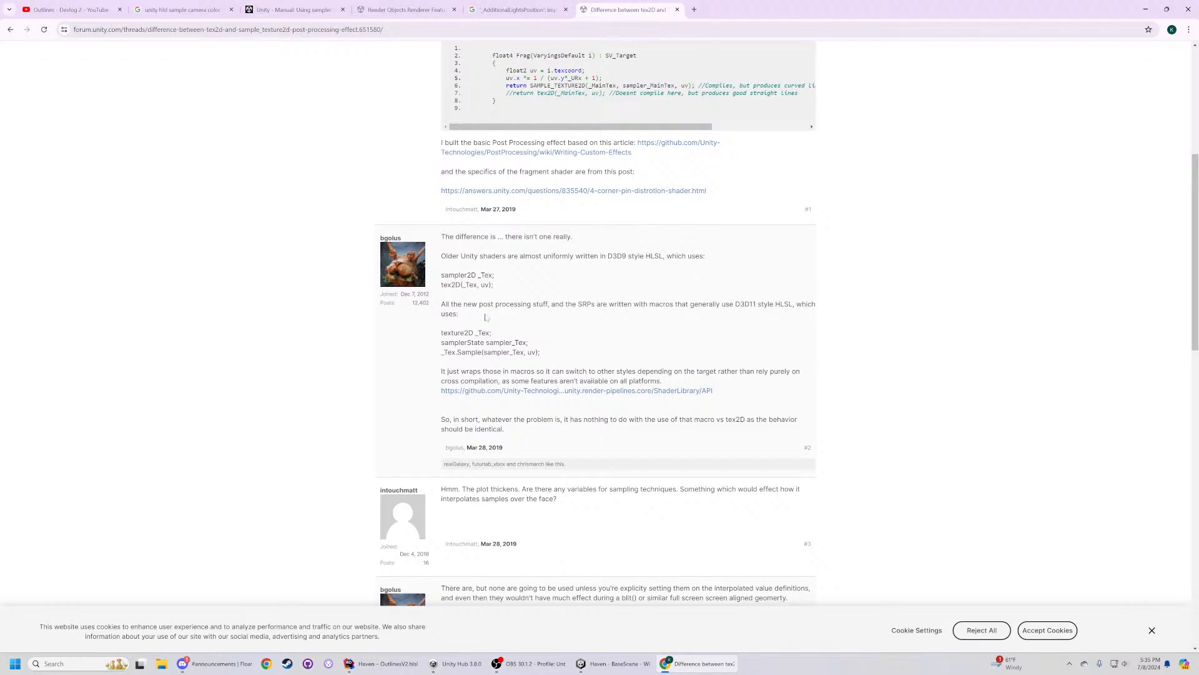
drag(485, 343, 452, 334)
click(453, 334)
- Switch to Rider and try to replace the sampler2D type of the _MainTex declaration in OutlinesV2.hlsl
click(581, 663)
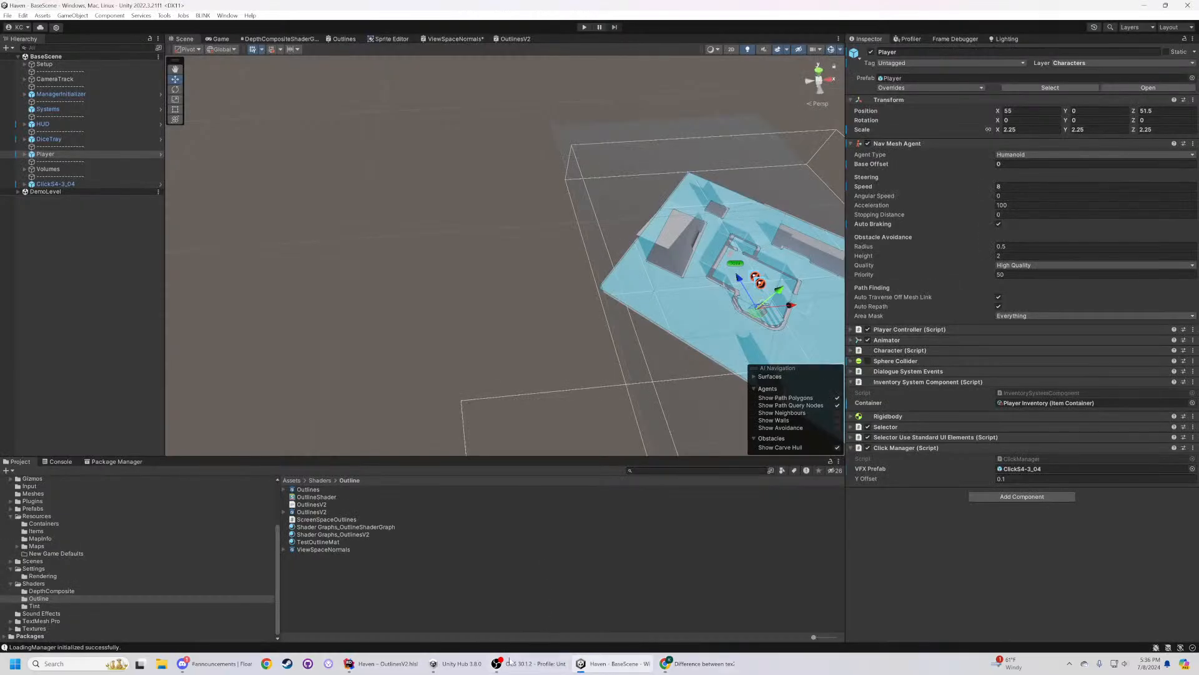
click(382, 664)
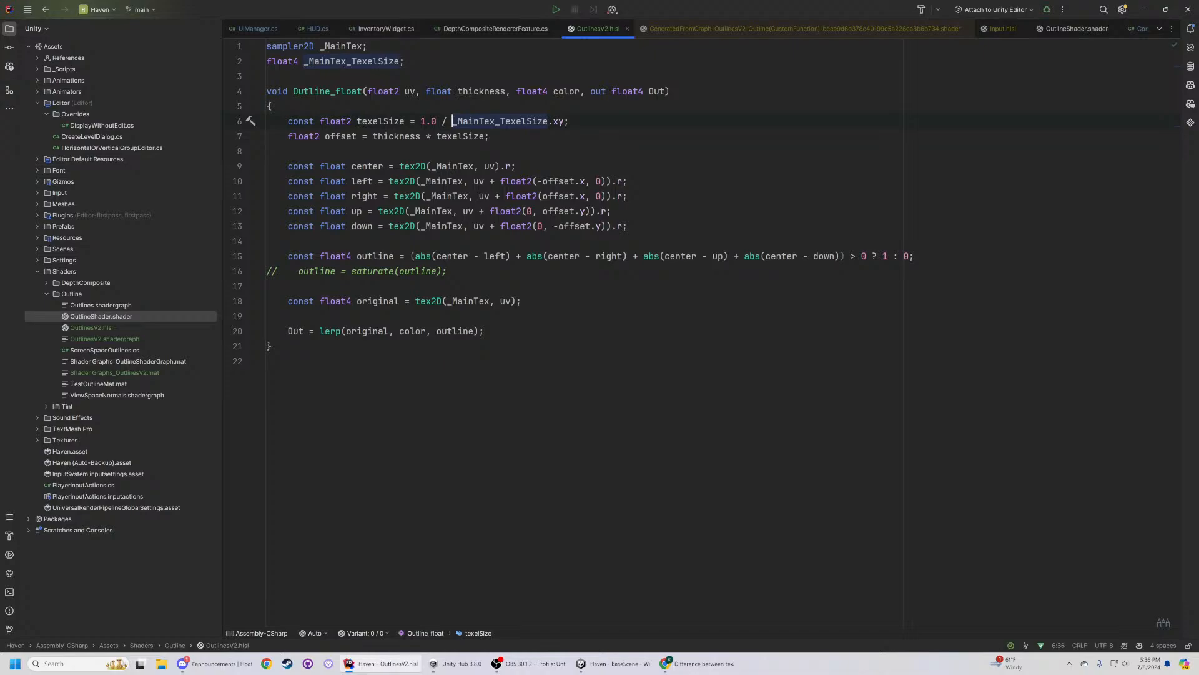
click(310, 47)
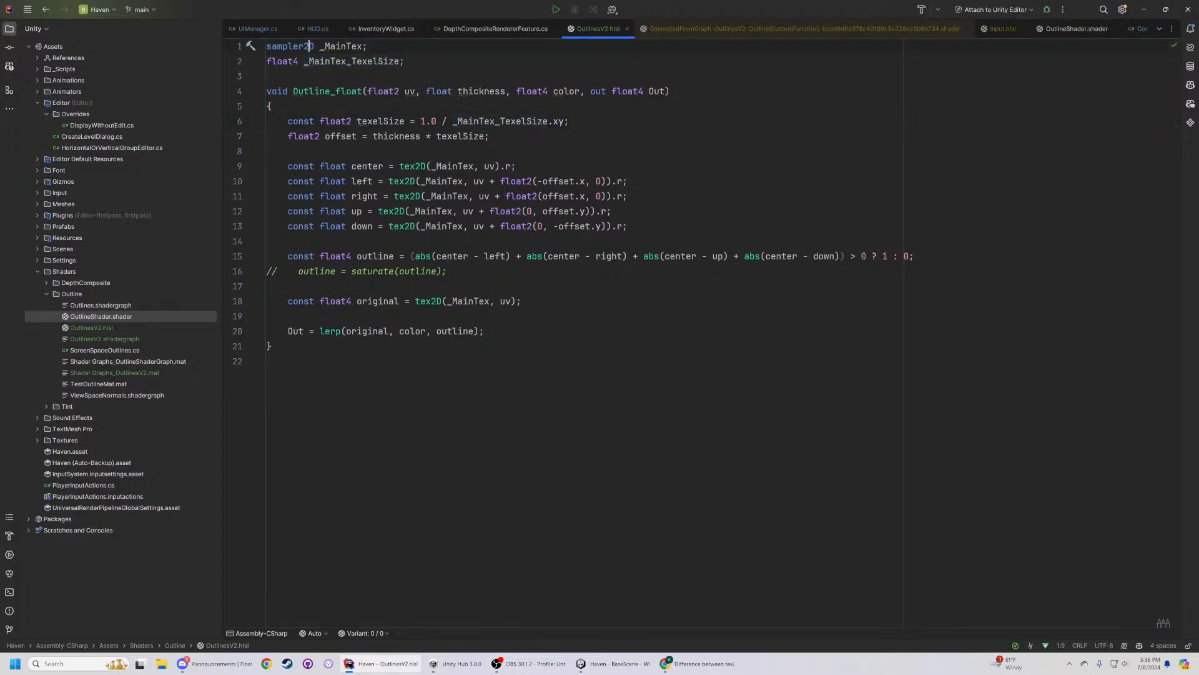
key(Delete)
key(BackSpace)
key(BackSpace)
key(BackSpace)
key(BackSpace)
key(BackSpace)
key(BackSpace)
key(BackSpace)
key(BackSpace)
text(SAM)
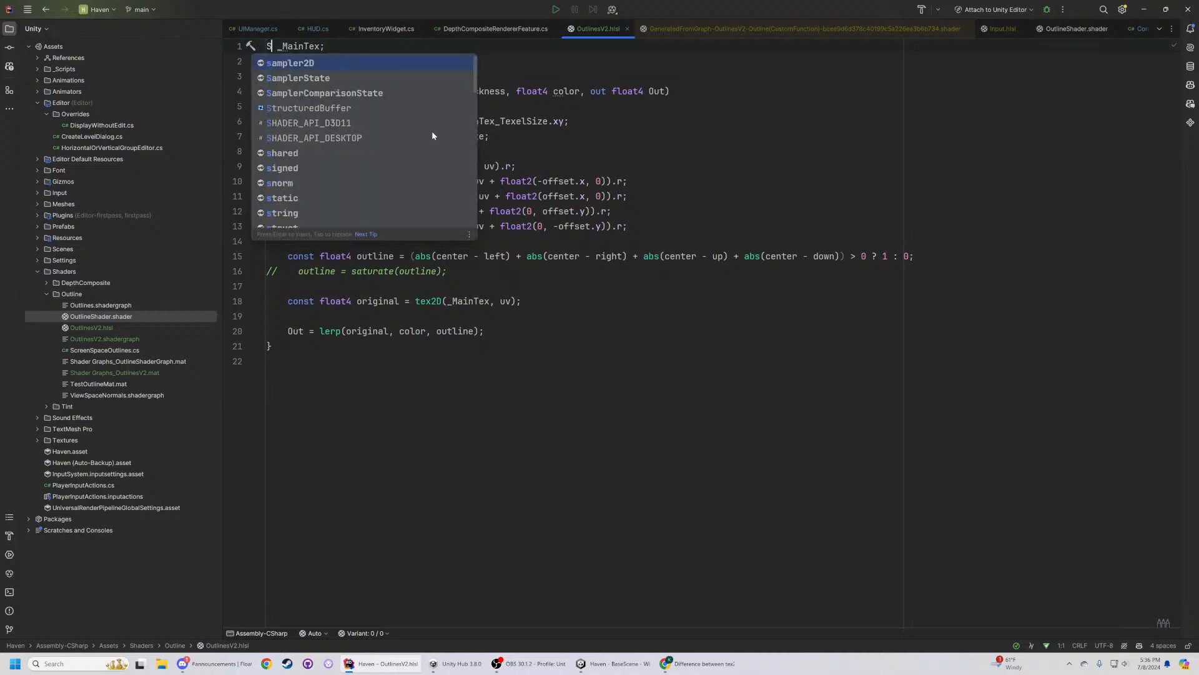
text(P)
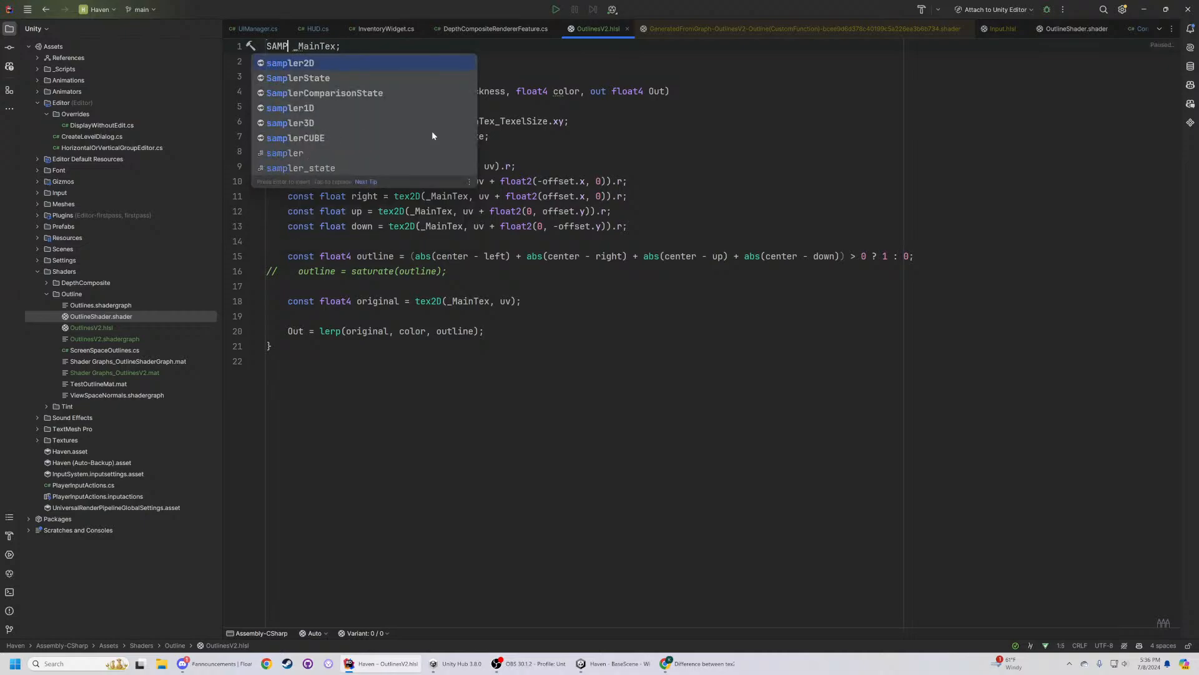
key(Return)
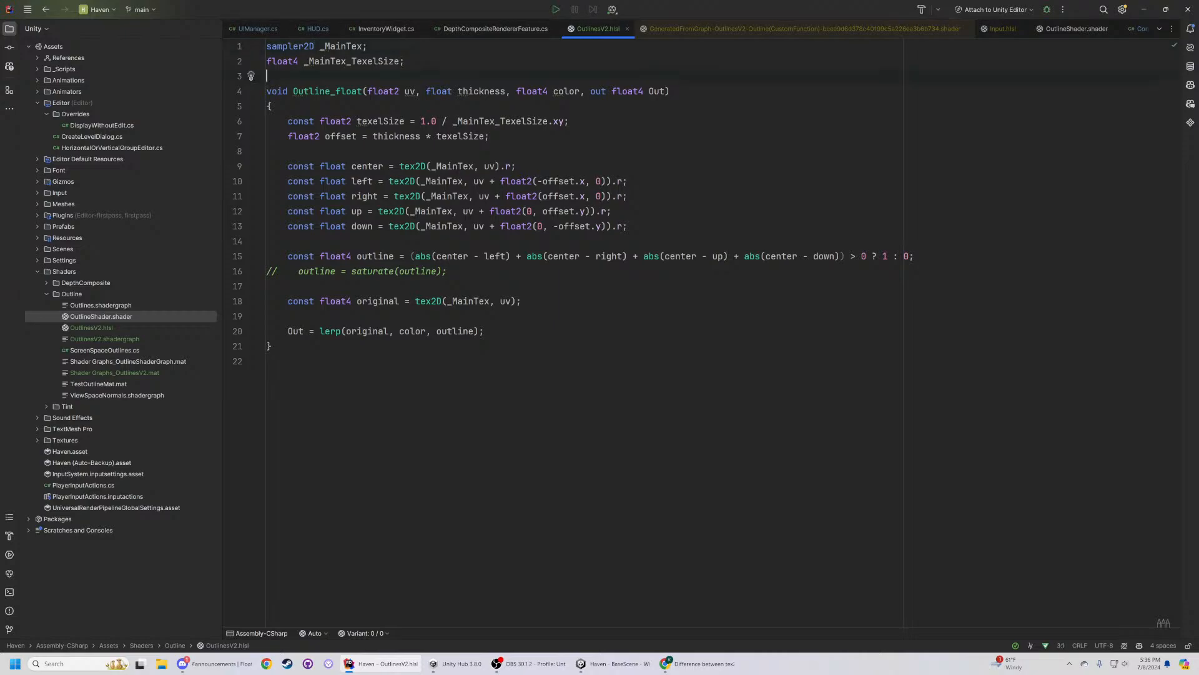
- Examine the _MainTex declaration, the tex2D samples, the original color and the final lerp expression in OutlinesV2.hlsl
click(283, 61)
mouse_move(346, 48)
click(416, 181)
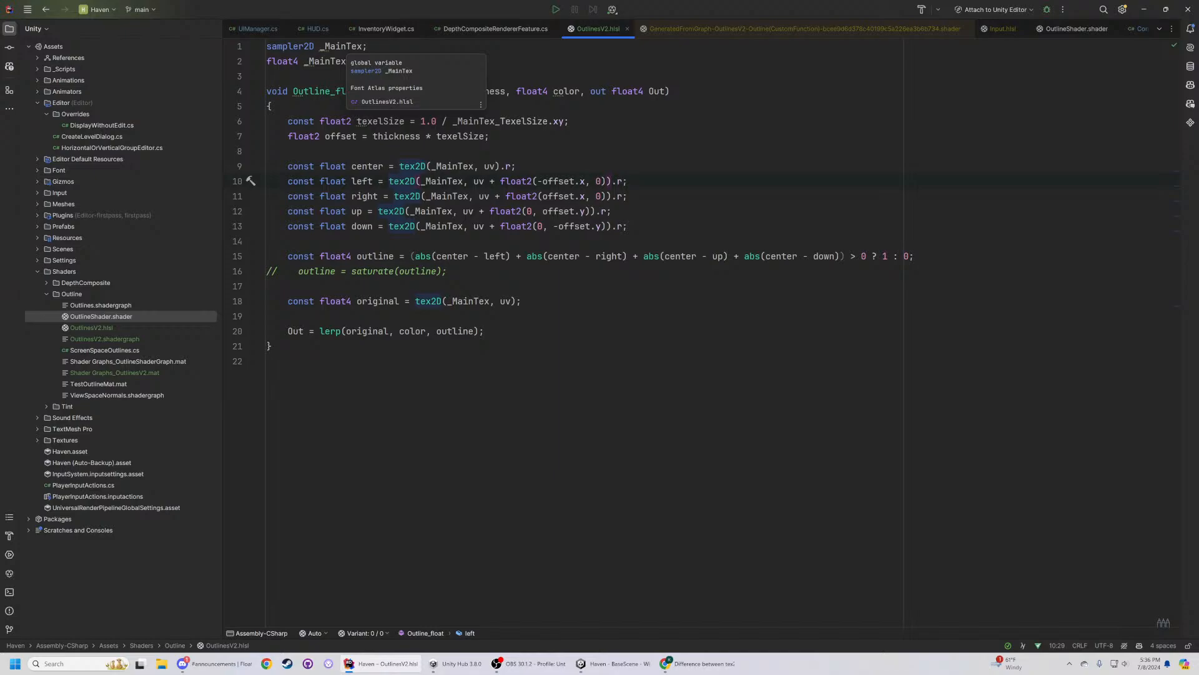
click(345, 47)
double_click(345, 46)
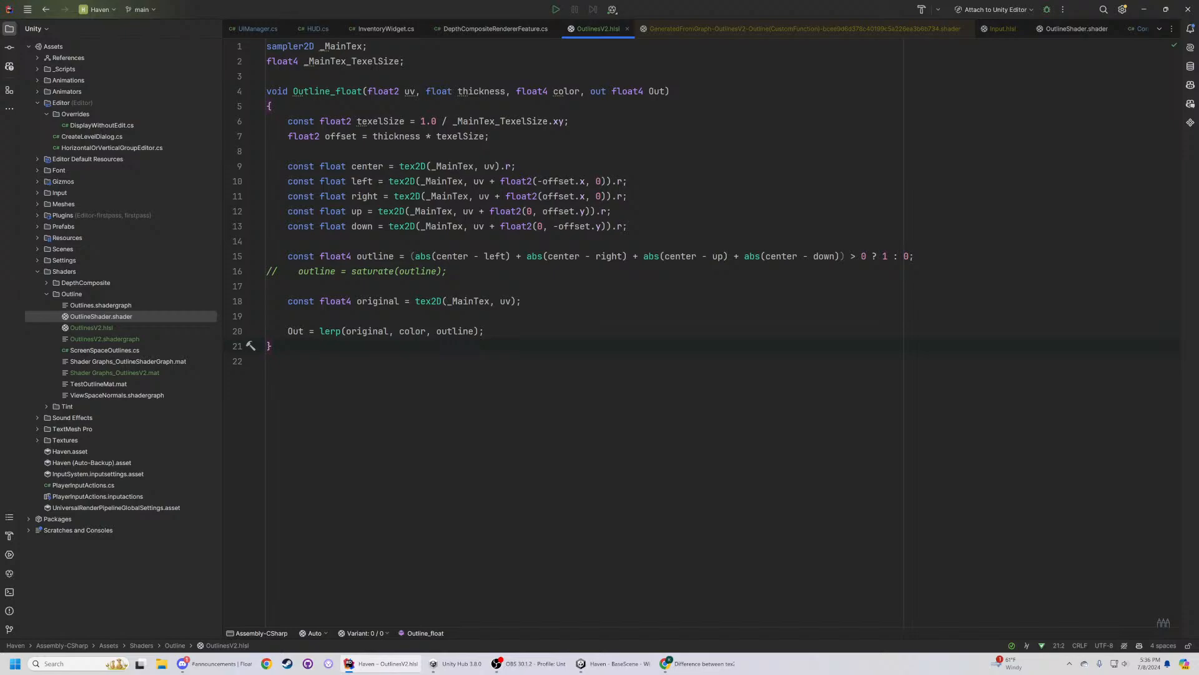
double_click(368, 301)
click(267, 361)
double_click(374, 301)
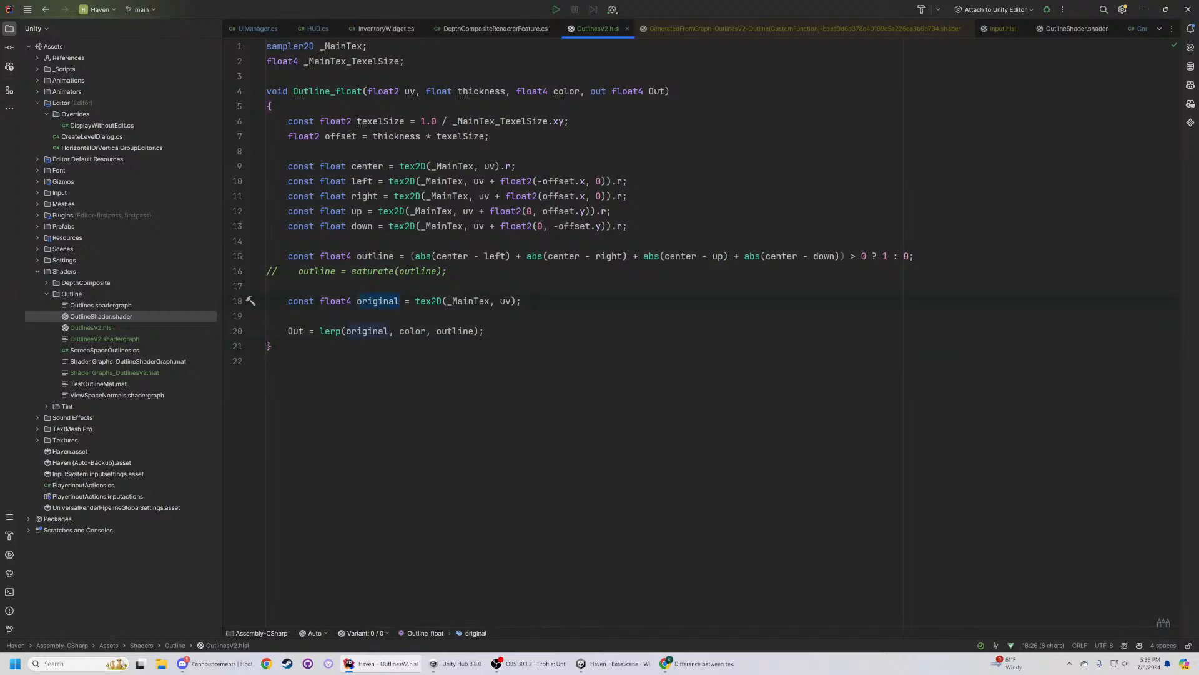
click(272, 346)
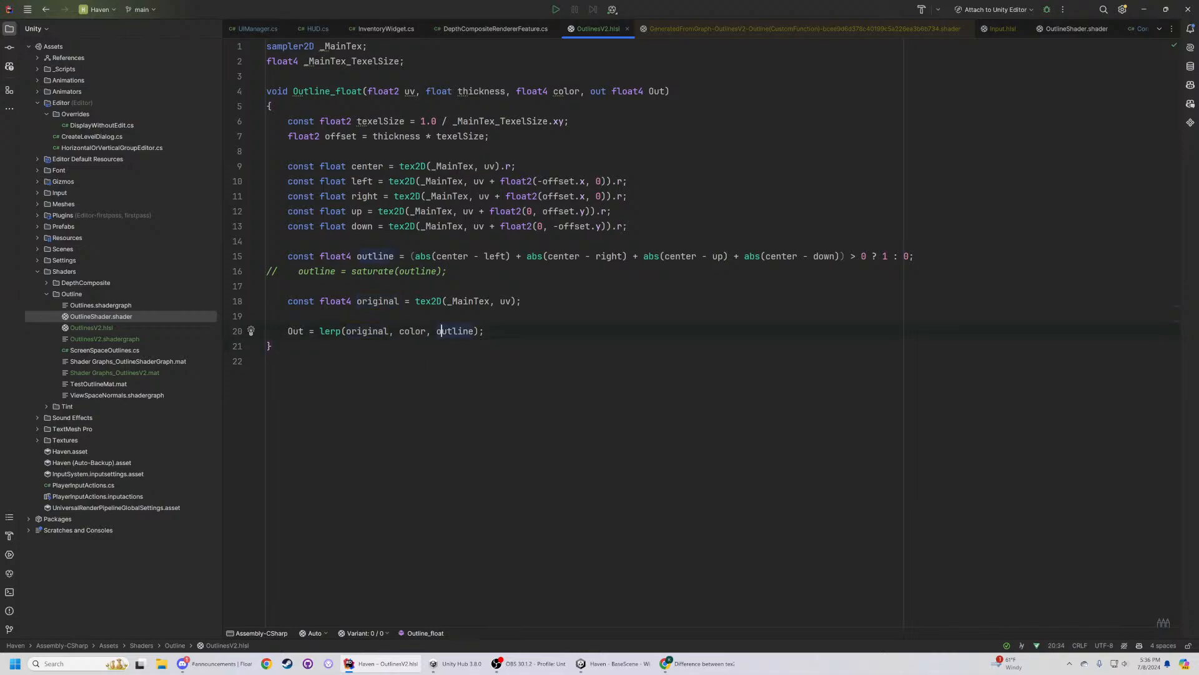
click(422, 331)
drag(320, 331, 484, 331)
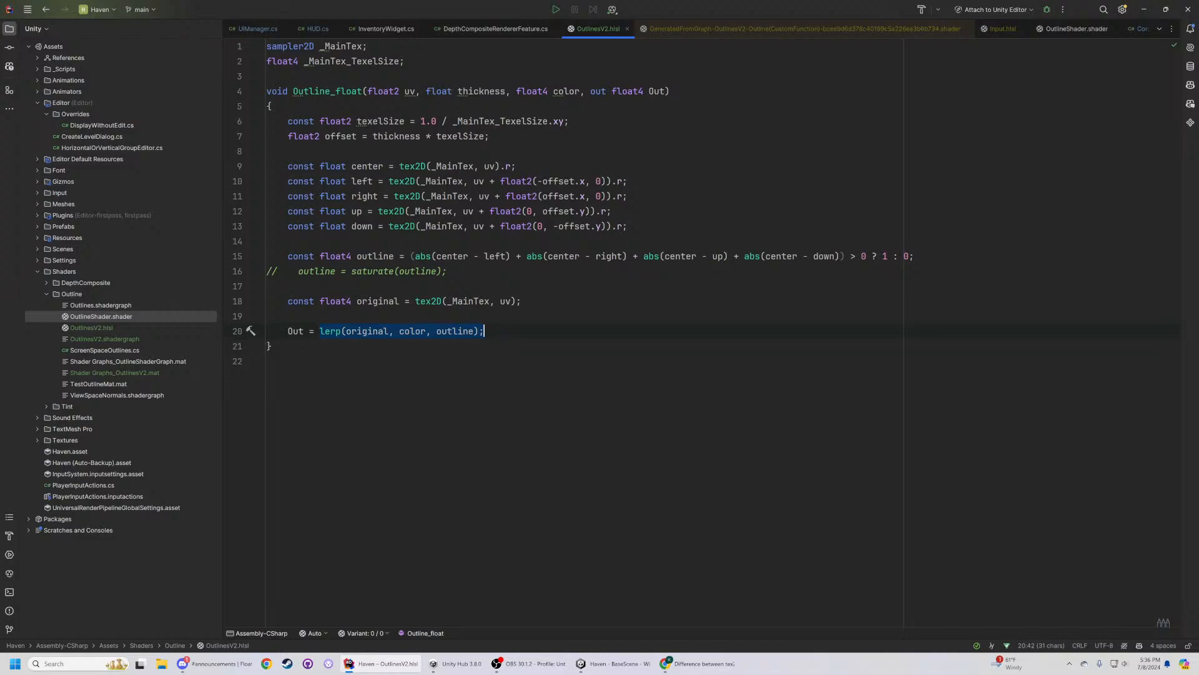
double_click(360, 301)
drag(320, 331, 484, 331)
- Switch to Unity and inspect the Outline custom function node, its thickness property and its connections in the OutlinesV2 shader graph
key(alt+Tab)
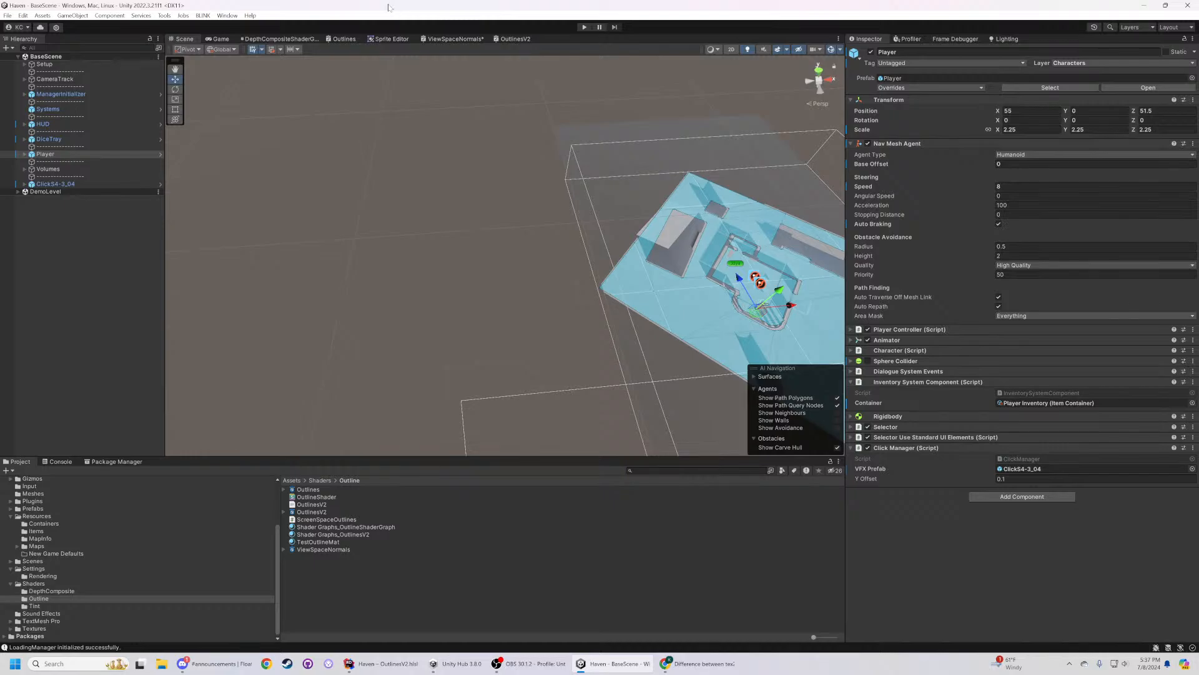
click(507, 39)
click(458, 315)
click(535, 339)
click(471, 289)
middle_drag(592, 340, 627, 351)
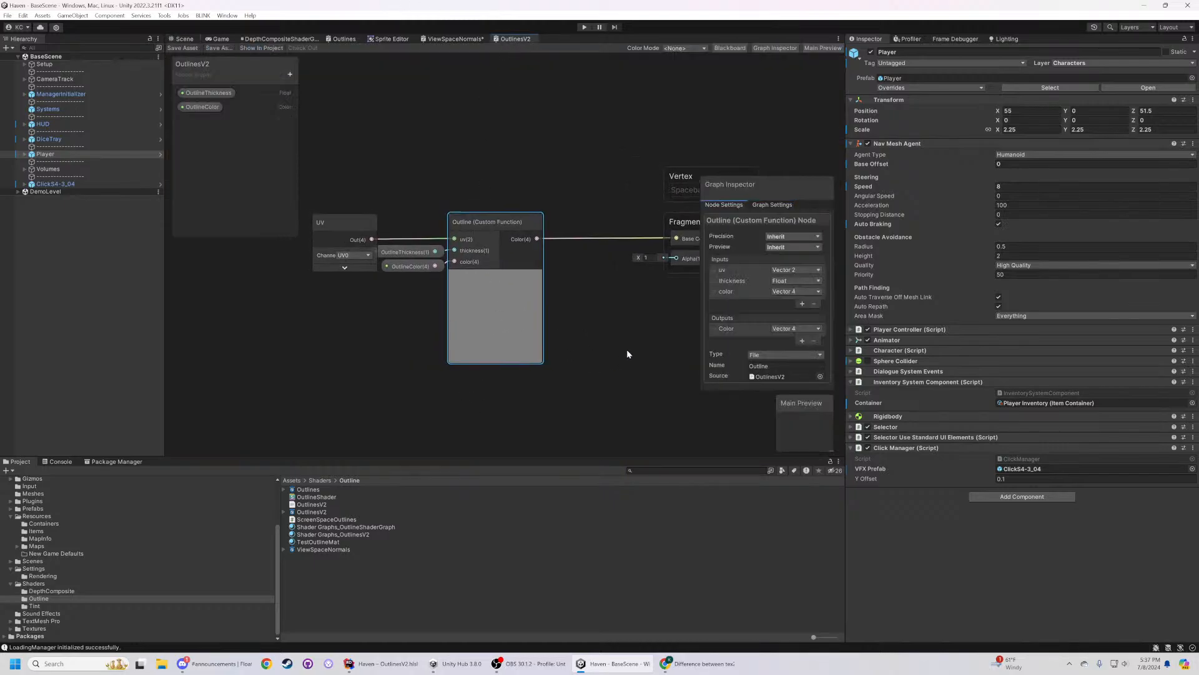
right_click(623, 344)
click(587, 329)
click(524, 326)
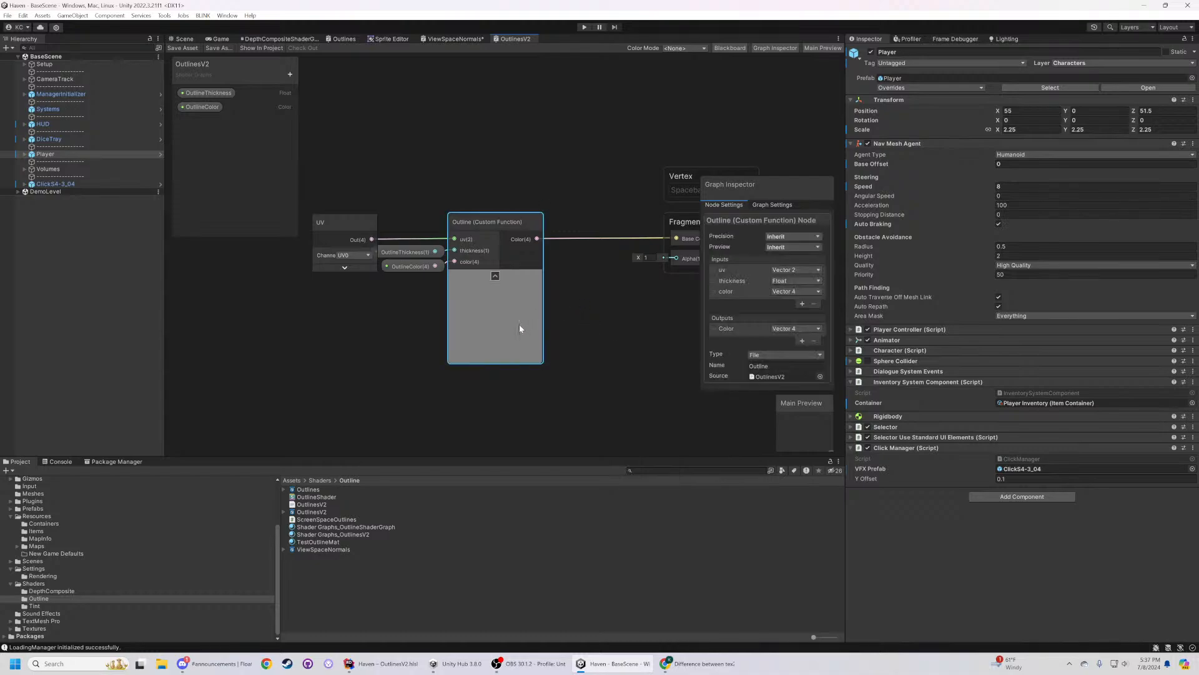
click(407, 252)
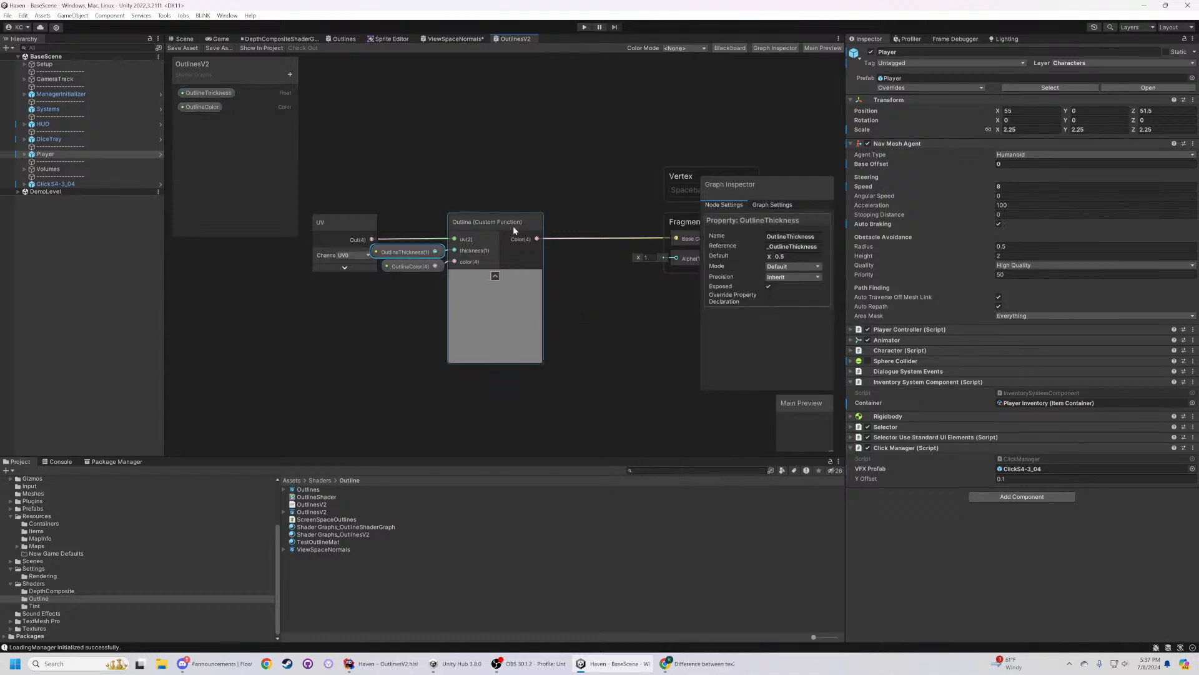
click(476, 308)
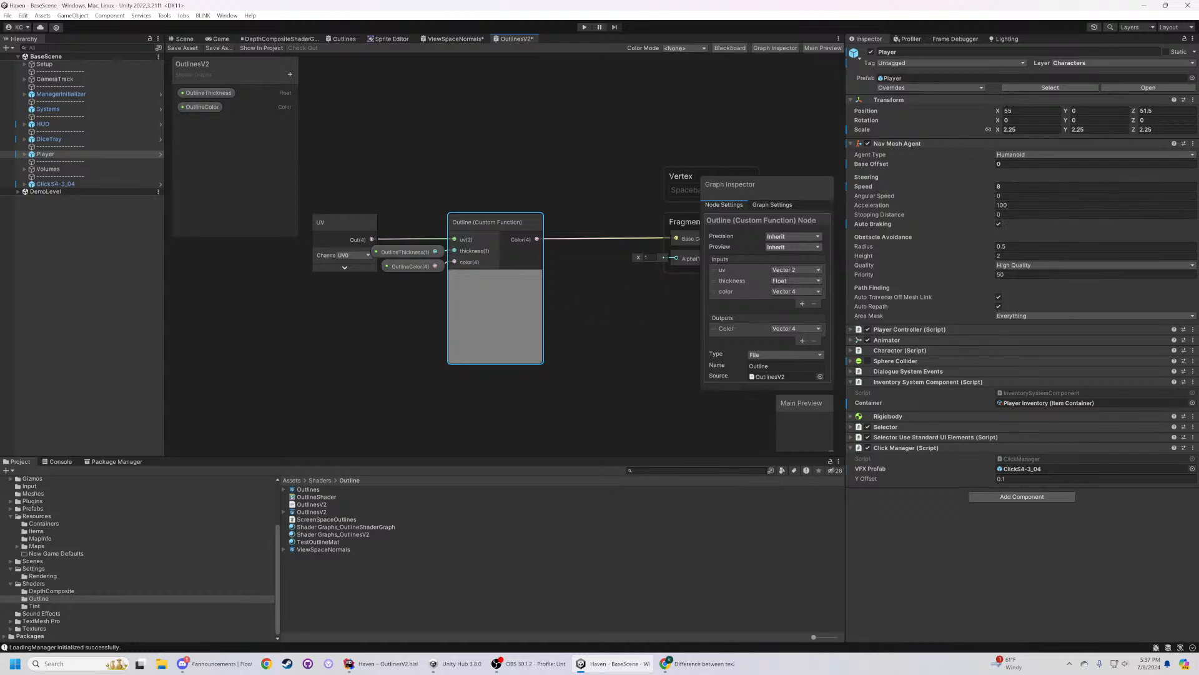
click(377, 330)
middle_drag(409, 331, 494, 367)
click(590, 360)
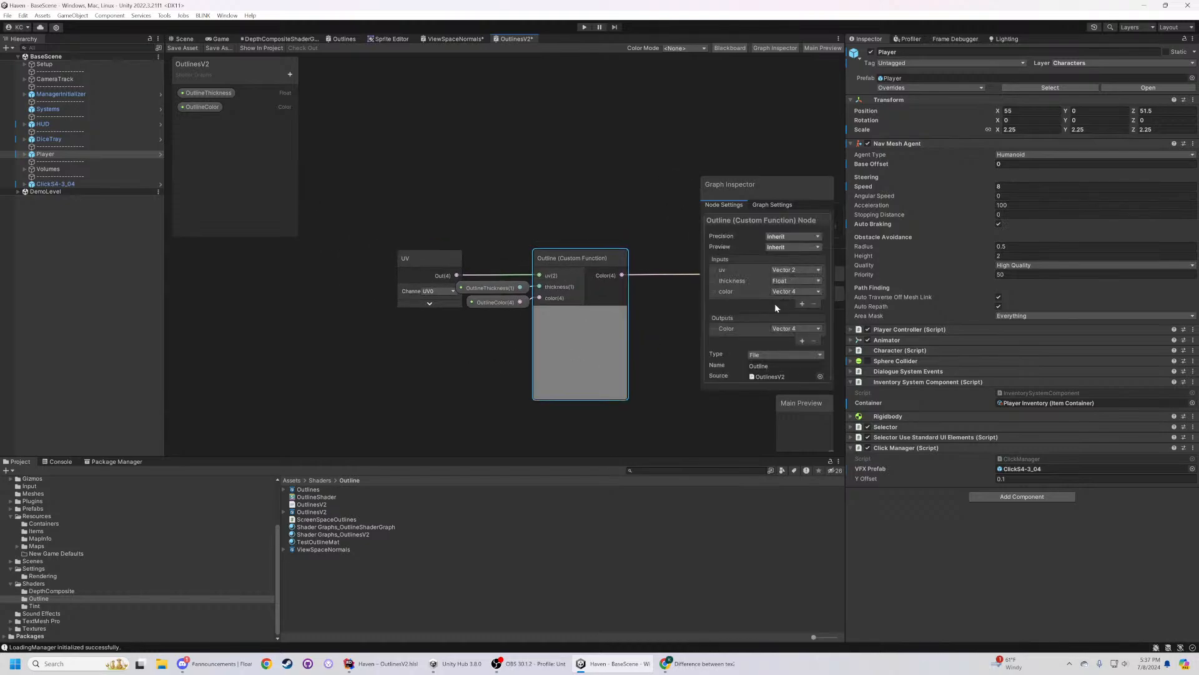
middle_drag(609, 311, 448, 264)
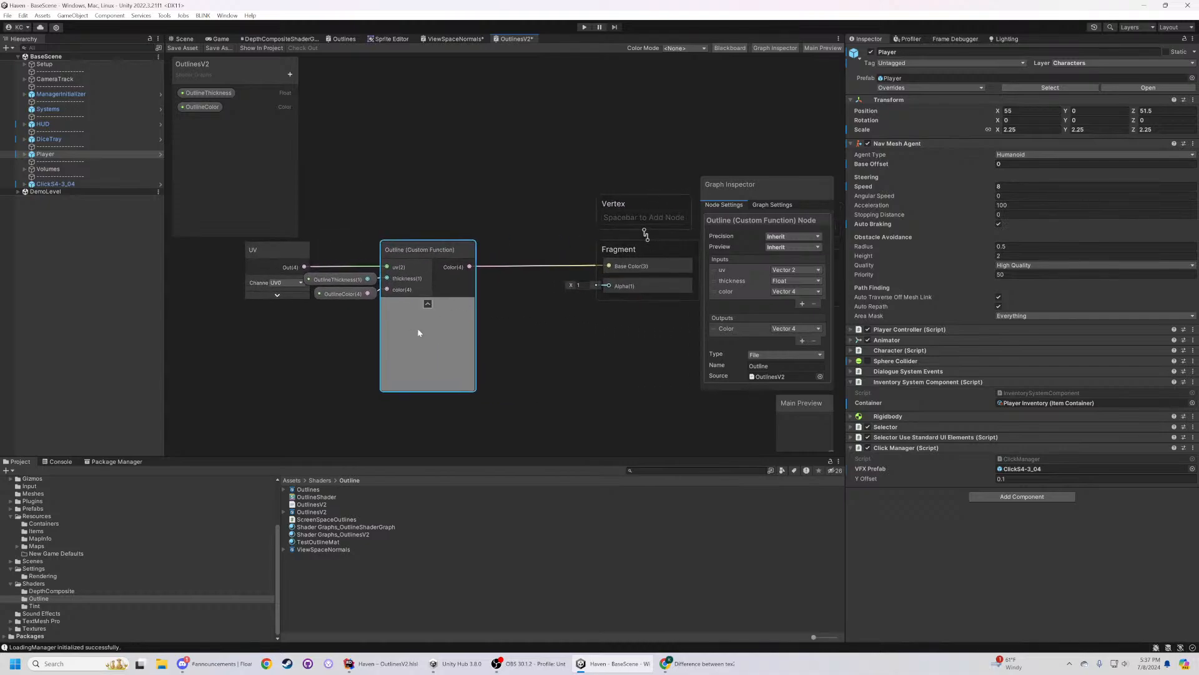
- Rename the Outline custom function node's Color output to Out and save the OutlinesV2 shader graph
mouse_move(396, 663)
double_click(737, 328)
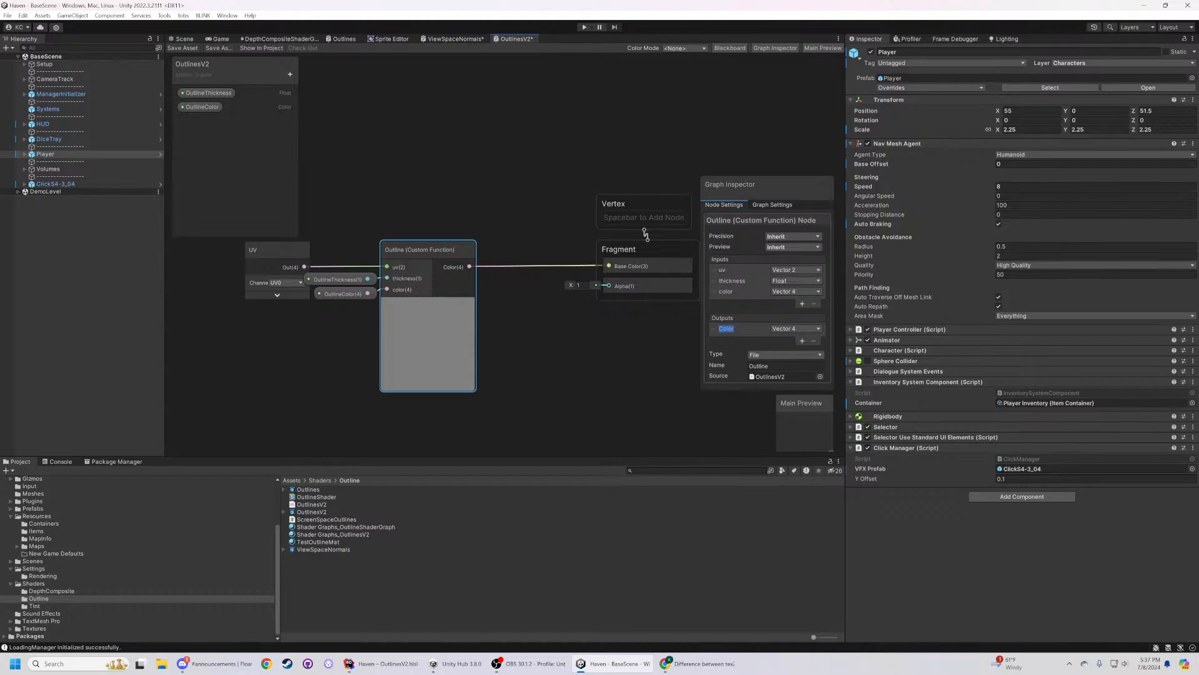
text(Out)
click(549, 376)
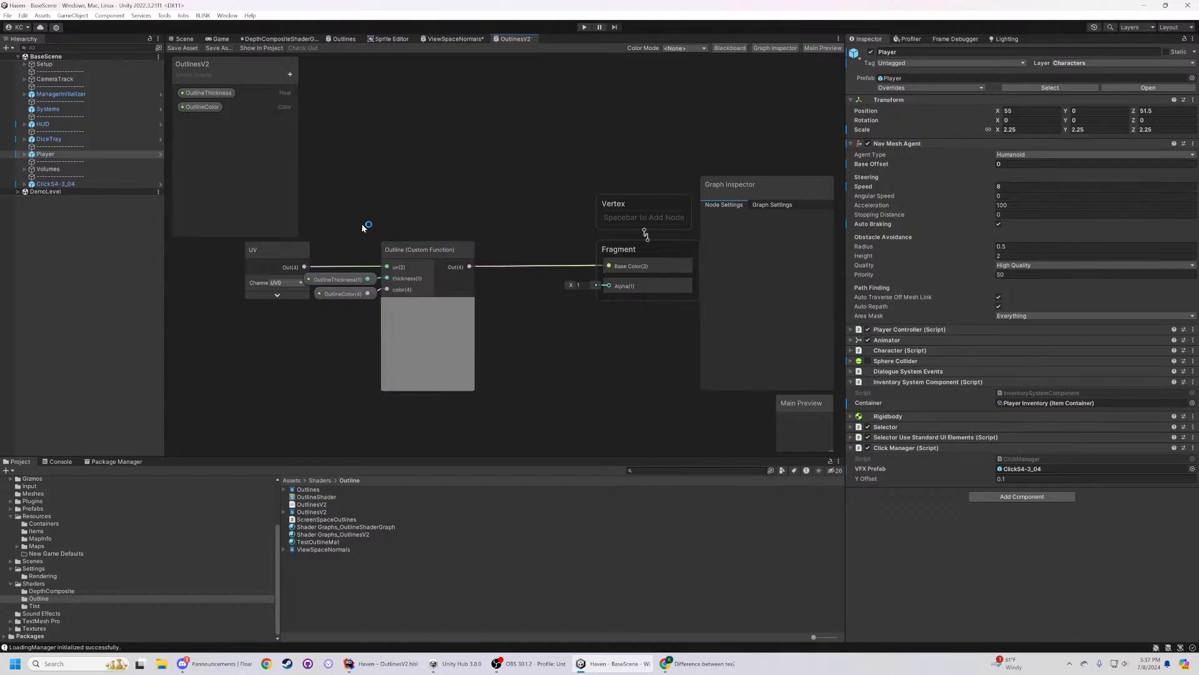
click(420, 268)
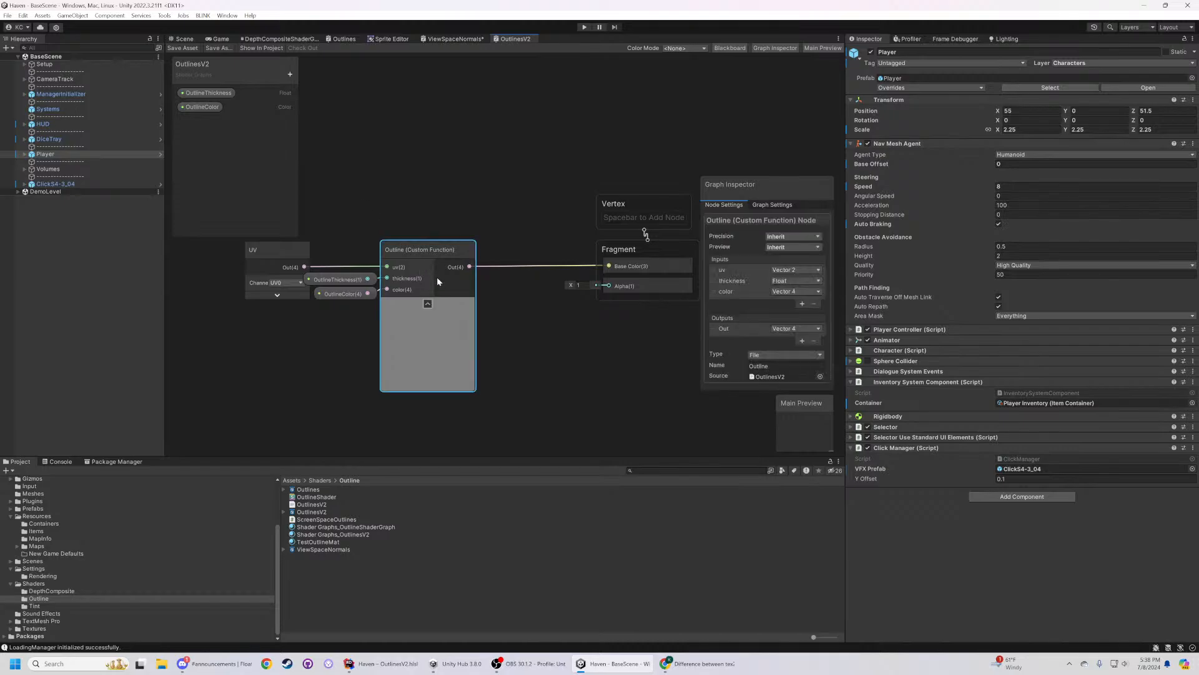
double_click(461, 366)
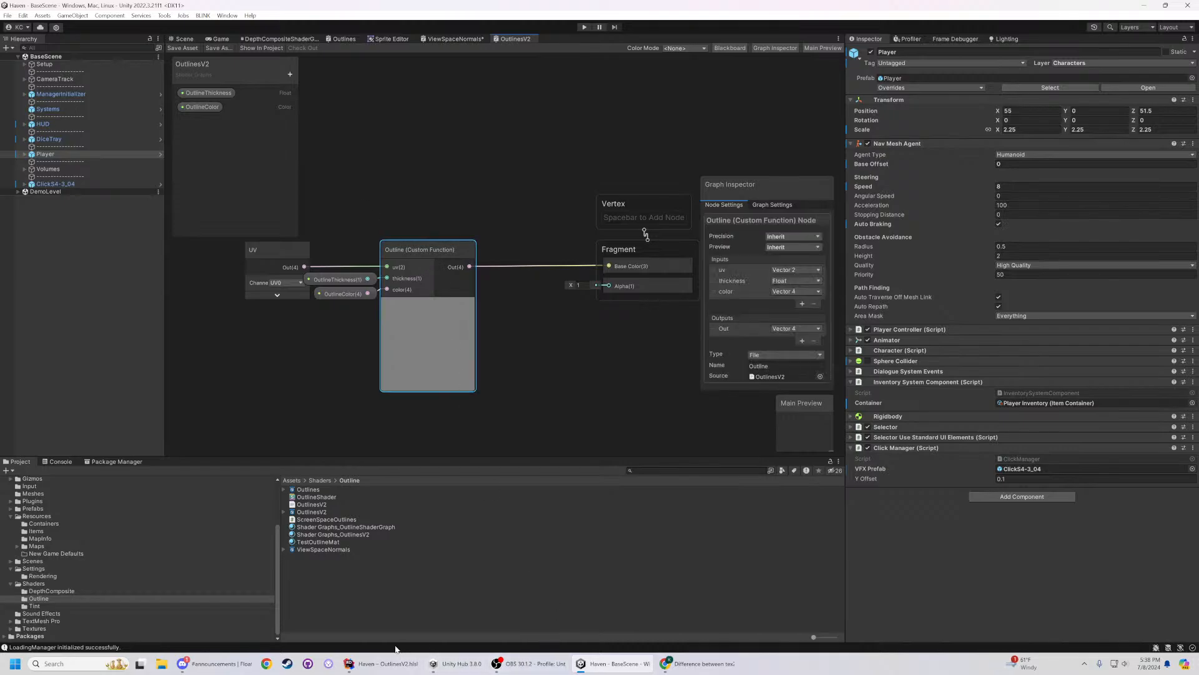
click(377, 667)
- Run the game, move the player through the room and interact with the yellow sphere character to check the shader, and stop it
click(585, 27)
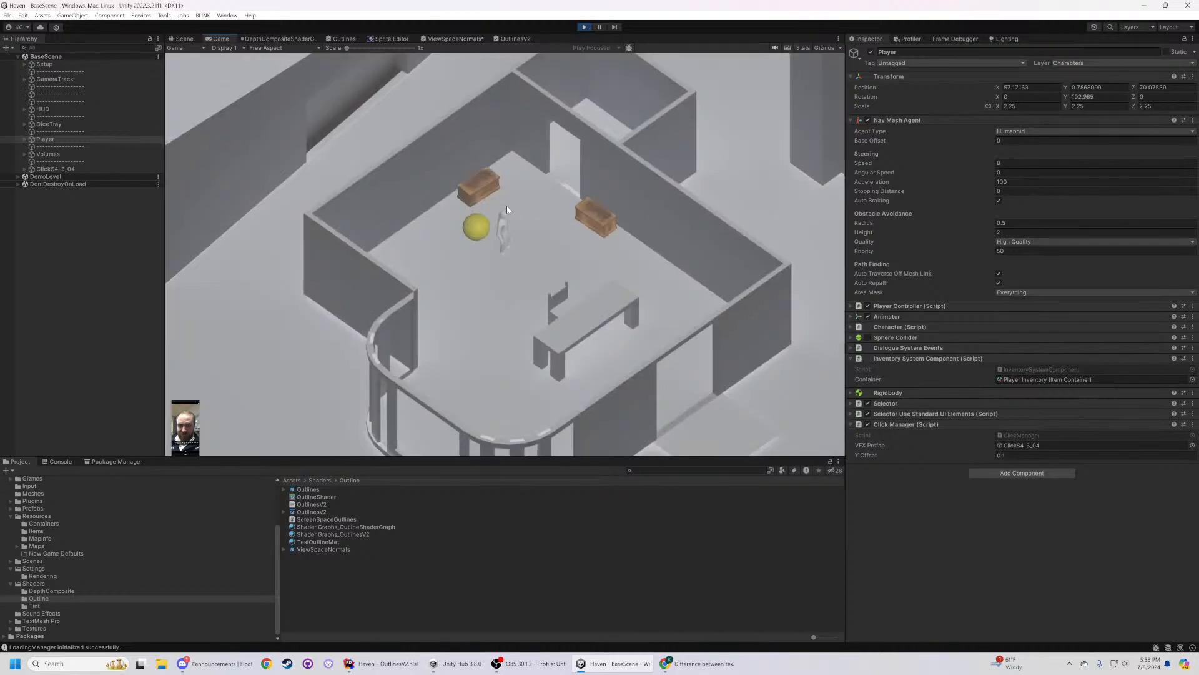
click(548, 228)
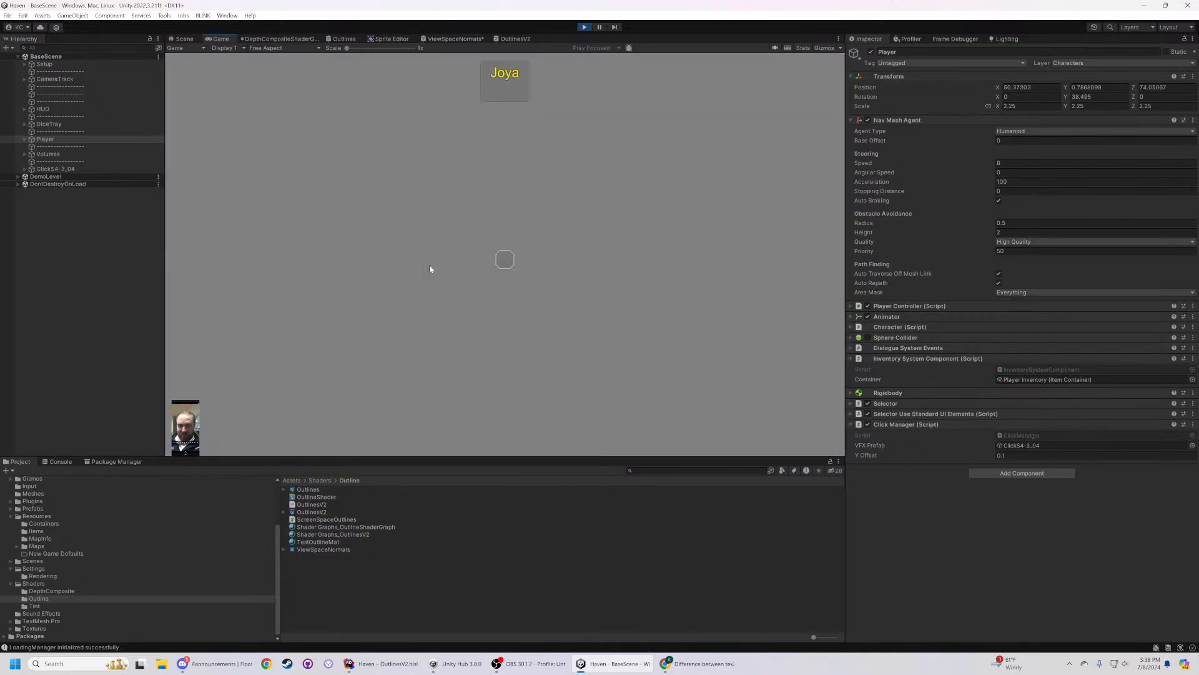
click(434, 266)
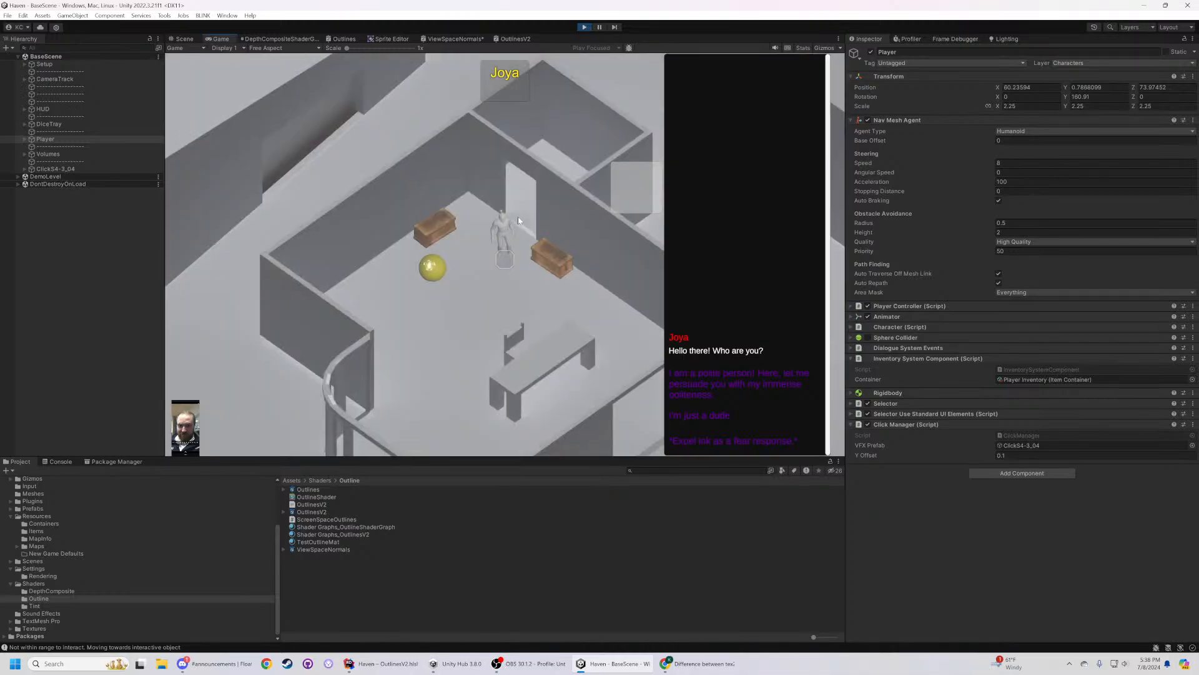
click(585, 27)
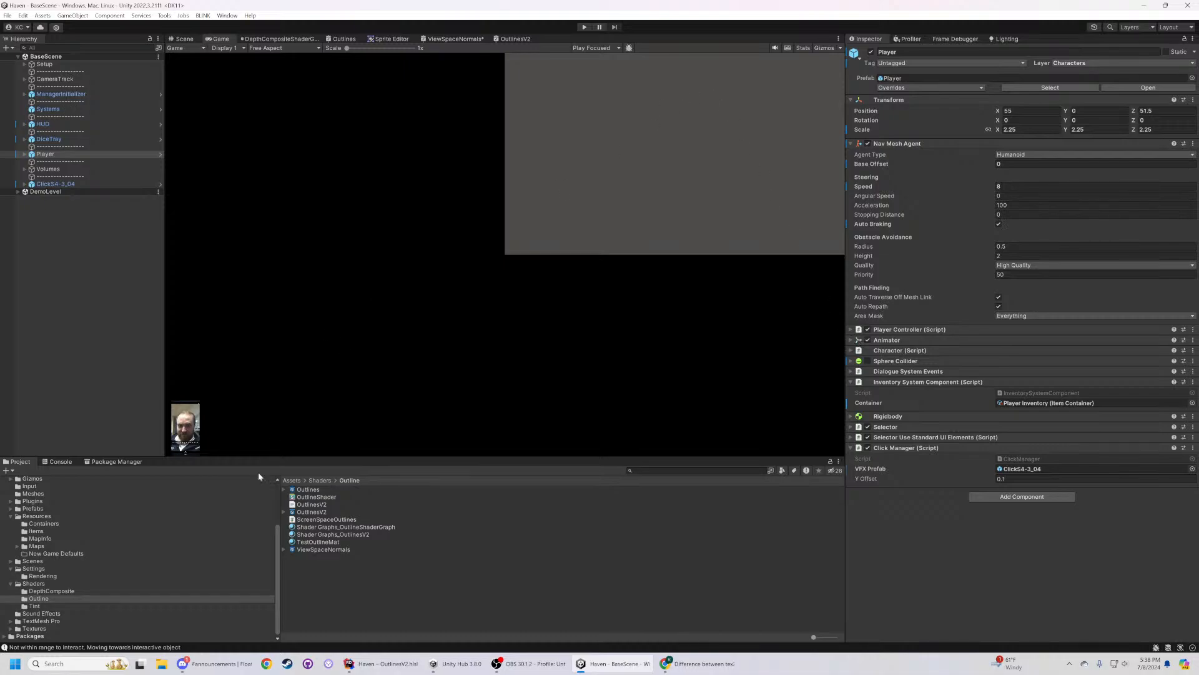
- Examine the Outline custom function node's name, source, inputs and output in the OutlinesV2 graph
click(504, 40)
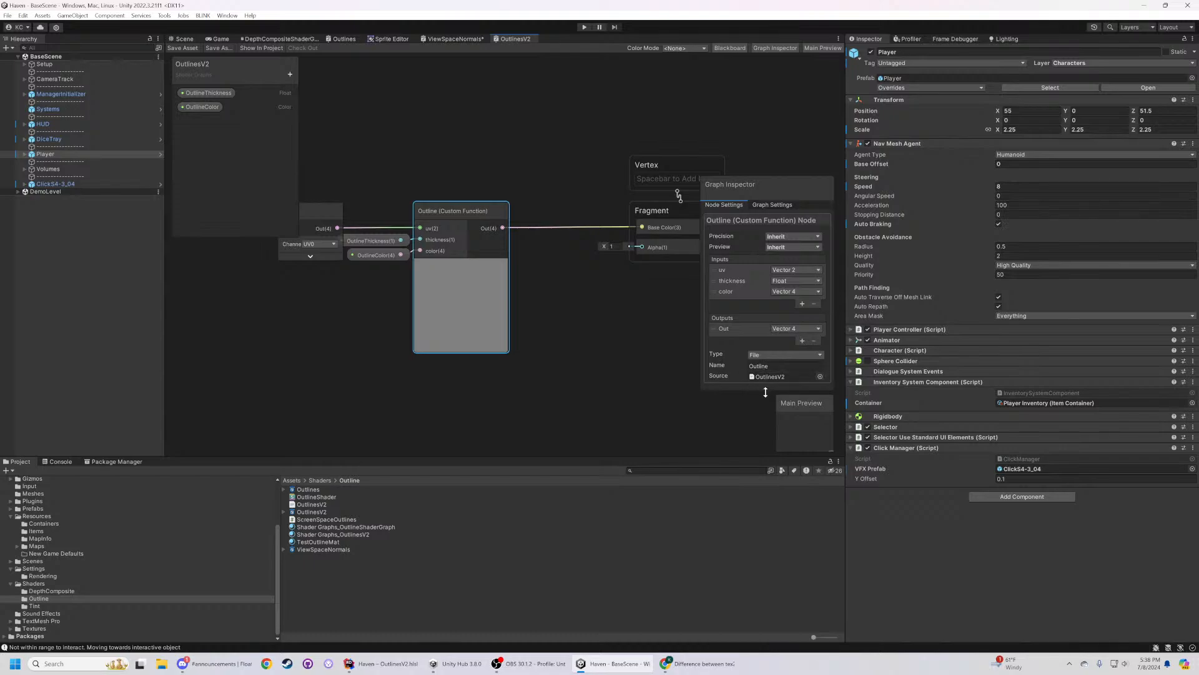
double_click(763, 369)
click(782, 369)
scroll(633, 343, down, 2)
click(656, 388)
middle_drag(638, 364, 602, 371)
click(501, 323)
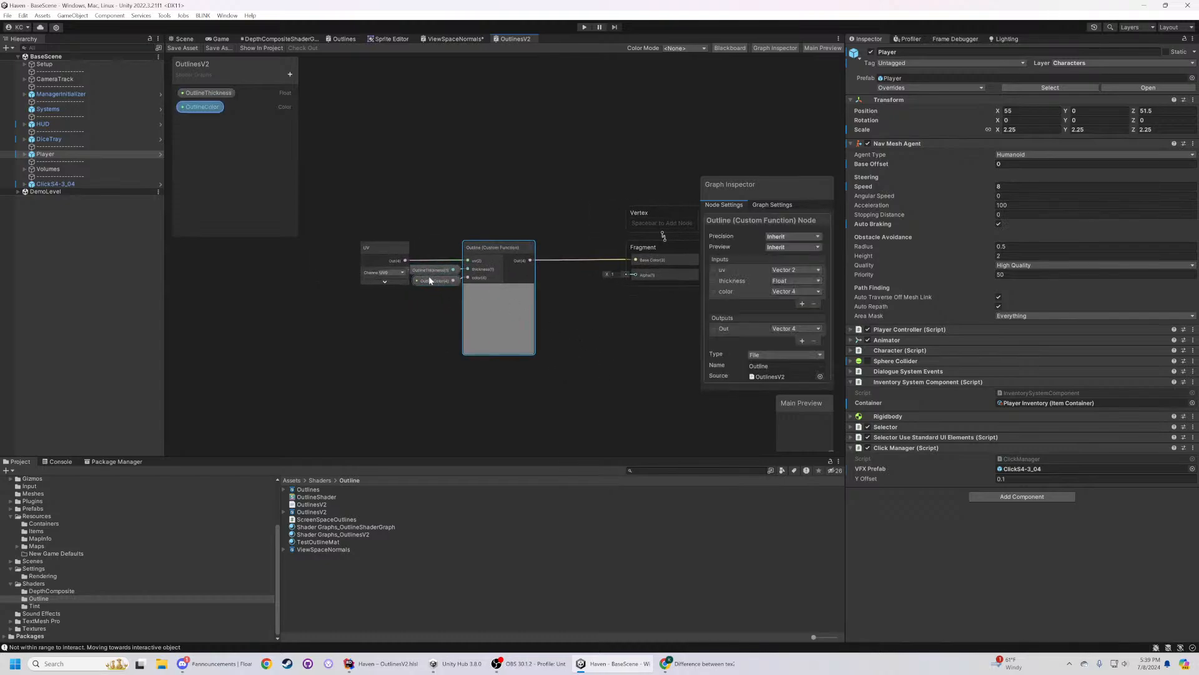
click(433, 348)
click(470, 324)
click(612, 376)
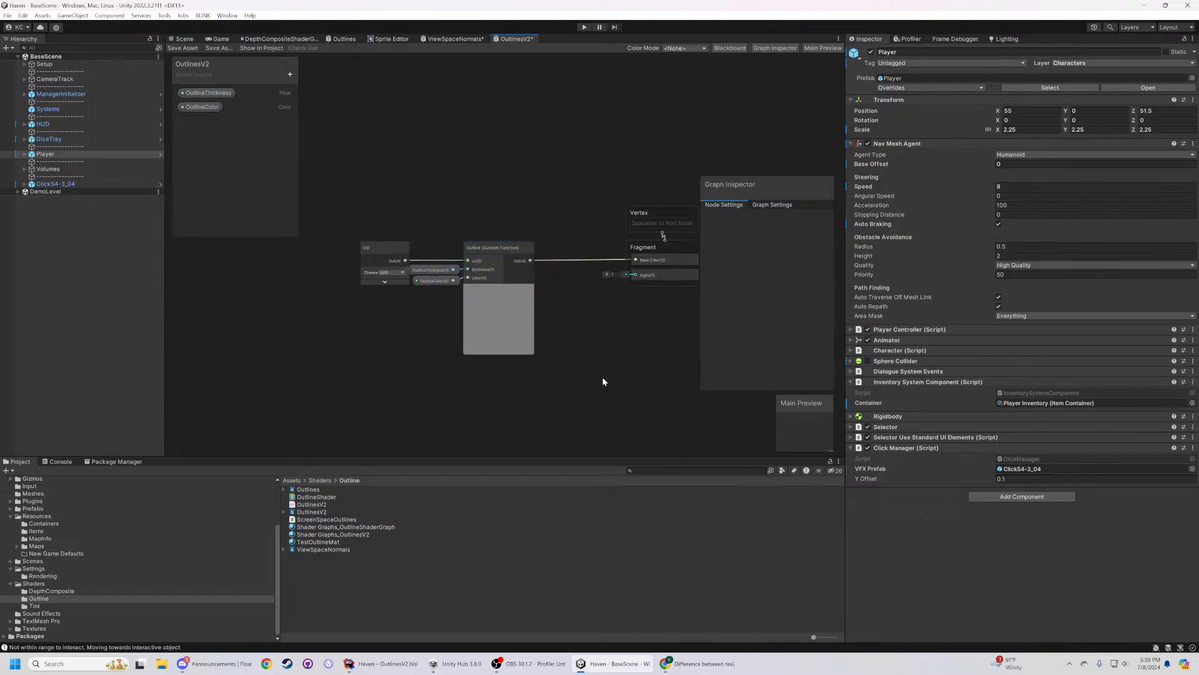
- Shift the UV node and the OutlineThickness property node slightly farther from the Outline node
click(384, 255)
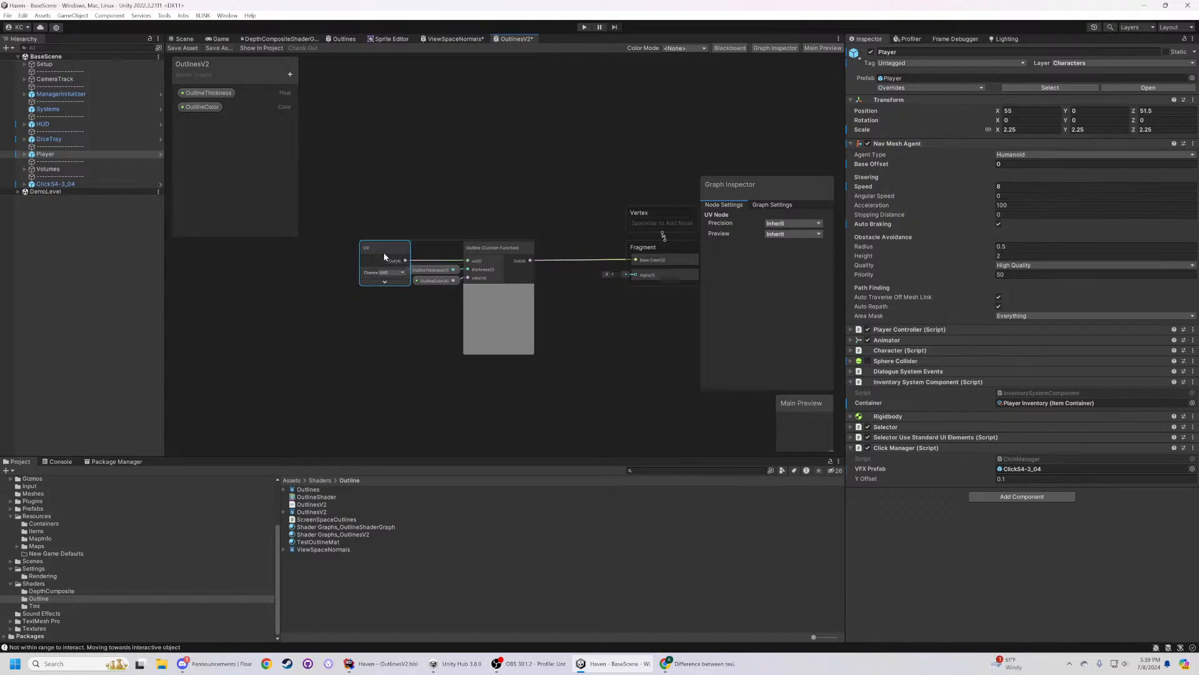
click(399, 344)
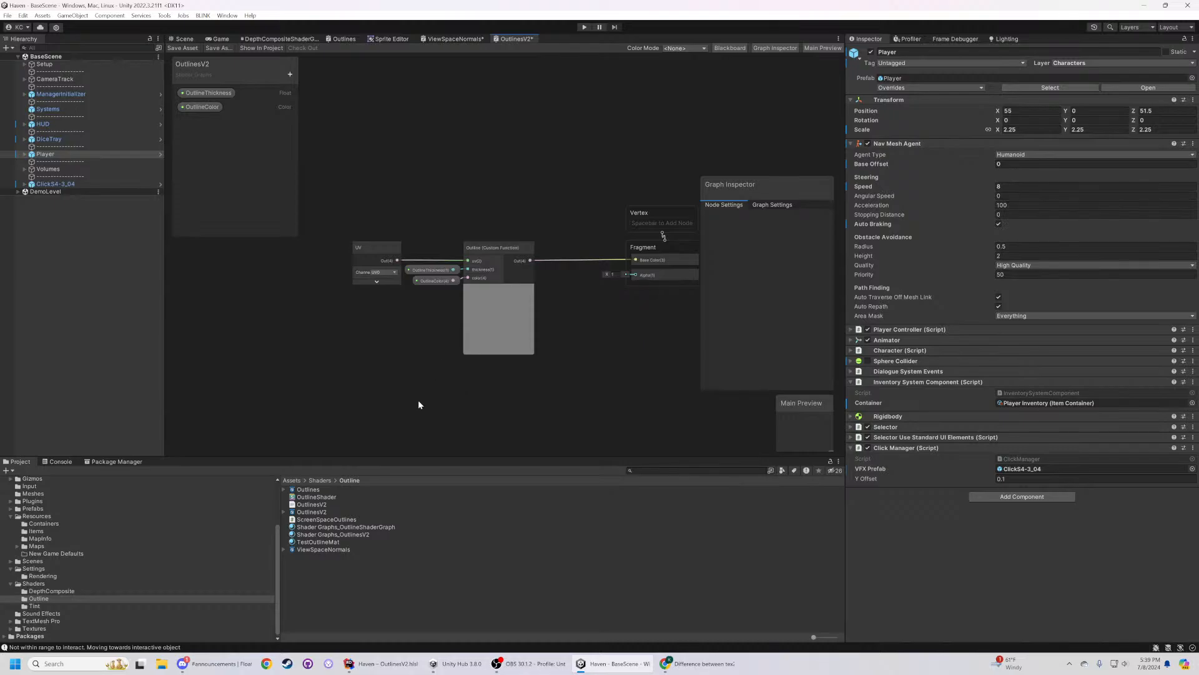
drag(486, 407, 487, 403)
- Review OutlinesV2.hlsl in Rider, and search Google in Chrome for "unity hlsl _mainTex"
click(381, 663)
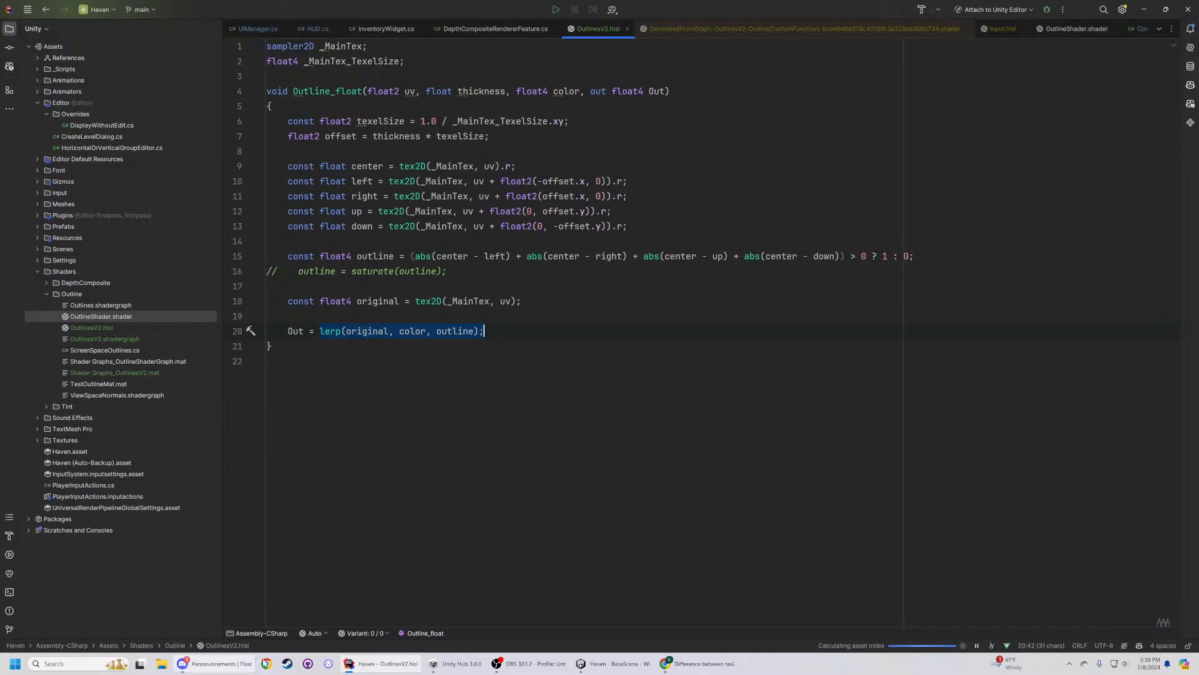
click(706, 662)
key(ctrl+t)
text(un)
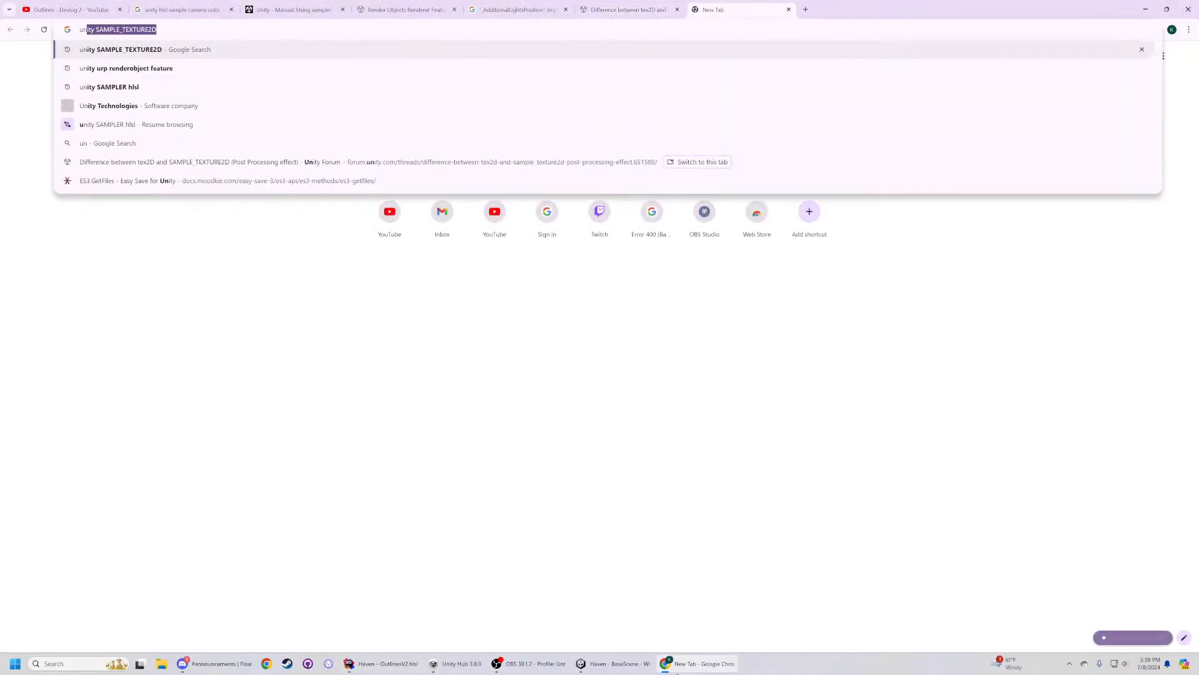
text(ity hlsl)
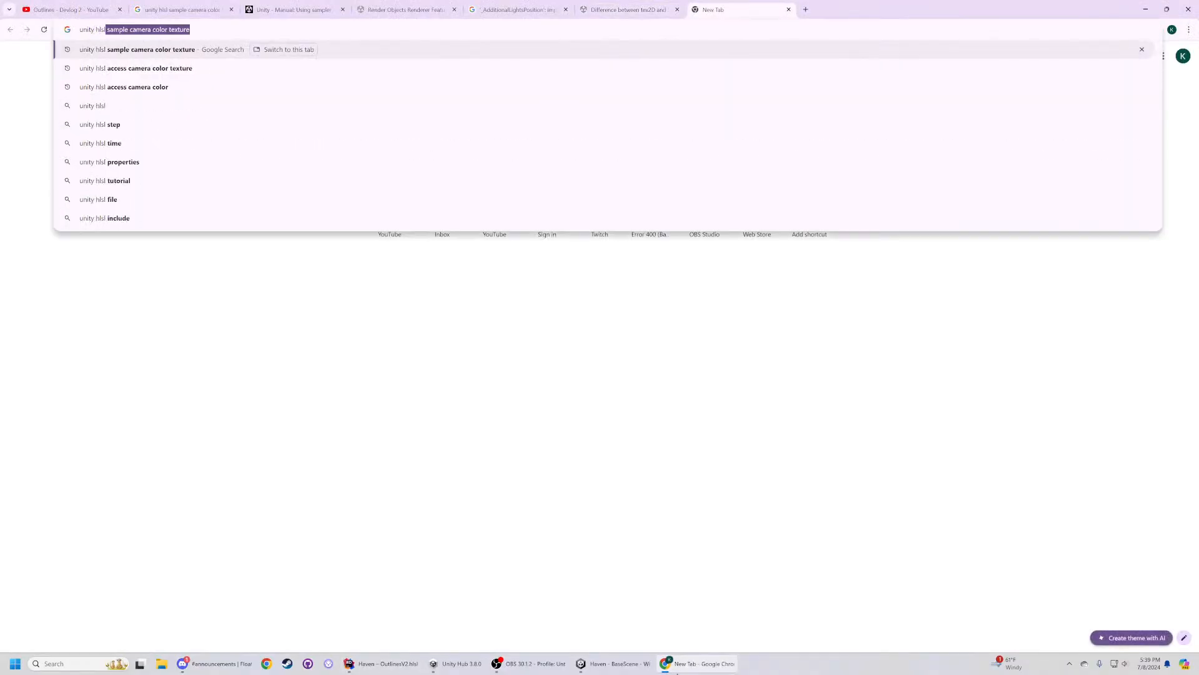
text( _mainTex)
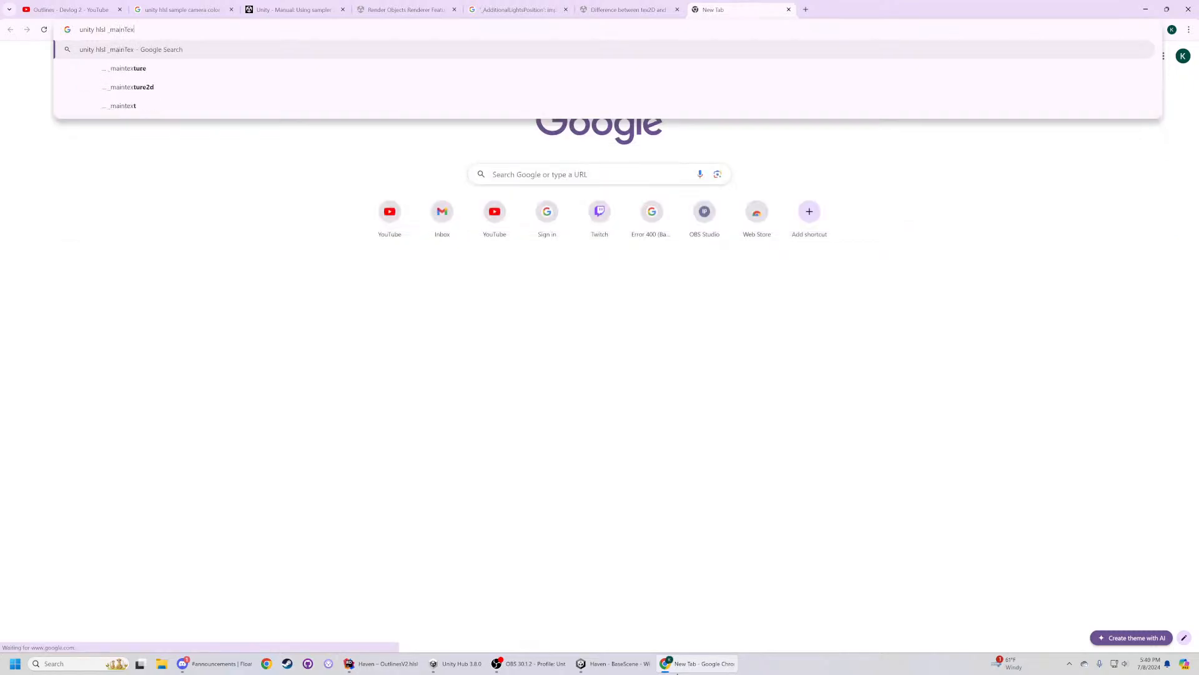
key(Return)
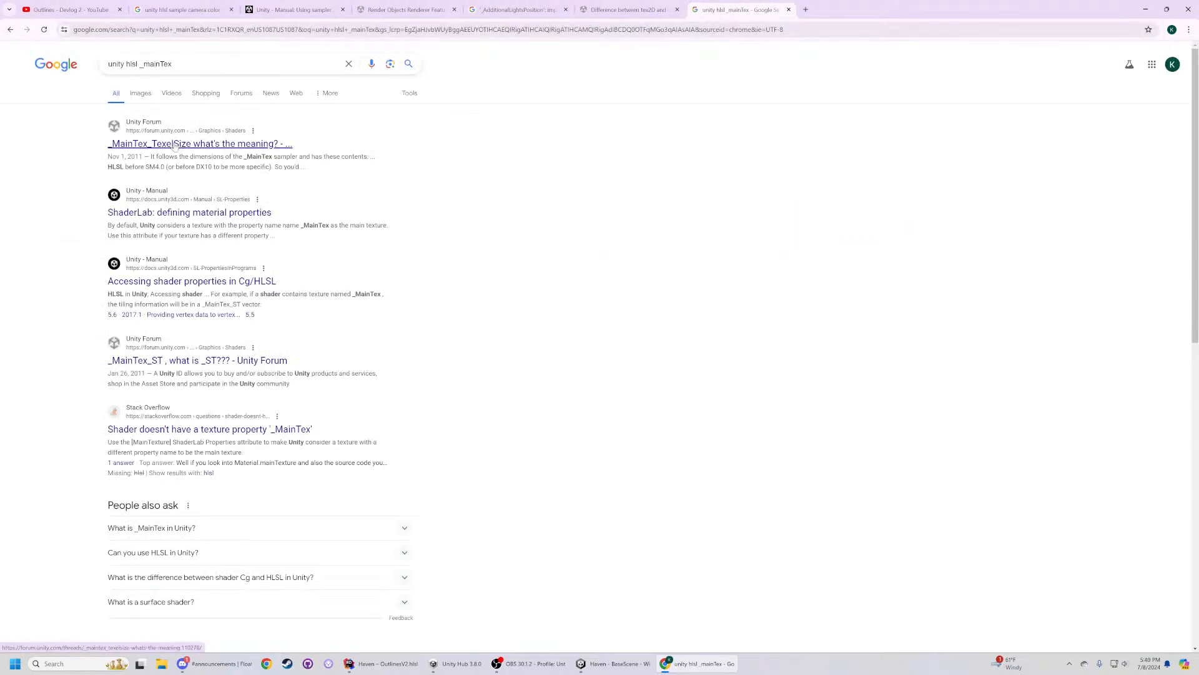
- Switch to Rider and rename the sampler2D declaration in OutlinesV2.hlsl from _MainTex to _CameraColorTexture
click(531, 663)
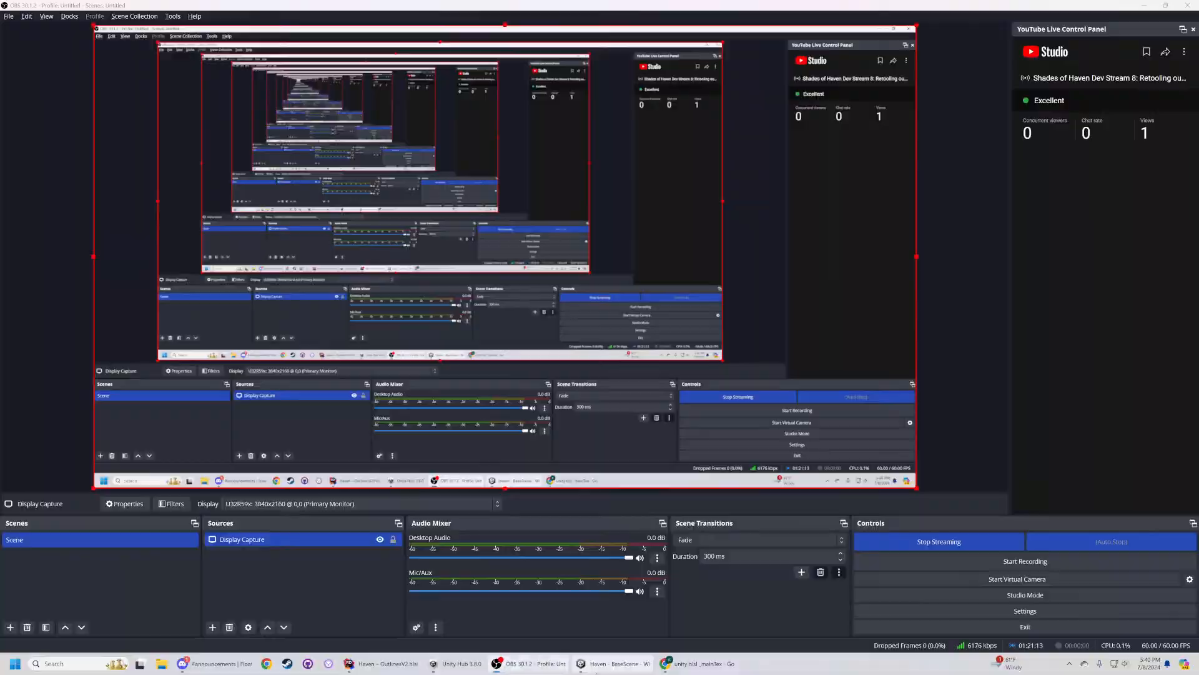
click(615, 663)
click(398, 666)
double_click(343, 47)
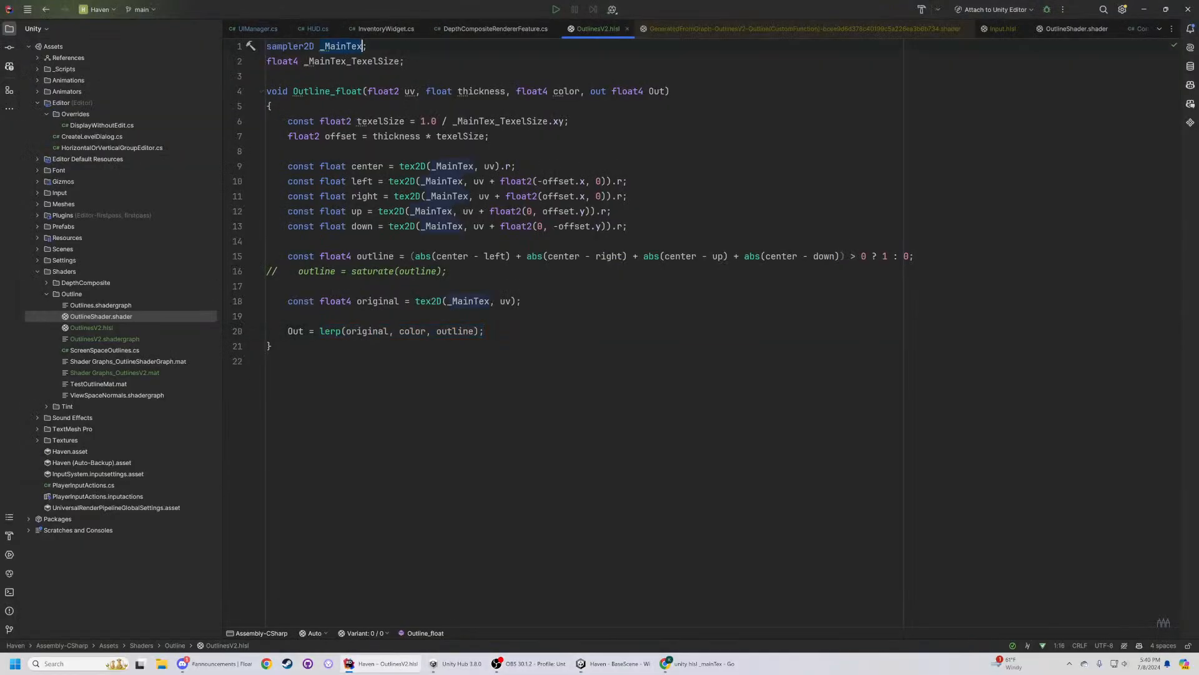
text(_C)
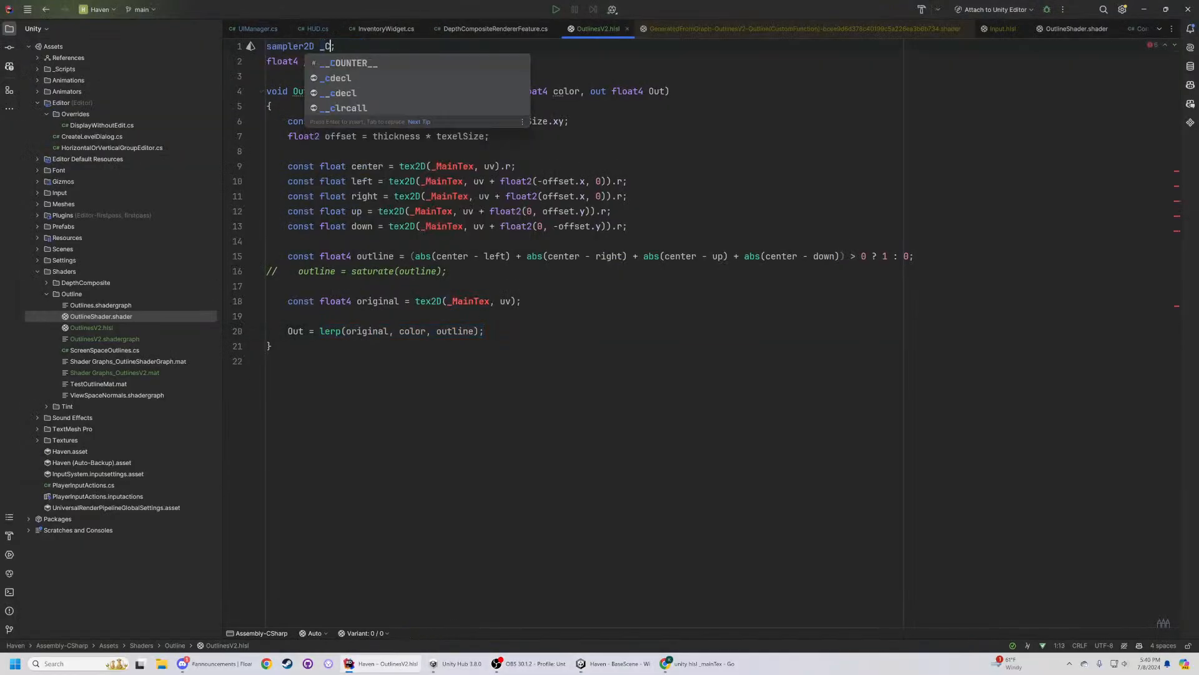
text(amera)
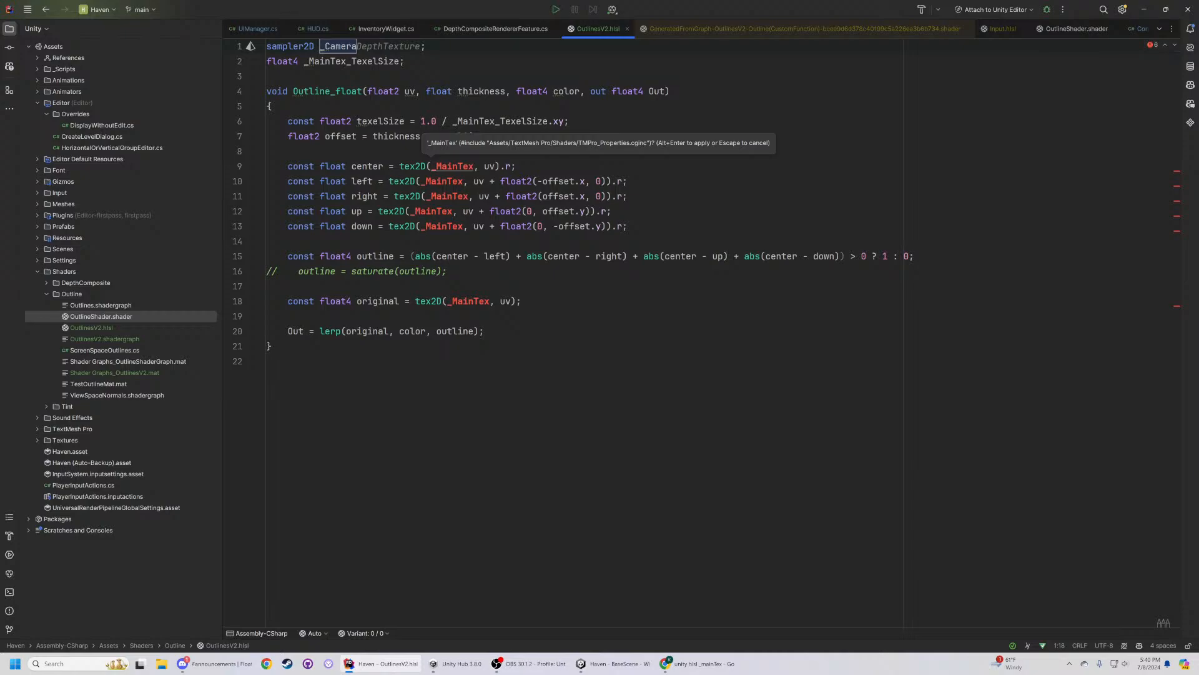
text(ColorTexture)
key(Tab)
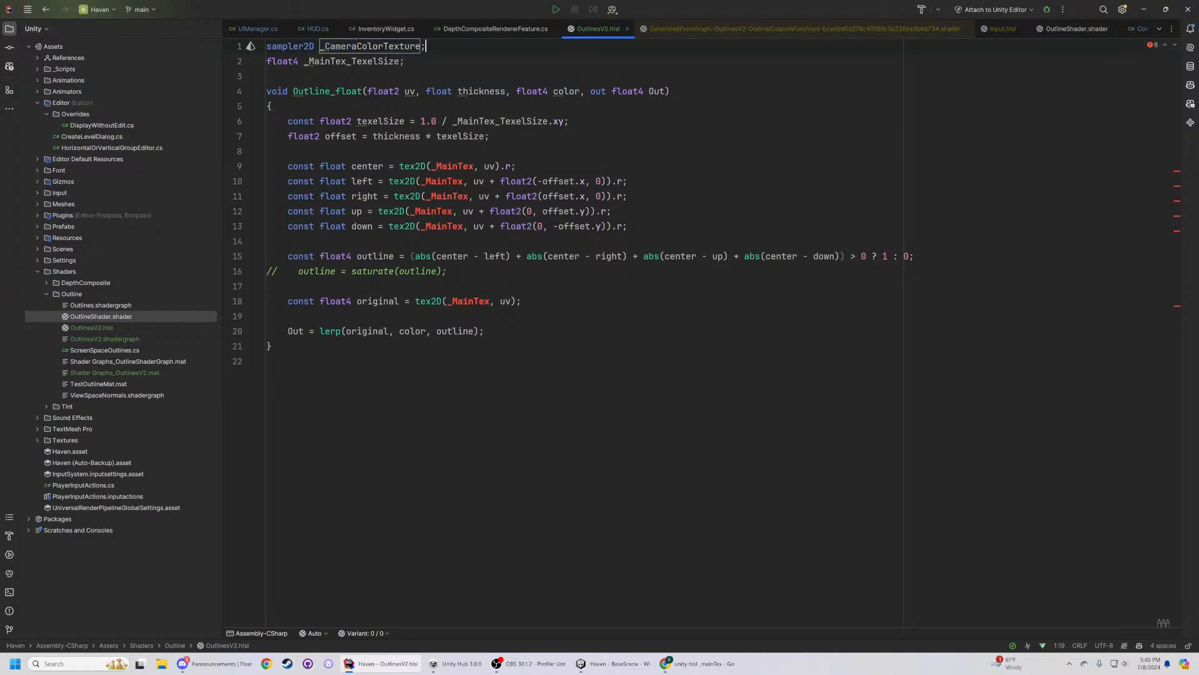
- Replace _MainTex with _CameraColorTexture in the center, left, right, up, down and original tex2D samples
double_click(375, 46)
key(ctrl+c)
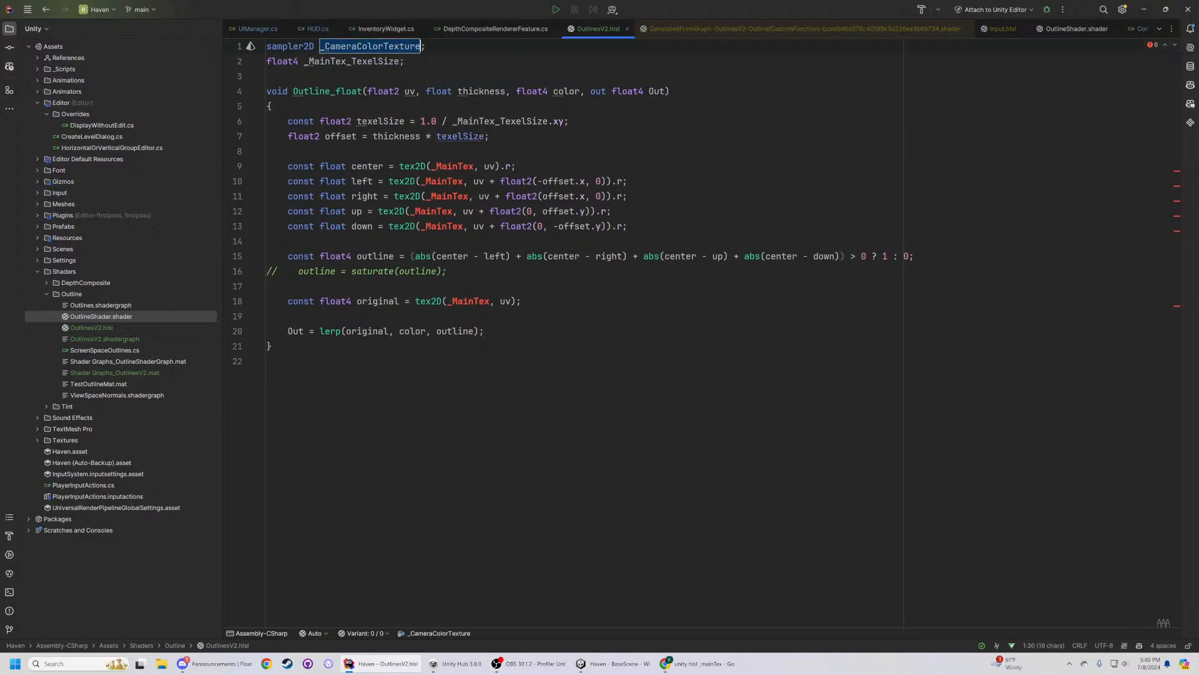
double_click(453, 167)
key(ctrl+v)
double_click(442, 181)
key(ctrl+v)
double_click(447, 196)
key(ctrl+v)
double_click(431, 211)
key(ctrl+v)
double_click(443, 227)
key(ctrl+v)
double_click(469, 301)
key(ctrl+v)
click(269, 361)
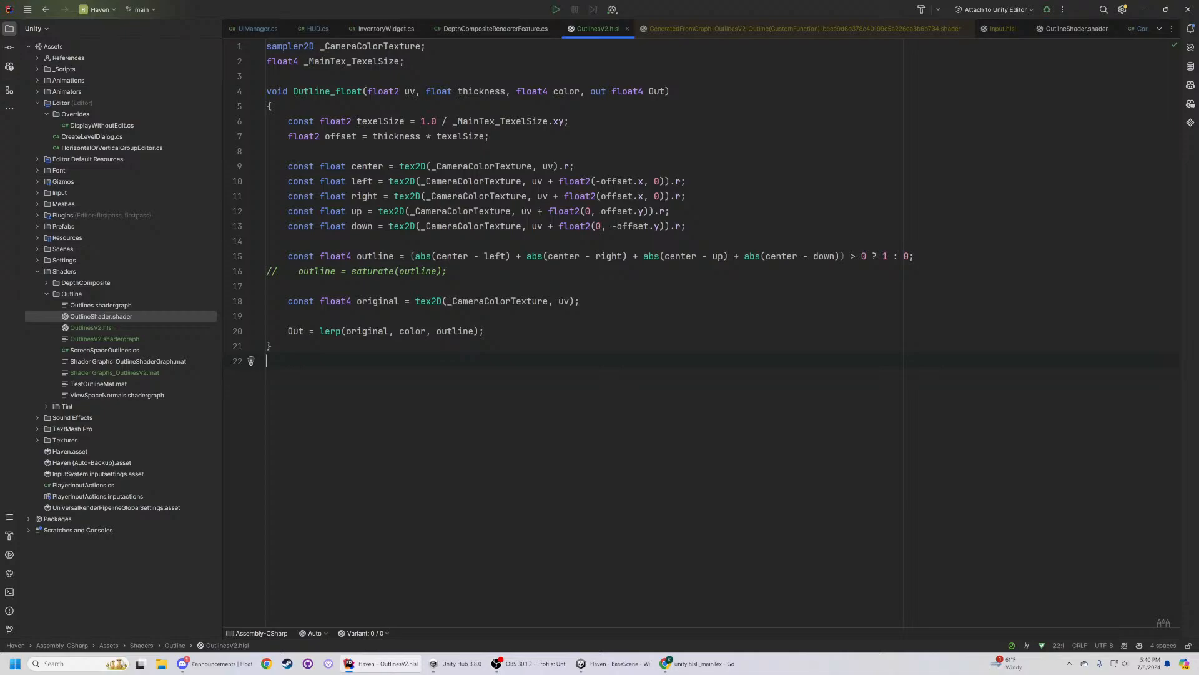
click(288, 316)
click(271, 346)
- Switch to Unity, save the OutlinesV2 shader graph and start the game
click(693, 664)
click(693, 663)
click(626, 669)
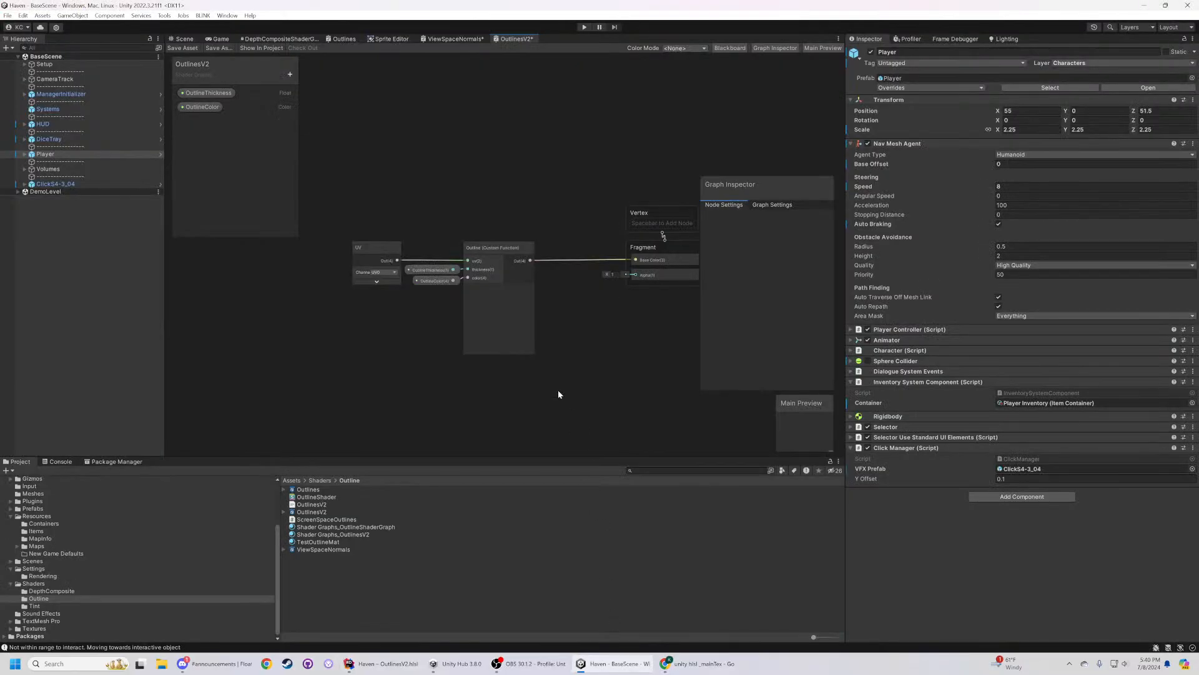
drag(288, 337, 313, 332)
click(183, 48)
key(ctrl+p)
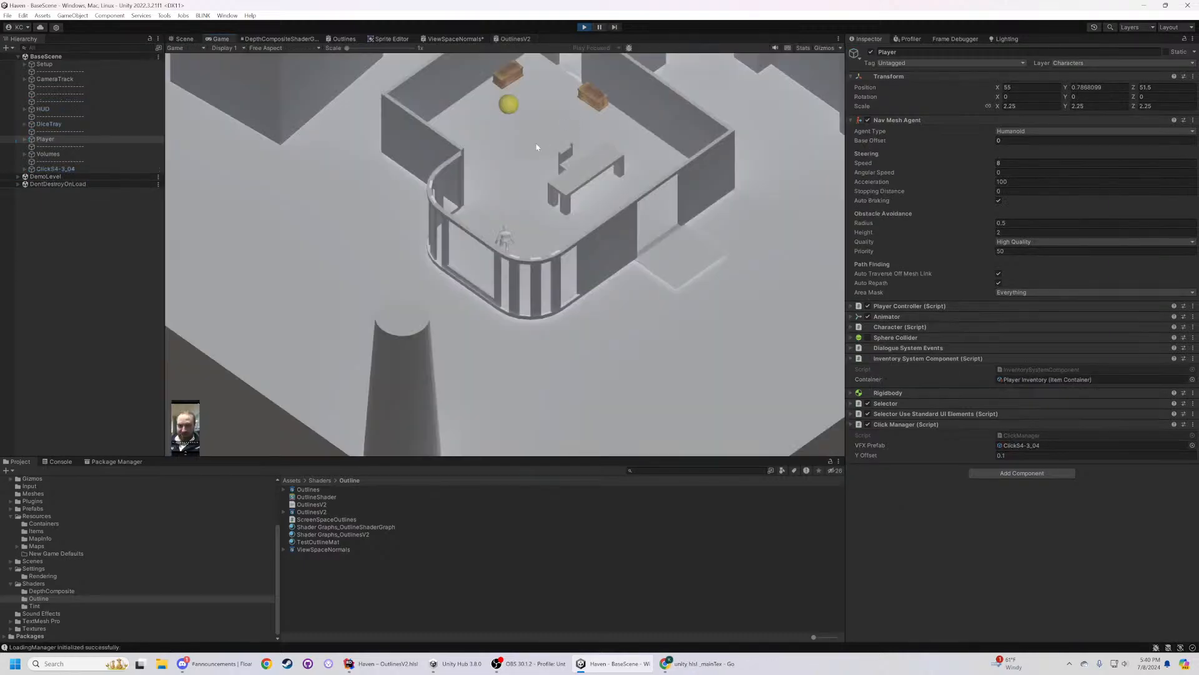
- Show the rendering statistics and walk the player around the room while toggling the object highlight to check for outlines
click(532, 149)
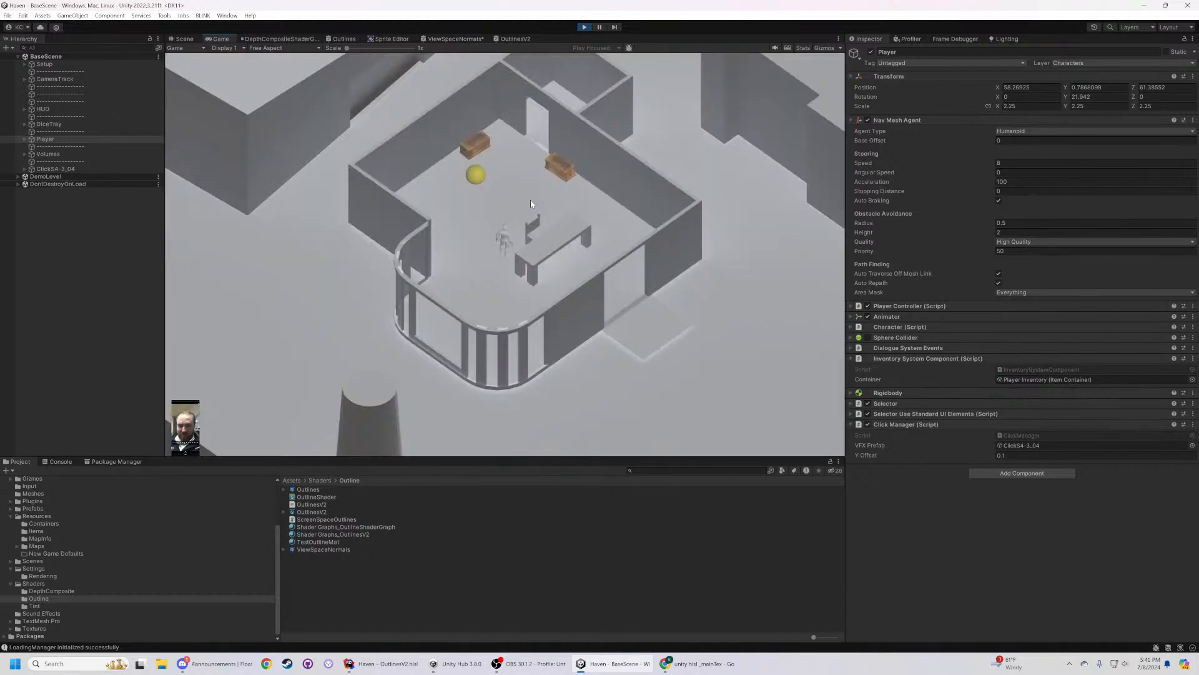
click(802, 49)
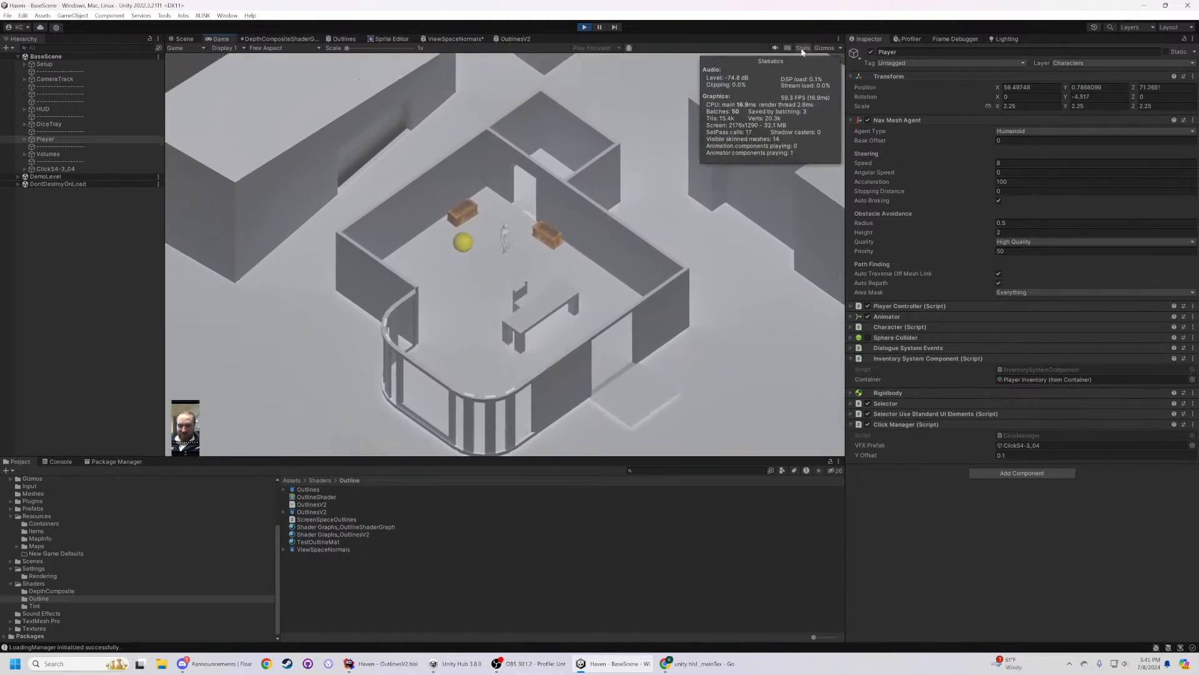
click(479, 237)
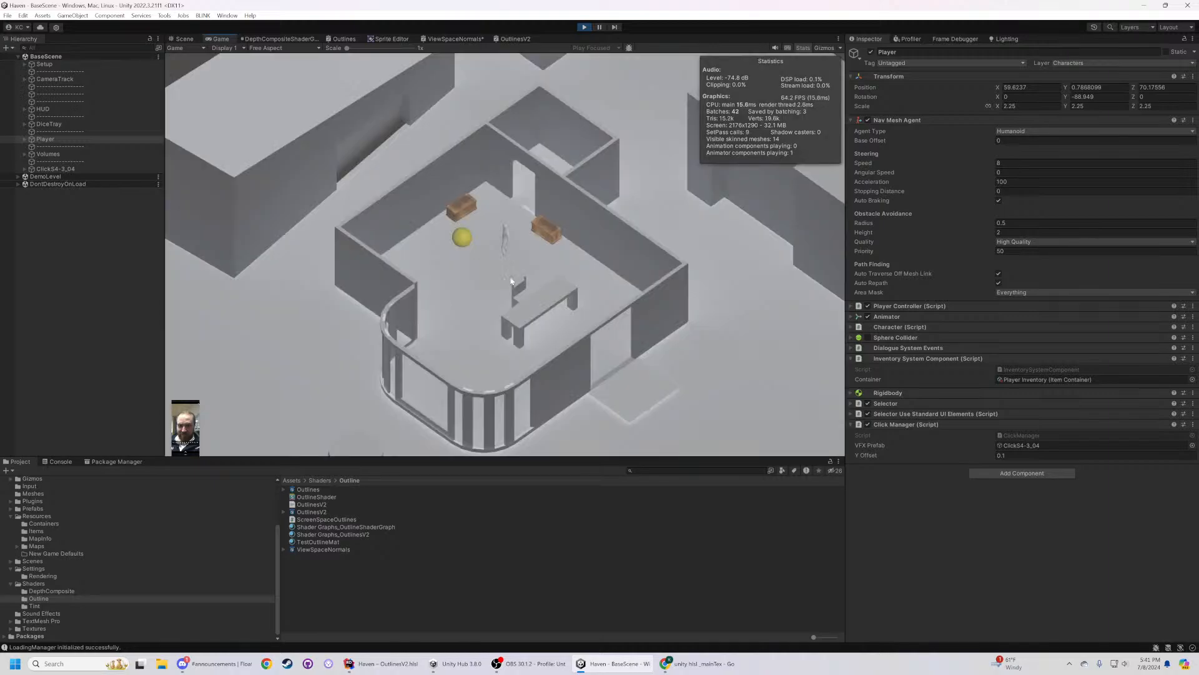
scroll(490, 267, up, 2)
scroll(490, 267, up, 2)
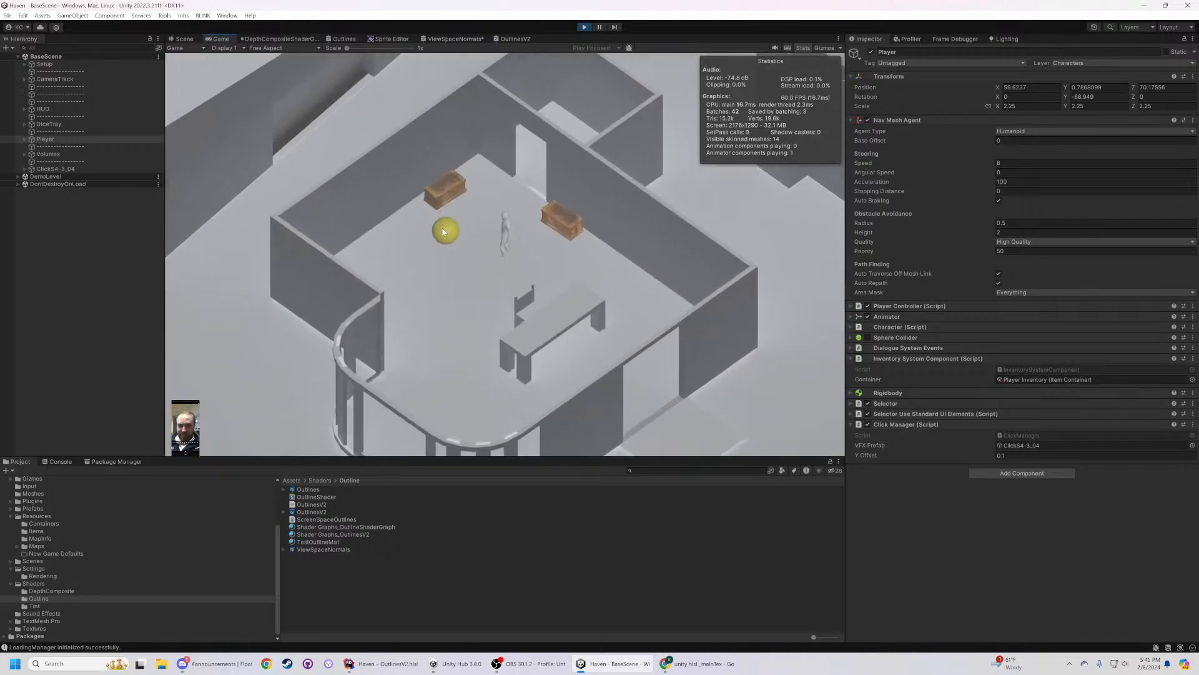
key(Tab)
click(502, 278)
click(496, 245)
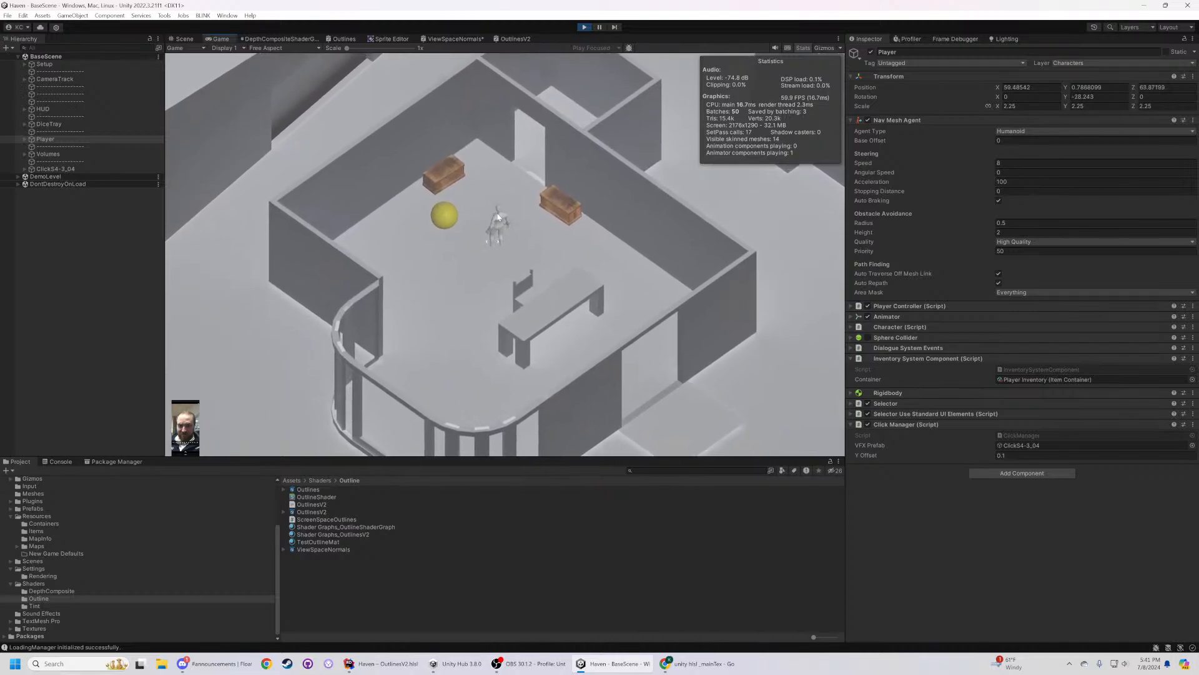
click(504, 278)
scroll(504, 279, down, 3)
key(Tab)
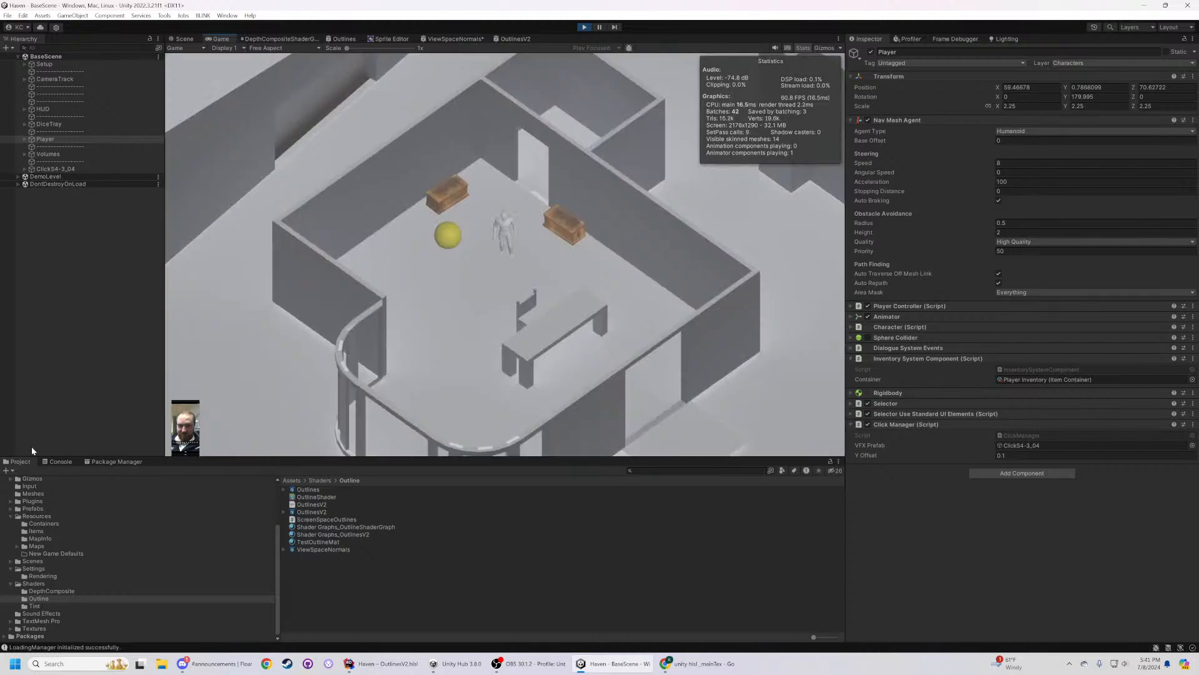
- Open the Console, move the player again and toggle the object highlight on and off to compare the rendering
click(55, 462)
click(463, 328)
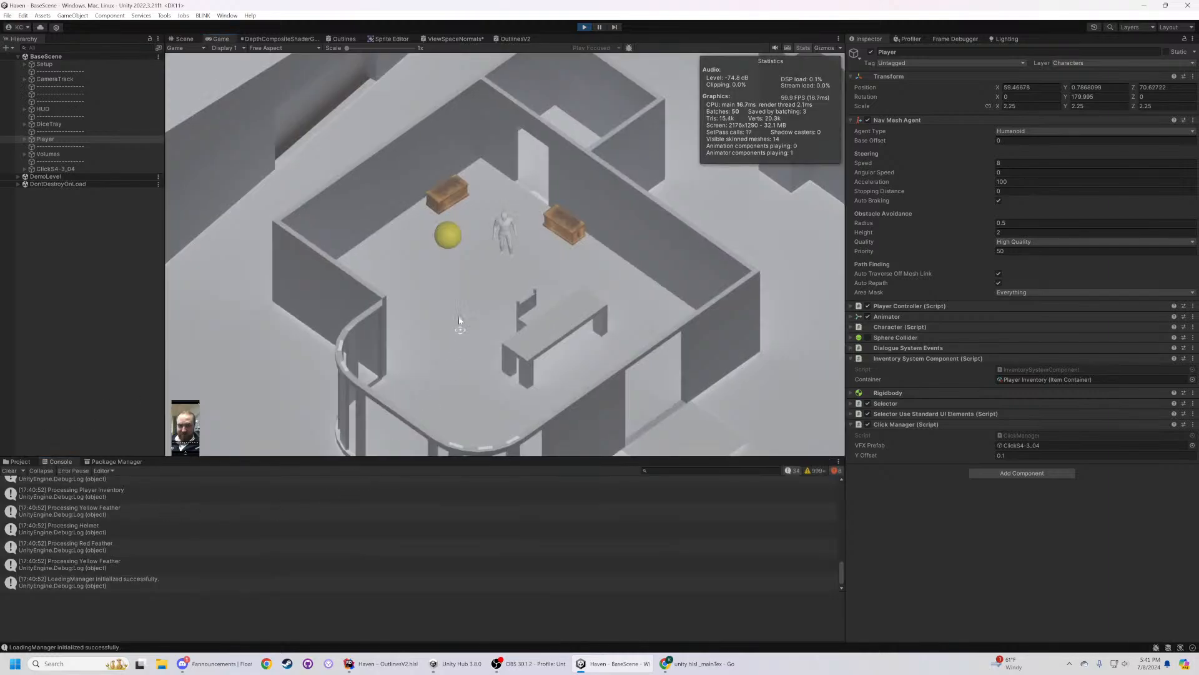
key(Tab)
key(Tab)
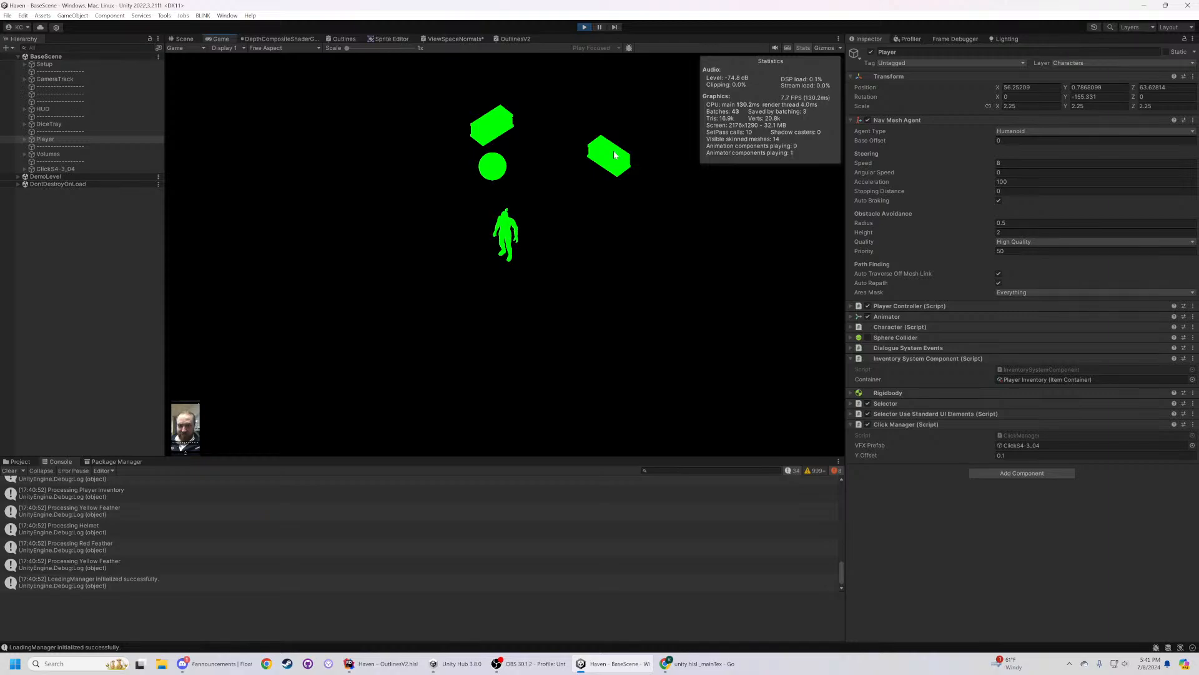
- Show the Profiler beside the running game and walk the player around the room while toggling the object highlight
key(Tab)
click(908, 39)
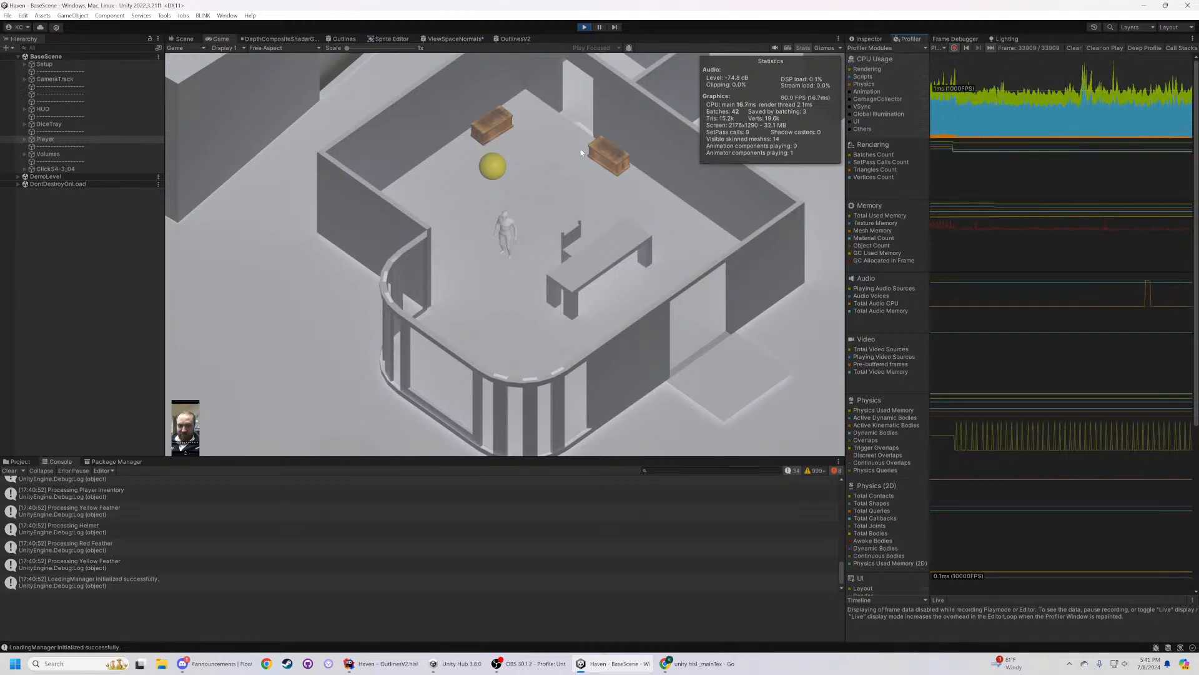
click(544, 198)
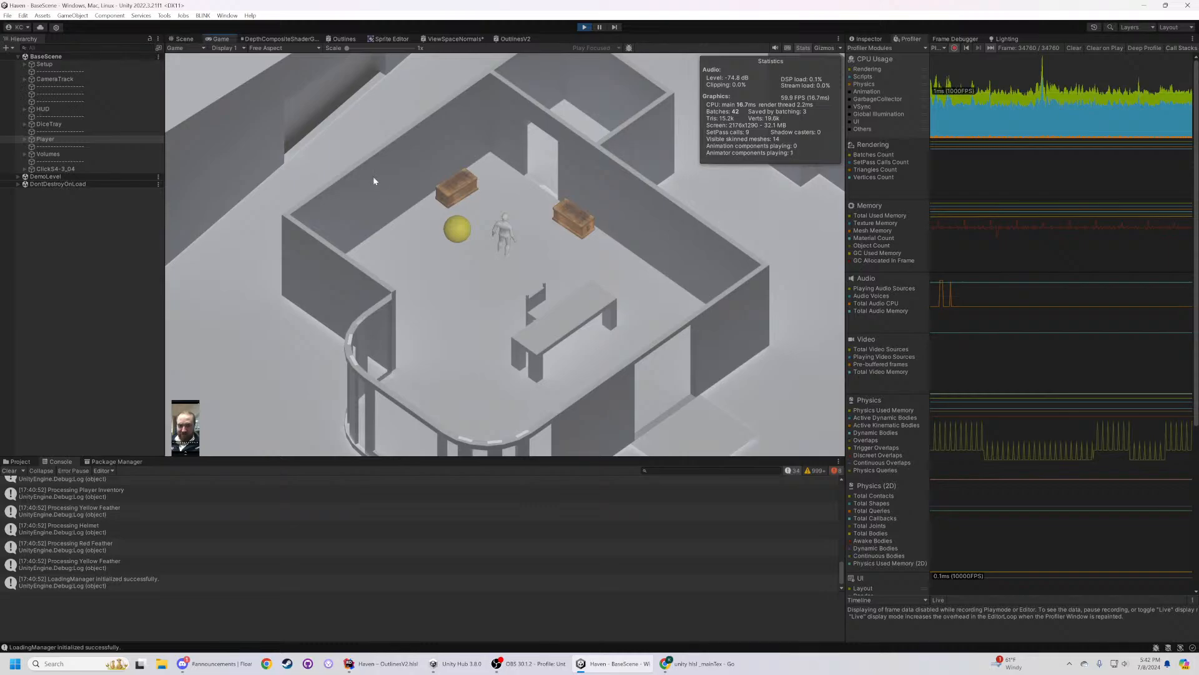
click(186, 49)
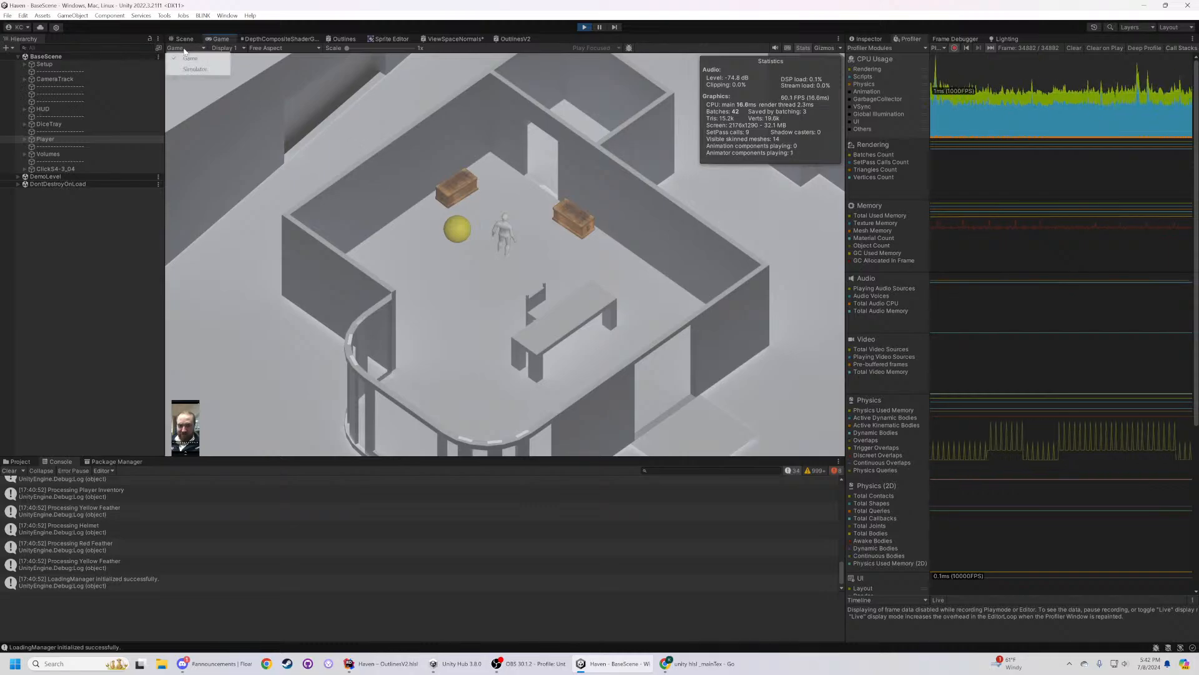
click(225, 49)
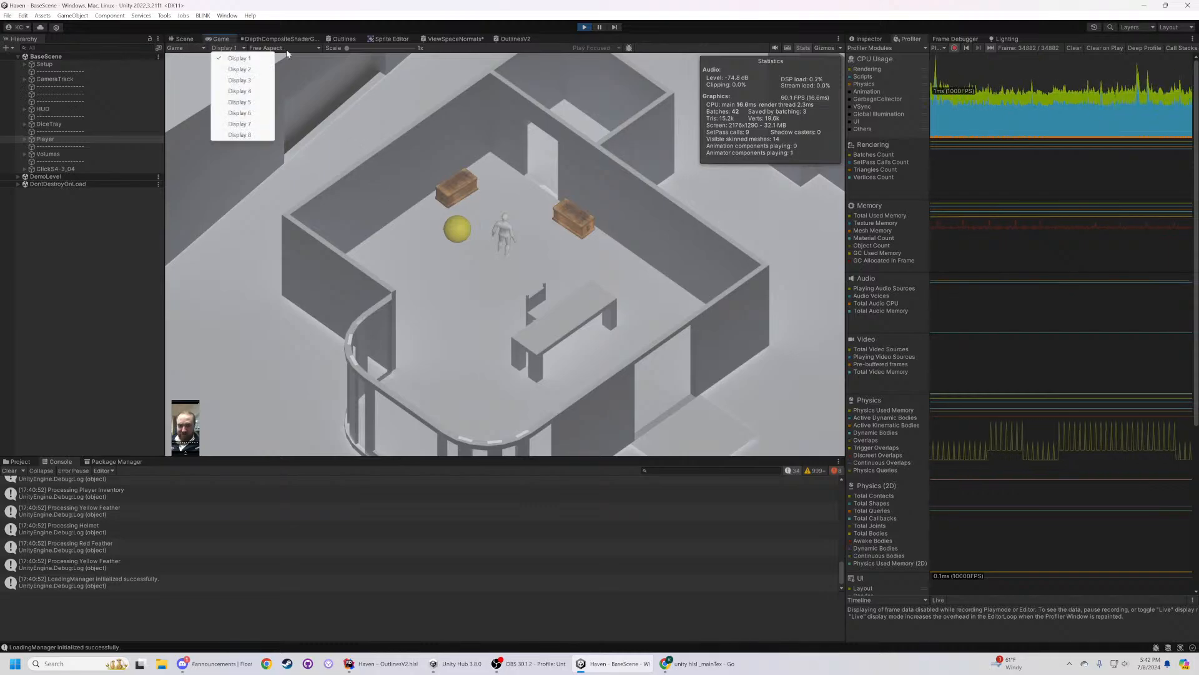
click(542, 260)
click(467, 246)
click(510, 245)
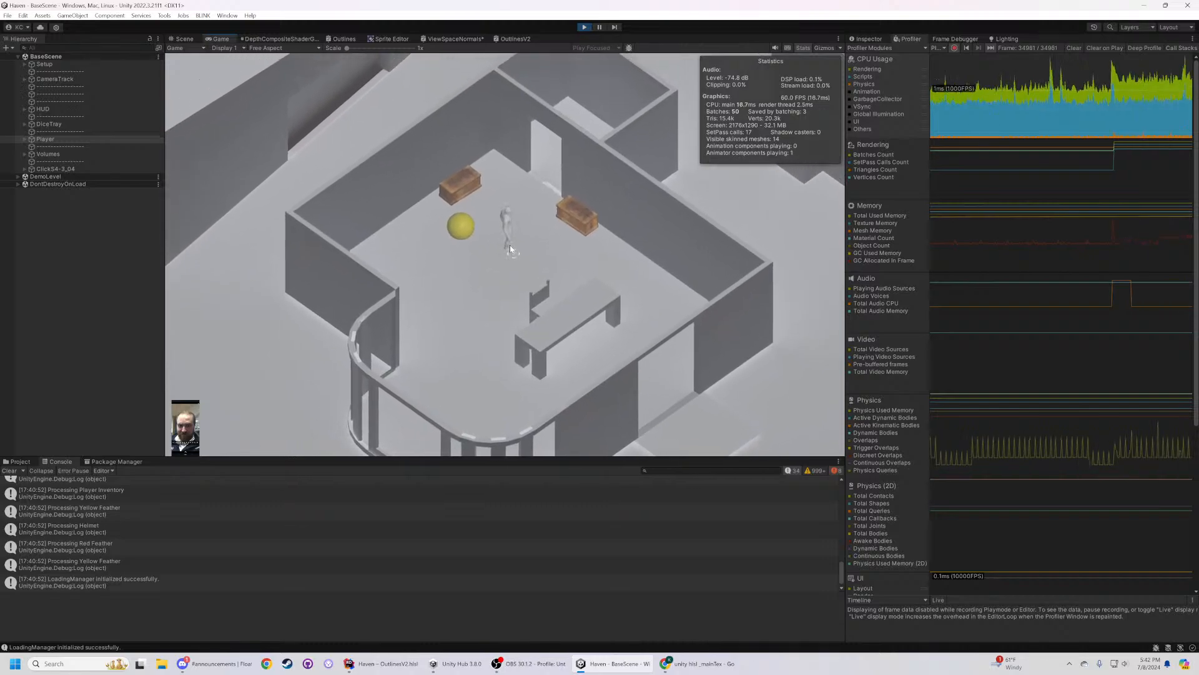
click(516, 238)
click(502, 256)
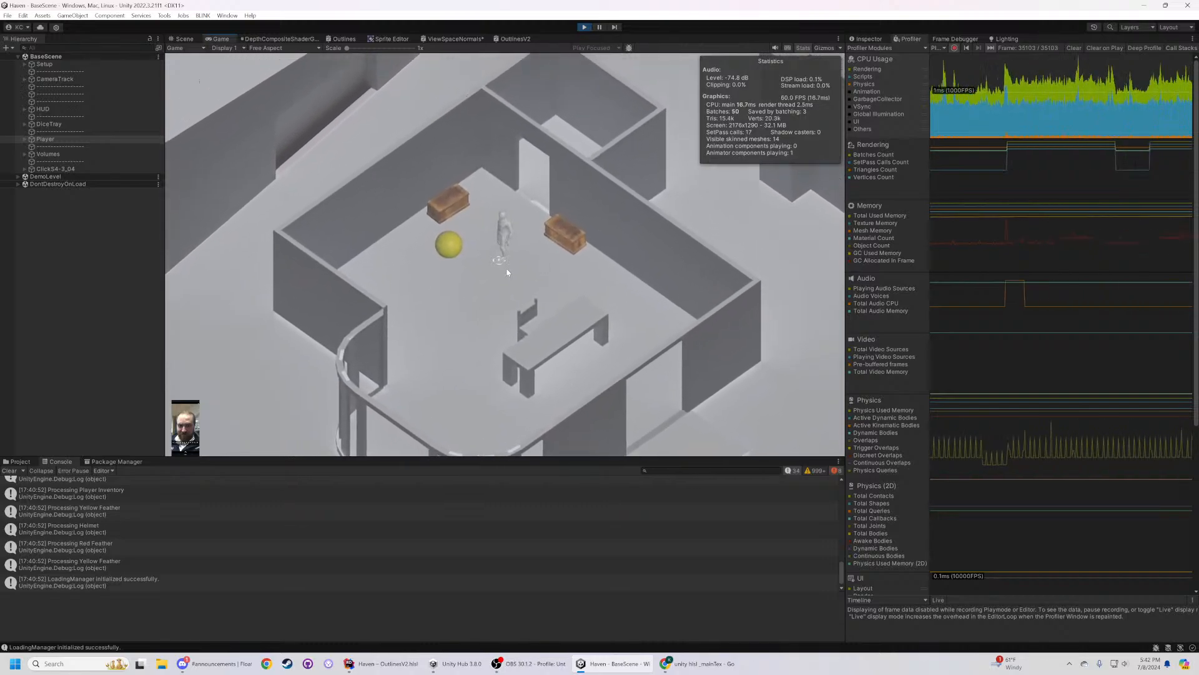
- Compare the rendering with the highlight on and off at wider and closer camera distances, and stop the game
mouse_move(558, 230)
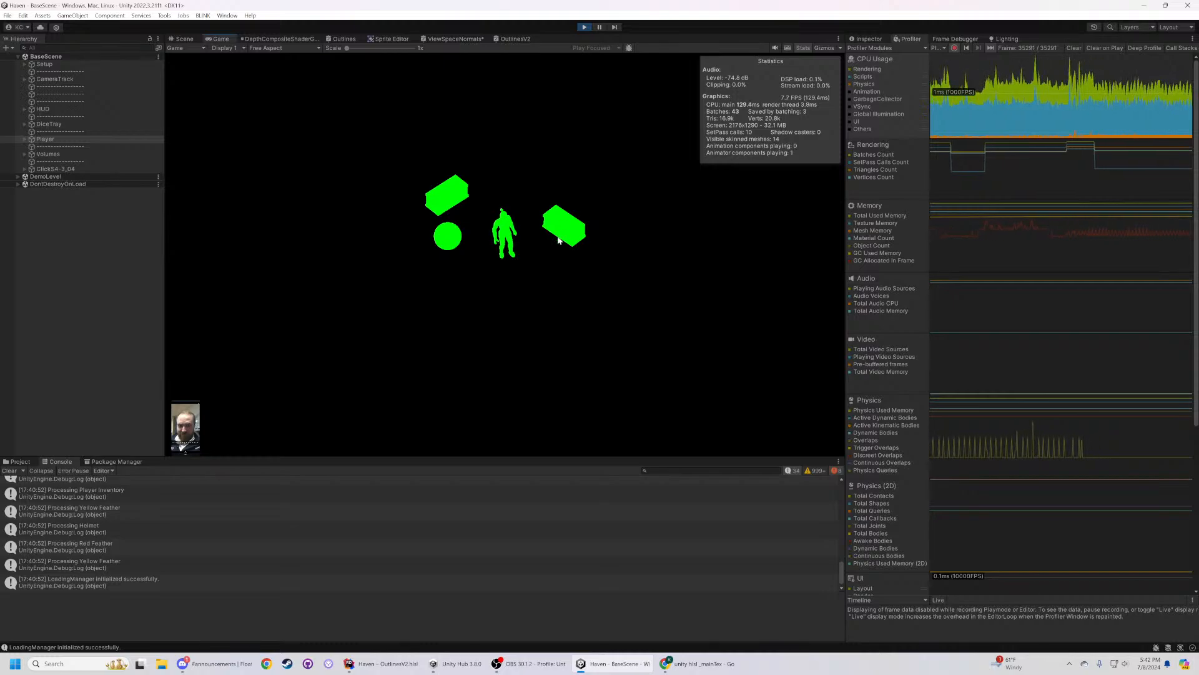
scroll(492, 262, down, 1)
scroll(491, 263, down, 2)
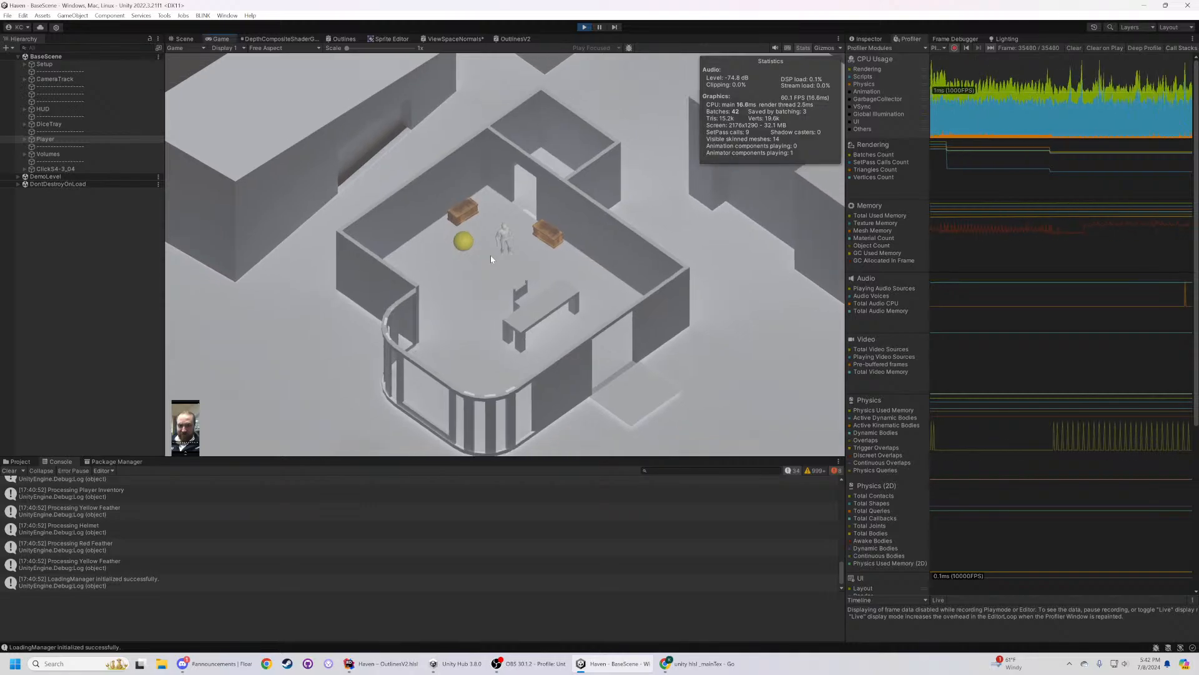
scroll(490, 255, up, 2)
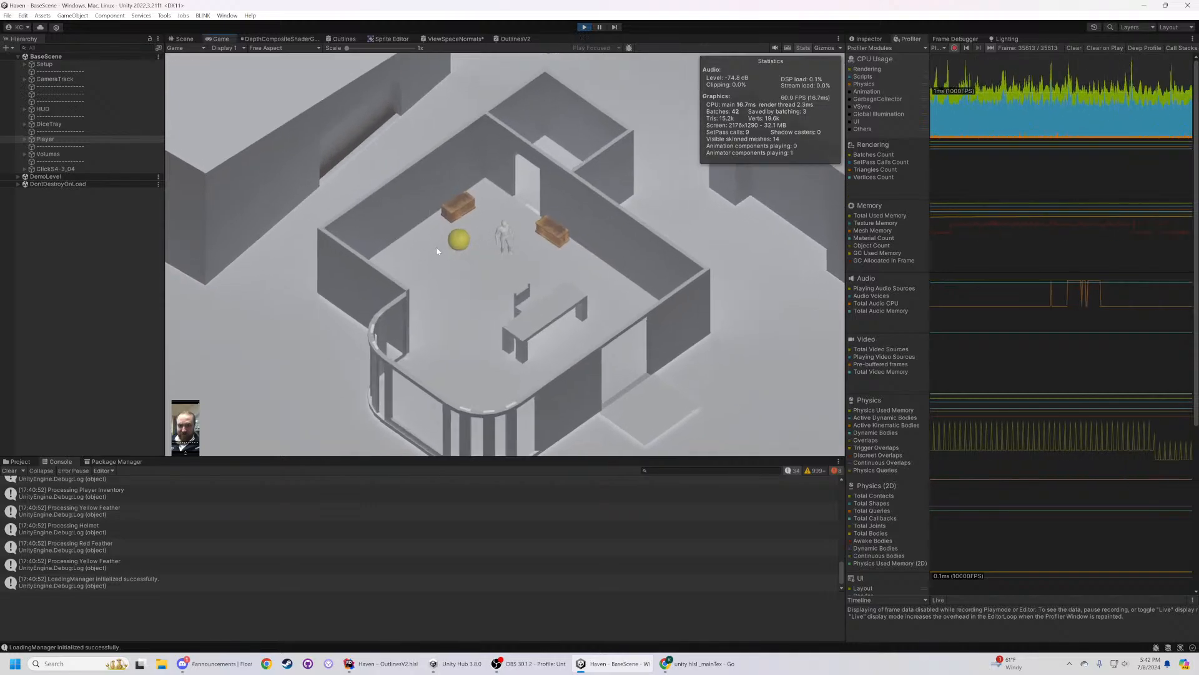
scroll(434, 267, up, 3)
scroll(433, 264, up, 1)
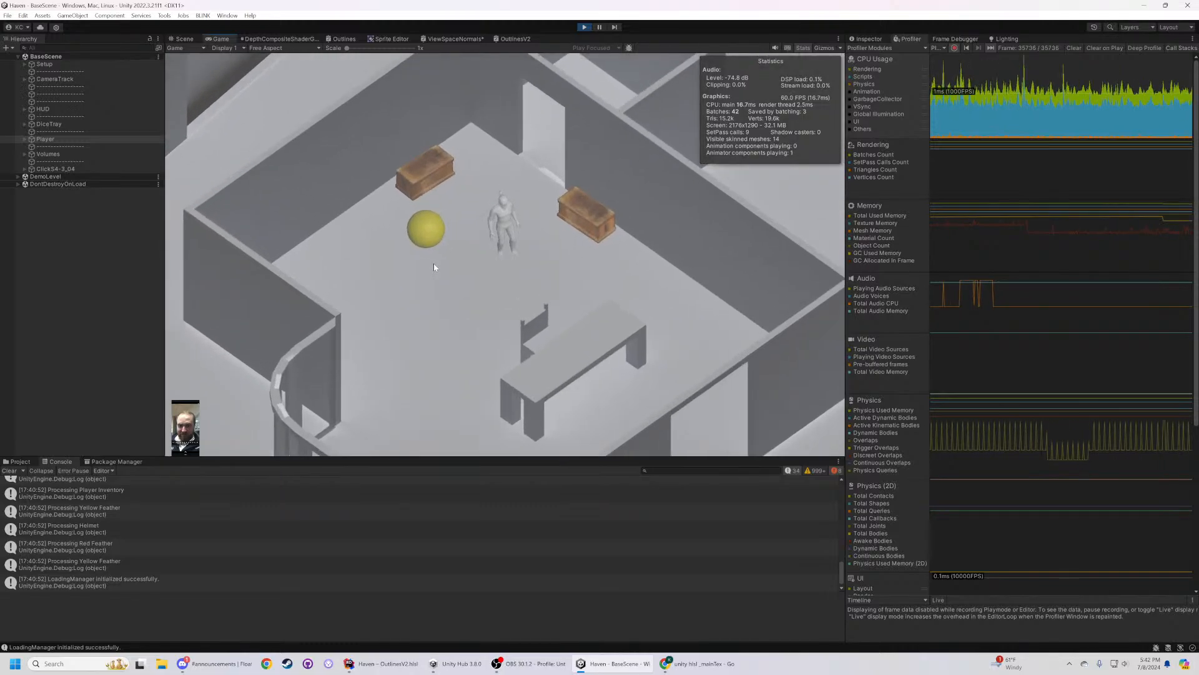
click(425, 235)
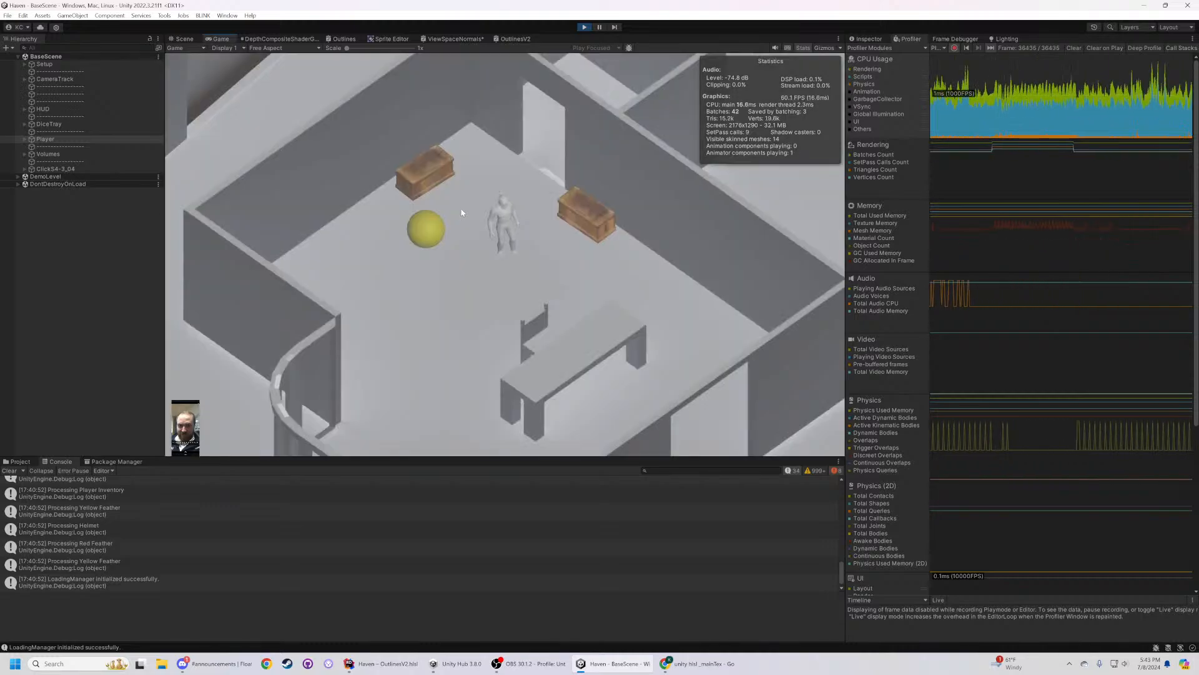
mouse_move(421, 239)
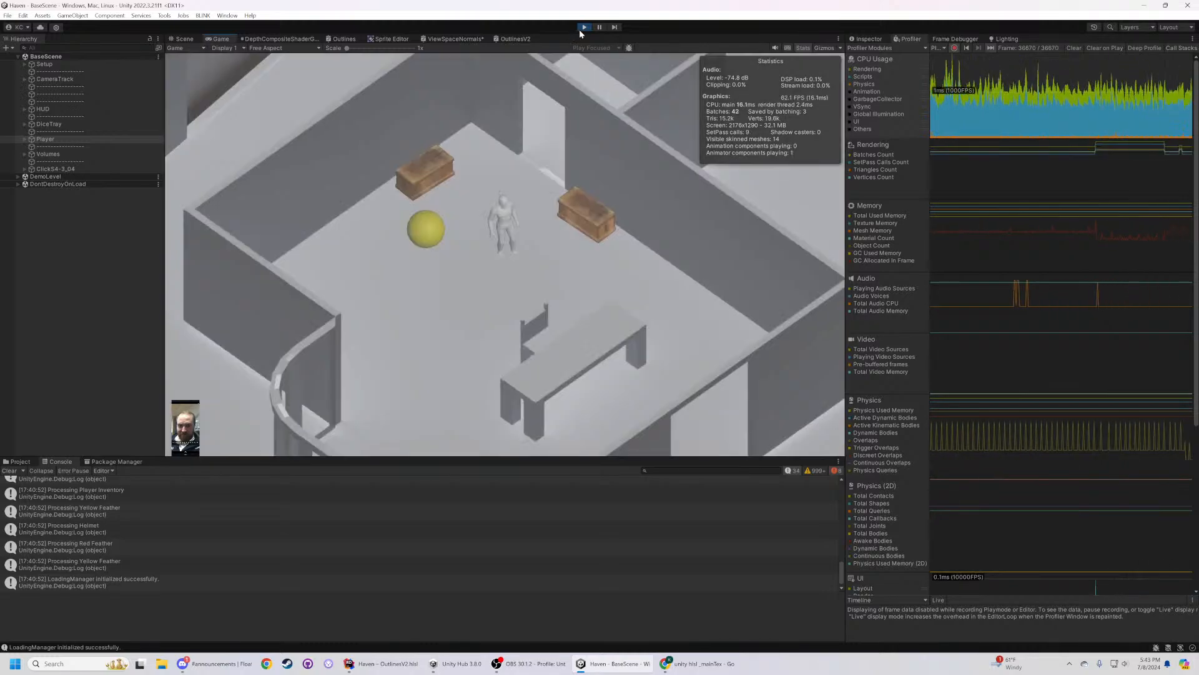
click(584, 28)
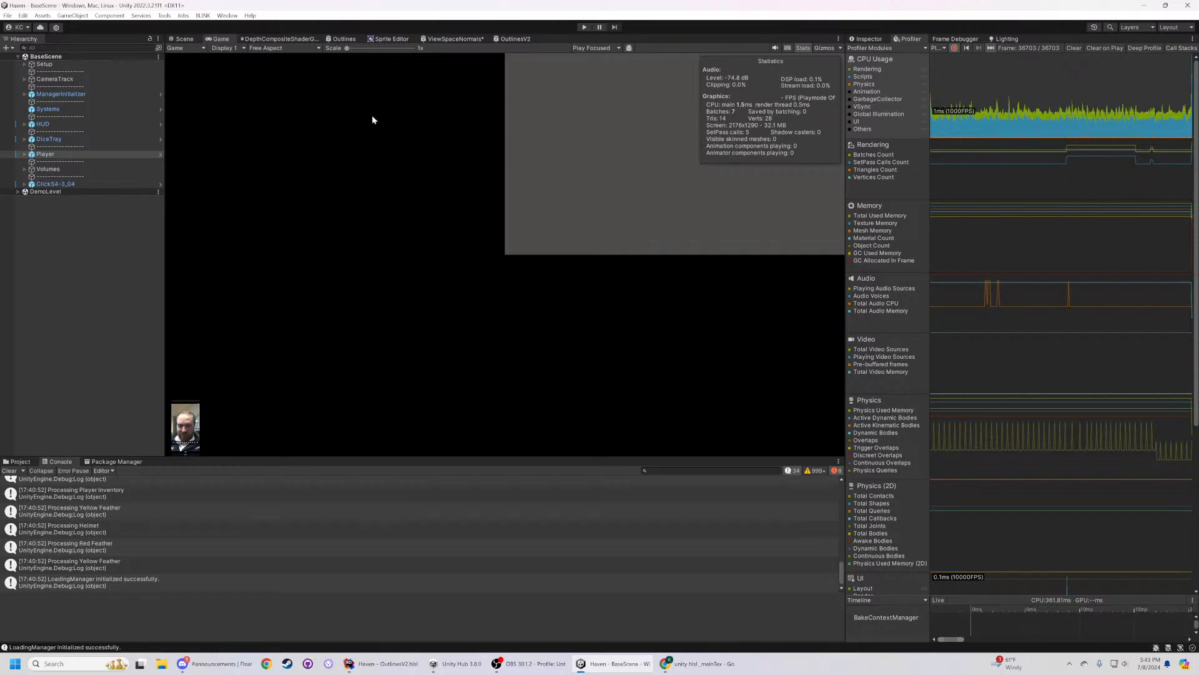
- Switch to the code editor and review the center, left, right, up and down samples in OutlinesV2.hlsl
click(520, 664)
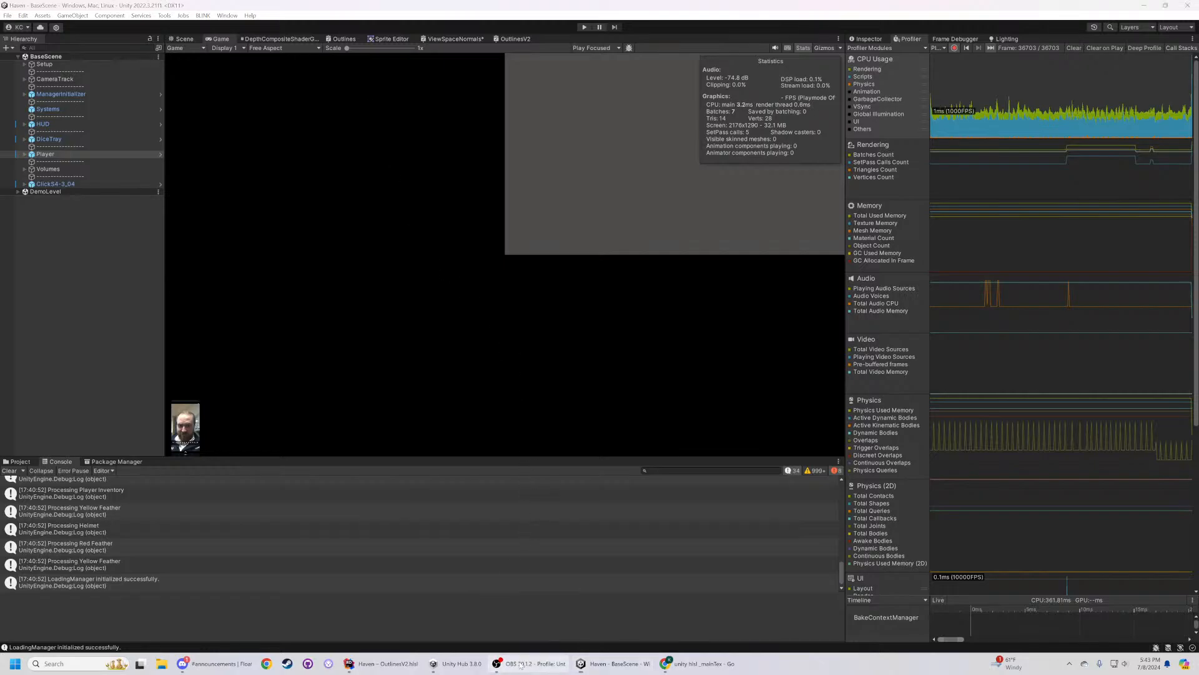
click(520, 664)
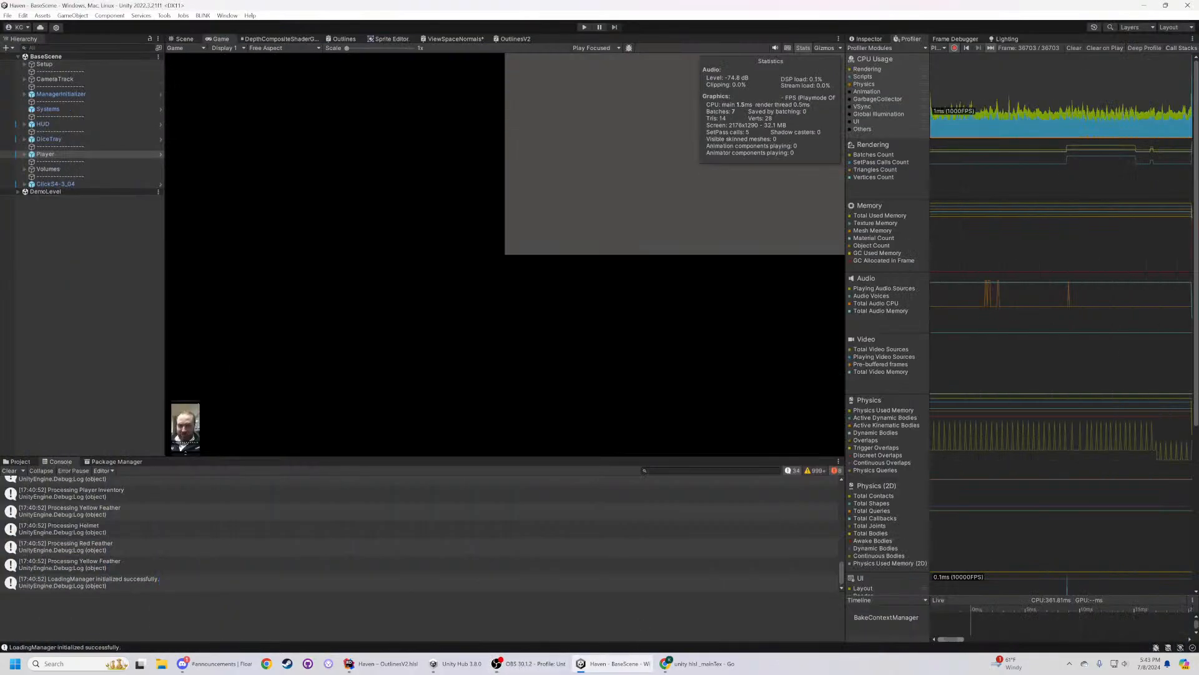
click(381, 663)
click(373, 166)
click(431, 197)
click(412, 256)
click(372, 226)
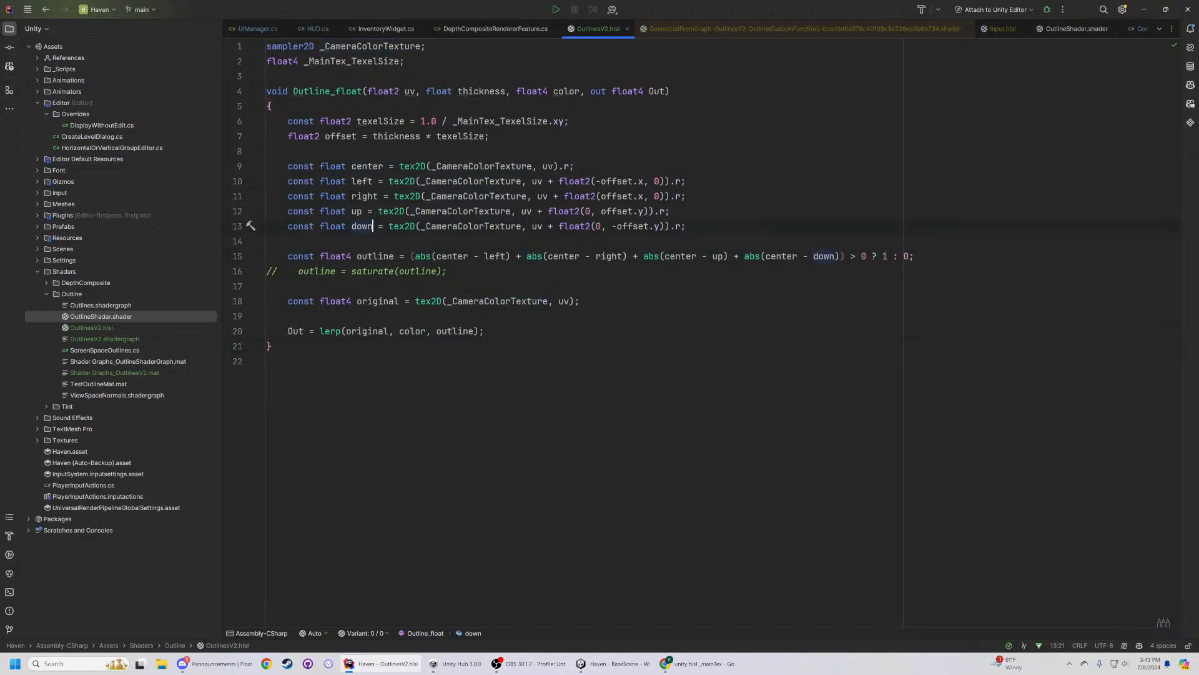
drag(362, 196, 362, 181)
key(Up)
key(Up)
- Delete the _MainTex_TexelSize declaration and reduce the texelSize assignment in Outline_float to 1.0
drag(405, 60, 253, 69)
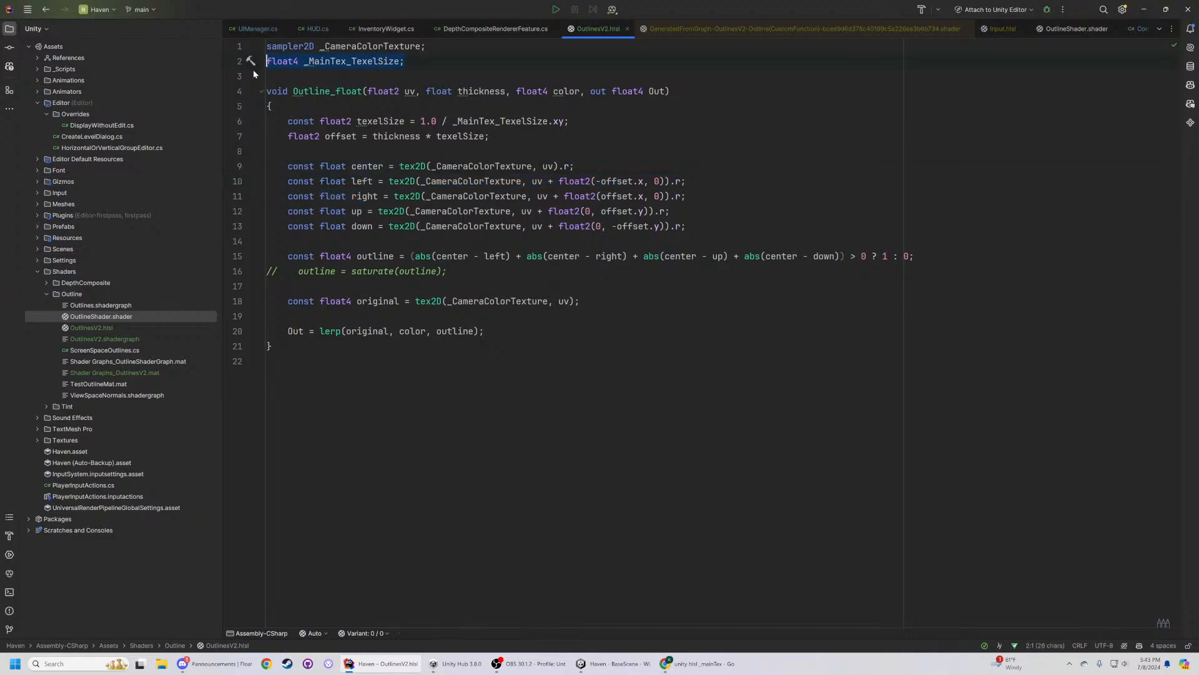
key(BackSpace)
key(BackSpace)
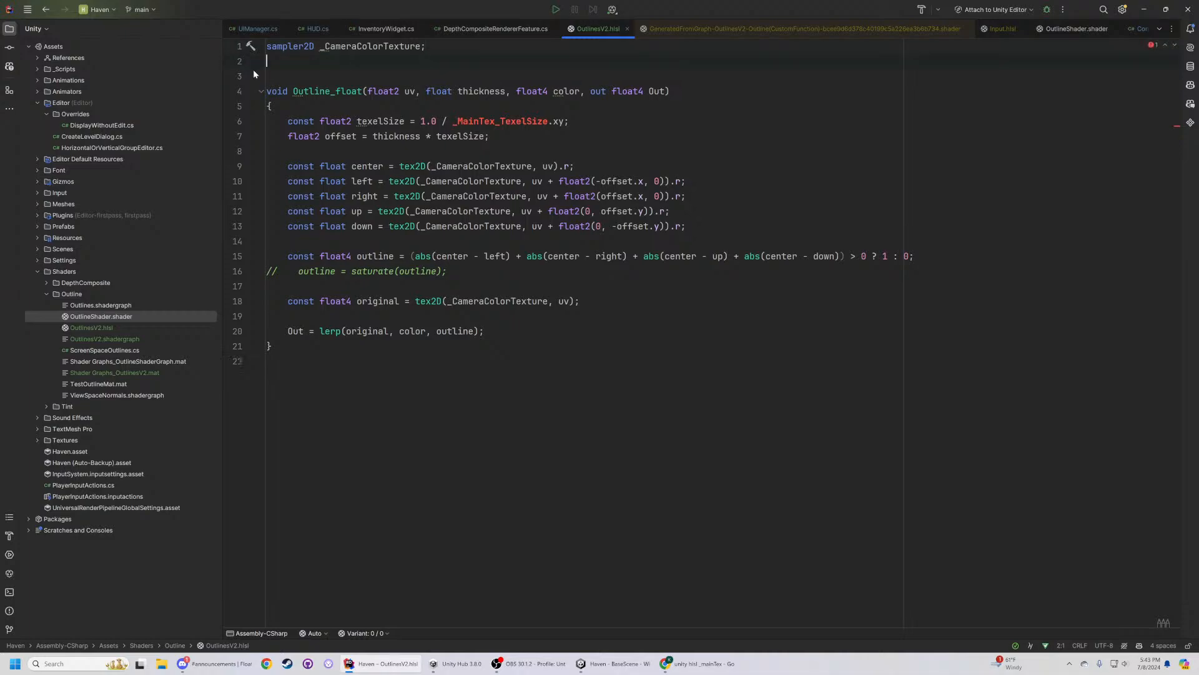
drag(437, 107, 564, 107)
key(BackSpace)
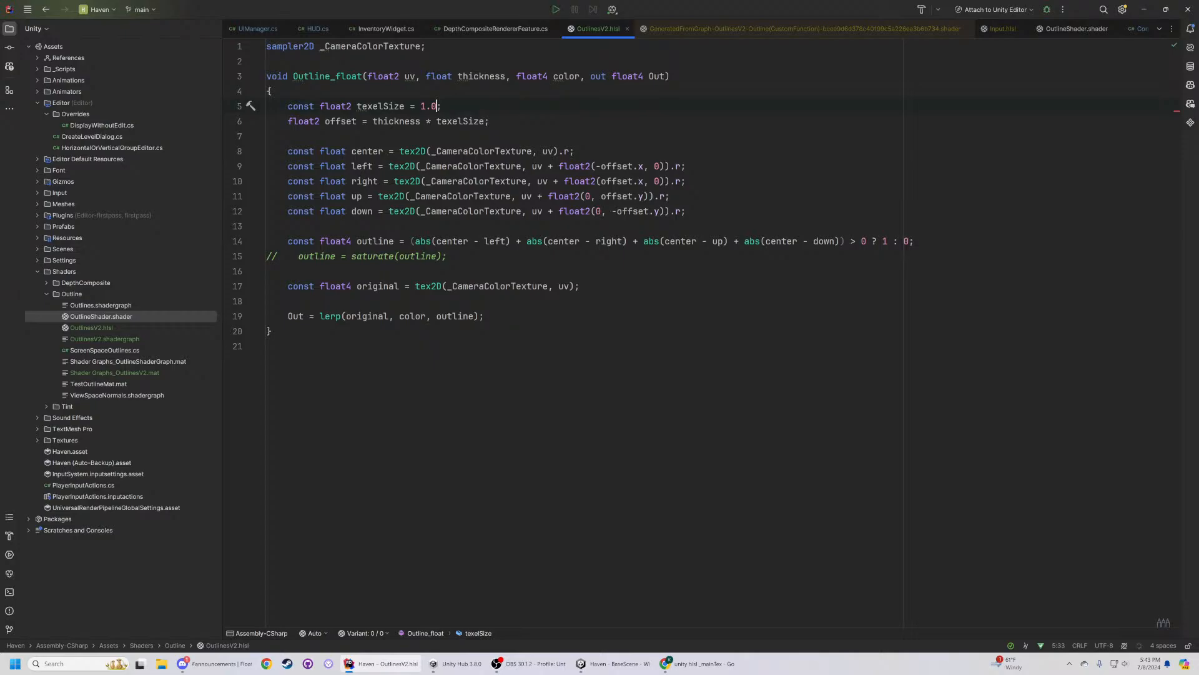
- Switch back to Unity, start the game and walk the player into the room
click(680, 667)
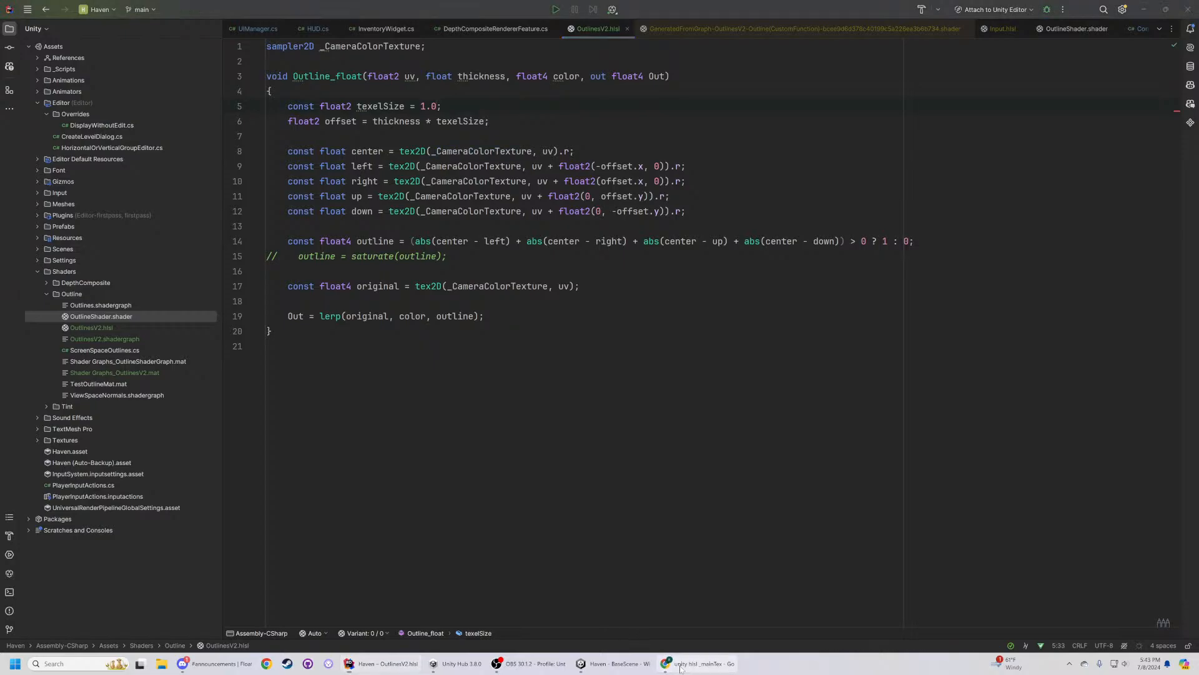
click(621, 668)
click(584, 27)
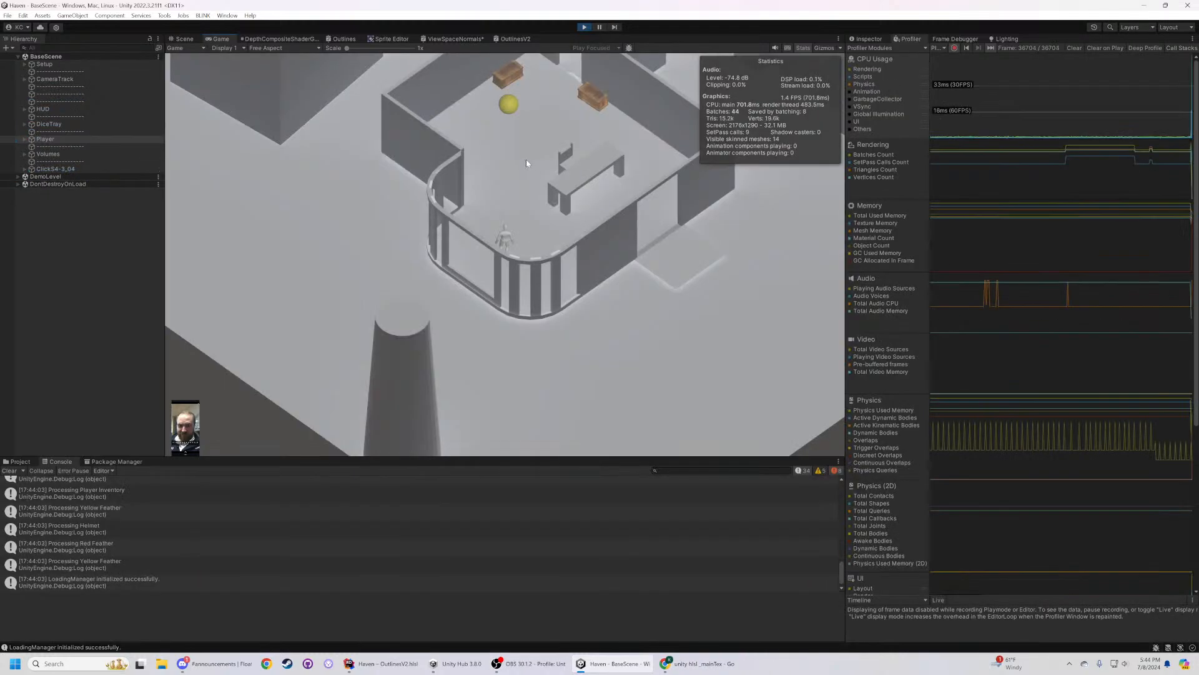
key(alt)
key(alt)
drag(512, 185, 554, 204)
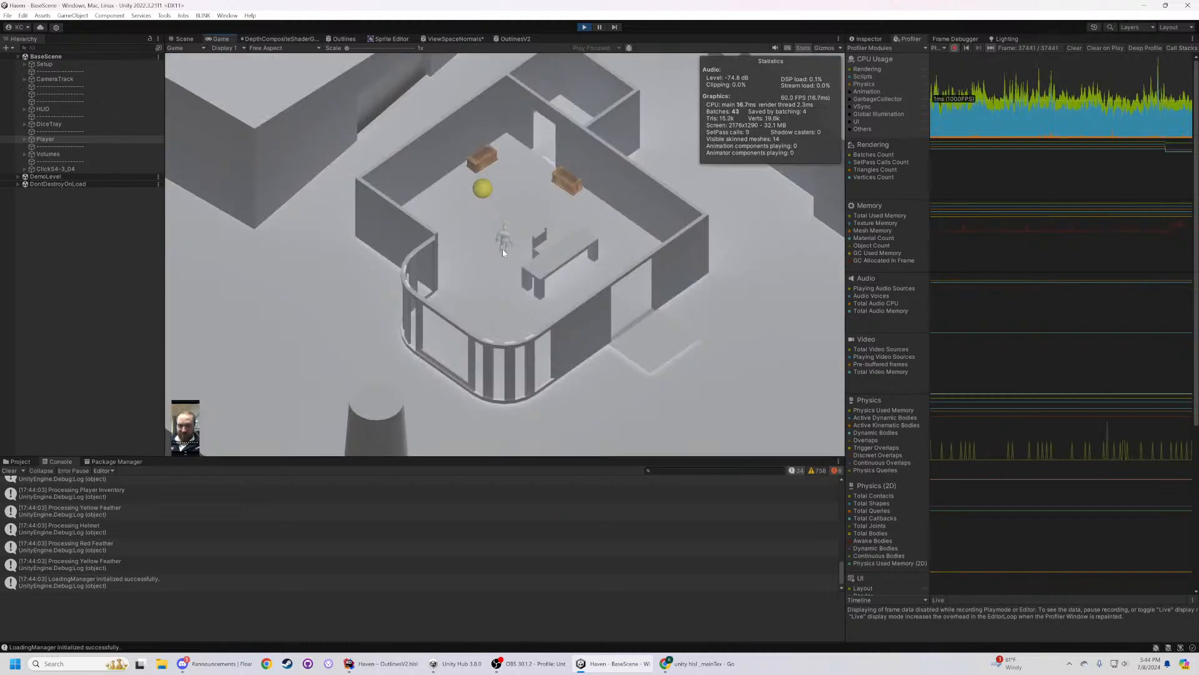
- Move the player near the chests, toggle the object highlight to check the simplified texelSize, and stop the game
scroll(503, 252, down, 3)
scroll(512, 245, up, 4)
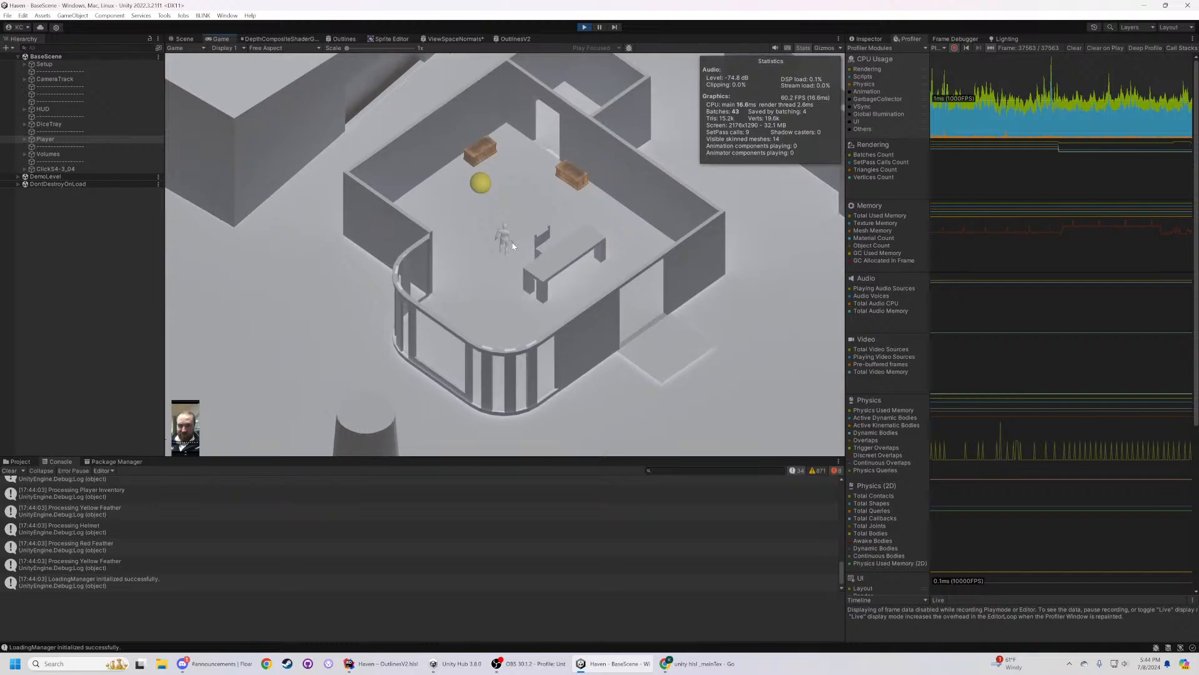
mouse_move(469, 159)
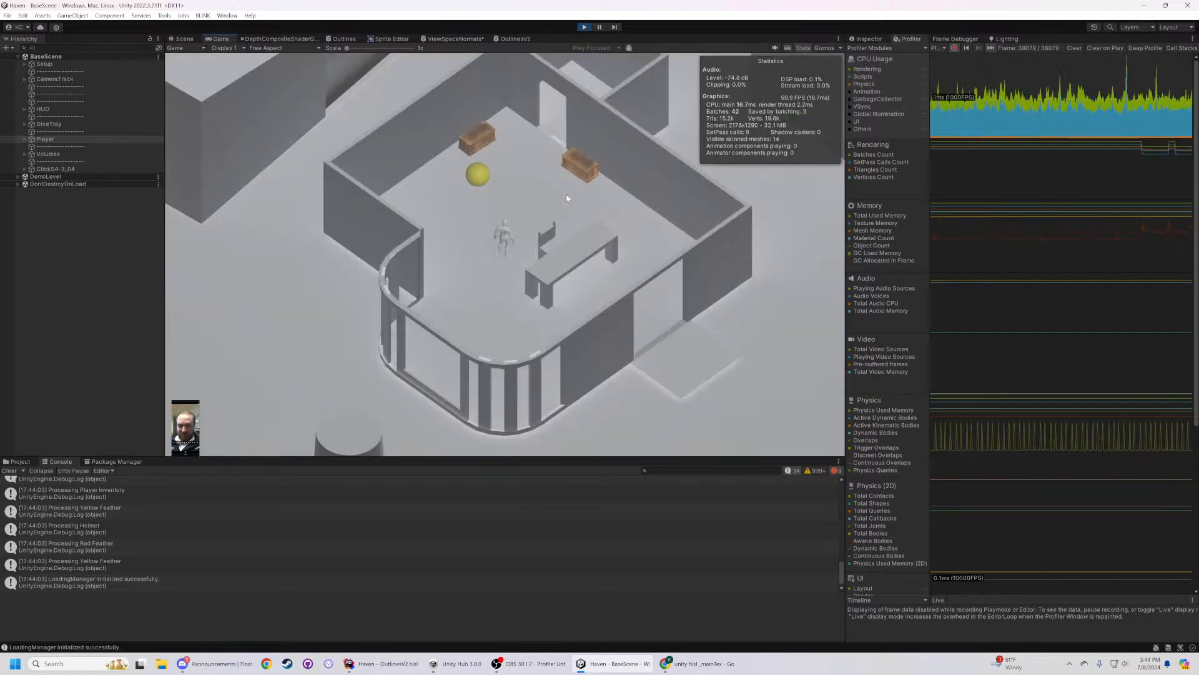
click(566, 195)
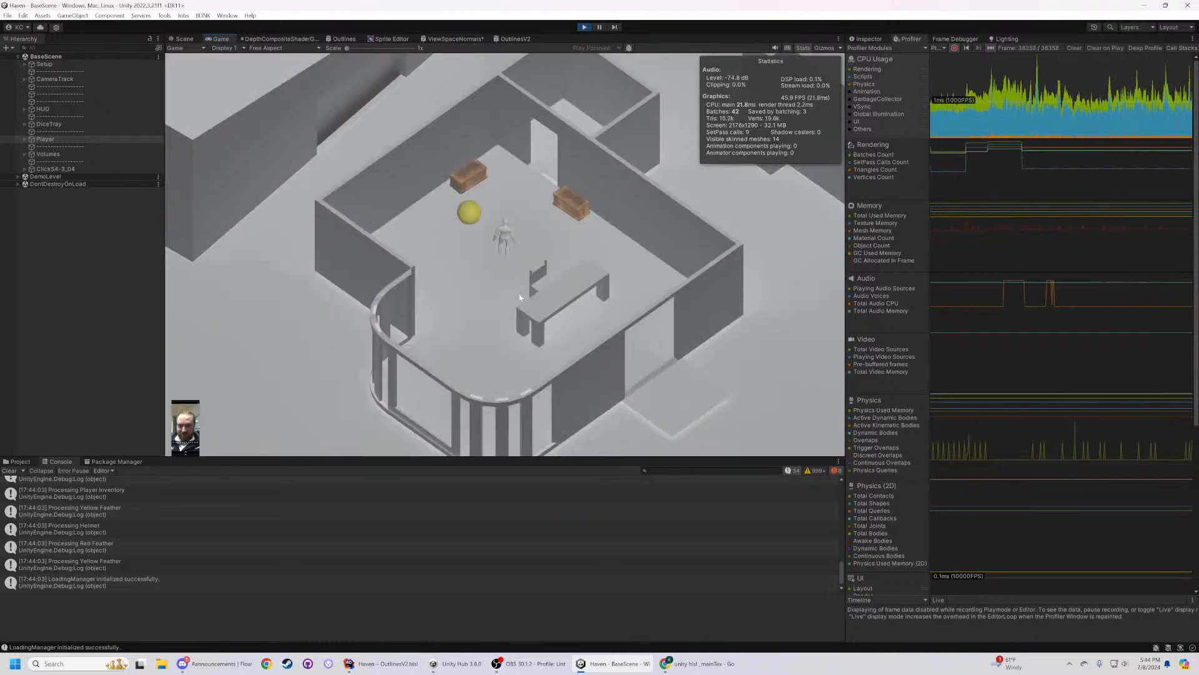
click(511, 256)
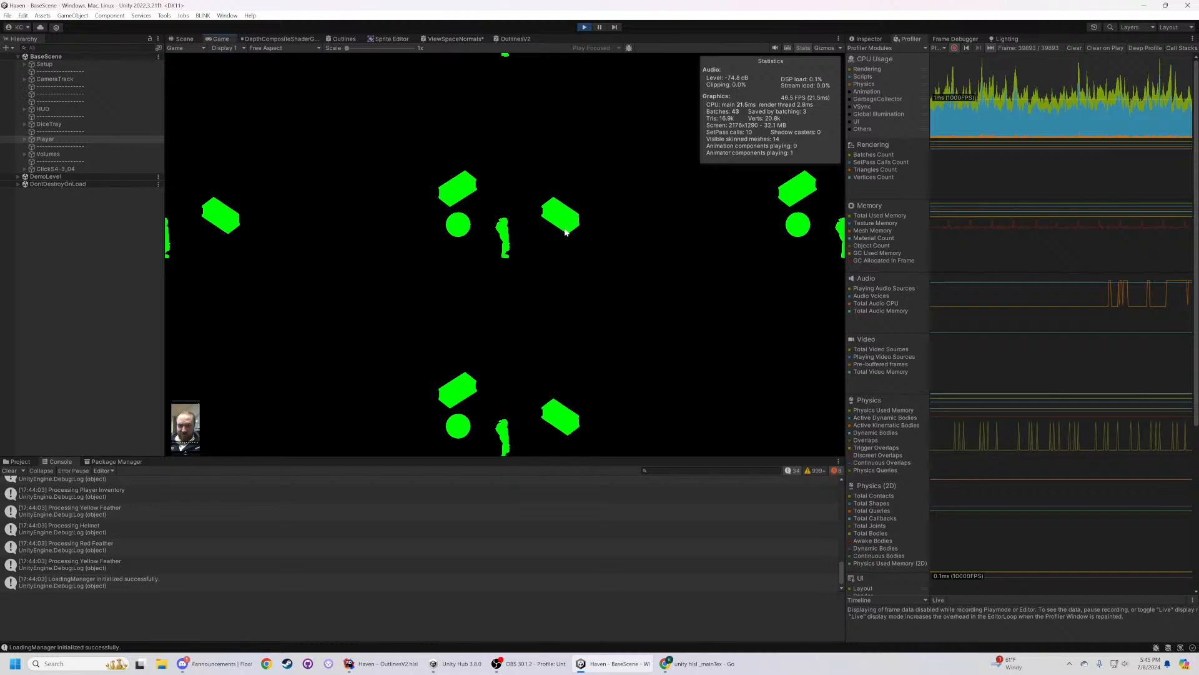
key(ctrl+p)
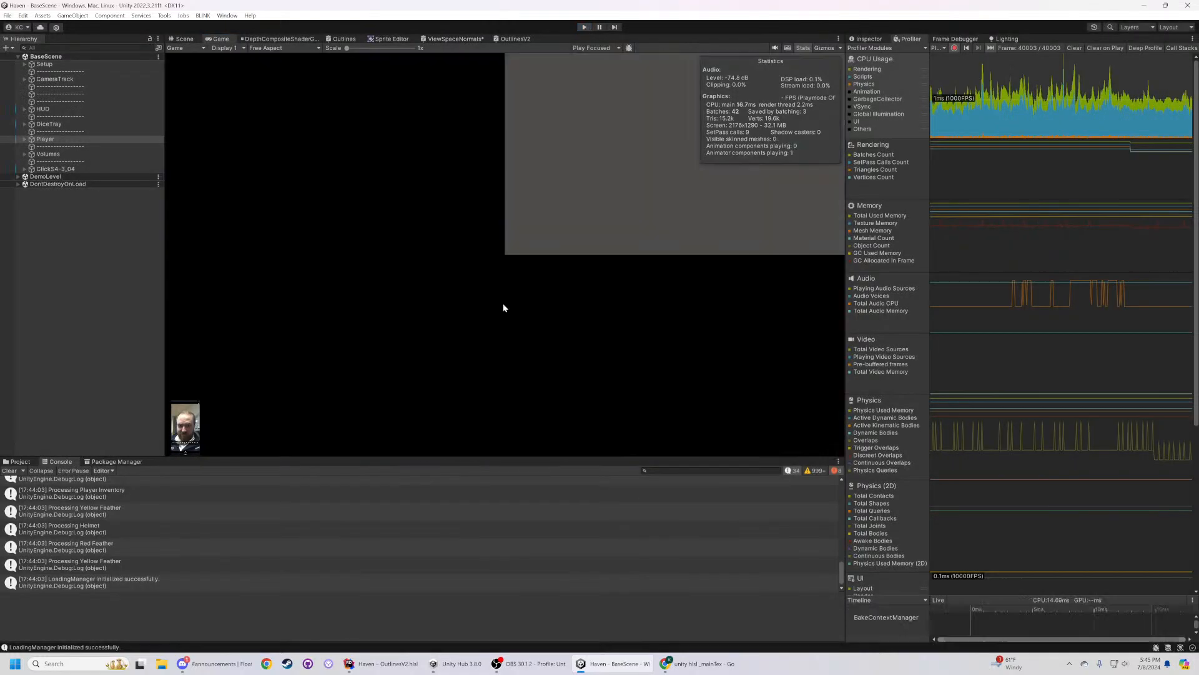
- Switch to Discord, disconnect from the Lobby voice channel and return to Unity
click(199, 665)
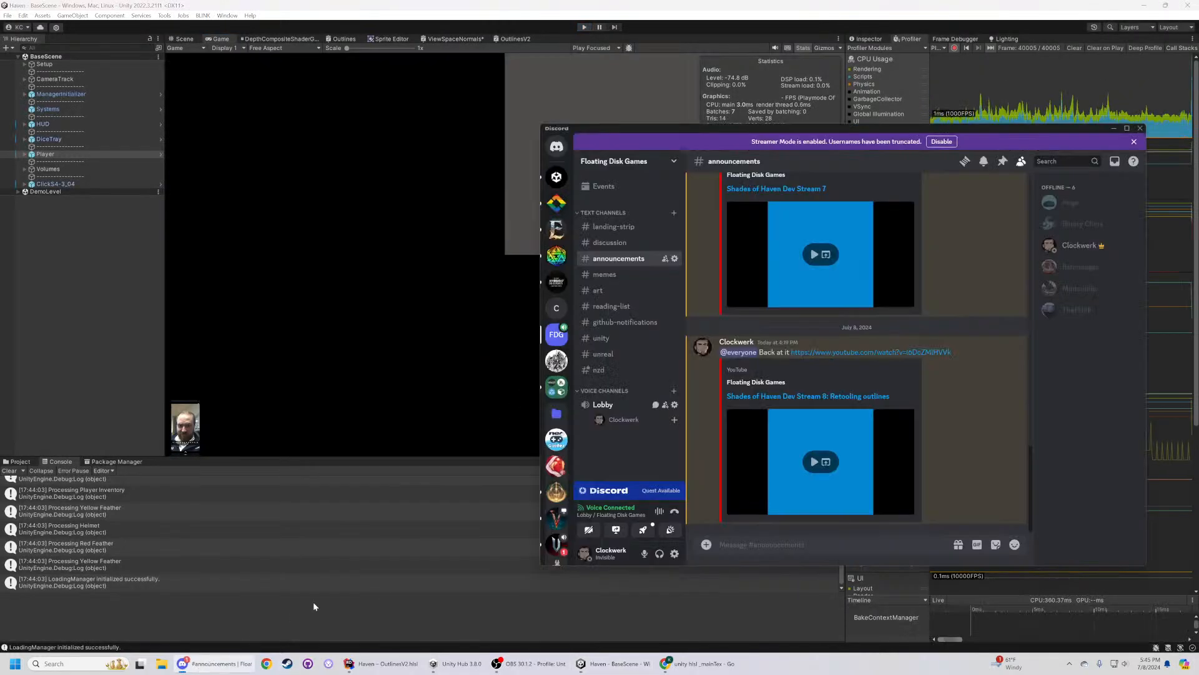
click(674, 512)
click(612, 664)
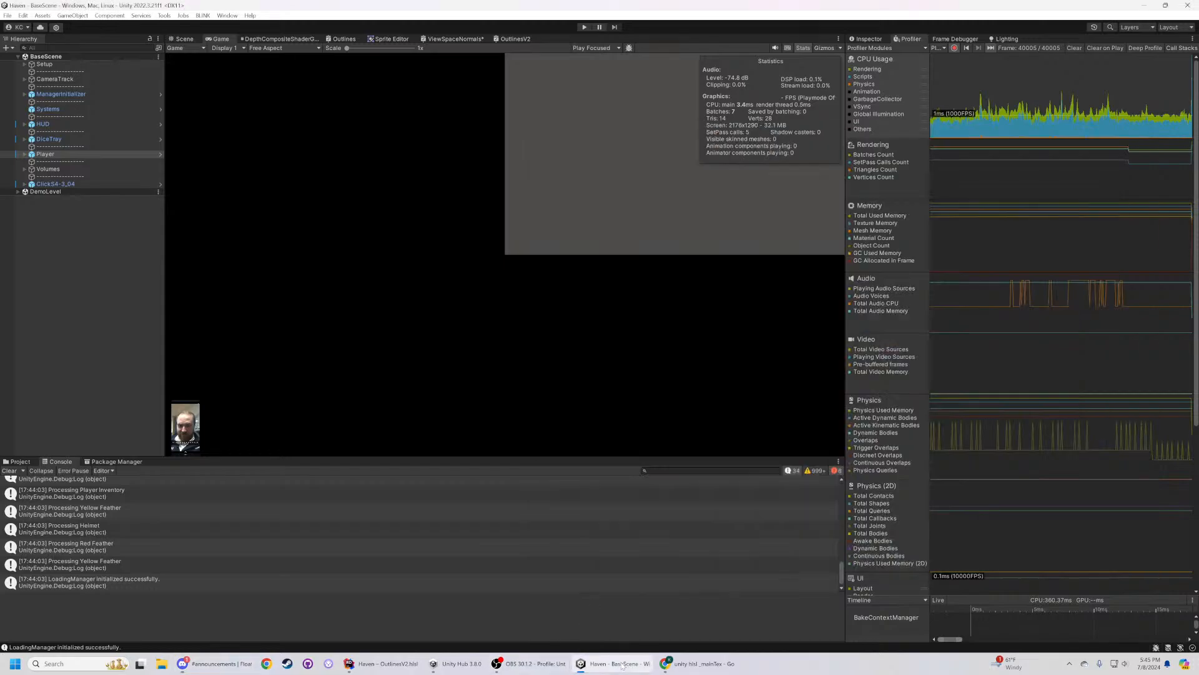